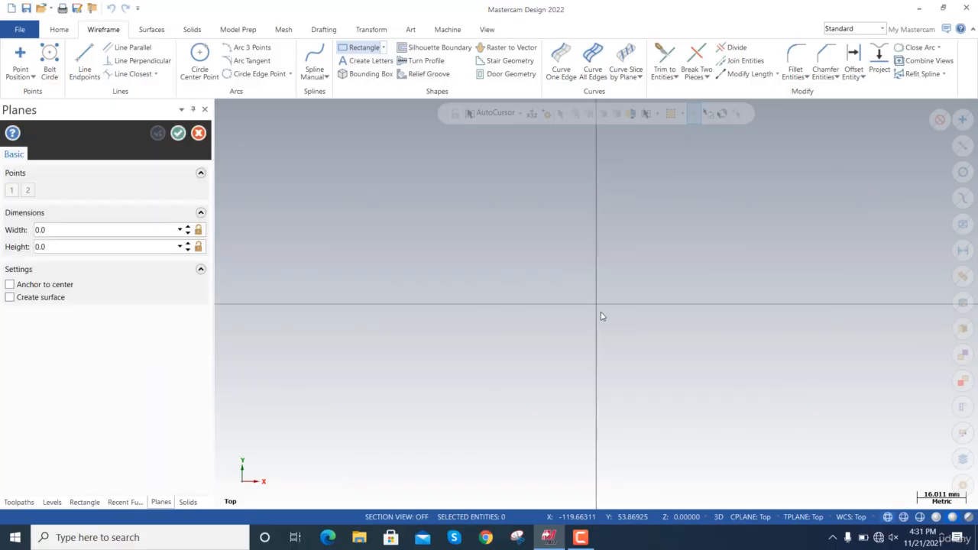
Draw a rectangle anchored to its center on the origin, about 177 mm wide and 24 mm high.
{"action": "left_click", "coordinate": [596, 305]}
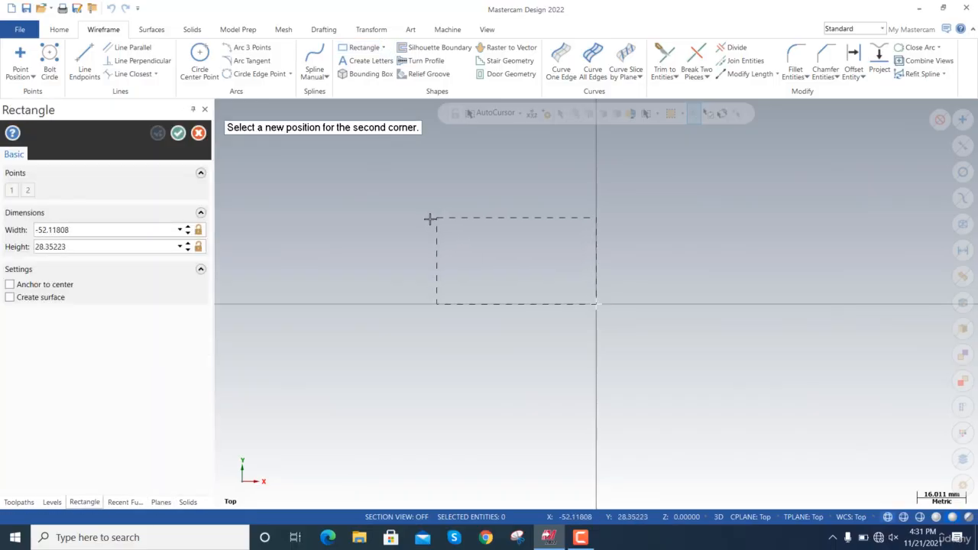
{"action": "left_click", "coordinate": [46, 284]}
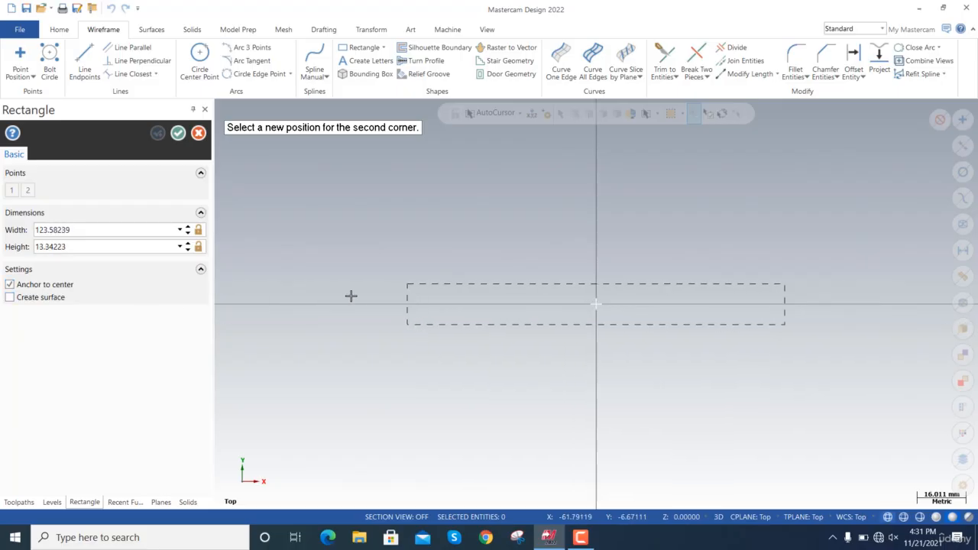
{"action": "left_click", "coordinate": [326, 268]}
Set the rectangle's width and height to 100 mm each and accept it.
{"action": "left_click", "coordinate": [131, 230]}
{"action": "double_click", "coordinate": [132, 229]}
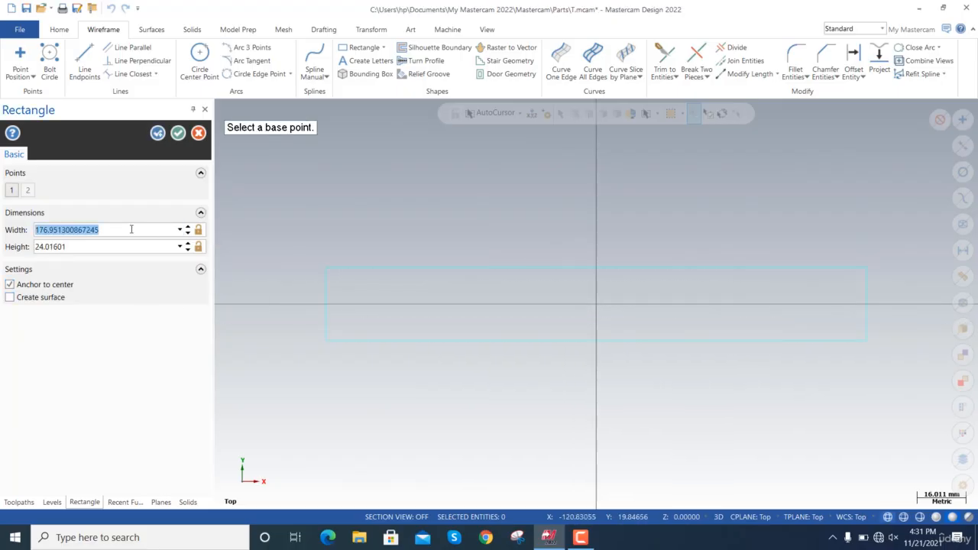
{"action": "left_click", "coordinate": [131, 229]}
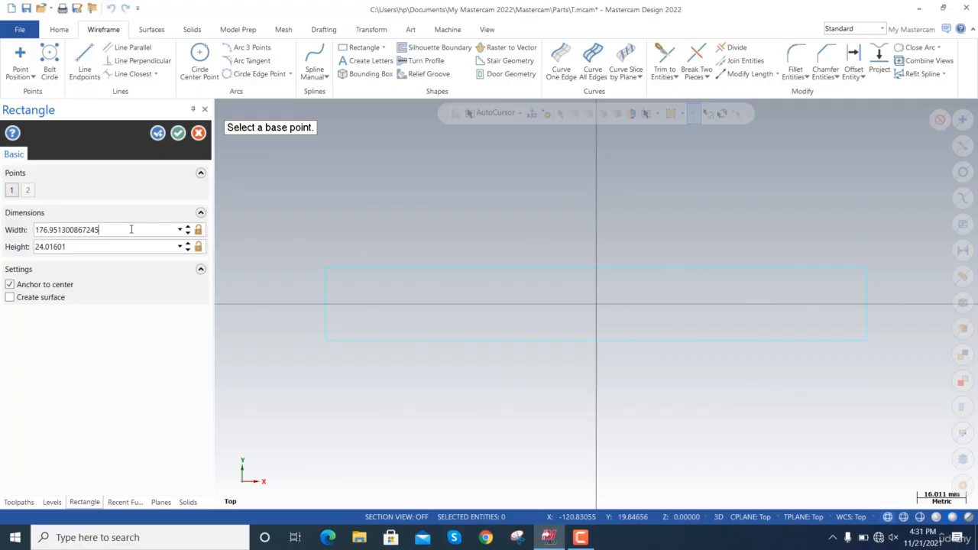
{"action": "double_click", "coordinate": [131, 229]}
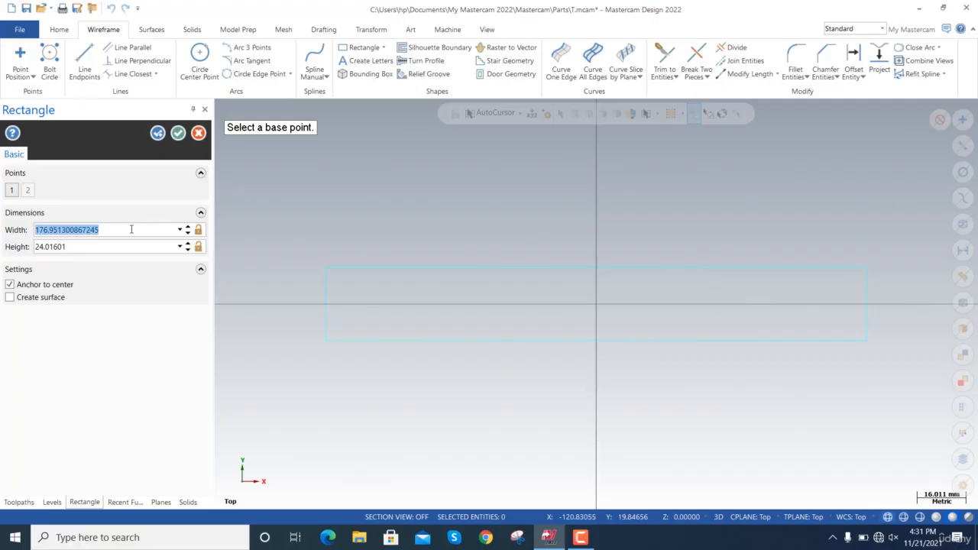
{"action": "type", "text": "100"}
{"action": "key", "text": "Tab"}
{"action": "type", "text": "10"}
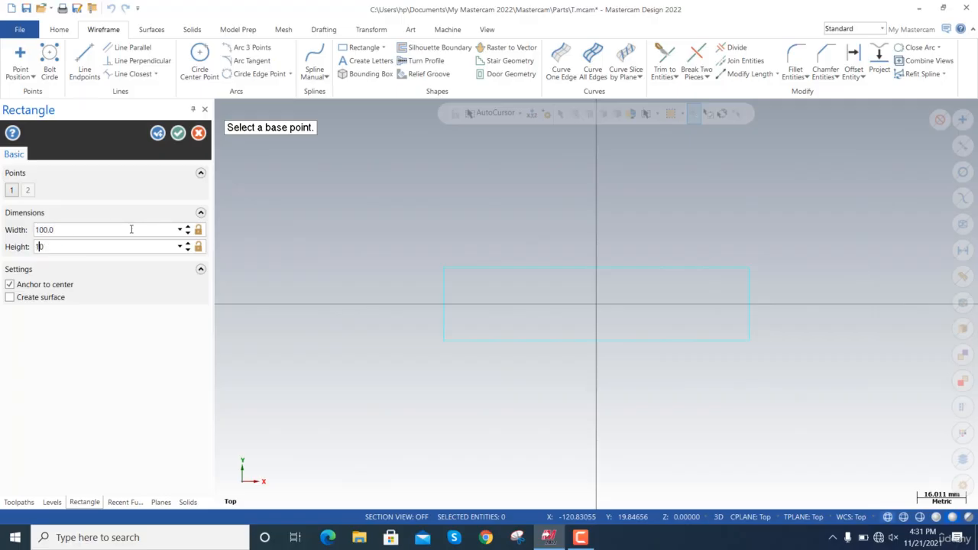
{"action": "left_click", "coordinate": [179, 134]}
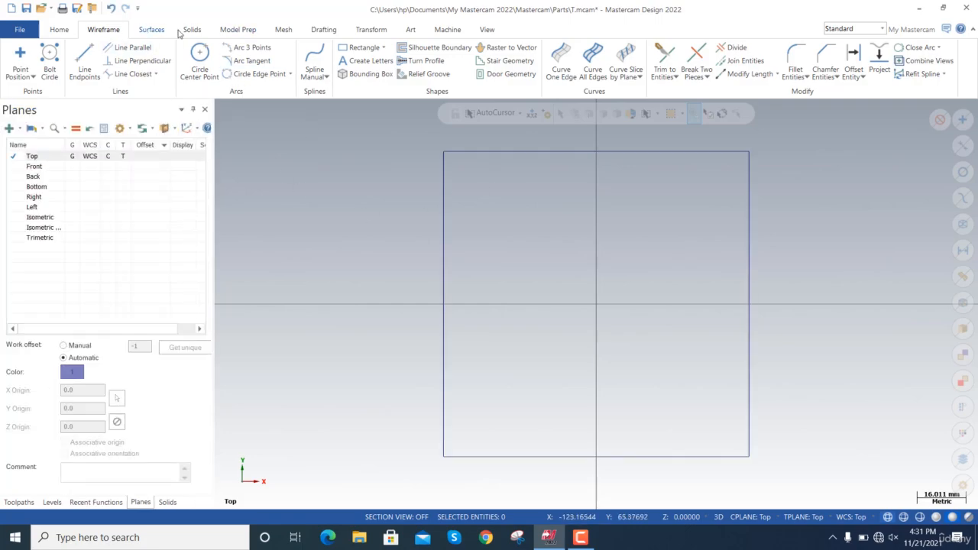
Draw a center-point circle on the origin inside the square, about 56 mm in diameter.
{"action": "left_click", "coordinate": [202, 34]}
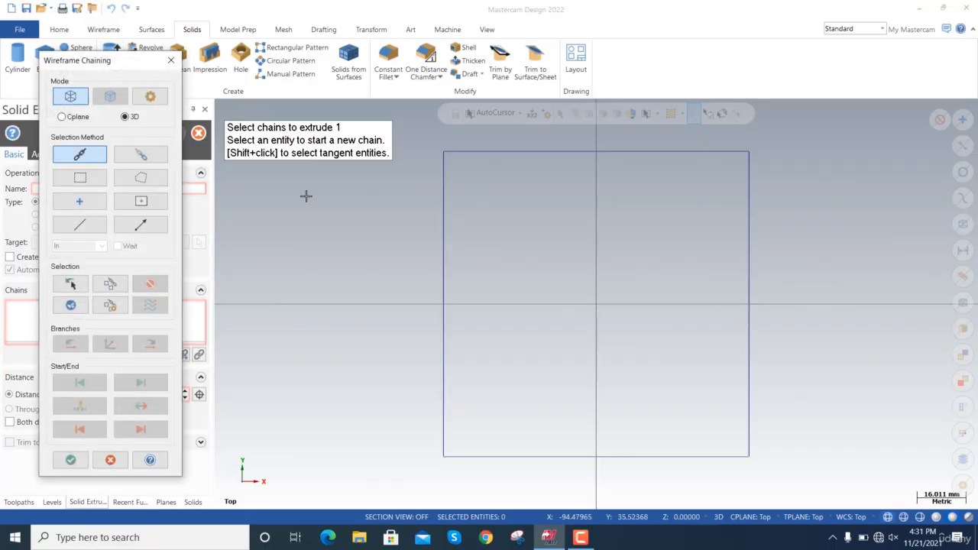
{"action": "key", "text": "Escape"}
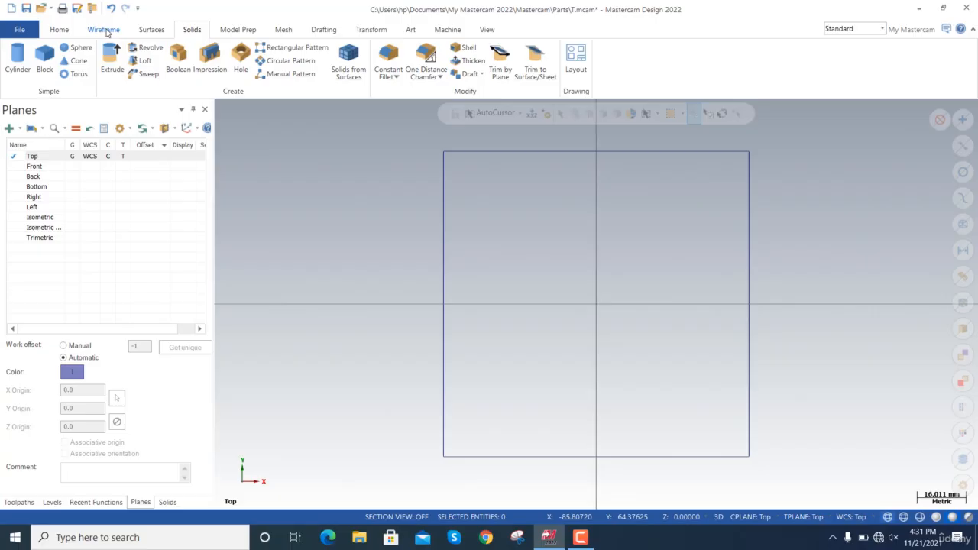
{"action": "left_click", "coordinate": [105, 30]}
{"action": "left_click", "coordinate": [199, 58]}
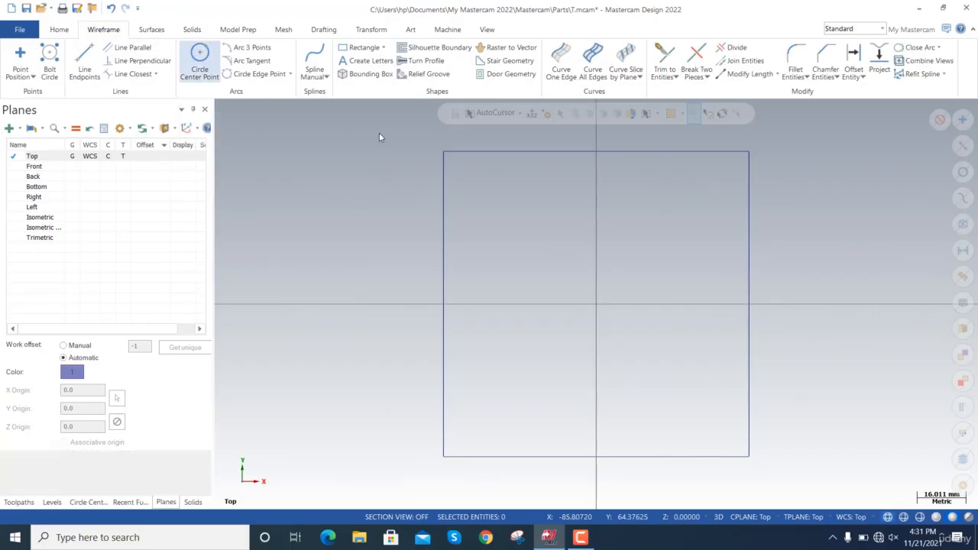
{"action": "left_click", "coordinate": [596, 304]}
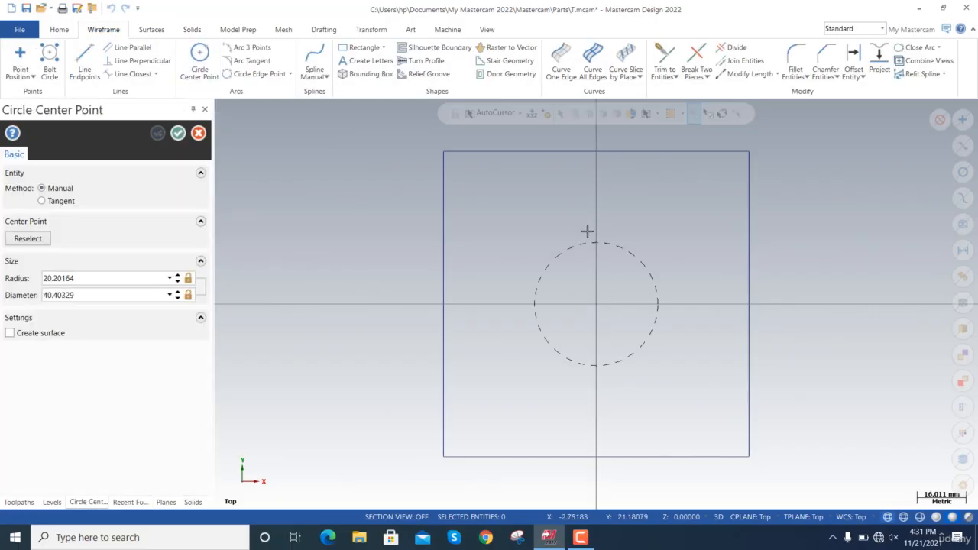
{"action": "left_click", "coordinate": [585, 220]}
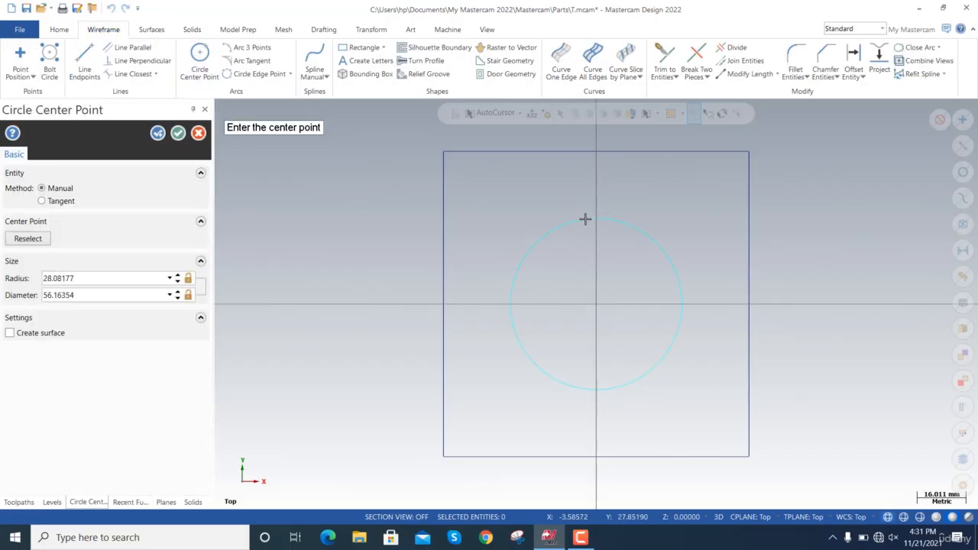
Set the circle's diameter to 30 mm.
{"action": "left_click", "coordinate": [90, 294]}
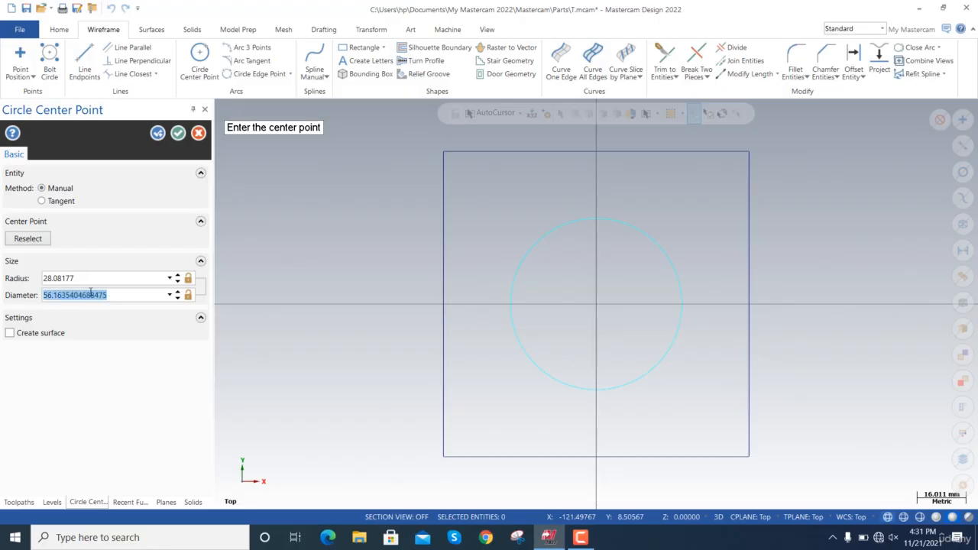
{"action": "type", "text": "60"}
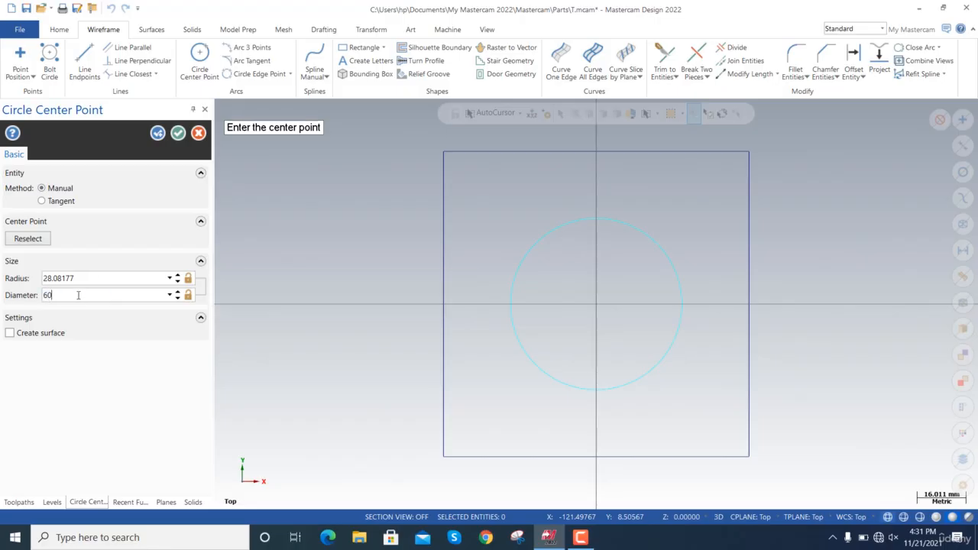
{"action": "left_click_drag", "start_coordinate": [78, 295], "coordinate": [38, 298]}
{"action": "type", "text": "30"}
{"action": "key", "text": "Tab"}
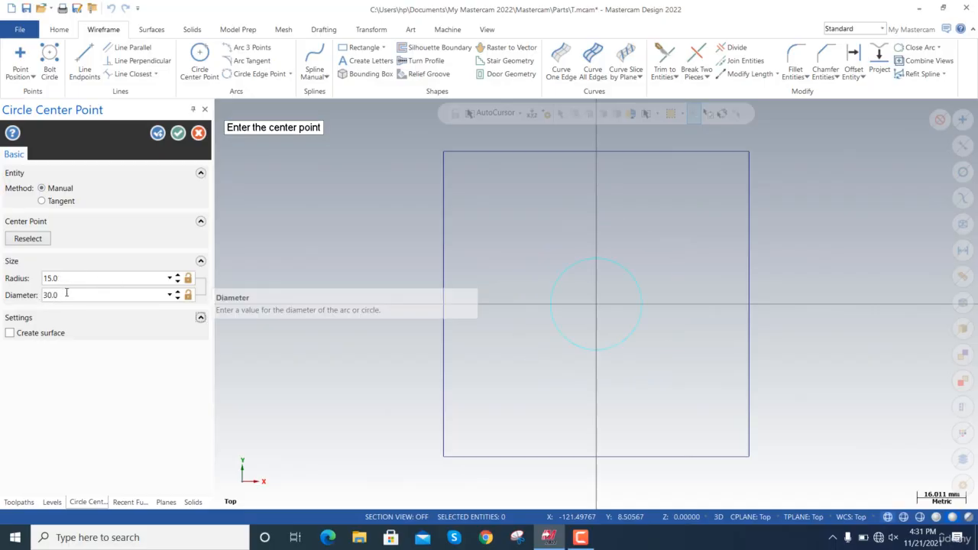
Set the circle's diameter to 50 mm and accept it.
{"action": "left_click_drag", "start_coordinate": [66, 294], "coordinate": [39, 299]}
{"action": "type", "text": "50"}
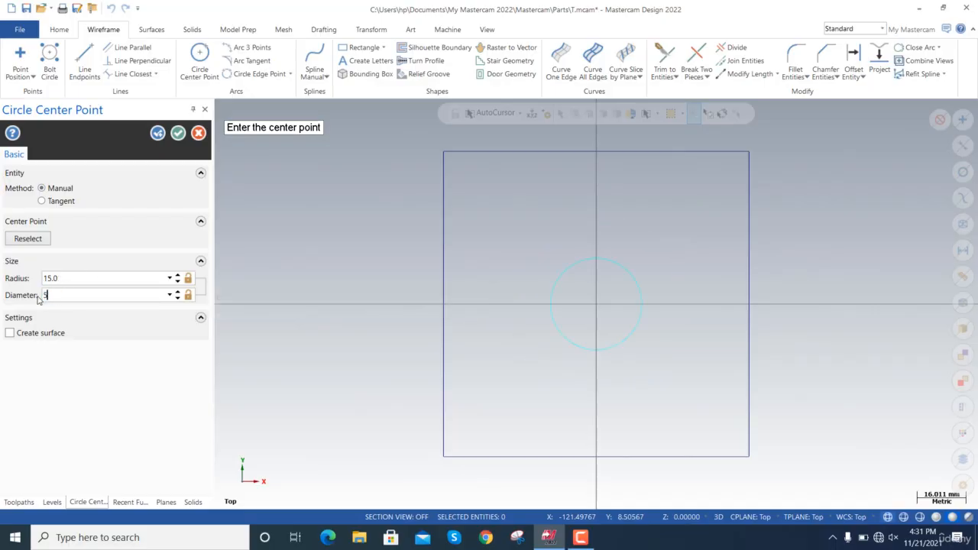
{"action": "key", "text": "Tab"}
{"action": "left_click", "coordinate": [177, 134]}
Extrude the square and circle chains together by 20 mm as a new solid body with a central hole.
{"action": "left_click", "coordinate": [191, 31]}
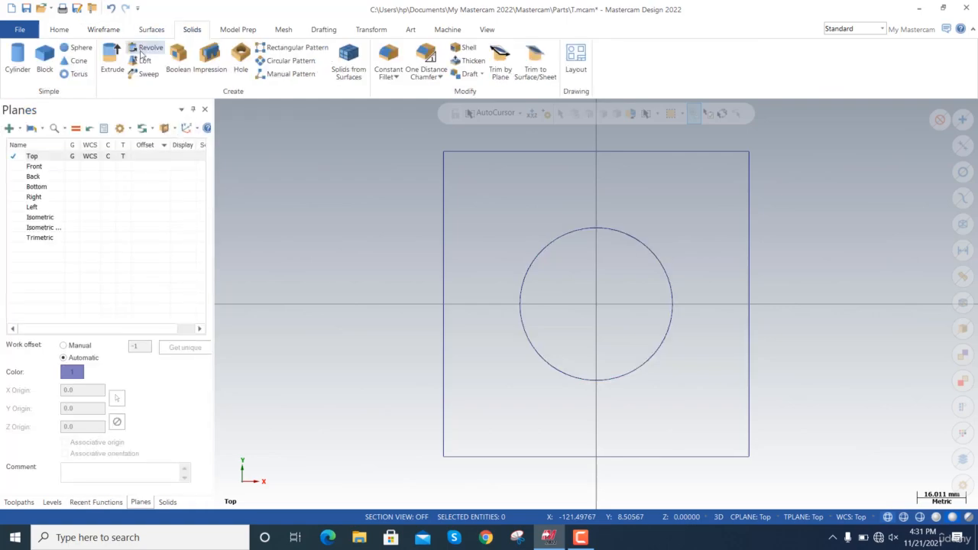
{"action": "left_click", "coordinate": [112, 59]}
{"action": "left_click", "coordinate": [559, 153]}
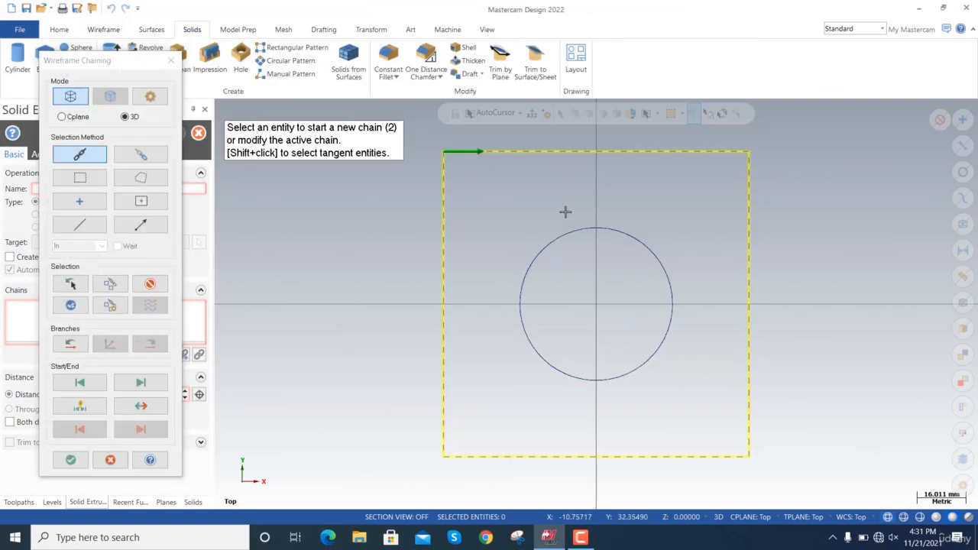
{"action": "left_click", "coordinate": [565, 234]}
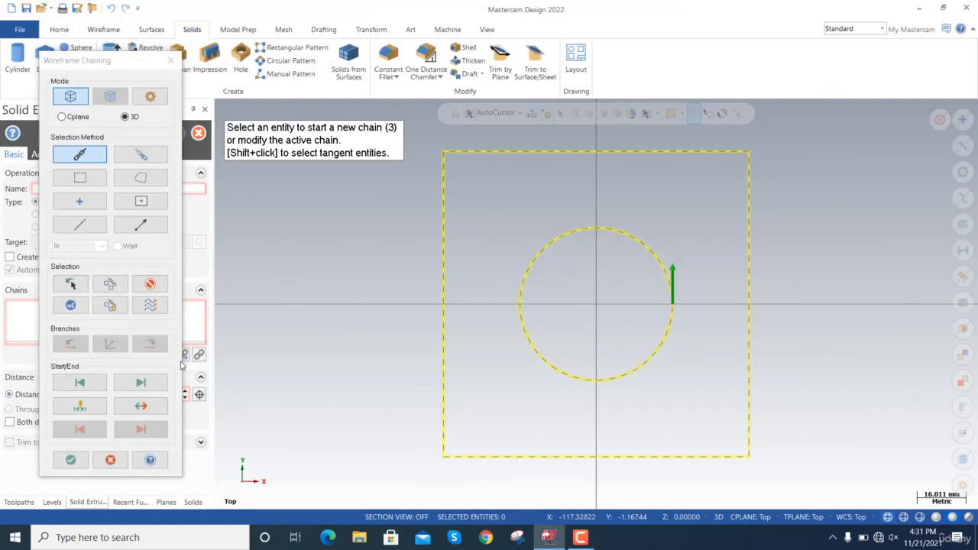
{"action": "left_click", "coordinate": [70, 460]}
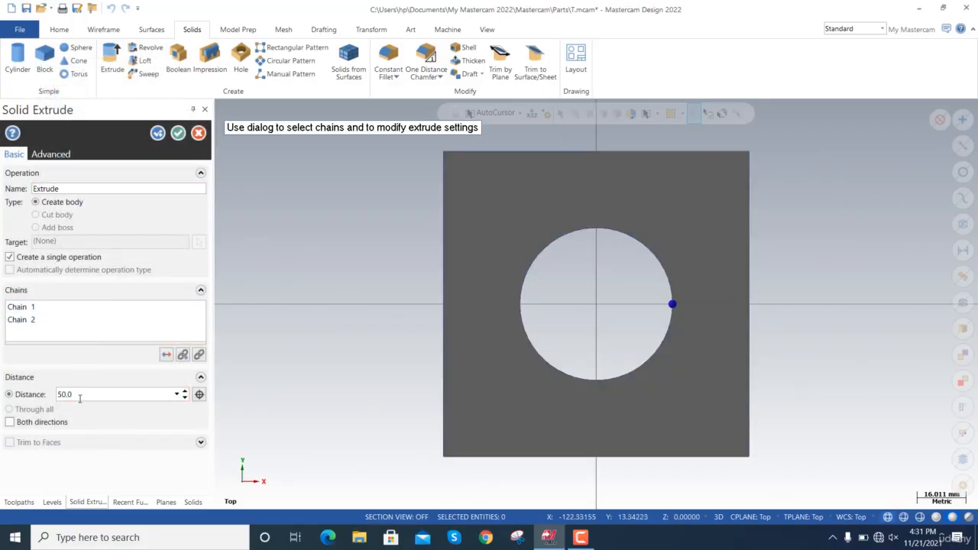
{"action": "double_click", "coordinate": [68, 395]}
{"action": "type", "text": "20"}
{"action": "key", "text": "Tab"}
{"action": "left_click", "coordinate": [178, 134]}
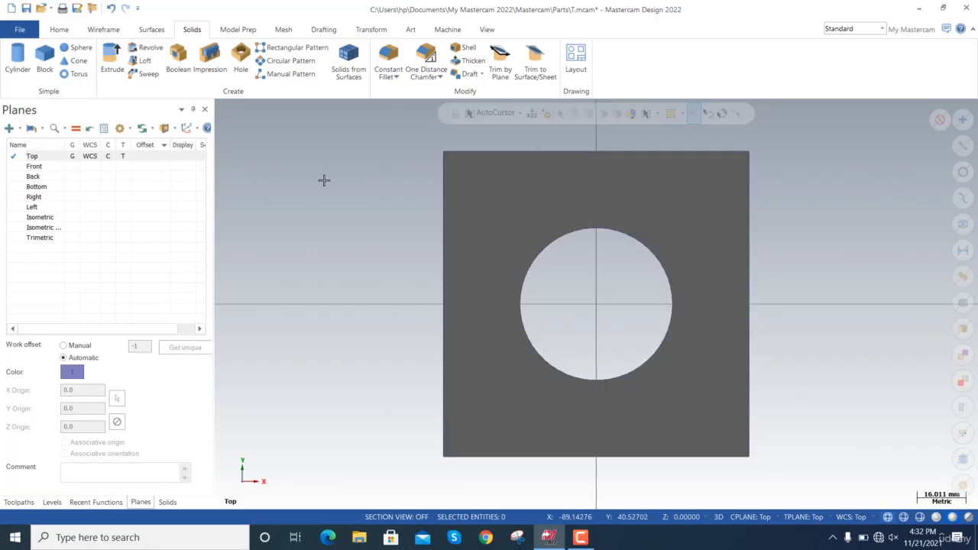
Show the extruded plate in the isometric view.
{"action": "right_click", "coordinate": [324, 180]}
{"action": "key", "text": "Escape"}
{"action": "scroll", "coordinate": [417, 271], "scroll_direction": "down", "scroll_amount": 4}
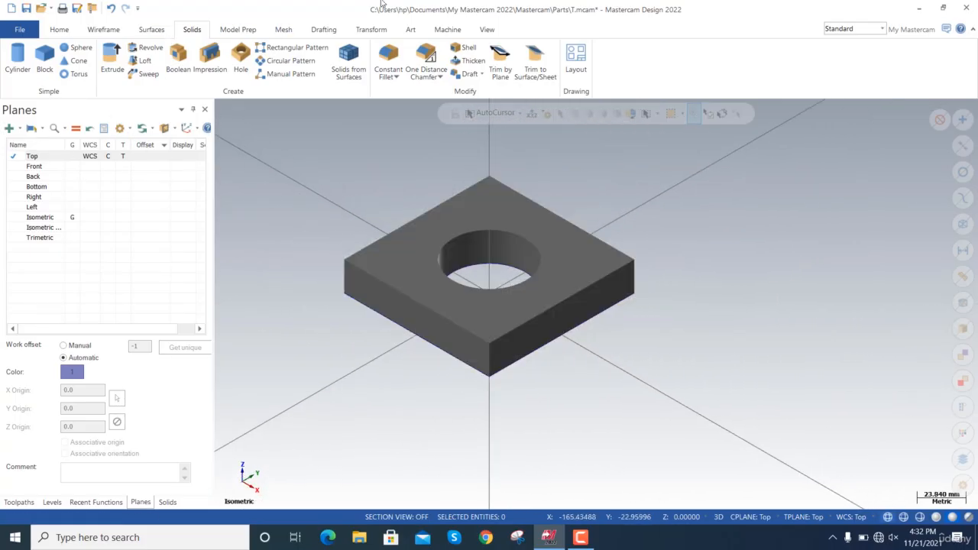
Review the available mill machine definitions and select MILL DEFAULT MM.MCAM-MMD in the directory list.
{"action": "left_click", "coordinate": [443, 30]}
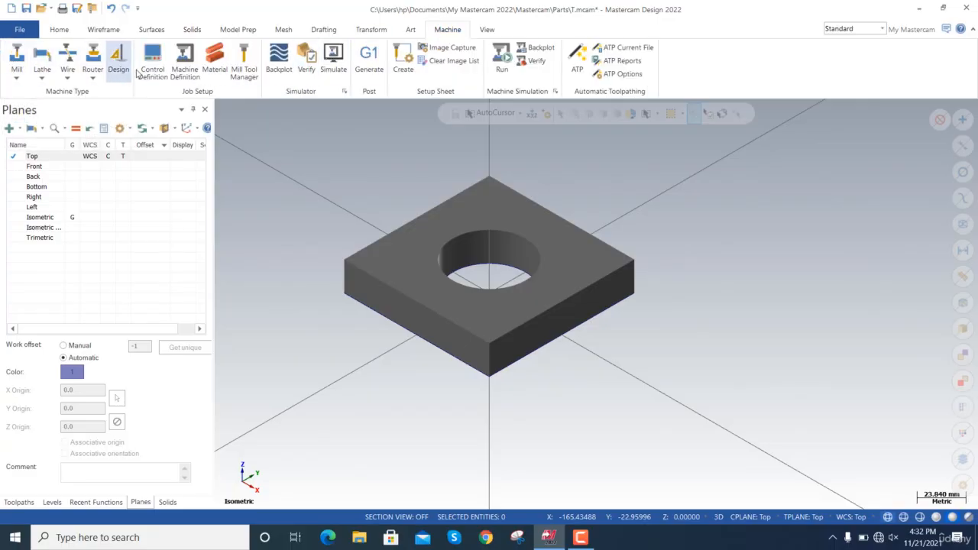
{"action": "left_click", "coordinate": [17, 79]}
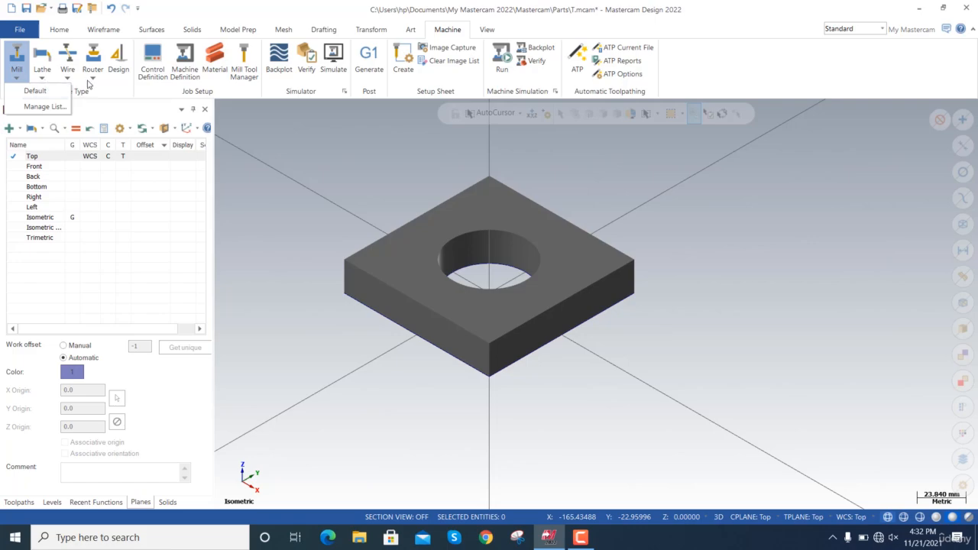
{"action": "left_click", "coordinate": [264, 182]}
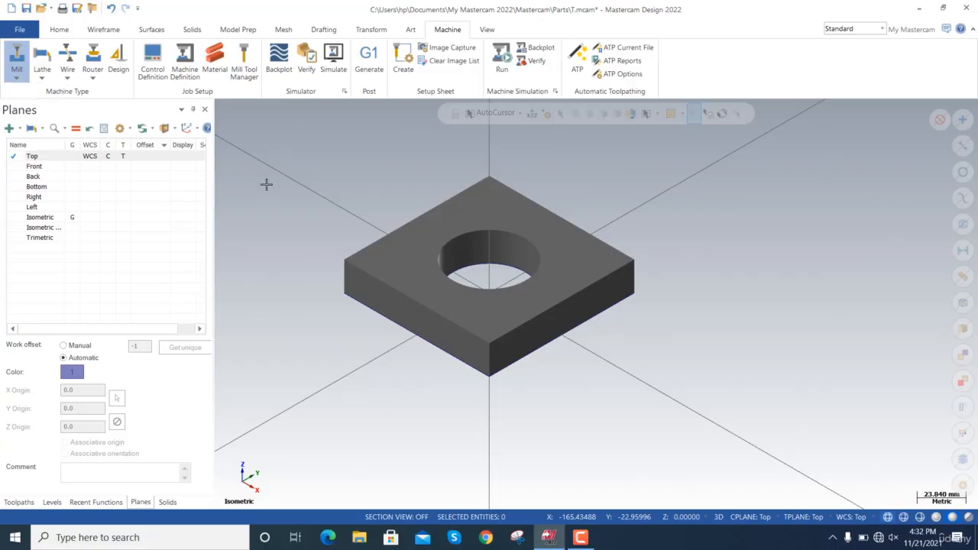
{"action": "left_click", "coordinate": [17, 79]}
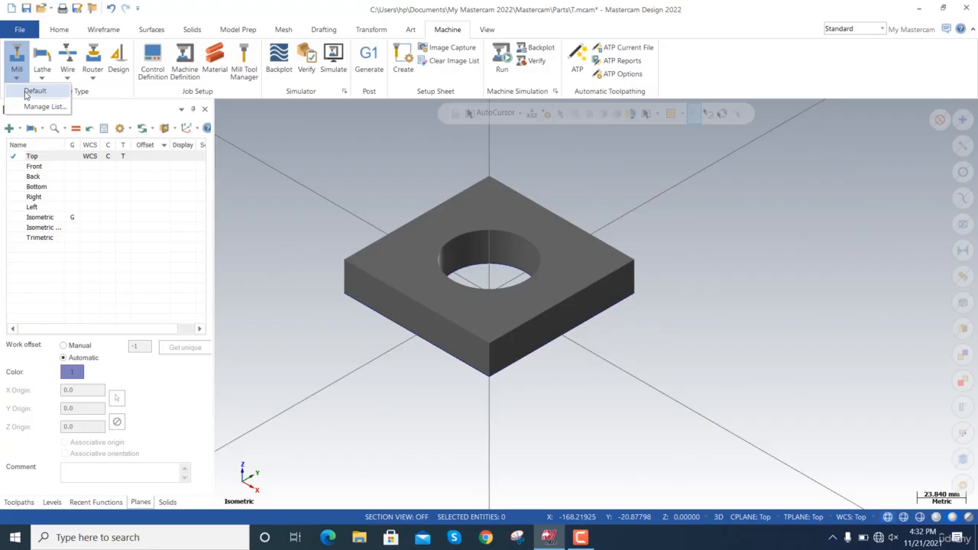
{"action": "left_click", "coordinate": [39, 106]}
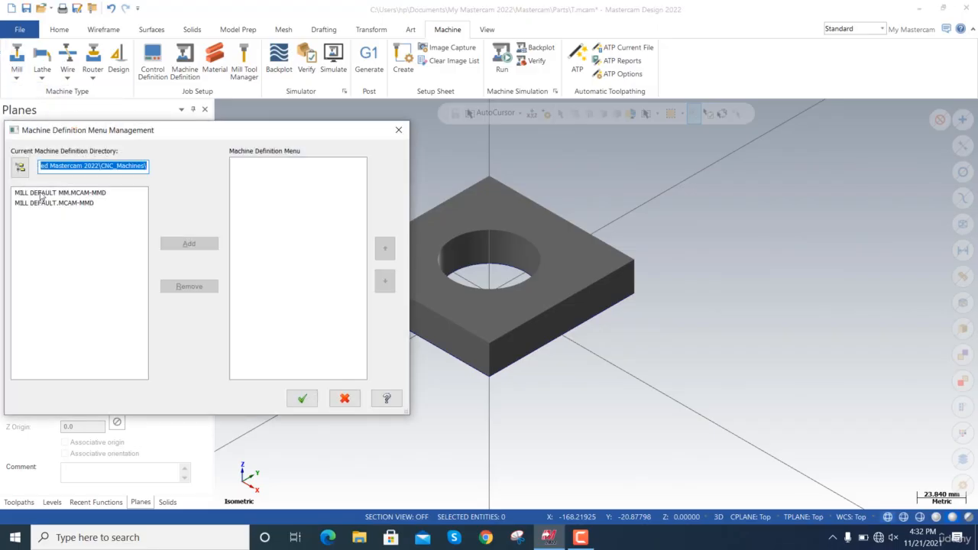
{"action": "left_click", "coordinate": [93, 193]}
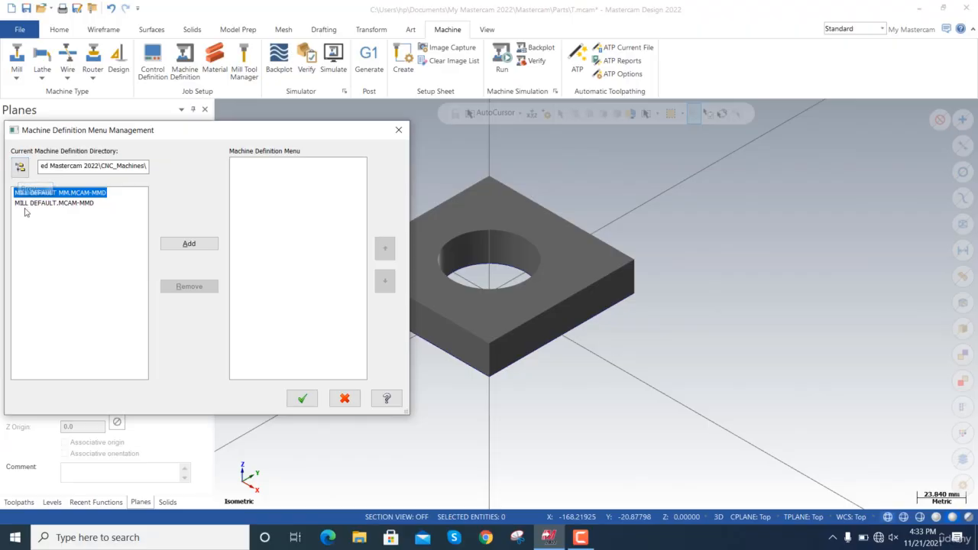
{"action": "left_click", "coordinate": [312, 399]}
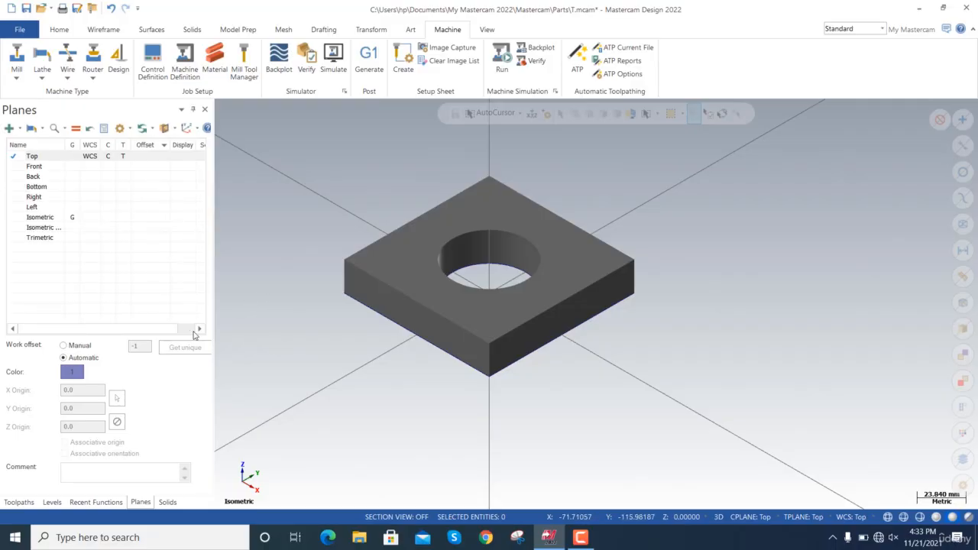
Create a machine group with the default mill and expand its properties in the toolpath tree.
{"action": "left_click", "coordinate": [18, 502]}
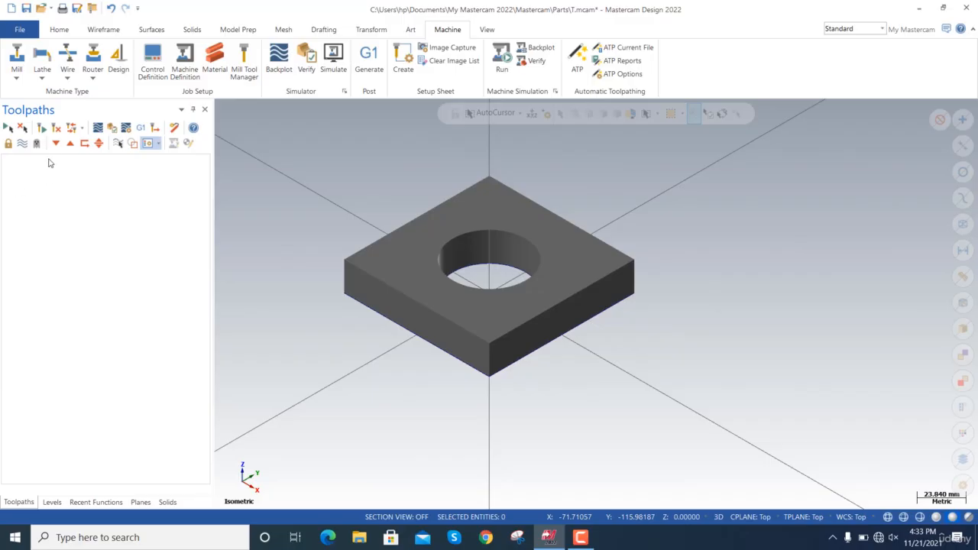
{"action": "left_click", "coordinate": [19, 78]}
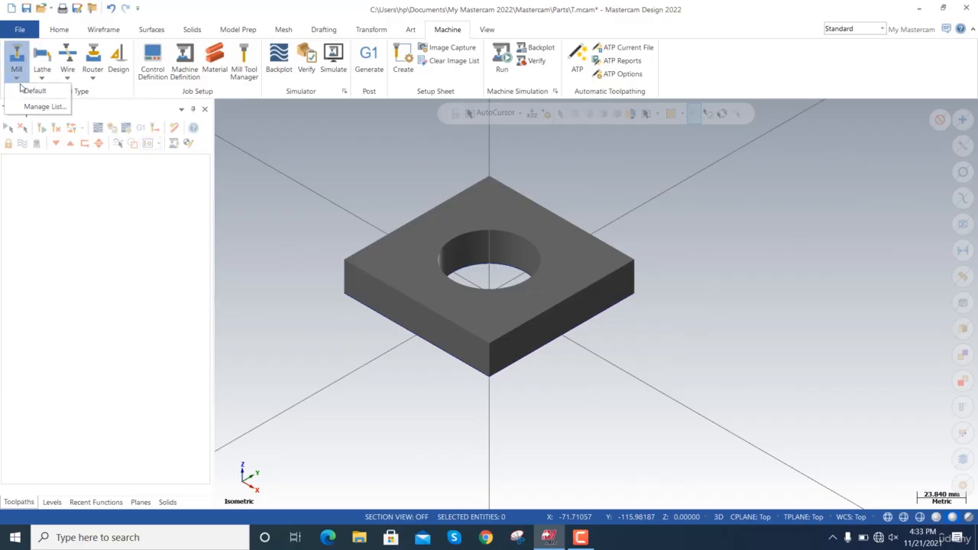
{"action": "left_click", "coordinate": [29, 92]}
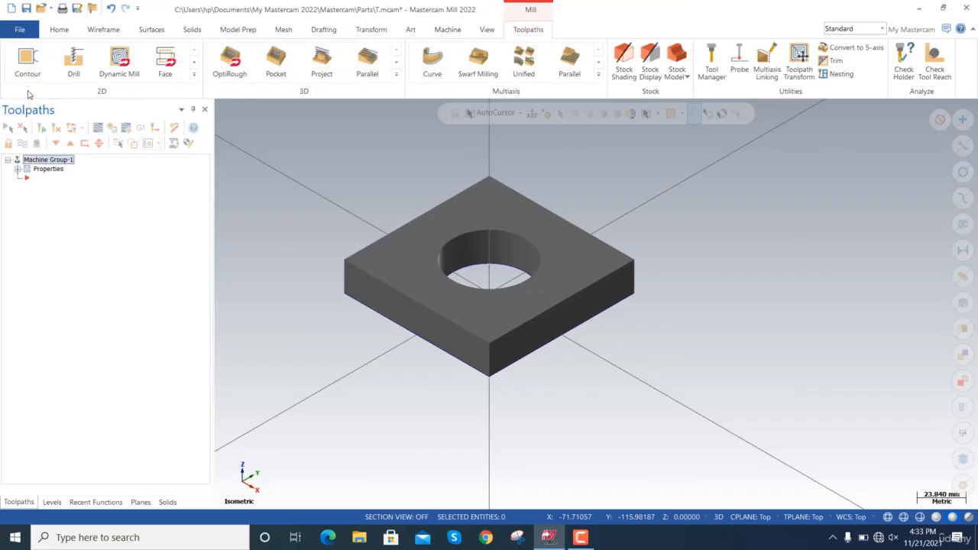
{"action": "left_click", "coordinate": [18, 169]}
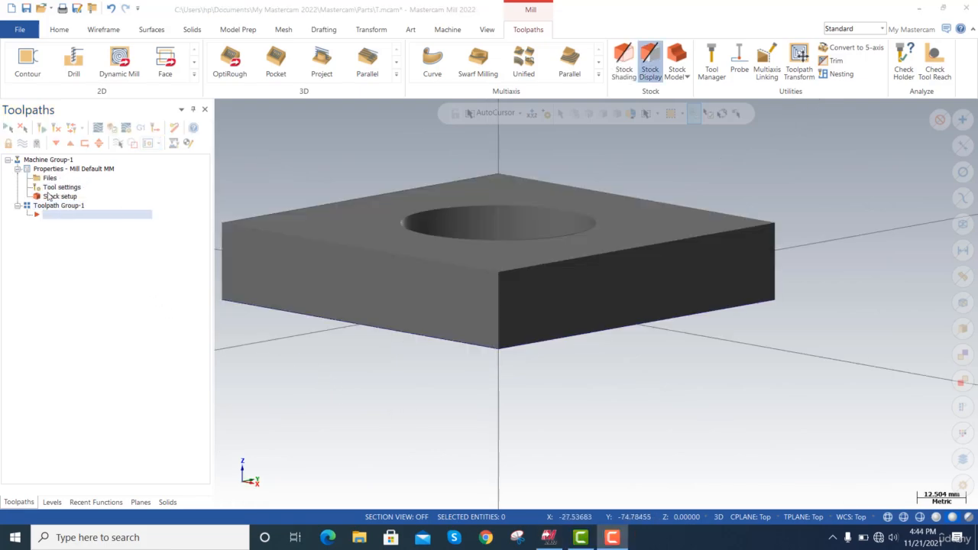
Check where the Top plane's origin sits on the plate.
{"action": "left_click", "coordinate": [142, 503]}
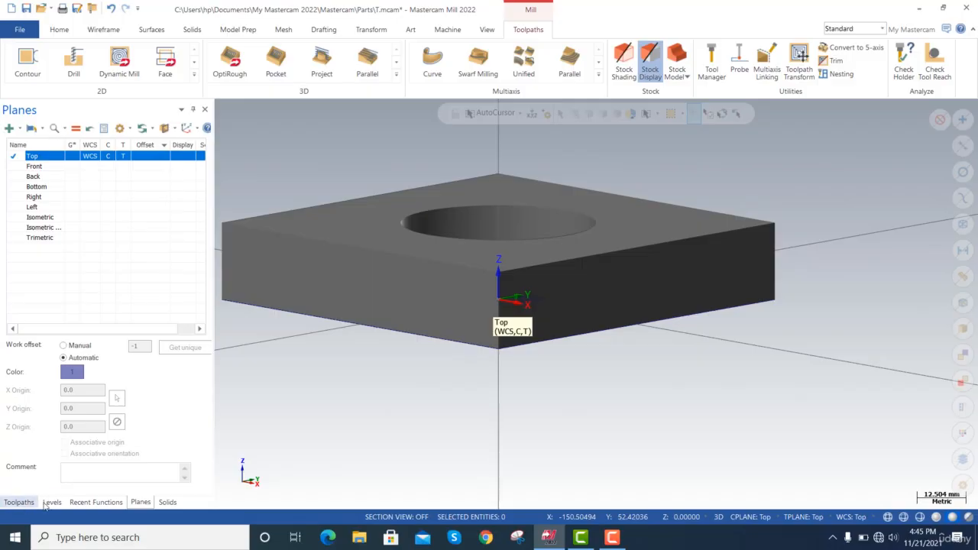
{"action": "left_click", "coordinate": [18, 502]}
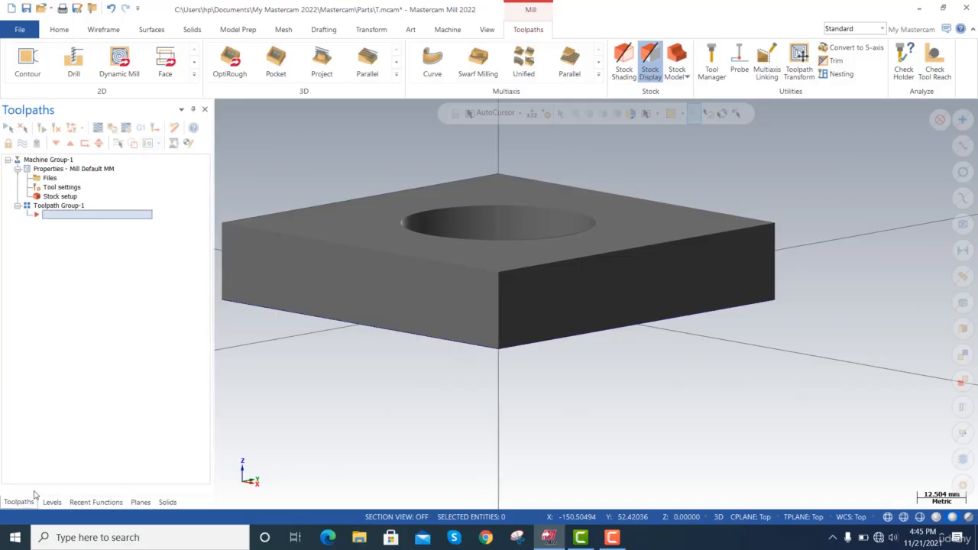
Open the machine group's stock setup and review the Cylindrical, Solid/Mesh and File stock shapes, ending on Rectangular.
{"action": "left_click", "coordinate": [60, 196]}
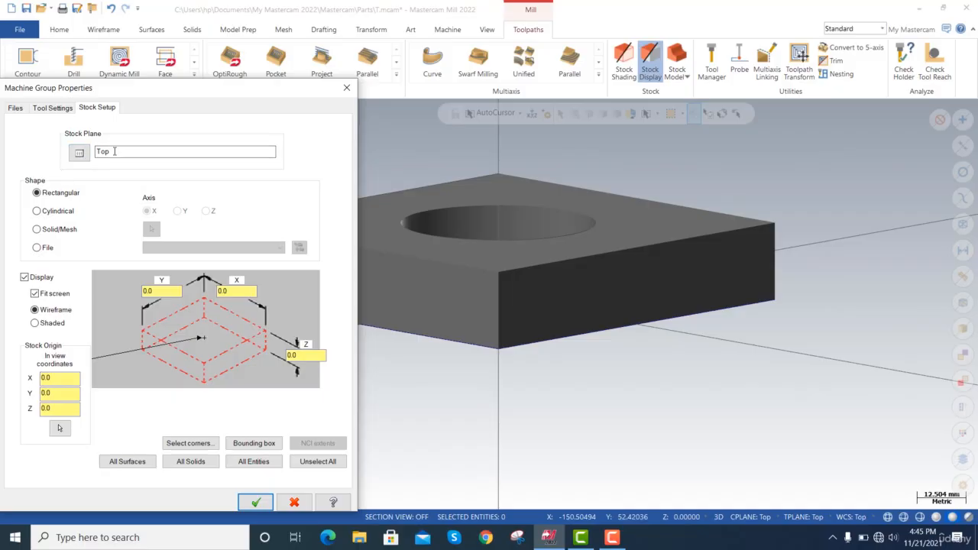
{"action": "left_click", "coordinate": [47, 211]}
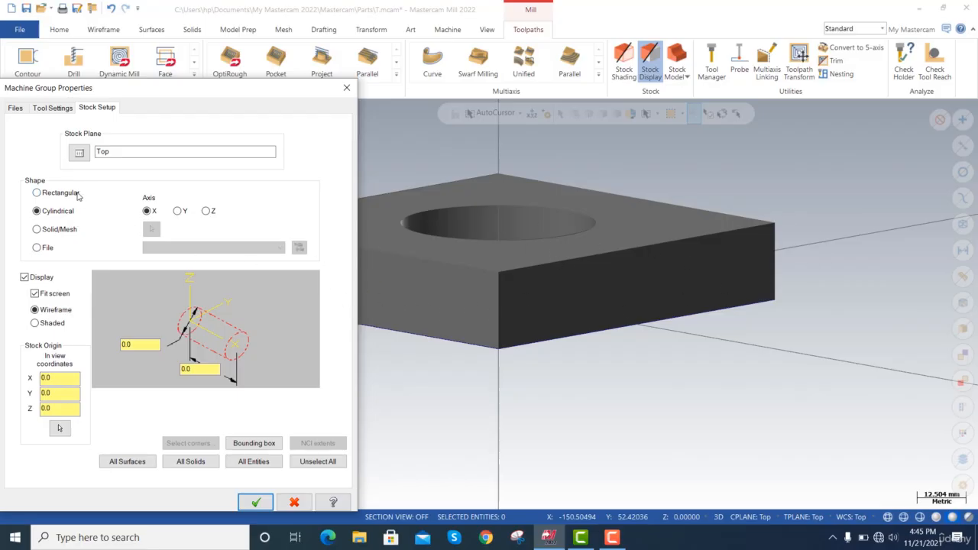
{"action": "left_click", "coordinate": [64, 233]}
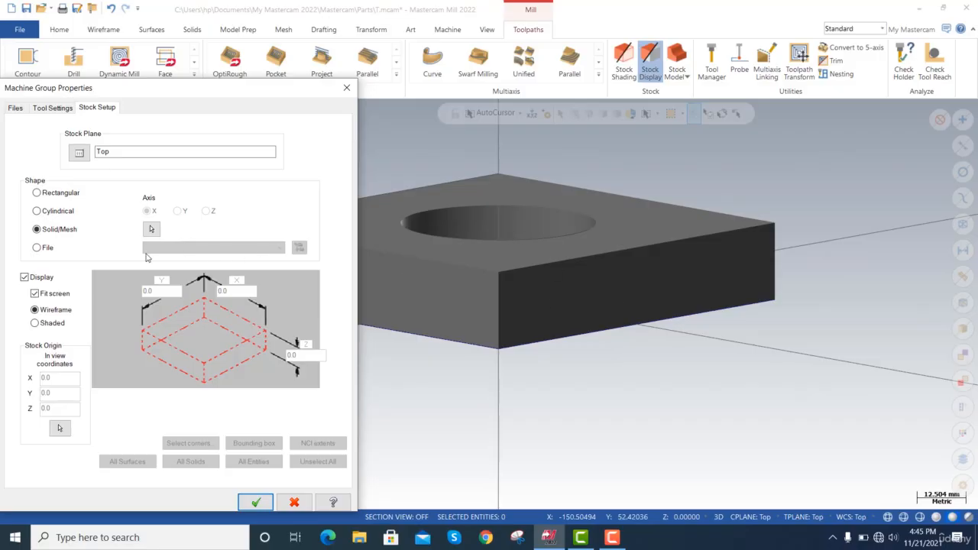
{"action": "left_click", "coordinate": [41, 249]}
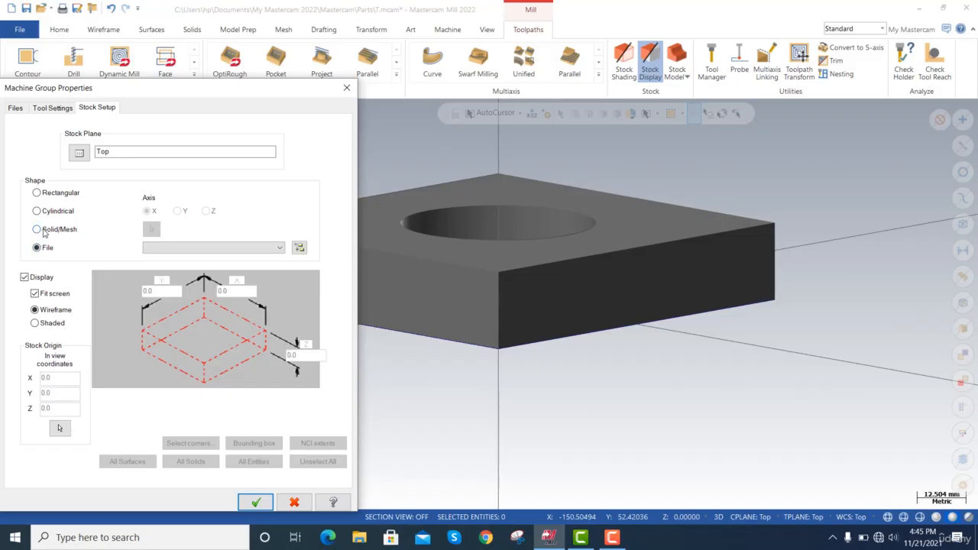
{"action": "left_click", "coordinate": [45, 232]}
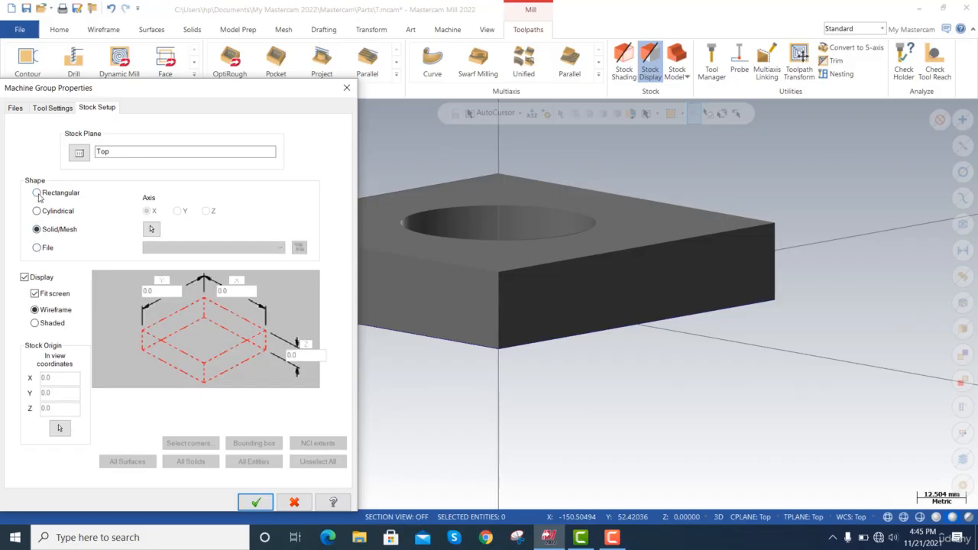
{"action": "left_click", "coordinate": [38, 194]}
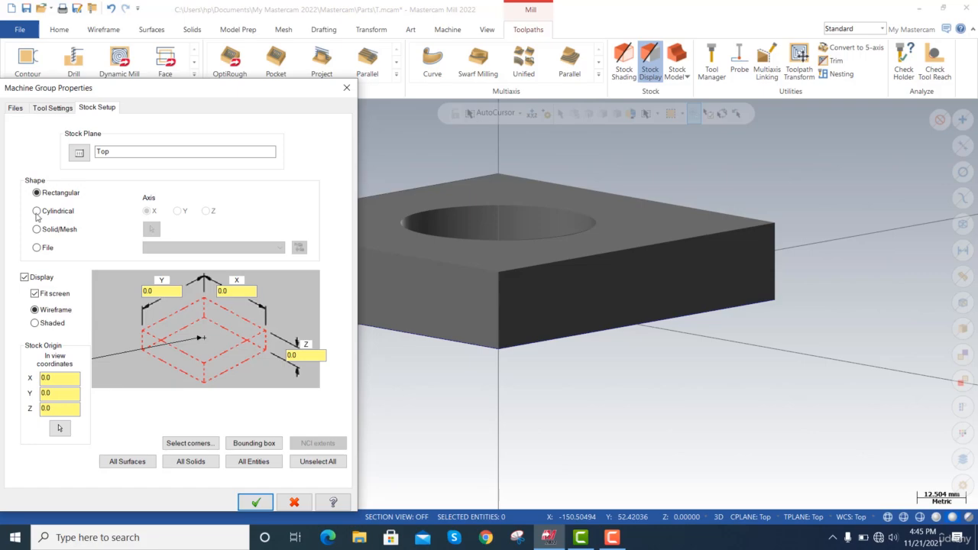
{"action": "left_click", "coordinate": [37, 212]}
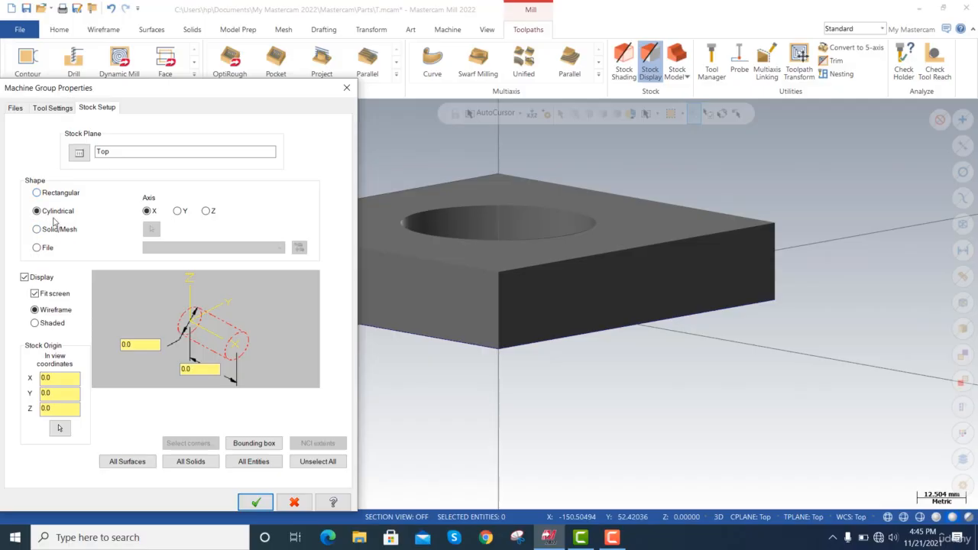
{"action": "left_click", "coordinate": [37, 192]}
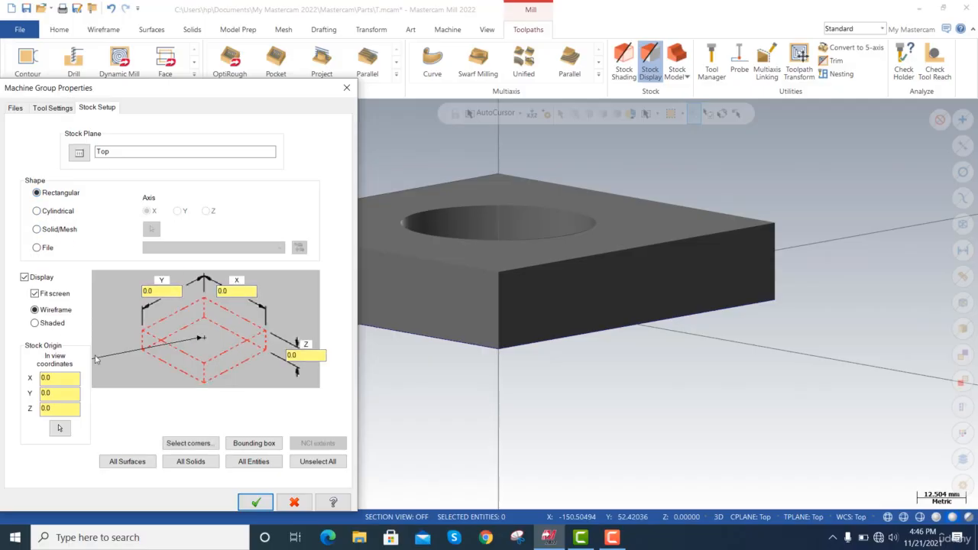
Define the stock from a bounding box around the plate and set its size to X 110, Y 110 and Z 25 mm.
{"action": "left_click", "coordinate": [254, 443]}
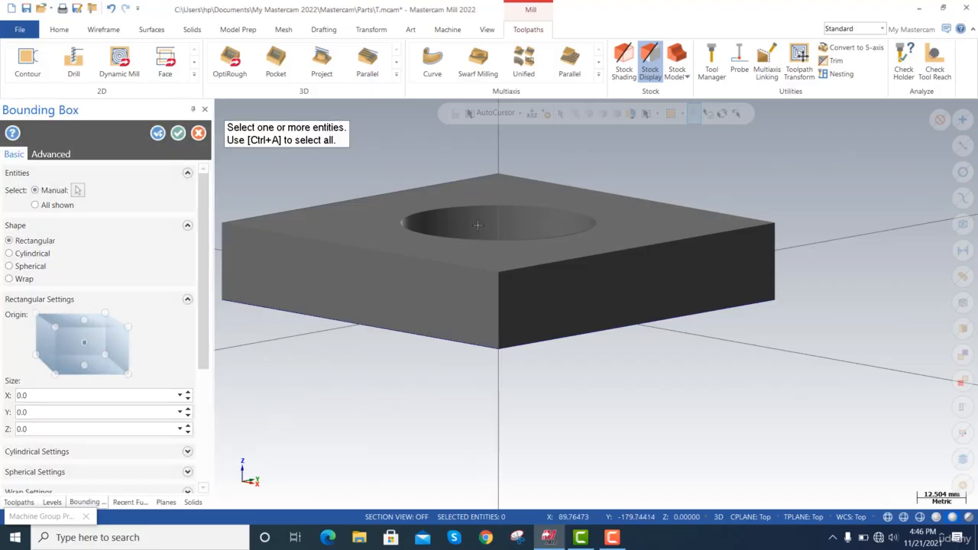
{"action": "left_click", "coordinate": [411, 349]}
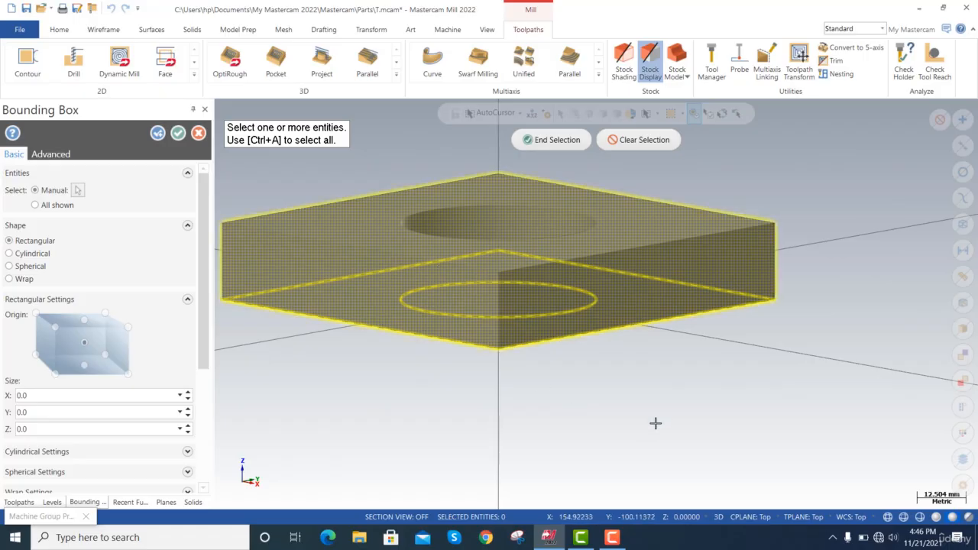
{"action": "left_click", "coordinate": [555, 139]}
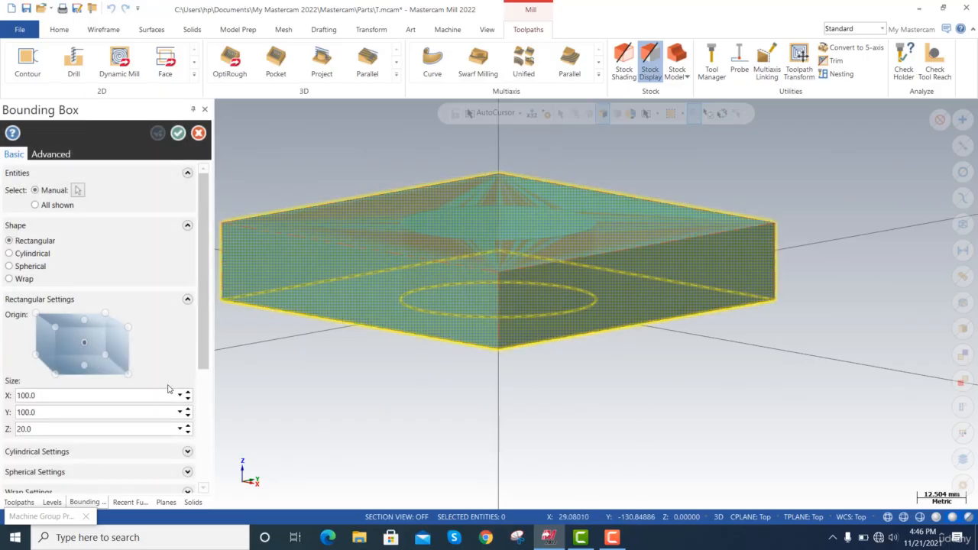
{"action": "double_click", "coordinate": [64, 395]}
{"action": "type", "text": "1"}
{"action": "key", "text": "Tab"}
{"action": "type", "text": "110"}
{"action": "key", "text": "Tab"}
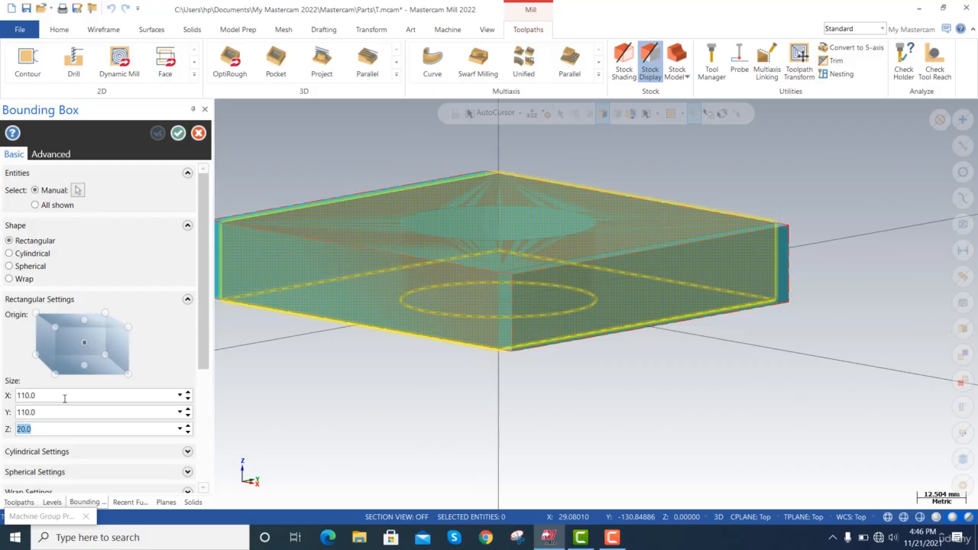
{"action": "type", "text": "25"}
{"action": "key", "text": "Tab"}
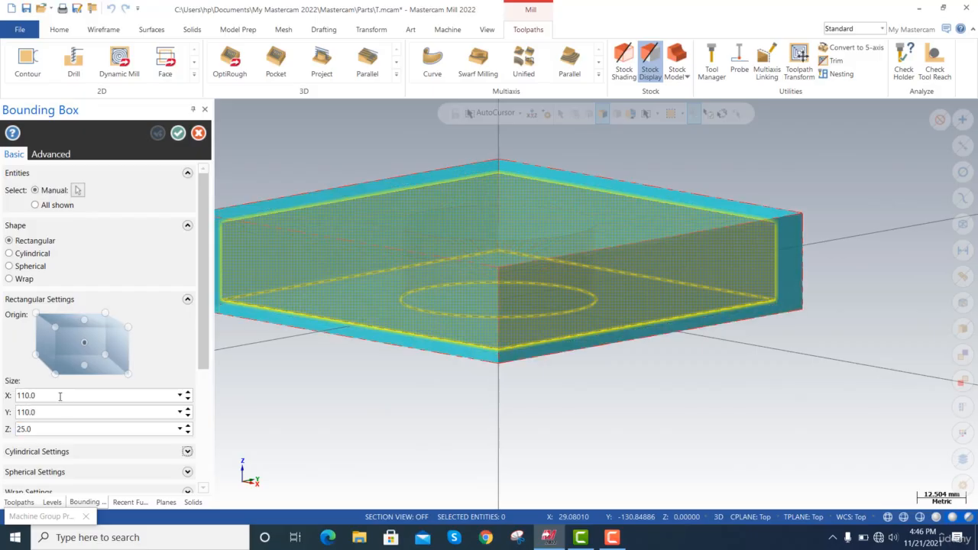
Enable Solids under the geometry to create and confirm the bounding box.
{"action": "left_click_drag", "start_coordinate": [201, 273], "coordinate": [214, 410]}
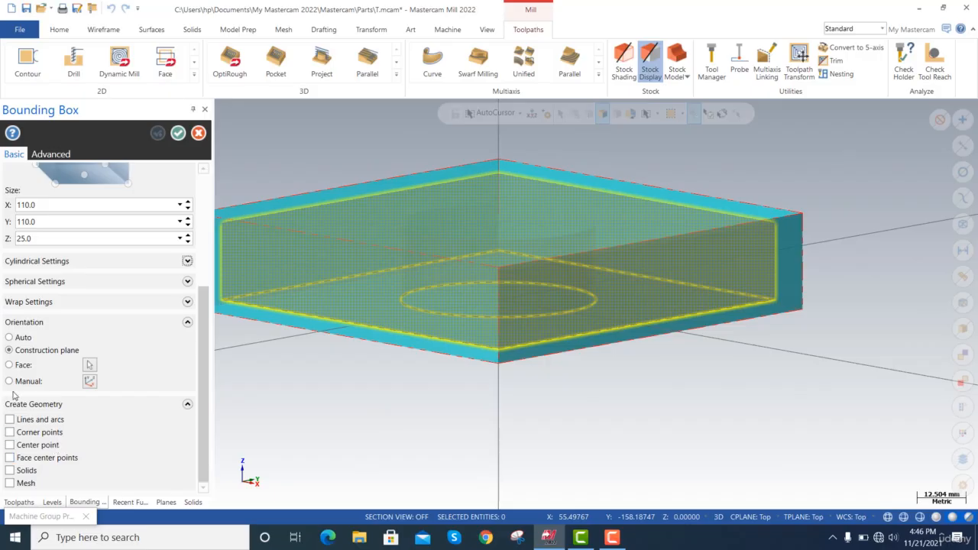
{"action": "left_click", "coordinate": [10, 471]}
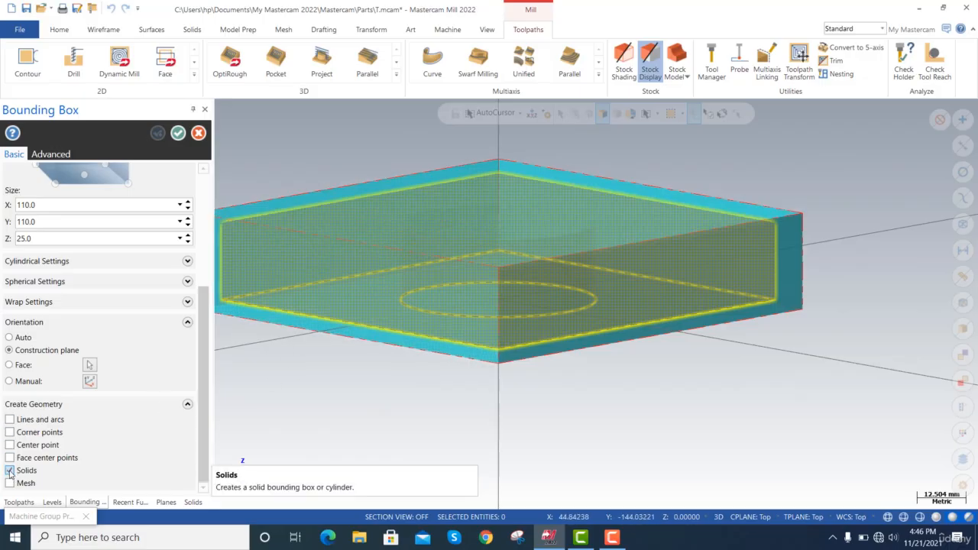
{"action": "left_click_drag", "start_coordinate": [206, 430], "coordinate": [240, 300]}
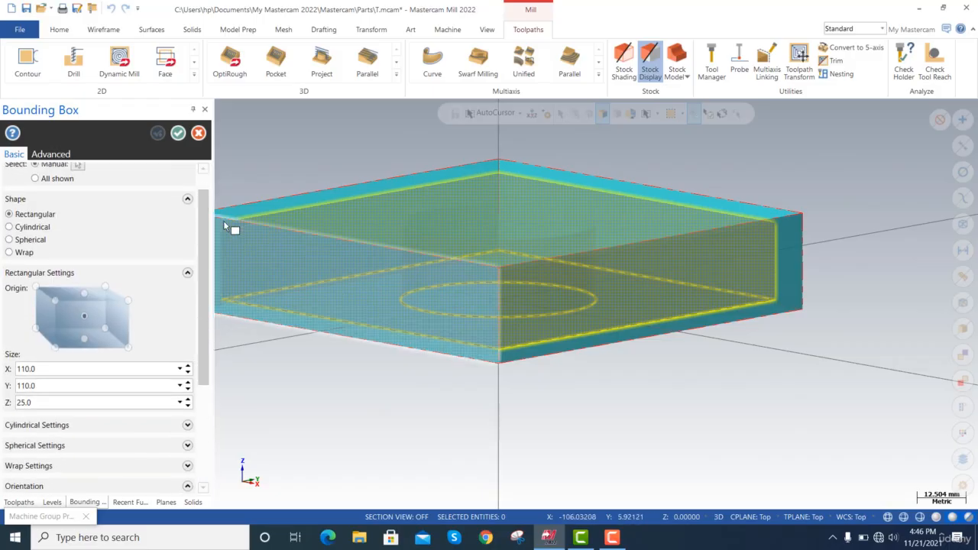
{"action": "left_click", "coordinate": [178, 133]}
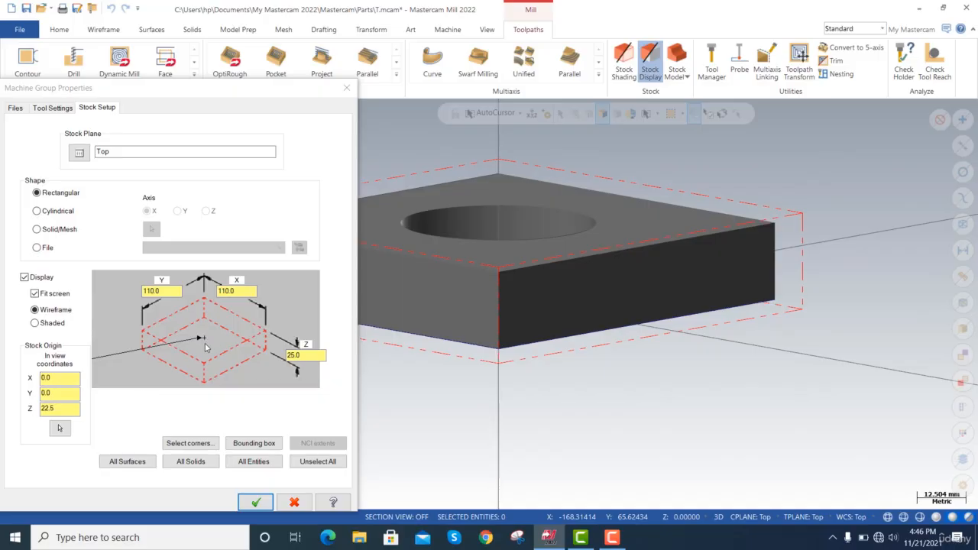
Accept the stock setup and turn on shaded display of the stock.
{"action": "left_click", "coordinate": [260, 502]}
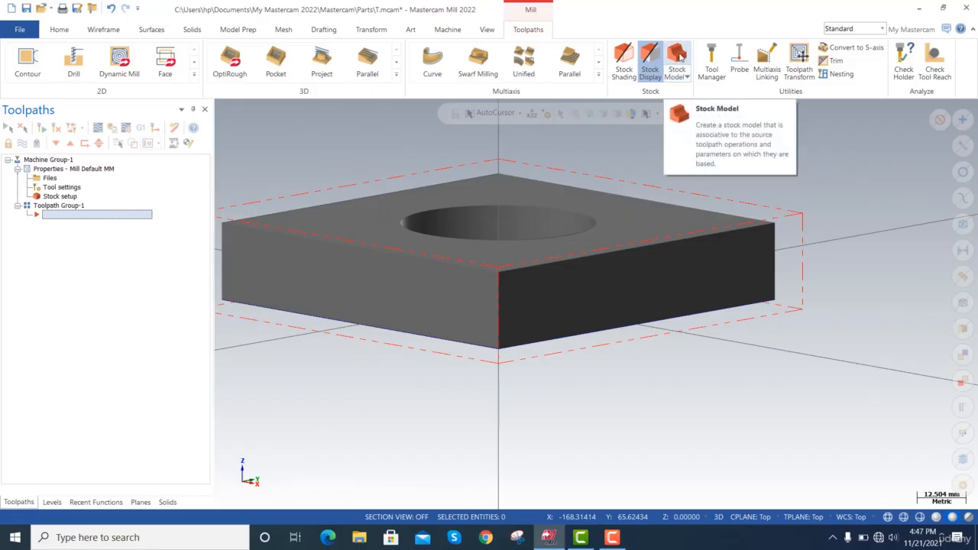
{"action": "left_click", "coordinate": [688, 78]}
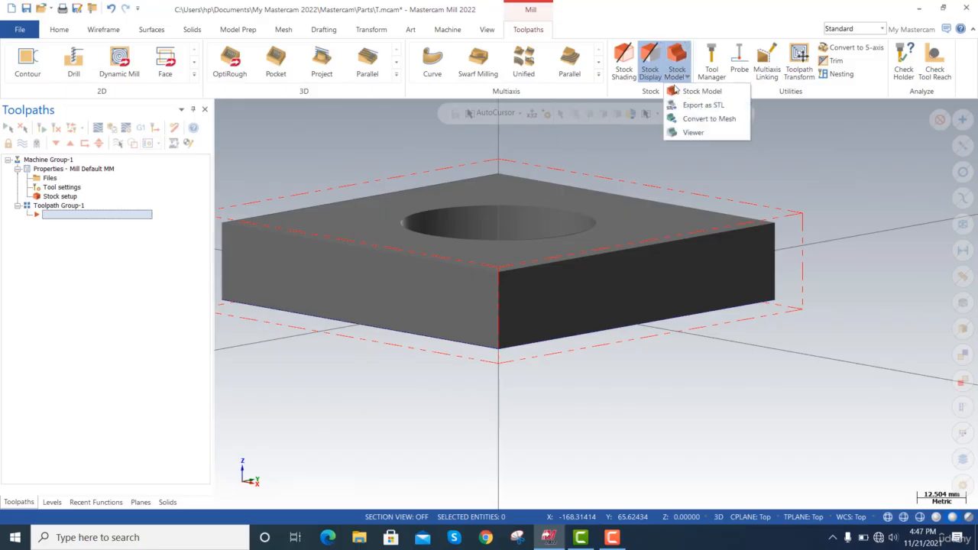
{"action": "left_click", "coordinate": [634, 67]}
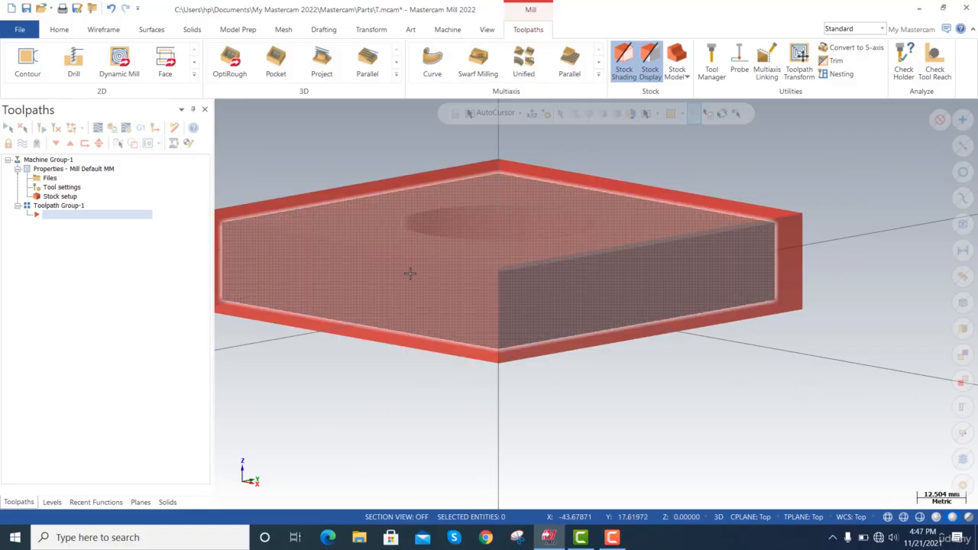
Reopen the stock setup and start a new bounding box around the plate with its origin at the bottom face's centre.
{"action": "left_click", "coordinate": [73, 200]}
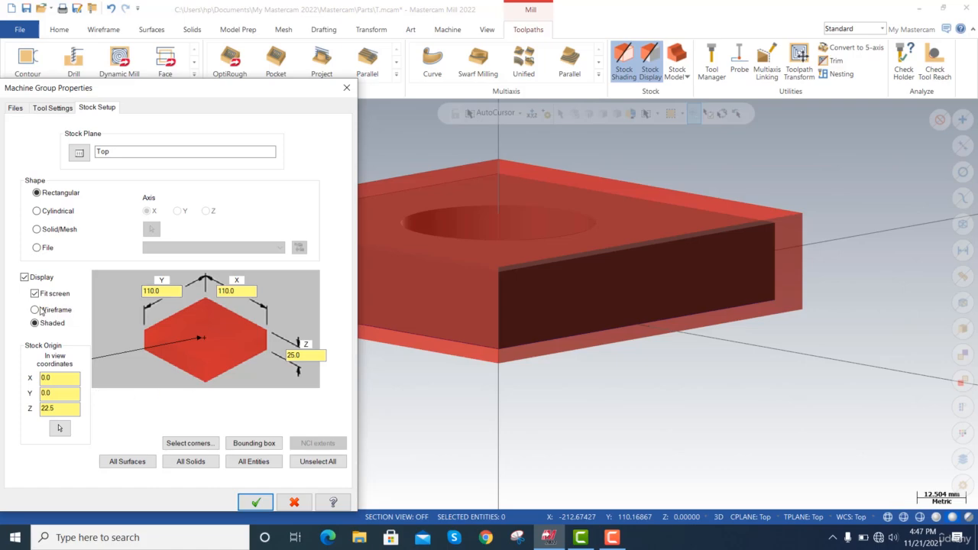
{"action": "left_click", "coordinate": [252, 443]}
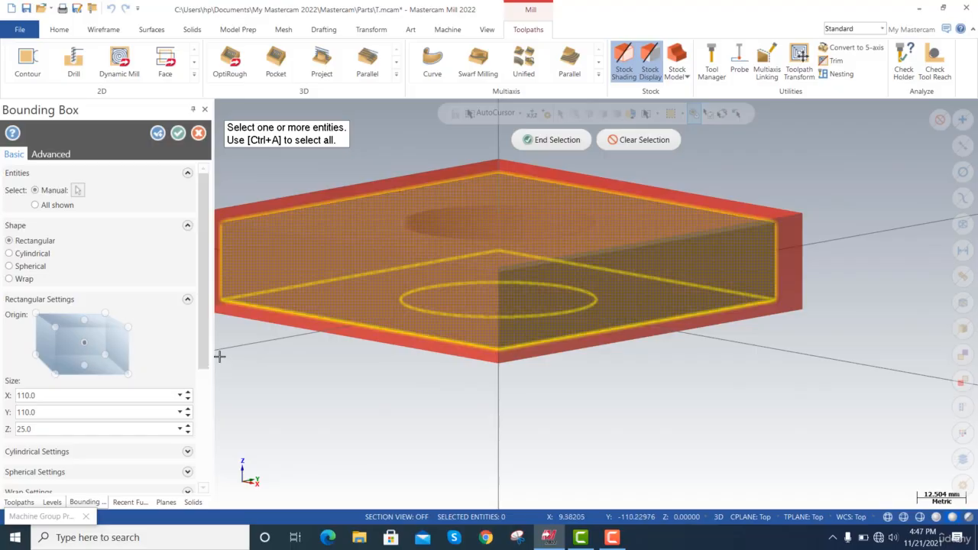
{"action": "key", "text": "Return"}
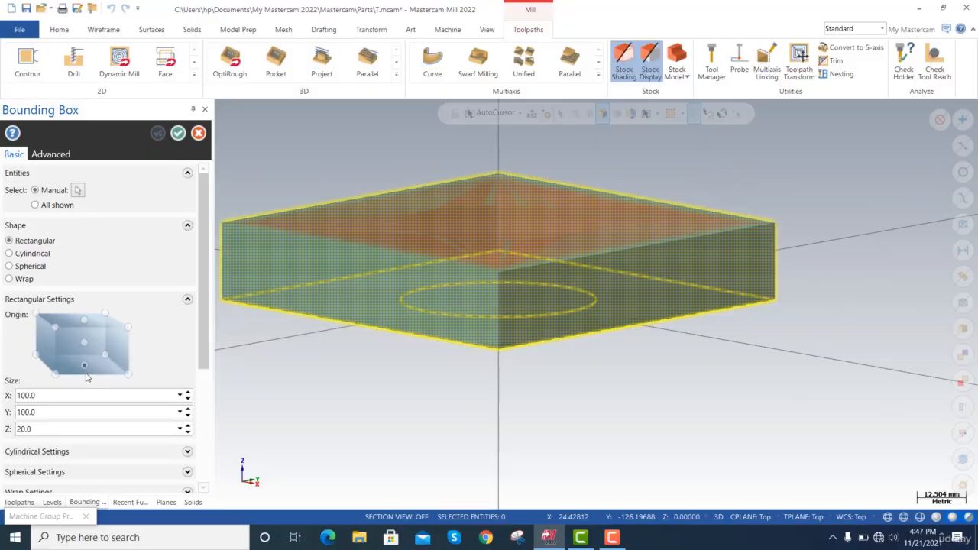
Set the new bounding box size to X 110, Y 110 and Z 25 mm.
{"action": "double_click", "coordinate": [95, 395]}
{"action": "type", "text": "110"}
{"action": "key", "text": "Tab"}
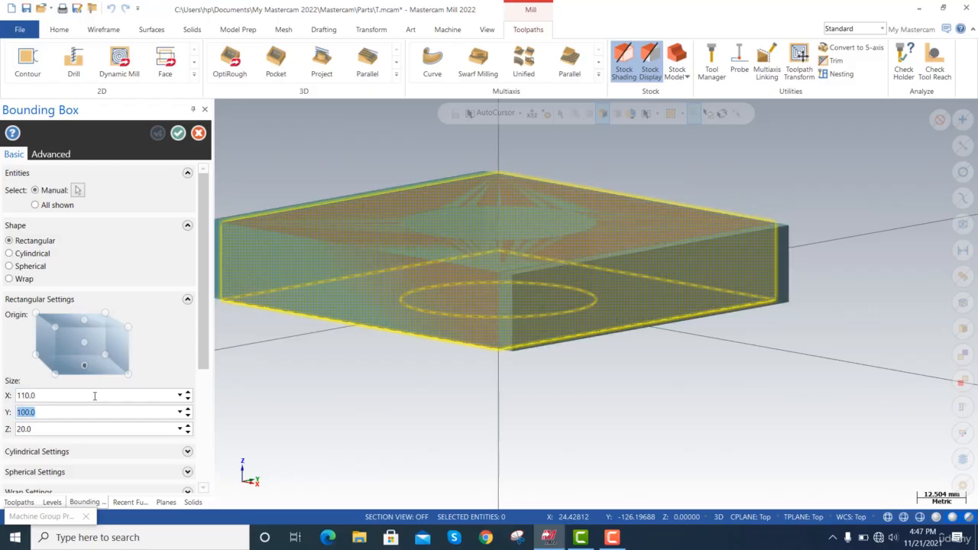
{"action": "type", "text": "110"}
{"action": "key", "text": "Tab"}
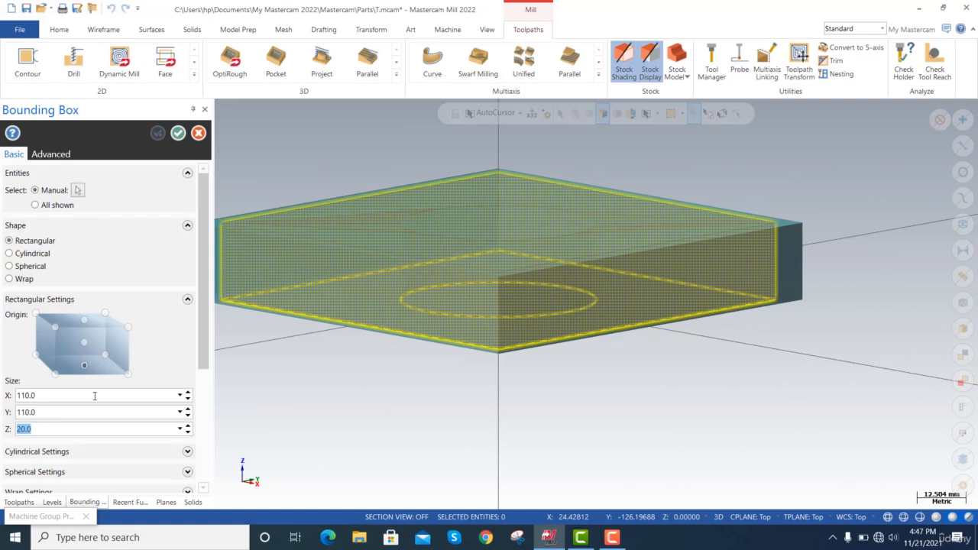
{"action": "type", "text": "25"}
{"action": "key", "text": "Tab"}
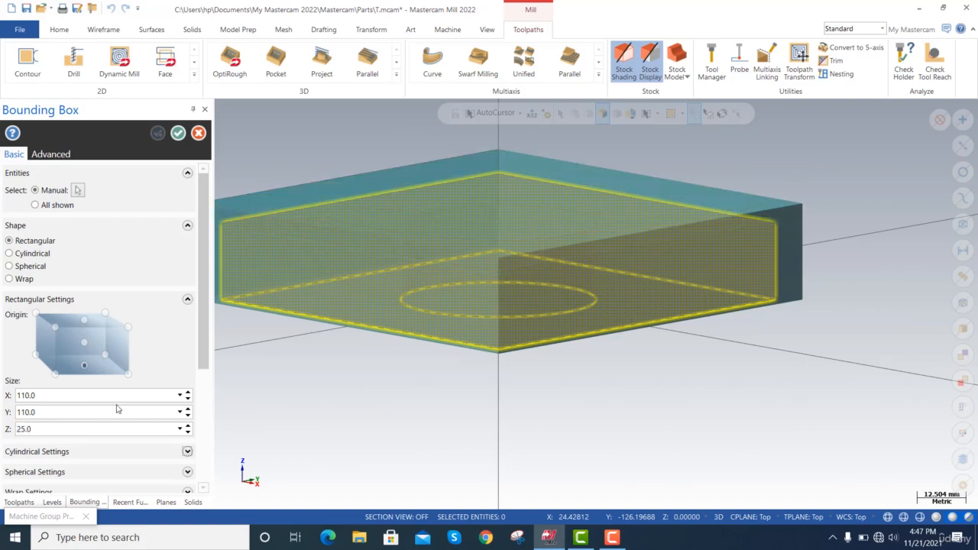
Inspect how the bounding box sits around the plate in the Right, Top and Isometric views and from a low angle.
{"action": "scroll", "coordinate": [211, 352], "scroll_direction": "down", "scroll_amount": 2}
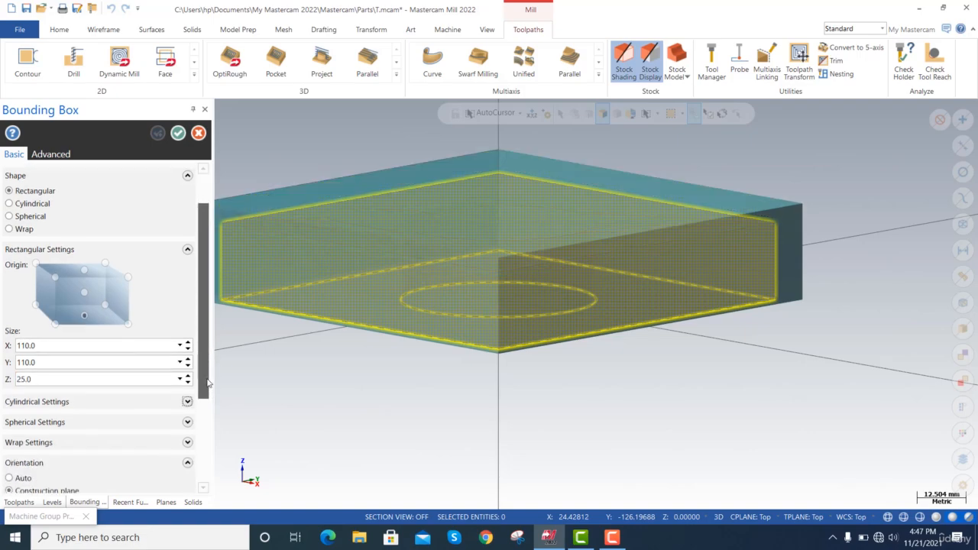
{"action": "right_click", "coordinate": [576, 380]}
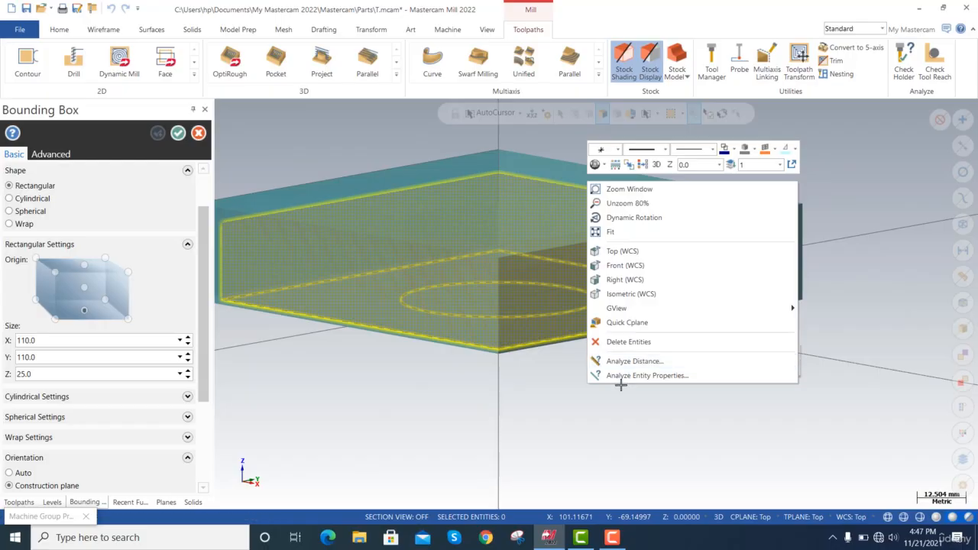
{"action": "left_click", "coordinate": [167, 502]}
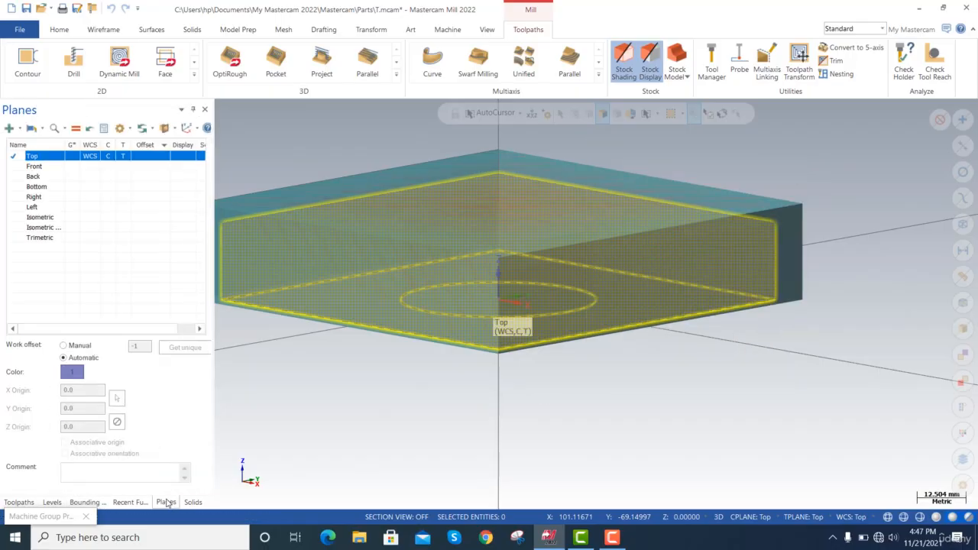
{"action": "left_click", "coordinate": [69, 198]}
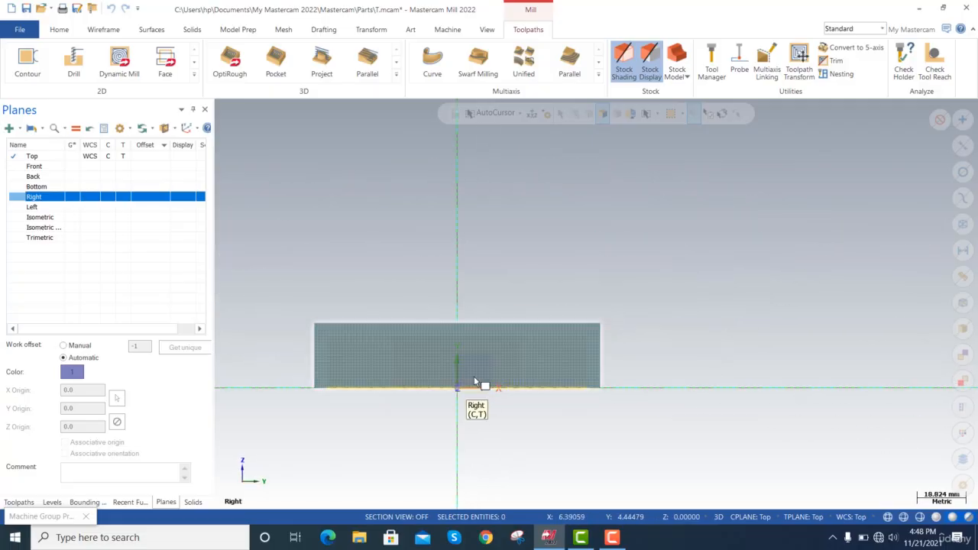
{"action": "left_click", "coordinate": [79, 157]}
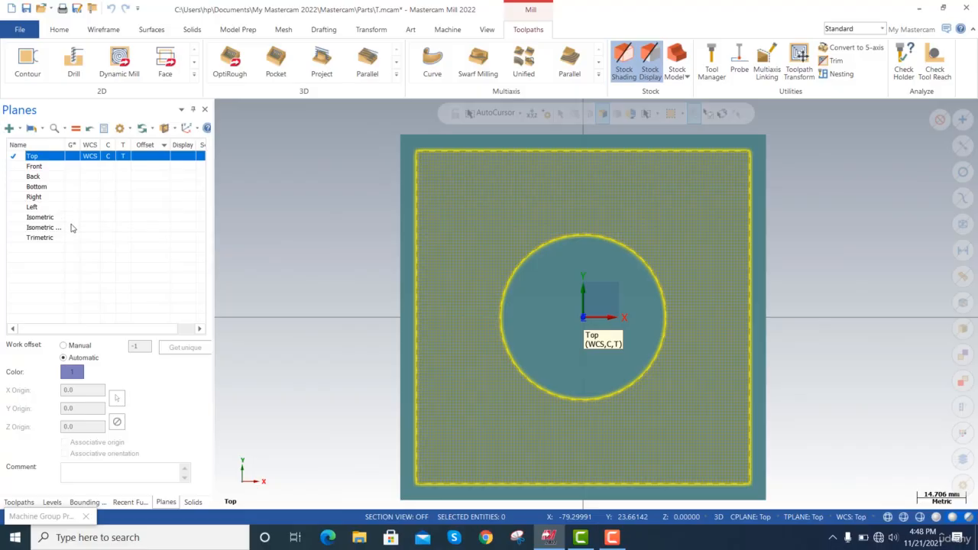
{"action": "left_click", "coordinate": [71, 227]}
{"action": "left_click", "coordinate": [71, 217]}
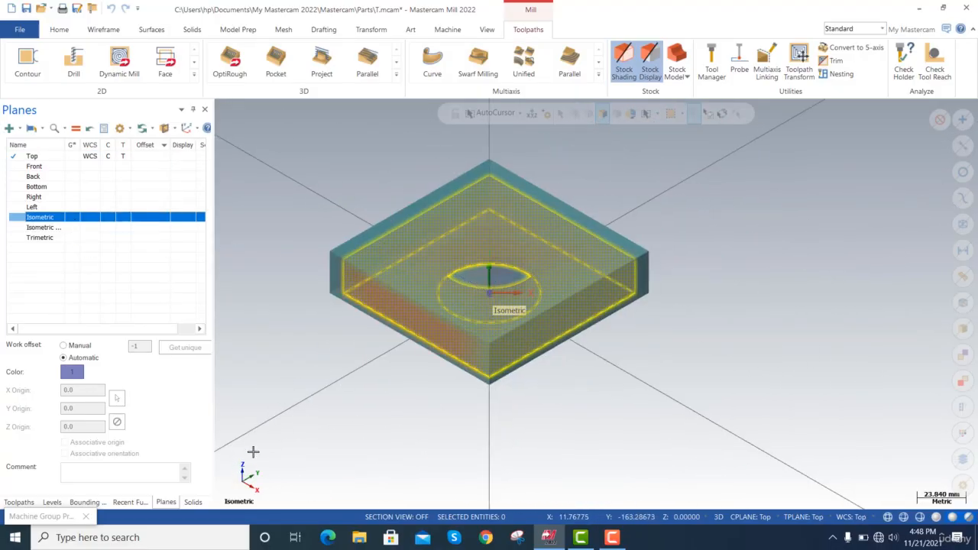
{"action": "left_click", "coordinate": [86, 502]}
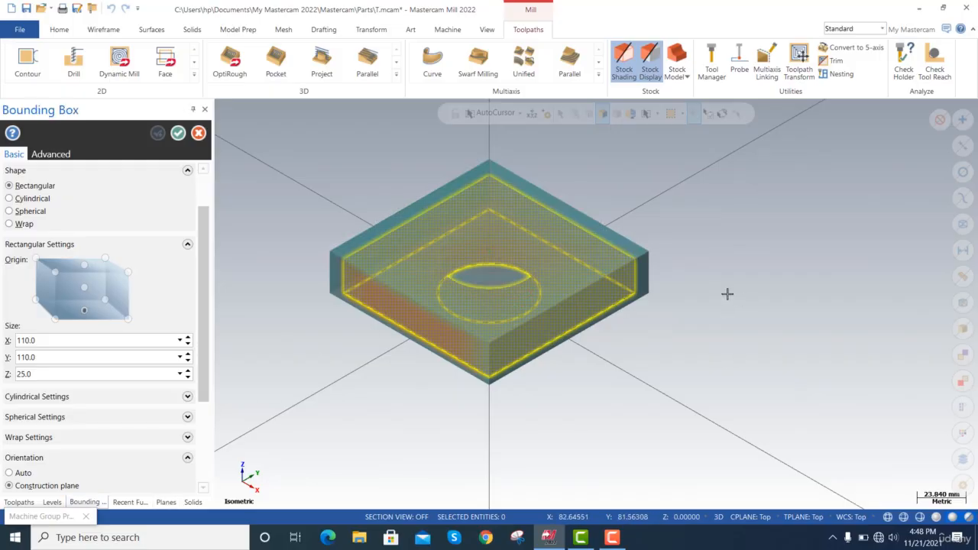
{"action": "key", "text": "alt+Up"}
{"action": "key", "text": "alt+Up"}
{"action": "key", "text": "alt+Up"}
{"action": "key", "text": "alt+Up"}
{"action": "key", "text": "alt+Up"}
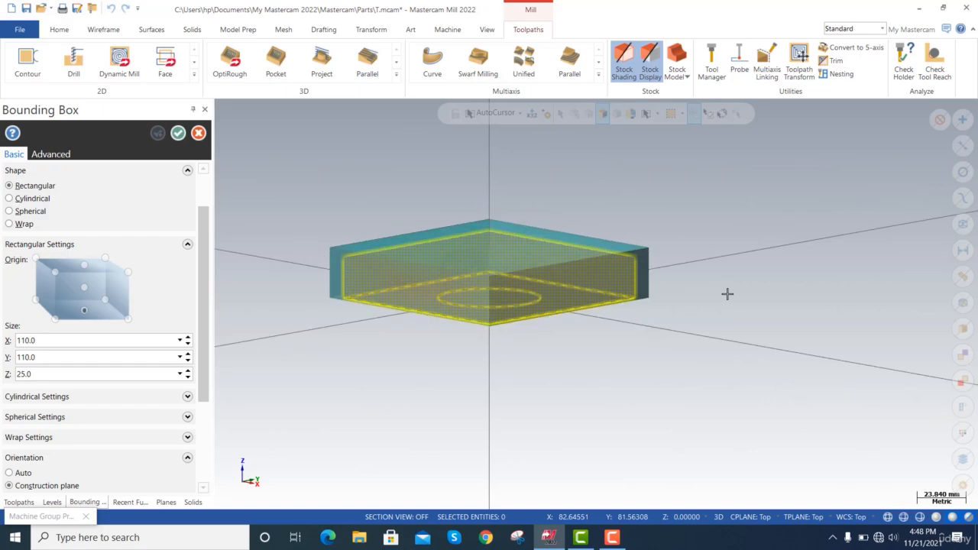
Check the bounding box from a rotated view, review its remaining options, and accept it together with the stock setup.
{"action": "key", "text": "alt+Left"}
{"action": "key", "text": "alt+Left"}
{"action": "key", "text": "alt+Left"}
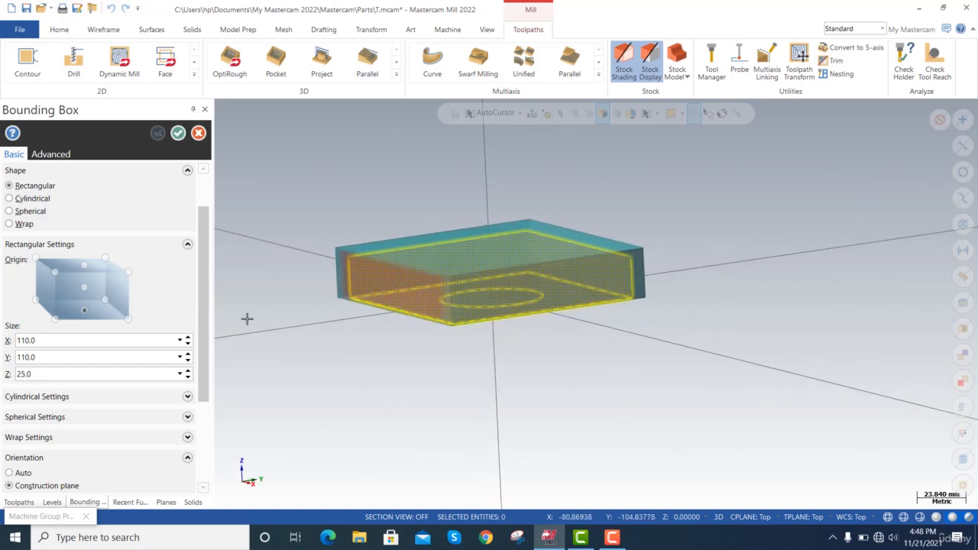
{"action": "scroll", "coordinate": [205, 316], "scroll_direction": "down", "scroll_amount": 5}
{"action": "scroll", "coordinate": [214, 317], "scroll_direction": "up", "scroll_amount": 8}
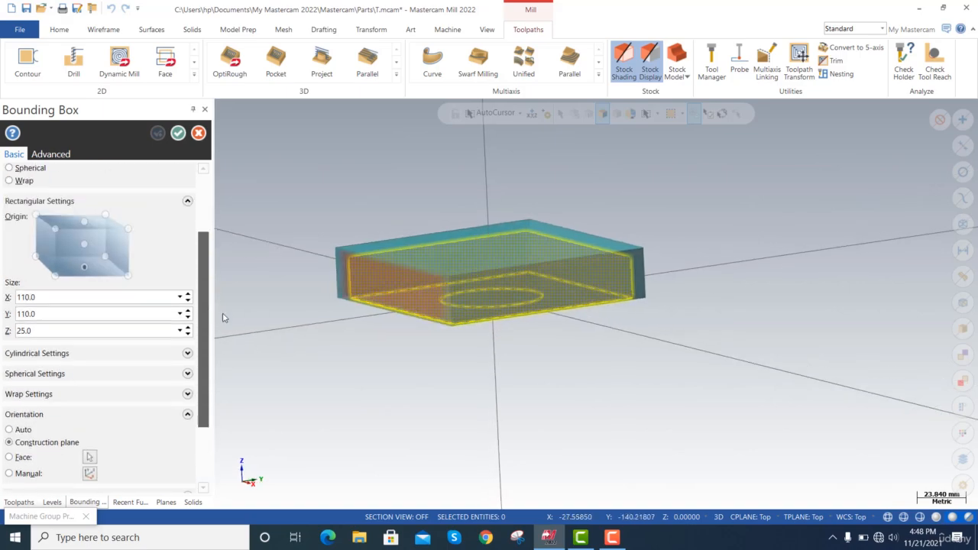
{"action": "scroll", "coordinate": [194, 382], "scroll_direction": "down", "scroll_amount": 5}
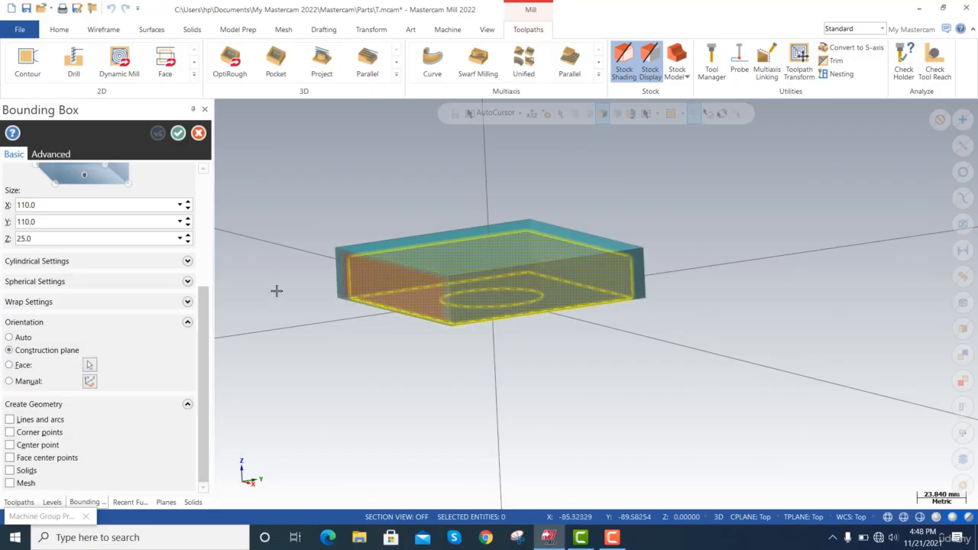
{"action": "left_click", "coordinate": [177, 133]}
{"action": "left_click", "coordinate": [255, 502]}
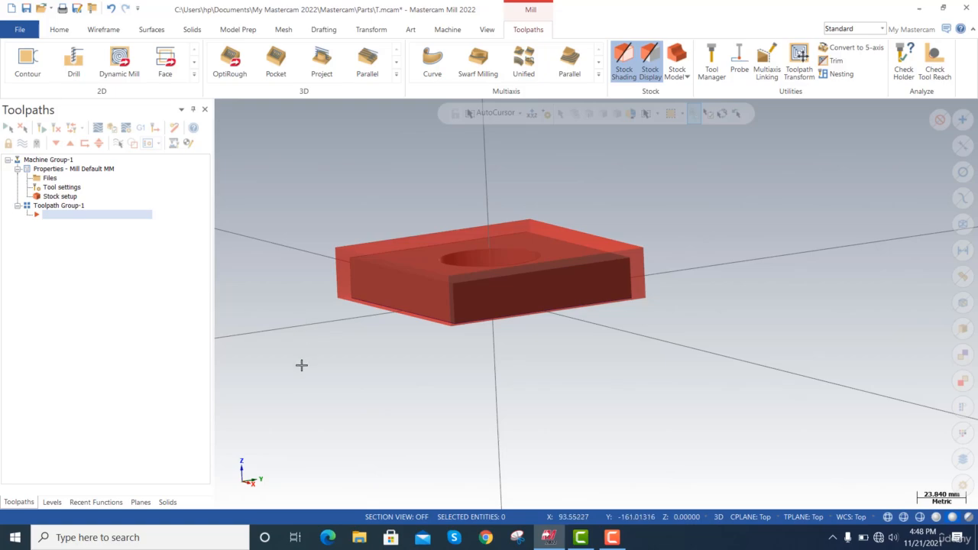
Start a 2D Contour toolpath using the square outline at the plate's bottom edge as the chain.
{"action": "left_click", "coordinate": [28, 74]}
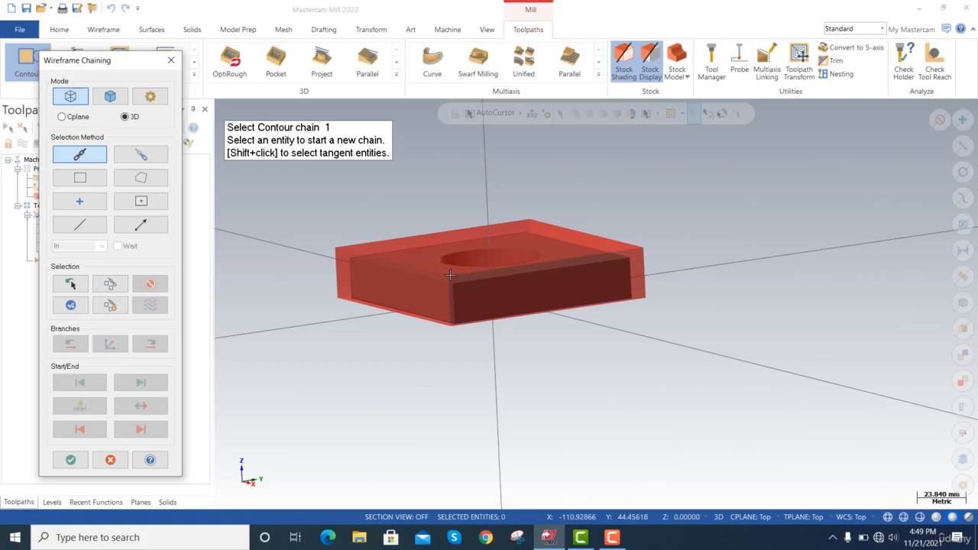
{"action": "left_click", "coordinate": [404, 308]}
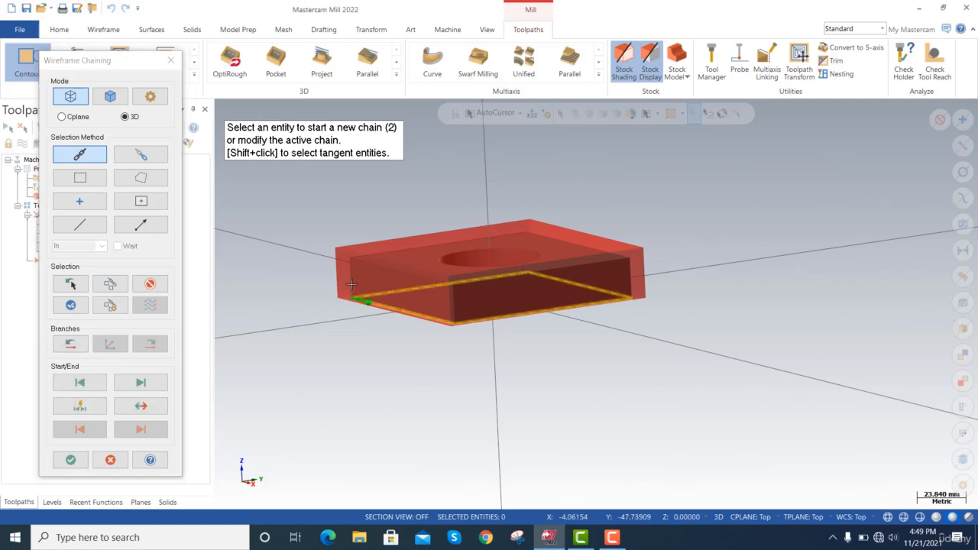
{"action": "left_click", "coordinate": [70, 459]}
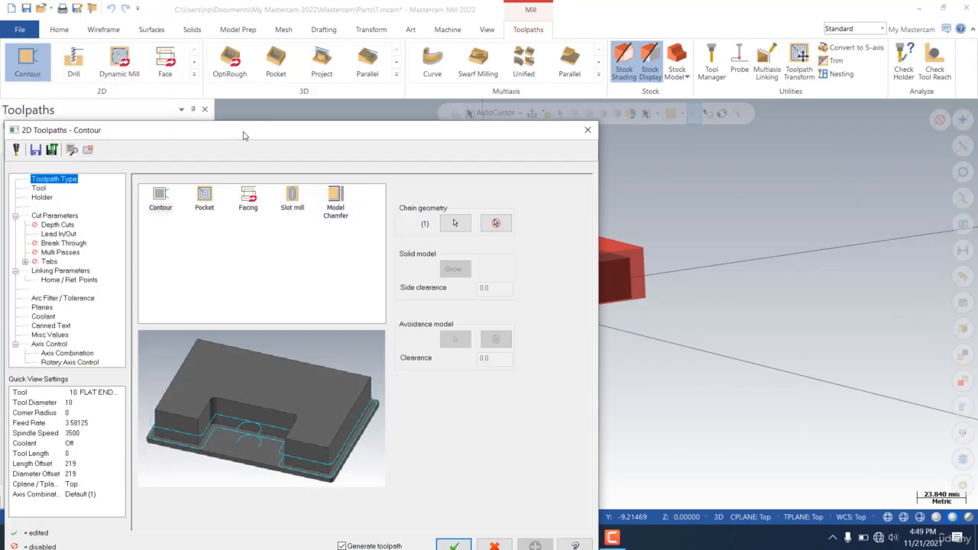
{"action": "left_click_drag", "start_coordinate": [243, 136], "coordinate": [272, 46]}
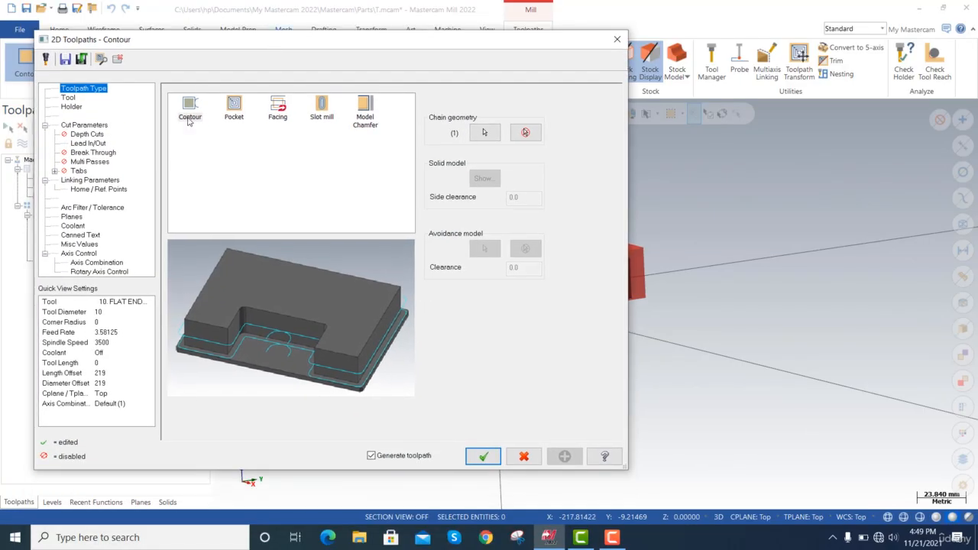
Open the Mill_mm tool library for the contour and restrict its tool list filter to flat endmills only.
{"action": "left_click", "coordinate": [69, 98]}
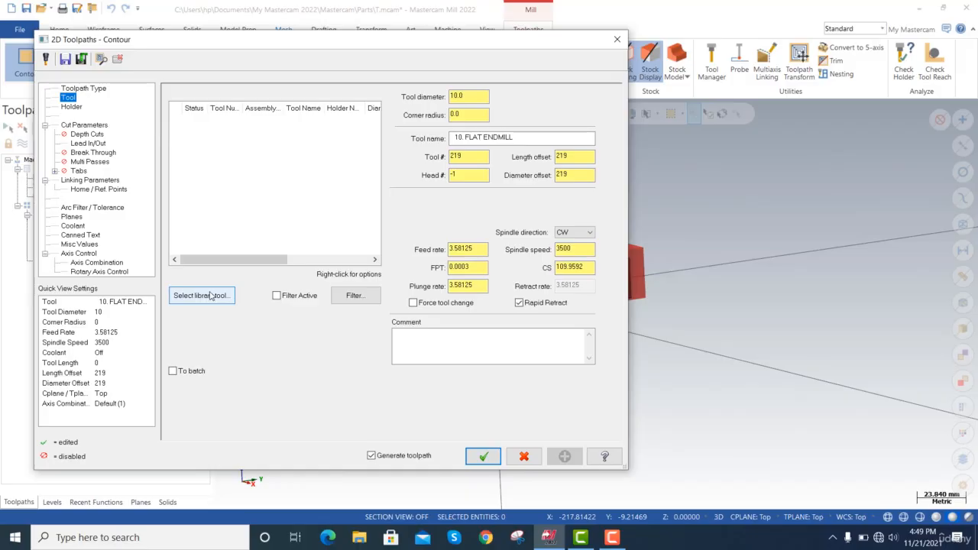
{"action": "left_click", "coordinate": [211, 295]}
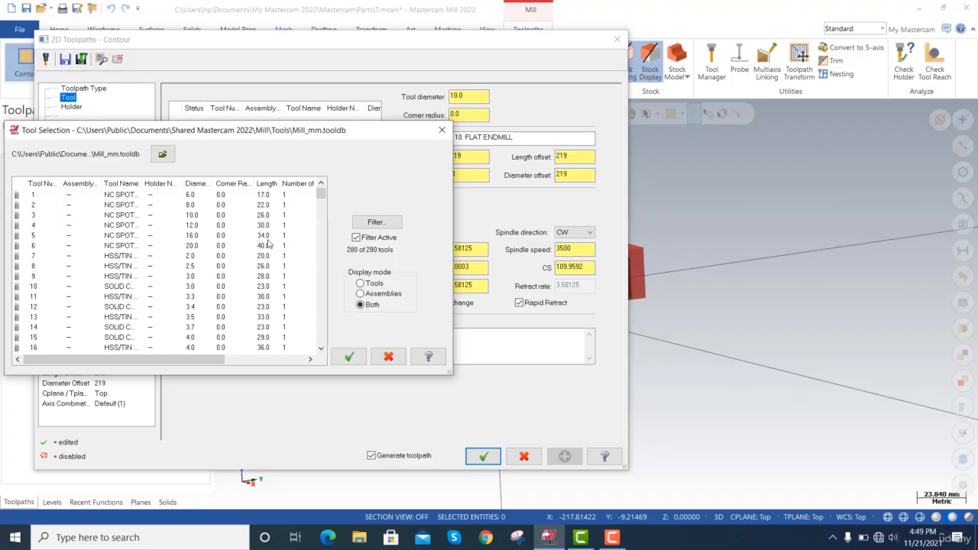
{"action": "scroll", "coordinate": [268, 243], "scroll_direction": "down", "scroll_amount": 20}
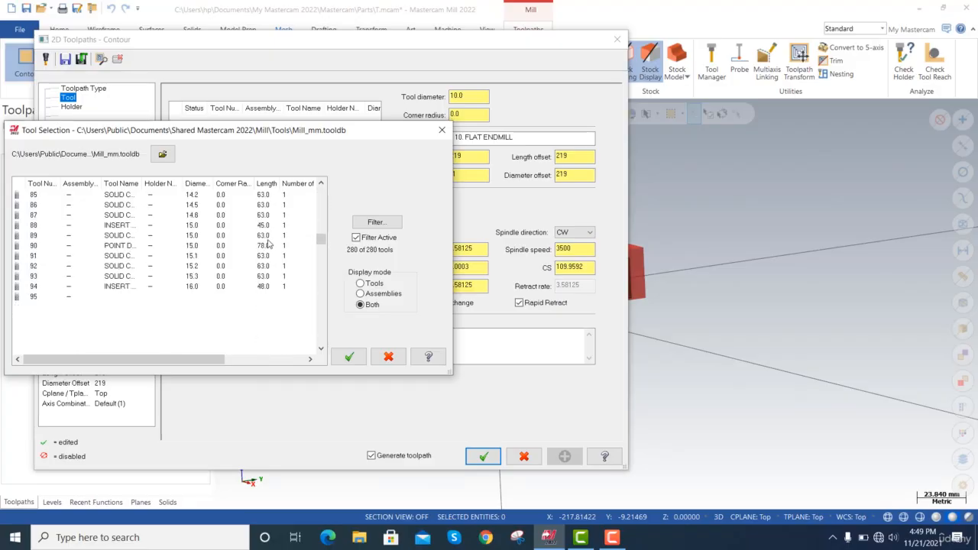
{"action": "scroll", "coordinate": [267, 243], "scroll_direction": "up", "scroll_amount": 20}
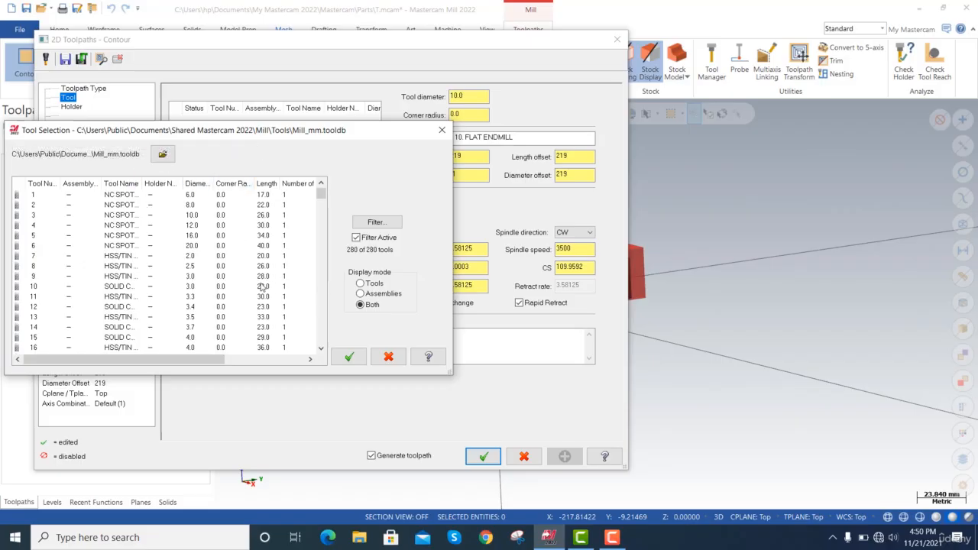
{"action": "scroll", "coordinate": [262, 286], "scroll_direction": "down", "scroll_amount": 5}
{"action": "scroll", "coordinate": [265, 284], "scroll_direction": "up", "scroll_amount": 5}
{"action": "left_click", "coordinate": [376, 222]}
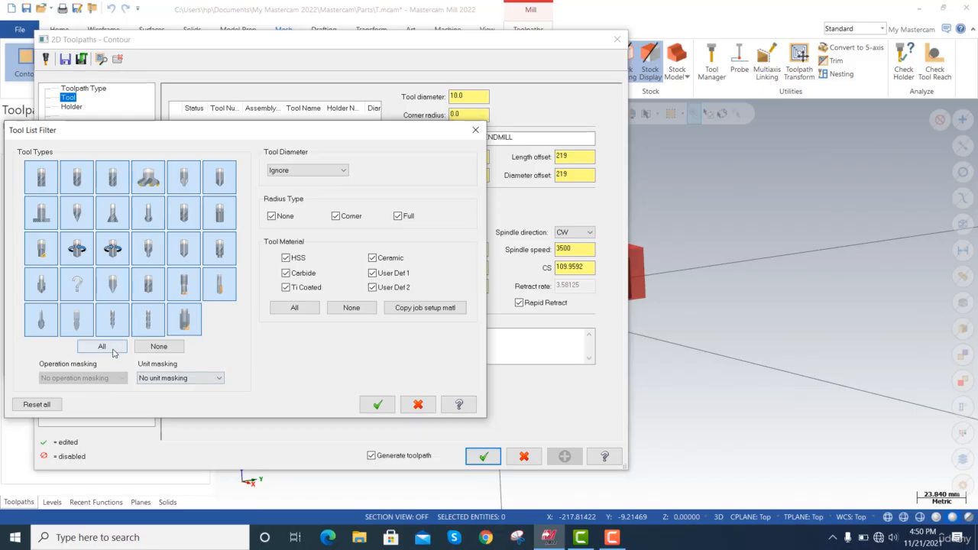
{"action": "left_click", "coordinate": [159, 346]}
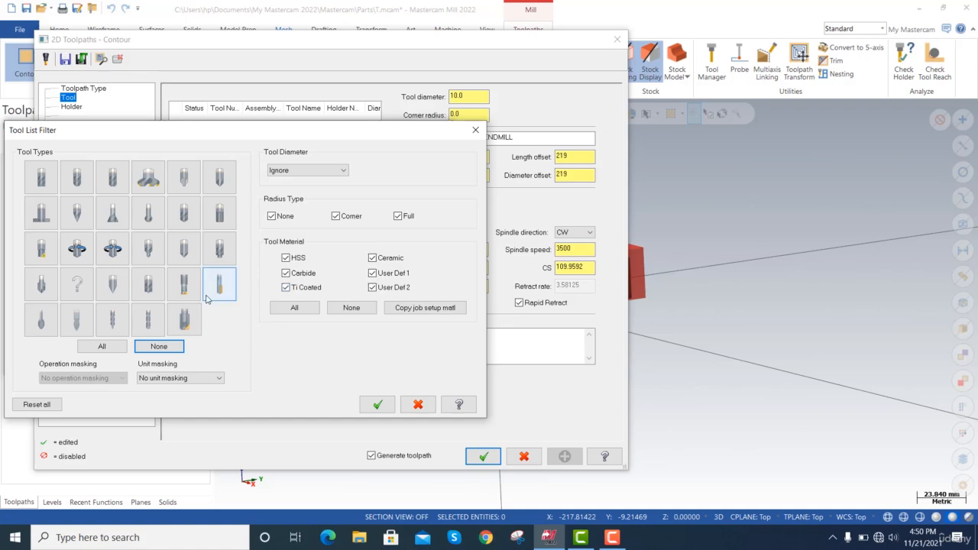
{"action": "left_click", "coordinate": [40, 178]}
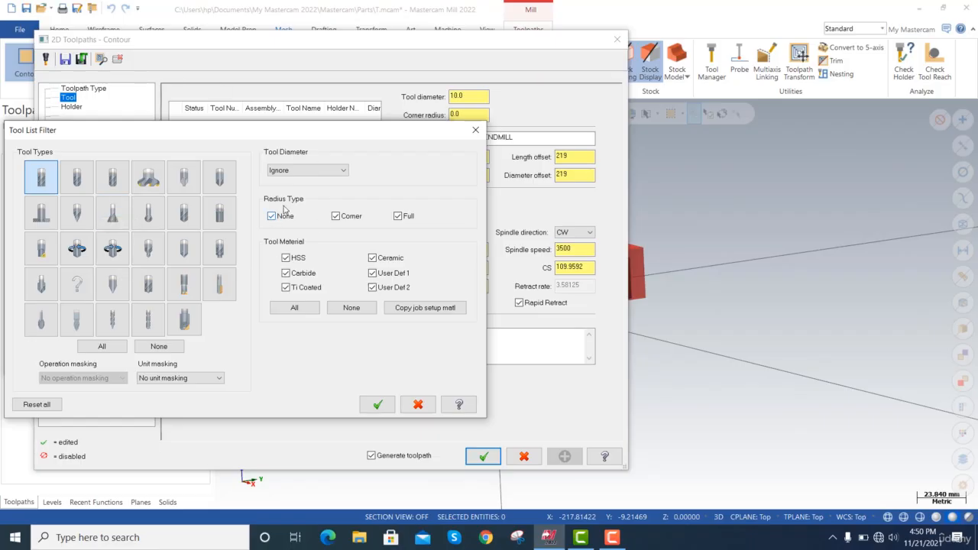
Filter the tools to a diameter equal to 5 mm and choose the matching flat end mill for the contour.
{"action": "left_click", "coordinate": [307, 176]}
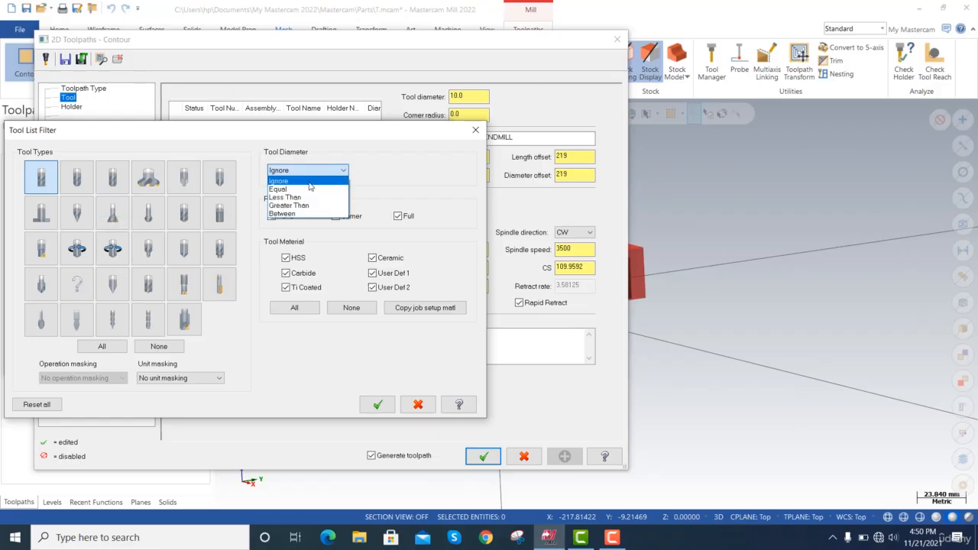
{"action": "left_click", "coordinate": [303, 189]}
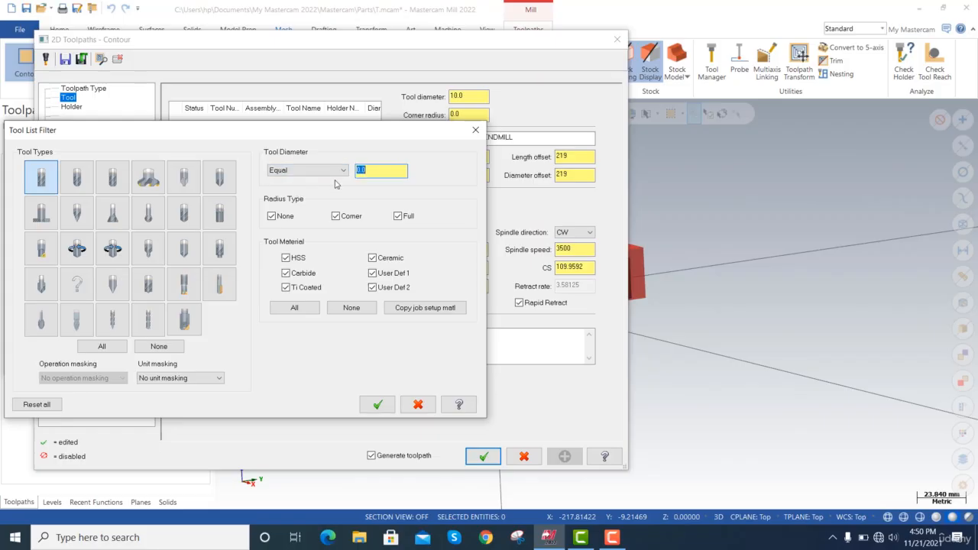
{"action": "type", "text": "5"}
{"action": "key", "text": "Tab"}
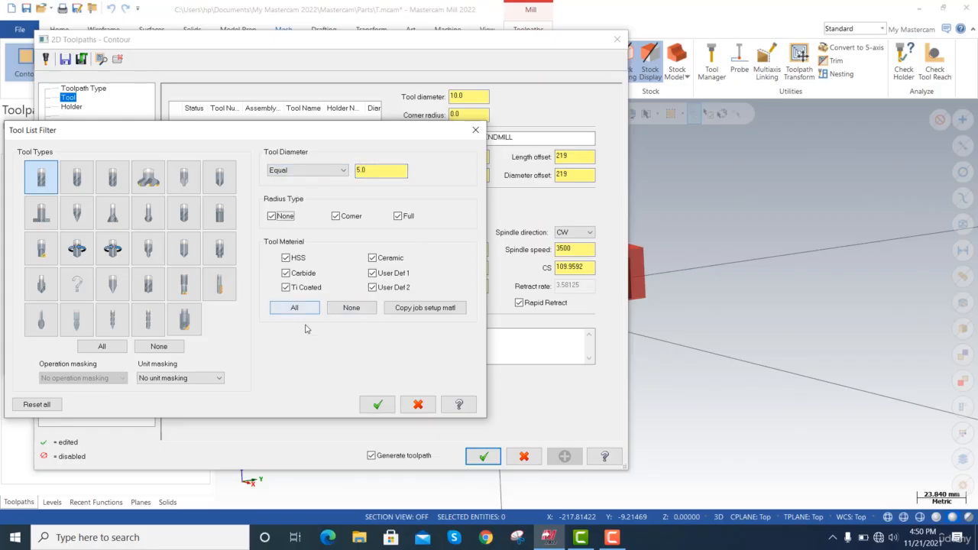
{"action": "left_click", "coordinate": [377, 406]}
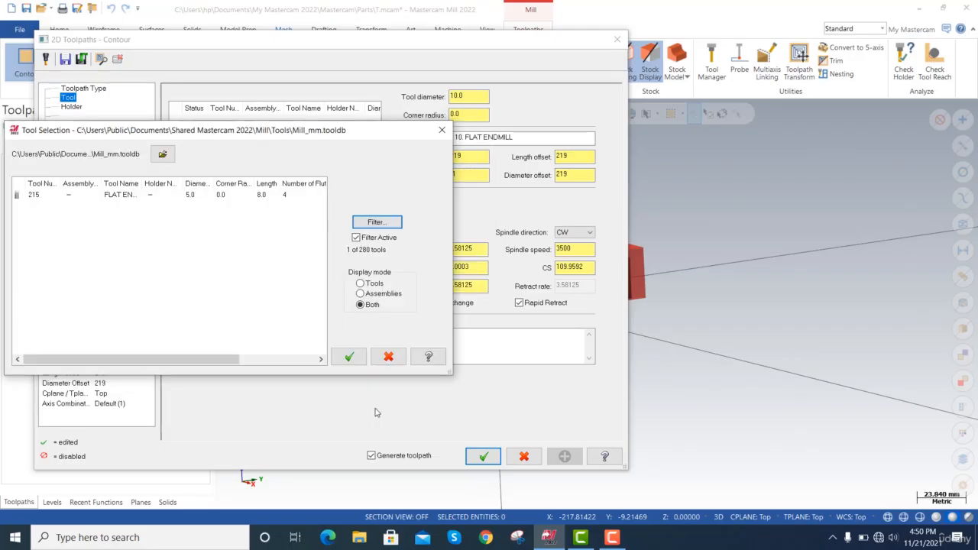
{"action": "left_click", "coordinate": [122, 197]}
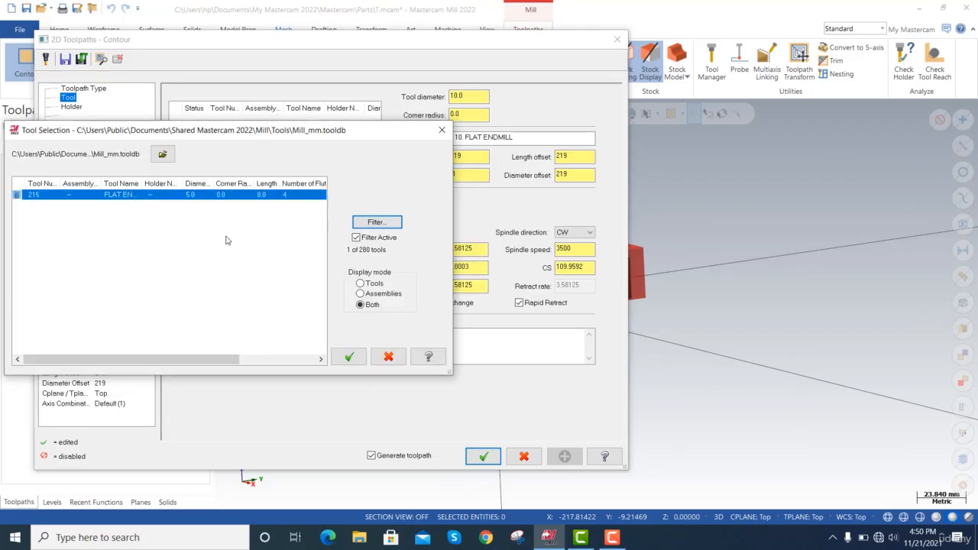
{"action": "left_click", "coordinate": [349, 358]}
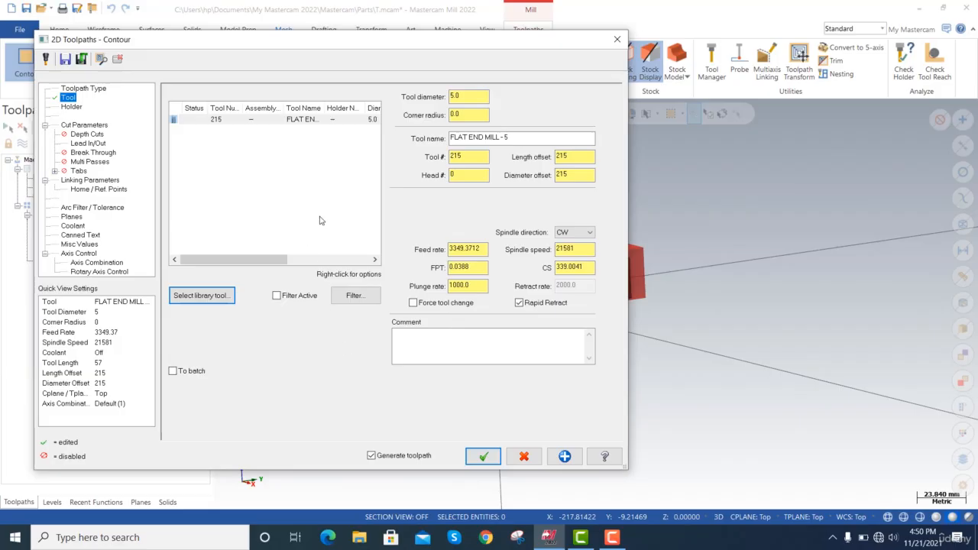
Examine the chosen end mill's holder, diameter, corner radius, length and flute columns in the tool list.
{"action": "left_click_drag", "start_coordinate": [285, 254], "coordinate": [364, 266]}
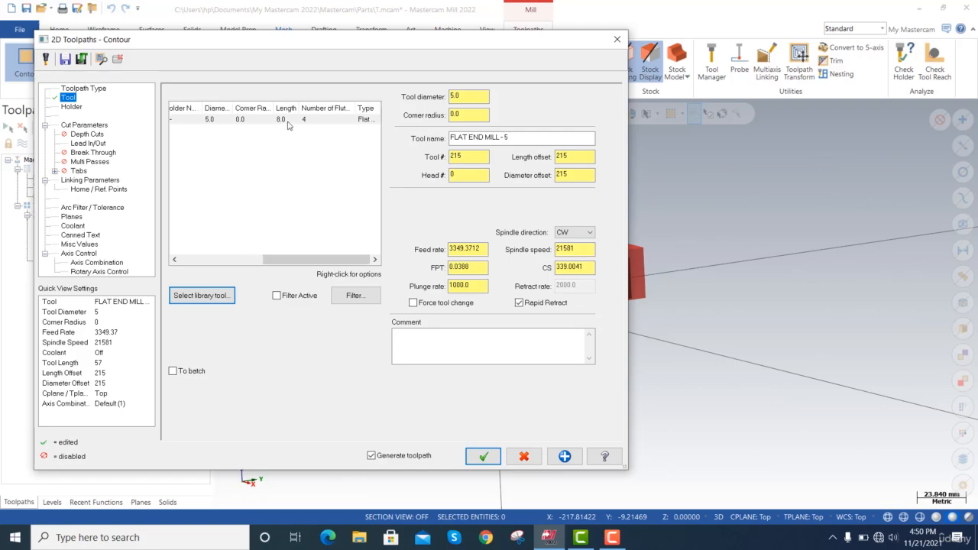
{"action": "scroll", "coordinate": [288, 124], "scroll_direction": "left", "scroll_amount": 3}
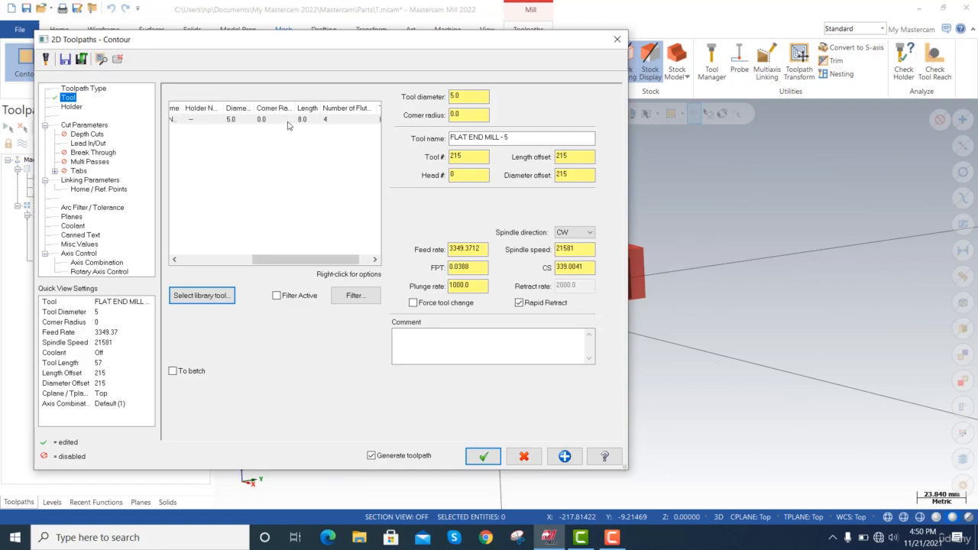
{"action": "scroll", "coordinate": [288, 125], "scroll_direction": "left", "scroll_amount": 2}
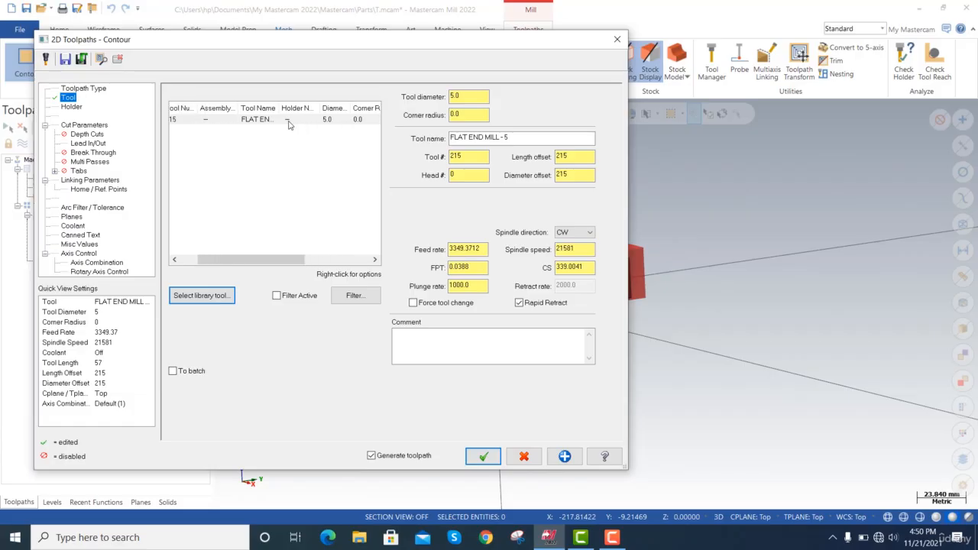
{"action": "scroll", "coordinate": [289, 126], "scroll_direction": "right", "scroll_amount": 4}
{"action": "scroll", "coordinate": [290, 127], "scroll_direction": "right", "scroll_amount": 3}
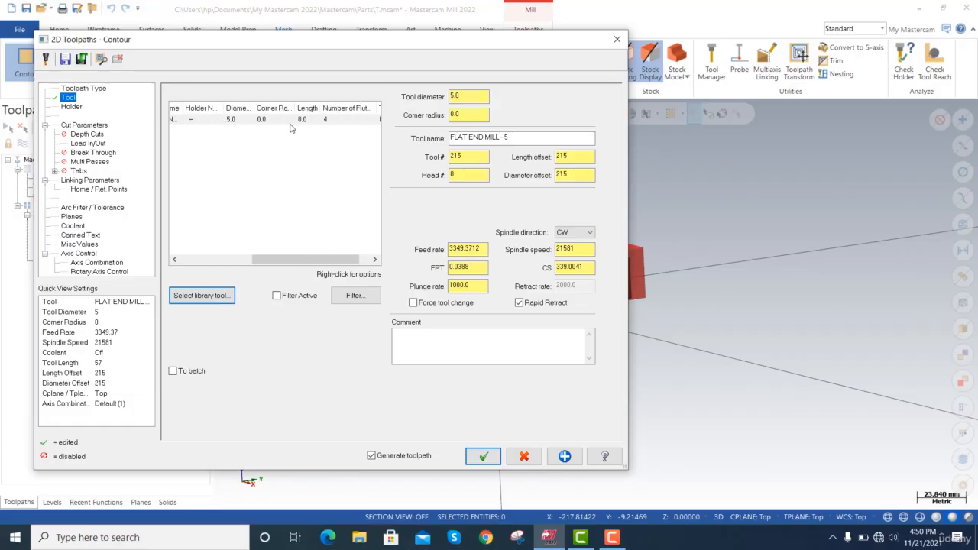
{"action": "scroll", "coordinate": [282, 124], "scroll_direction": "left", "scroll_amount": 4}
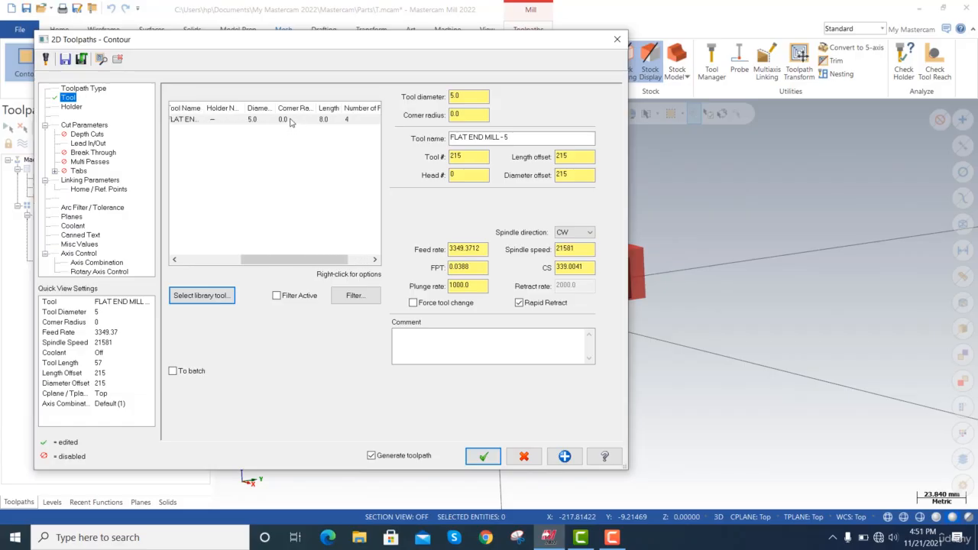
Edit the 5 mm flat end mill, setting its cutting length to 25 mm, and finish the tool definition.
{"action": "right_click", "coordinate": [276, 121]}
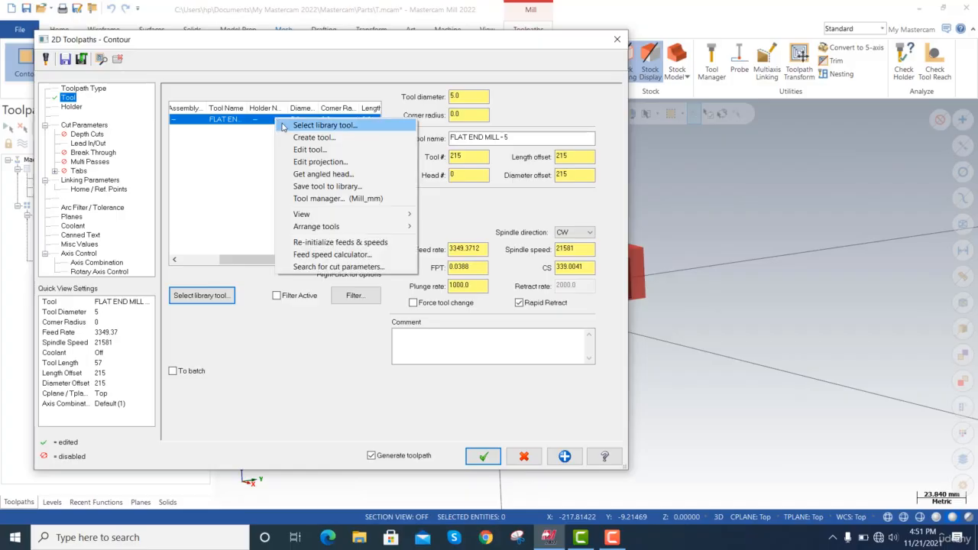
{"action": "left_click", "coordinate": [305, 150]}
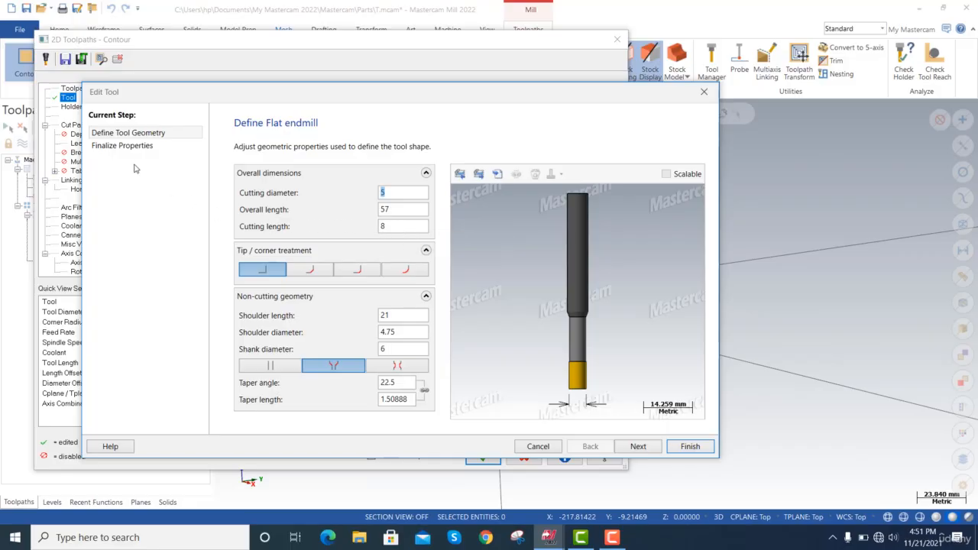
{"action": "left_click", "coordinate": [638, 447]}
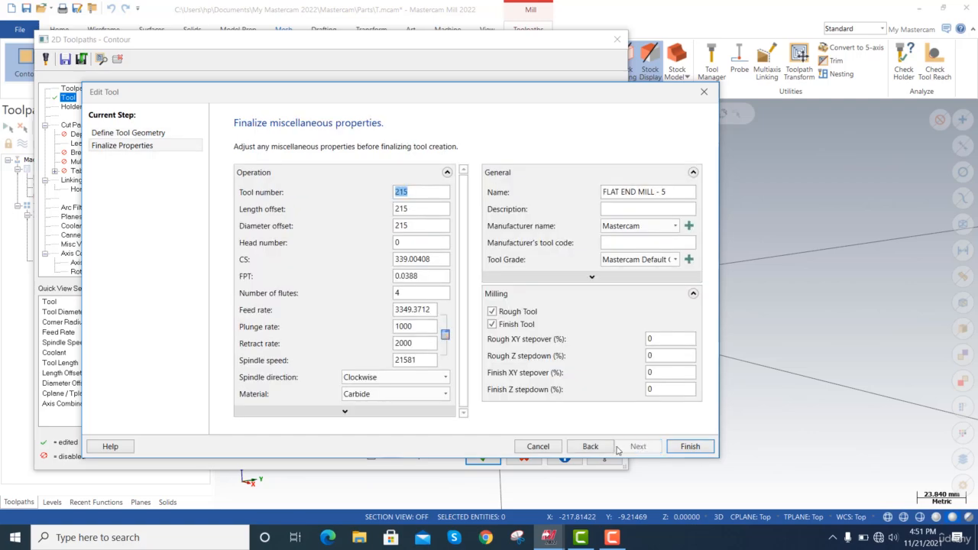
{"action": "left_click", "coordinate": [590, 450]}
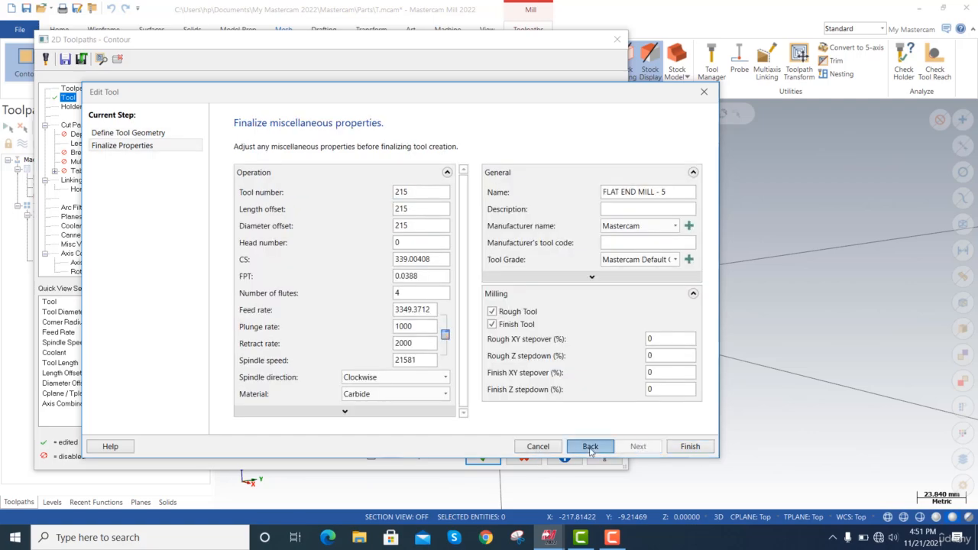
{"action": "left_click", "coordinate": [402, 228]}
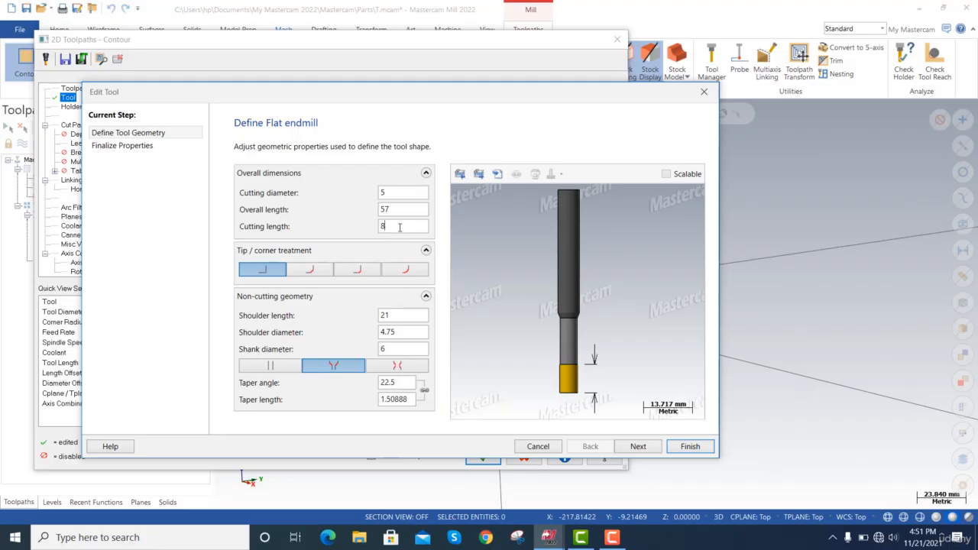
{"action": "left_click_drag", "start_coordinate": [399, 228], "coordinate": [369, 228]}
{"action": "type", "text": "25"}
{"action": "key", "text": "Tab"}
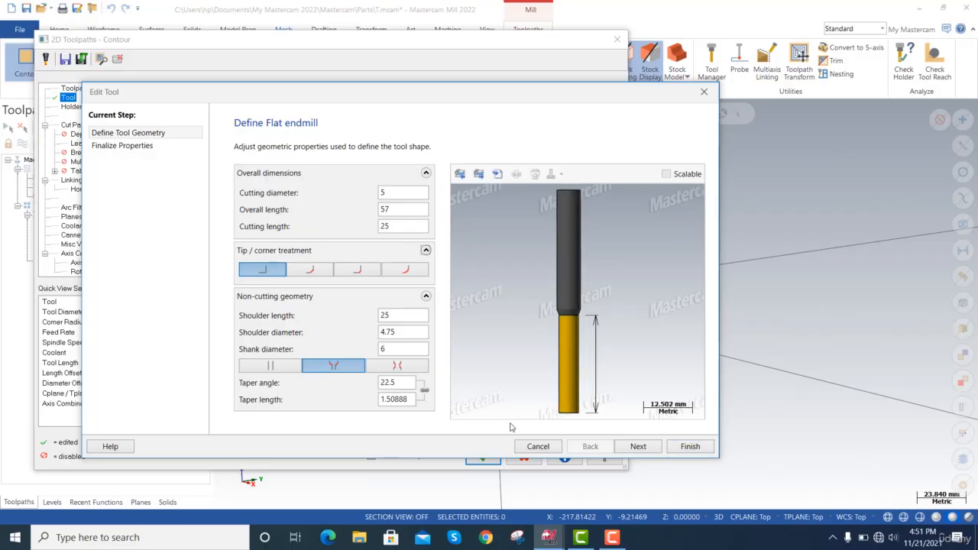
{"action": "left_click", "coordinate": [628, 446]}
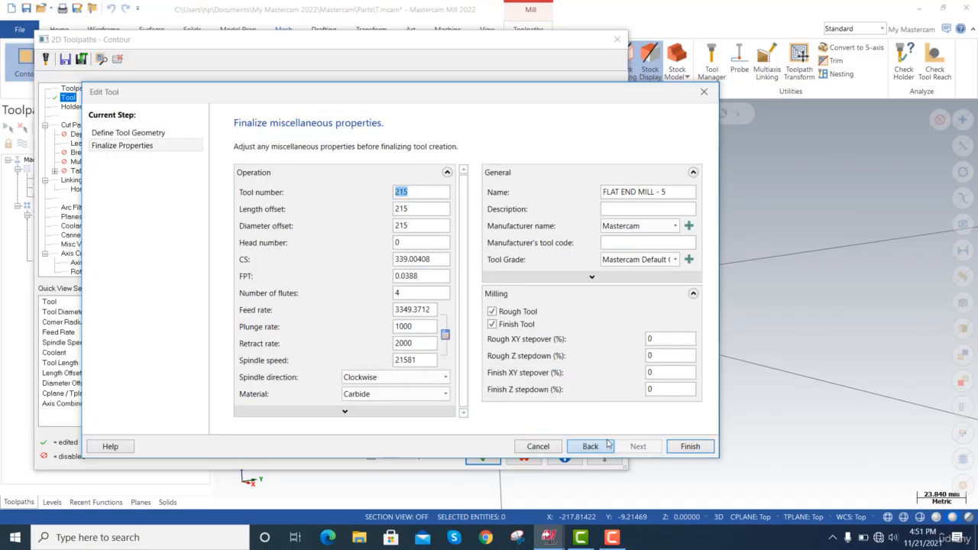
{"action": "left_click", "coordinate": [687, 446]}
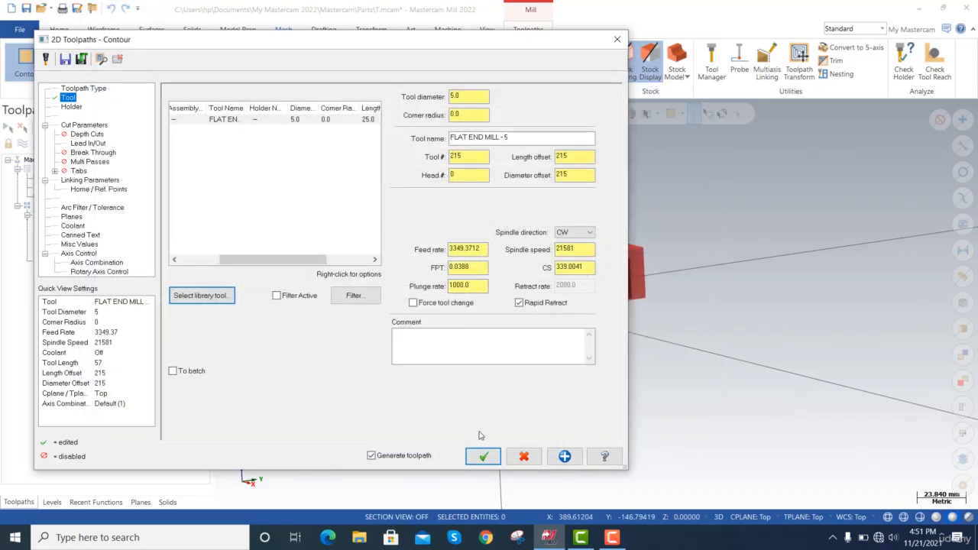
Finish the contour operation to generate its toolpath and play the toolpath's backplot.
{"action": "left_click", "coordinate": [484, 456]}
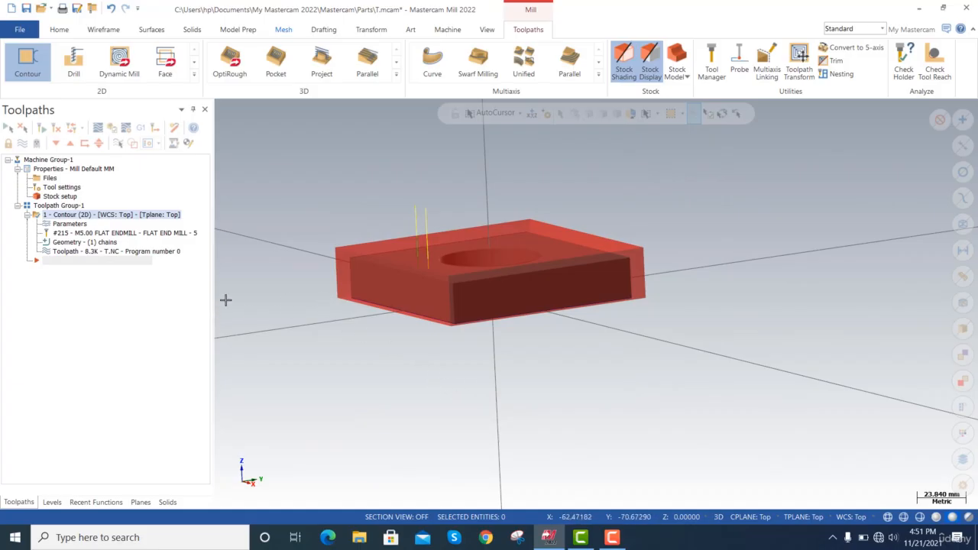
{"action": "left_click", "coordinate": [82, 253]}
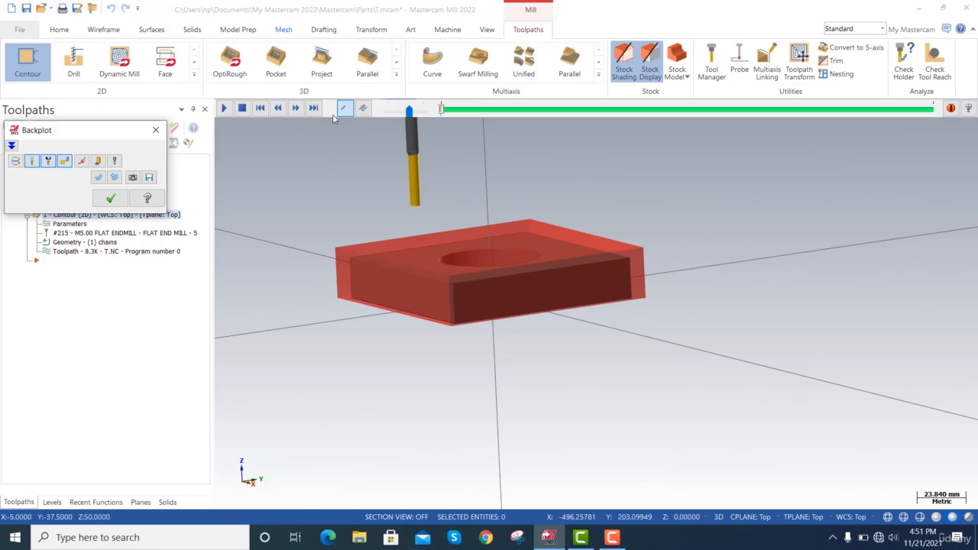
{"action": "left_click", "coordinate": [224, 108]}
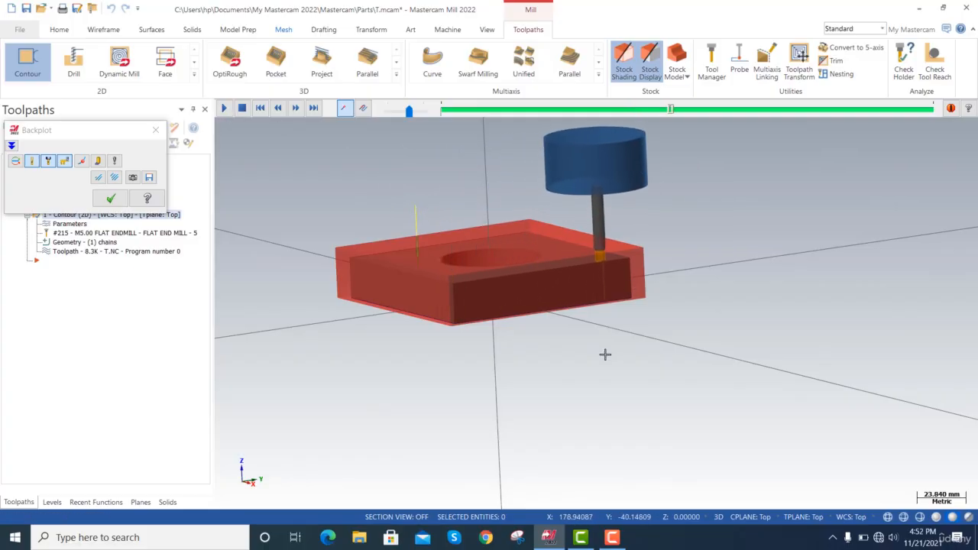
Examine the tool's backplotted motion around the plate and stock from several angles, and end the backplot.
{"action": "key", "text": "alt+Down"}
{"action": "key", "text": "alt+Down"}
{"action": "key", "text": "alt+Down"}
{"action": "key", "text": "alt+Down"}
{"action": "key", "text": "alt+Down"}
{"action": "key", "text": "alt+Down"}
{"action": "key", "text": "alt+Down"}
{"action": "key", "text": "alt+Down"}
{"action": "key", "text": "alt+Down"}
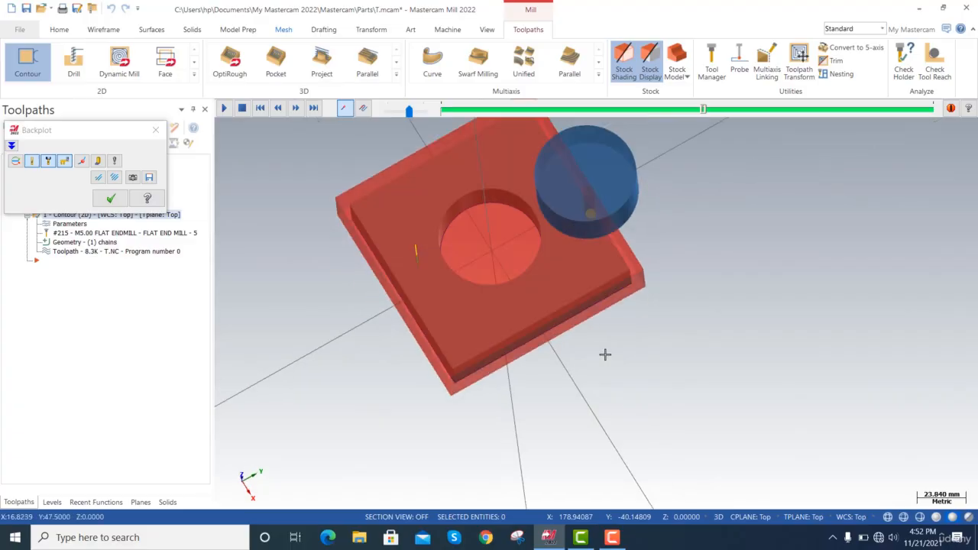
{"action": "key", "text": "alt+Left"}
{"action": "key", "text": "alt+Left"}
{"action": "key", "text": "alt+Left"}
{"action": "key", "text": "alt+Left"}
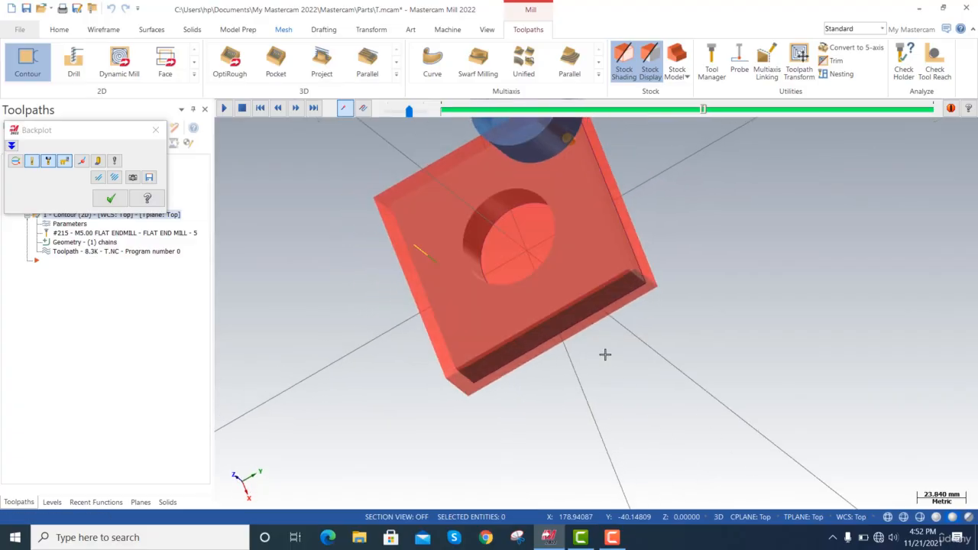
{"action": "key", "text": "alt+Up"}
{"action": "key", "text": "alt+Up"}
{"action": "key", "text": "alt+Right"}
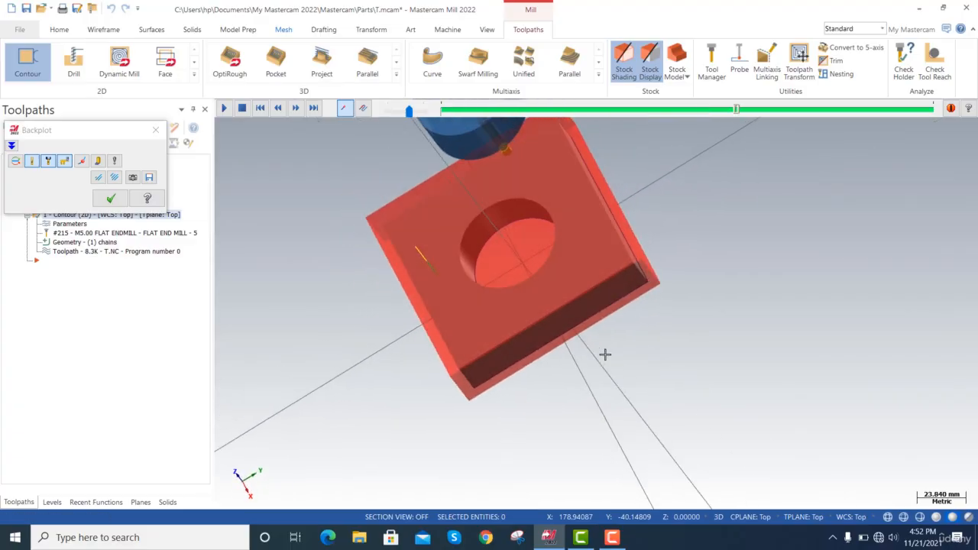
{"action": "key", "text": "alt+Right"}
{"action": "key", "text": "alt+Up"}
{"action": "key", "text": "alt+Up"}
{"action": "key", "text": "alt+Up"}
{"action": "key", "text": "alt+Right"}
{"action": "key", "text": "alt+Right"}
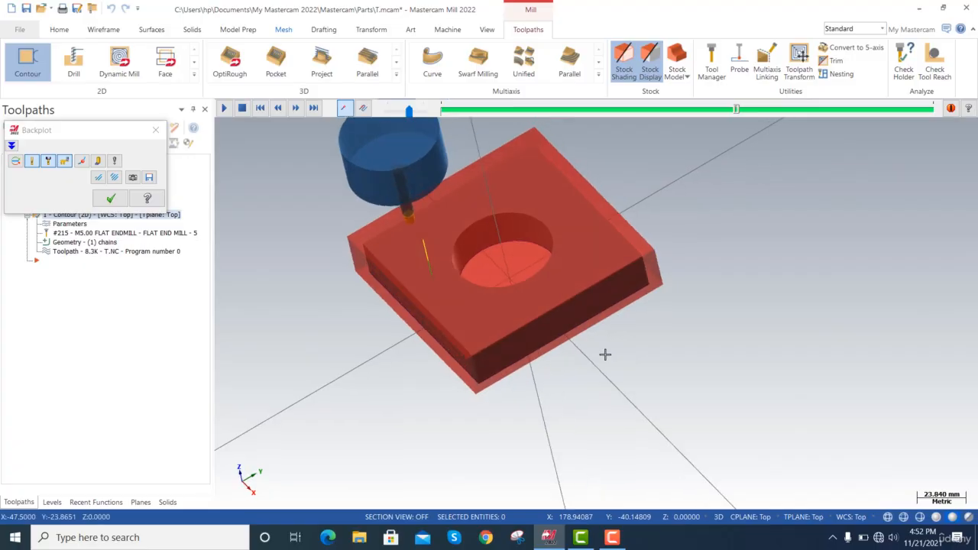
{"action": "key", "text": "alt+Right"}
{"action": "key", "text": "alt+Right"}
{"action": "key", "text": "alt+Right"}
{"action": "key", "text": "alt+Right"}
{"action": "key", "text": "alt+Right"}
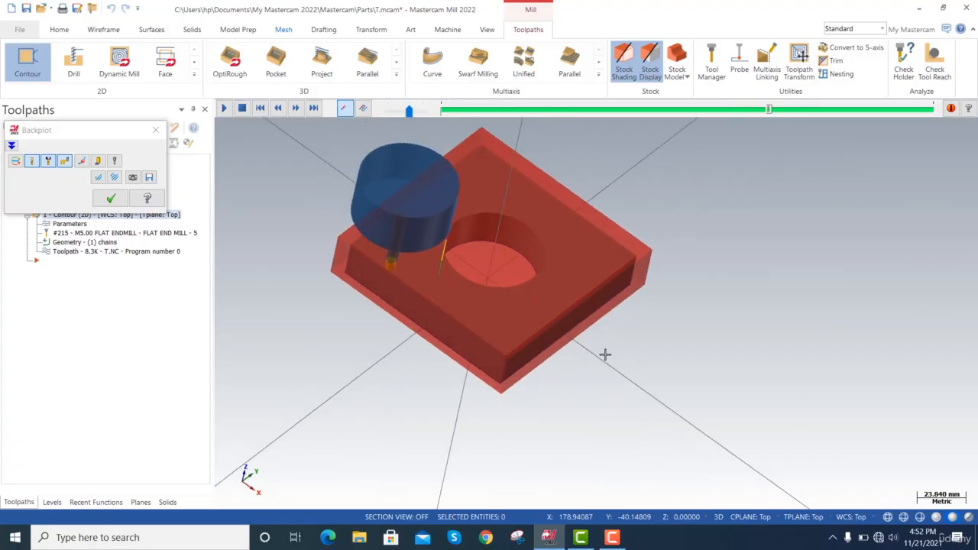
{"action": "left_click", "coordinate": [111, 197]}
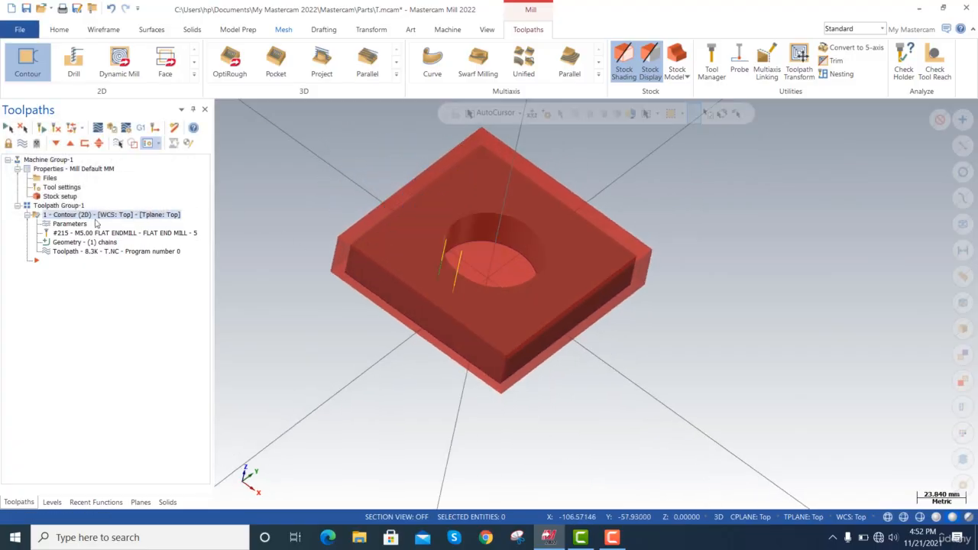
Reopen the contour's cut parameters and set the compensation direction to Right, keeping tip compensation at Tip.
{"action": "left_click", "coordinate": [69, 224]}
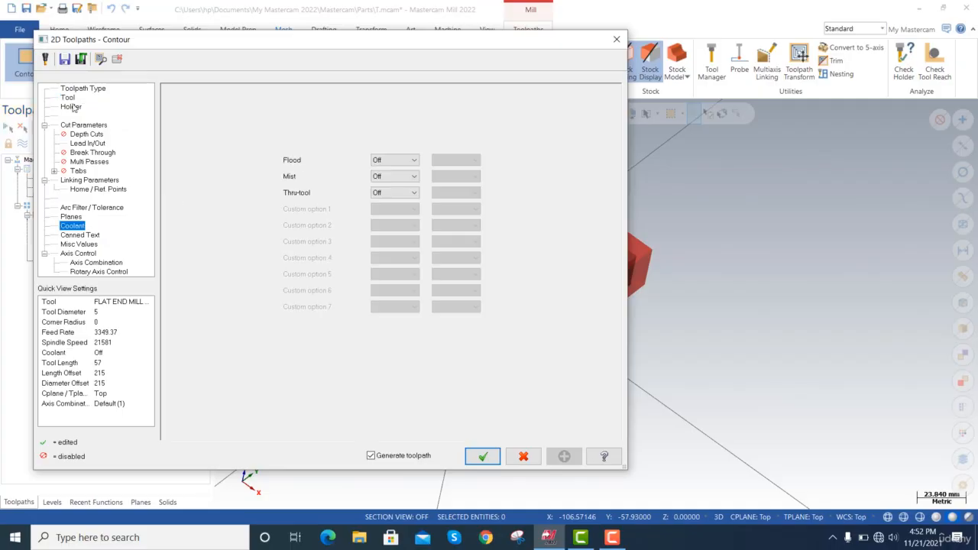
{"action": "left_click", "coordinate": [82, 126]}
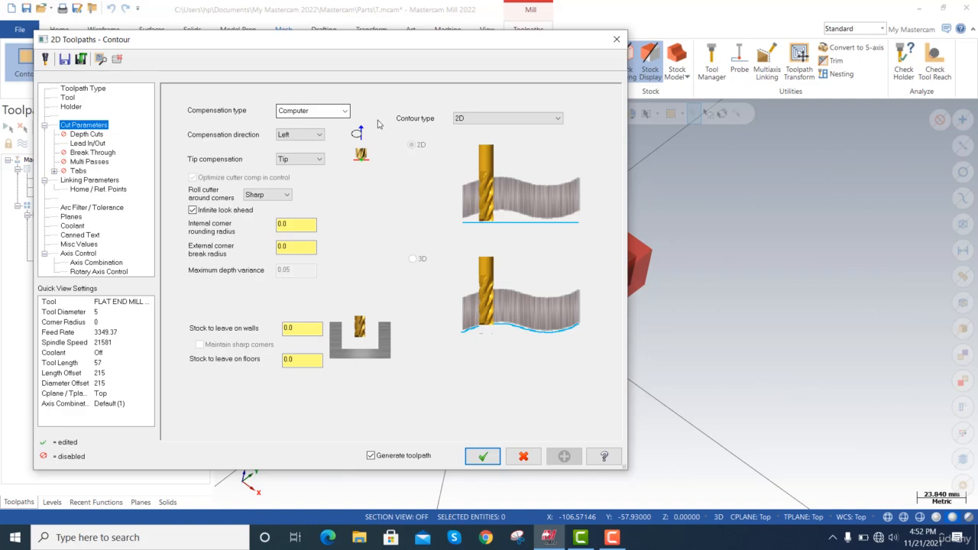
{"action": "left_click", "coordinate": [317, 137]}
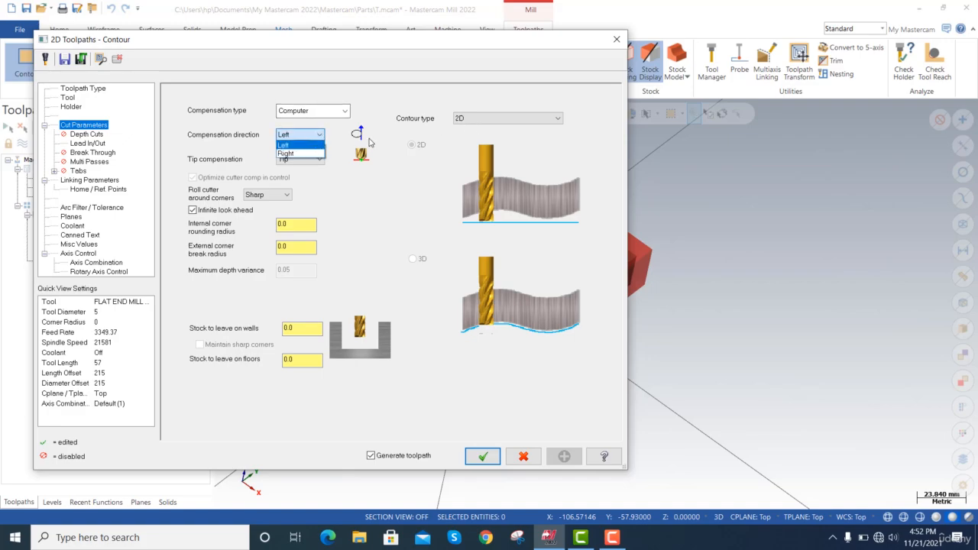
{"action": "left_click", "coordinate": [294, 154]}
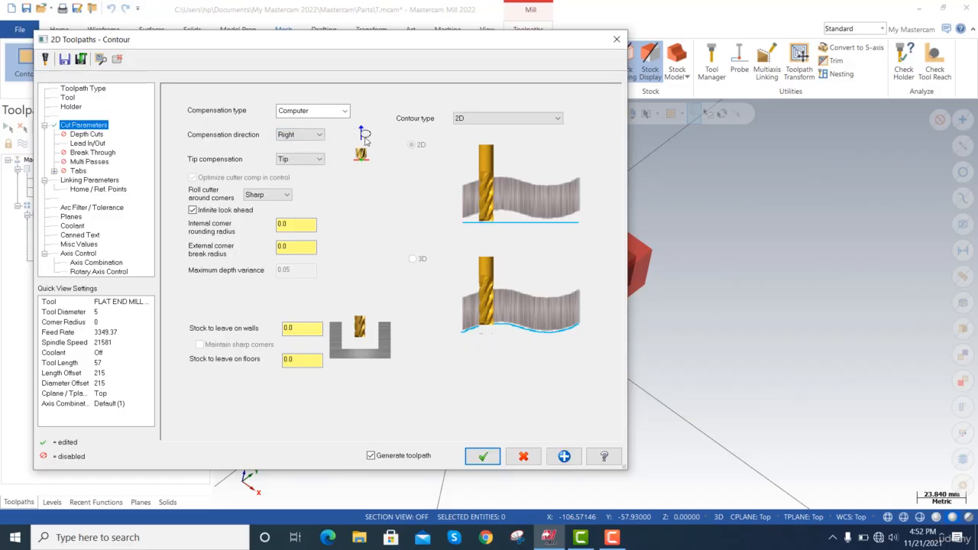
{"action": "left_click", "coordinate": [301, 162]}
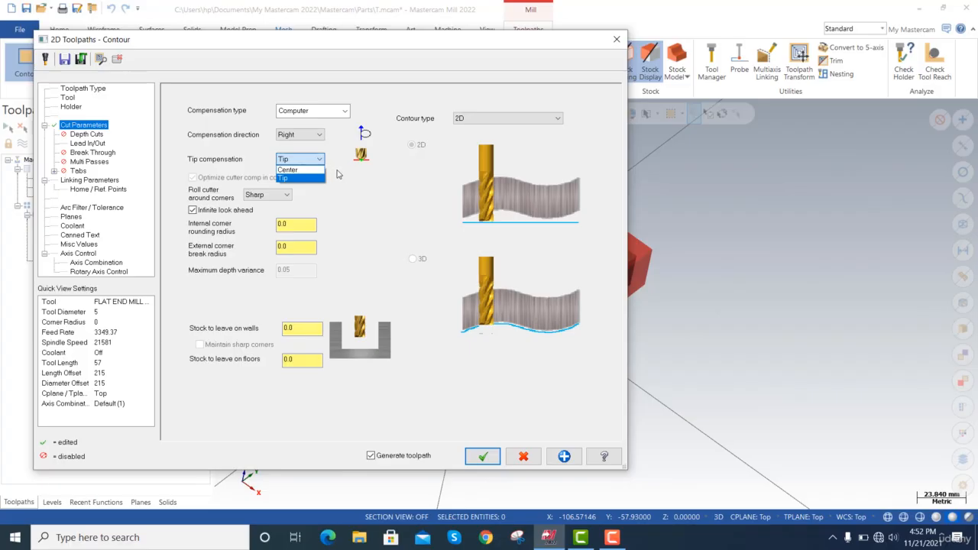
{"action": "left_click", "coordinate": [337, 175]}
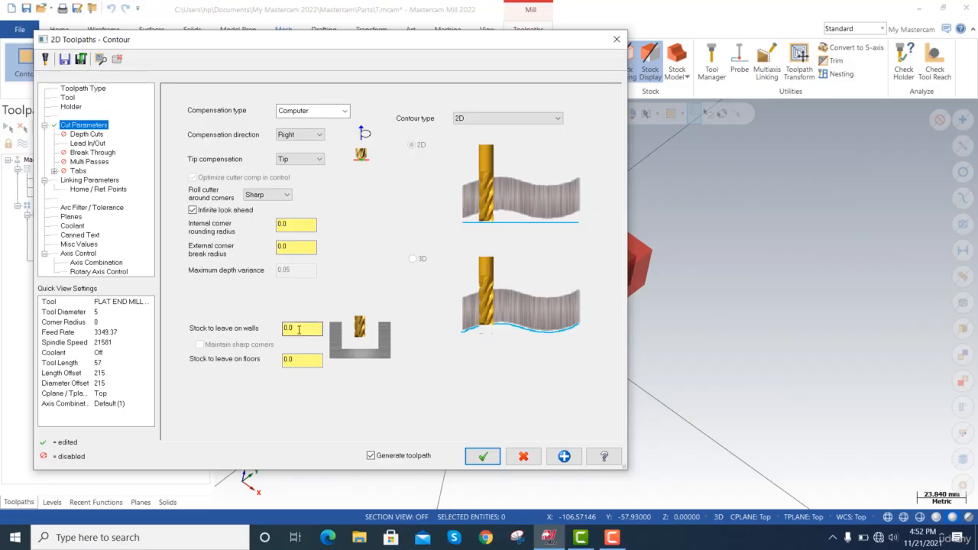
Try a stock to leave on walls of 1.0 mm and reset it to 0.
{"action": "left_click_drag", "start_coordinate": [299, 330], "coordinate": [274, 326]}
{"action": "type", "text": "1.0"}
{"action": "key", "text": "Tab"}
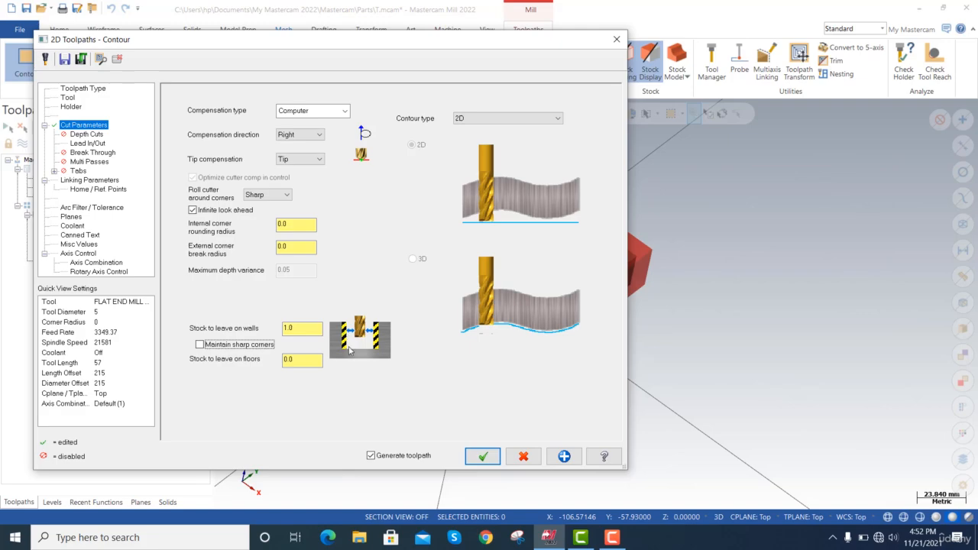
{"action": "left_click", "coordinate": [282, 328]}
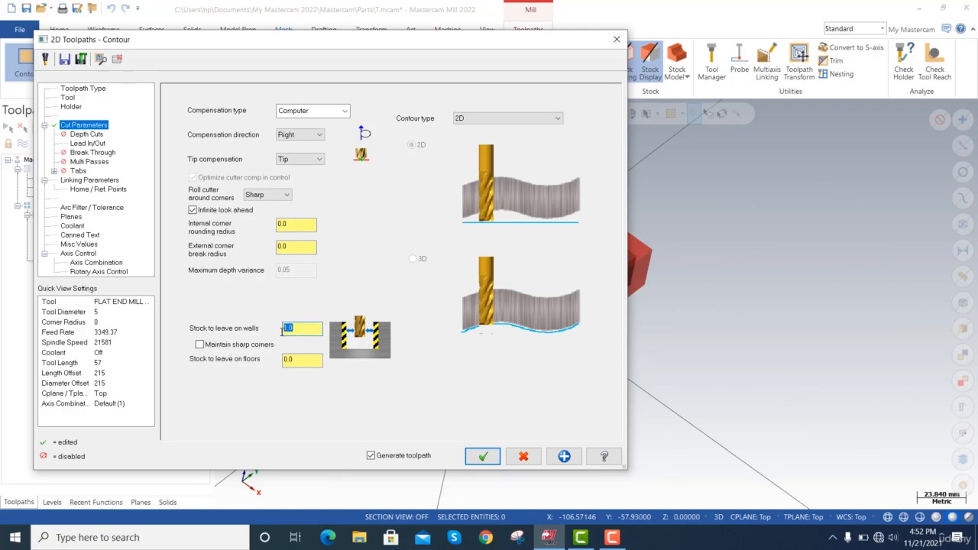
{"action": "type", "text": "0"}
{"action": "key", "text": "Tab"}
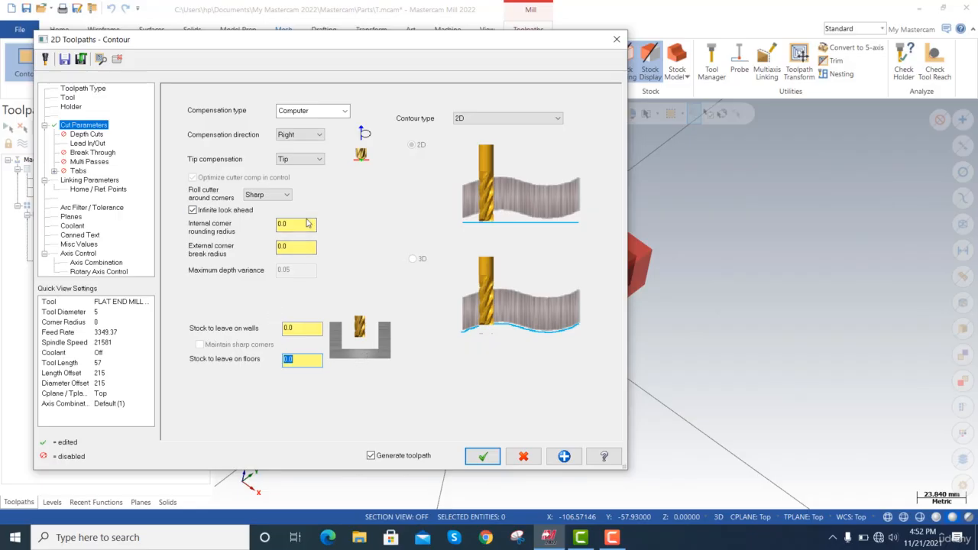
Enable depth cuts for the contour with a 5 mm maximum rough step and 1 finish cut.
{"action": "left_click", "coordinate": [87, 134]}
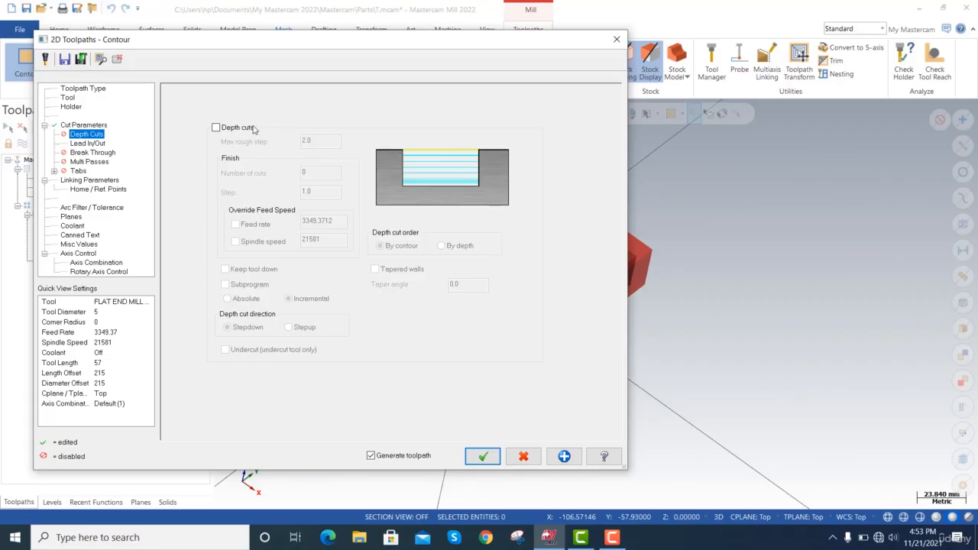
{"action": "left_click", "coordinate": [216, 128]}
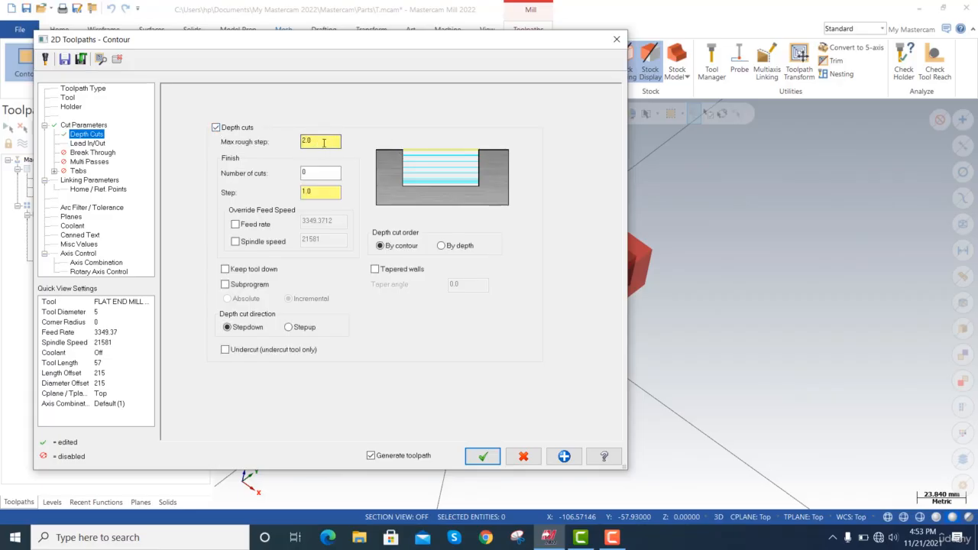
{"action": "double_click", "coordinate": [323, 142]}
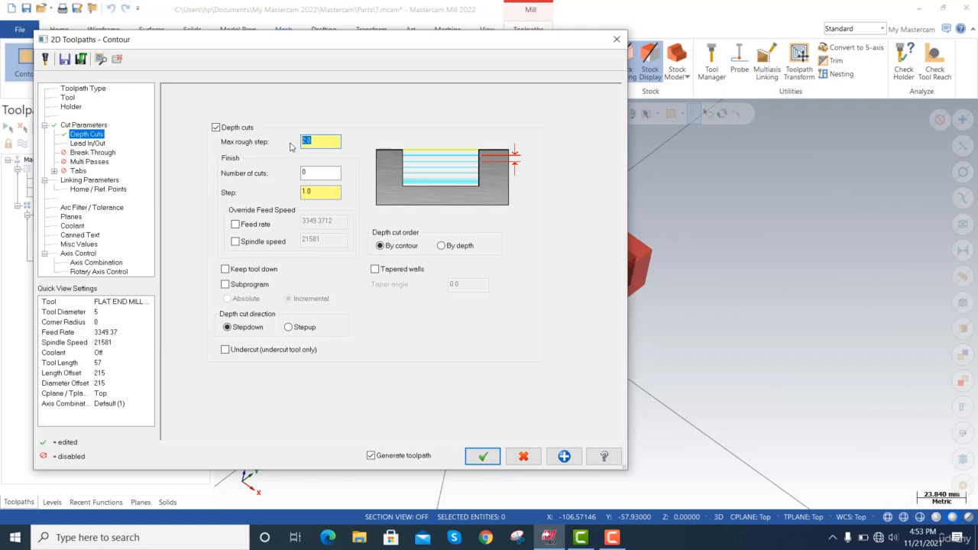
{"action": "type", "text": "5"}
{"action": "key", "text": "Tab"}
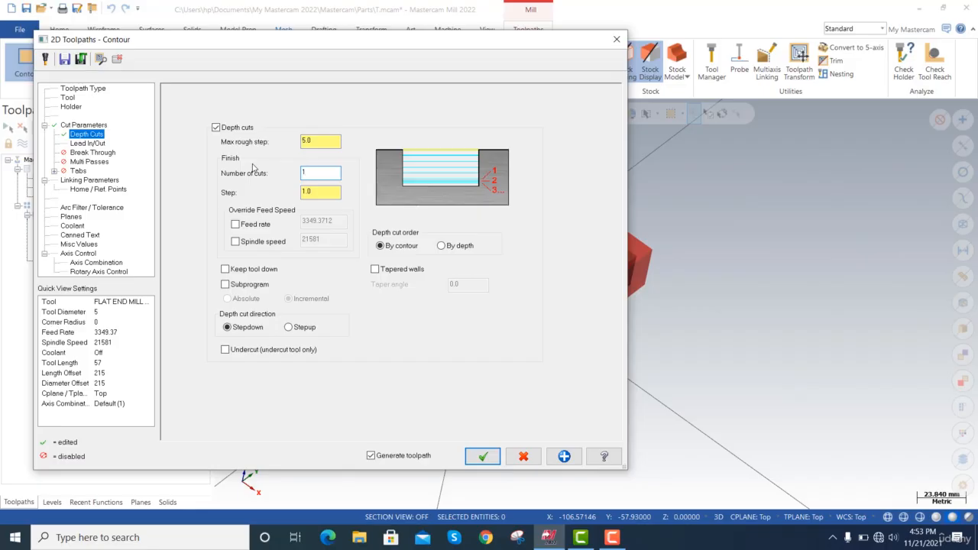
{"action": "type", "text": "1"}
{"action": "key", "text": "Tab"}
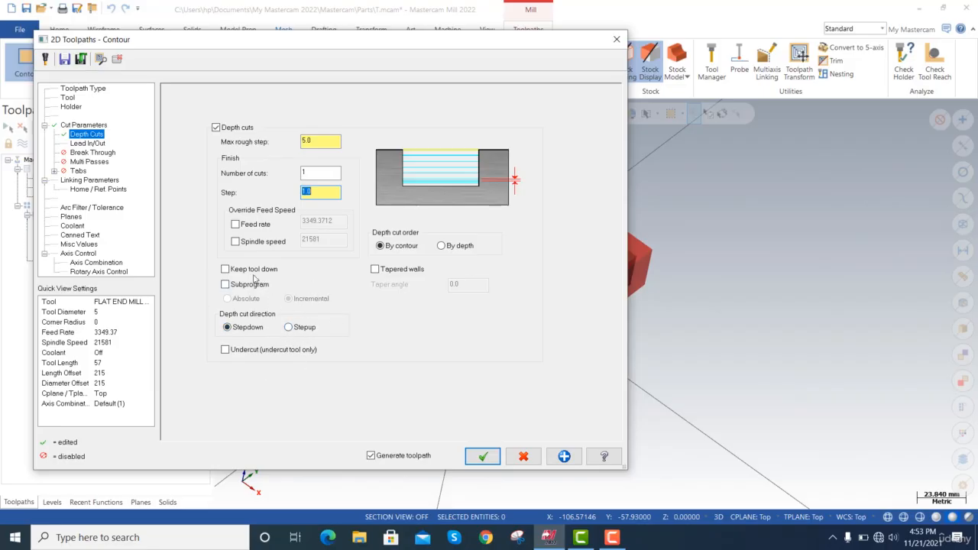
Enable break through for the contour and enter a break through amount.
{"action": "left_click", "coordinate": [92, 153]}
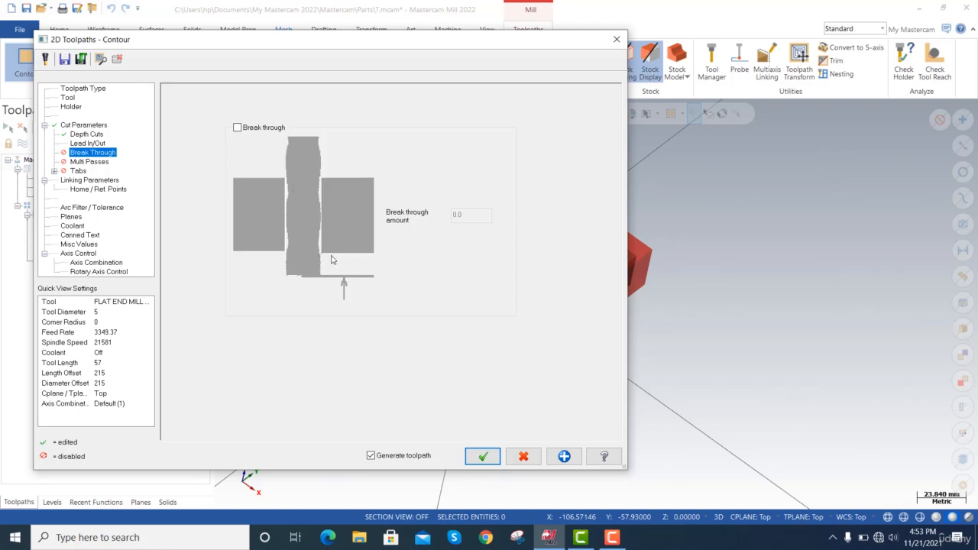
{"action": "left_click", "coordinate": [237, 129]}
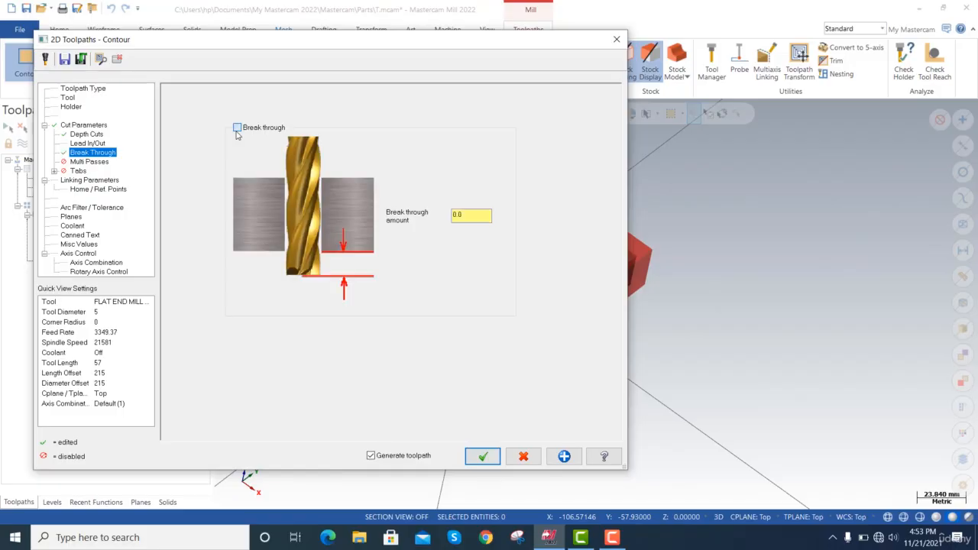
{"action": "double_click", "coordinate": [461, 217]}
{"action": "type", "text": "0."}
{"action": "left_click", "coordinate": [345, 140]}
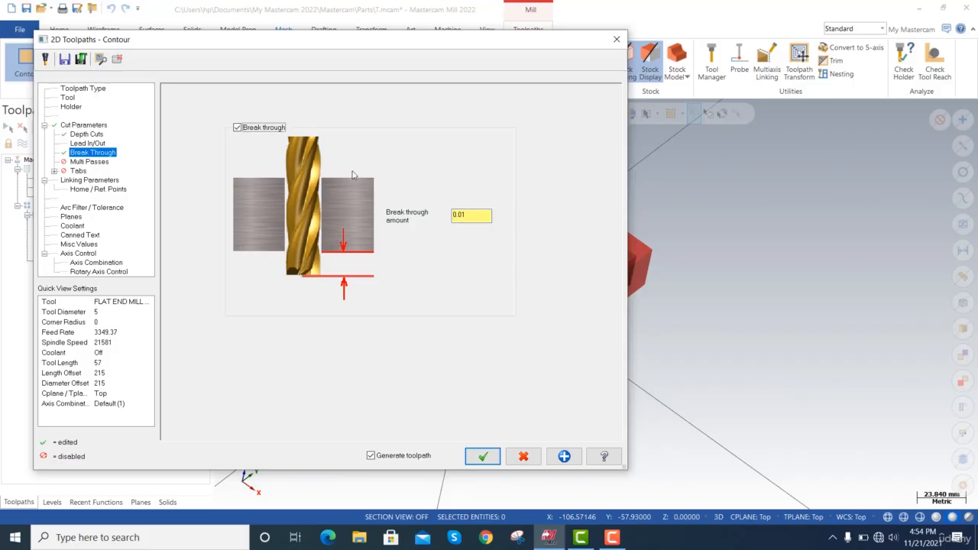
Review the depth cut settings and enable multi passes for the contour with 1 finish pass.
{"action": "left_click", "coordinate": [91, 162]}
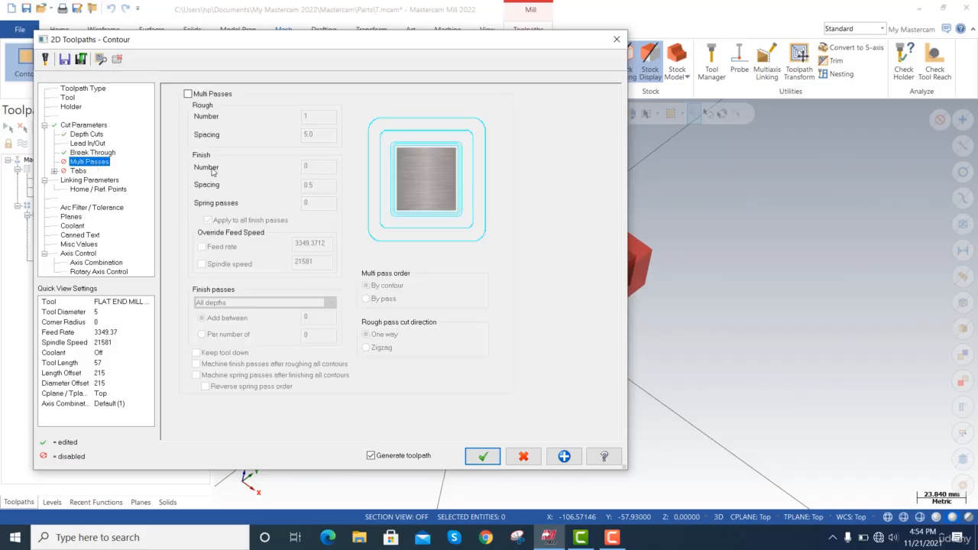
{"action": "left_click", "coordinate": [86, 135]}
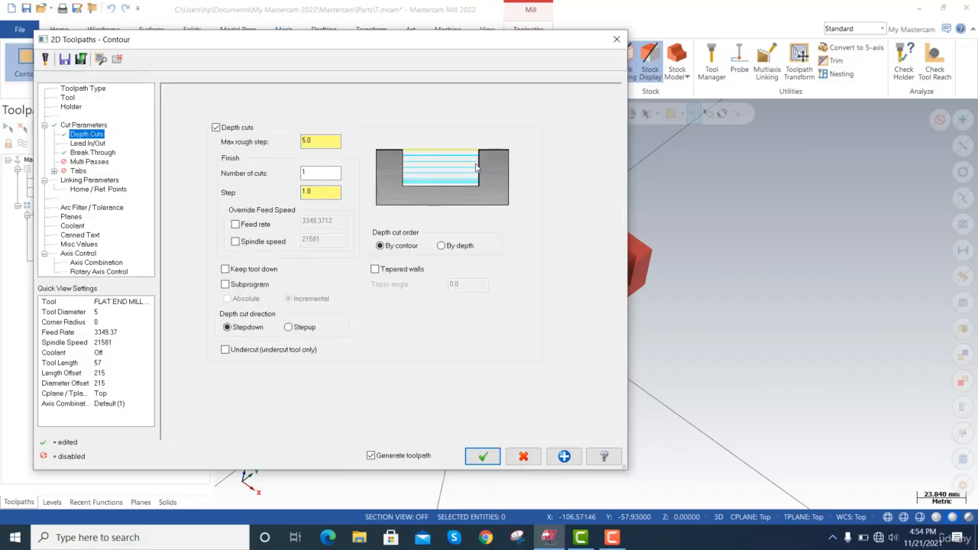
{"action": "left_click", "coordinate": [333, 147]}
{"action": "left_click", "coordinate": [89, 162]}
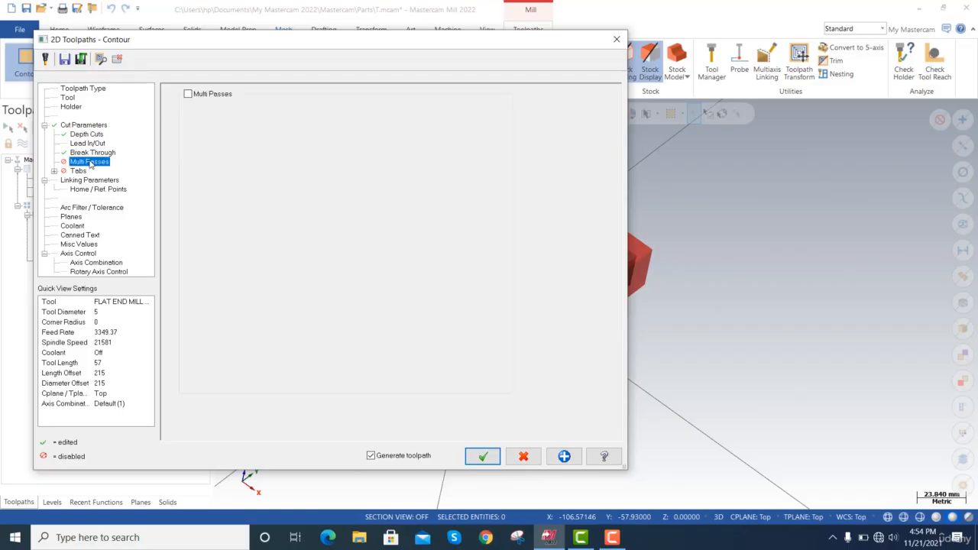
{"action": "left_click", "coordinate": [188, 94]}
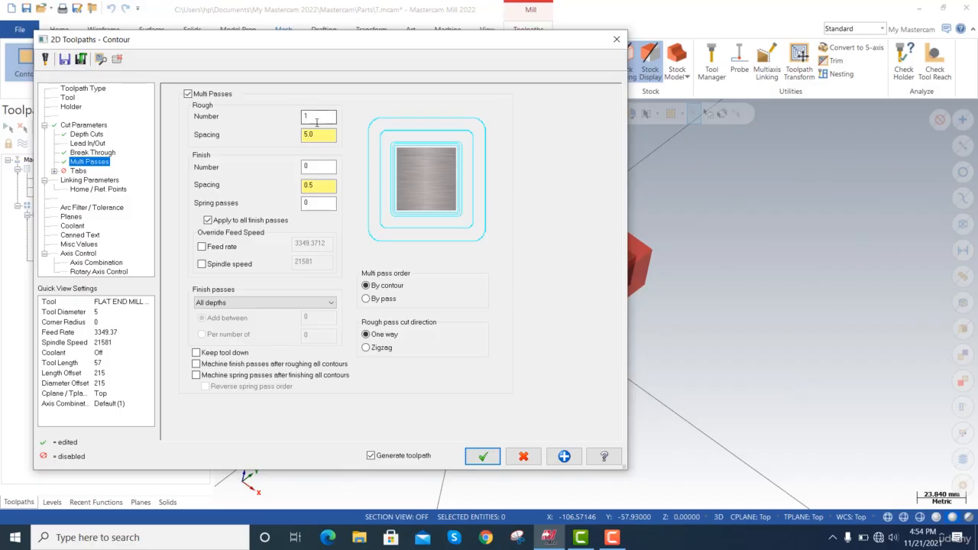
{"action": "left_click", "coordinate": [316, 166]}
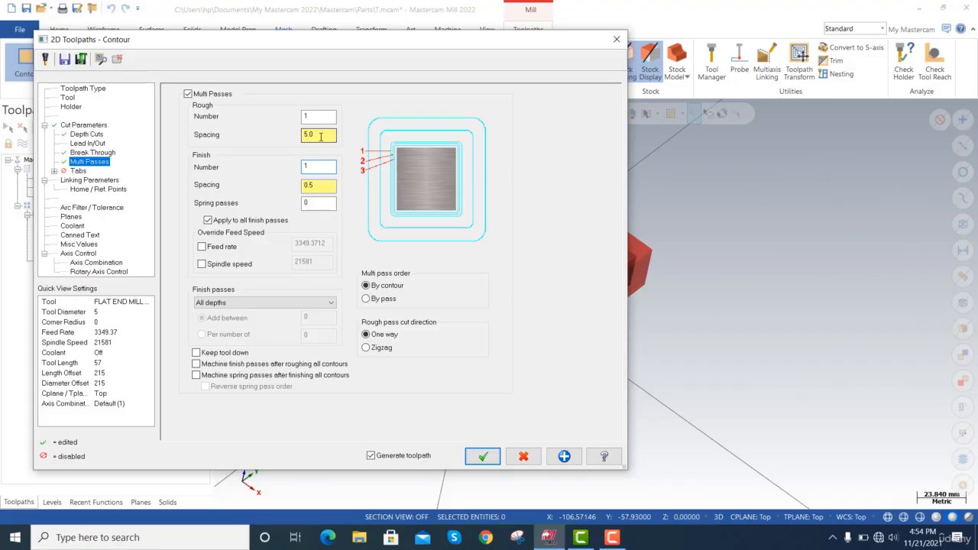
{"action": "left_click", "coordinate": [320, 136]}
{"action": "left_click", "coordinate": [321, 185]}
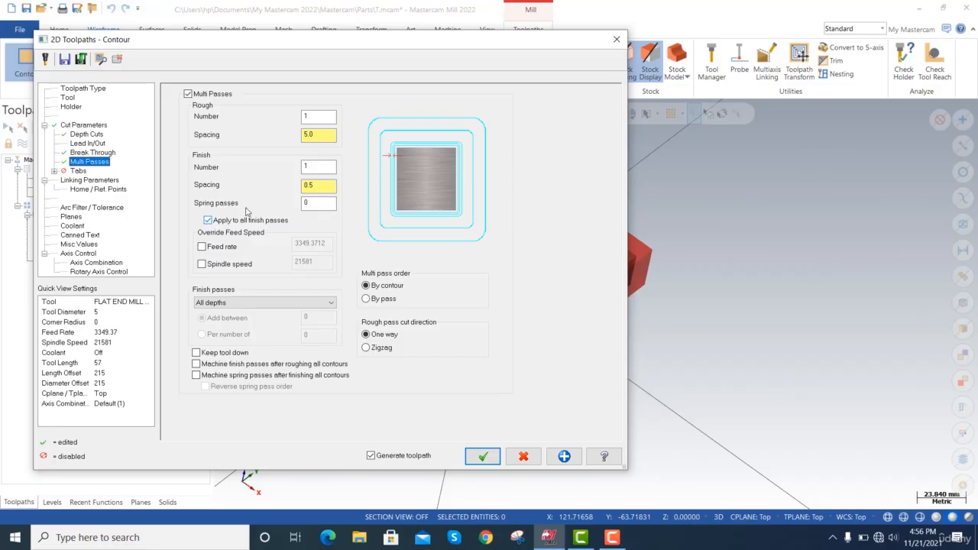
Turn off applying spring passes to all finish passes and set the multi-pass finish passes to Final depth.
{"action": "left_click", "coordinate": [208, 222]}
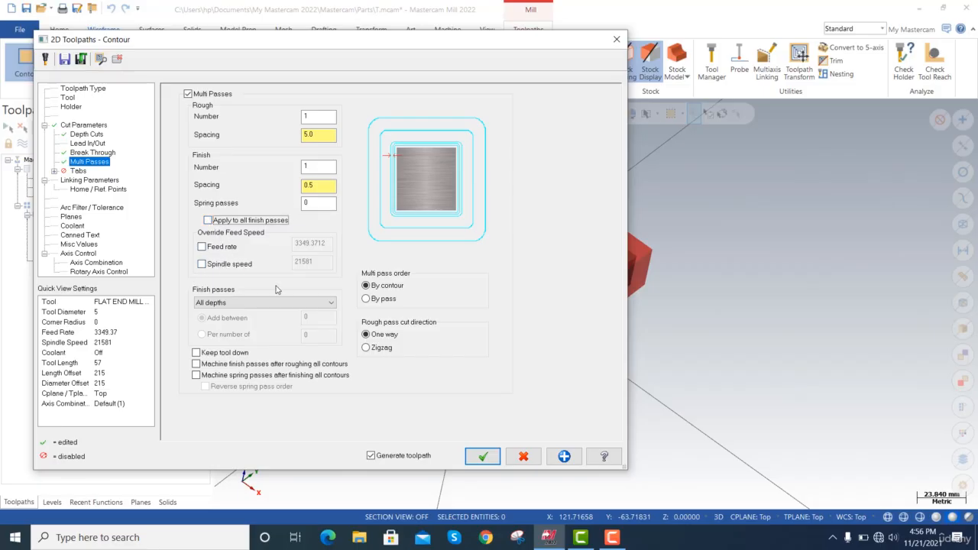
{"action": "left_click", "coordinate": [237, 302]}
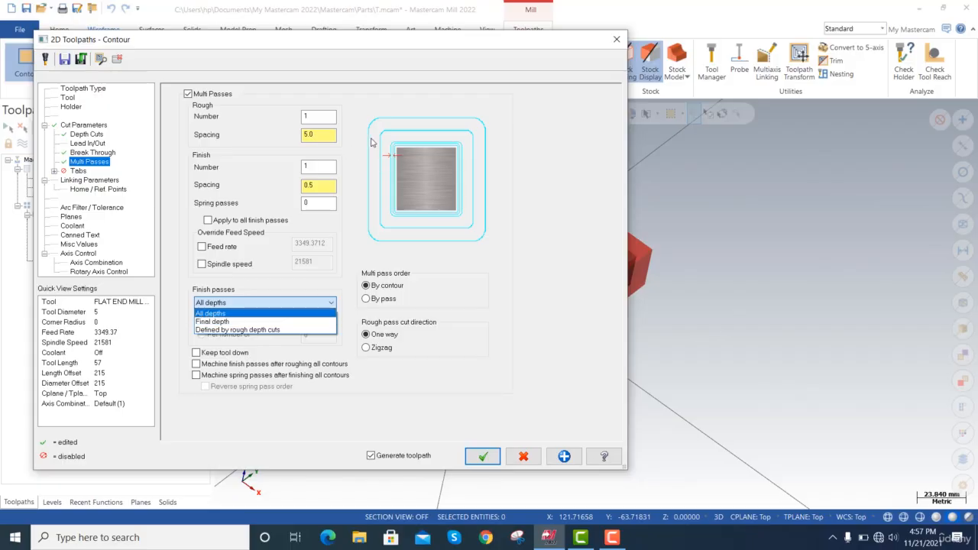
{"action": "left_click", "coordinate": [239, 323]}
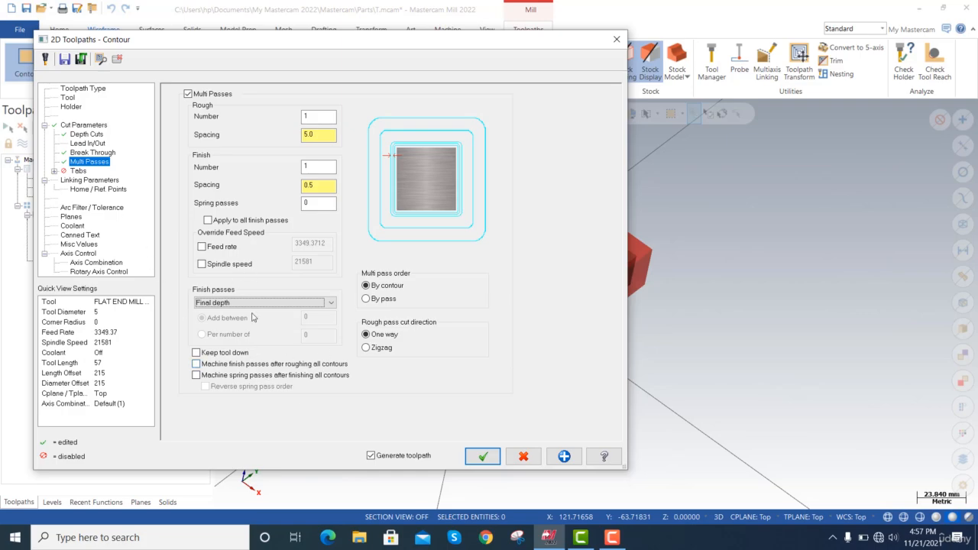
Pick the contour's depth from the hole's bottom circle at Z0 and generate the toolpath with the remaining linking parameters kept.
{"action": "left_click", "coordinate": [78, 172]}
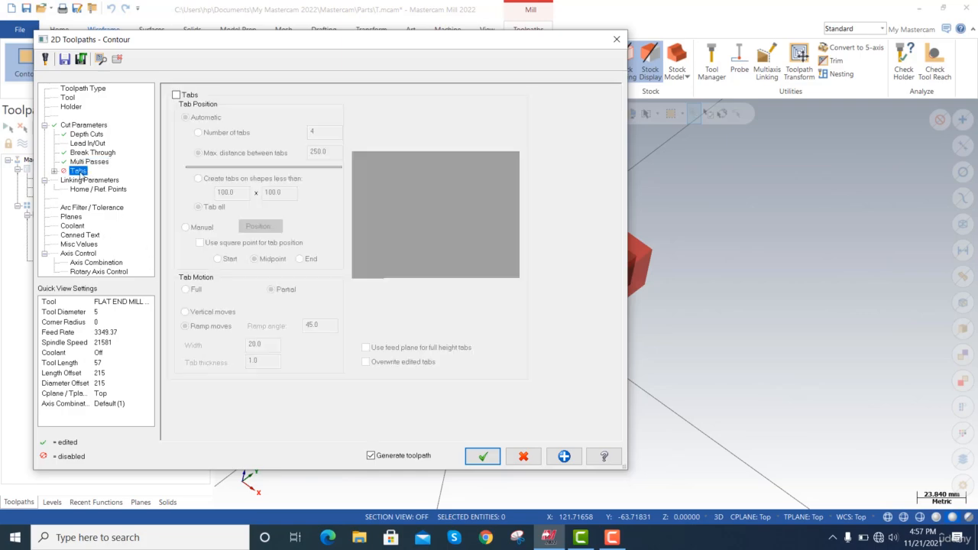
{"action": "left_click", "coordinate": [89, 180]}
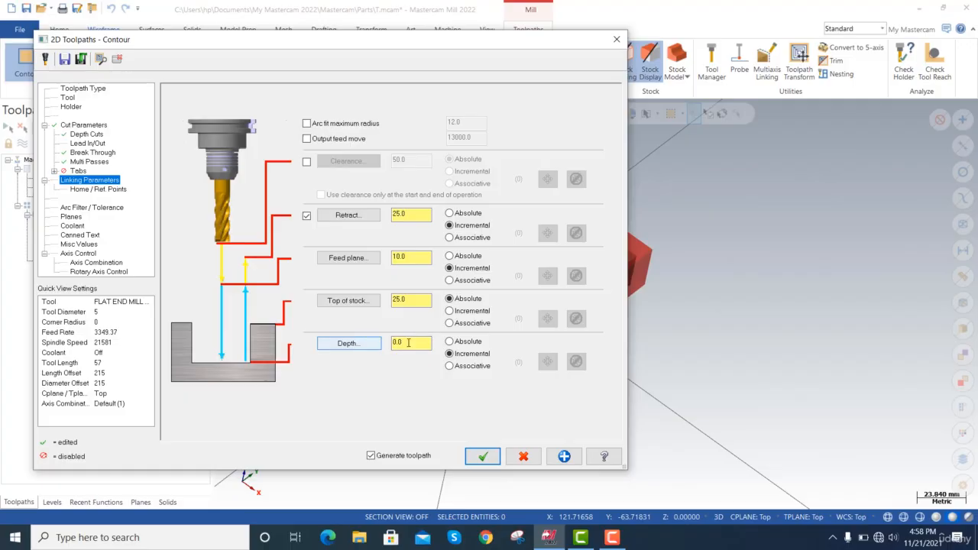
{"action": "left_click", "coordinate": [358, 343]}
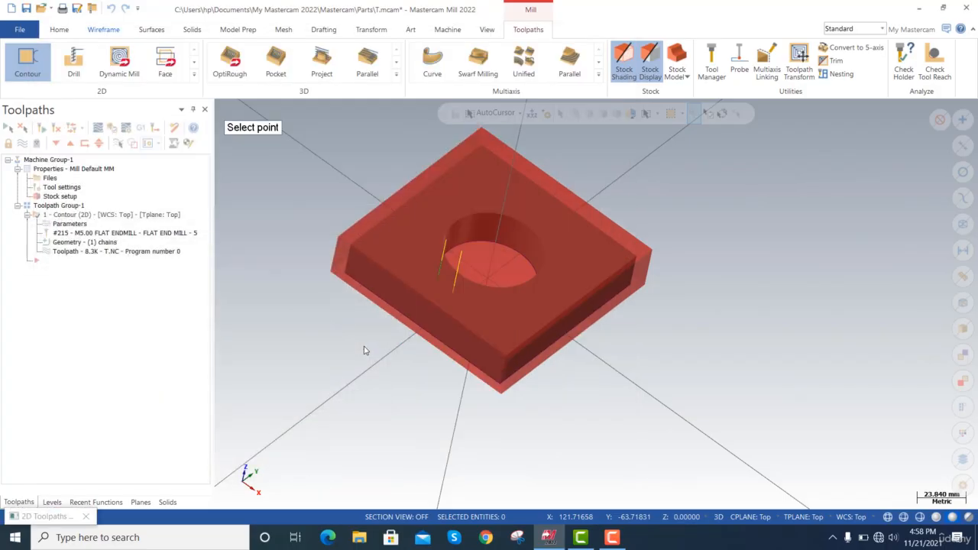
{"action": "left_click", "coordinate": [482, 243]}
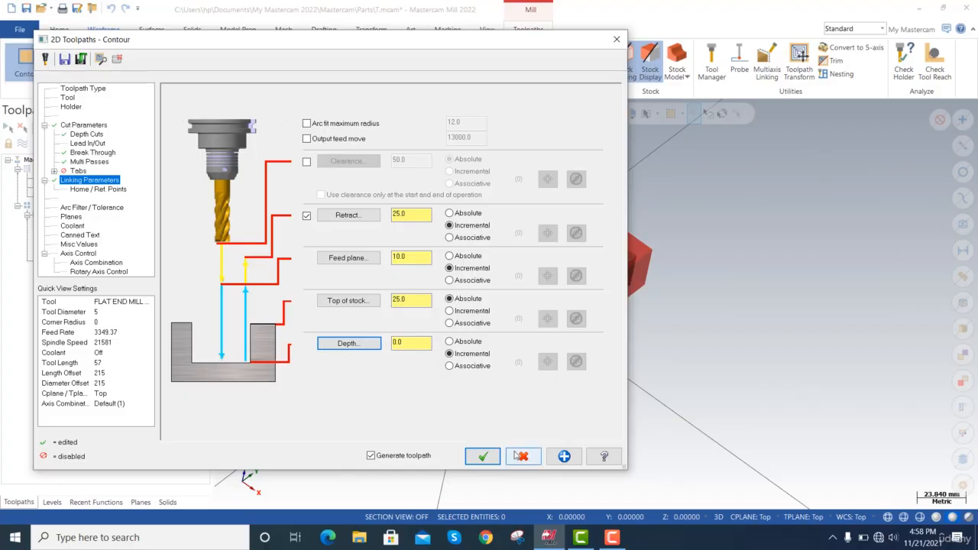
{"action": "left_click", "coordinate": [482, 456]}
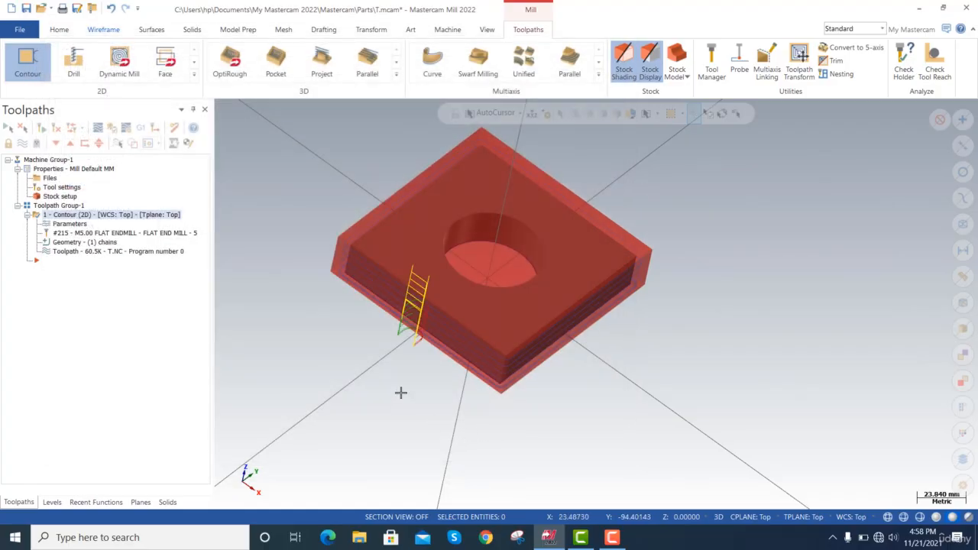
Backplot the contour toolpath at a faster playback speed and examine the passes around the plate's outer corner.
{"action": "scroll", "coordinate": [425, 347], "scroll_direction": "up", "scroll_amount": 2}
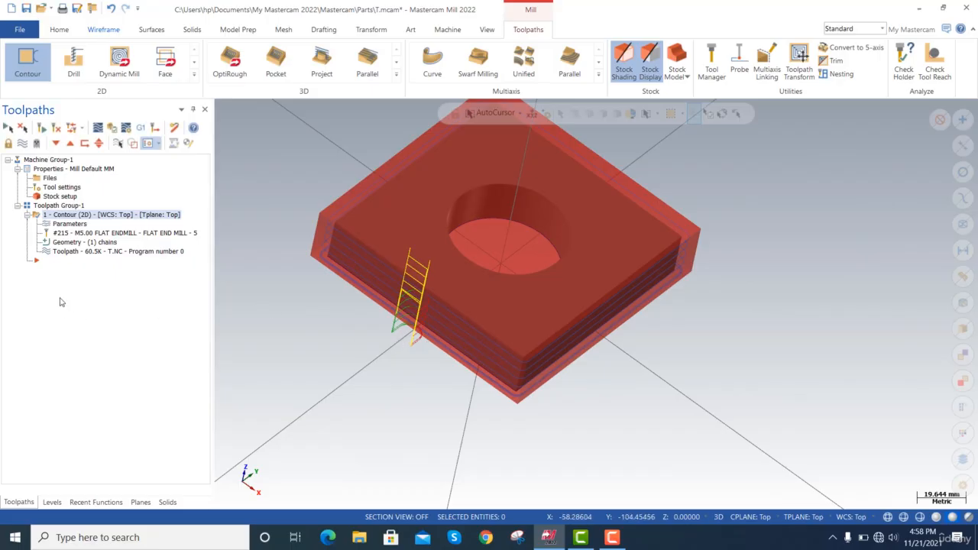
{"action": "left_click", "coordinate": [72, 251]}
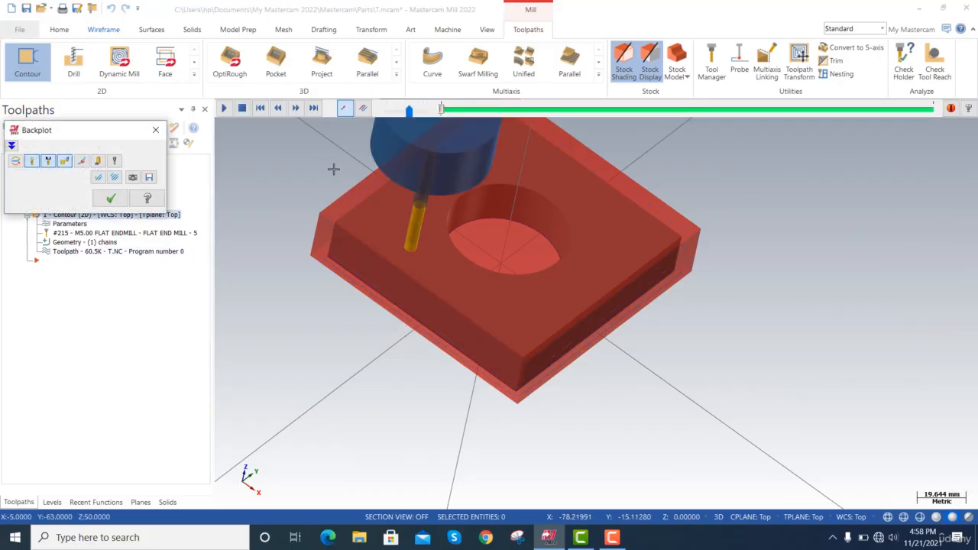
{"action": "left_click", "coordinate": [223, 108]}
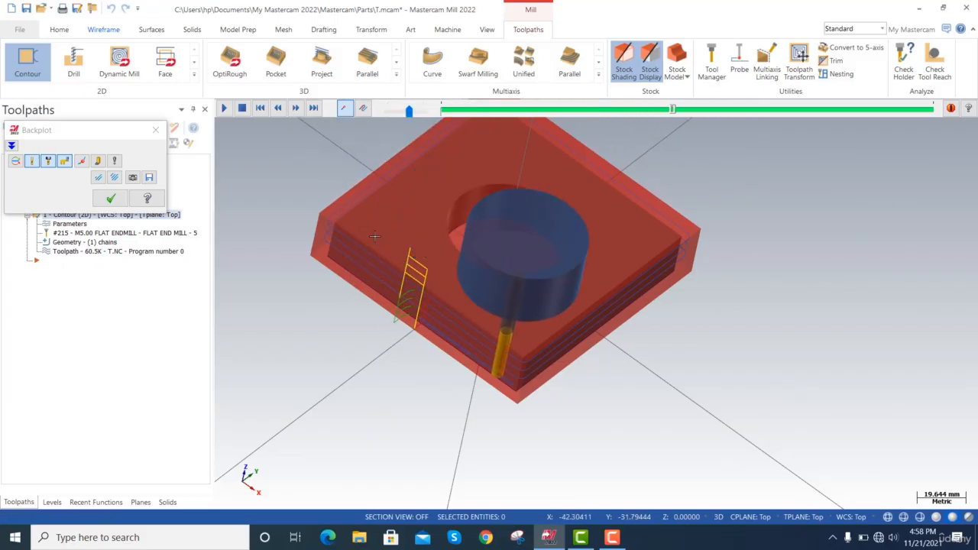
{"action": "left_click_drag", "start_coordinate": [410, 115], "coordinate": [413, 115]}
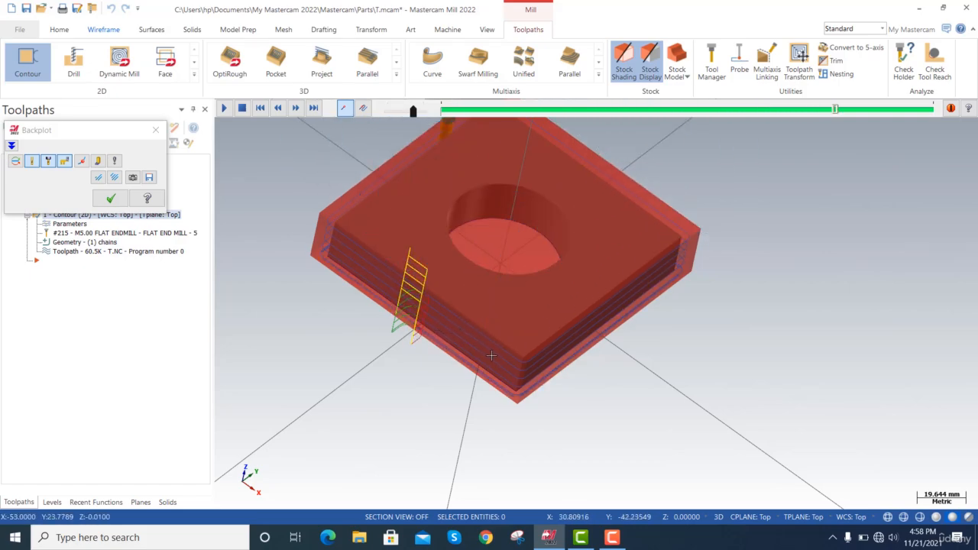
{"action": "scroll", "coordinate": [487, 389], "scroll_direction": "up", "scroll_amount": 5}
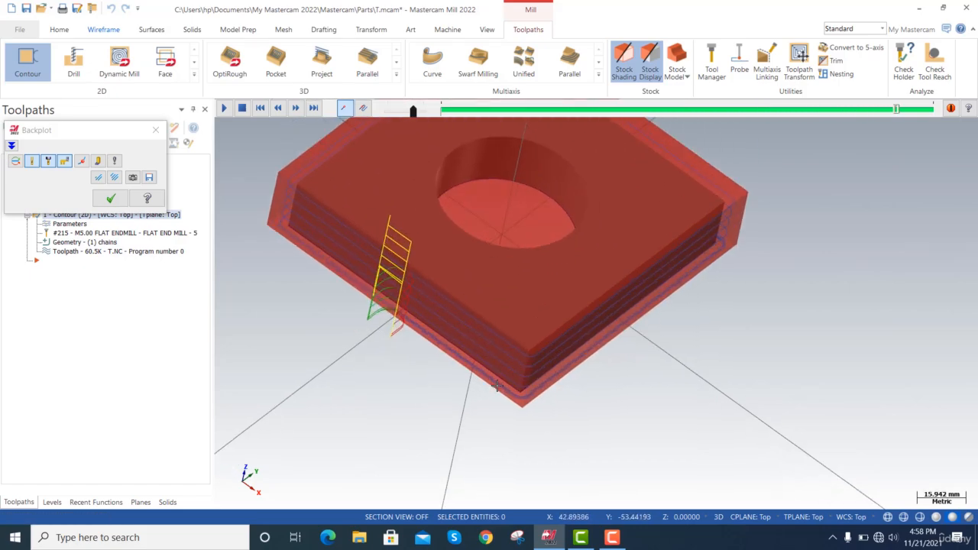
{"action": "scroll", "coordinate": [496, 382], "scroll_direction": "up", "scroll_amount": 5}
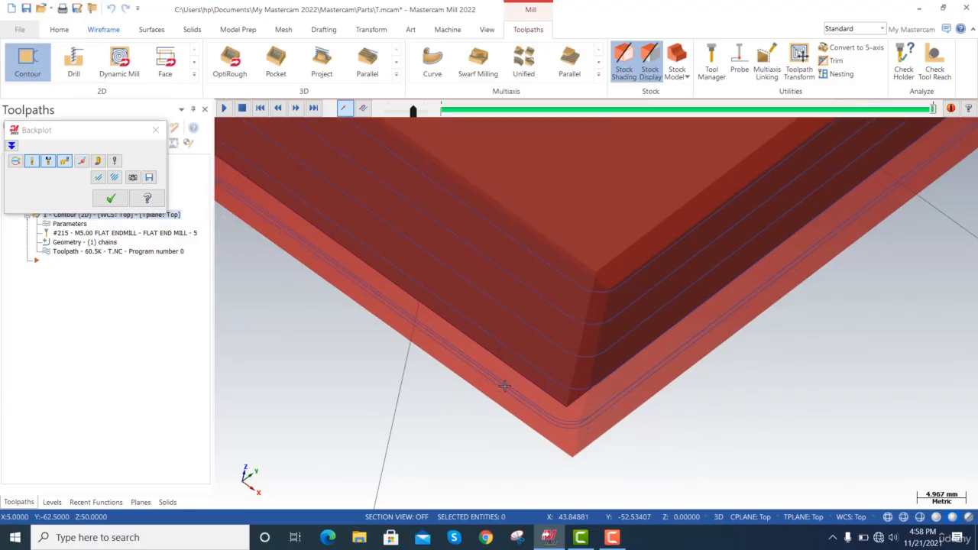
{"action": "scroll", "coordinate": [504, 384], "scroll_direction": "down", "scroll_amount": 8}
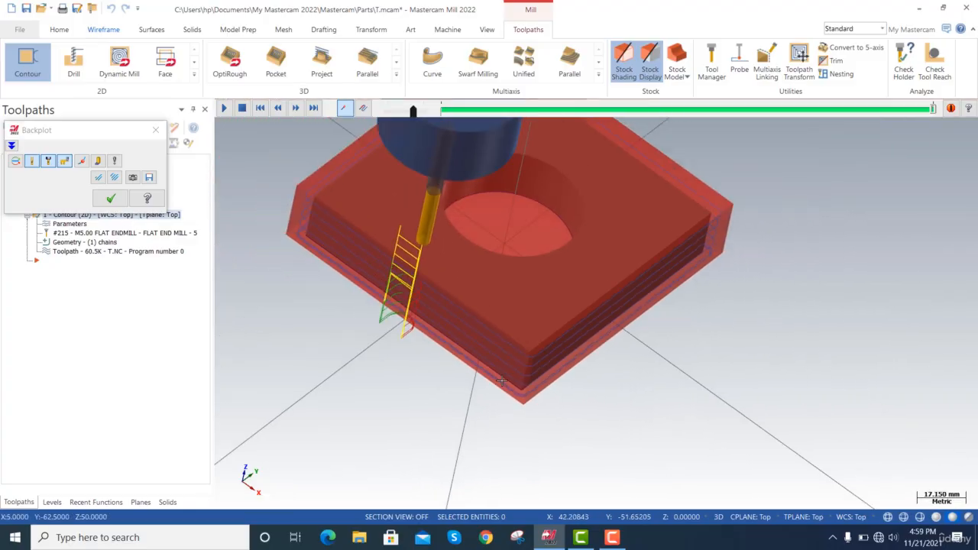
{"action": "left_click", "coordinate": [111, 198]}
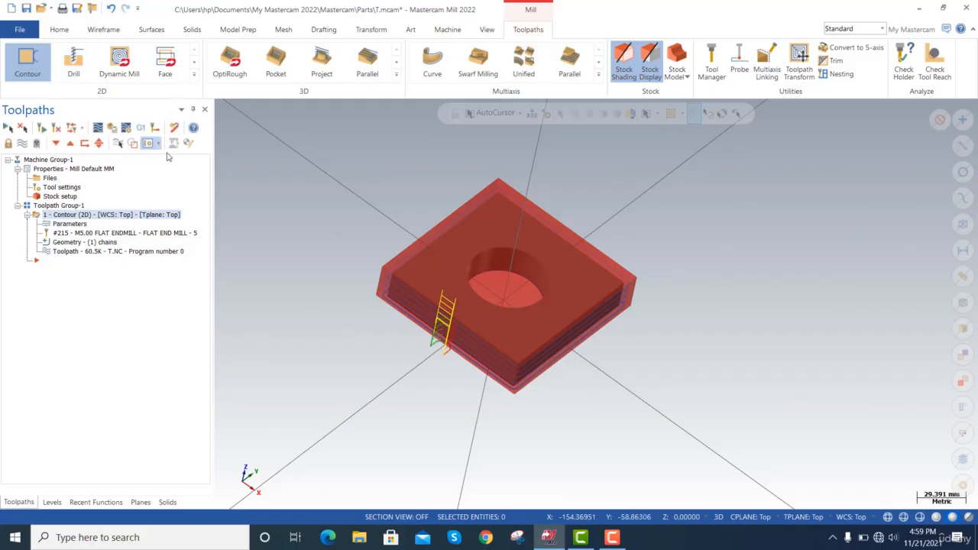
Draw a center-point circle about 18 mm in diameter on the plate's underside near the positive X, negative Y corner.
{"action": "left_click", "coordinate": [73, 69]}
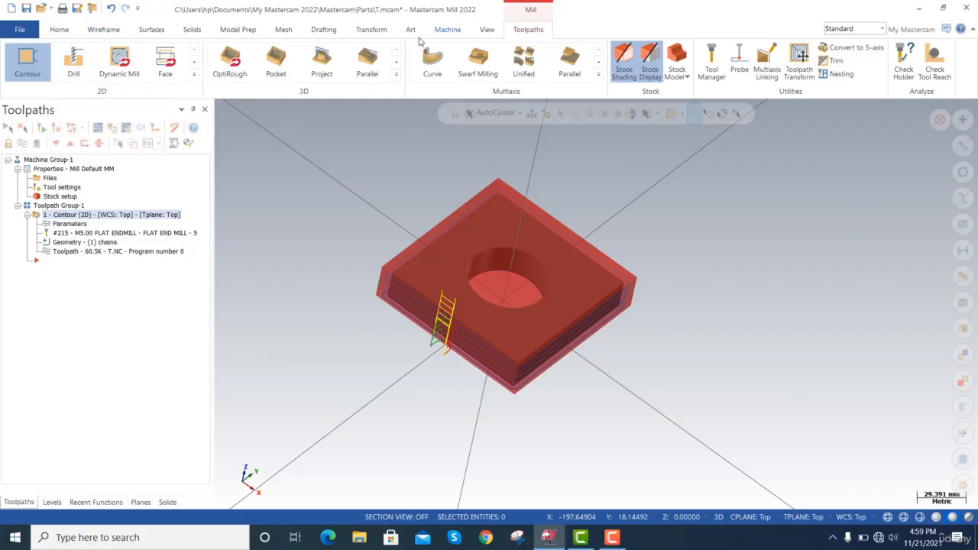
{"action": "left_click", "coordinate": [192, 31]}
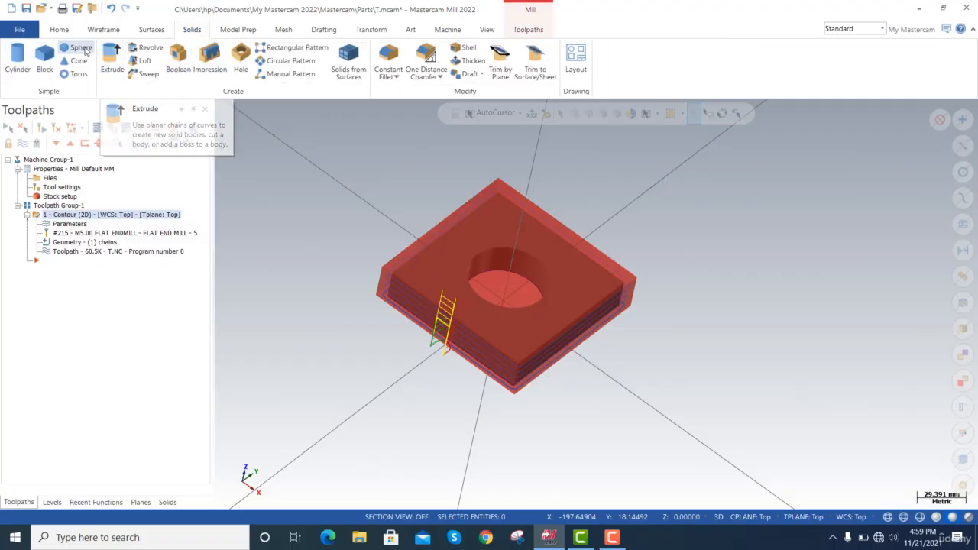
{"action": "left_click", "coordinate": [107, 31]}
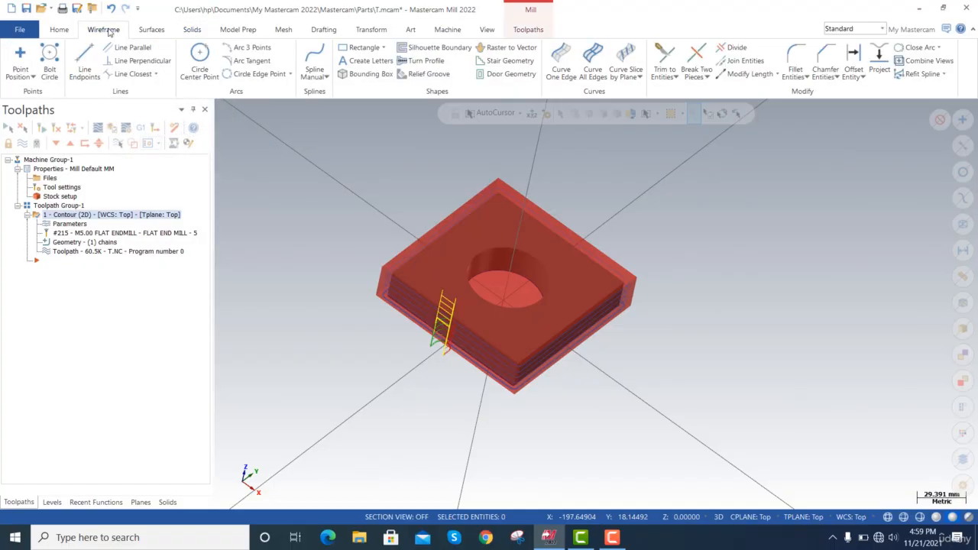
{"action": "left_click", "coordinate": [200, 60]}
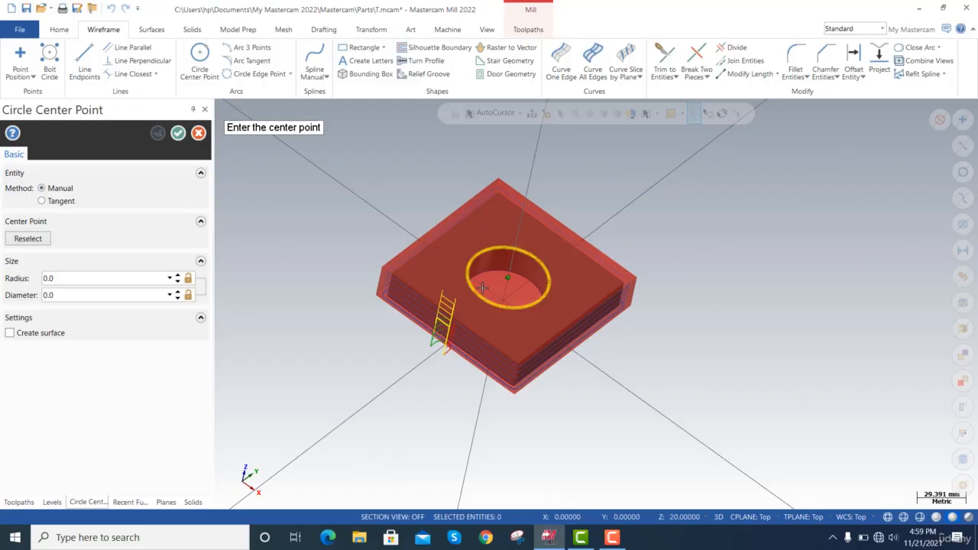
{"action": "key", "text": "alt+Up"}
{"action": "key", "text": "alt+Up"}
{"action": "key", "text": "alt+Up"}
{"action": "key", "text": "alt+Up"}
{"action": "key", "text": "alt+Up"}
{"action": "key", "text": "alt+Up"}
{"action": "key", "text": "alt+Up"}
{"action": "key", "text": "alt+Up"}
{"action": "key", "text": "alt+Up"}
{"action": "key", "text": "alt+Up"}
{"action": "key", "text": "alt+Up"}
{"action": "key", "text": "alt+Up"}
{"action": "key", "text": "alt+Up"}
{"action": "key", "text": "alt+Up"}
{"action": "key", "text": "alt+Up"}
{"action": "key", "text": "alt+Up"}
{"action": "key", "text": "alt+Up"}
{"action": "key", "text": "alt+Up"}
{"action": "key", "text": "alt+Up"}
{"action": "key", "text": "alt+Up"}
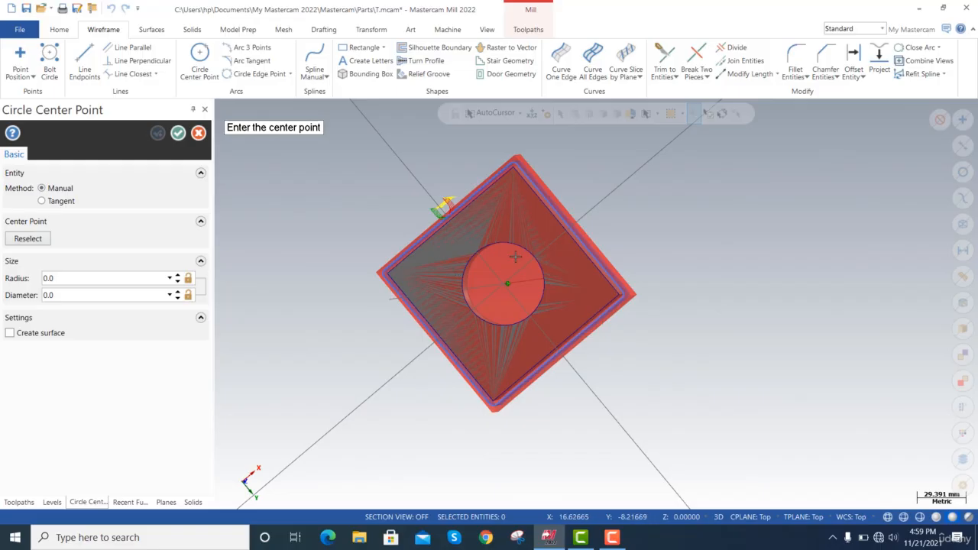
{"action": "left_click", "coordinate": [507, 206]}
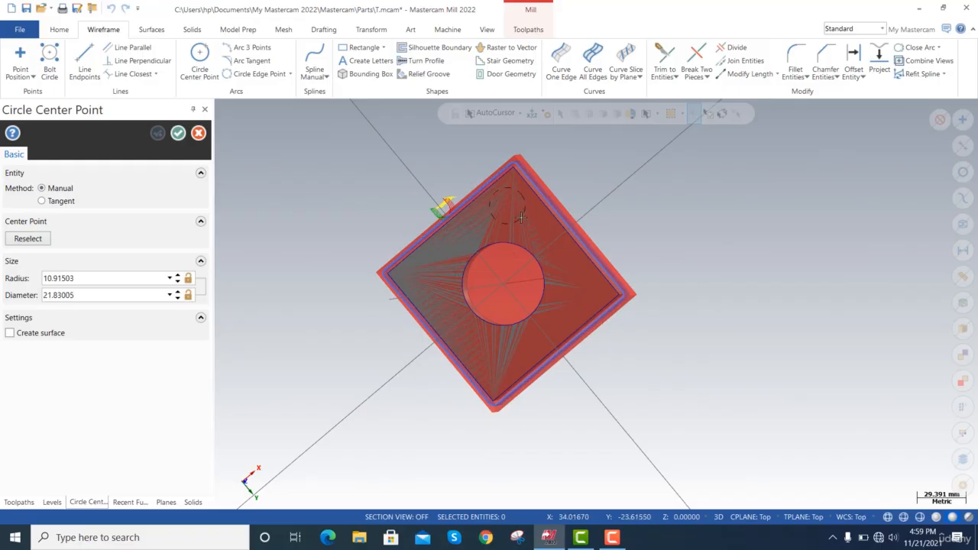
{"action": "left_click", "coordinate": [517, 215]}
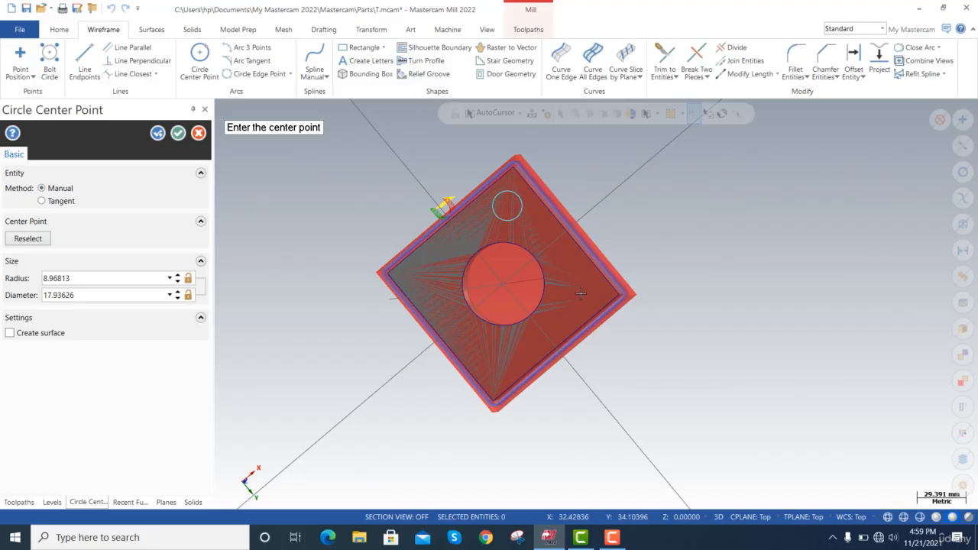
Draw three more circles, about 19, 21 and 17 mm in diameter, near the other corners of the plate's underside.
{"action": "left_click", "coordinate": [580, 294]}
{"action": "left_click", "coordinate": [568, 299]}
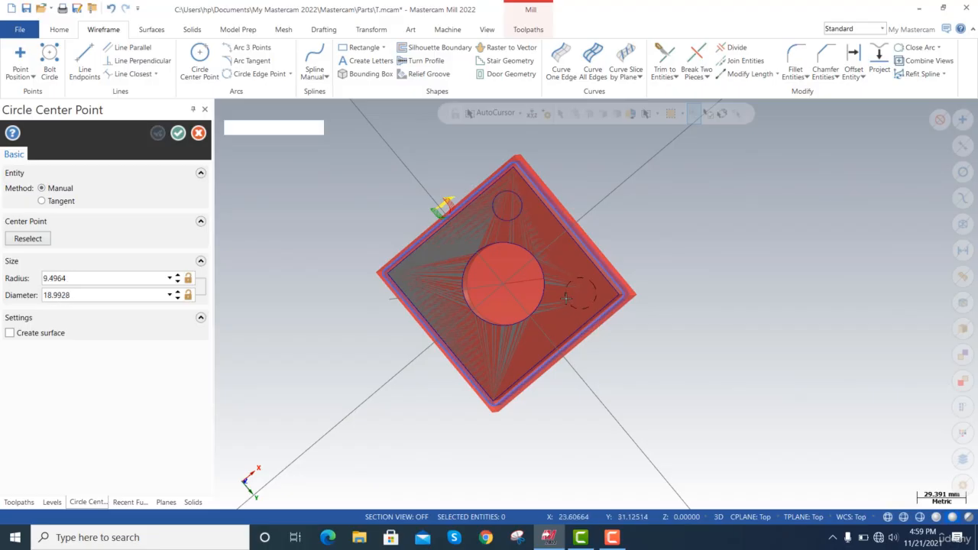
{"action": "left_click", "coordinate": [498, 362]}
{"action": "left_click", "coordinate": [487, 349]}
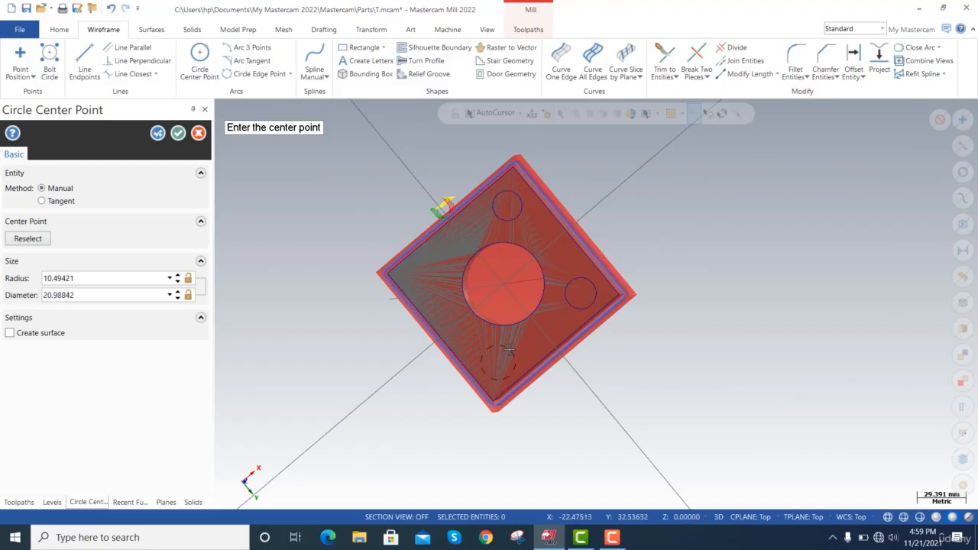
{"action": "left_click", "coordinate": [422, 275]}
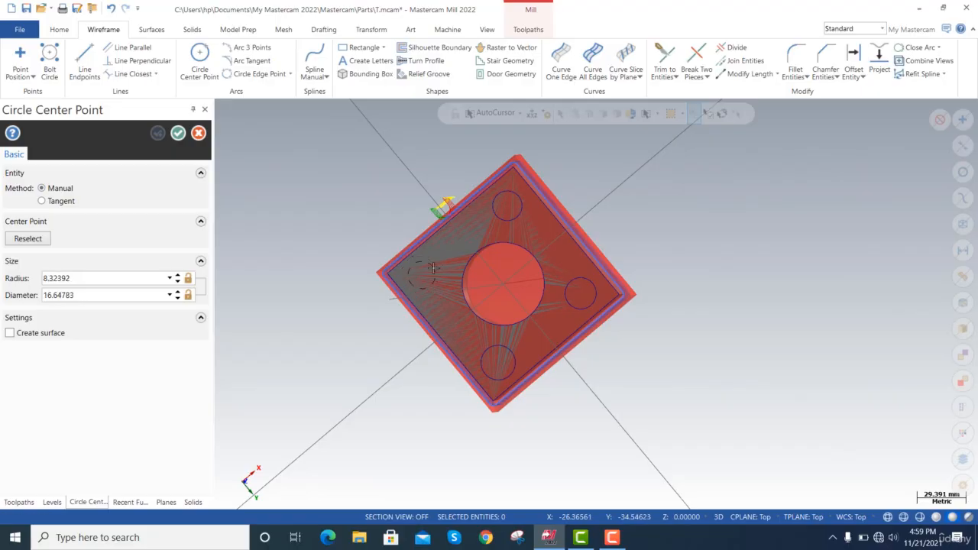
{"action": "left_click", "coordinate": [432, 267]}
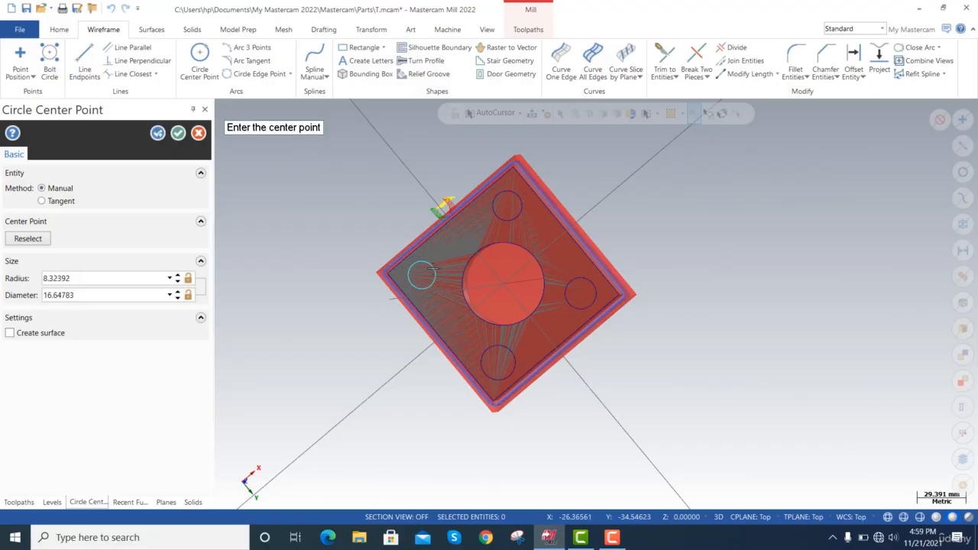
Set the diameter of the circle near the negative X, negative Y corner to 10 mm and finish the circle command.
{"action": "left_click", "coordinate": [73, 279]}
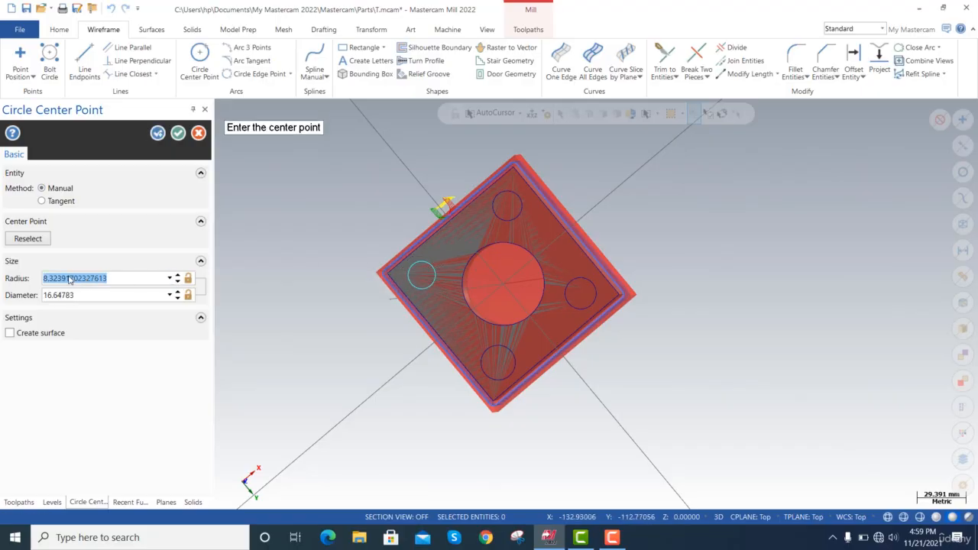
{"action": "left_click", "coordinate": [96, 294]}
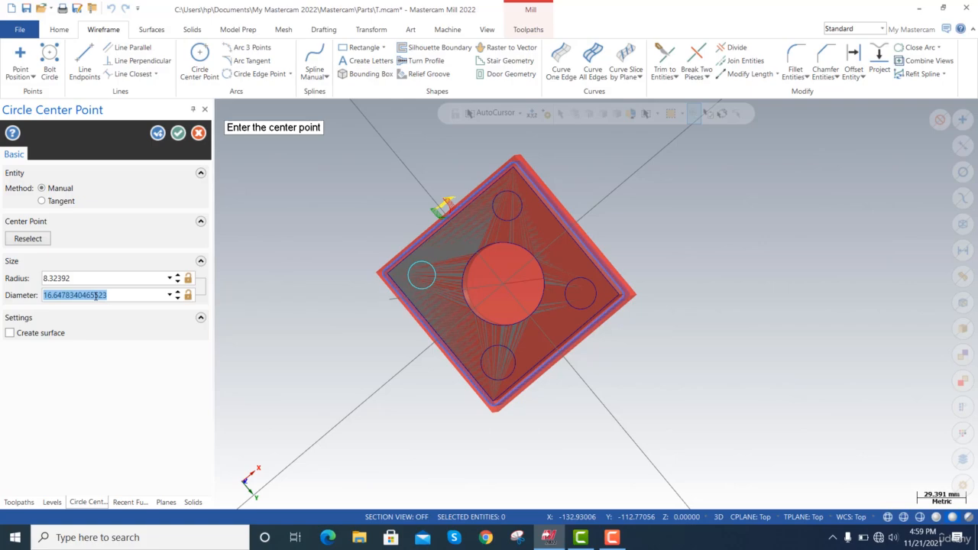
{"action": "type", "text": "10"}
{"action": "key", "text": "Return"}
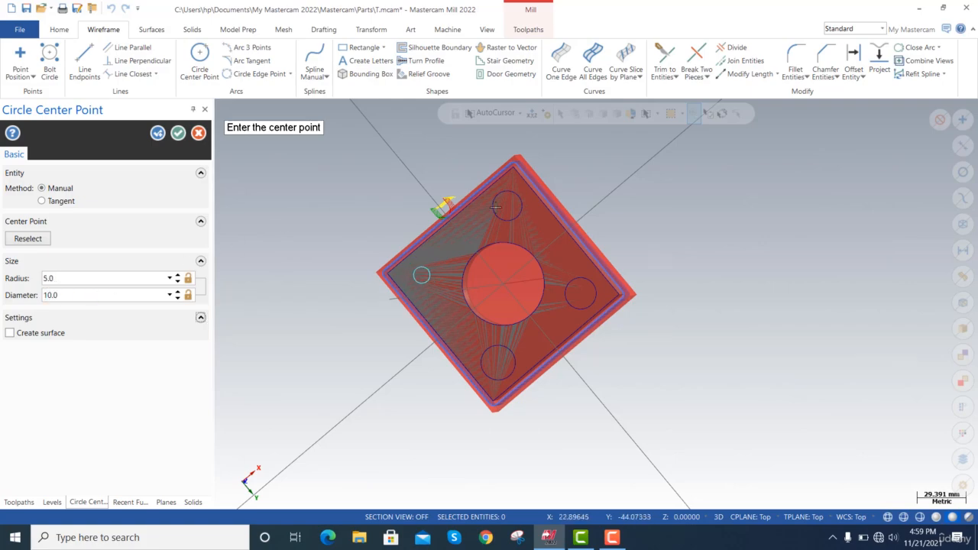
{"action": "left_click", "coordinate": [178, 133]}
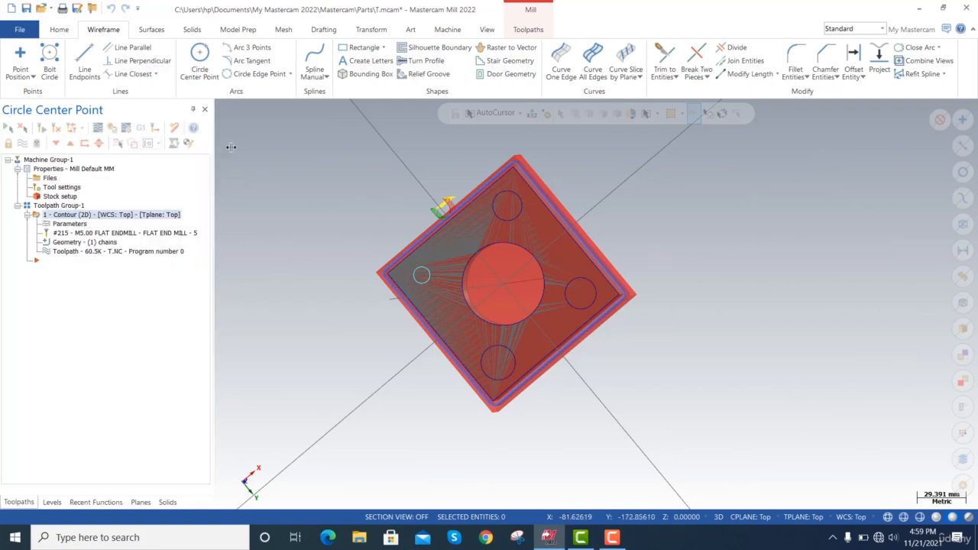
Analyze the circle near the positive X, negative Y corner and set its diameter to 10 mm.
{"action": "left_click", "coordinate": [516, 221]}
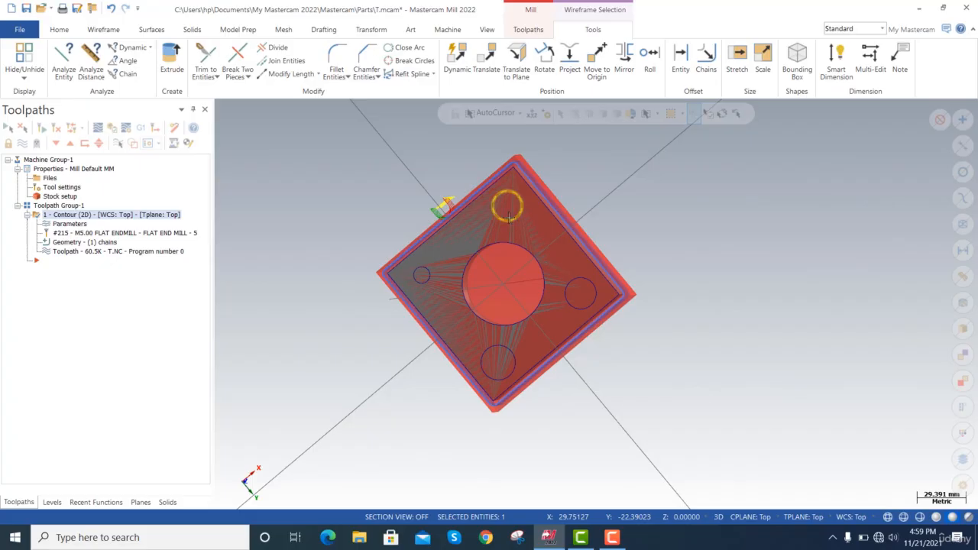
{"action": "left_click", "coordinate": [65, 71]}
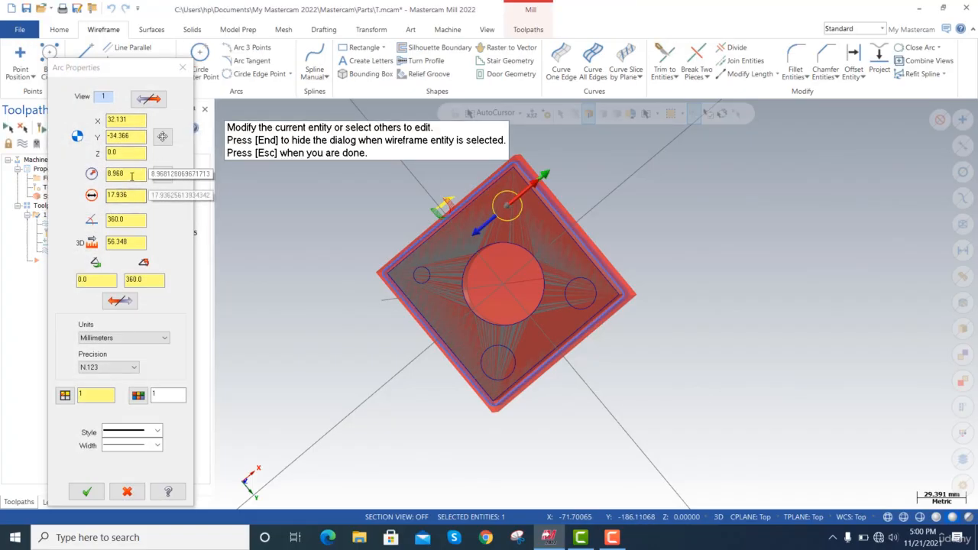
{"action": "left_click_drag", "start_coordinate": [138, 195], "coordinate": [95, 196]}
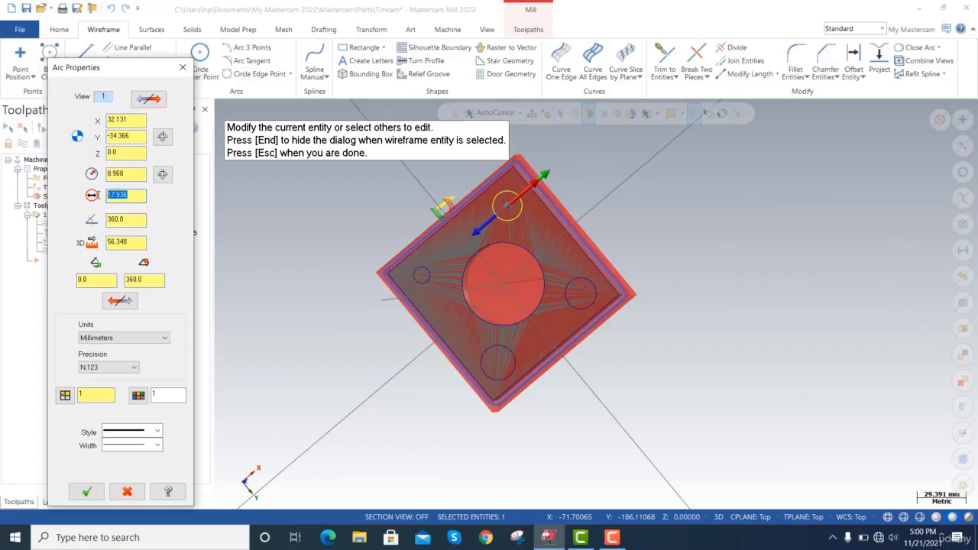
{"action": "key", "text": "Return"}
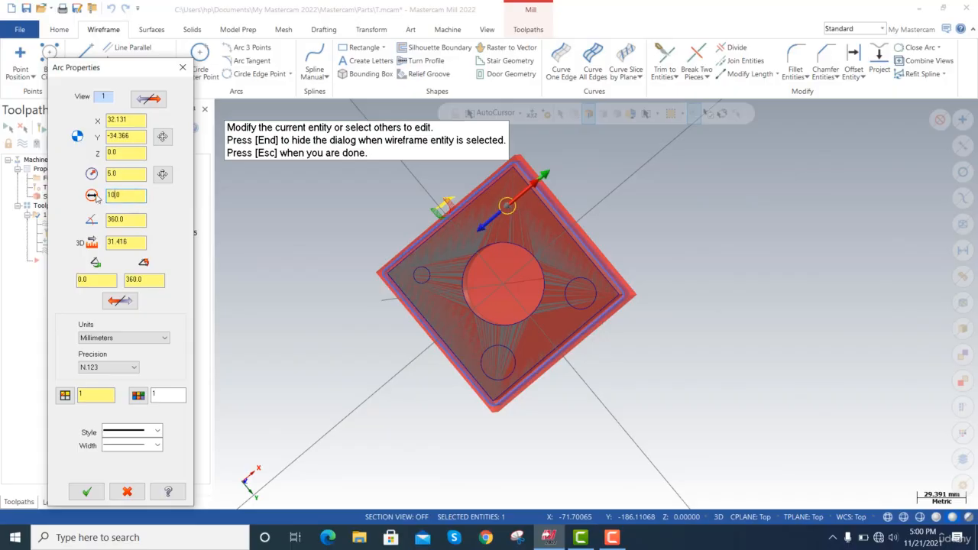
Set the diameter of the two circles near the positive Y corners to 10 mm and finish the analysis.
{"action": "left_click", "coordinate": [589, 290]}
{"action": "left_click_drag", "start_coordinate": [142, 211], "coordinate": [107, 212]}
{"action": "type", "text": "10"}
{"action": "key", "text": "Return"}
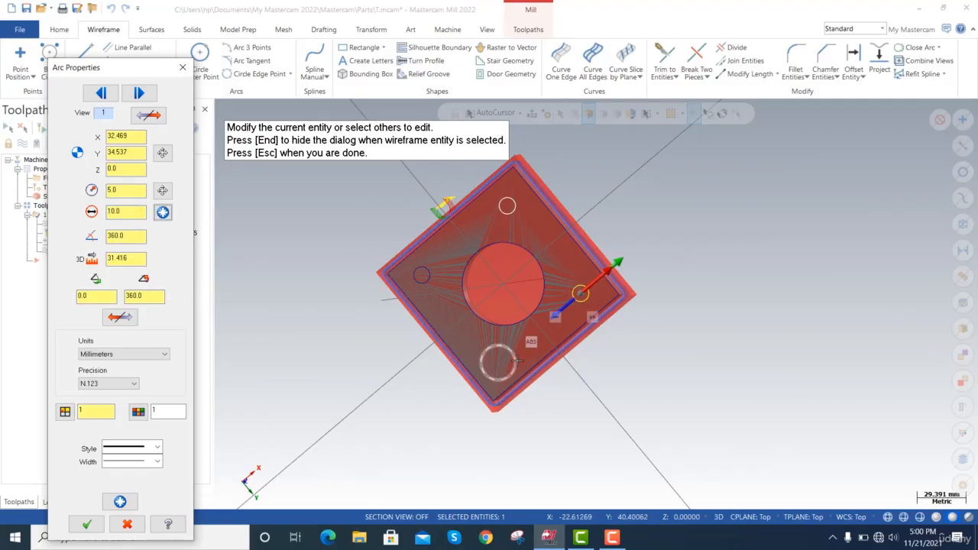
{"action": "left_click", "coordinate": [481, 361]}
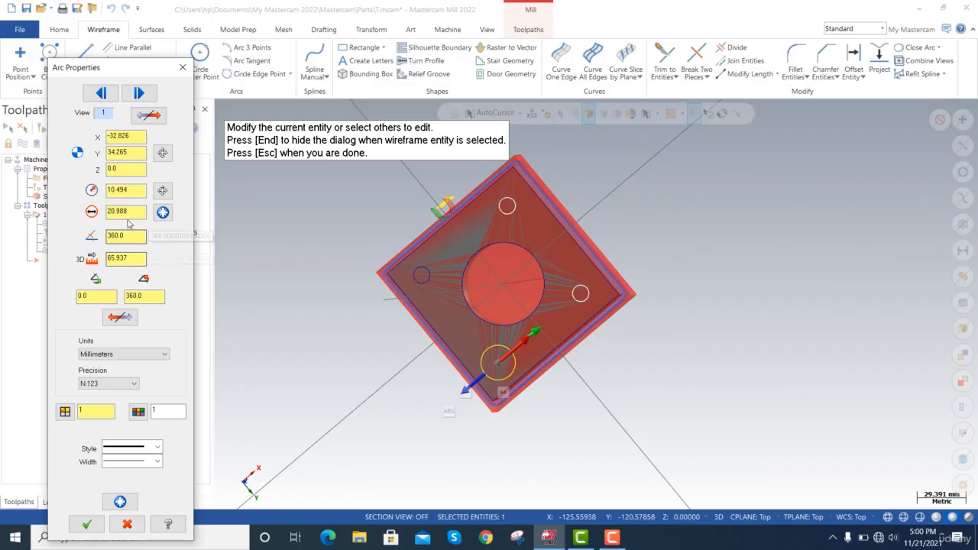
{"action": "left_click_drag", "start_coordinate": [130, 212], "coordinate": [106, 211]}
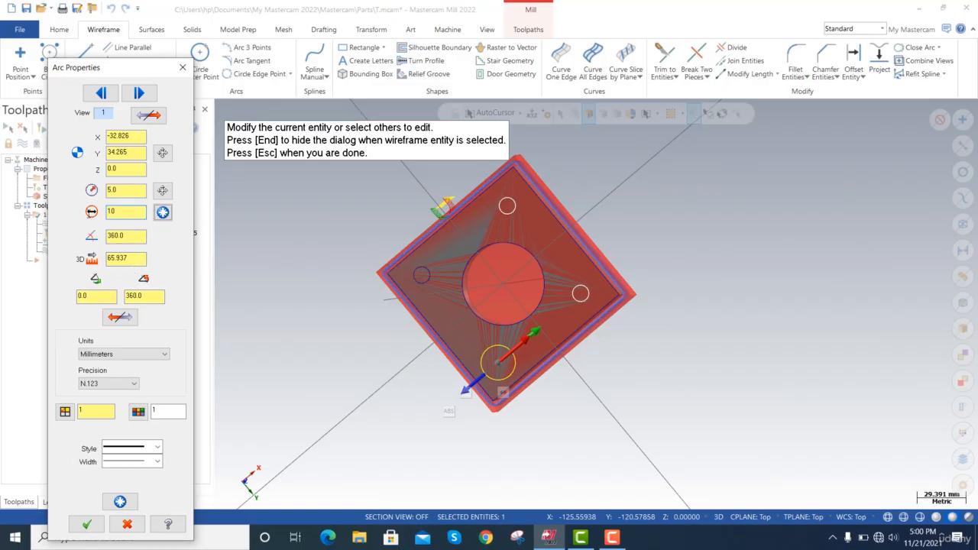
{"action": "key", "text": "Return"}
{"action": "left_click", "coordinate": [87, 524]}
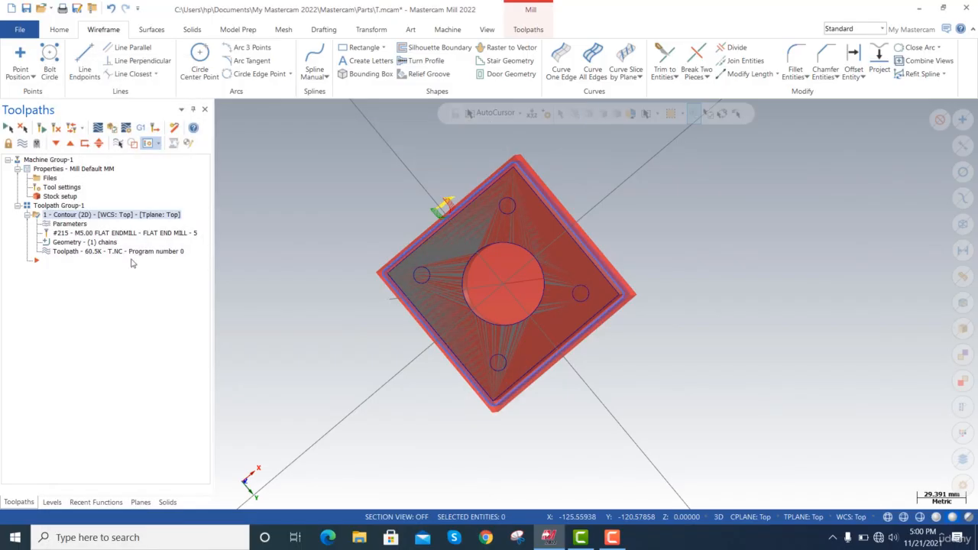
Extrude the four 10 mm corner circles as a cut through all of the plate's solid body.
{"action": "left_click", "coordinate": [192, 30]}
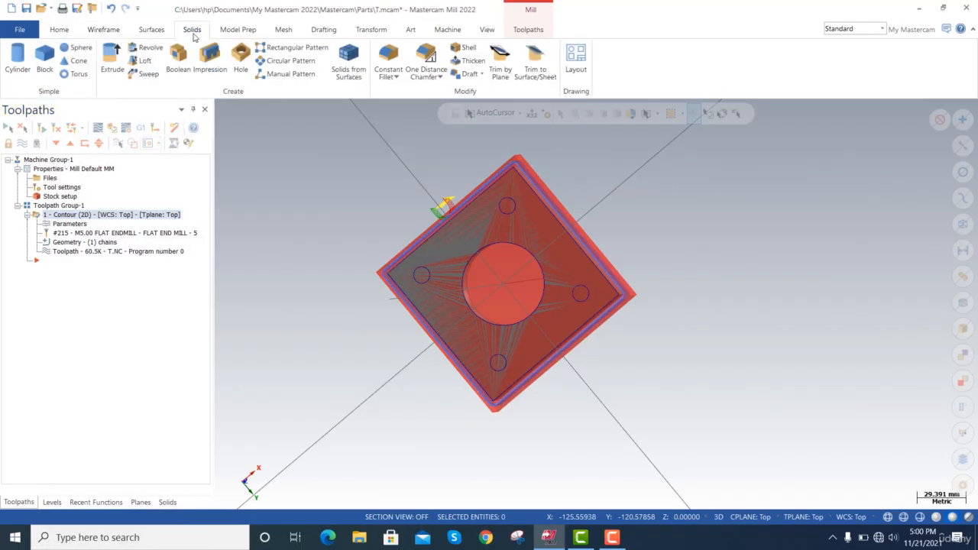
{"action": "left_click", "coordinate": [507, 206]}
{"action": "left_click", "coordinate": [421, 275]}
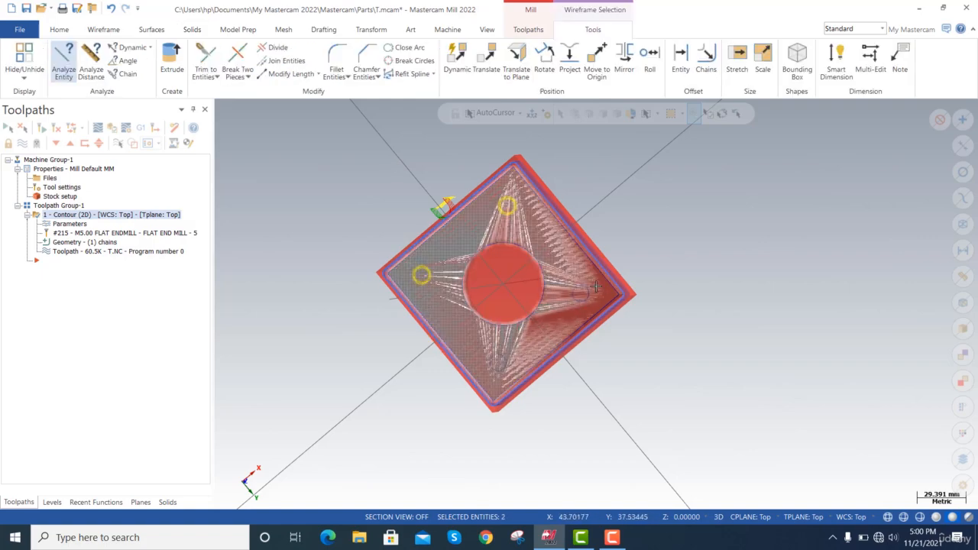
{"action": "left_click", "coordinate": [588, 291]}
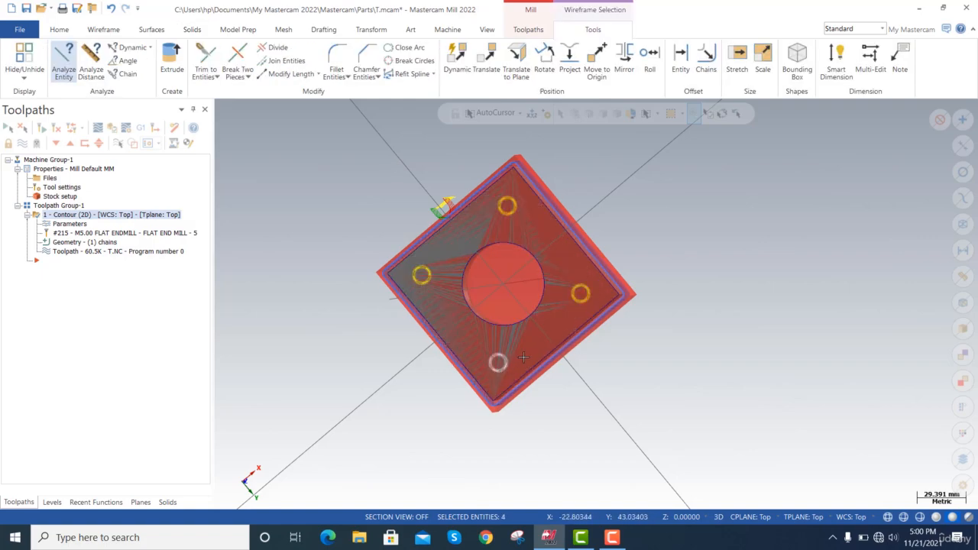
{"action": "left_click", "coordinate": [500, 359]}
{"action": "left_click", "coordinate": [172, 62]}
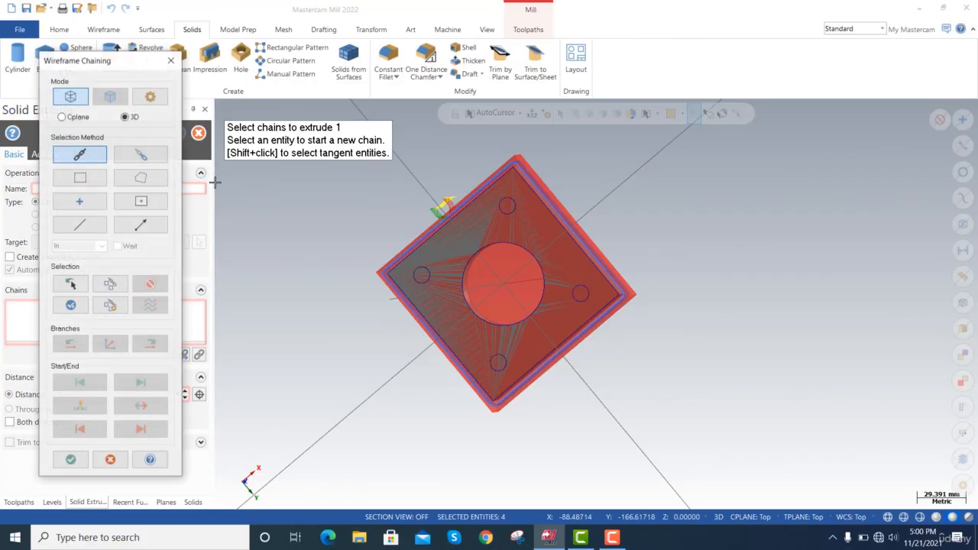
{"action": "left_click", "coordinate": [507, 205]}
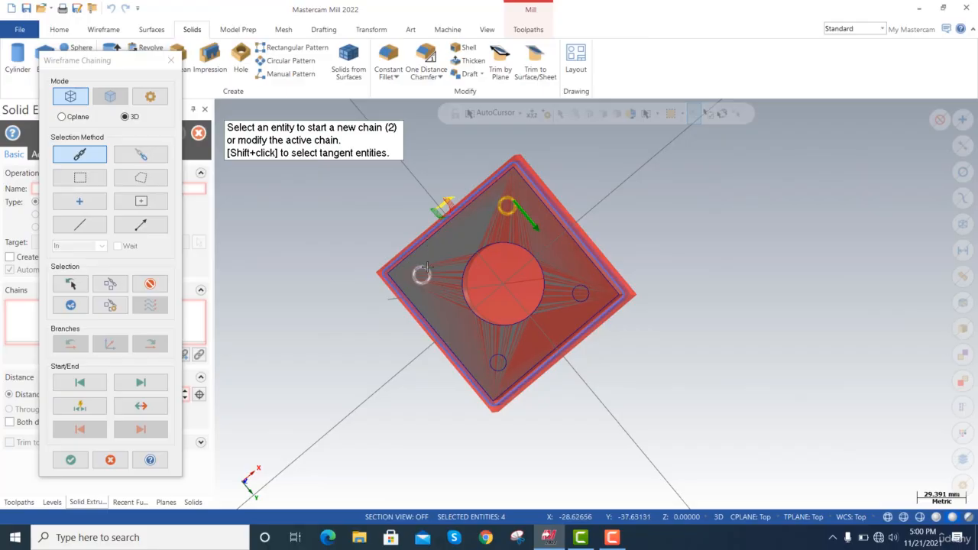
{"action": "left_click", "coordinate": [421, 275]}
{"action": "left_click", "coordinate": [507, 363]}
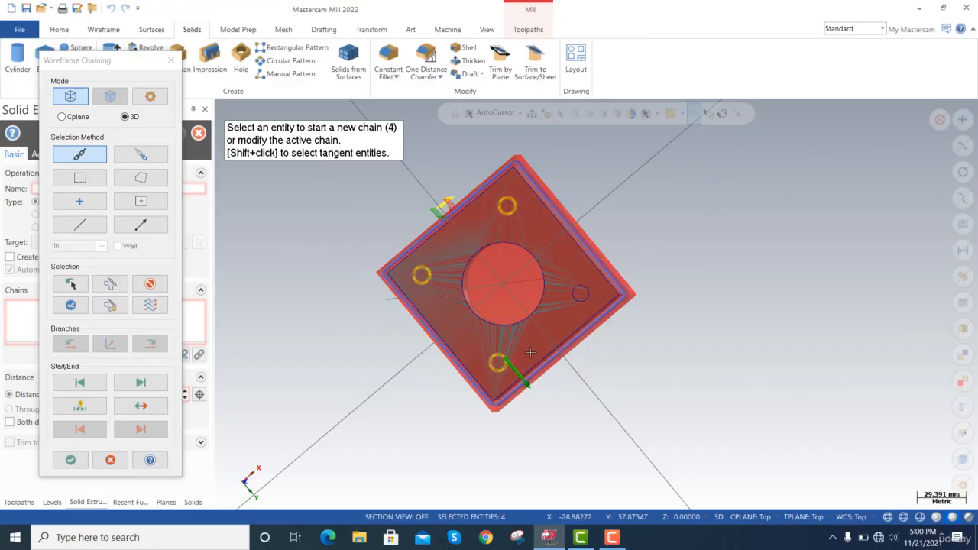
{"action": "left_click", "coordinate": [581, 294]}
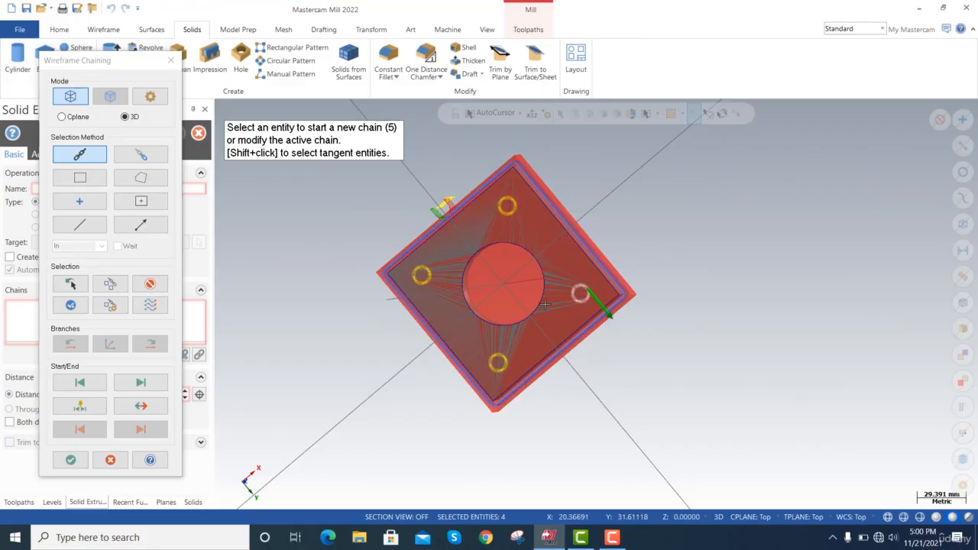
{"action": "left_click", "coordinate": [70, 459]}
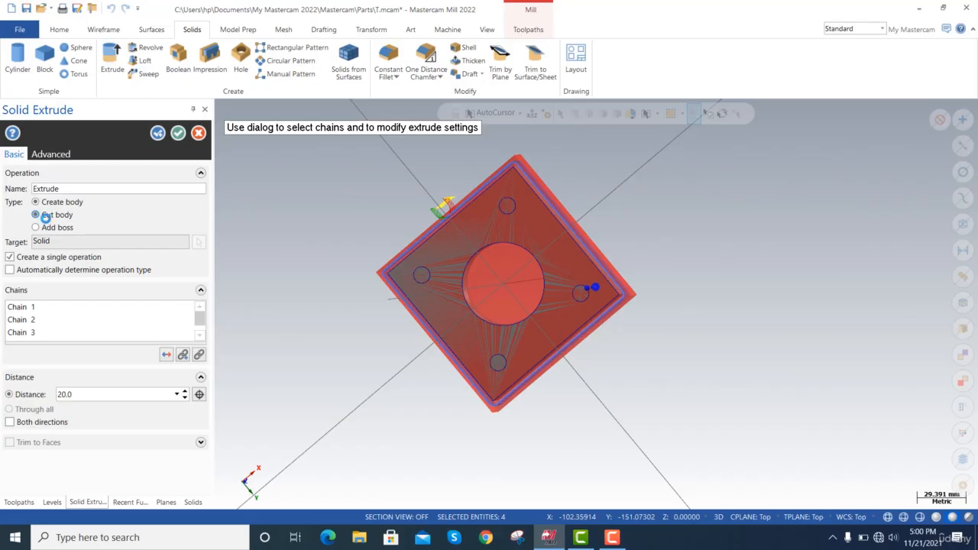
{"action": "left_click", "coordinate": [46, 218]}
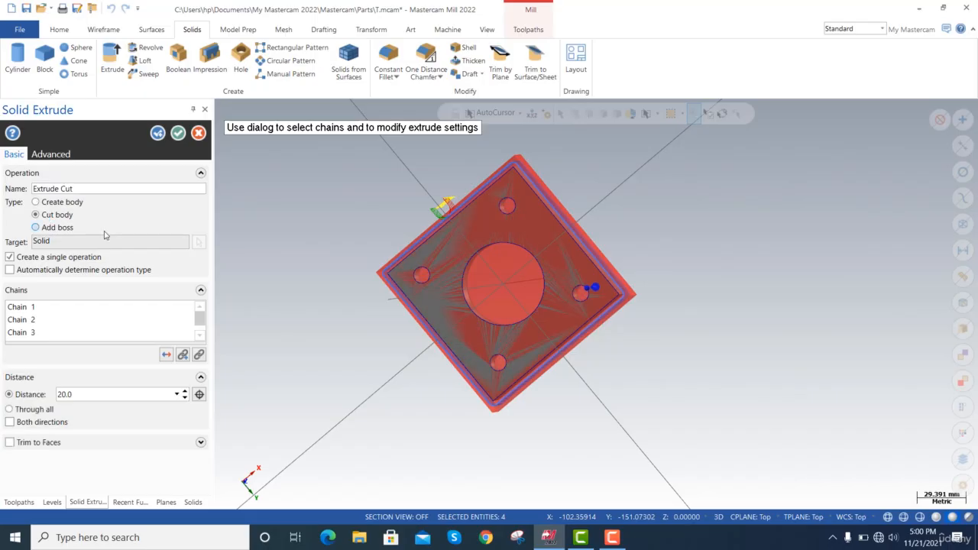
{"action": "left_click", "coordinate": [26, 410]}
{"action": "left_click", "coordinate": [178, 134]}
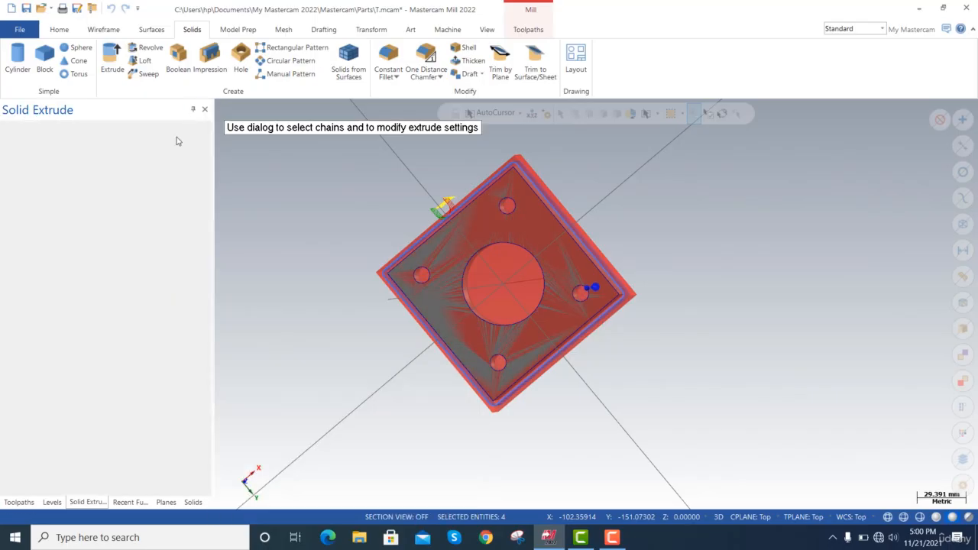
Extrude the plate's large center circle 5 mm as a new body, closing the bottom of the central hole.
{"action": "scroll", "coordinate": [492, 297], "scroll_direction": "up", "scroll_amount": 3}
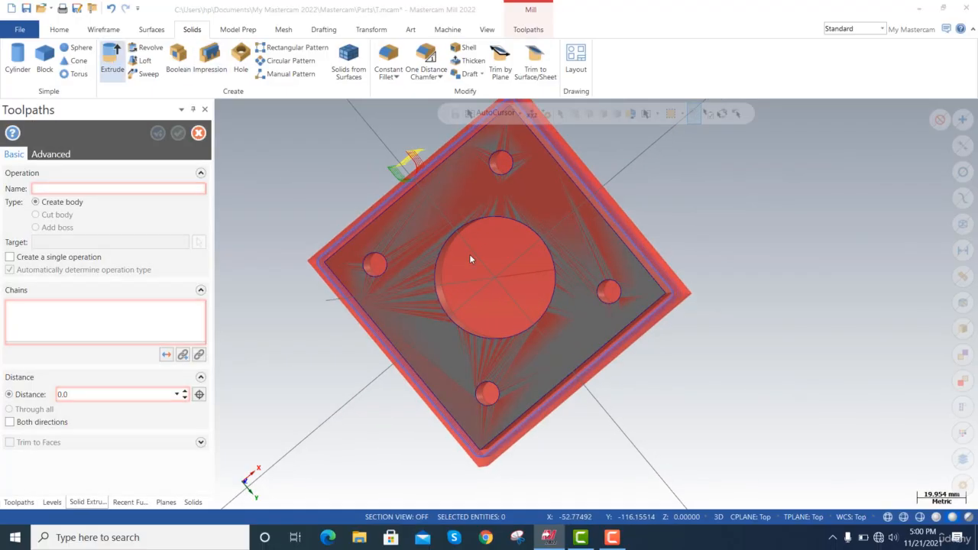
{"action": "left_click", "coordinate": [507, 242]}
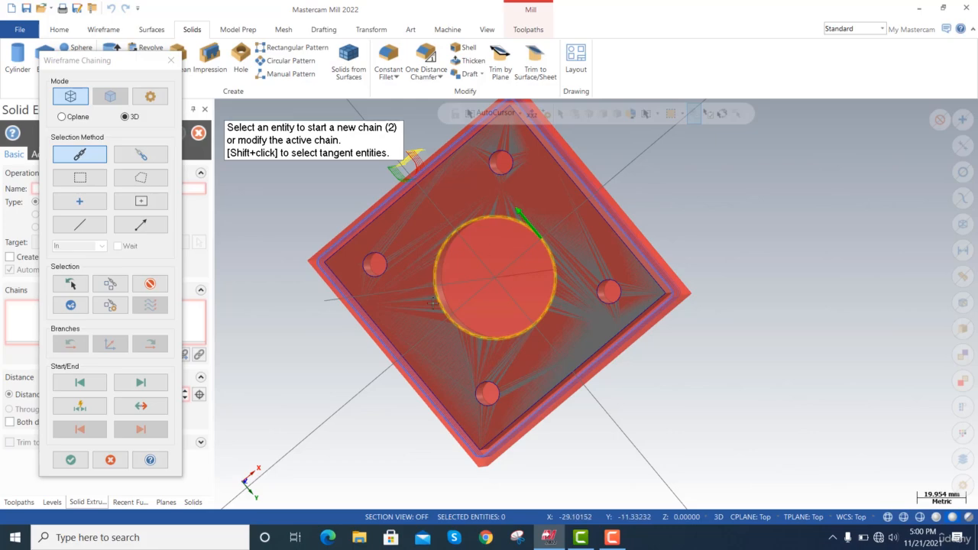
{"action": "left_click", "coordinate": [71, 459]}
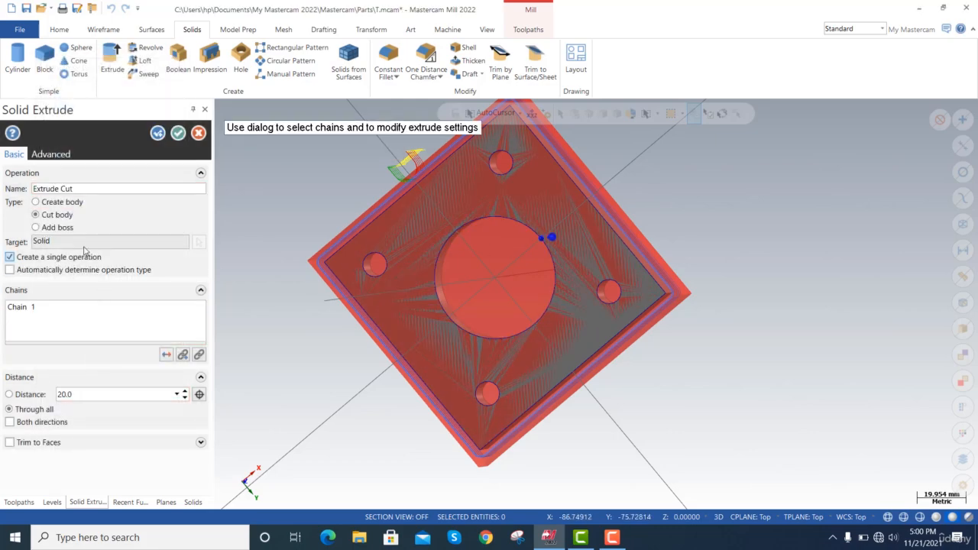
{"action": "left_click", "coordinate": [36, 201]}
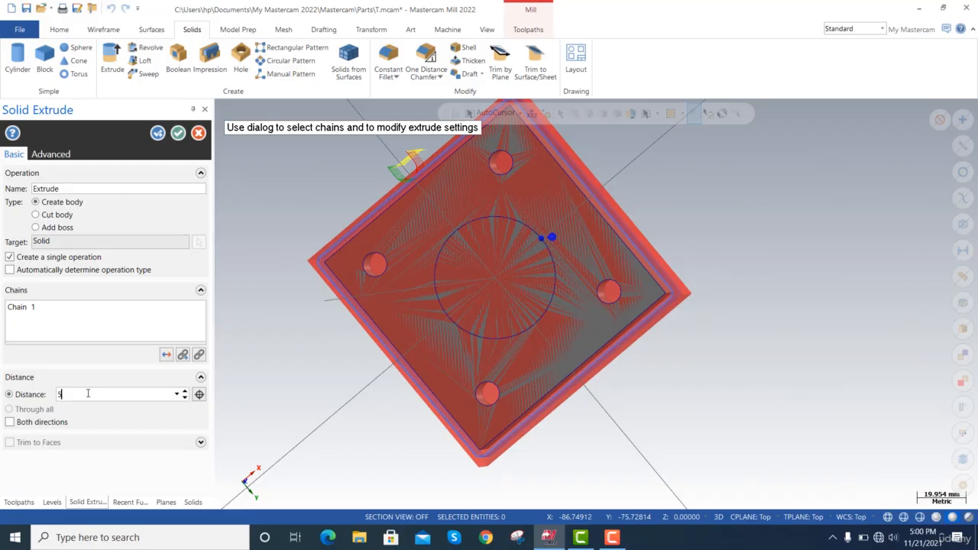
{"action": "key", "text": "Return"}
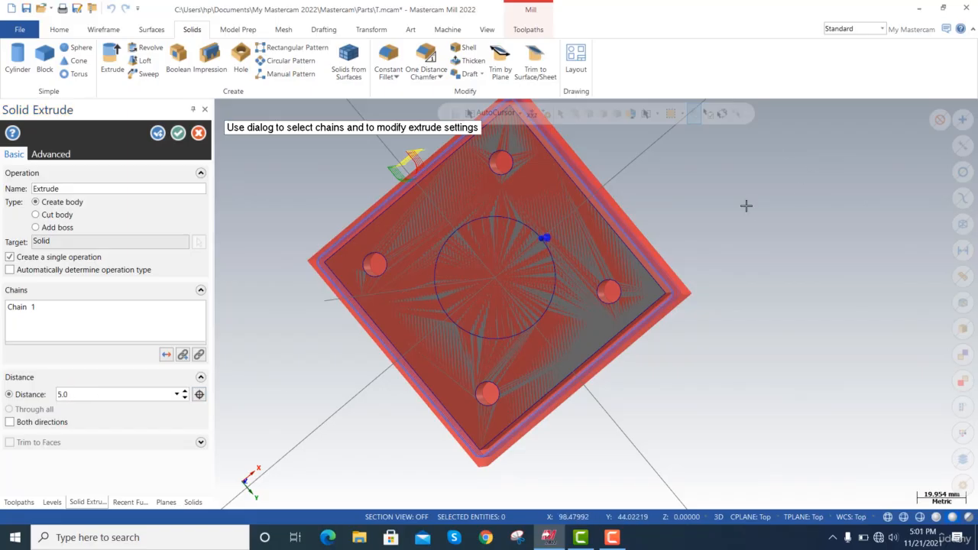
{"action": "key", "text": "alt+7"}
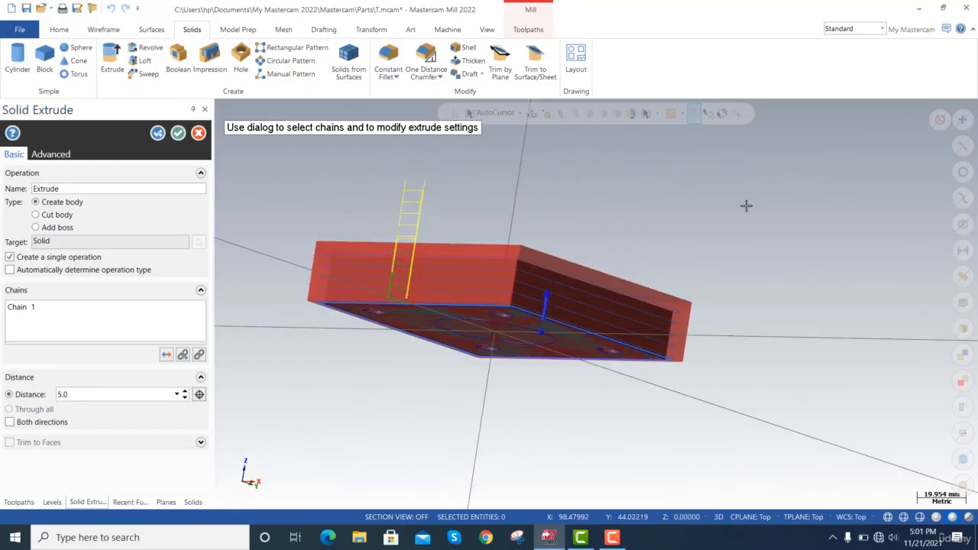
{"action": "left_click", "coordinate": [178, 133]}
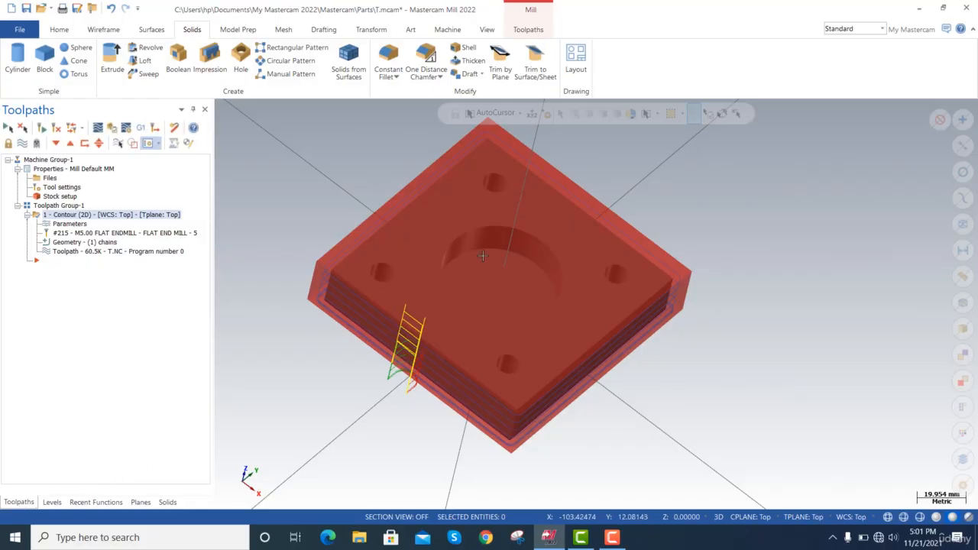
Create a Drill toolpath and define the four 10 mm corner holes on the plate's upper face as its features.
{"action": "left_click", "coordinate": [534, 13]}
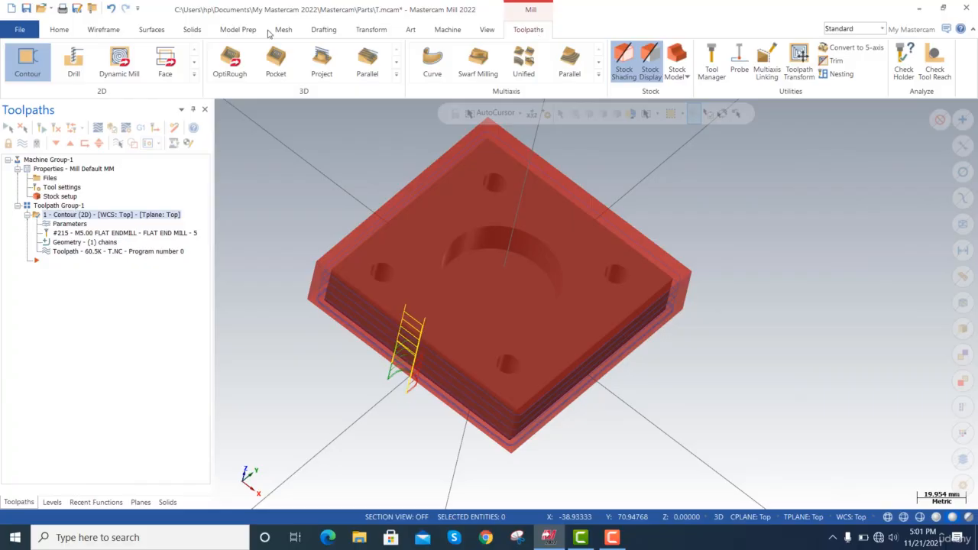
{"action": "left_click", "coordinate": [75, 65]}
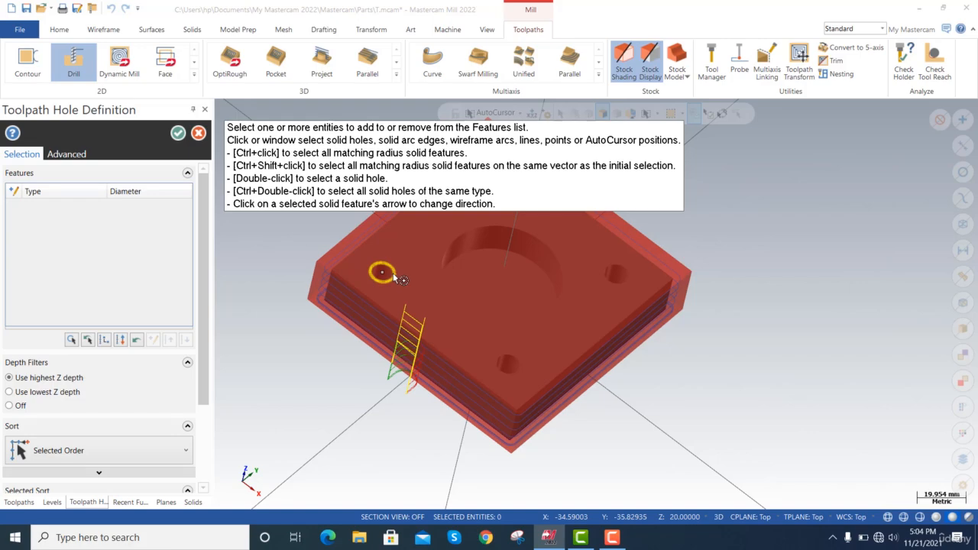
{"action": "left_click", "coordinate": [394, 277]}
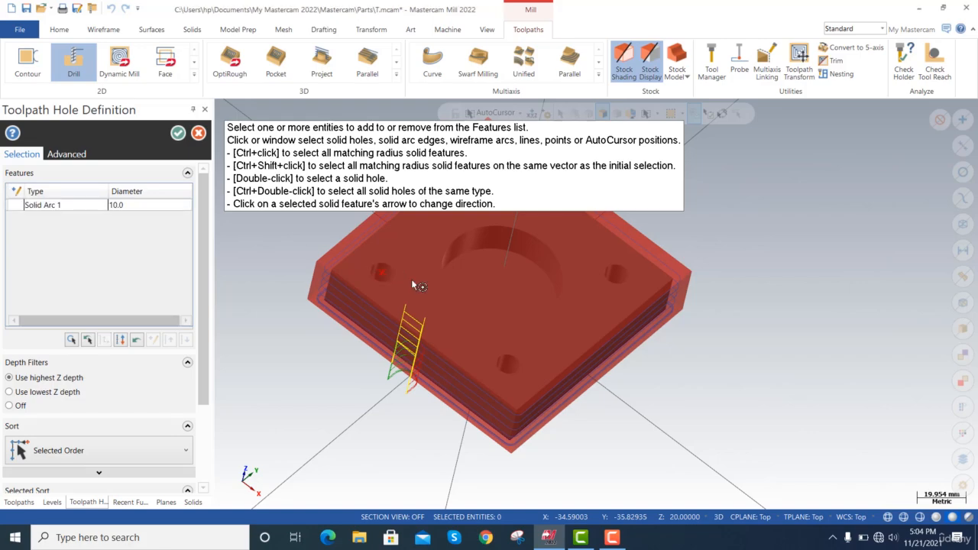
{"action": "left_click", "coordinate": [516, 356]}
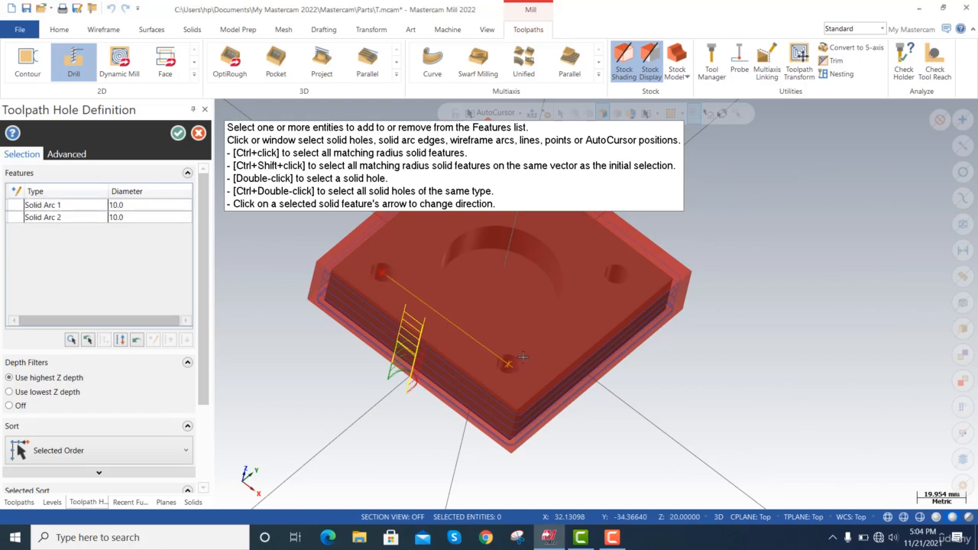
{"action": "left_click", "coordinate": [621, 285]}
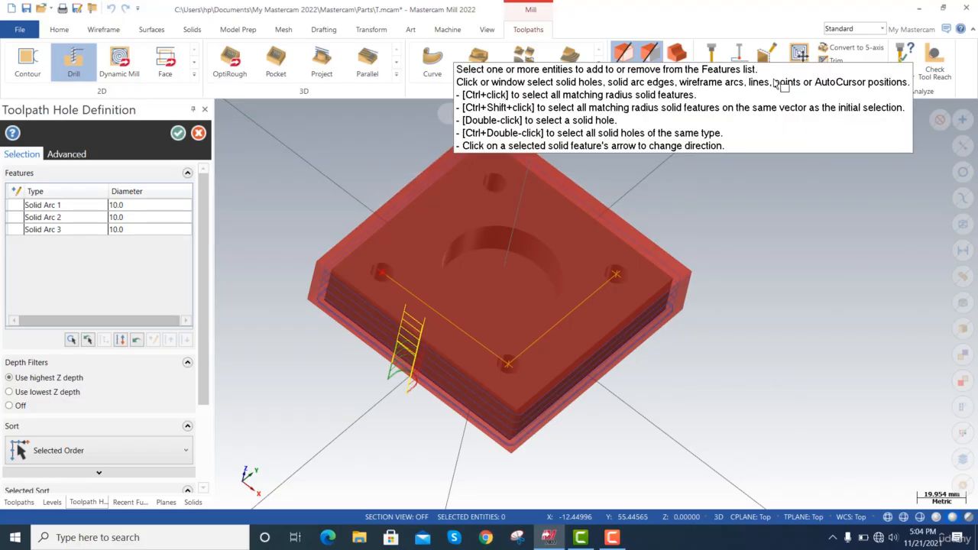
{"action": "left_click", "coordinate": [498, 195]}
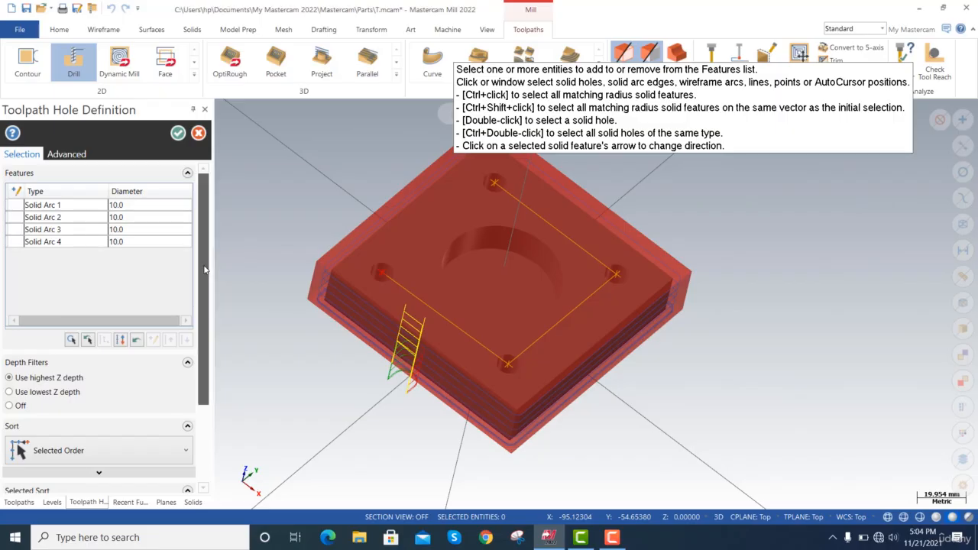
{"action": "left_click_drag", "start_coordinate": [205, 269], "coordinate": [252, 178]}
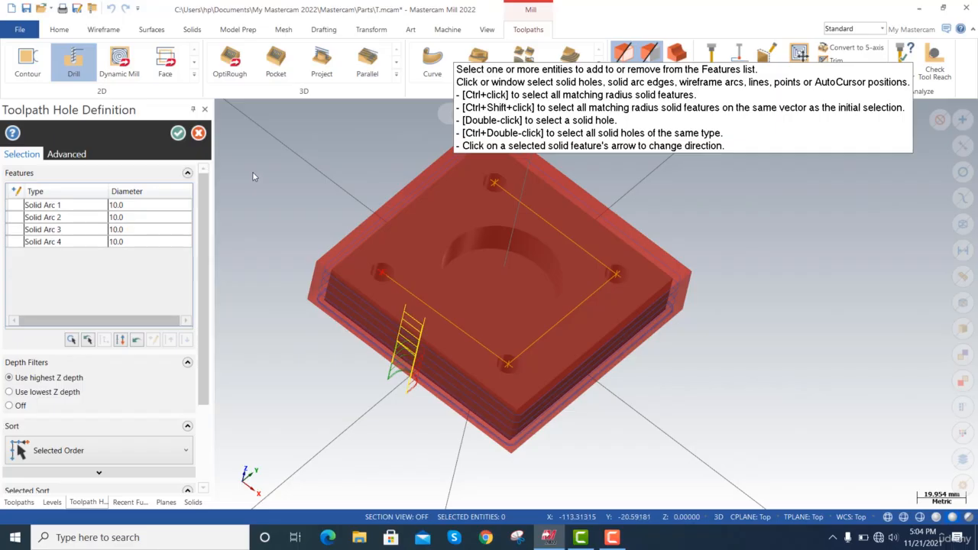
{"action": "left_click", "coordinate": [177, 133]}
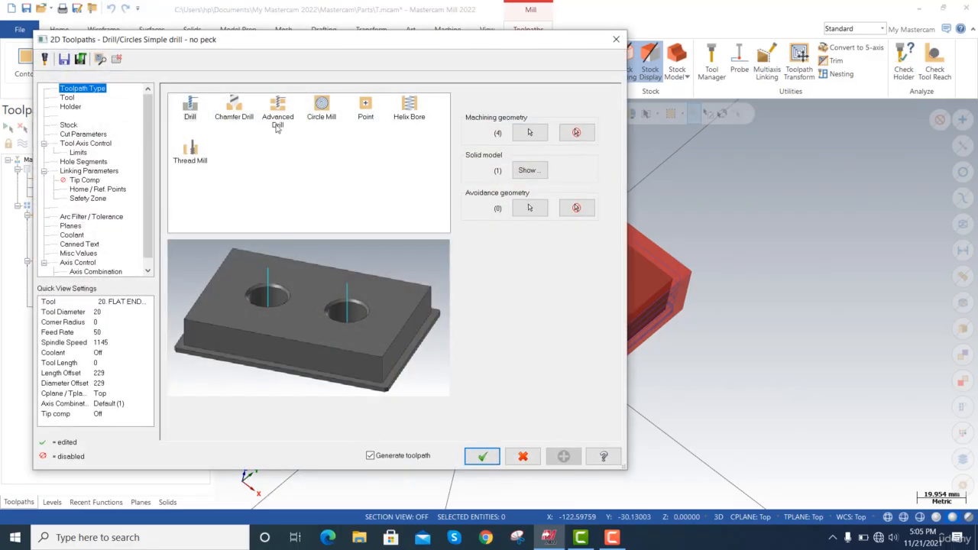
Filter the tool library for the drill toolpath to show only spot drills with a diameter equal to 10 mm.
{"action": "left_click", "coordinate": [67, 98]}
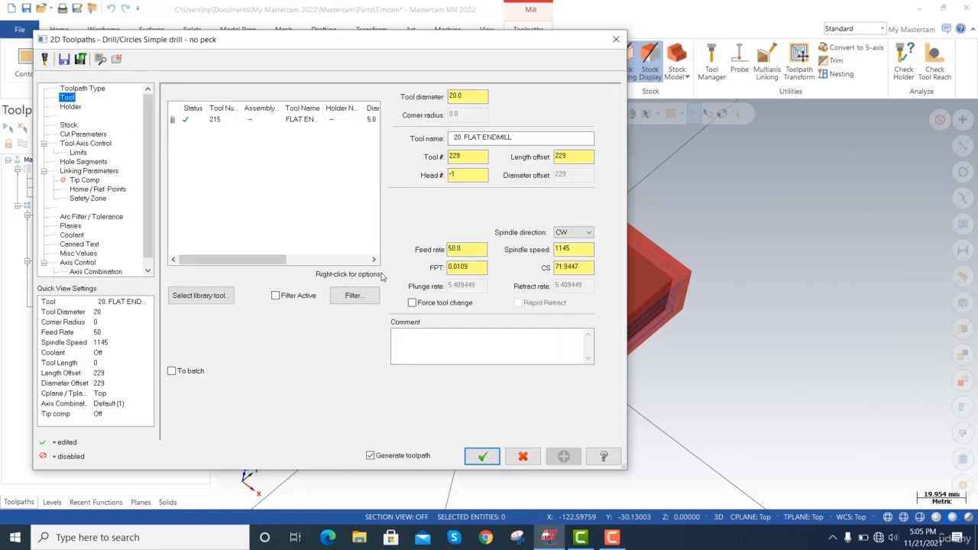
{"action": "left_click", "coordinate": [197, 298]}
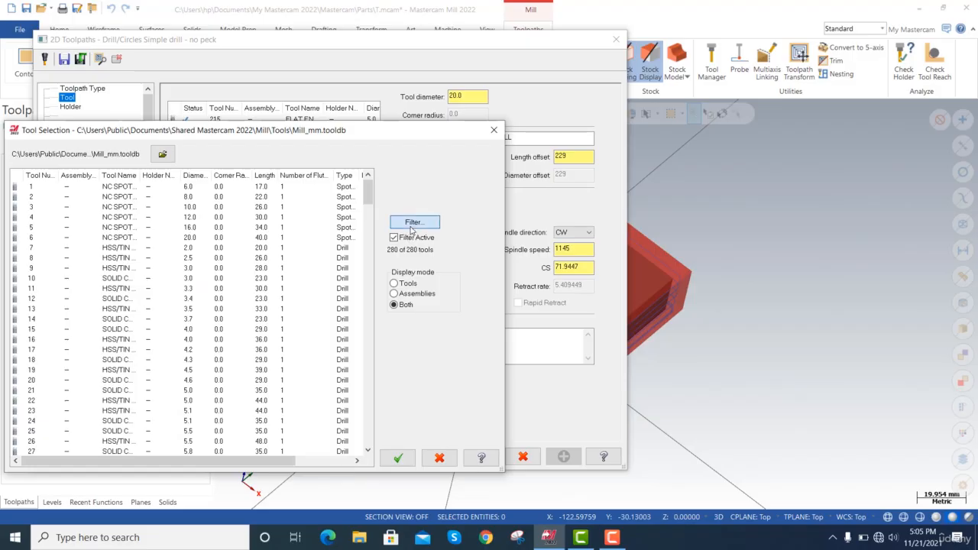
{"action": "left_click", "coordinate": [413, 223]}
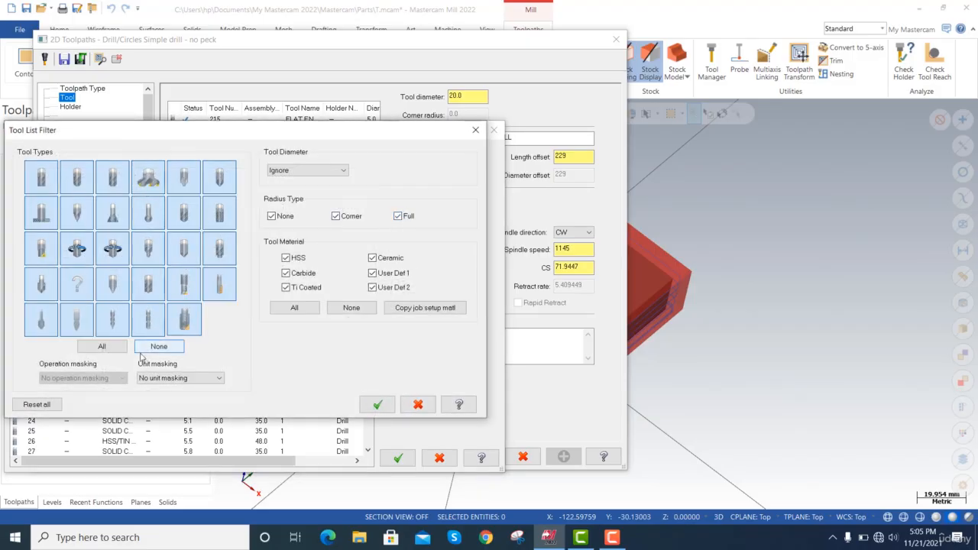
{"action": "left_click", "coordinate": [159, 346]}
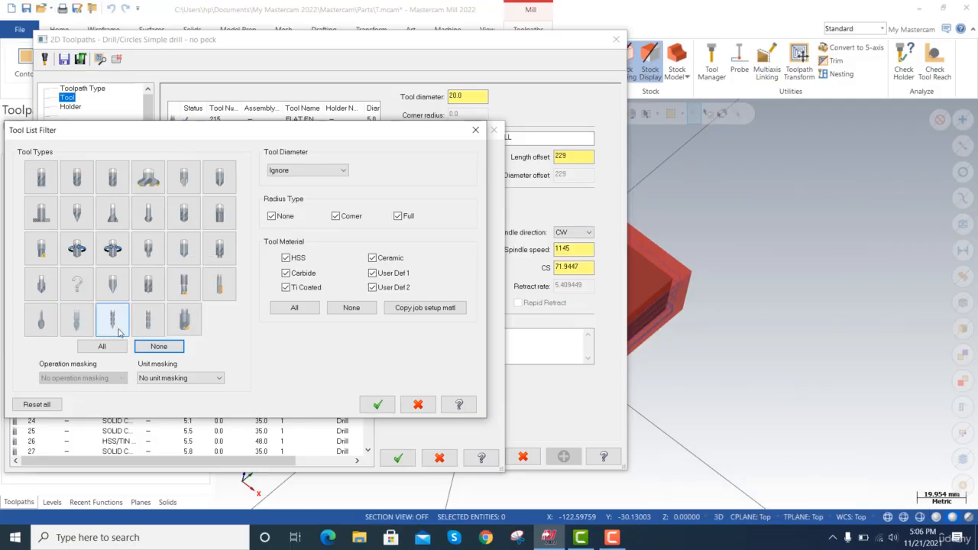
{"action": "left_click", "coordinate": [186, 256]}
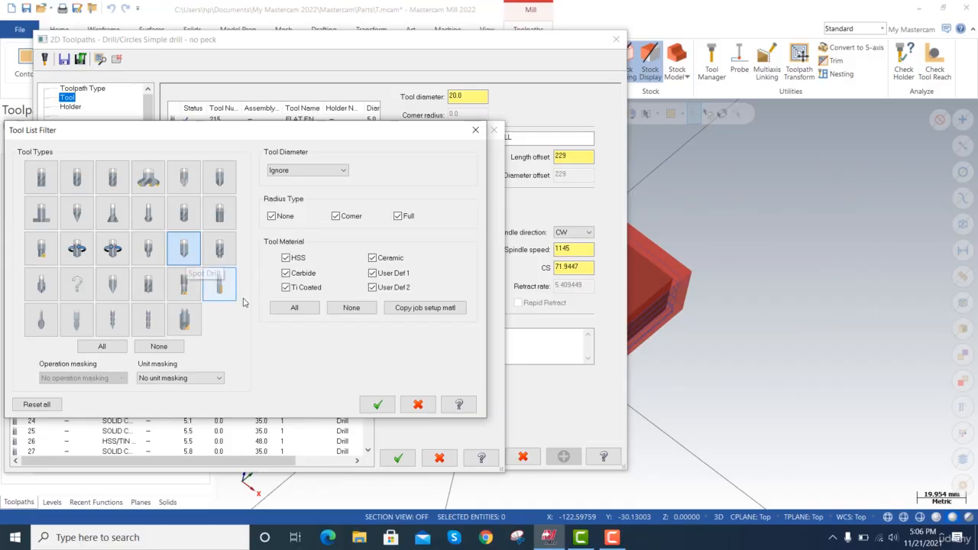
{"action": "left_click", "coordinate": [326, 175]}
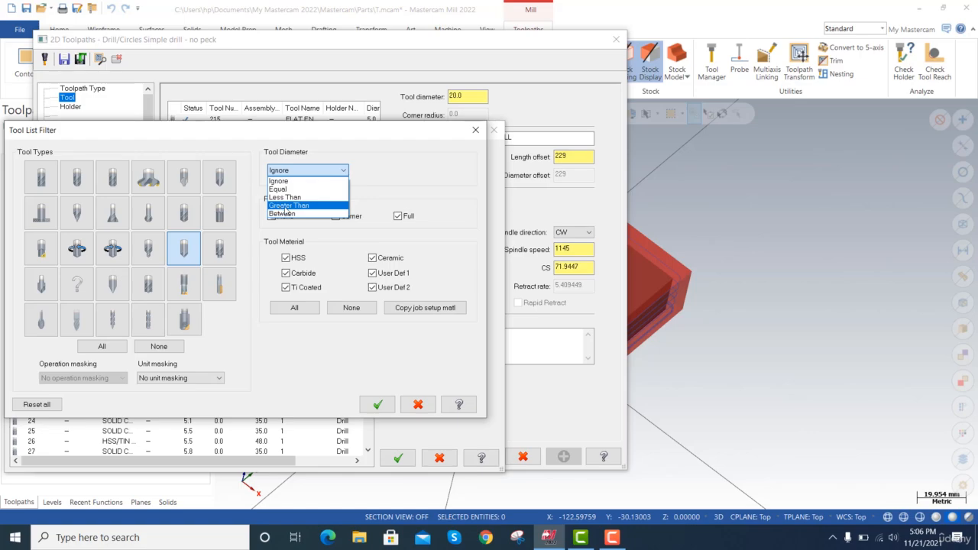
{"action": "left_click", "coordinate": [295, 189]}
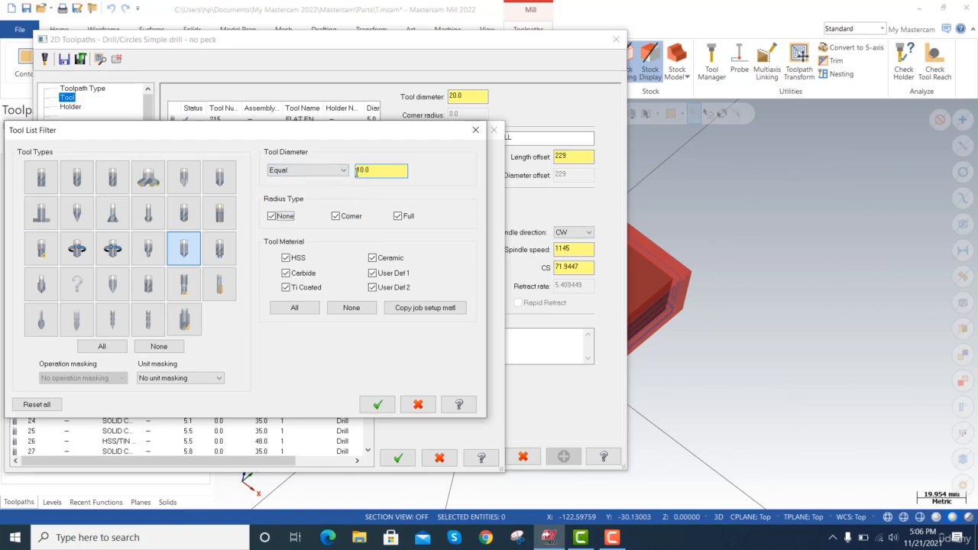
{"action": "left_click", "coordinate": [378, 404]}
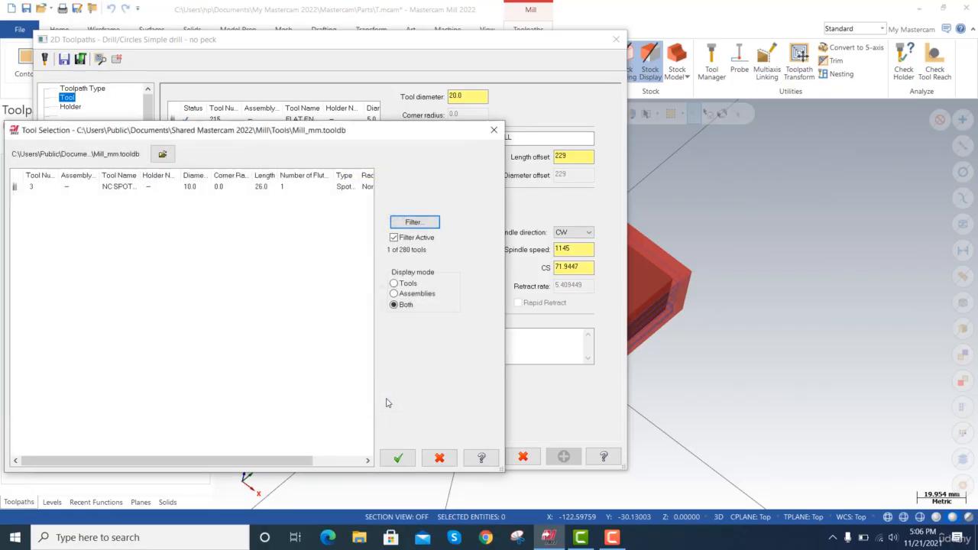
Assign the NC SPOT DRILL - 10 tool to the drill toolpath and generate it.
{"action": "left_click", "coordinate": [177, 187]}
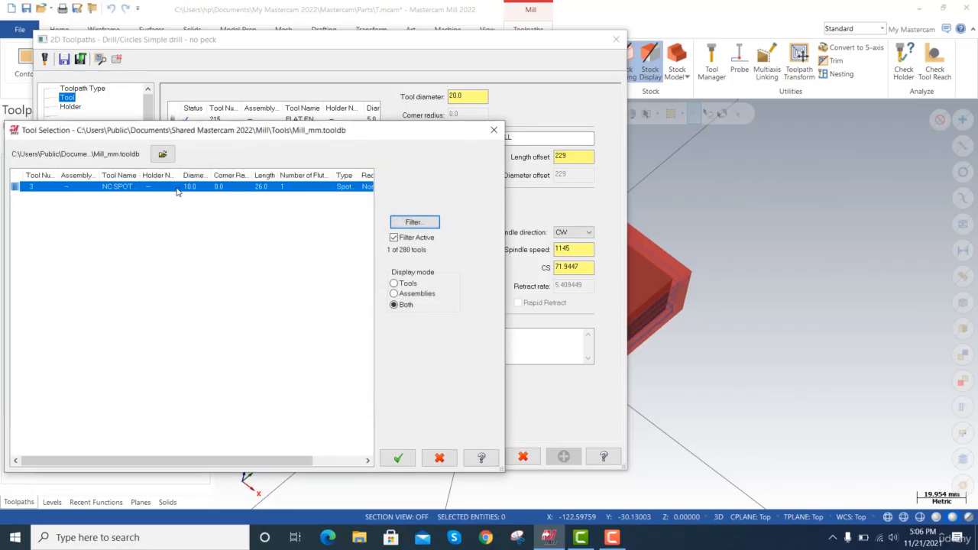
{"action": "left_click", "coordinate": [398, 458]}
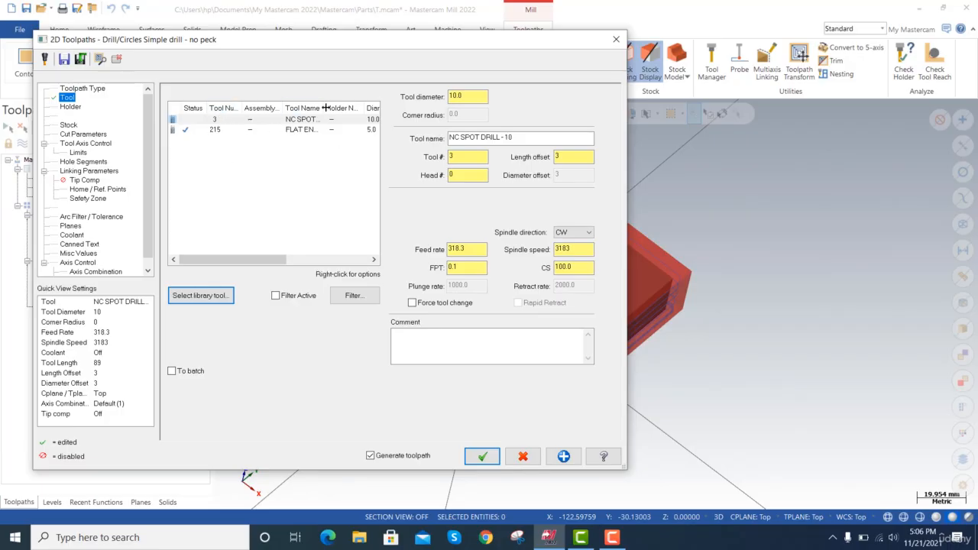
{"action": "left_click_drag", "start_coordinate": [323, 108], "coordinate": [359, 108]}
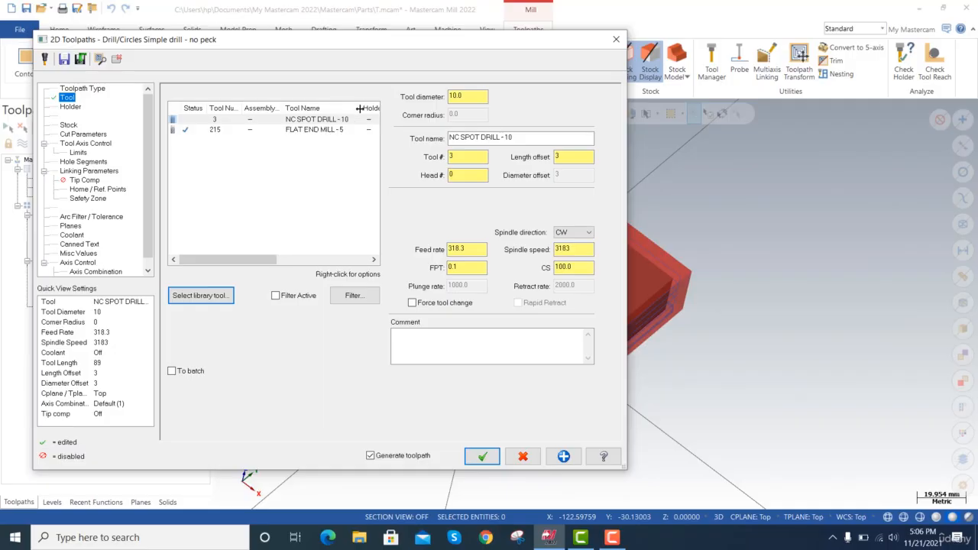
{"action": "left_click", "coordinate": [325, 121]}
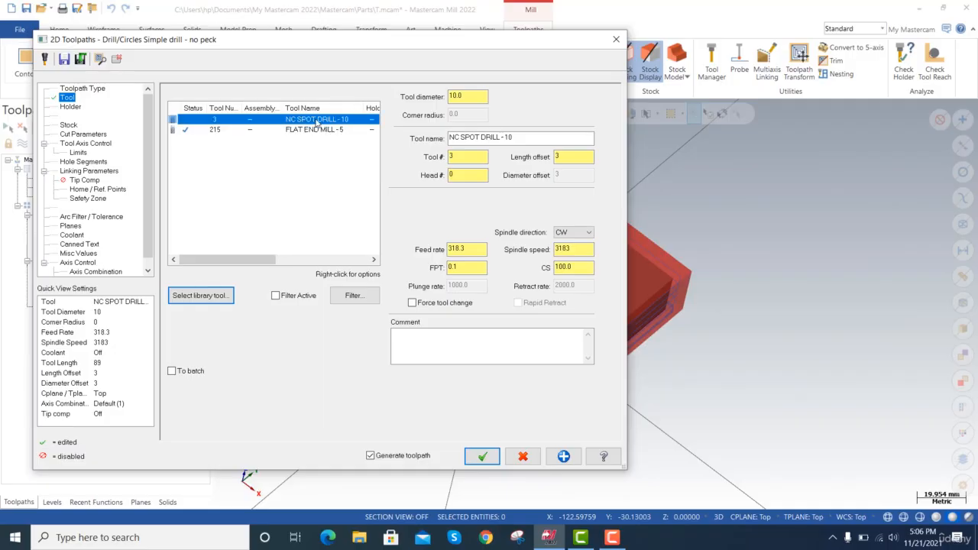
{"action": "left_click", "coordinate": [482, 457]}
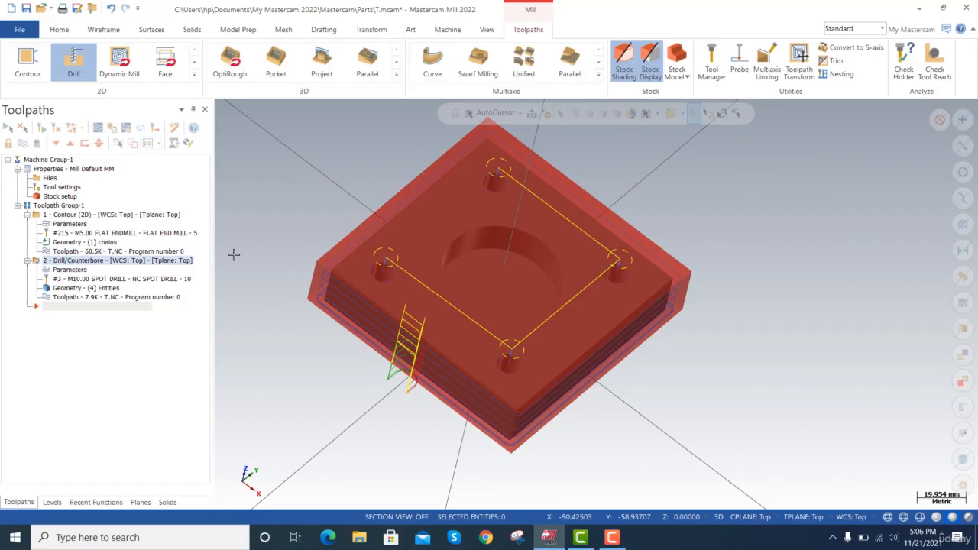
Backplot the drill toolpath and examine the tool's motion over the four corner holes from a lower side view.
{"action": "left_click", "coordinate": [109, 297]}
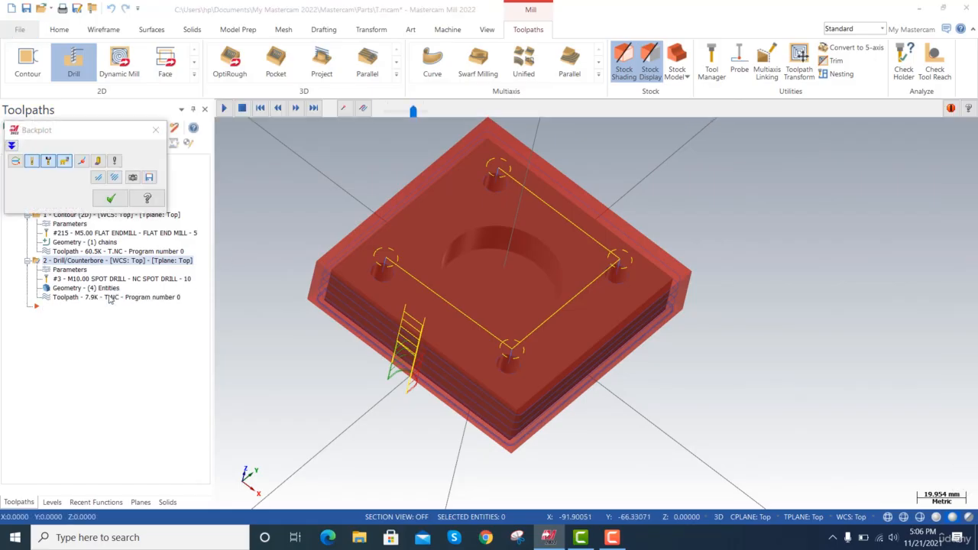
{"action": "left_click", "coordinate": [224, 108]}
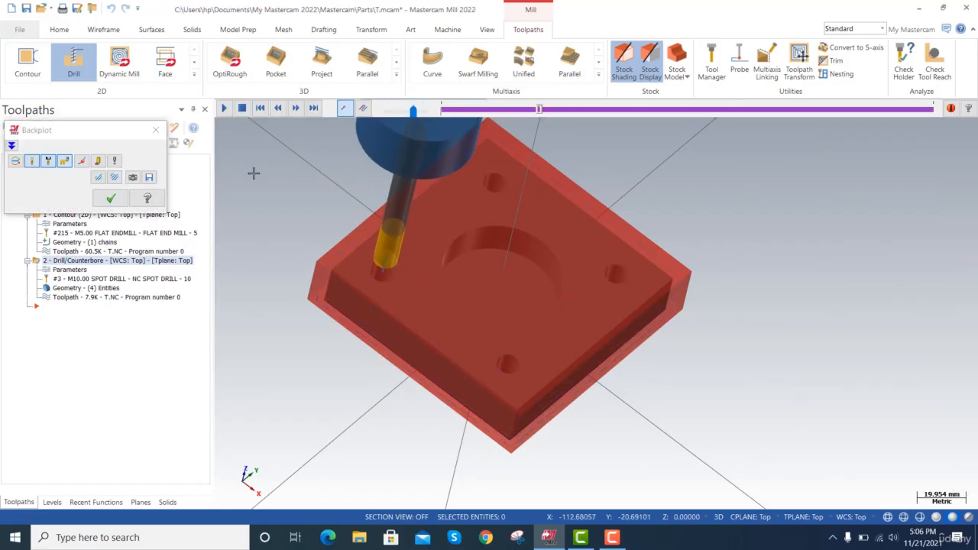
{"action": "key", "text": "alt+Up"}
{"action": "key", "text": "alt+Up"}
{"action": "key", "text": "alt+Up"}
{"action": "key", "text": "alt+Up"}
{"action": "key", "text": "alt+Up"}
{"action": "key", "text": "alt+Up"}
{"action": "key", "text": "alt+Up"}
{"action": "key", "text": "alt+Up"}
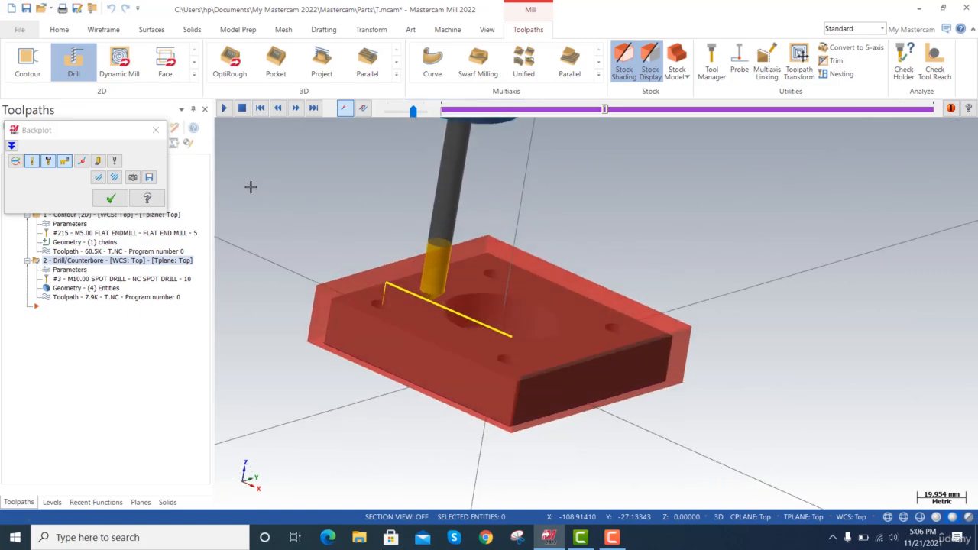
{"action": "key", "text": "alt+Down"}
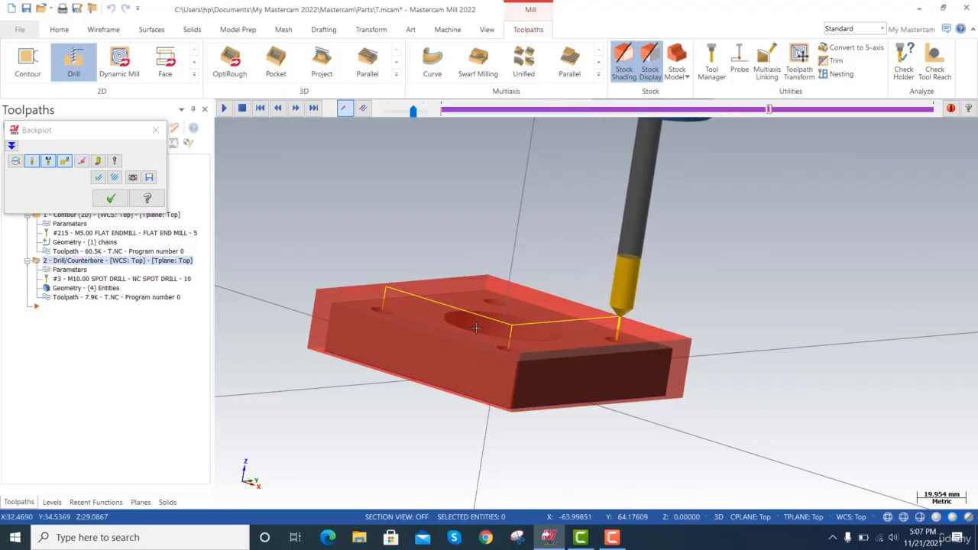
{"action": "left_click", "coordinate": [111, 198]}
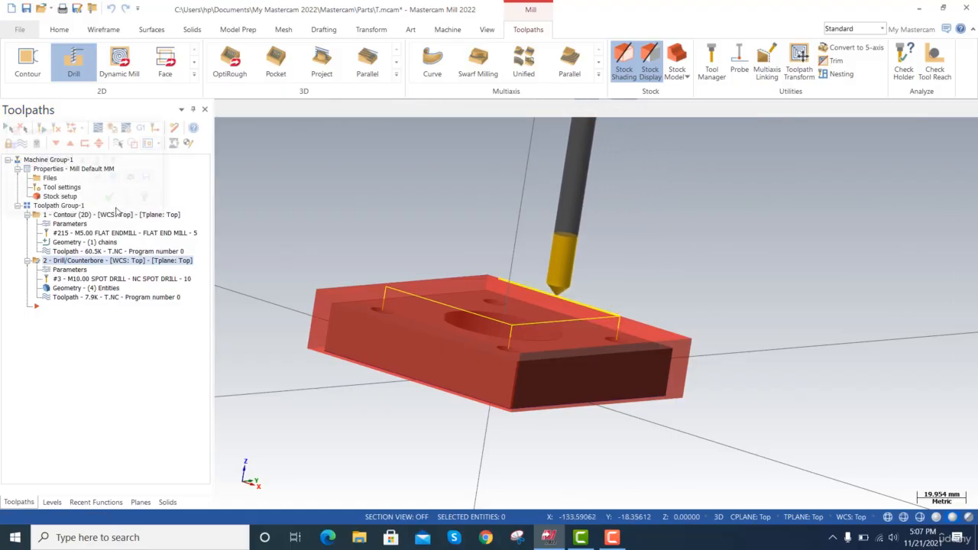
Set the drill toolpath's incremental depth to 3.0 in its linking parameters.
{"action": "left_click", "coordinate": [70, 270]}
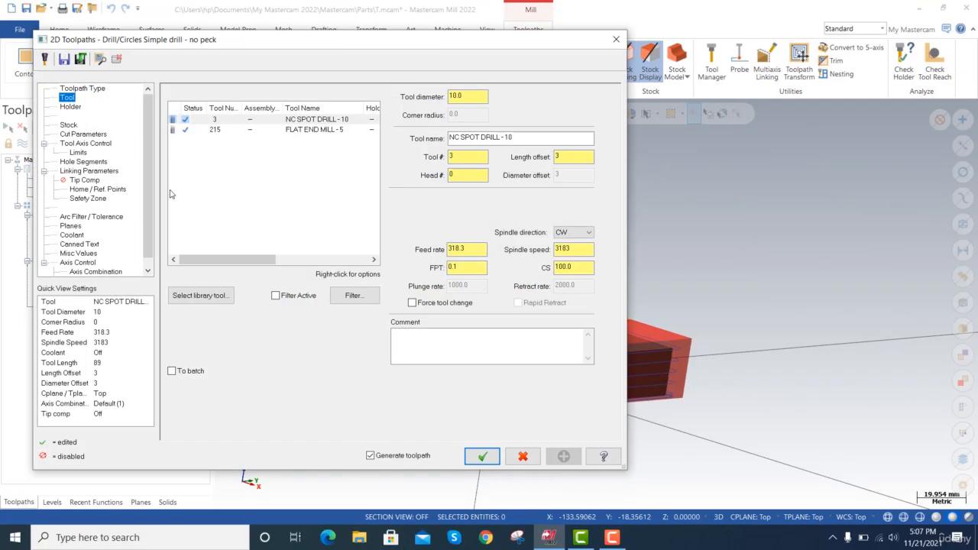
{"action": "left_click", "coordinate": [82, 134]}
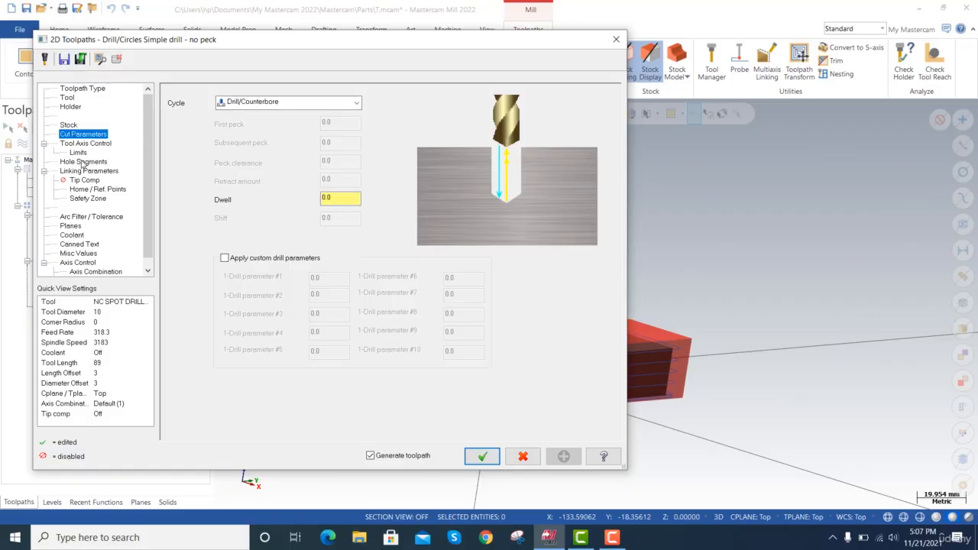
{"action": "left_click", "coordinate": [83, 161]}
{"action": "left_click", "coordinate": [88, 171]}
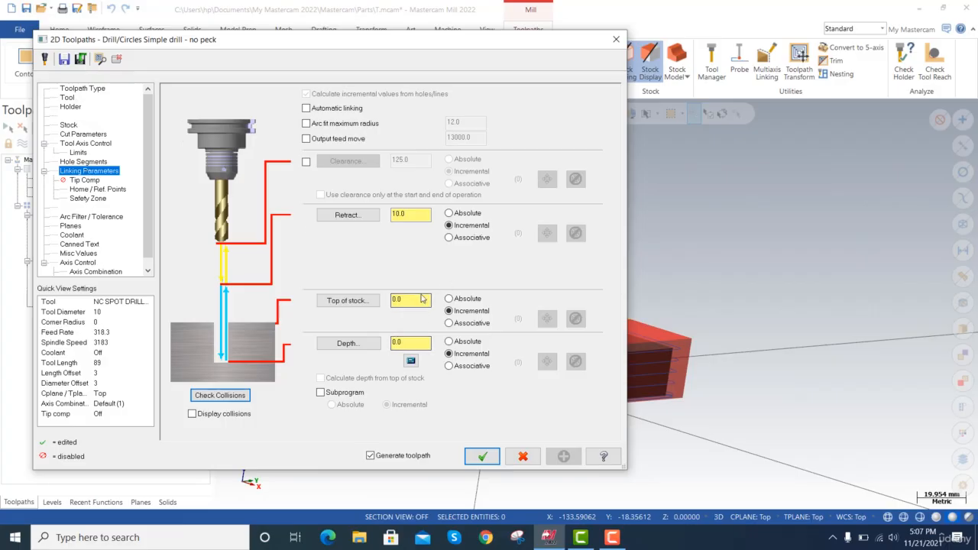
{"action": "left_click", "coordinate": [346, 343]}
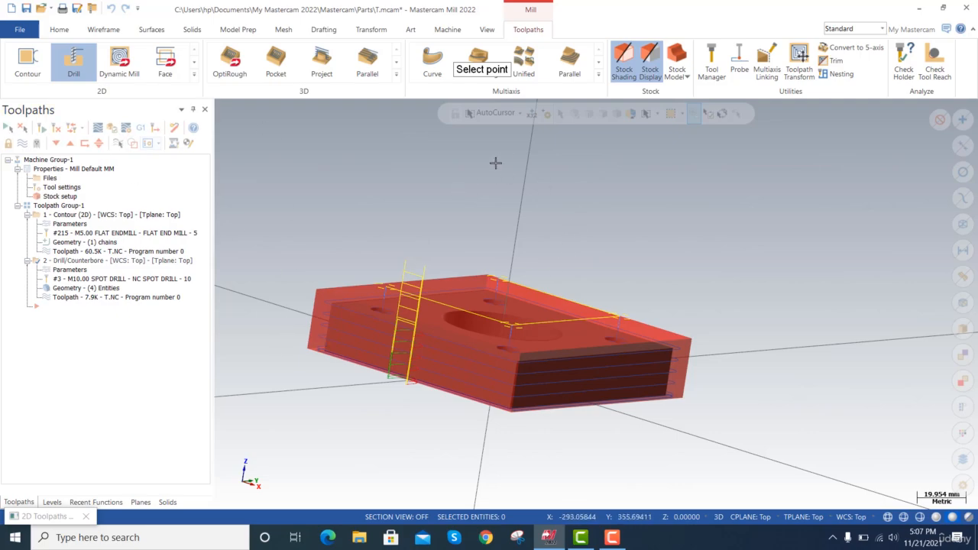
{"action": "left_click", "coordinate": [451, 254]}
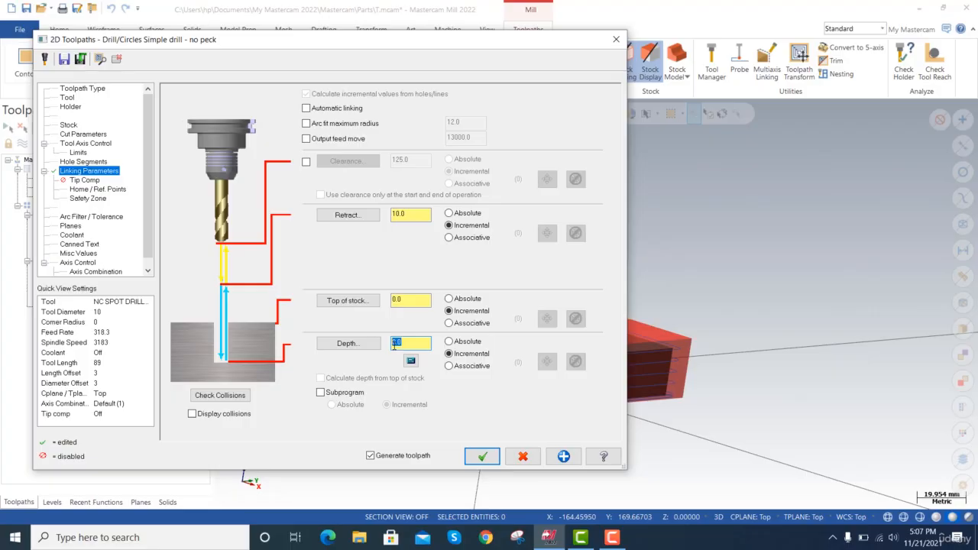
{"action": "key", "text": "Tab"}
Switch the drill toolpath's tip compensation on and off again, and accept the parameters.
{"action": "left_click", "coordinate": [85, 179]}
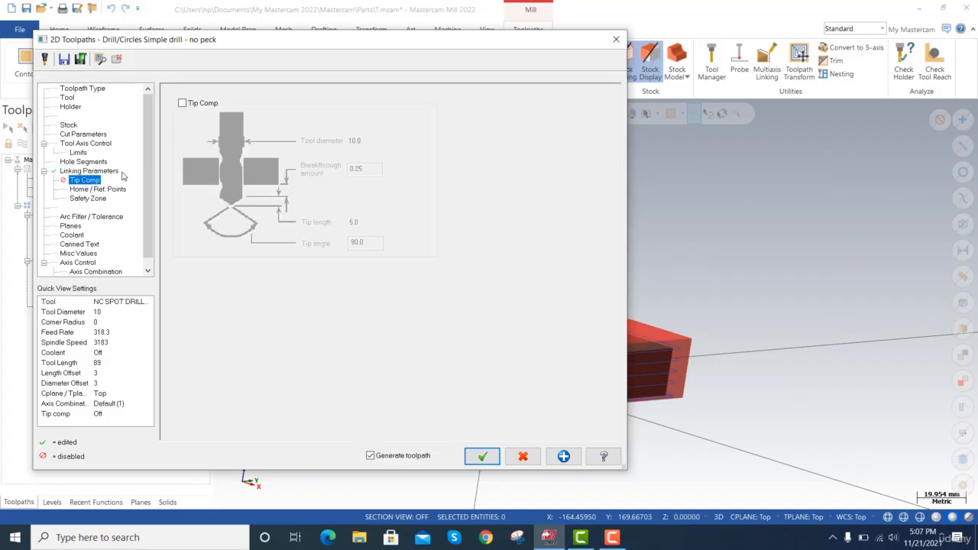
{"action": "left_click", "coordinate": [182, 103]}
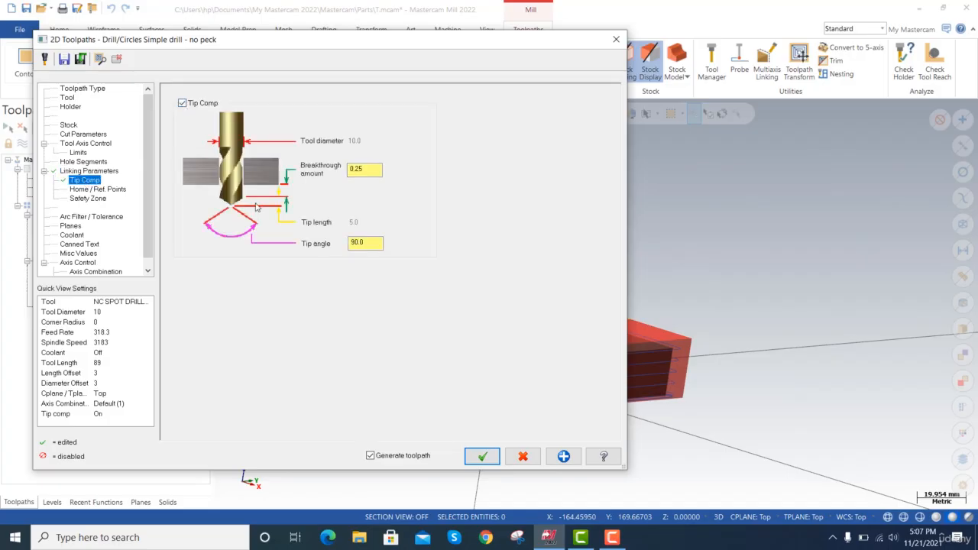
{"action": "left_click", "coordinate": [182, 103]}
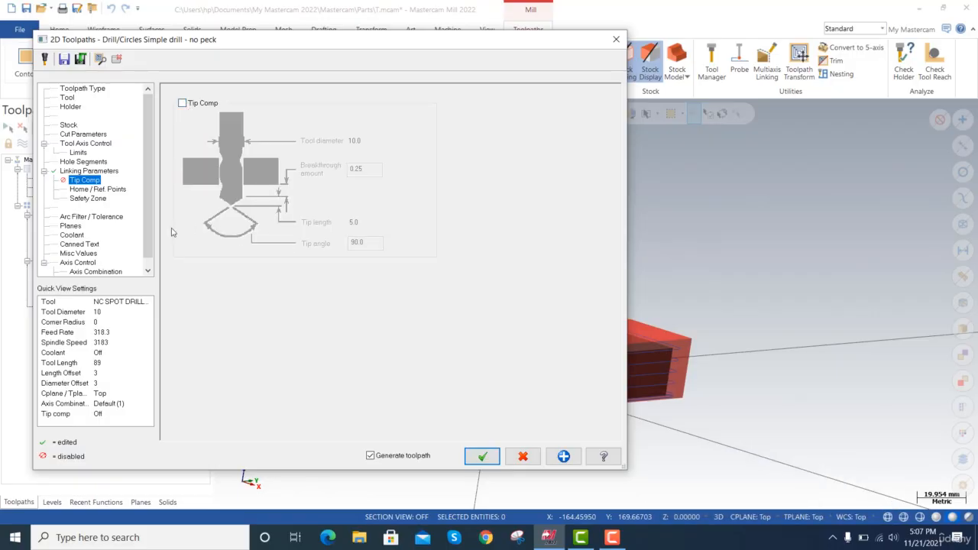
{"action": "left_click", "coordinate": [484, 456]}
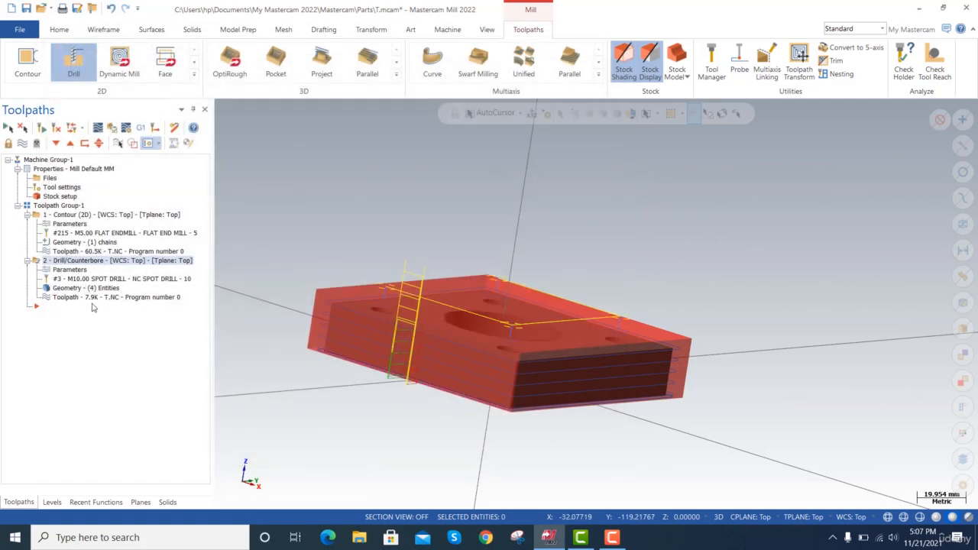
Backplot the regenerated drill toolpath to check how deep the spot drill moves into the corner holes.
{"action": "left_click", "coordinate": [90, 299]}
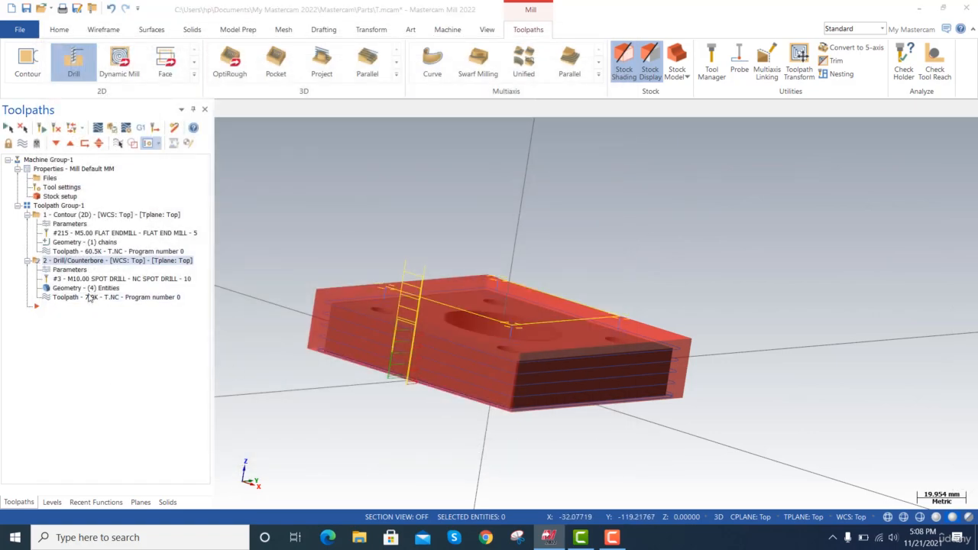
{"action": "left_click", "coordinate": [225, 109]}
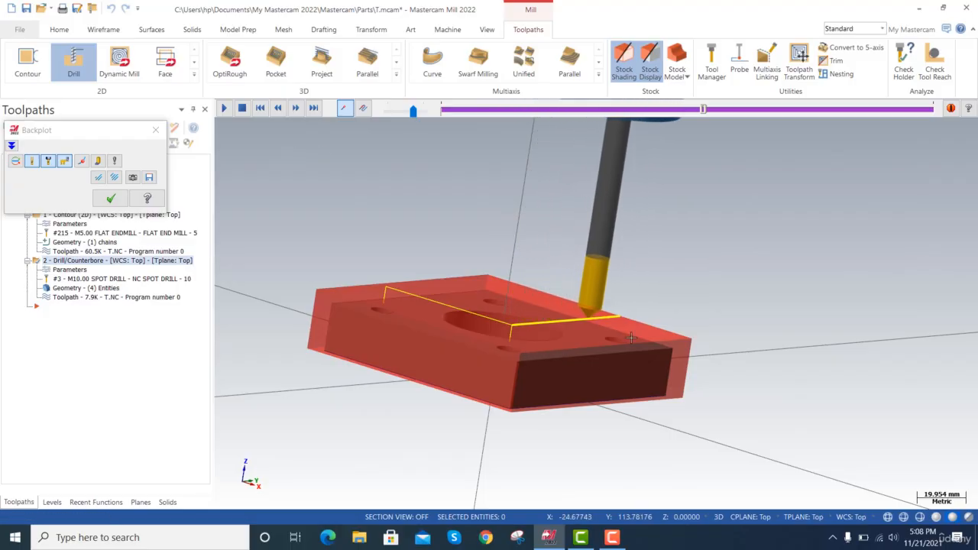
{"action": "left_click", "coordinate": [156, 131]}
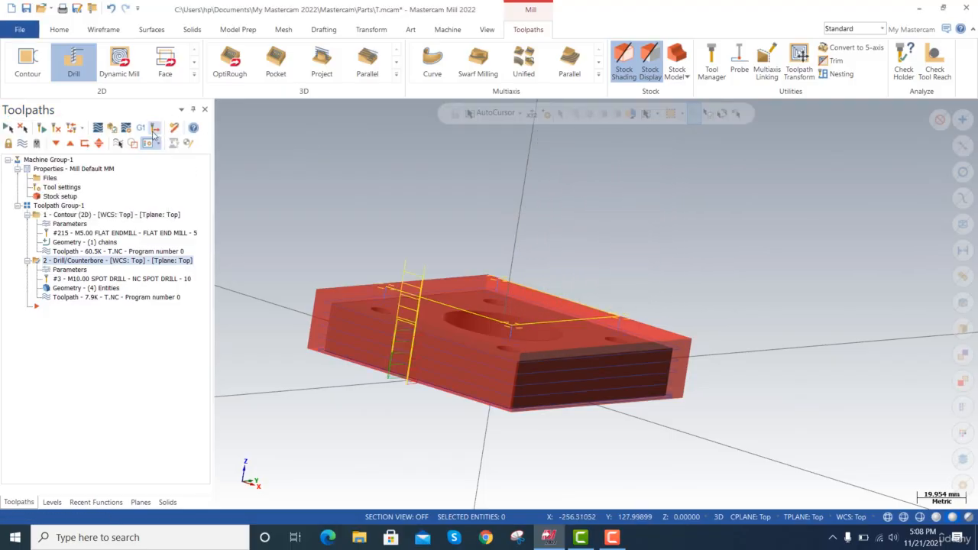
Set the drill toolpath's incremental depth to -3.0 and regenerate the toolpath.
{"action": "left_click", "coordinate": [76, 269]}
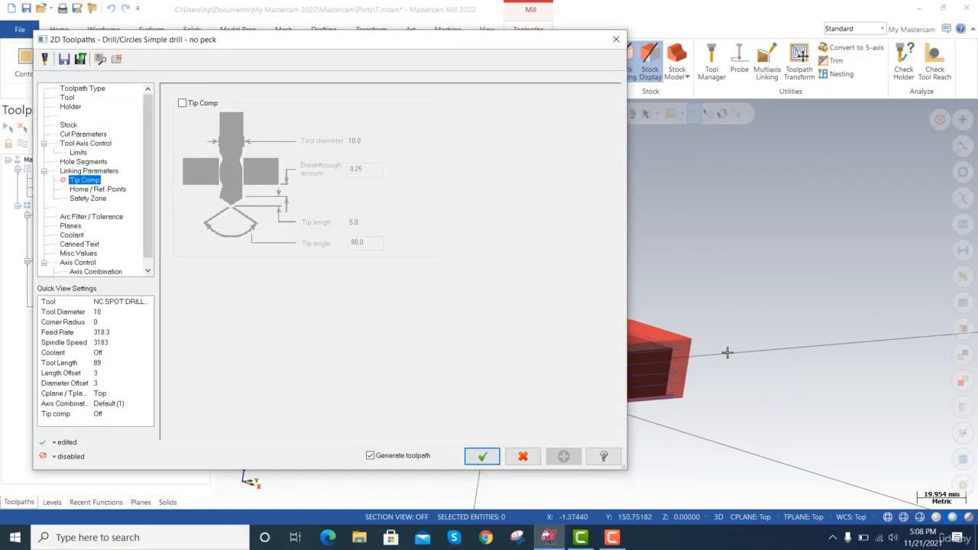
{"action": "left_click", "coordinate": [86, 171]}
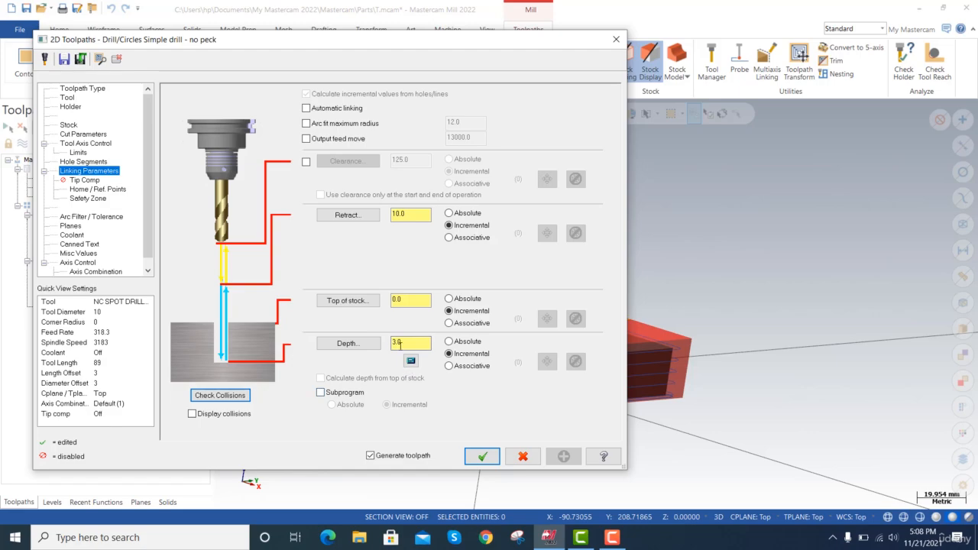
{"action": "left_click", "coordinate": [400, 343]}
{"action": "key", "text": "Return"}
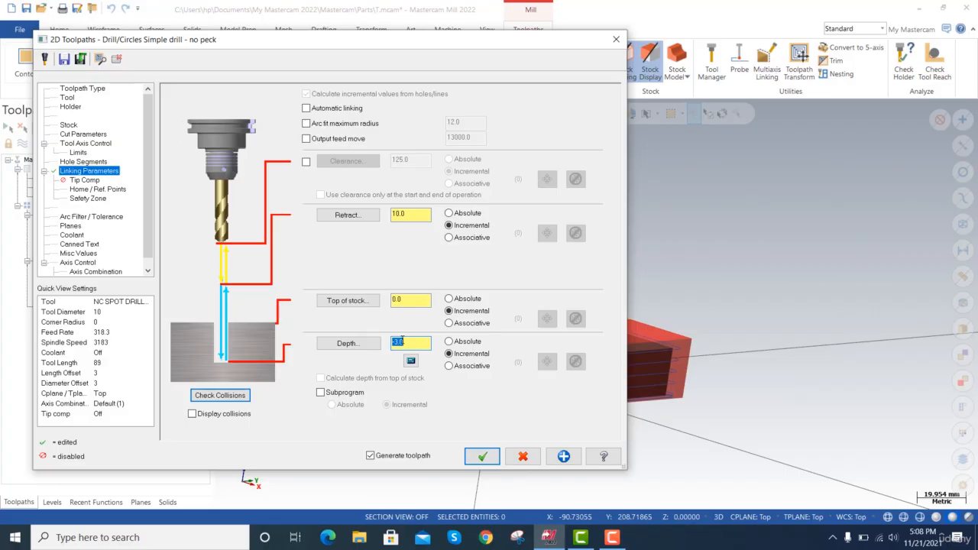
{"action": "left_click", "coordinate": [482, 456]}
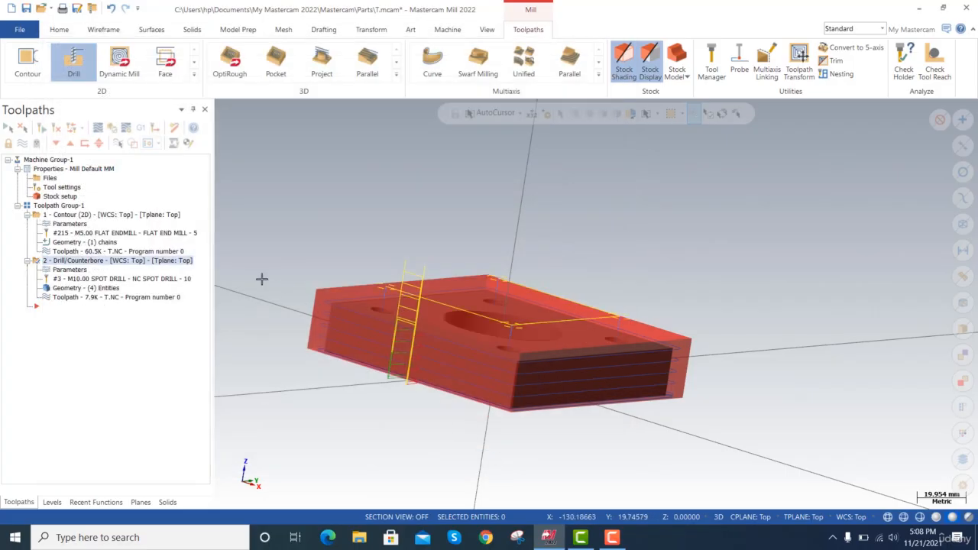
Backplot the spot-drill toolpath to check how it moves over the four corner holes.
{"action": "left_click", "coordinate": [88, 298]}
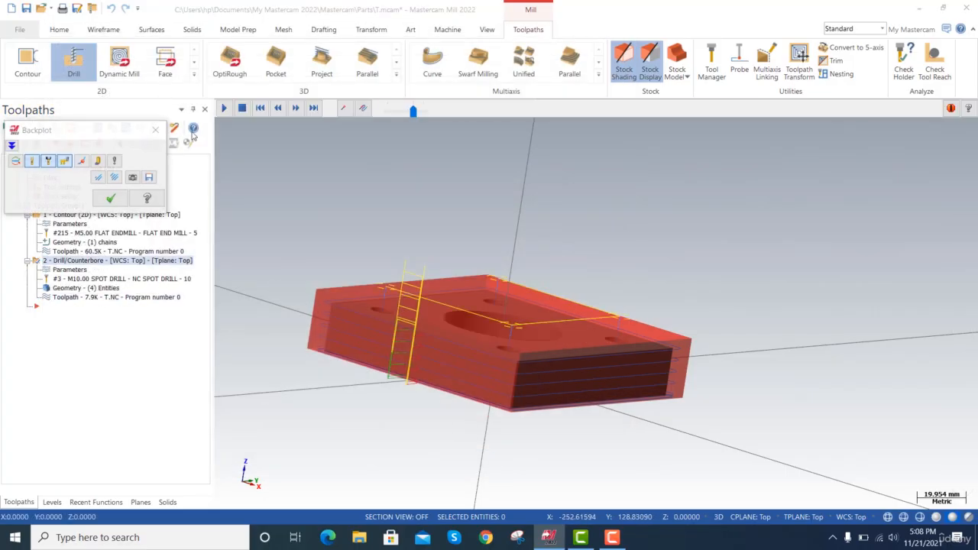
{"action": "left_click", "coordinate": [225, 109]}
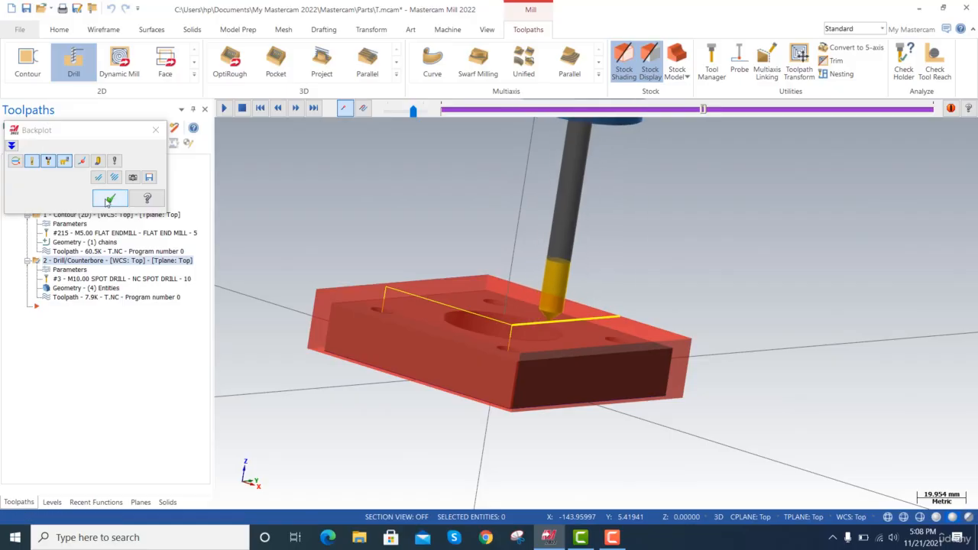
{"action": "left_click", "coordinate": [110, 200]}
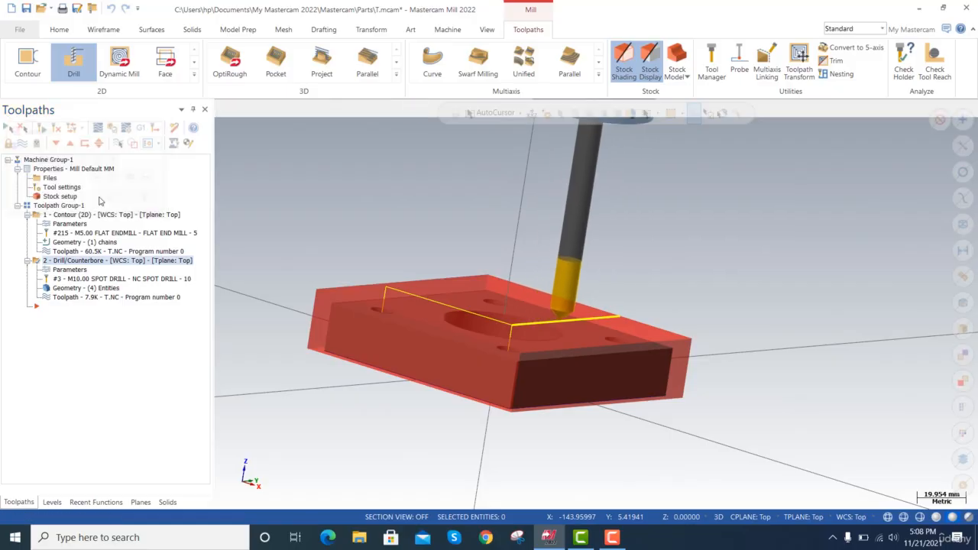
Start a new drill toolpath and select the four 10 mm corner holes on the plate's top face.
{"action": "left_click", "coordinate": [73, 62]}
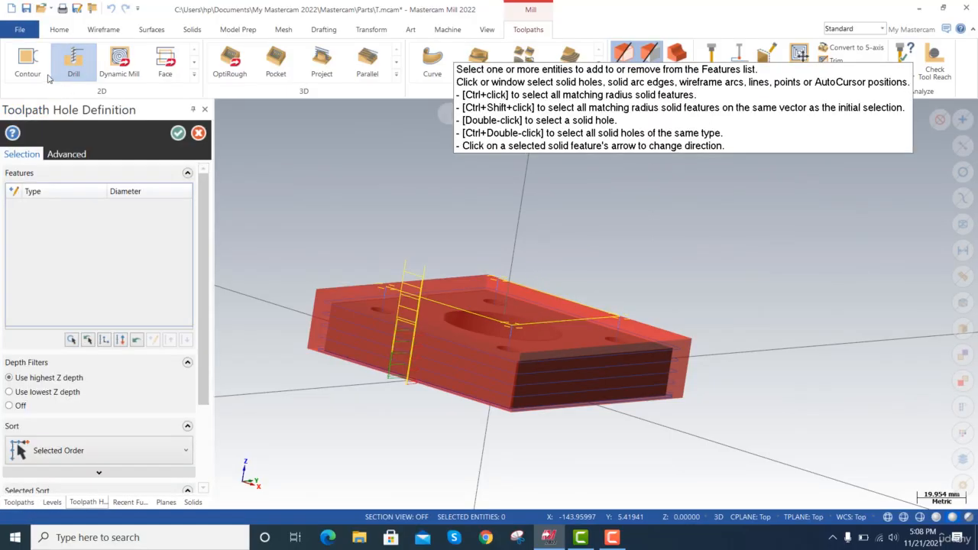
{"action": "left_click", "coordinate": [516, 352]}
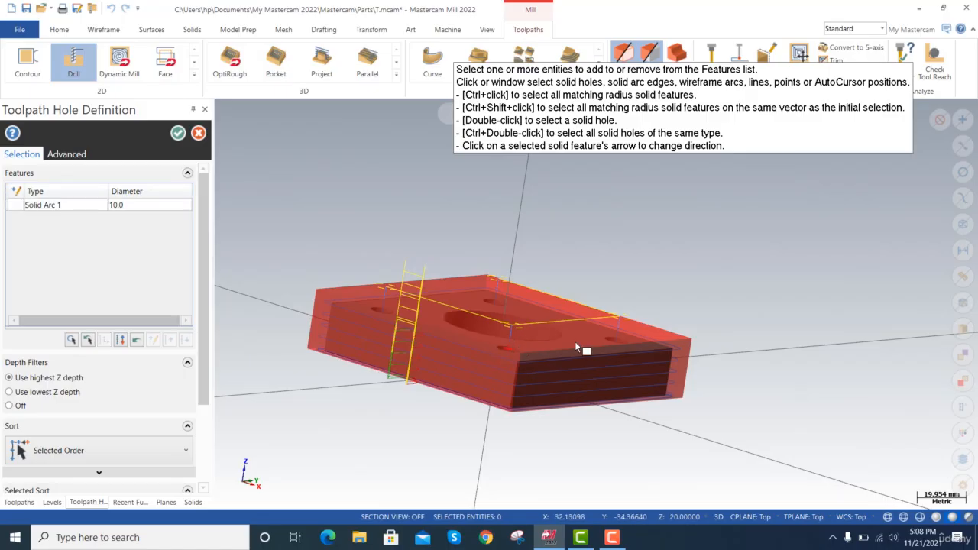
{"action": "left_click", "coordinate": [615, 339]}
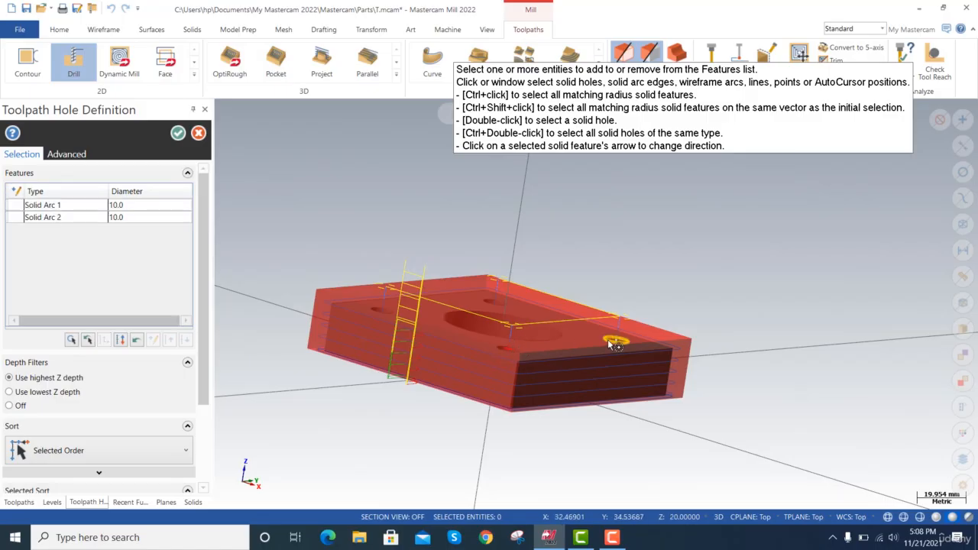
{"action": "left_click", "coordinate": [496, 304]}
{"action": "left_click", "coordinate": [391, 313]}
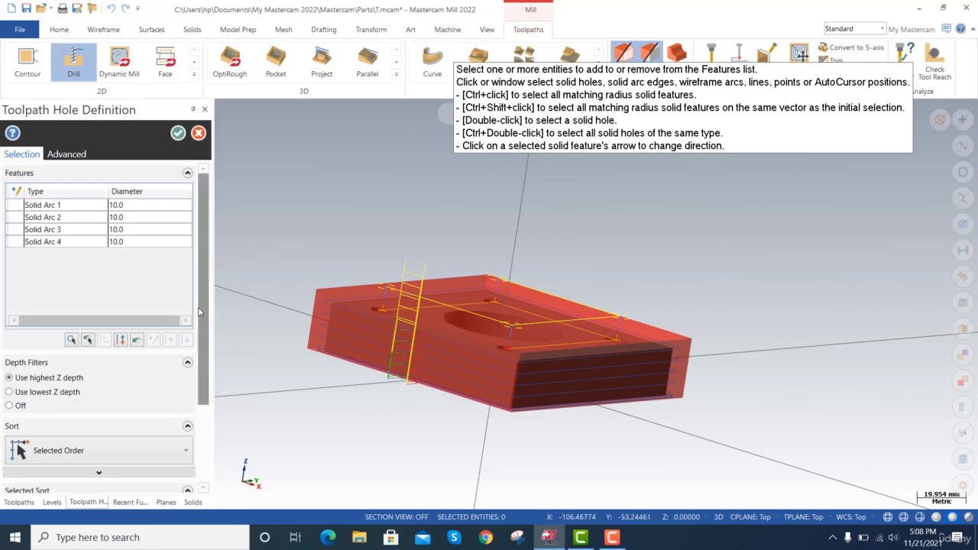
Review the sort options of the hole definition and accept the four selected holes.
{"action": "scroll", "coordinate": [210, 351], "scroll_direction": "down", "scroll_amount": 3}
{"action": "scroll", "coordinate": [212, 375], "scroll_direction": "down", "scroll_amount": 1}
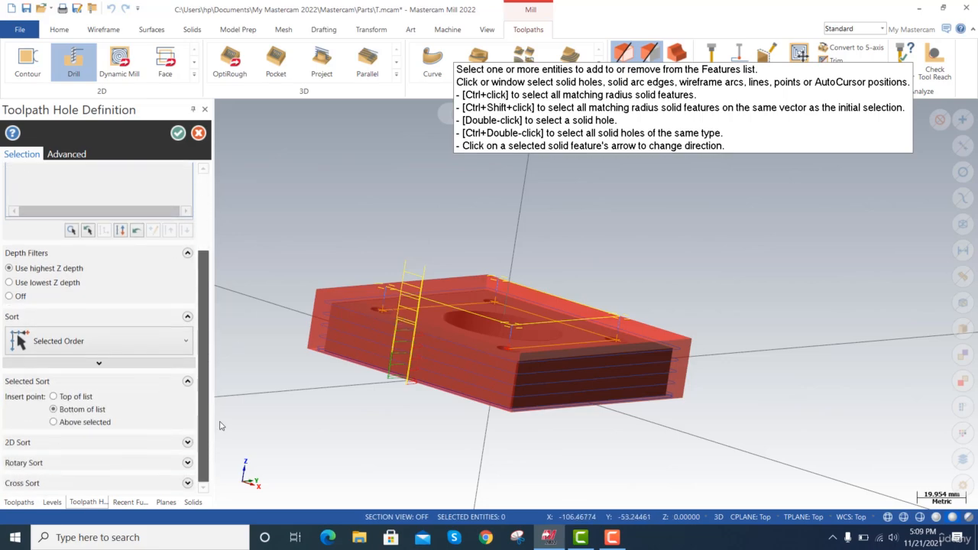
{"action": "left_click", "coordinate": [115, 365]}
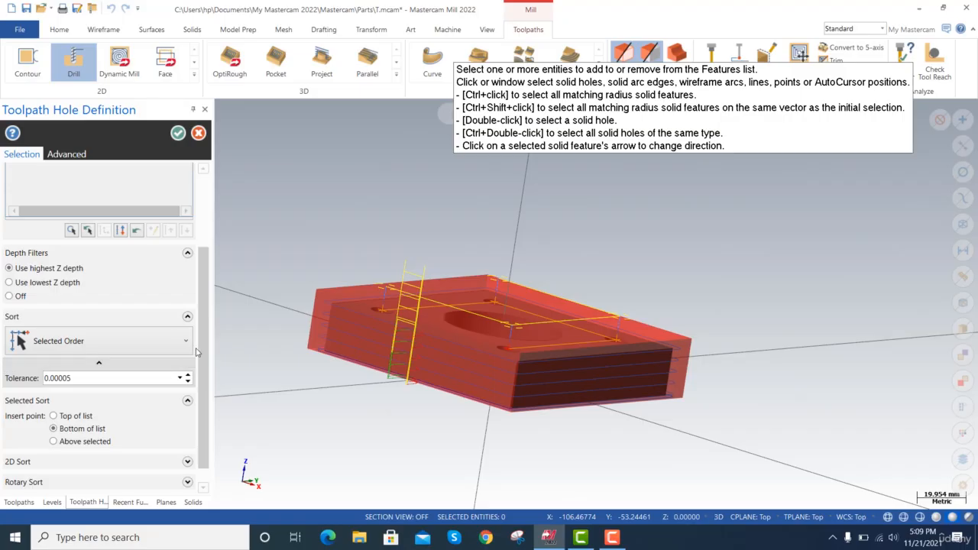
{"action": "left_click", "coordinate": [73, 416]}
{"action": "scroll", "coordinate": [204, 409], "scroll_direction": "down", "scroll_amount": 1}
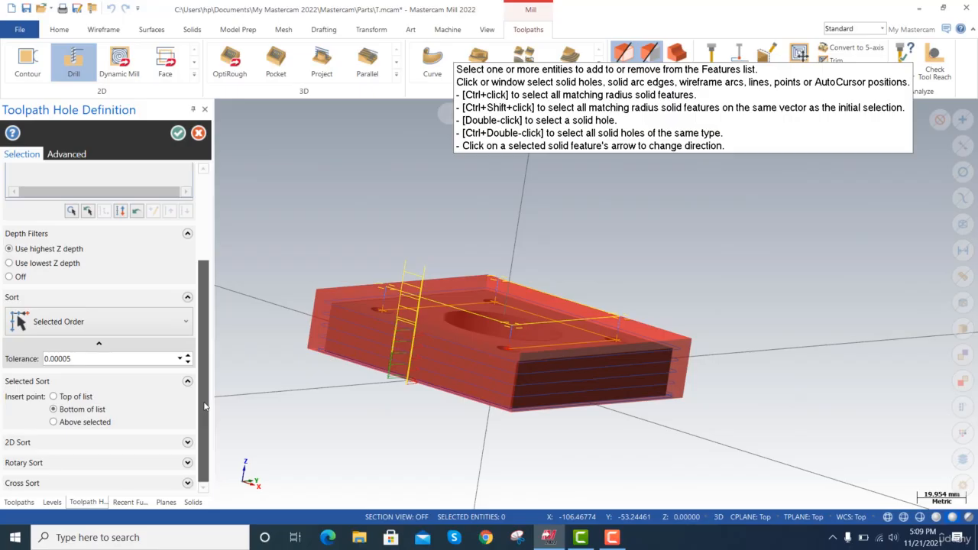
{"action": "scroll", "coordinate": [204, 406], "scroll_direction": "up", "scroll_amount": 5}
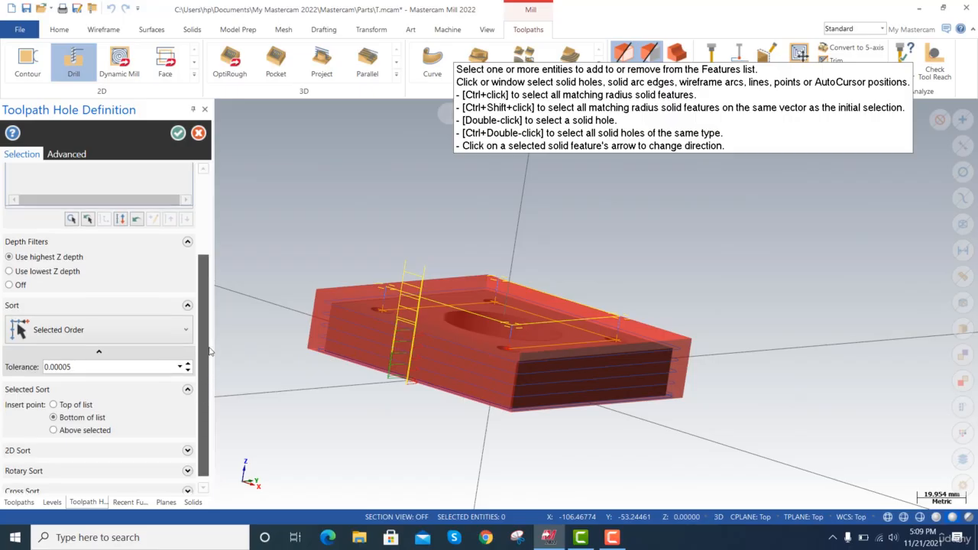
{"action": "left_click", "coordinate": [178, 133]}
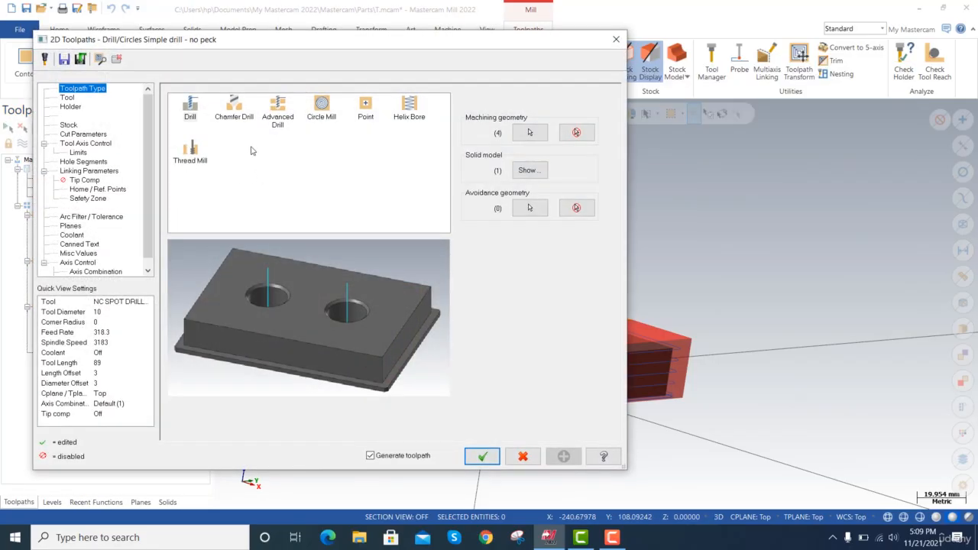
Filter the tool library for the new drill toolpath to drills with a diameter equal to 10.0.
{"action": "left_click", "coordinate": [81, 98]}
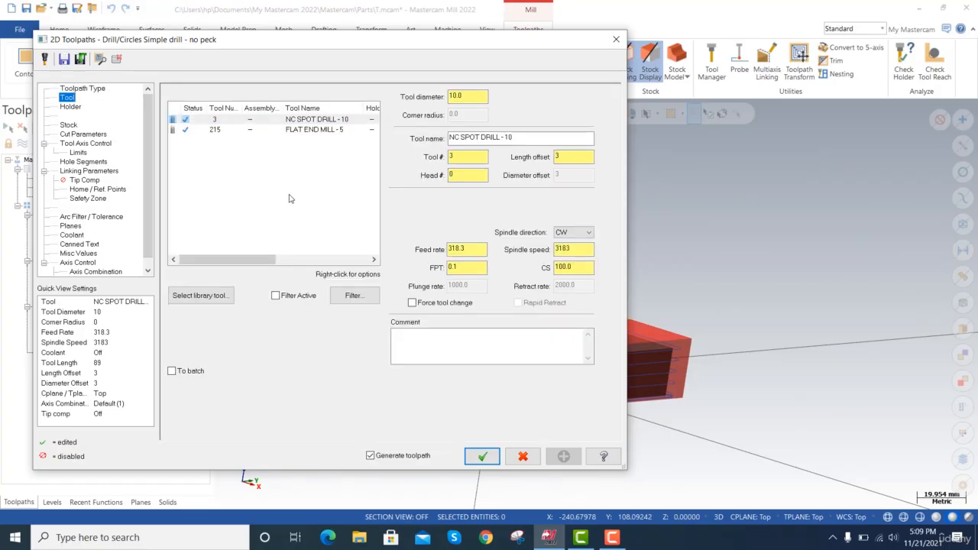
{"action": "left_click", "coordinate": [200, 295]}
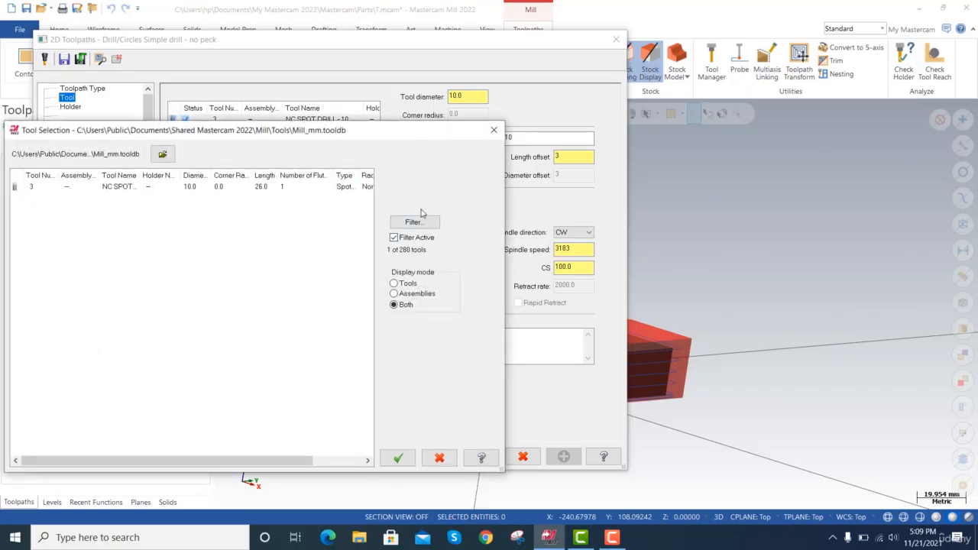
{"action": "left_click", "coordinate": [416, 221]}
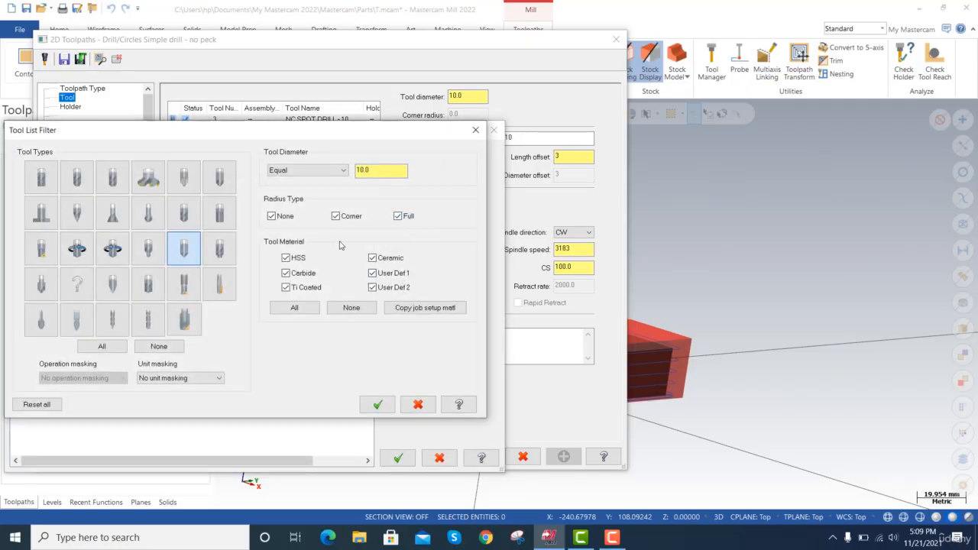
{"action": "left_click", "coordinate": [184, 256]}
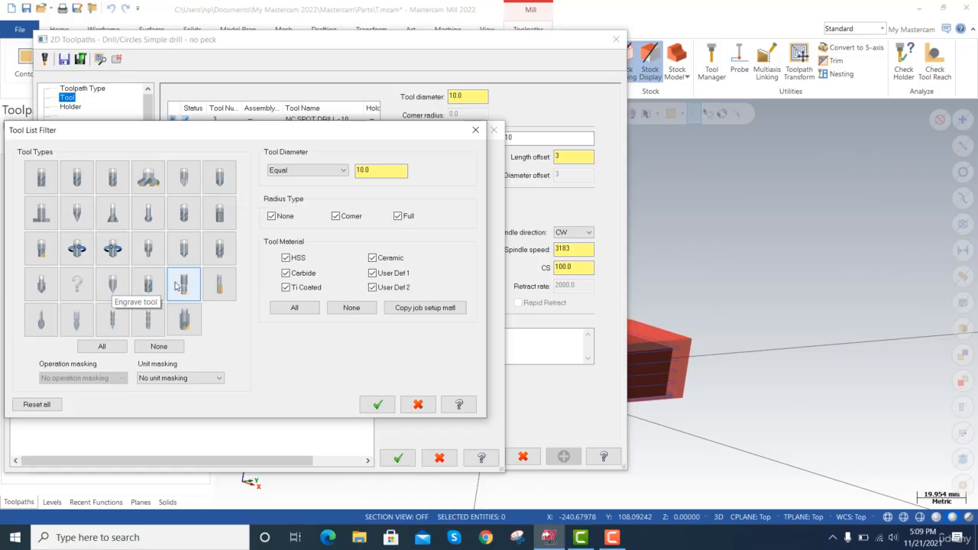
{"action": "left_click", "coordinate": [191, 221]}
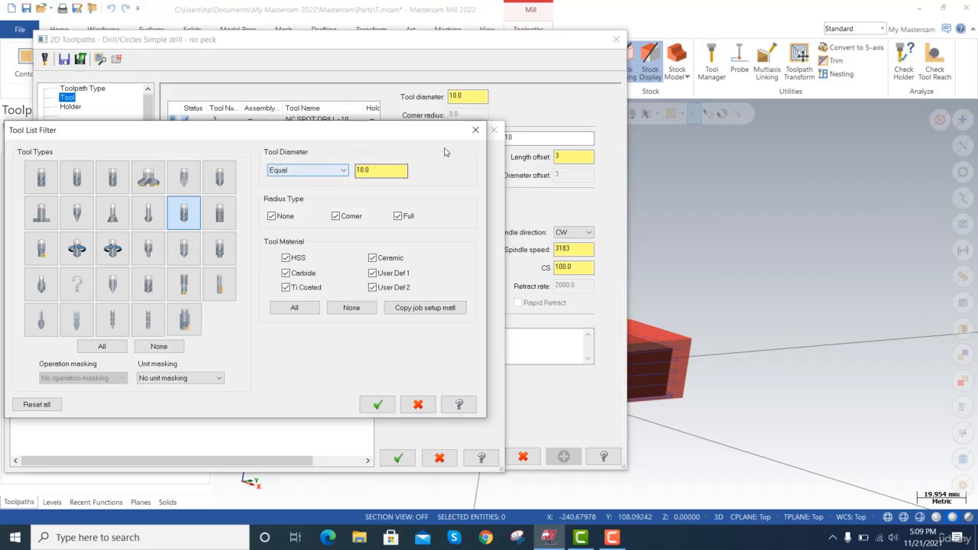
{"action": "left_click", "coordinate": [377, 404]}
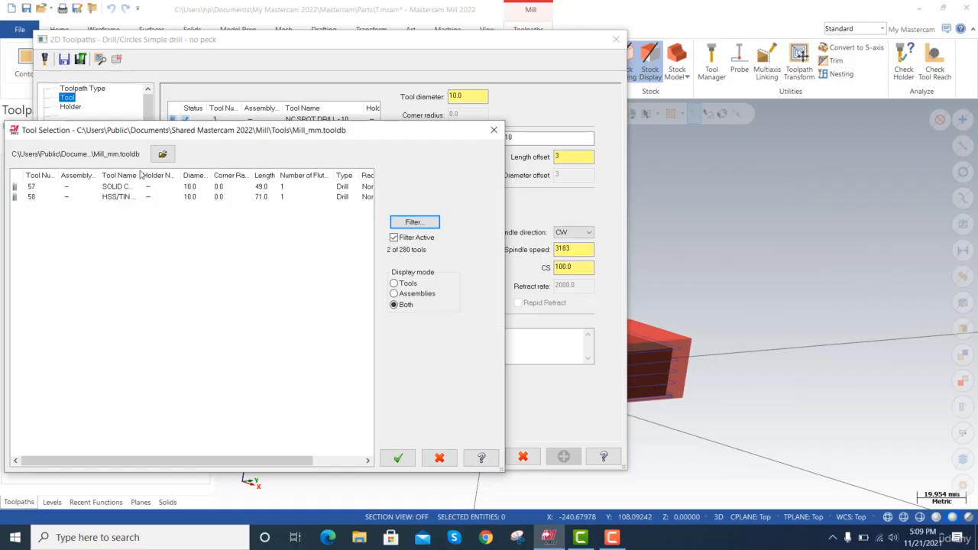
Choose the SOLID CARBIDE DRILL 5xDc - 10.0 as the tool and generate the drill toolpath.
{"action": "left_click_drag", "start_coordinate": [141, 174], "coordinate": [213, 175]}
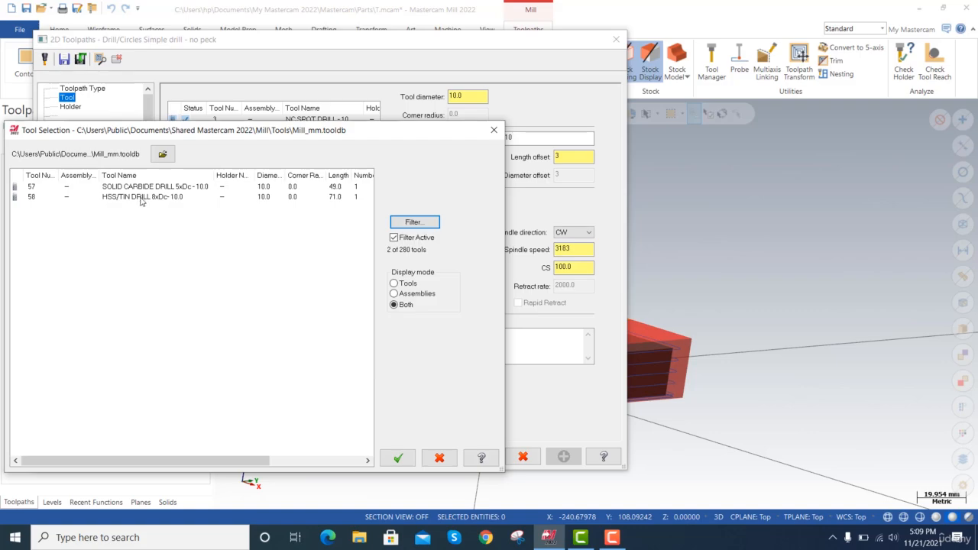
{"action": "left_click", "coordinate": [179, 186]}
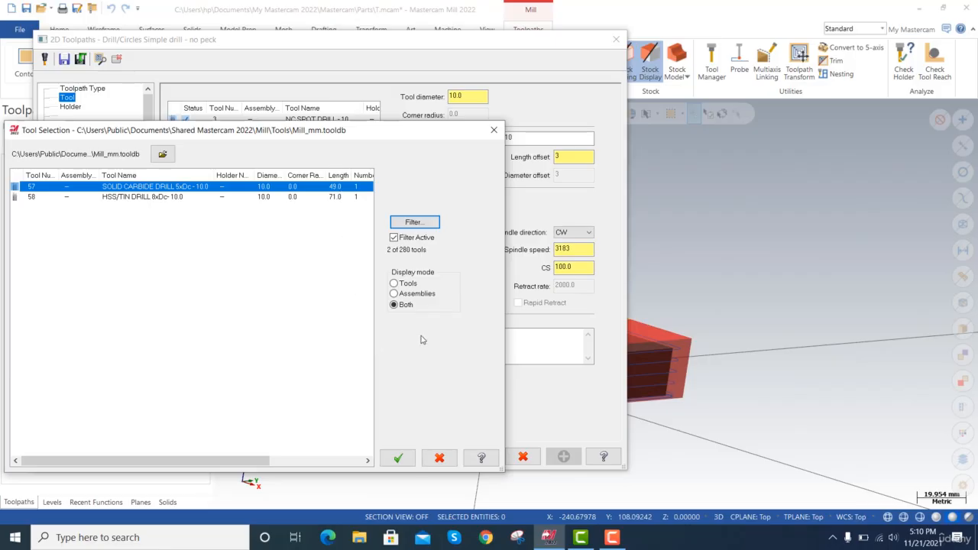
{"action": "left_click", "coordinate": [398, 457]}
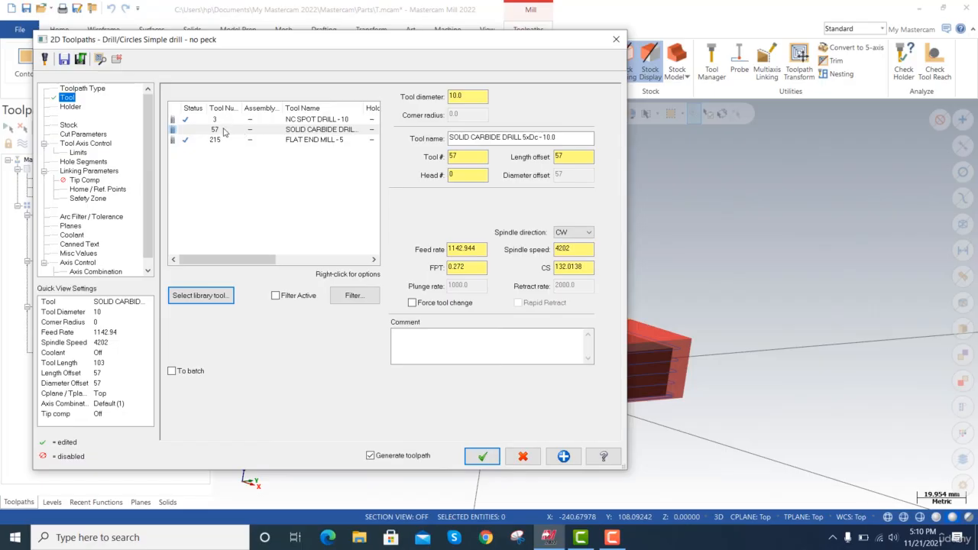
{"action": "left_click", "coordinate": [483, 455]}
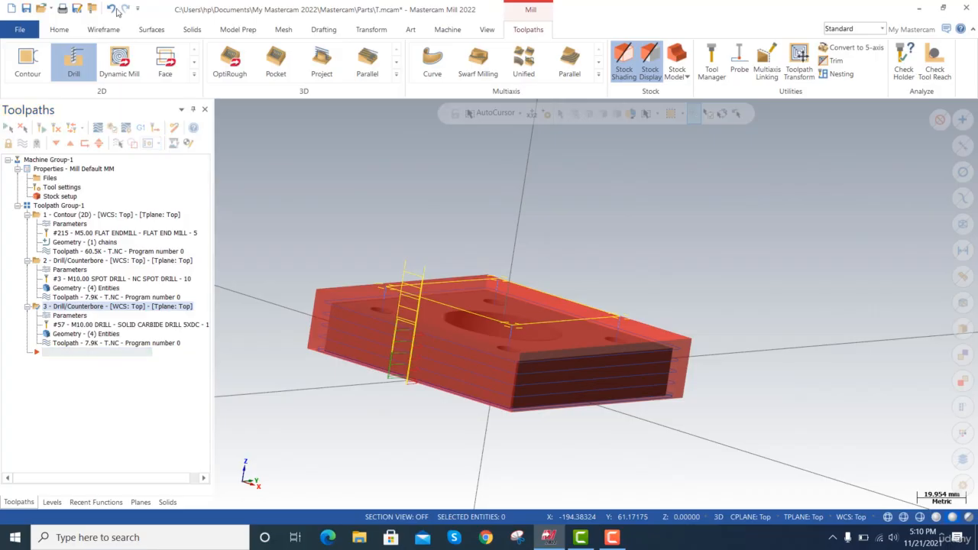
Backplot the carbide drill toolpath to check how deep the drill moves into the corner holes.
{"action": "left_click", "coordinate": [74, 347]}
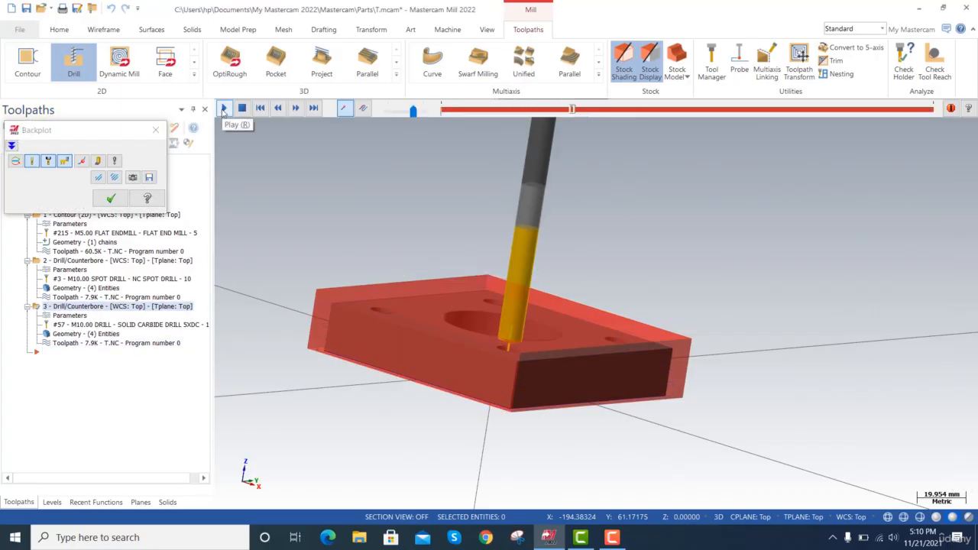
{"action": "left_click", "coordinate": [223, 109]}
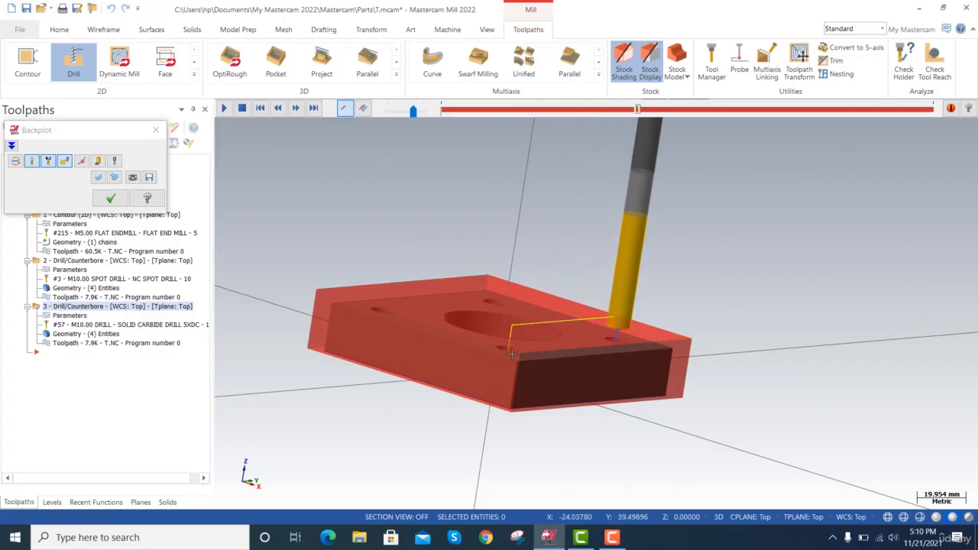
{"action": "left_click", "coordinate": [156, 130]}
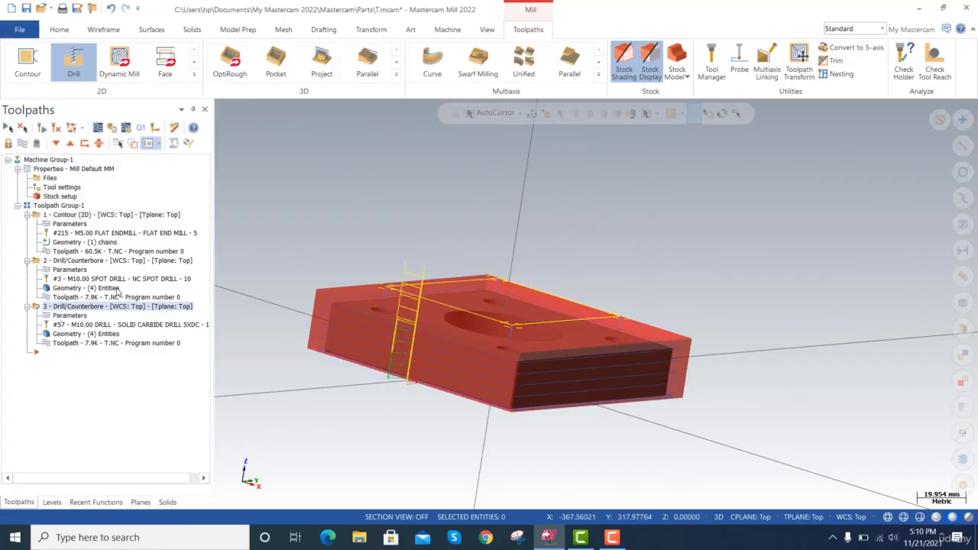
Set the dwell to 1.0 in the carbide drill toolpath's cut parameters.
{"action": "left_click", "coordinate": [68, 315]}
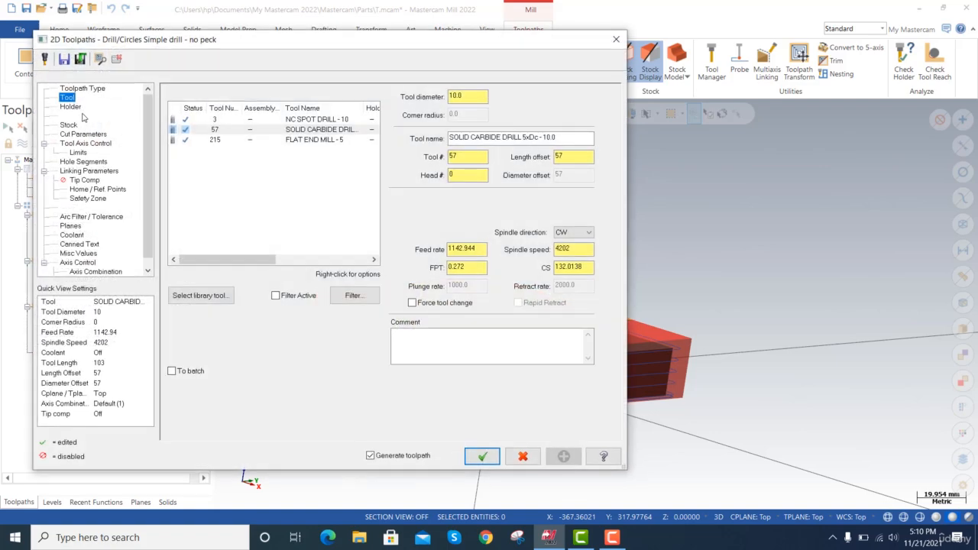
{"action": "left_click", "coordinate": [82, 134]}
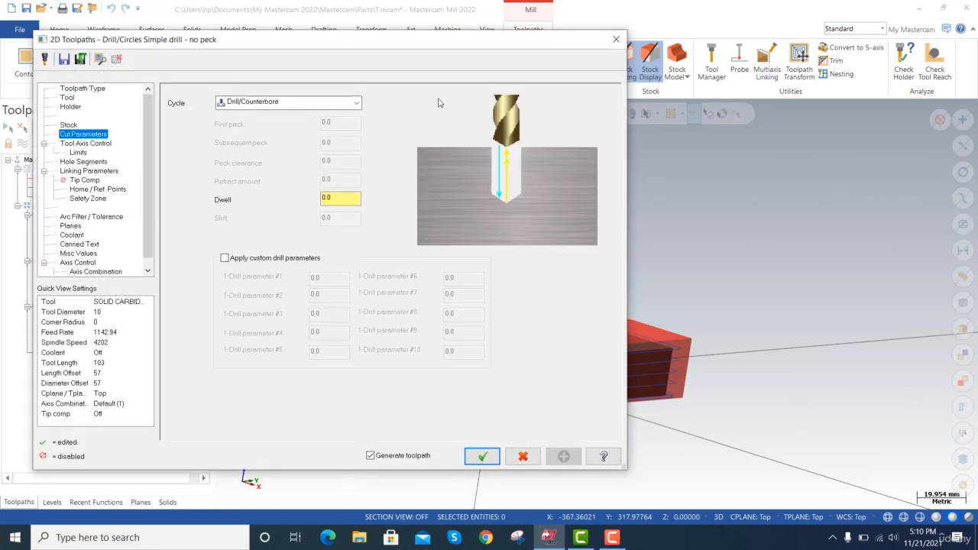
{"action": "left_click", "coordinate": [331, 198]}
{"action": "left_click_drag", "start_coordinate": [341, 200], "coordinate": [304, 200]}
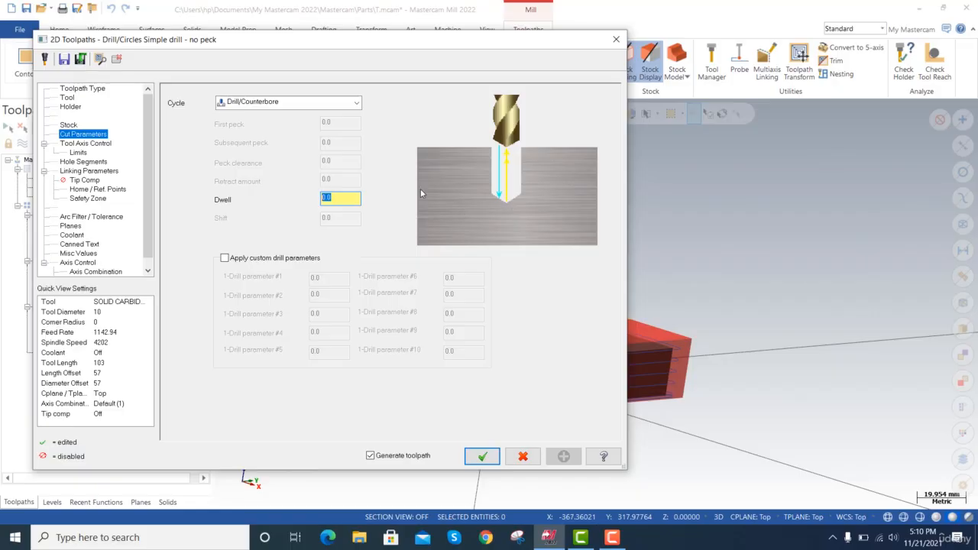
{"action": "type", "text": "1.0"}
{"action": "key", "text": "Tab"}
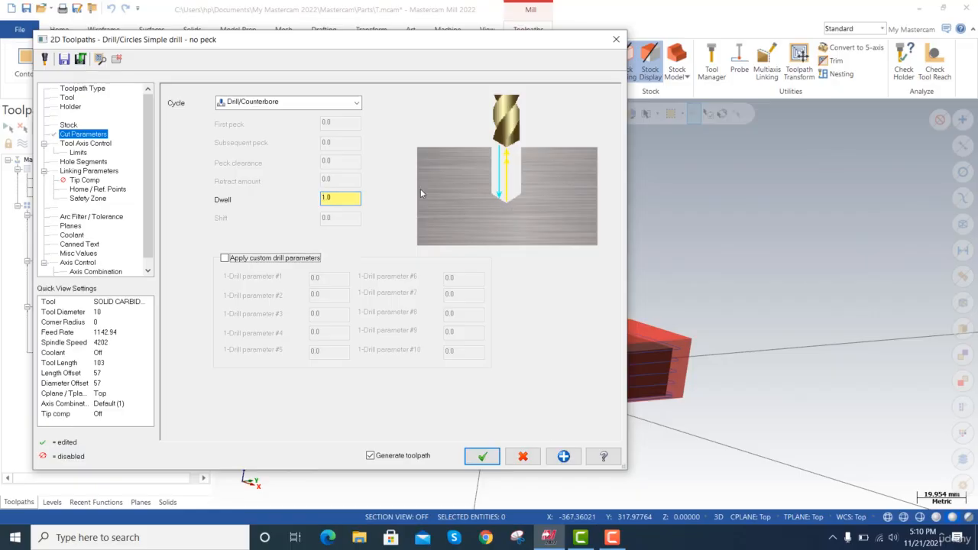
Check the depth calculator in the carbide drill toolpath's linking parameters and close it without applying it.
{"action": "left_click", "coordinate": [82, 162]}
{"action": "left_click", "coordinate": [87, 171]}
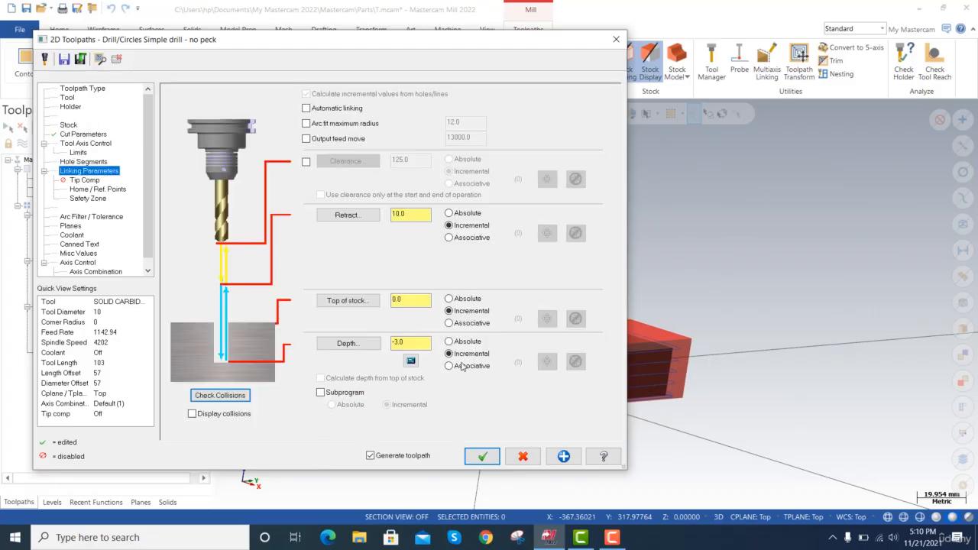
{"action": "left_click", "coordinate": [424, 345]}
{"action": "left_click", "coordinate": [411, 361]}
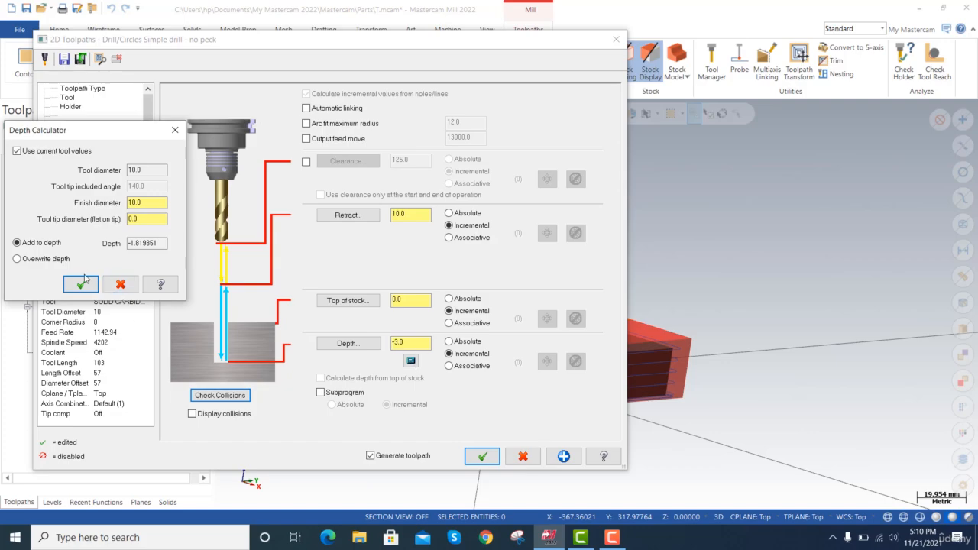
{"action": "left_click", "coordinate": [176, 130]}
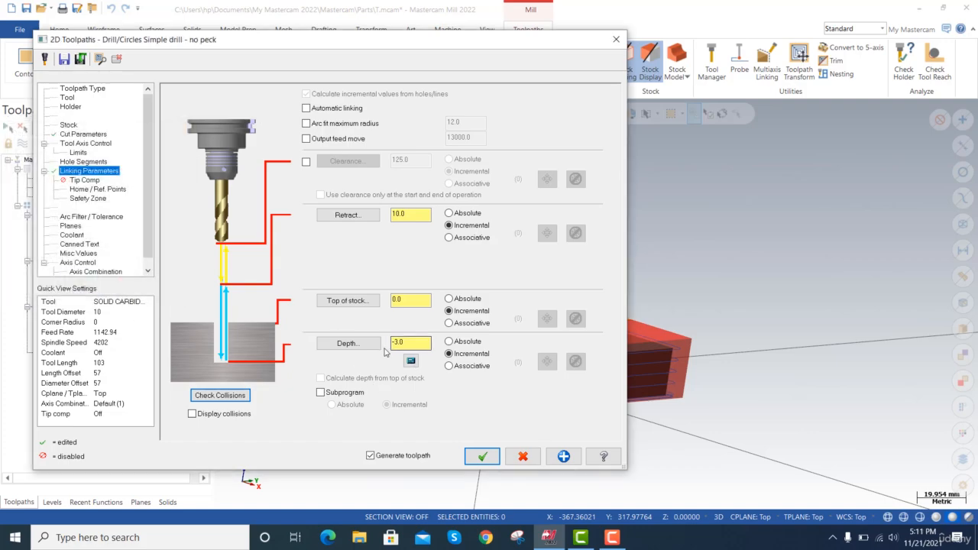
Set the carbide drill toolpath's depth to -20.0 by picking a point on the plate's bottom corner.
{"action": "left_click", "coordinate": [482, 456]}
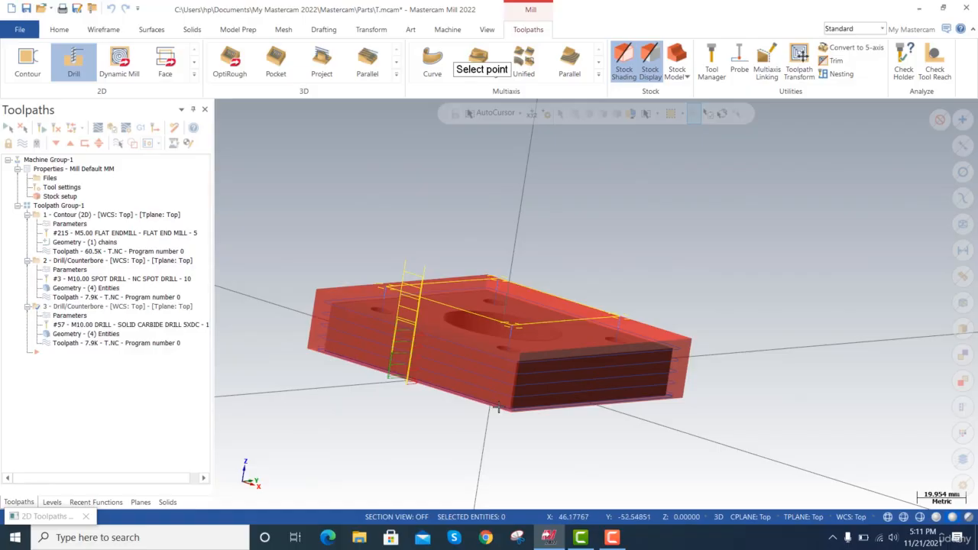
{"action": "scroll", "coordinate": [499, 410], "scroll_direction": "up", "scroll_amount": 5}
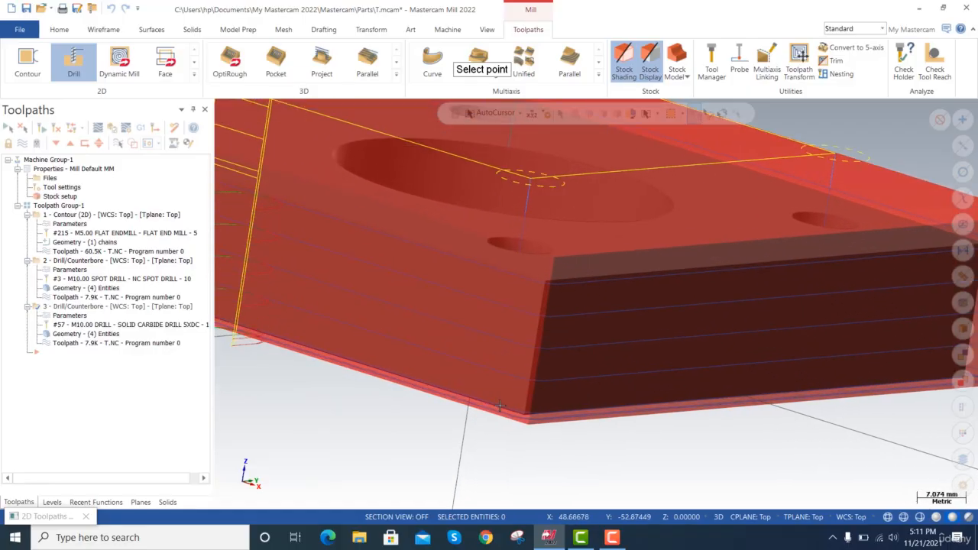
{"action": "scroll", "coordinate": [489, 403], "scroll_direction": "up", "scroll_amount": 2}
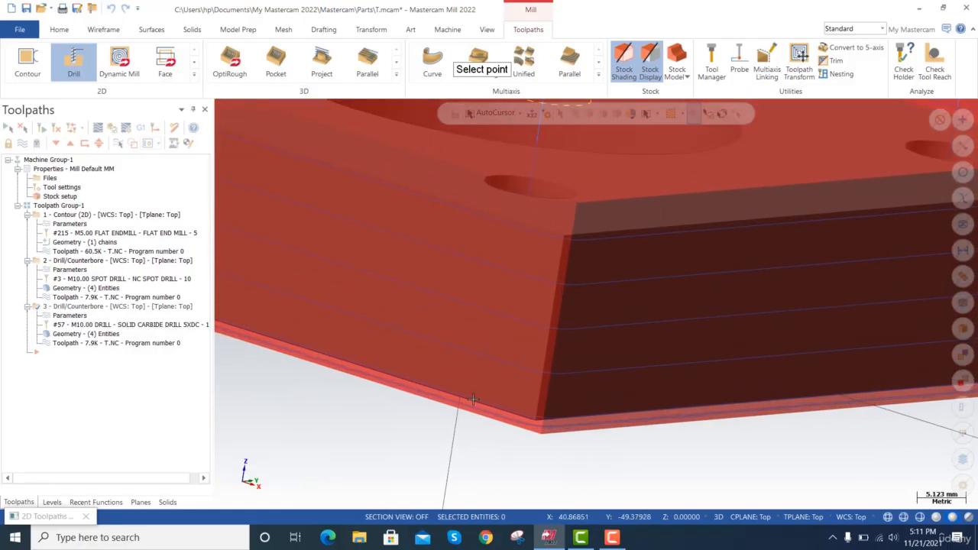
{"action": "scroll", "coordinate": [473, 398], "scroll_direction": "up", "scroll_amount": 3}
{"action": "left_click", "coordinate": [386, 443]}
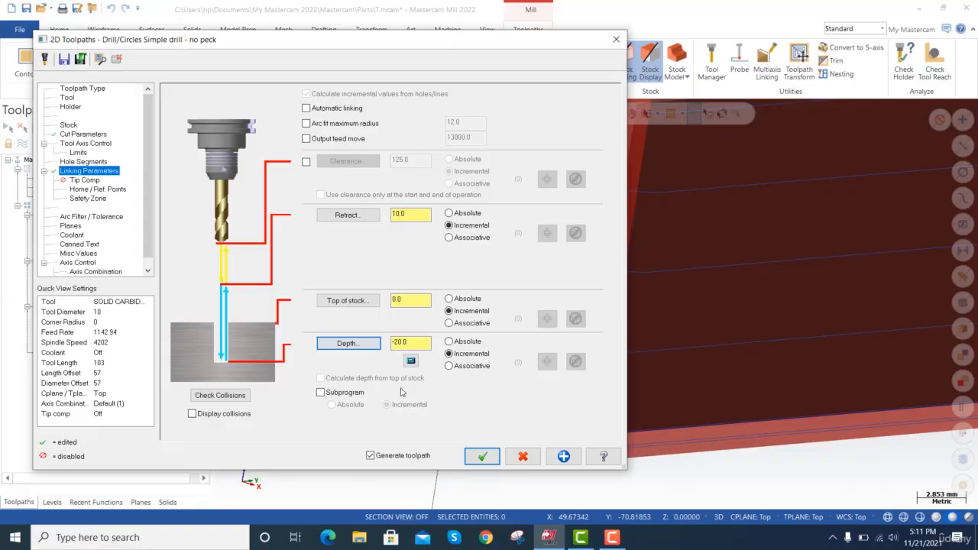
Pick the carbide drill toolpath's depth again from the bottom edge of a corner hole, giving -20.0.
{"action": "left_click", "coordinate": [362, 348]}
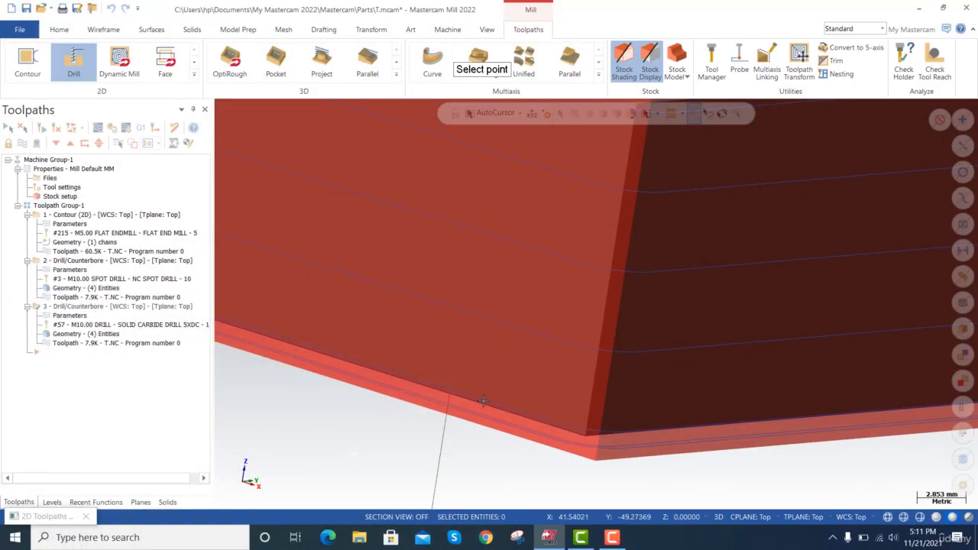
{"action": "middle_click_drag", "start_coordinate": [484, 401], "coordinate": [483, 401]}
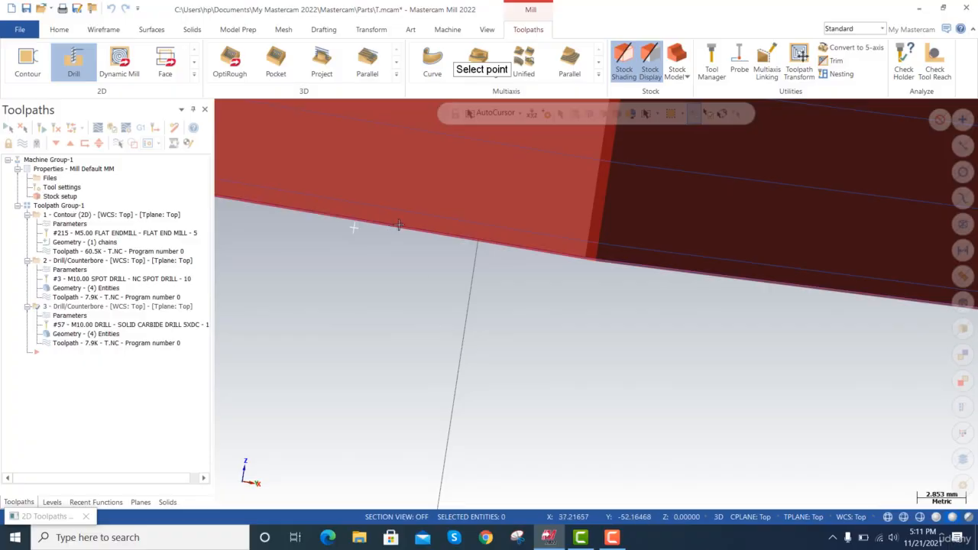
{"action": "middle_click_drag", "start_coordinate": [406, 260], "coordinate": [406, 260]}
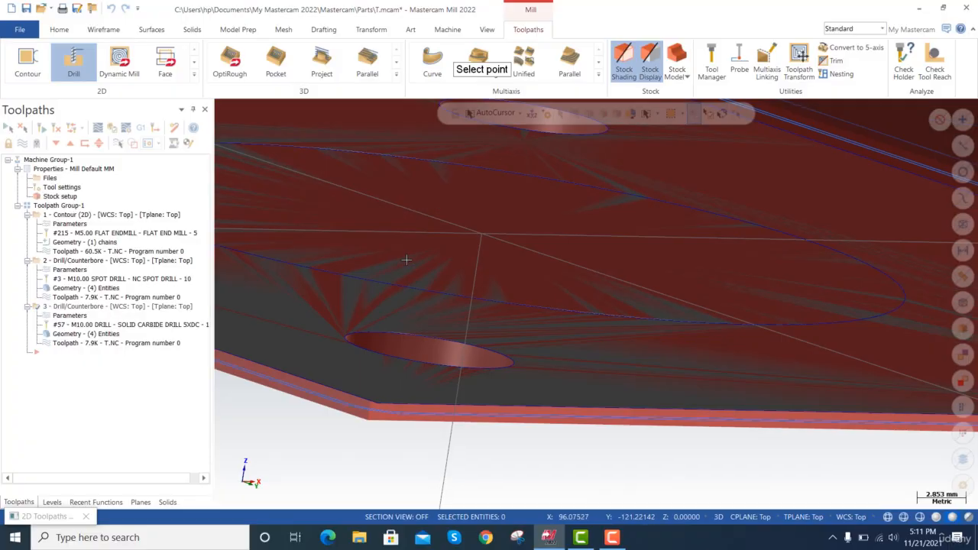
{"action": "left_click", "coordinate": [410, 337]}
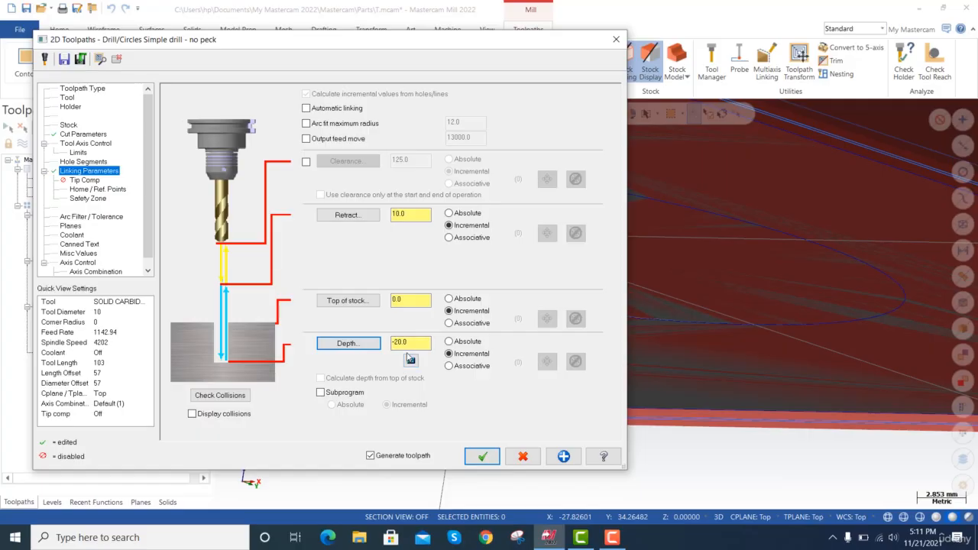
Enable tip compensation for the carbide drill toolpath.
{"action": "left_click", "coordinate": [93, 182]}
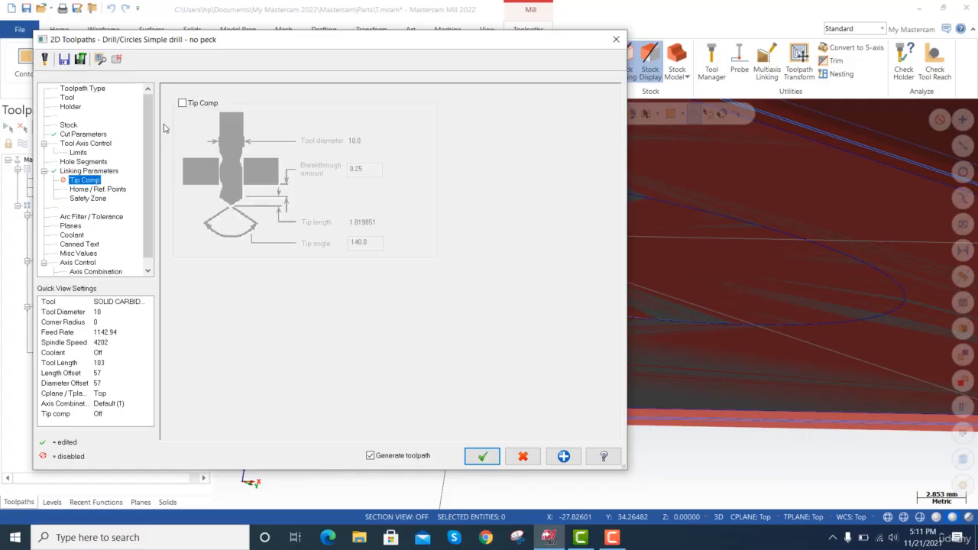
{"action": "left_click", "coordinate": [182, 103]}
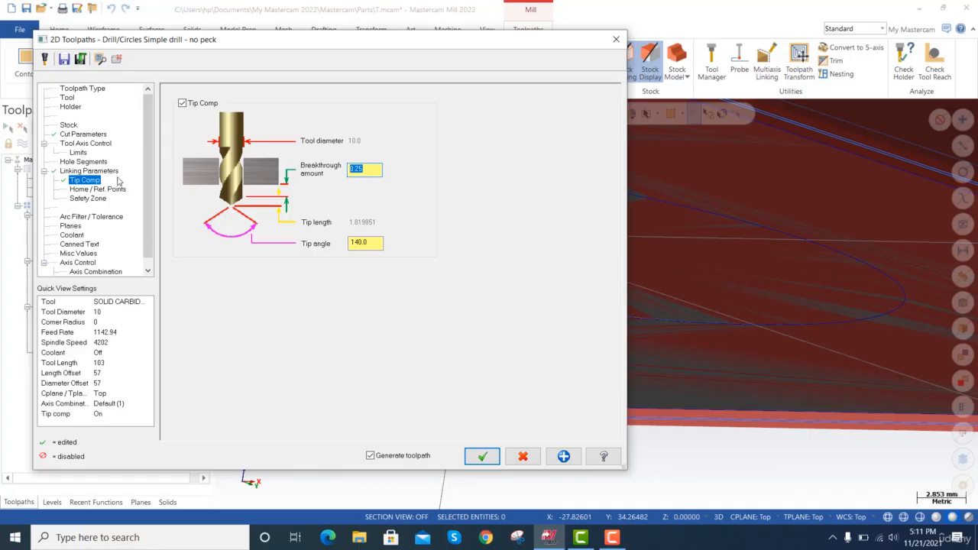
Generate the carbide drill toolpath with its tip compensation and play its backplot in the isometric view.
{"action": "left_click", "coordinate": [482, 456]}
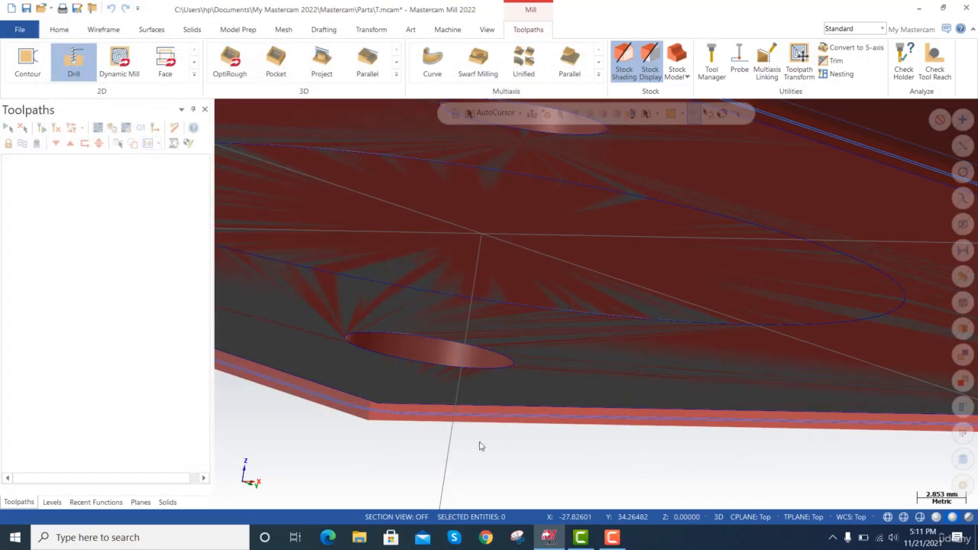
{"action": "left_click", "coordinate": [83, 346]}
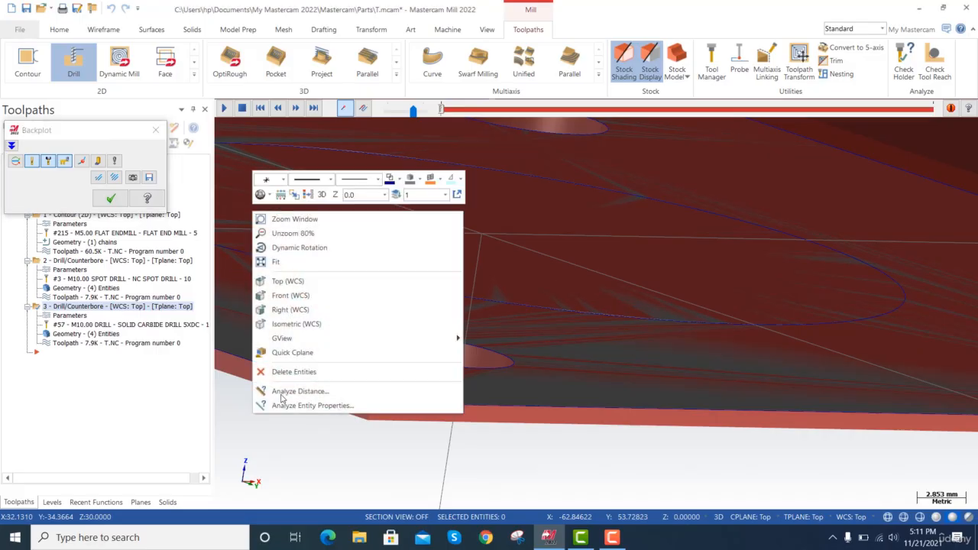
{"action": "right_click", "coordinate": [252, 414]}
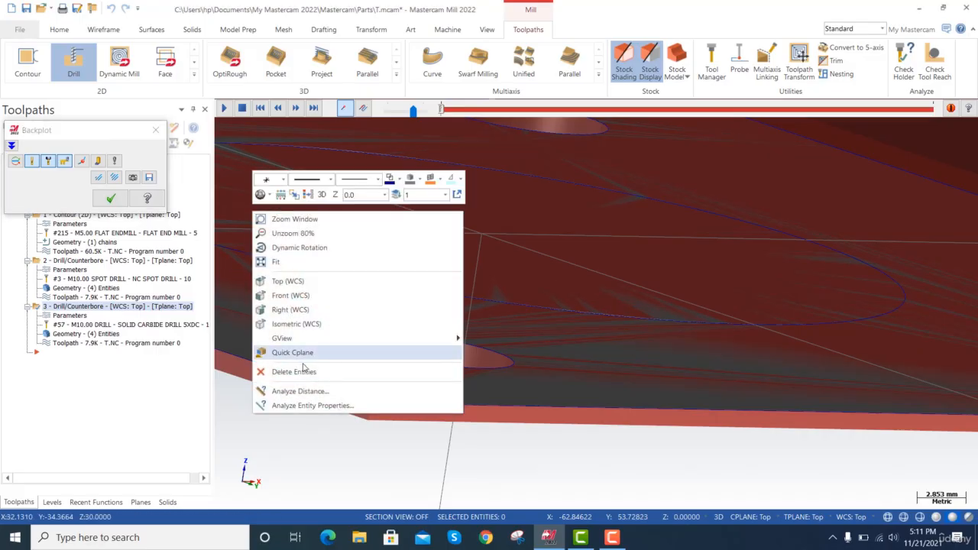
{"action": "left_click", "coordinate": [308, 325]}
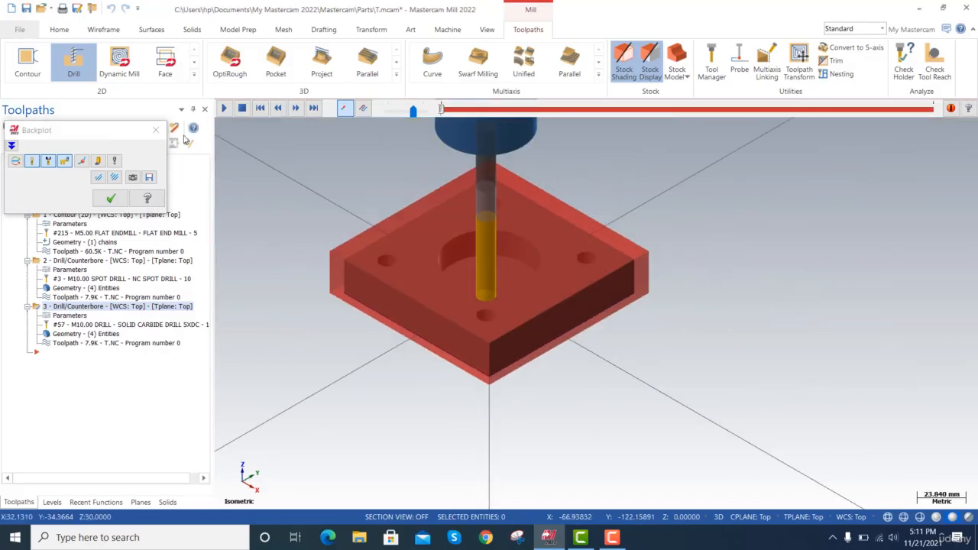
{"action": "left_click", "coordinate": [223, 108]}
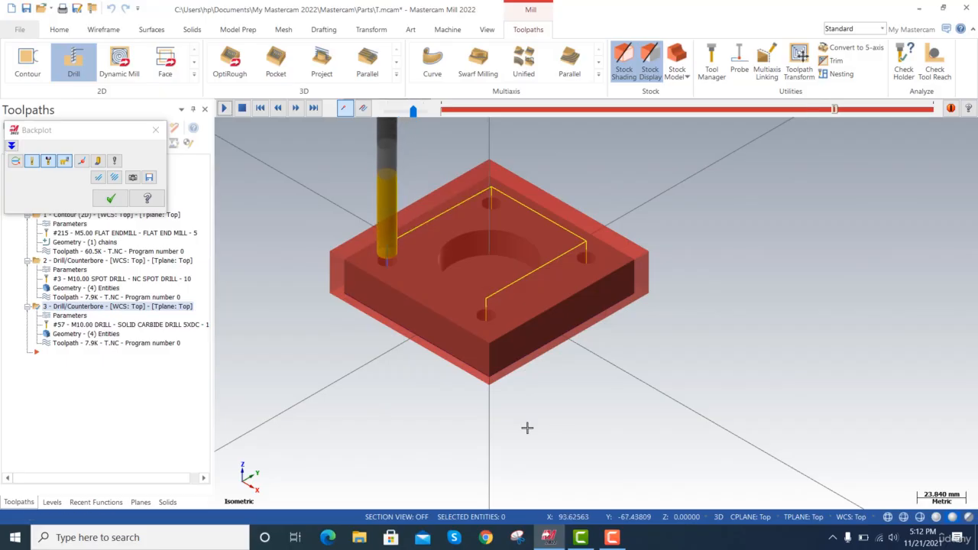
Replay the carbide drill backplot from a low side angle to examine the breakthrough at the plate's underside, and close the backplot.
{"action": "right_click", "coordinate": [527, 428]}
{"action": "left_click", "coordinate": [554, 267]}
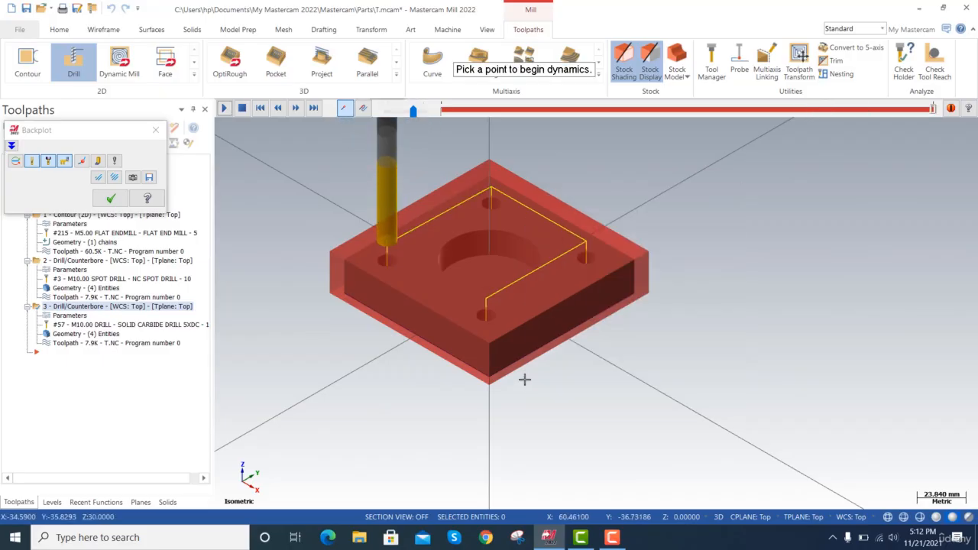
{"action": "left_click", "coordinate": [524, 379]}
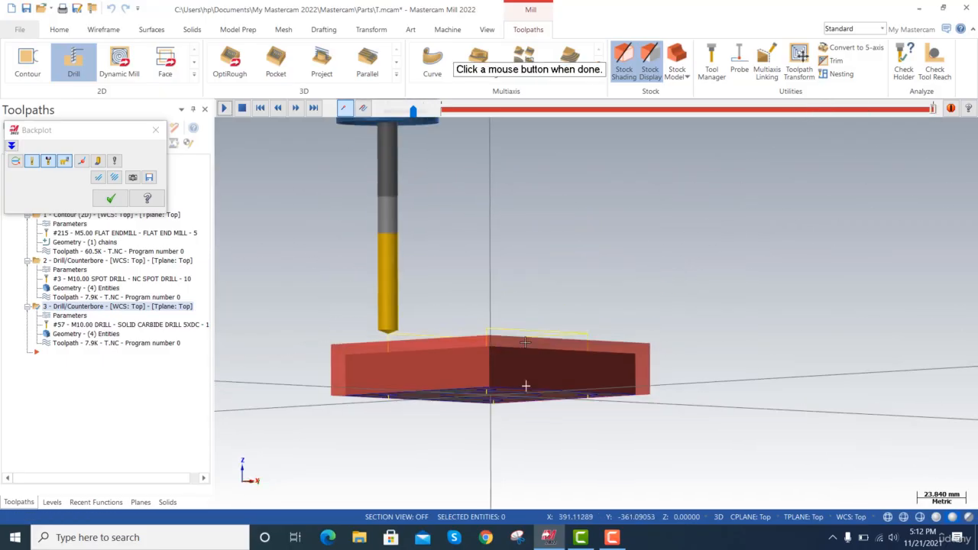
{"action": "left_click", "coordinate": [525, 341]}
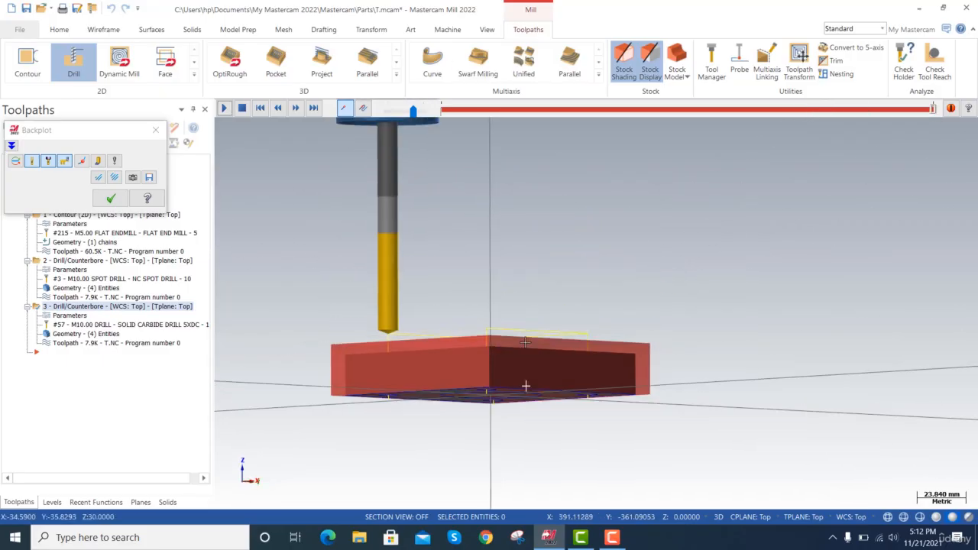
{"action": "left_click", "coordinate": [224, 108]}
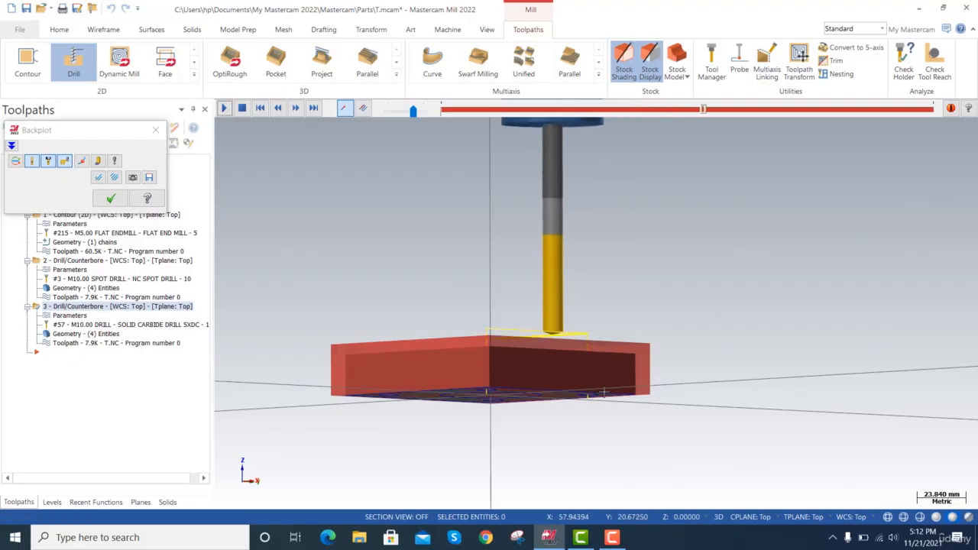
{"action": "scroll", "coordinate": [604, 391], "scroll_direction": "down", "scroll_amount": 3}
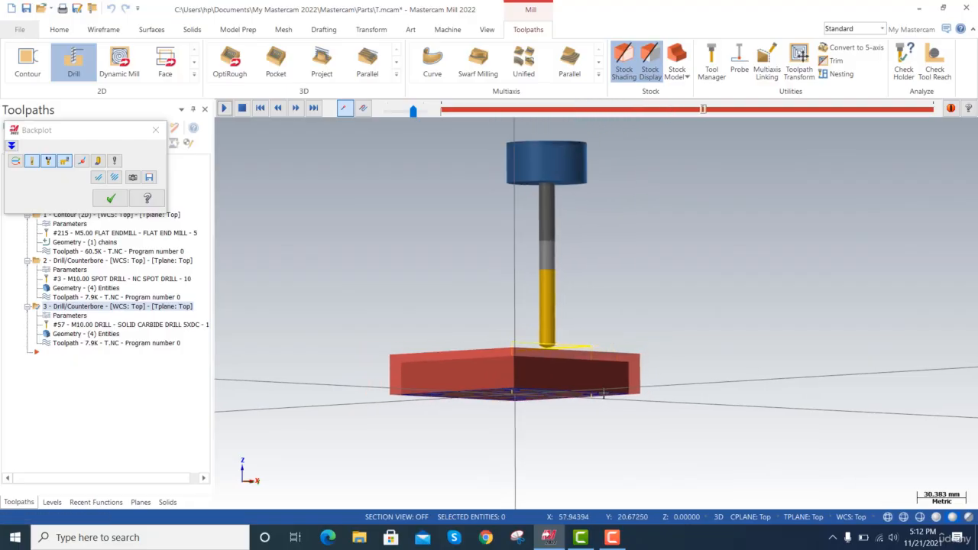
{"action": "left_click", "coordinate": [110, 198]}
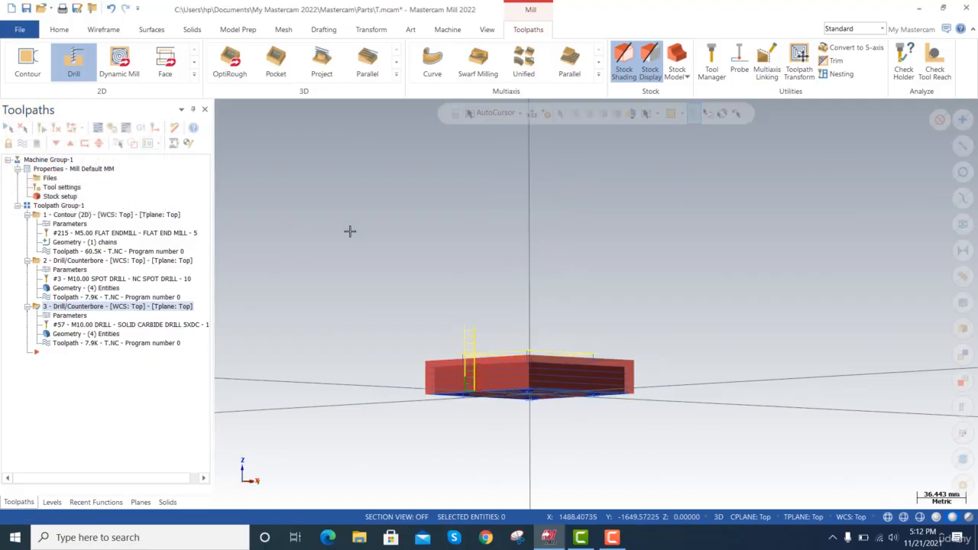
Start a Face toolpath and chain the outer loop of the plate's top face from the solid.
{"action": "left_click", "coordinate": [194, 75]}
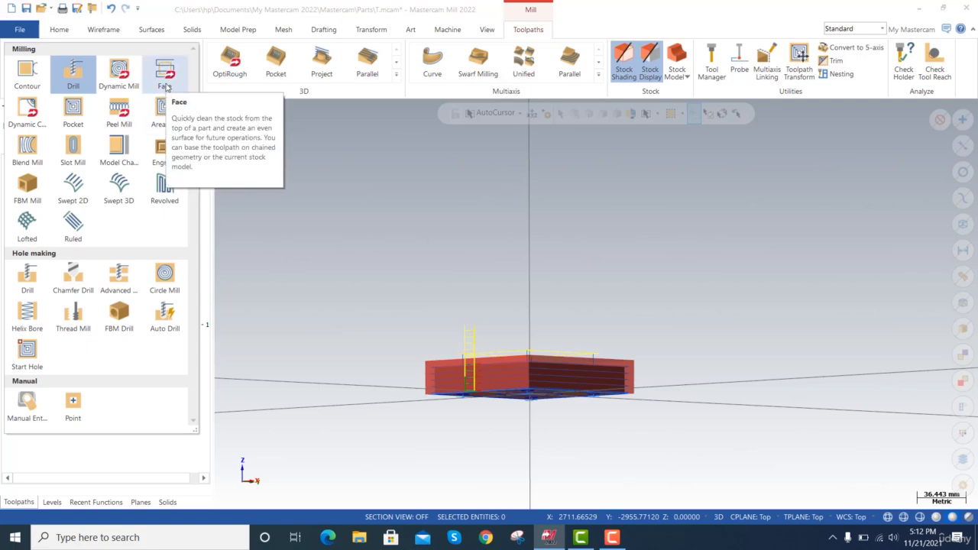
{"action": "left_click", "coordinate": [166, 84]}
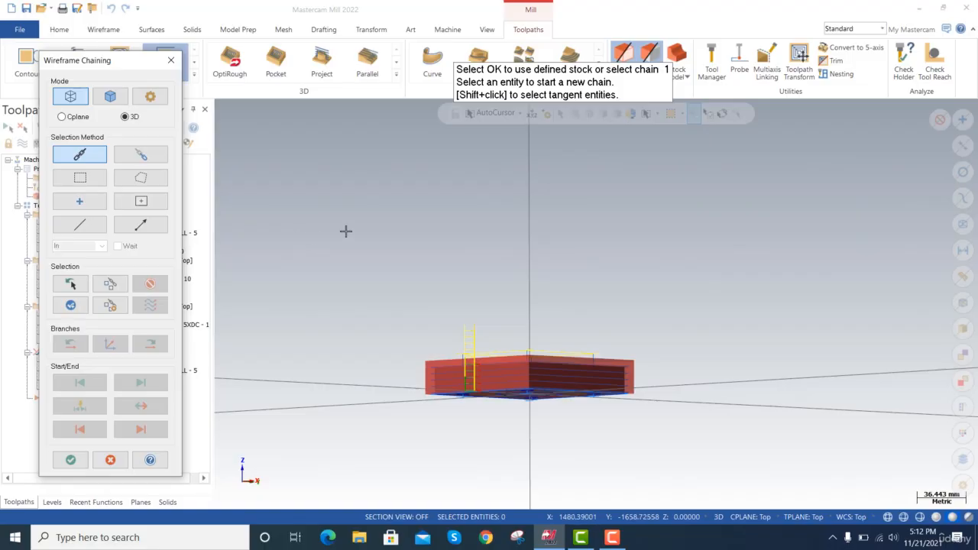
{"action": "key", "text": "alt+7"}
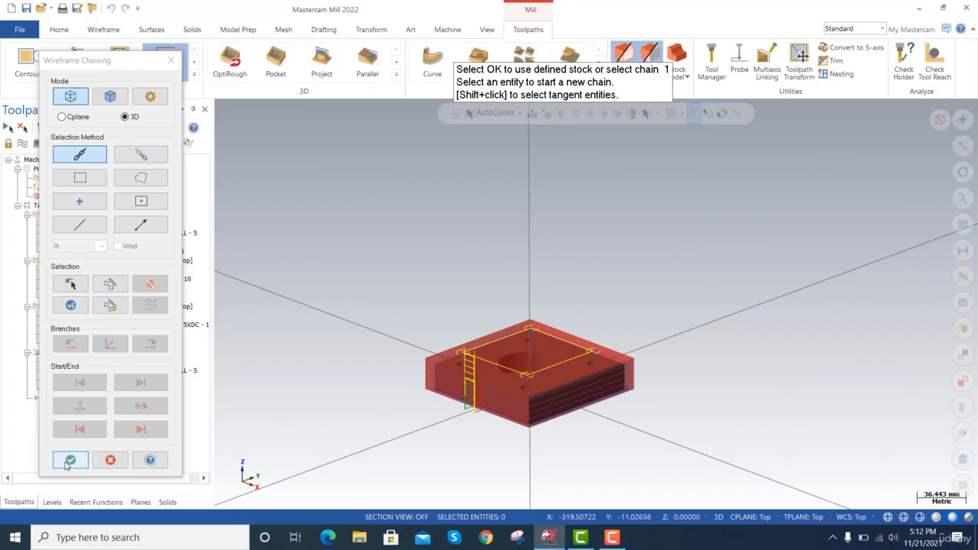
{"action": "scroll", "coordinate": [491, 374], "scroll_direction": "up", "scroll_amount": 3}
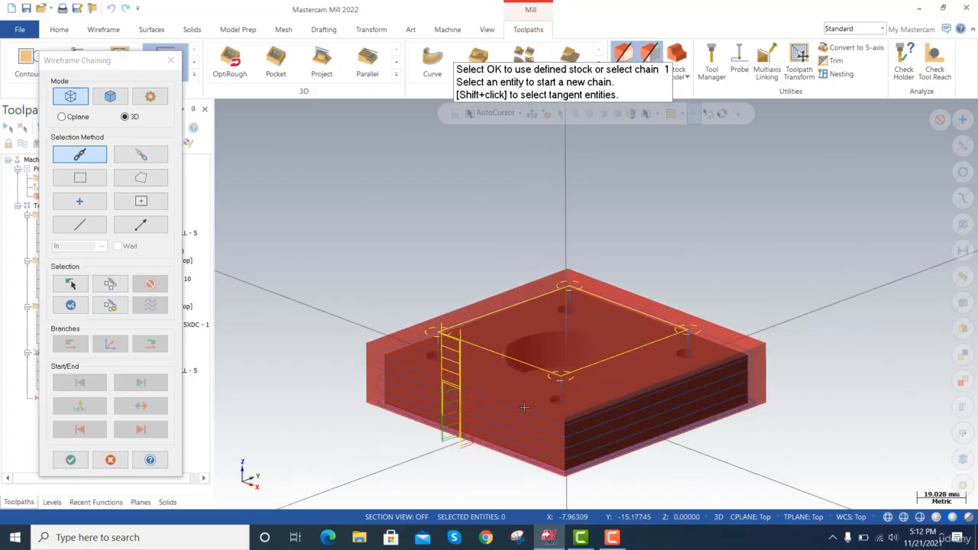
{"action": "scroll", "coordinate": [526, 411], "scroll_direction": "up", "scroll_amount": 1}
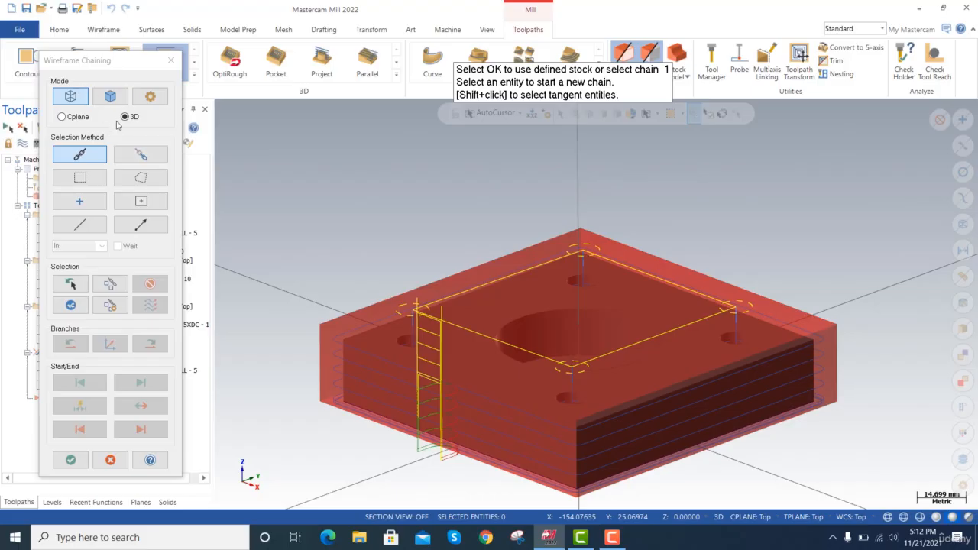
{"action": "left_click", "coordinate": [110, 98]}
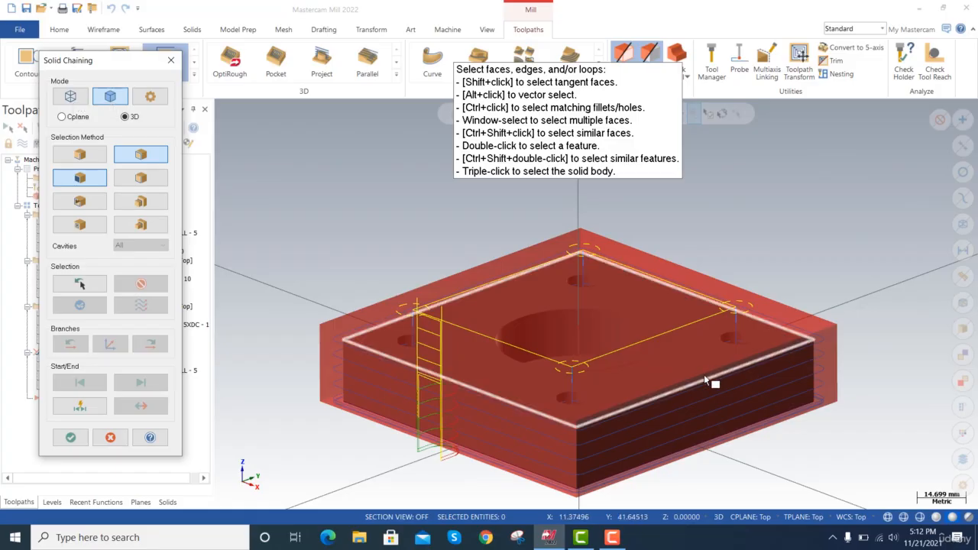
{"action": "scroll", "coordinate": [704, 374], "scroll_direction": "up", "scroll_amount": 4}
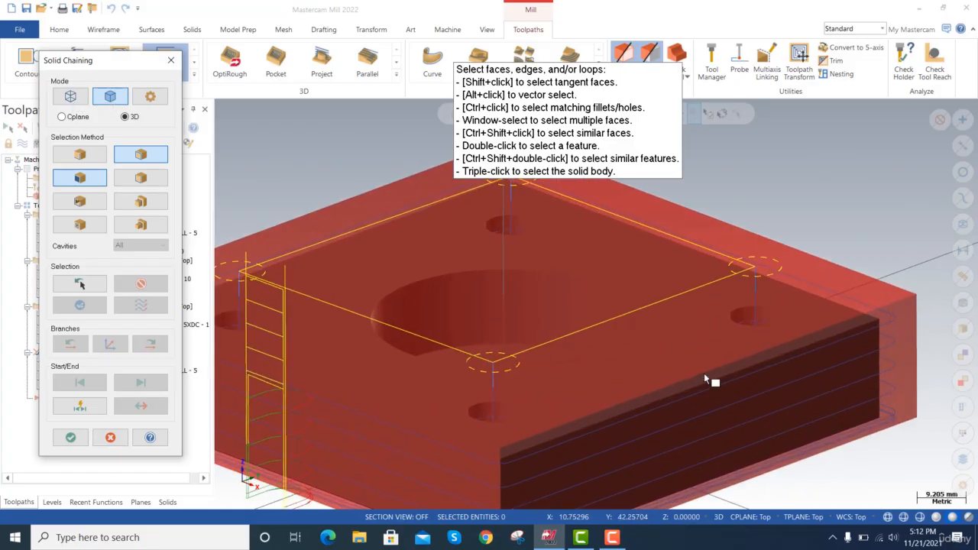
{"action": "scroll", "coordinate": [704, 373], "scroll_direction": "up", "scroll_amount": 1}
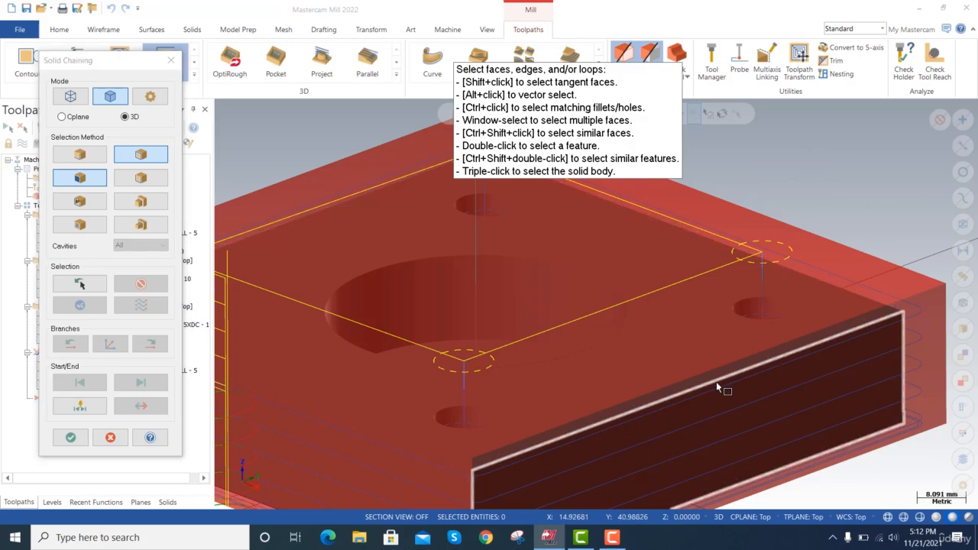
{"action": "left_click", "coordinate": [715, 380]}
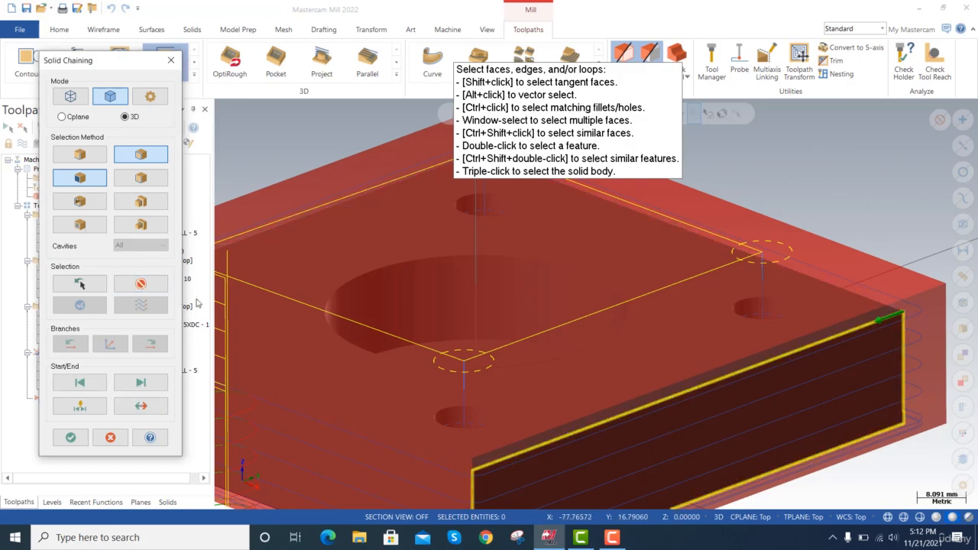
{"action": "left_click", "coordinate": [141, 283]}
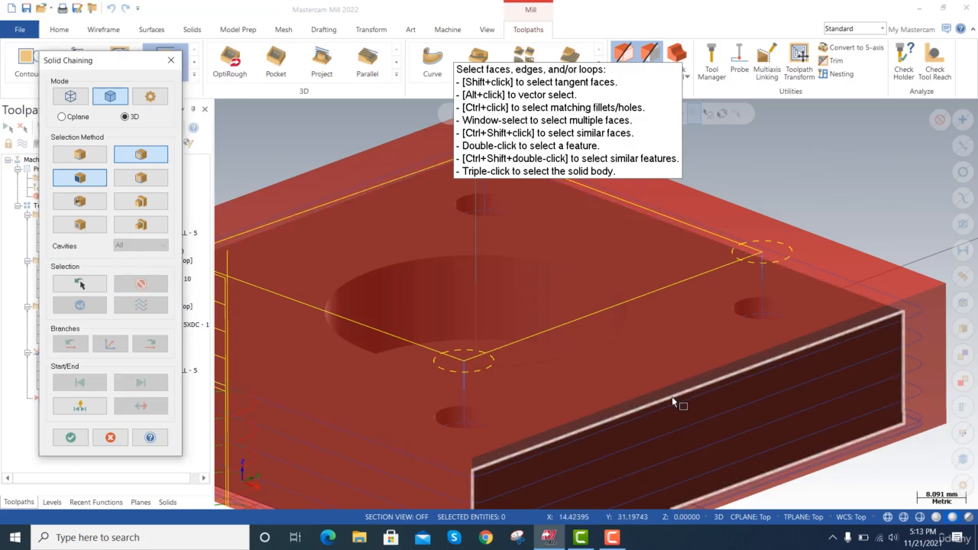
{"action": "left_click", "coordinate": [672, 397]}
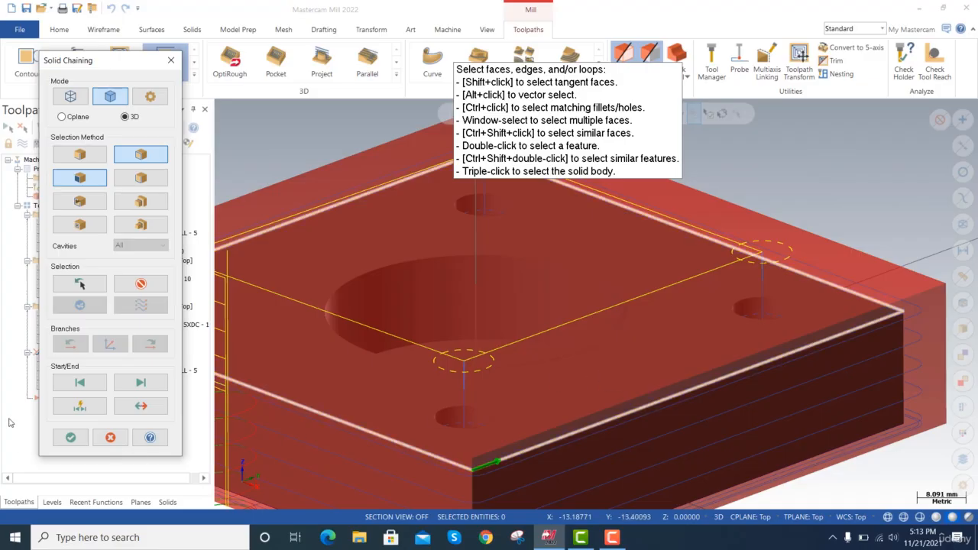
{"action": "left_click", "coordinate": [63, 440]}
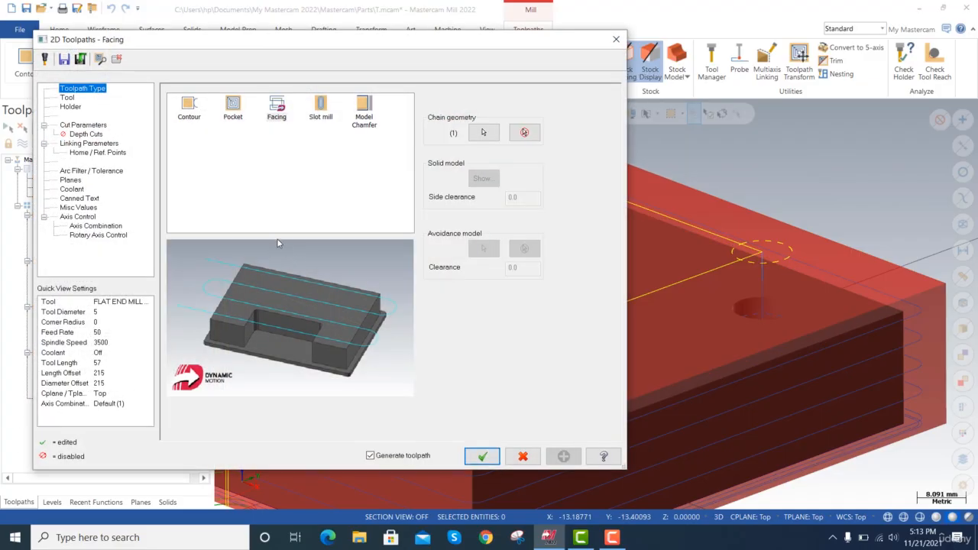
Filter the facing toolpath's tool list to face mills with a diameter equal to 10.0.
{"action": "left_click", "coordinate": [71, 97]}
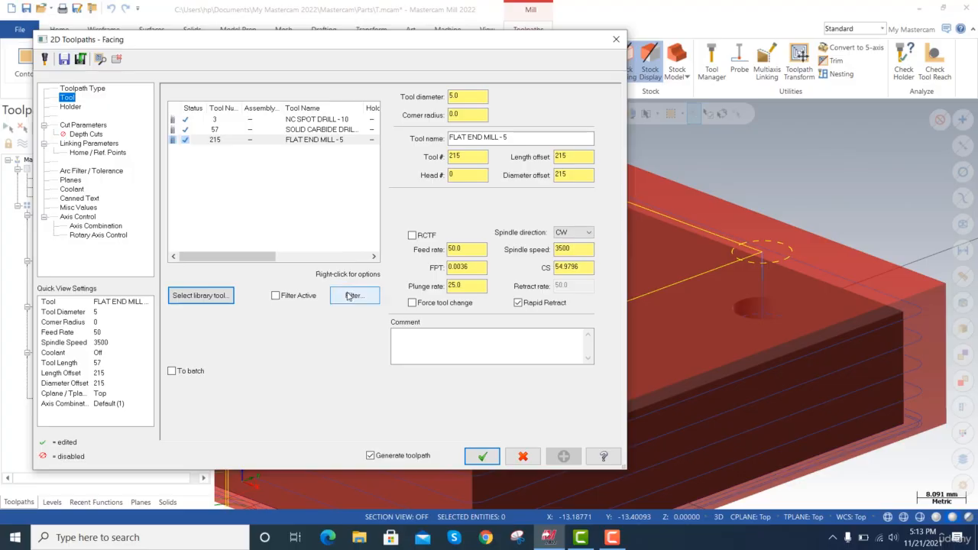
{"action": "left_click", "coordinate": [351, 295]}
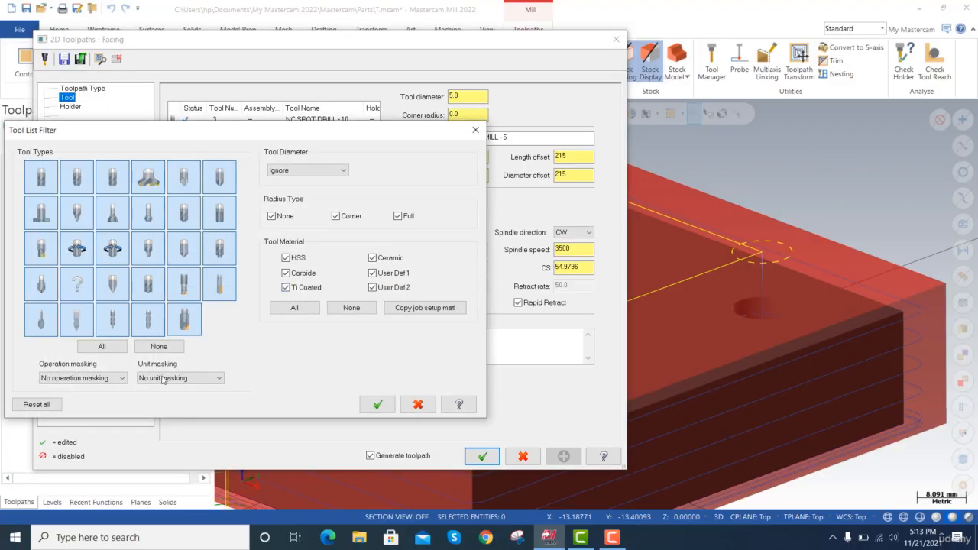
{"action": "left_click", "coordinate": [158, 347]}
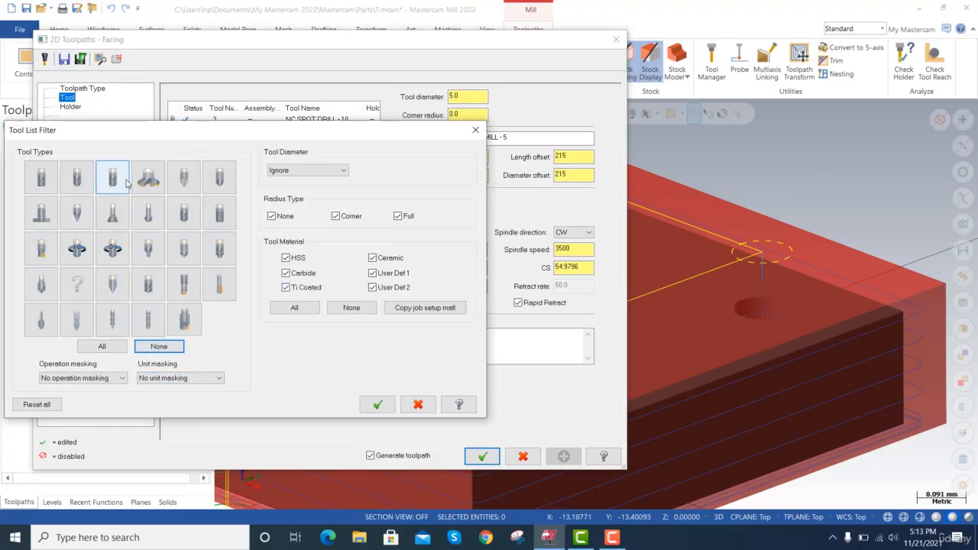
{"action": "left_click", "coordinate": [161, 183]}
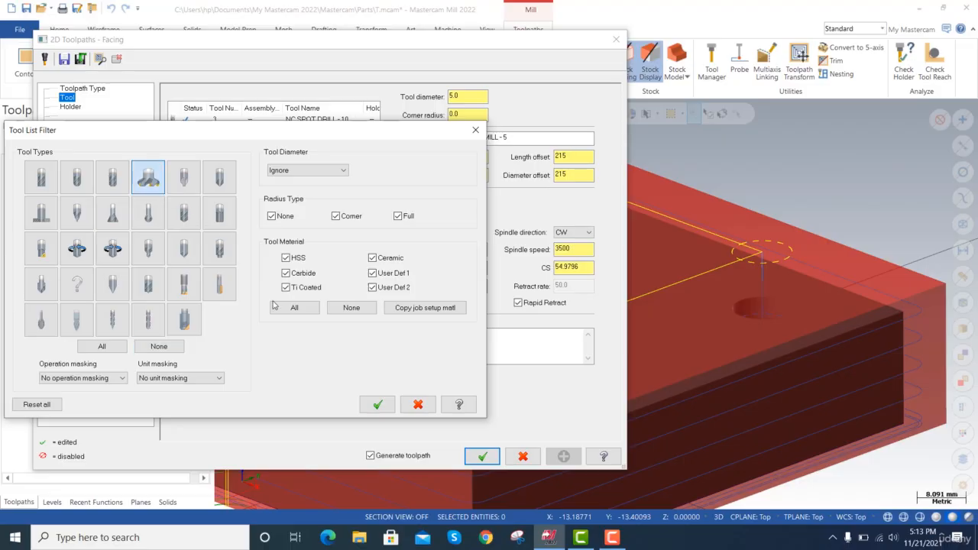
{"action": "left_click", "coordinate": [340, 173]}
{"action": "left_click", "coordinate": [279, 189]}
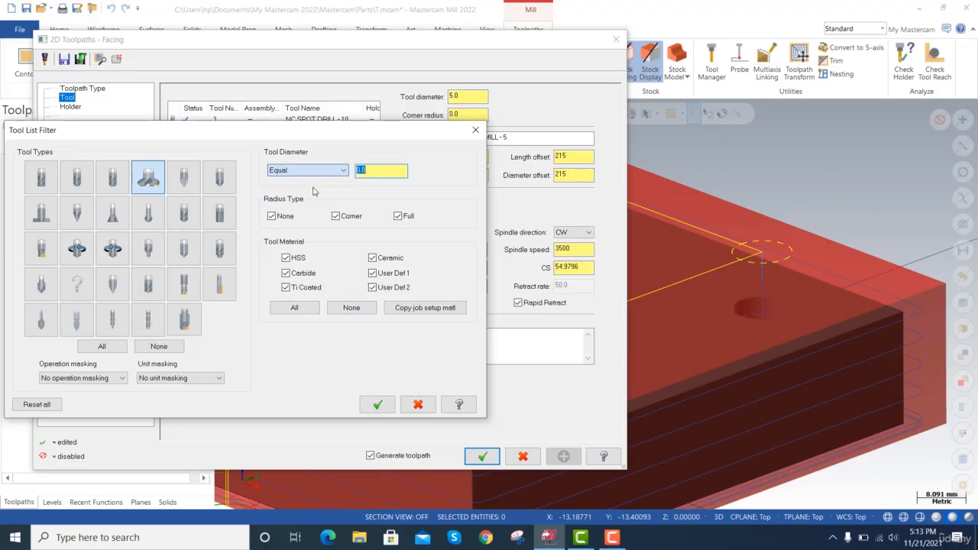
{"action": "left_click", "coordinate": [364, 169]}
{"action": "left_click", "coordinate": [377, 404]}
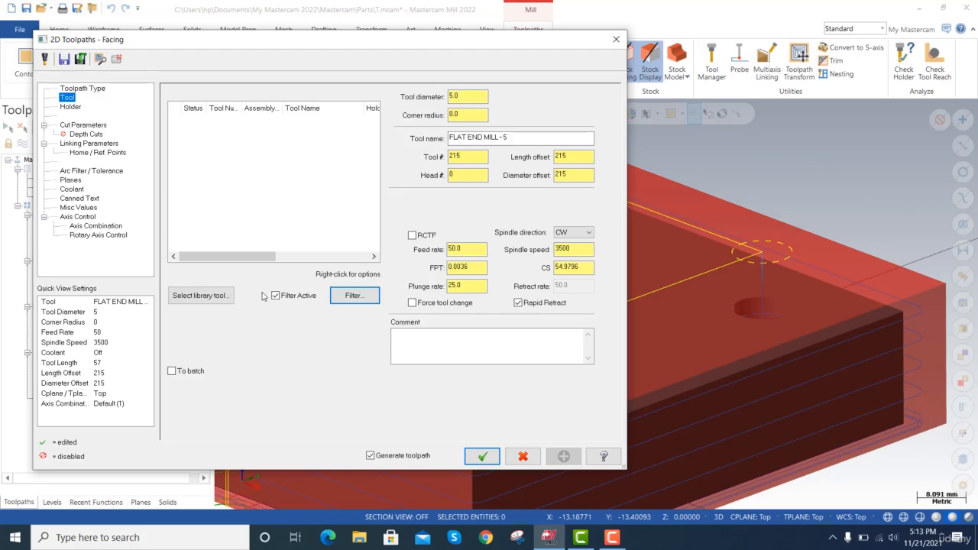
Create a new face mill for the facing toolpath with cutting diameter 20 and secondary diameter 25.
{"action": "right_click", "coordinate": [241, 182]}
{"action": "left_click", "coordinate": [304, 202]}
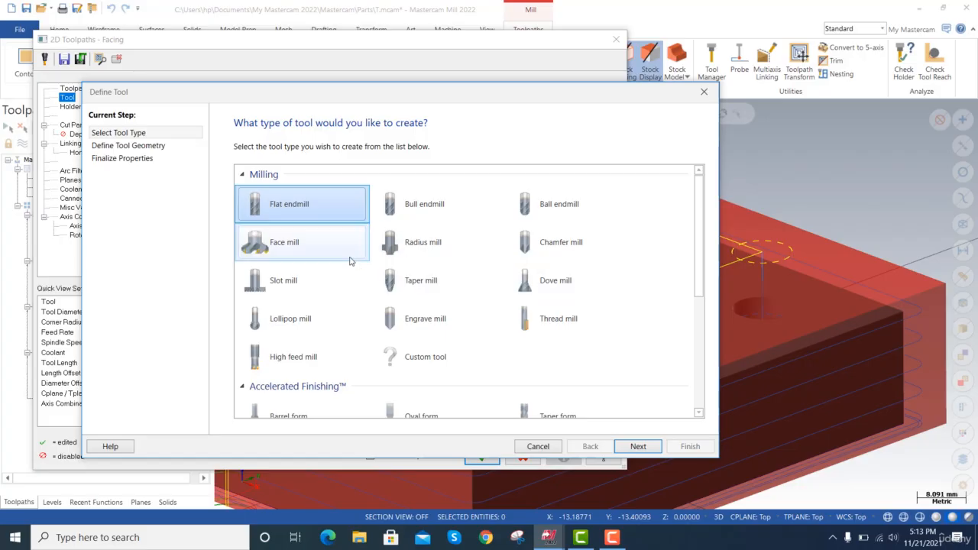
{"action": "double_click", "coordinate": [290, 254]}
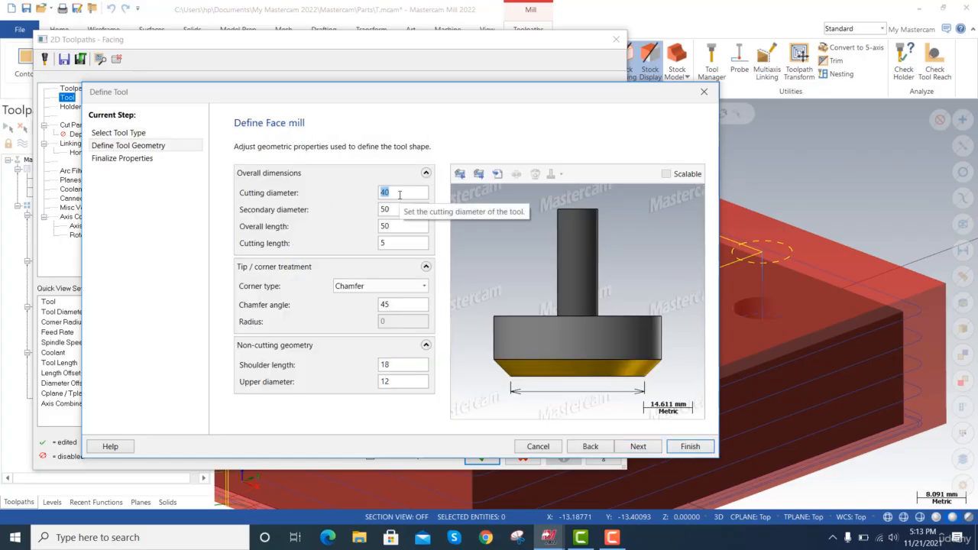
{"action": "type", "text": "1"}
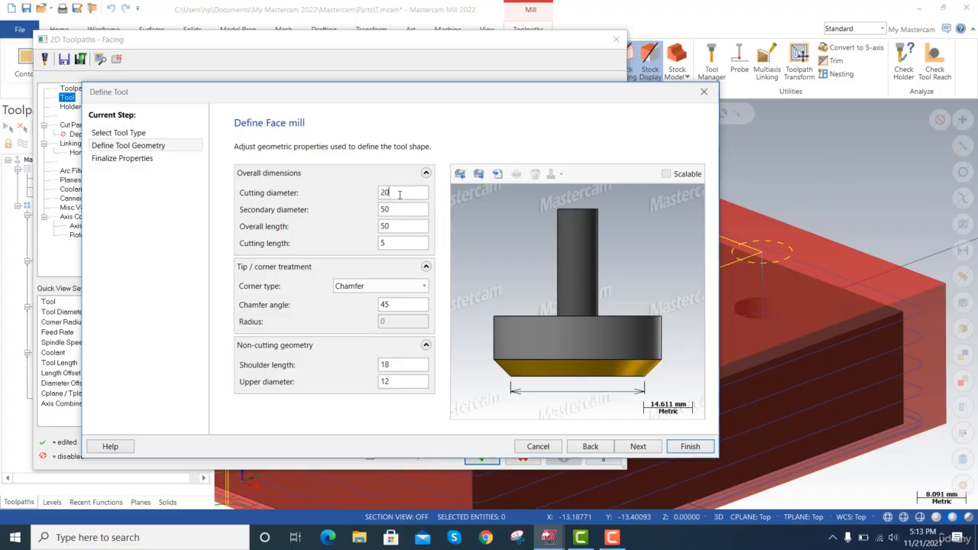
{"action": "type", "text": "0"}
{"action": "key", "text": "Tab"}
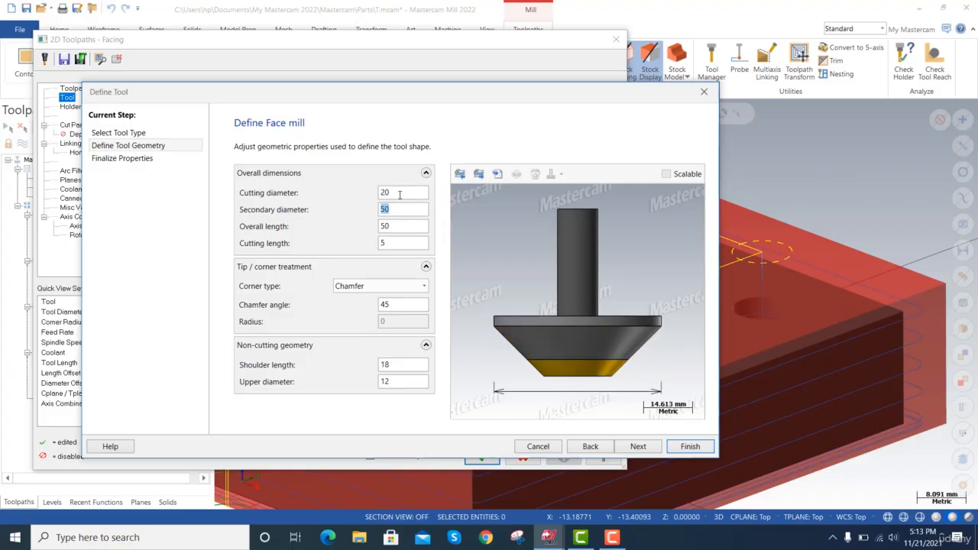
{"action": "type", "text": "25"}
{"action": "key", "text": "Tab"}
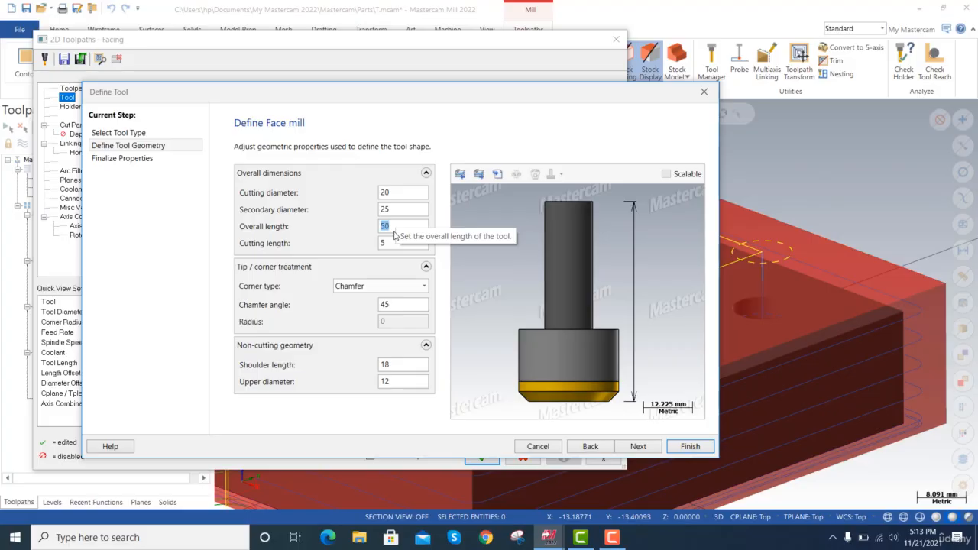
Set the face mill's overall length to 30 and its shoulder length to 10.
{"action": "type", "text": "0"}
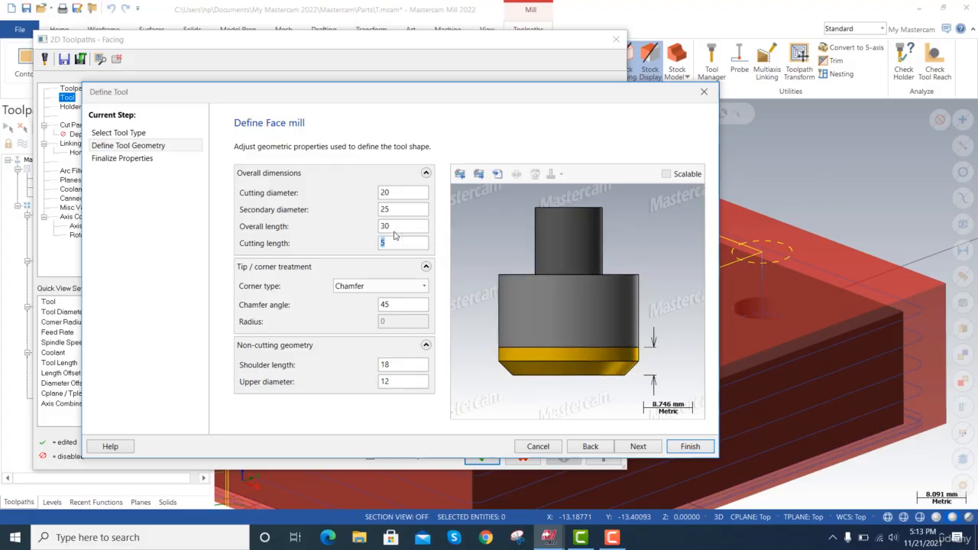
{"action": "left_click", "coordinate": [395, 231]}
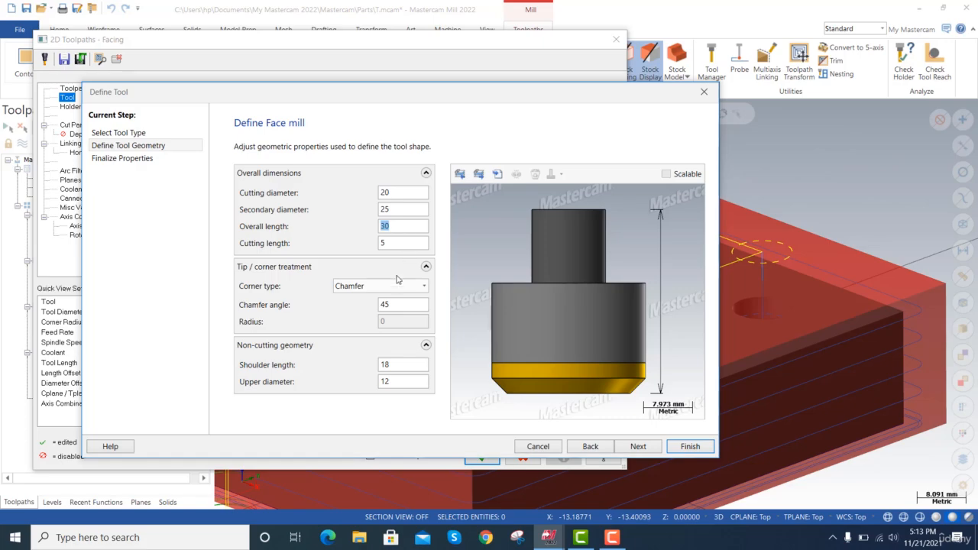
{"action": "left_click", "coordinate": [409, 305]}
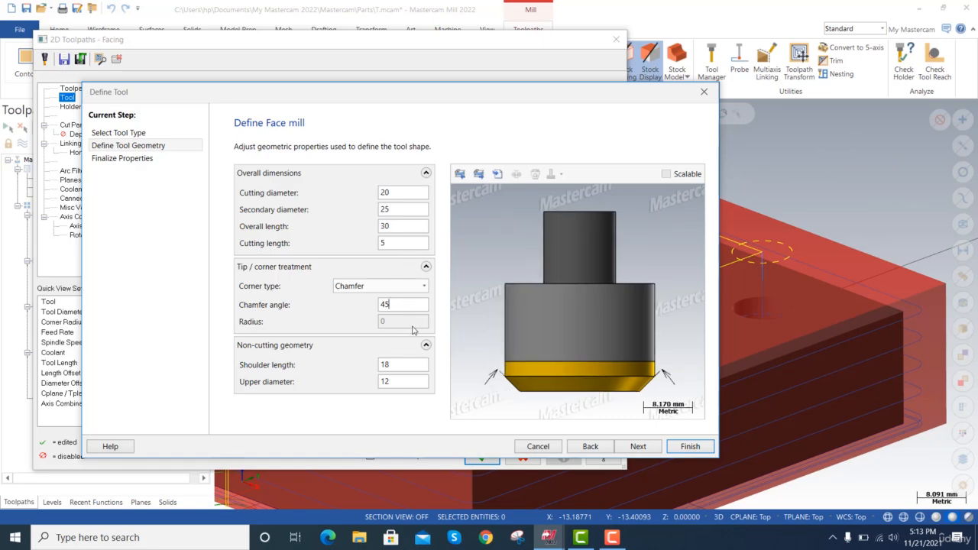
{"action": "left_click", "coordinate": [400, 363]}
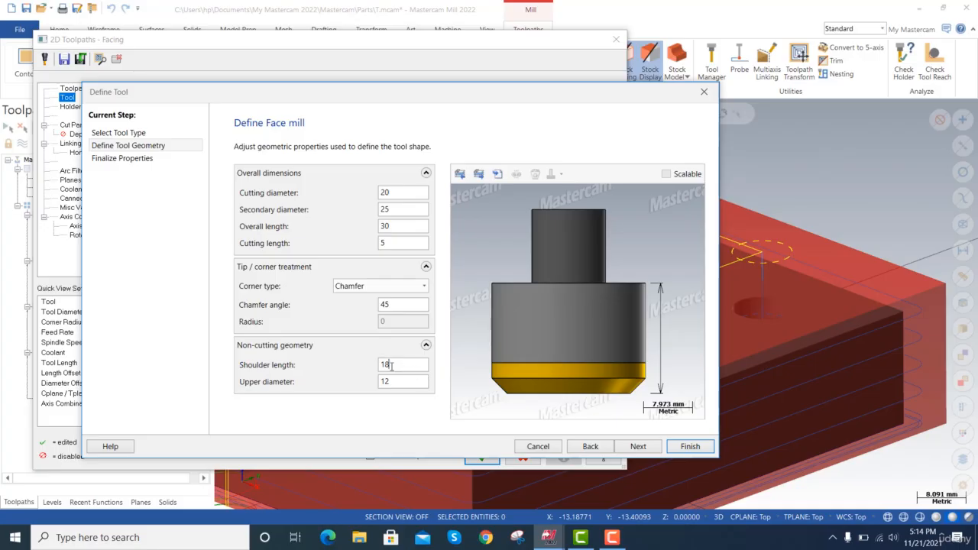
{"action": "type", "text": "0"}
{"action": "key", "text": "Tab"}
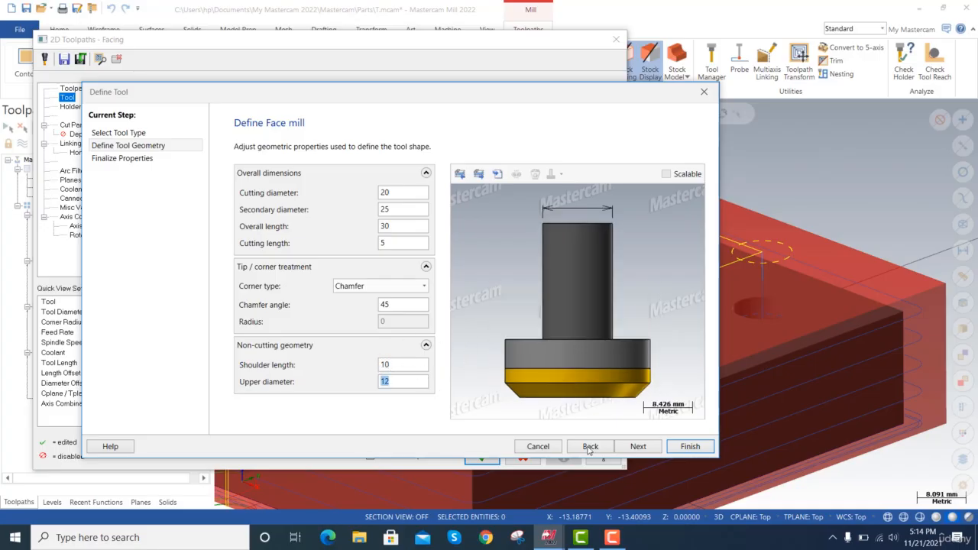
Finish the face mill definition with its default operation properties and generate the facing toolpath.
{"action": "left_click", "coordinate": [638, 448]}
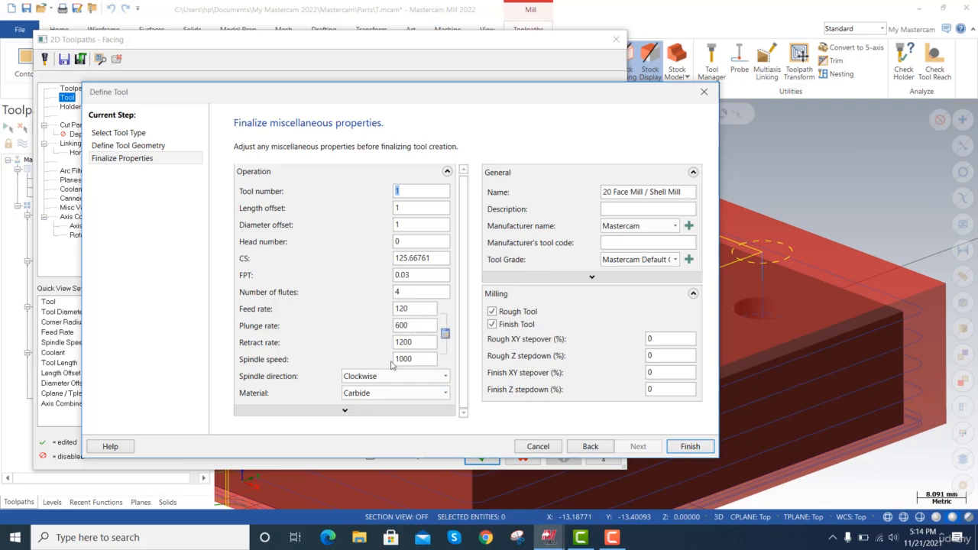
{"action": "left_click", "coordinate": [684, 449]}
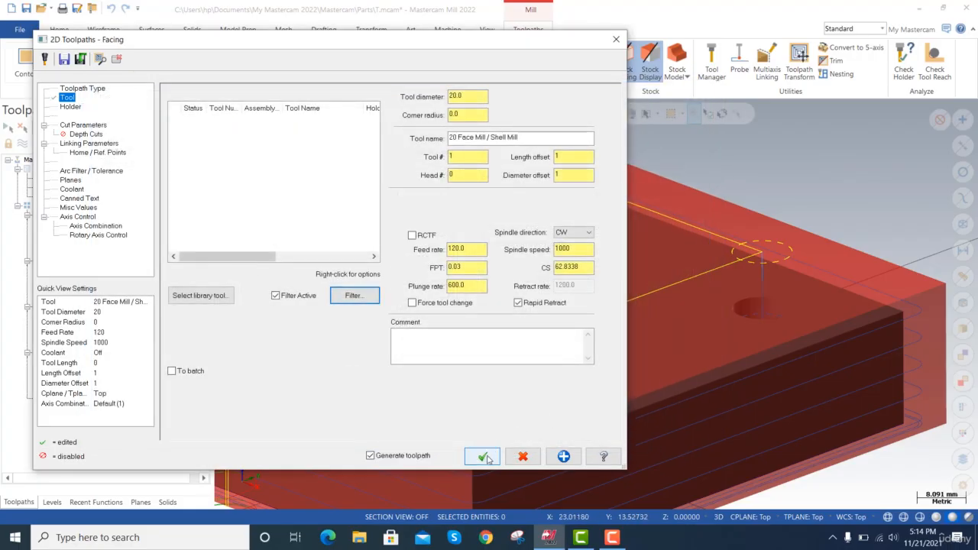
{"action": "left_click", "coordinate": [486, 457]}
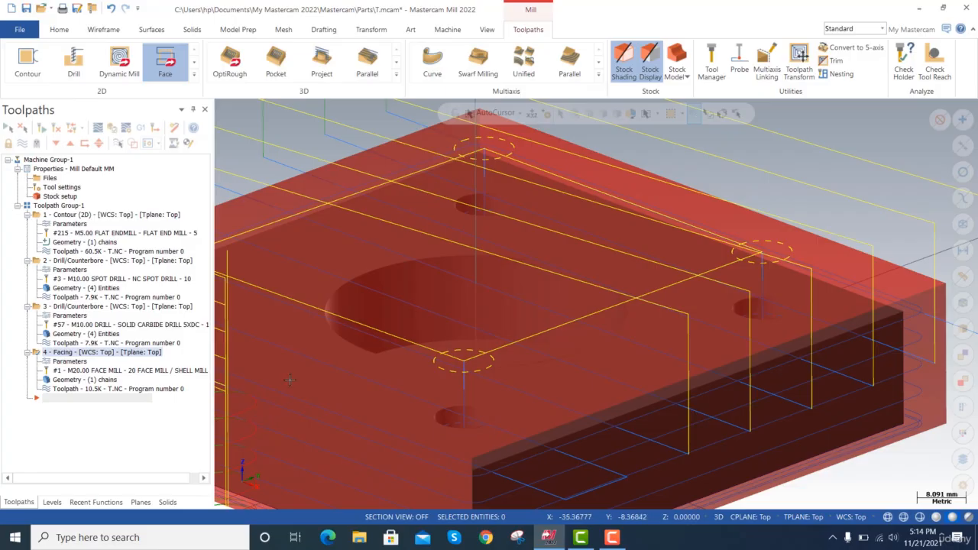
Play the facing toolpath's backplot, examine the cutter's height over the stock from a low side angle, and close the backplot.
{"action": "scroll", "coordinate": [552, 366], "scroll_direction": "down", "scroll_amount": 5}
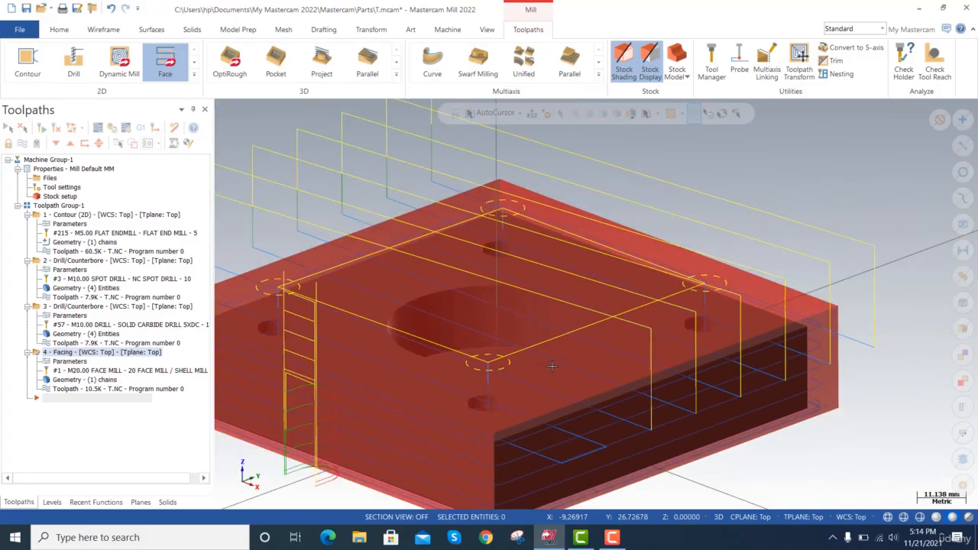
{"action": "scroll", "coordinate": [551, 366], "scroll_direction": "down", "scroll_amount": 1}
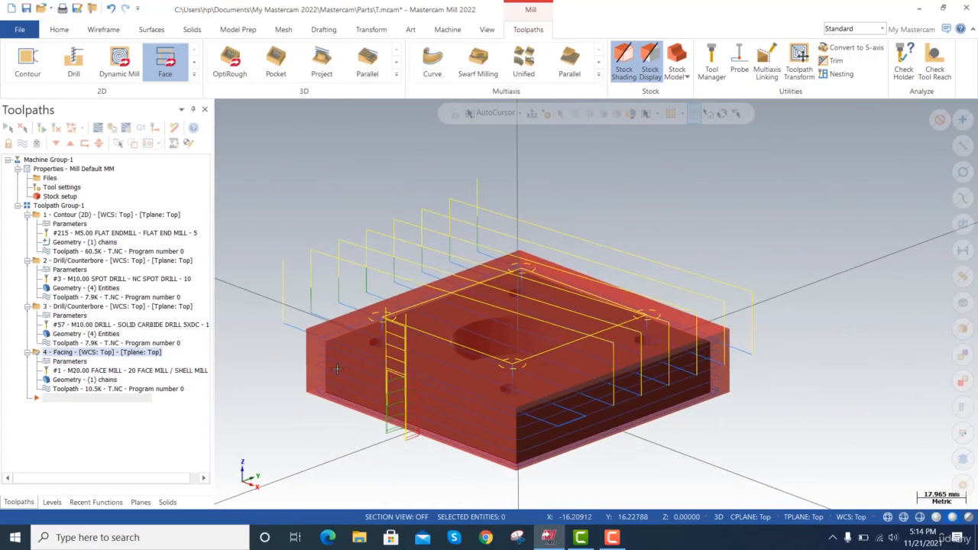
{"action": "left_click", "coordinate": [96, 391]}
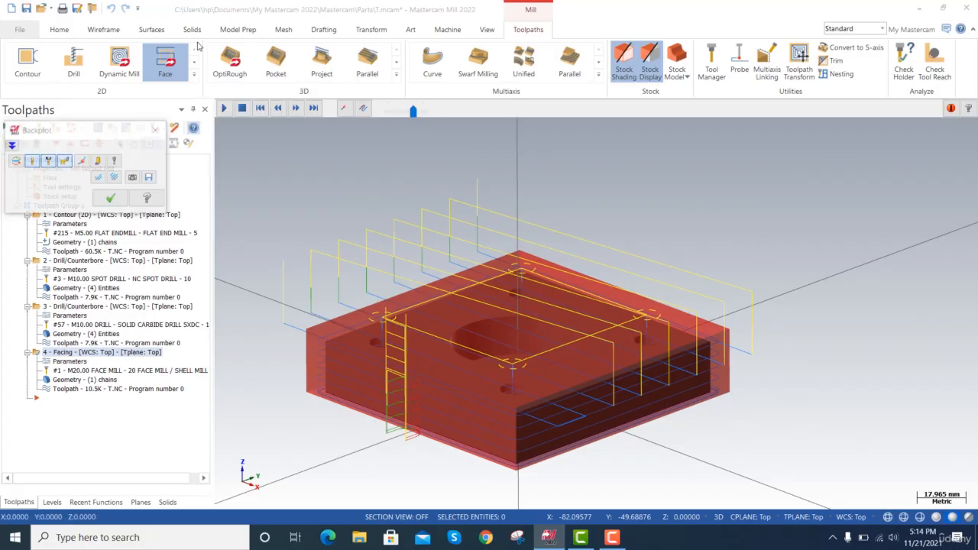
{"action": "left_click", "coordinate": [224, 108]}
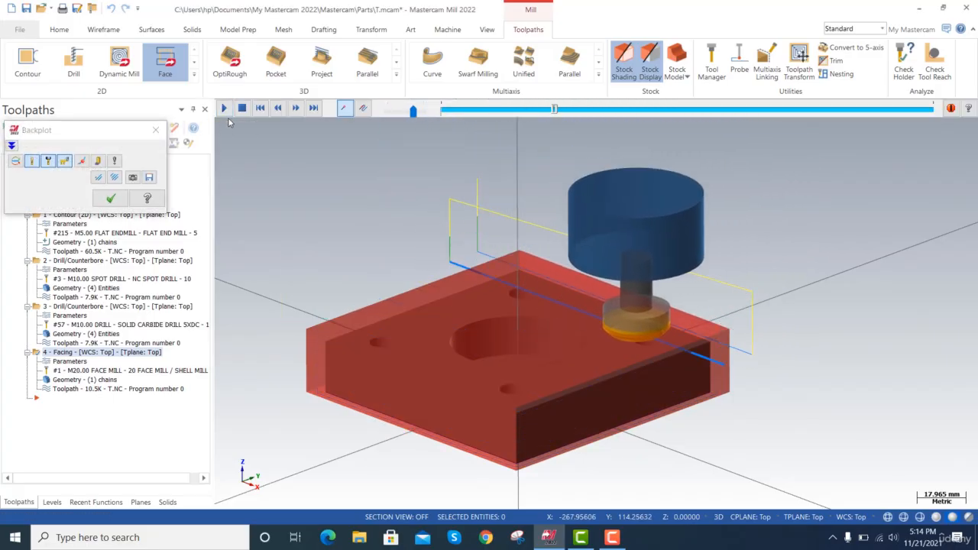
{"action": "key", "text": "alt+Up"}
{"action": "key", "text": "alt+Up"}
{"action": "key", "text": "alt+Up"}
{"action": "key", "text": "alt+Up"}
{"action": "key", "text": "alt+Up"}
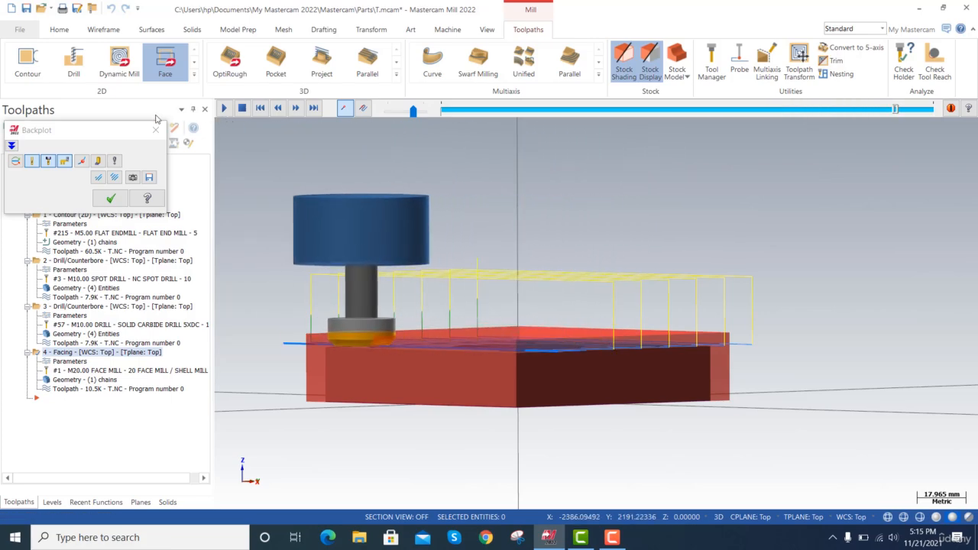
{"action": "left_click", "coordinate": [112, 199]}
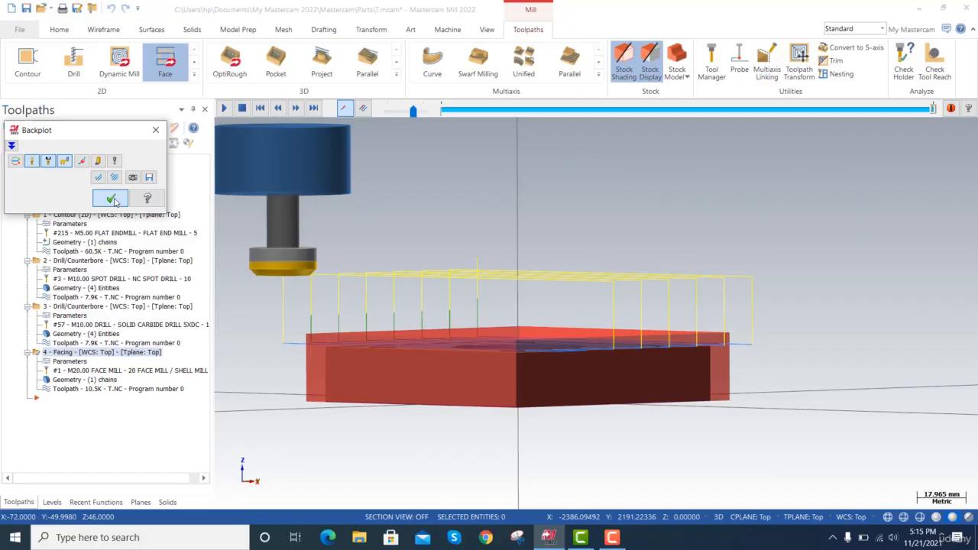
Review the facing toolpath's cut parameters, including the across overlap, and accept them.
{"action": "left_click", "coordinate": [76, 361]}
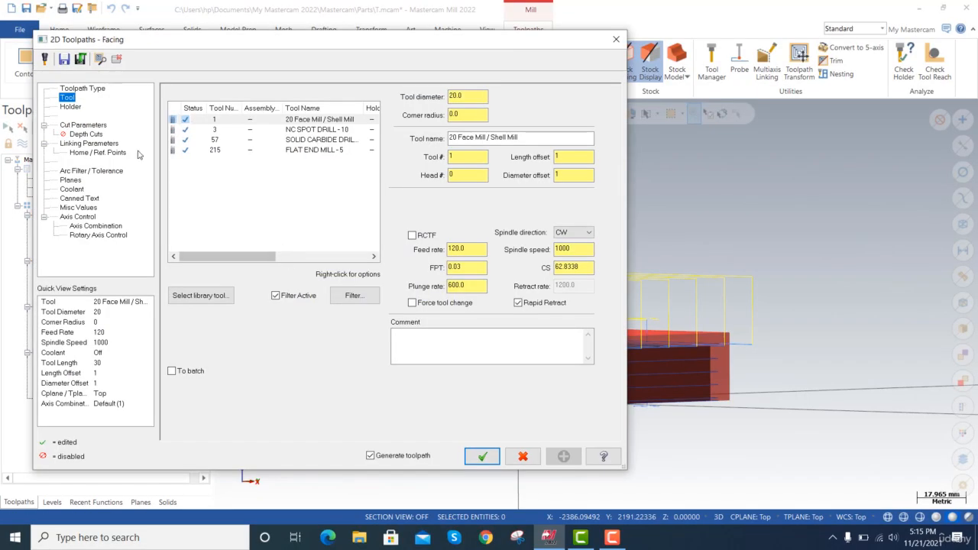
{"action": "left_click", "coordinate": [100, 127]}
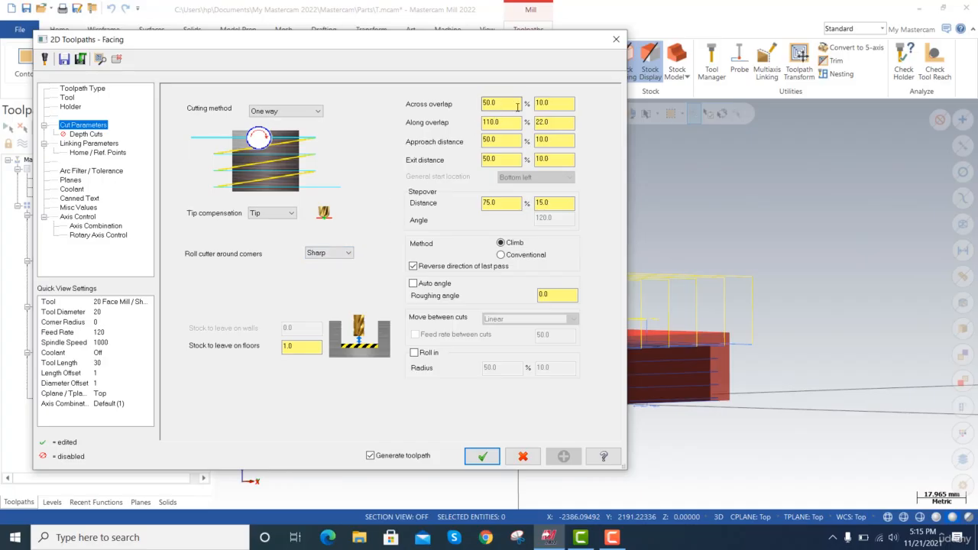
{"action": "left_click_drag", "start_coordinate": [501, 100], "coordinate": [481, 101]}
{"action": "left_click", "coordinate": [746, 366]}
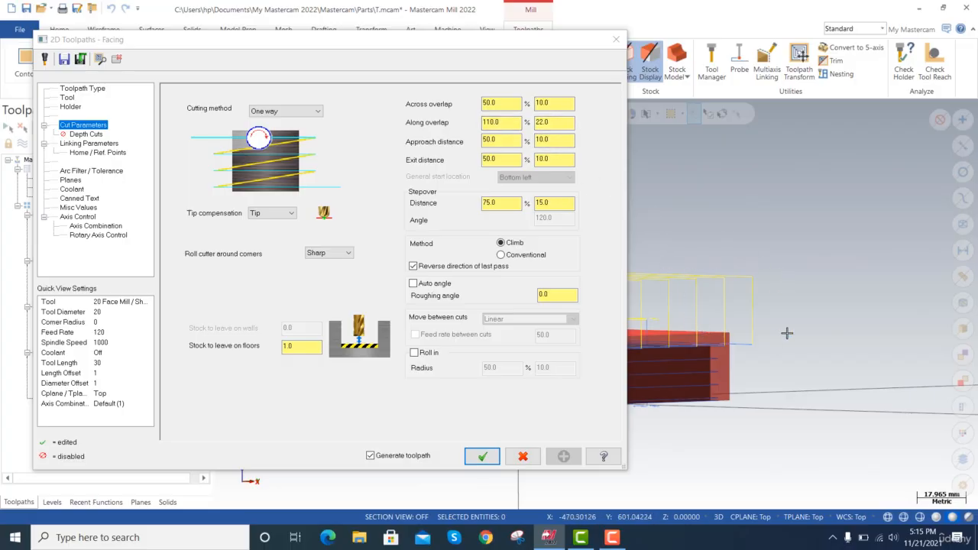
{"action": "left_click", "coordinate": [483, 456]}
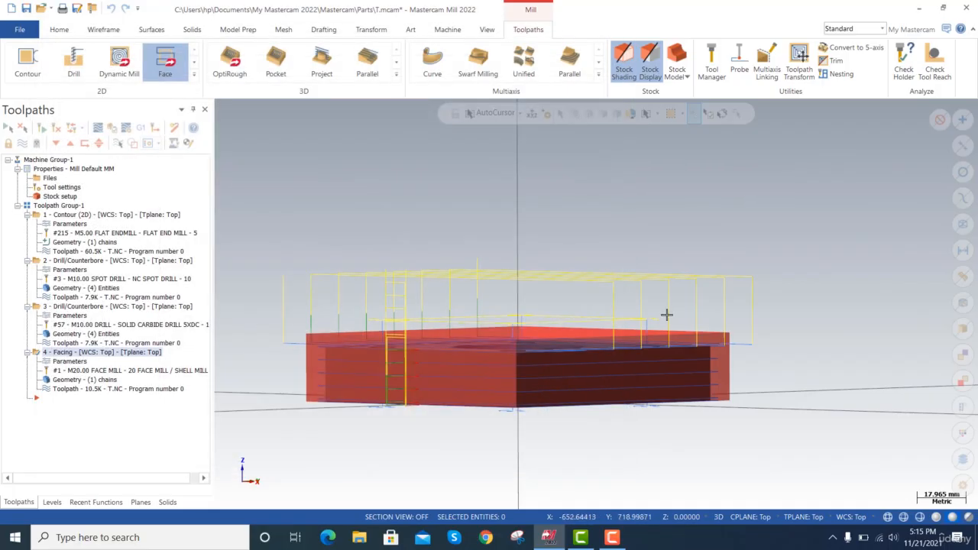
Examine the facing passes over the stock from the isometric view and several rotated angles.
{"action": "key", "text": "alt+7"}
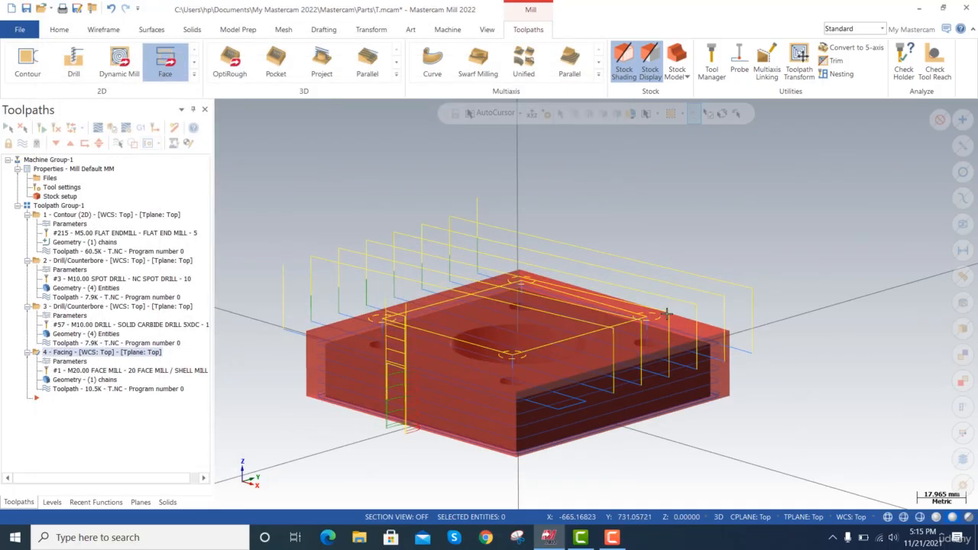
{"action": "key", "text": "alt+Right"}
{"action": "key", "text": "alt+Right"}
{"action": "key", "text": "alt+Right"}
{"action": "key", "text": "alt+Right"}
{"action": "key", "text": "alt+Left"}
{"action": "key", "text": "alt+Left"}
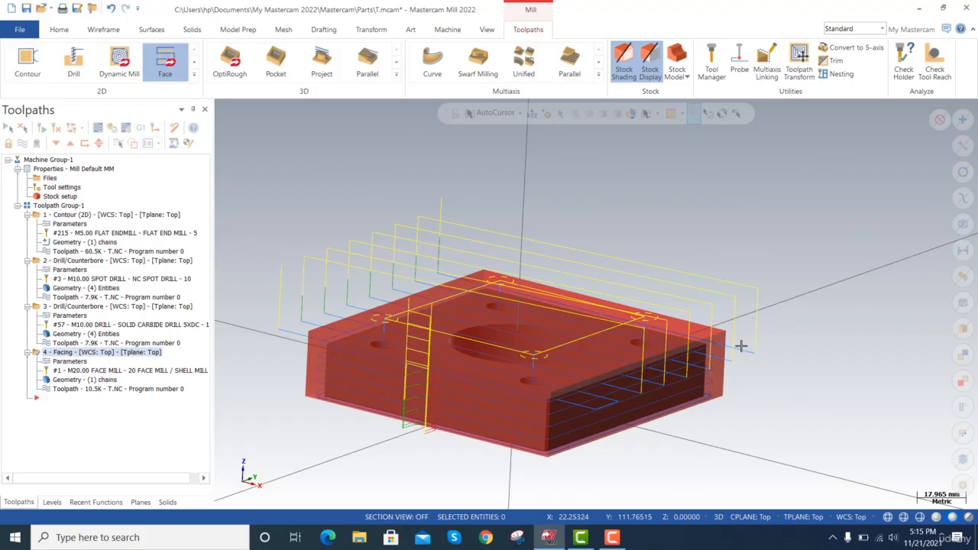
{"action": "key", "text": "alt+Right"}
{"action": "key", "text": "alt+Right"}
{"action": "key", "text": "alt+Right"}
{"action": "key", "text": "alt+Right"}
{"action": "key", "text": "alt+Down"}
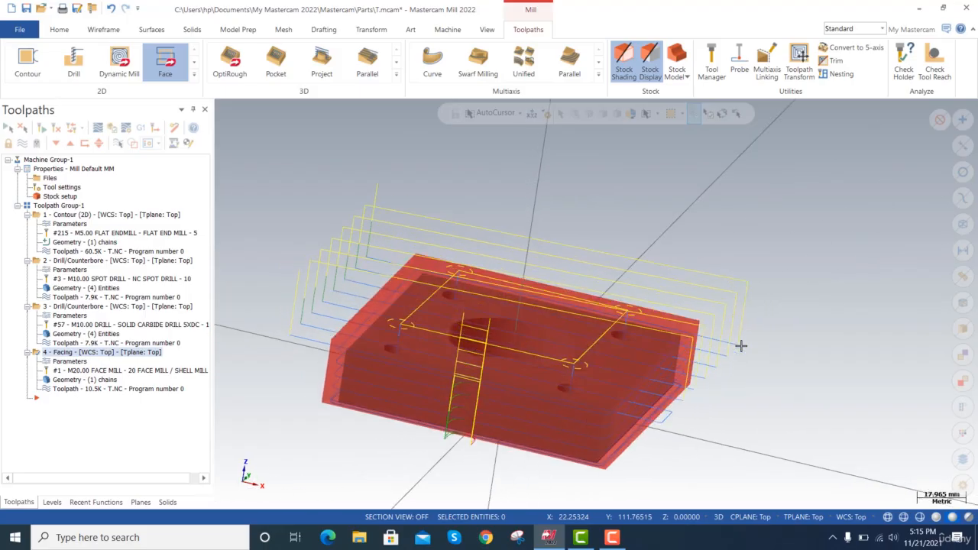
{"action": "key", "text": "alt+Right"}
{"action": "key", "text": "alt+Right"}
{"action": "key", "text": "alt+Right"}
{"action": "key", "text": "alt+Right"}
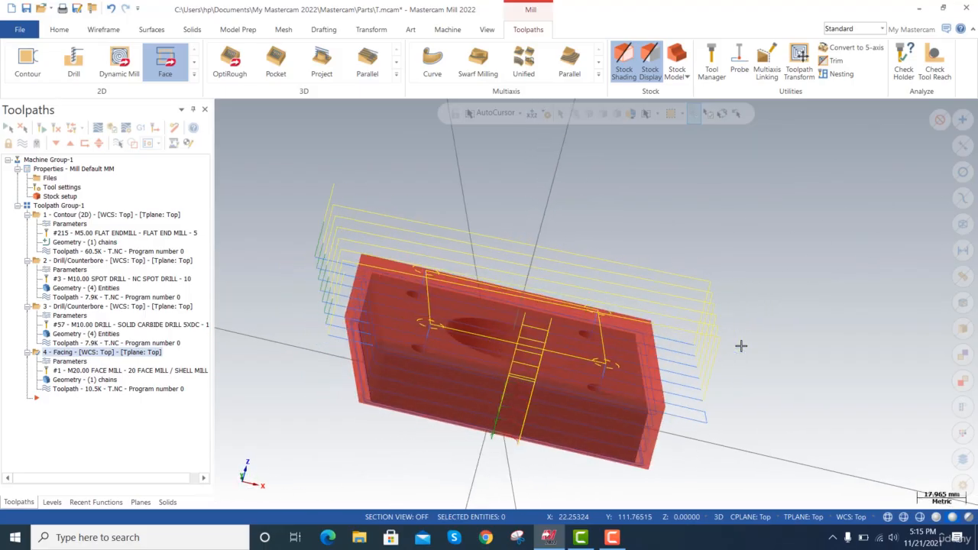
{"action": "key", "text": "alt+Left"}
{"action": "key", "text": "alt+Left"}
{"action": "key", "text": "alt+Left"}
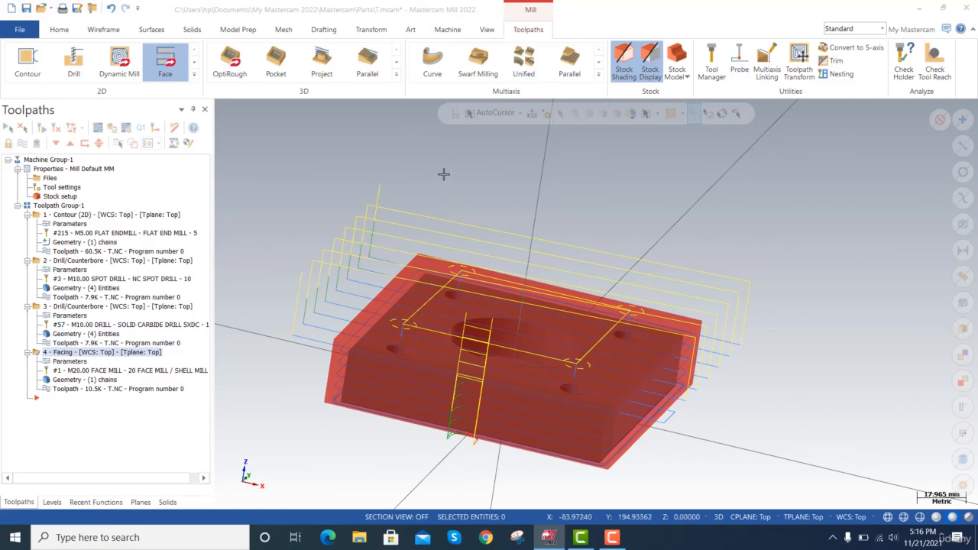
{"action": "key", "text": "alt+Down"}
{"action": "key", "text": "alt+Down"}
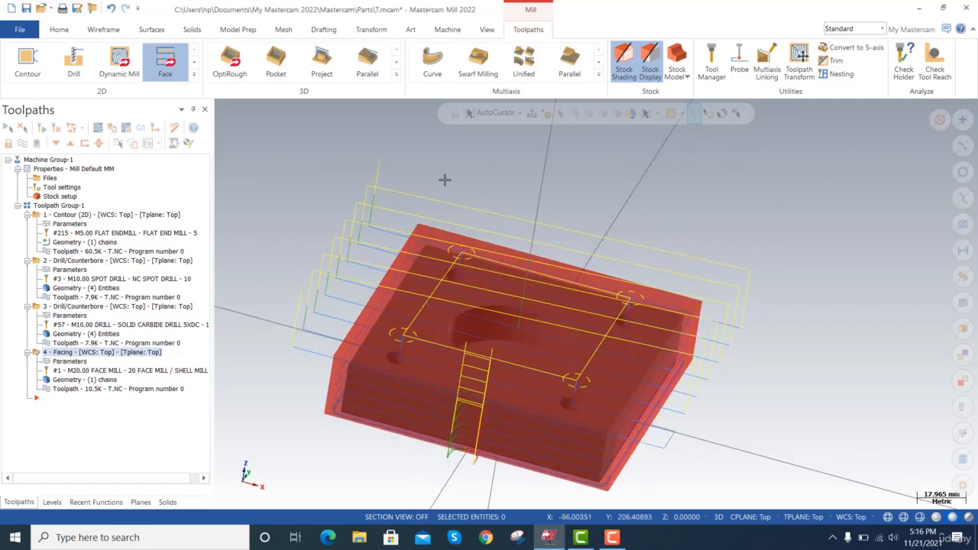
{"action": "key", "text": "alt+Left"}
{"action": "key", "text": "alt+Left"}
{"action": "key", "text": "alt+Left"}
{"action": "key", "text": "alt+Left"}
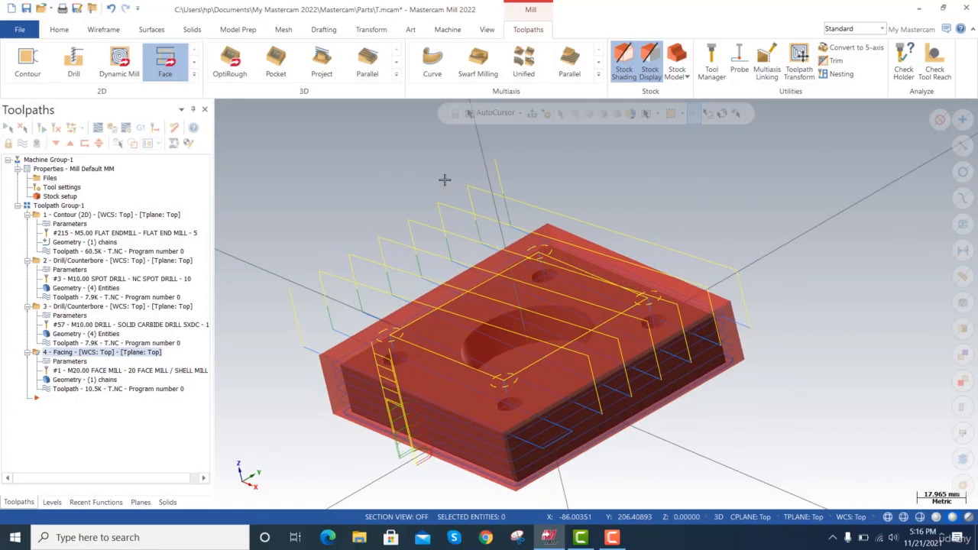
{"action": "key", "text": "alt+Left"}
{"action": "key", "text": "alt+Left"}
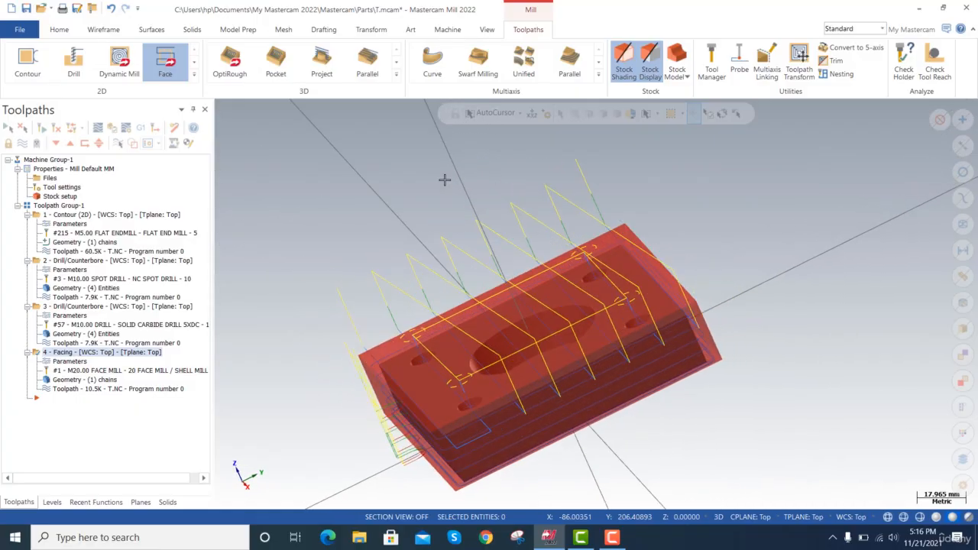
{"action": "key", "text": "alt+Down"}
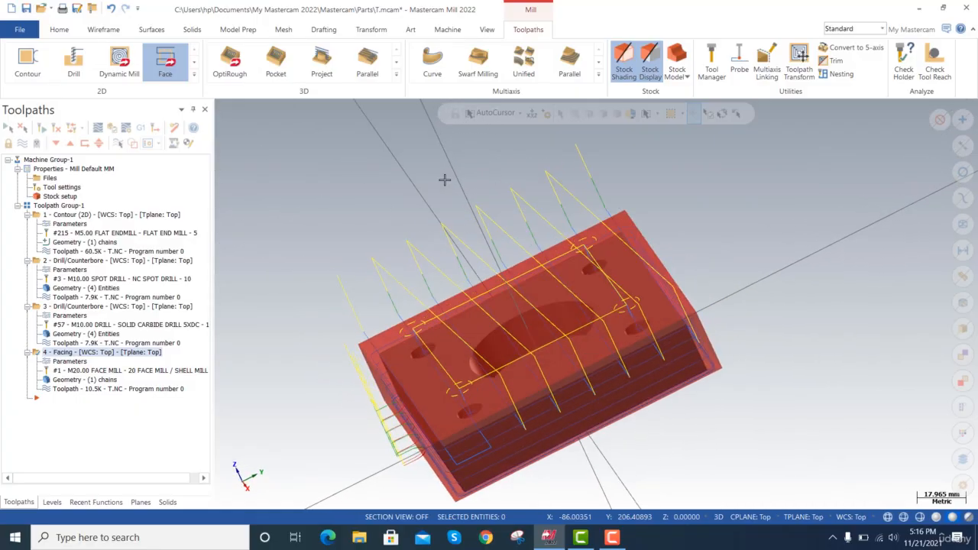
{"action": "key", "text": "alt+Down"}
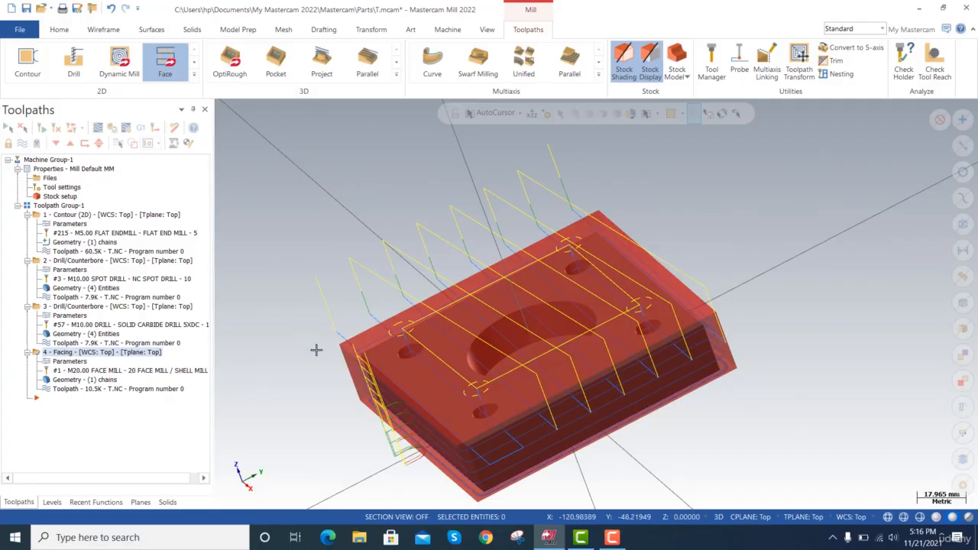
{"action": "scroll", "coordinate": [457, 356], "scroll_direction": "down", "scroll_amount": 1}
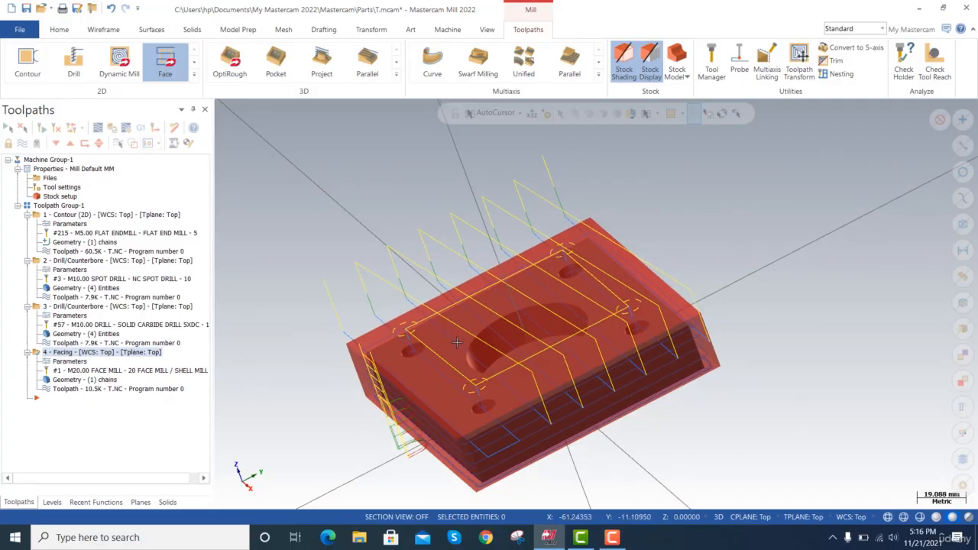
Set the facing operation's stock to leave on floors to 0.
{"action": "left_click", "coordinate": [73, 363]}
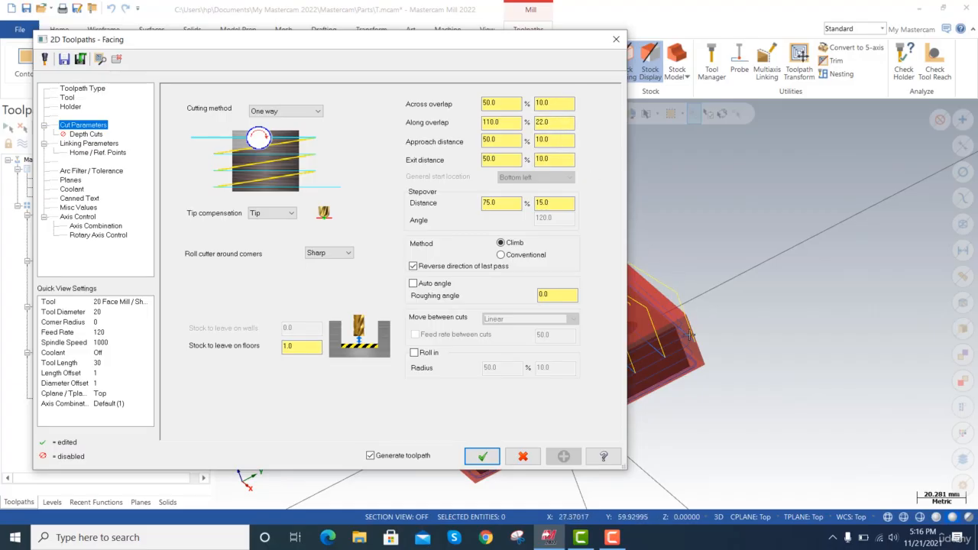
{"action": "scroll", "coordinate": [688, 333], "scroll_direction": "up", "scroll_amount": 3}
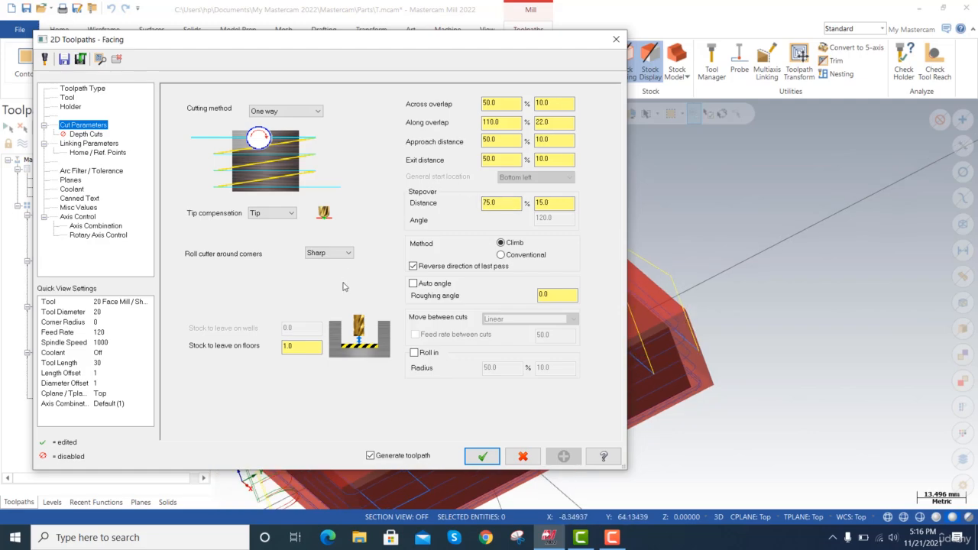
{"action": "double_click", "coordinate": [286, 346]}
{"action": "type", "text": "0"}
{"action": "key", "text": "Tab"}
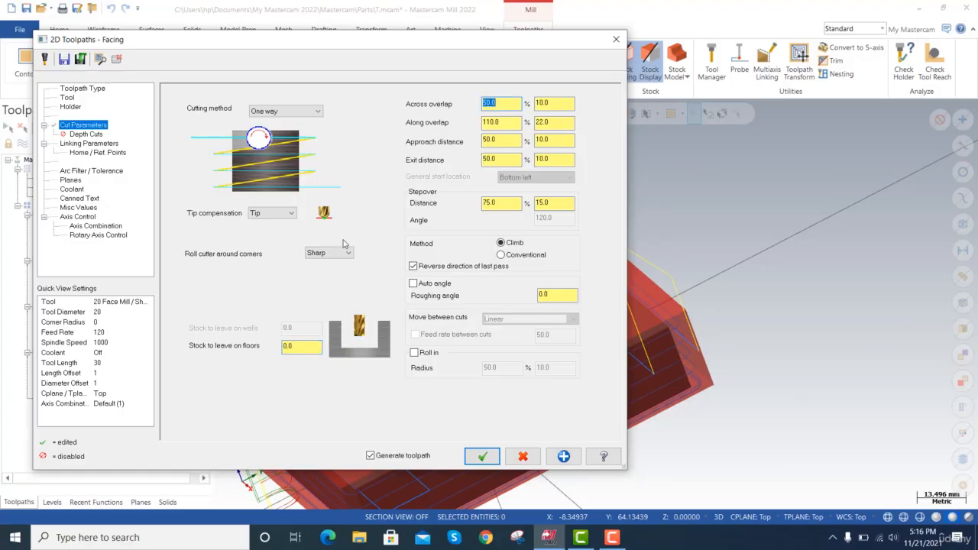
Enable depth cuts for the facing operation with a 4 mm maximum rough step and one 1 mm finish cut.
{"action": "left_click", "coordinate": [86, 134]}
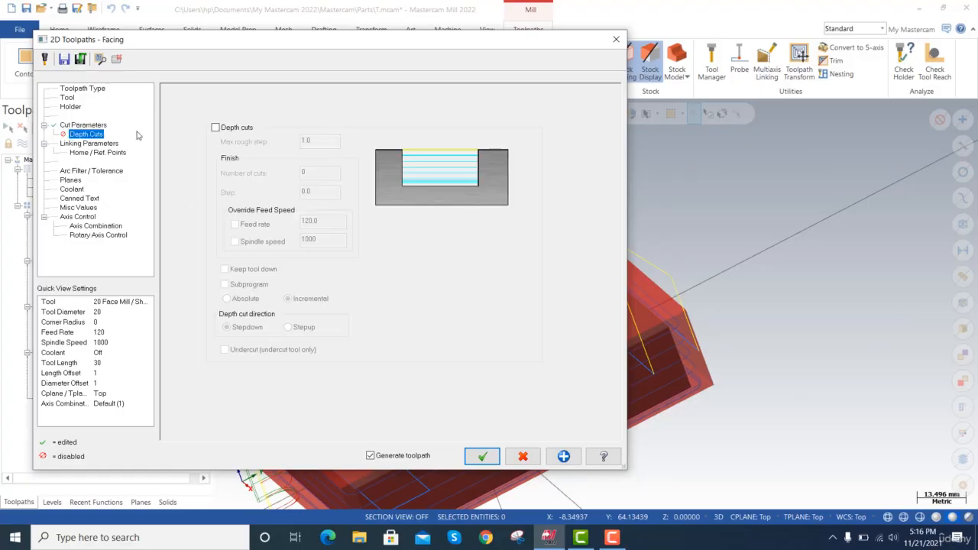
{"action": "left_click", "coordinate": [215, 128]}
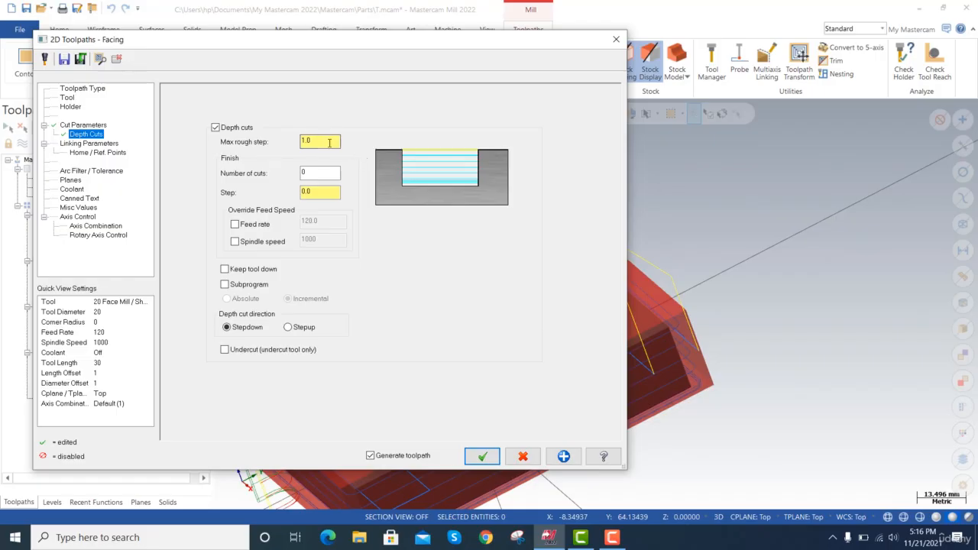
{"action": "left_click_drag", "start_coordinate": [315, 141], "coordinate": [302, 142]}
{"action": "type", "text": "5"}
{"action": "key", "text": "Tab"}
{"action": "left_click_drag", "start_coordinate": [329, 141], "coordinate": [291, 138]}
{"action": "type", "text": "4"}
{"action": "key", "text": "Tab"}
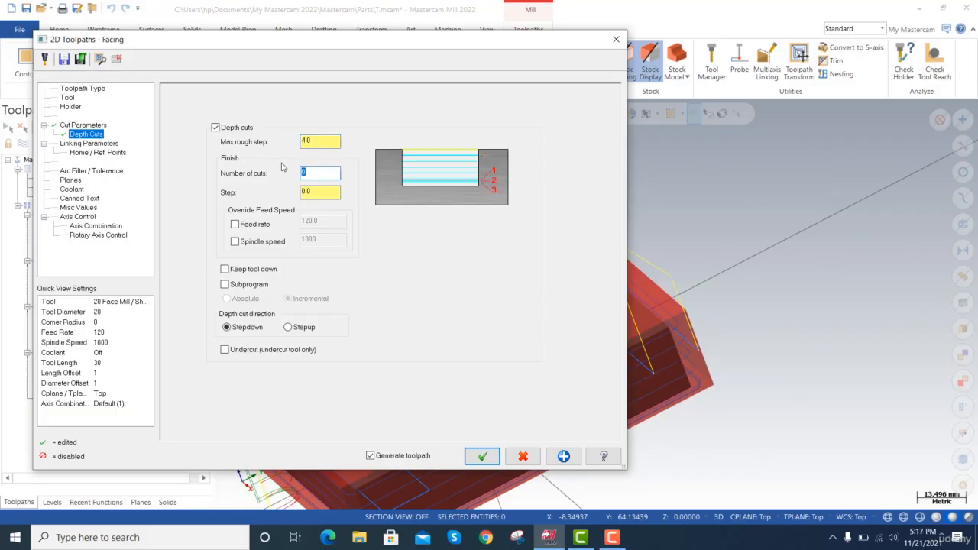
{"action": "key", "text": "Tab"}
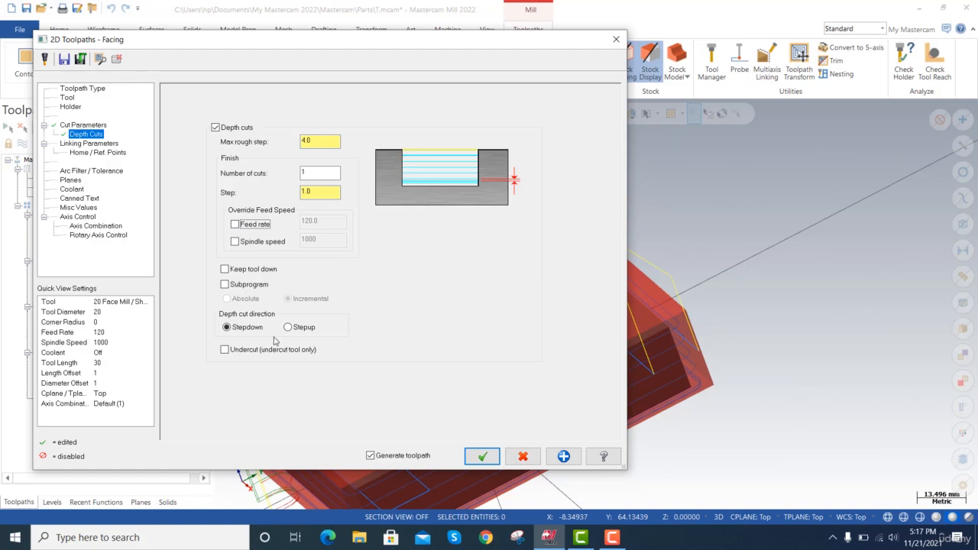
Pick the facing depth from the central hole's centre on the plate's top face and regenerate the toolpath.
{"action": "left_click", "coordinate": [106, 144]}
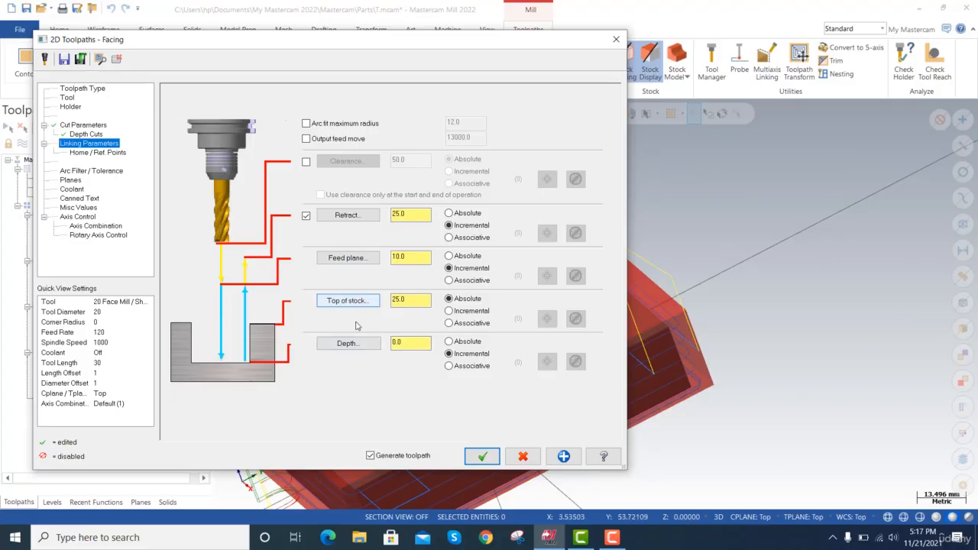
{"action": "left_click", "coordinate": [350, 348]}
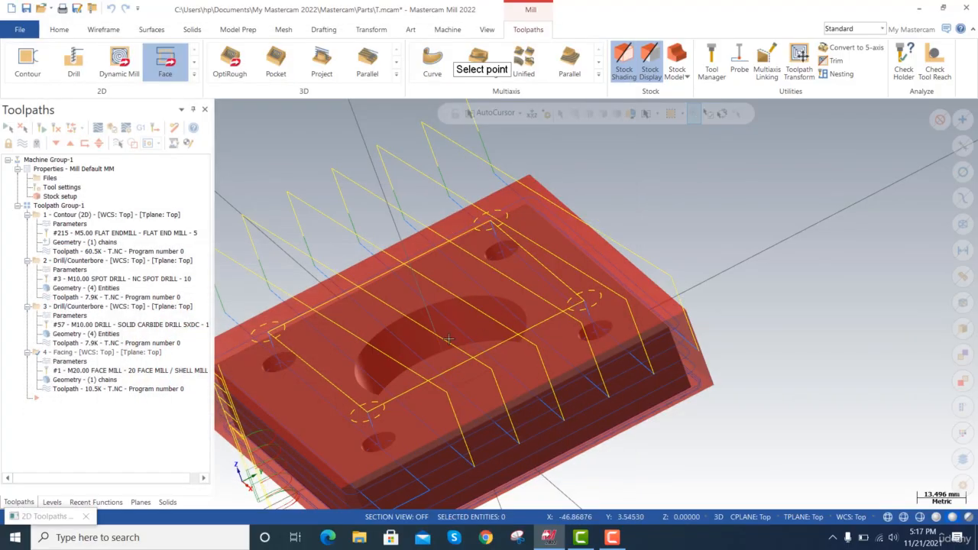
{"action": "left_click", "coordinate": [506, 300]}
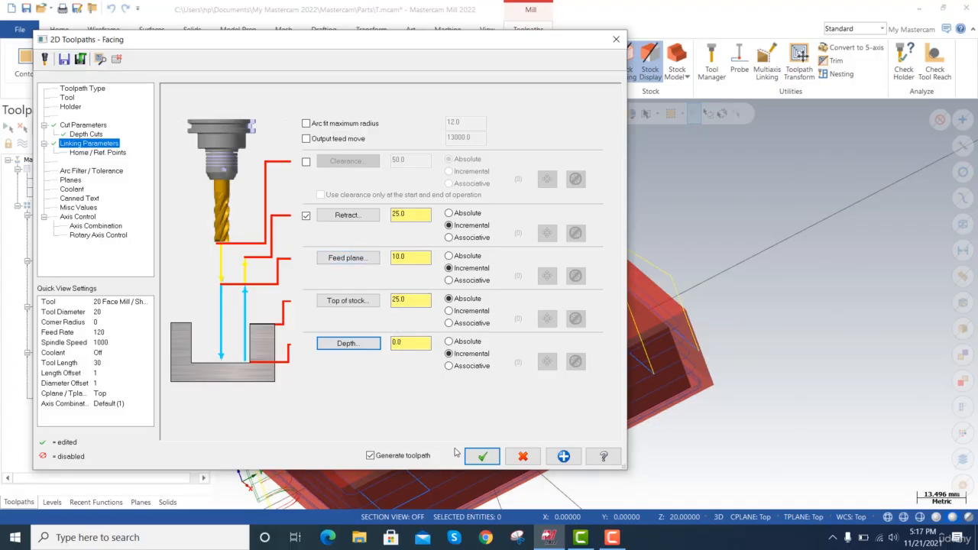
{"action": "left_click", "coordinate": [495, 457]}
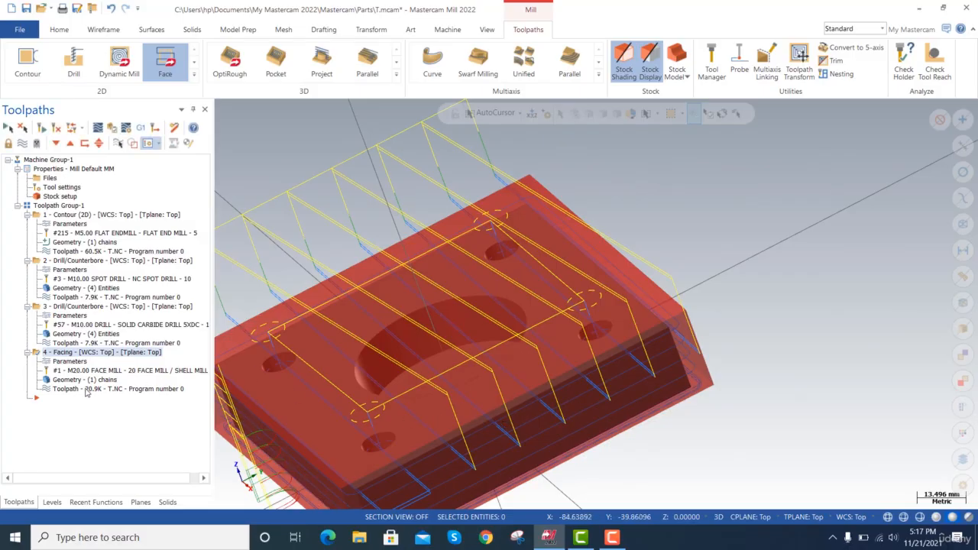
Play the backplot of the multi-depth facing toolpath, examine it from a low side angle, and close it.
{"action": "left_click", "coordinate": [97, 127]}
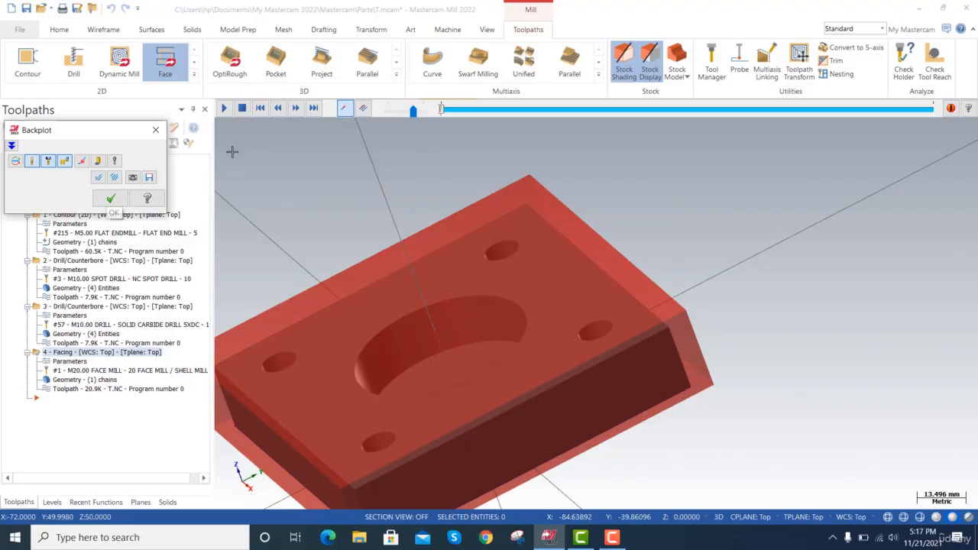
{"action": "left_click", "coordinate": [225, 108]}
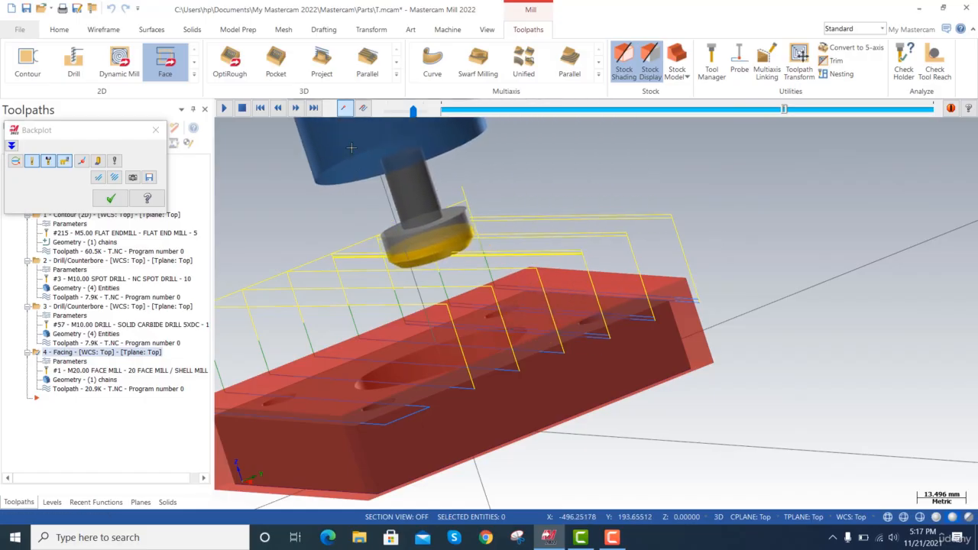
{"action": "left_click", "coordinate": [155, 129]}
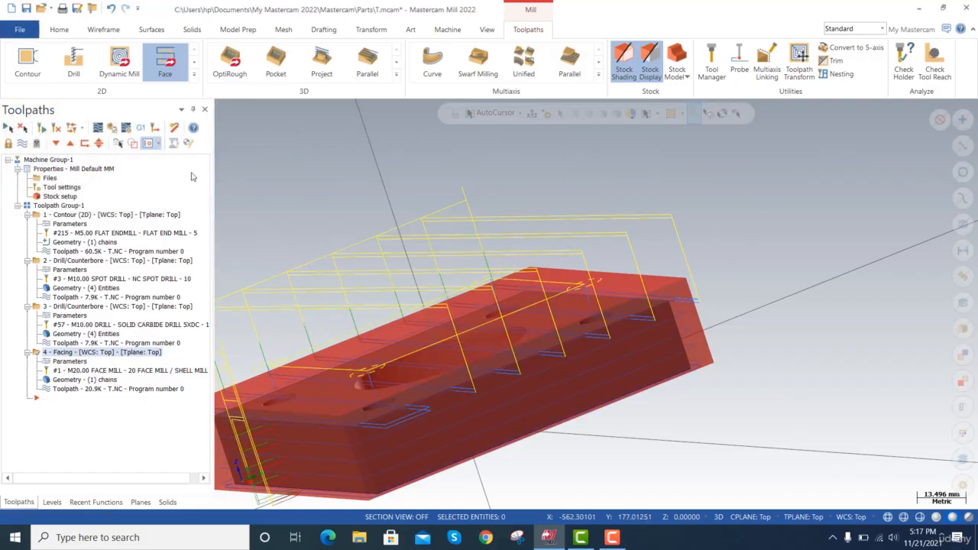
Set the facing operation's across overlap to 20 mm and regenerate the toolpath.
{"action": "left_click", "coordinate": [78, 362]}
{"action": "left_click", "coordinate": [88, 126]}
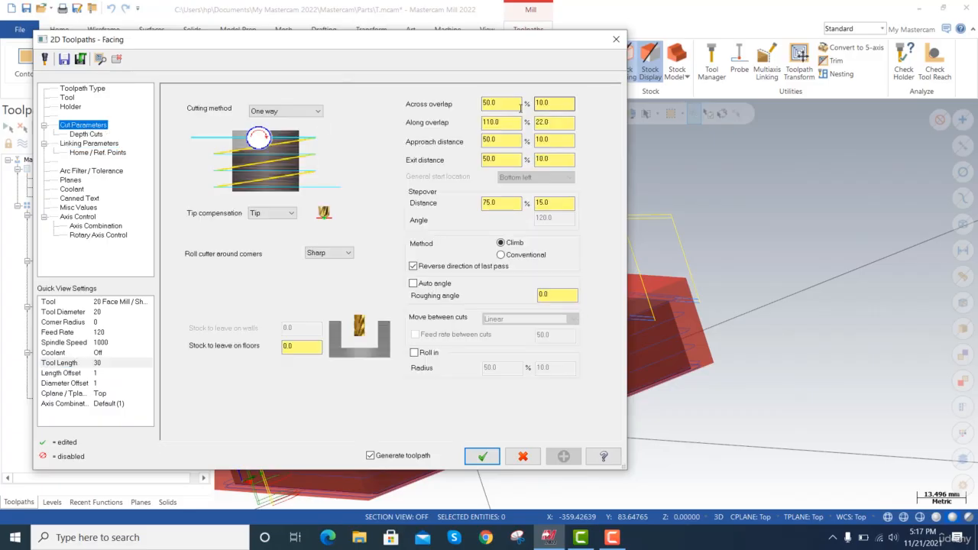
{"action": "left_click", "coordinate": [505, 101]}
{"action": "left_click_drag", "start_coordinate": [554, 102], "coordinate": [527, 102]}
{"action": "type", "text": "20"}
{"action": "key", "text": "Tab"}
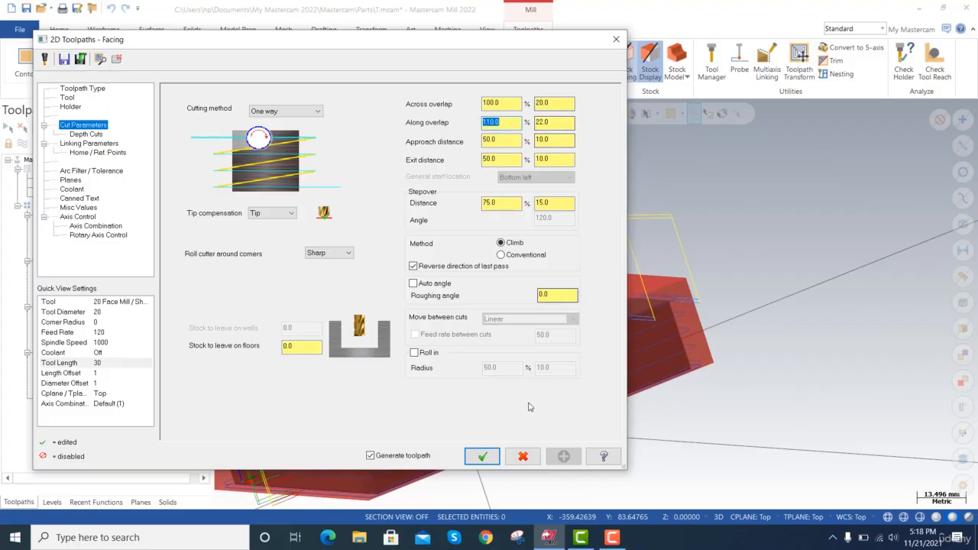
{"action": "left_click", "coordinate": [490, 450]}
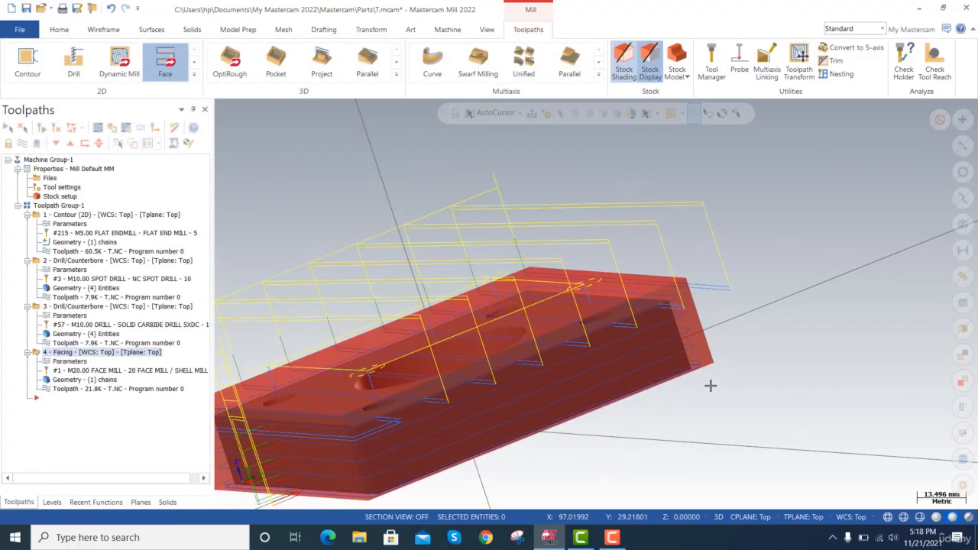
Check the extended facing passes over the stock and move the facing operation ahead of the contour as the first operation.
{"action": "key", "text": "alt+Down"}
{"action": "key", "text": "alt+Down"}
{"action": "key", "text": "alt+Down"}
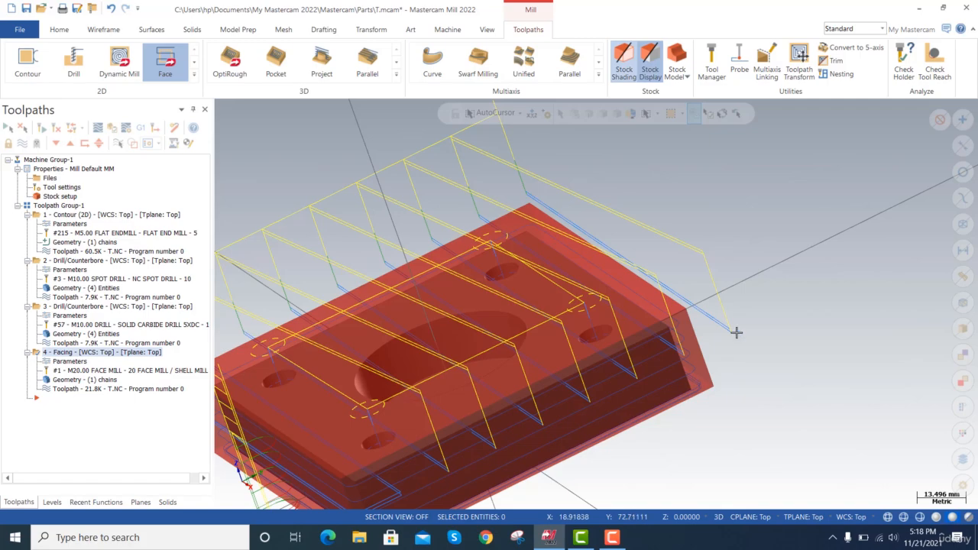
{"action": "scroll", "coordinate": [724, 325], "scroll_direction": "up", "scroll_amount": 3}
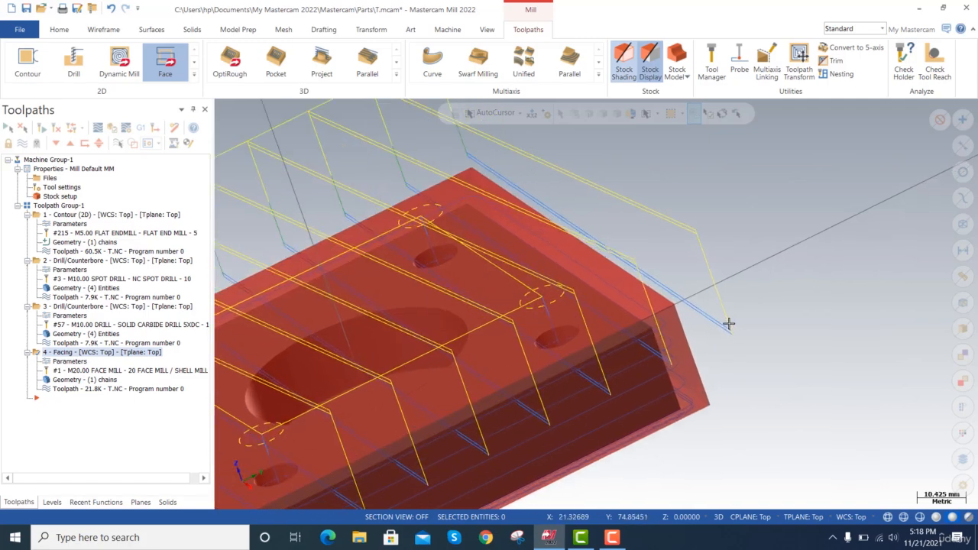
{"action": "scroll", "coordinate": [729, 325], "scroll_direction": "down", "scroll_amount": 3}
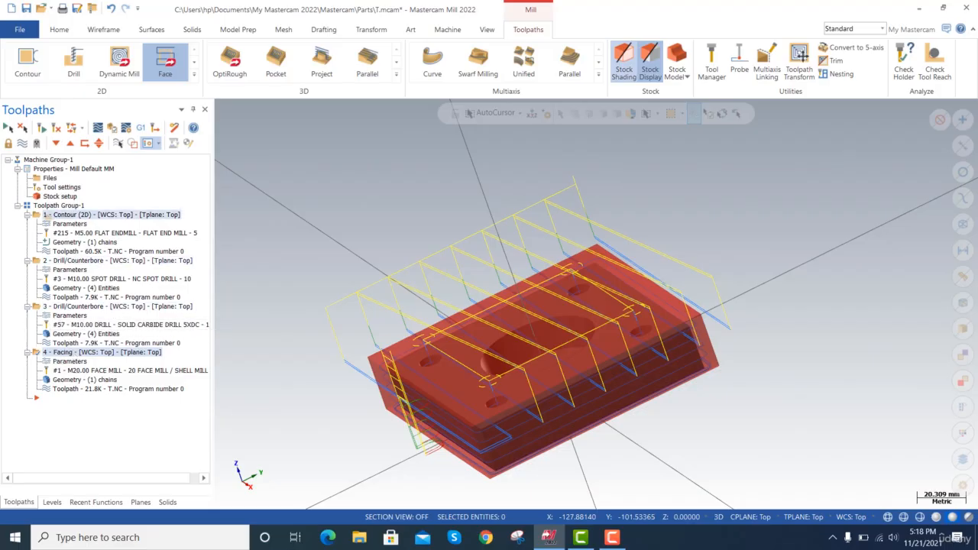
{"action": "left_click_drag", "start_coordinate": [93, 219], "coordinate": [94, 220]}
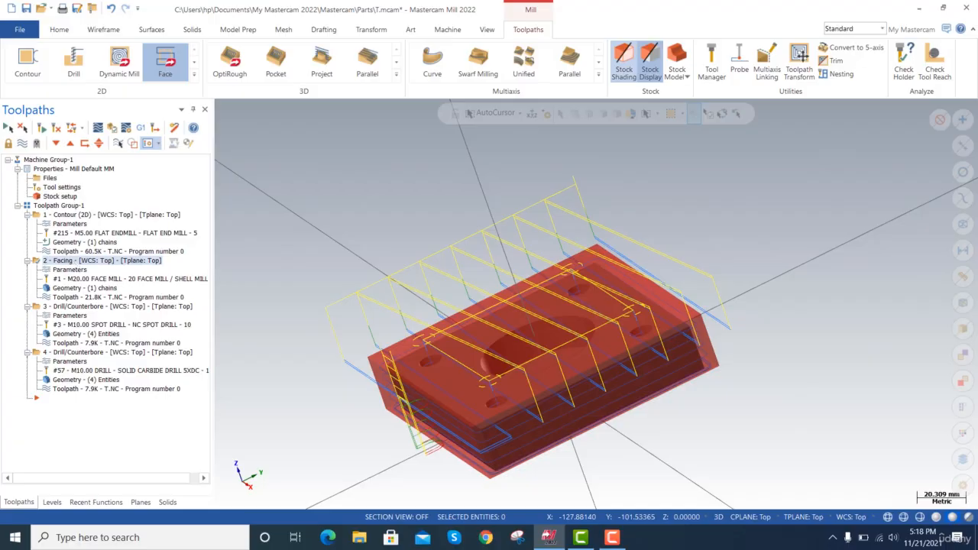
{"action": "left_click_drag", "start_coordinate": [92, 261], "coordinate": [91, 223]}
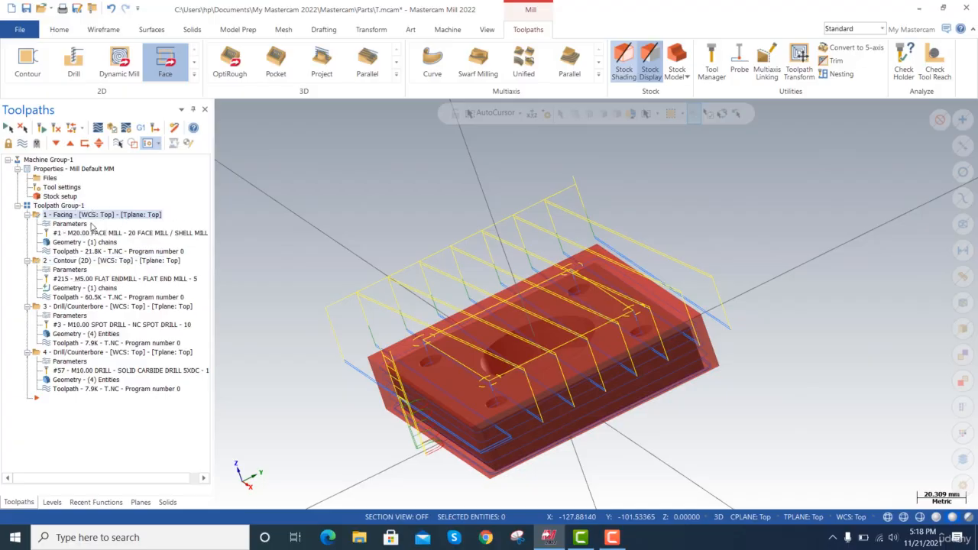
{"action": "left_click", "coordinate": [86, 261]}
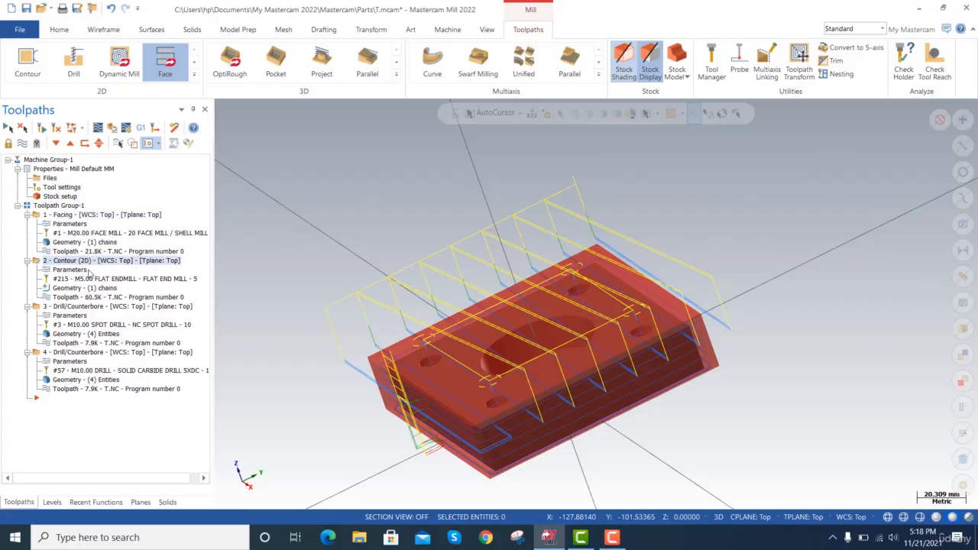
{"action": "left_click", "coordinate": [92, 306]}
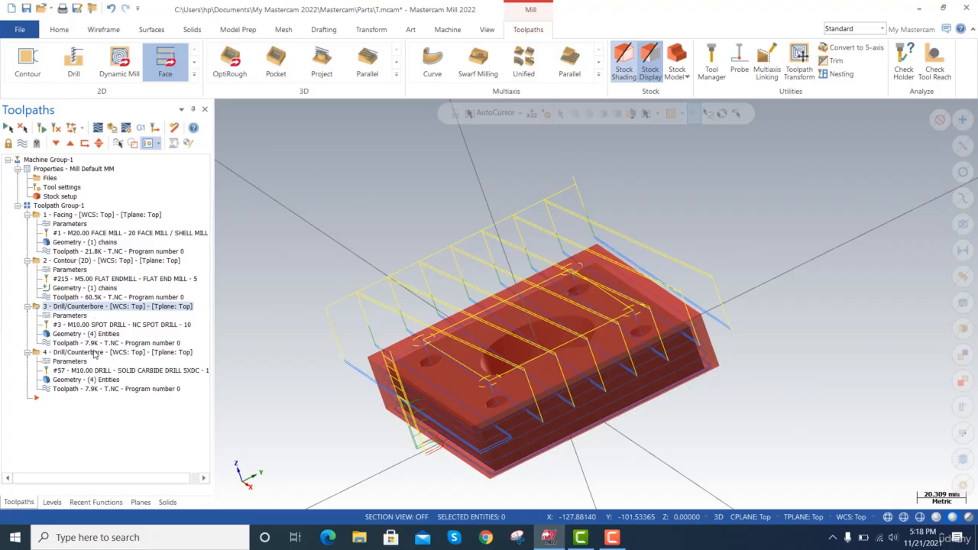
{"action": "left_click", "coordinate": [94, 353]}
{"action": "left_click", "coordinate": [121, 307]}
{"action": "scroll", "coordinate": [422, 234], "scroll_direction": "up", "scroll_amount": 2}
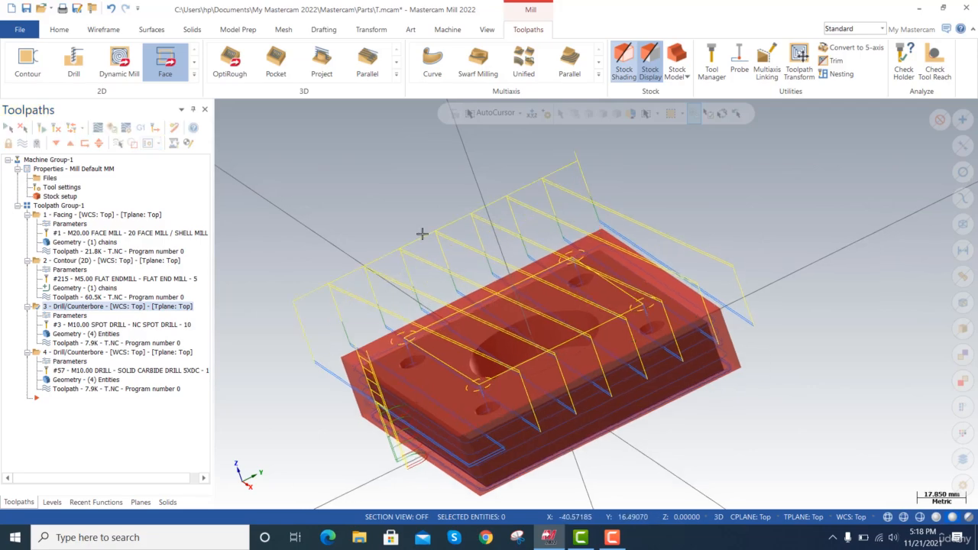
Start a pocket toolpath using the bottom edge loop of the central hole as its chain.
{"action": "left_click", "coordinate": [194, 74]}
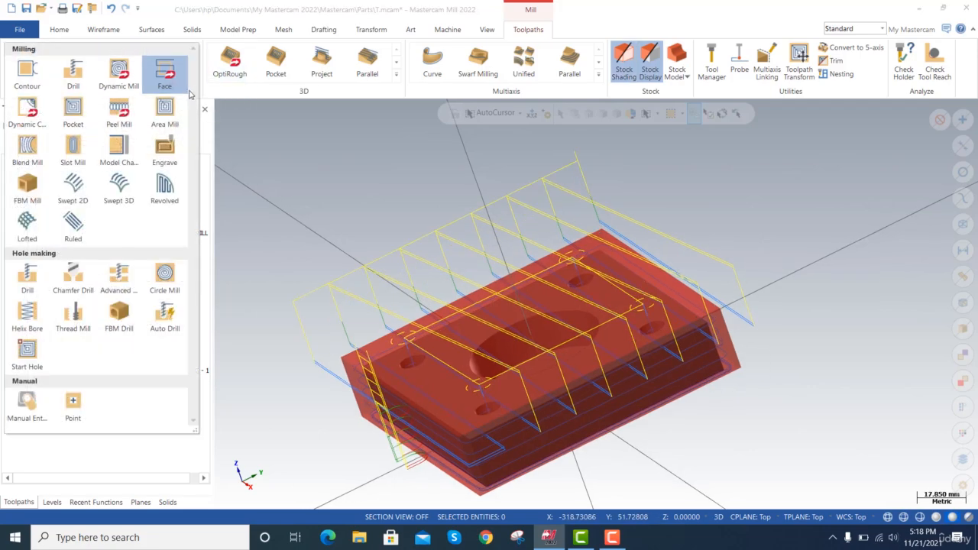
{"action": "left_click", "coordinate": [80, 113]}
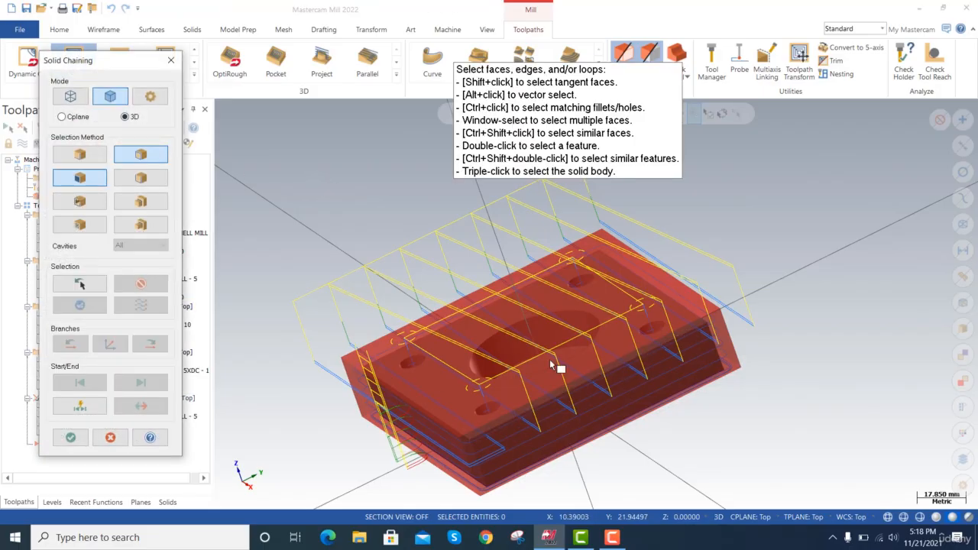
{"action": "scroll", "coordinate": [533, 376], "scroll_direction": "up", "scroll_amount": 5}
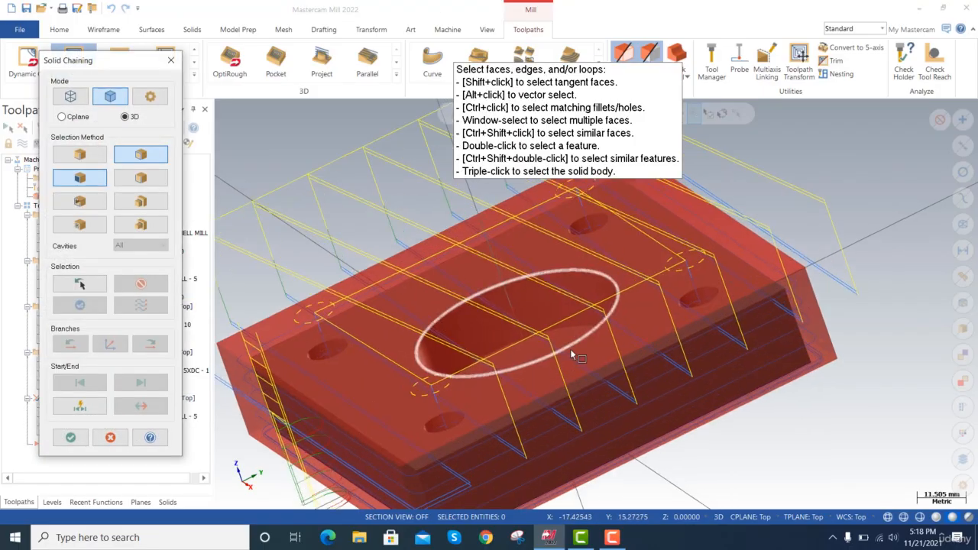
{"action": "scroll", "coordinate": [571, 342], "scroll_direction": "up", "scroll_amount": 3}
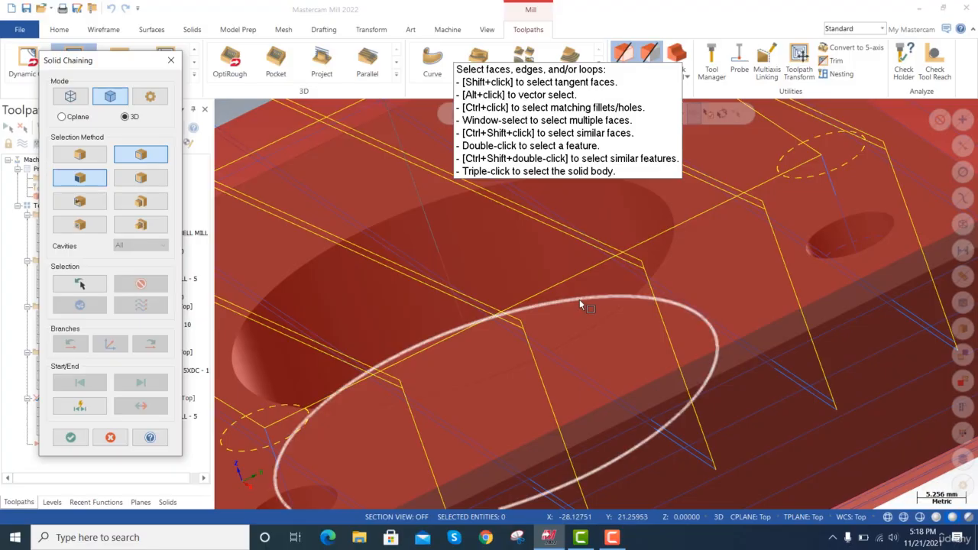
{"action": "left_click", "coordinate": [579, 302]}
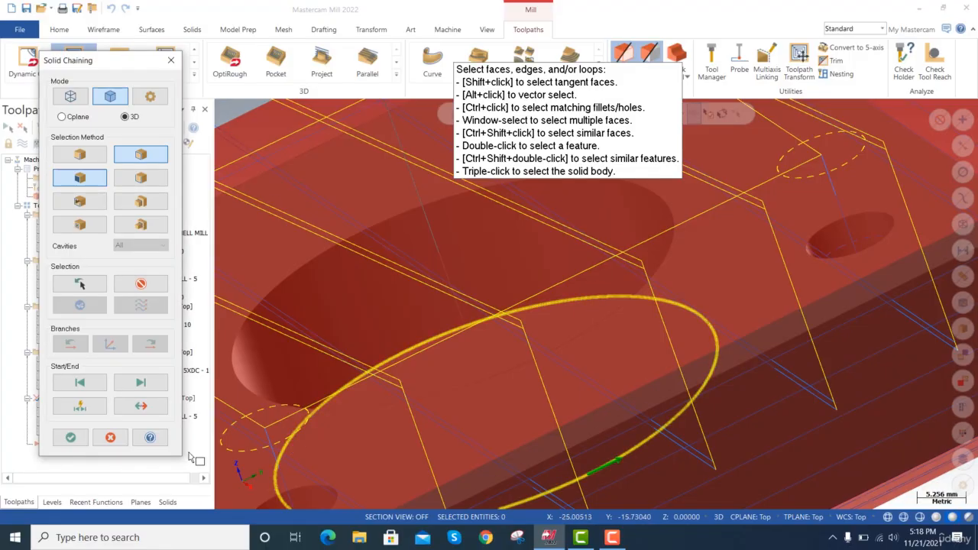
{"action": "left_click", "coordinate": [70, 438]}
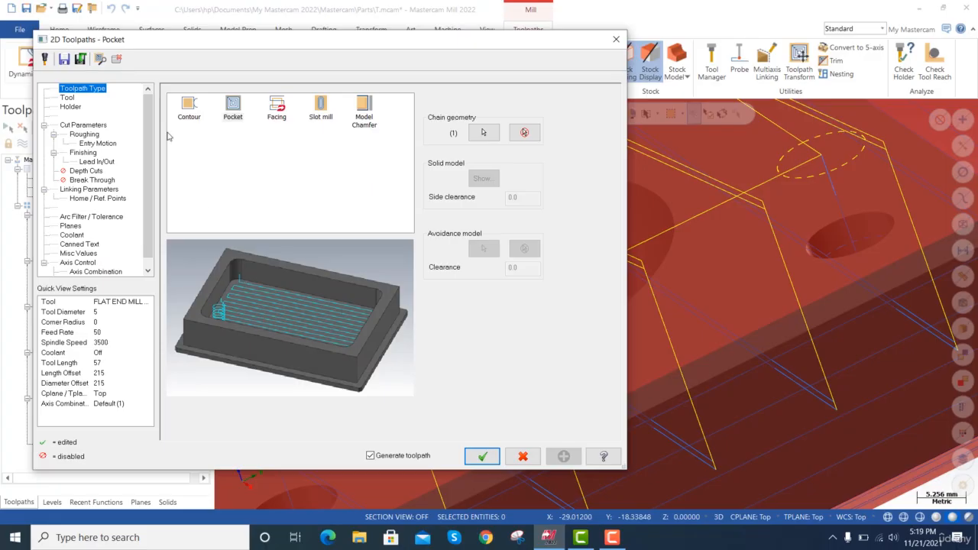
Assign the 20 mm face mill to the pocket and set stock to leave on walls and floors to 0.
{"action": "left_click", "coordinate": [68, 99]}
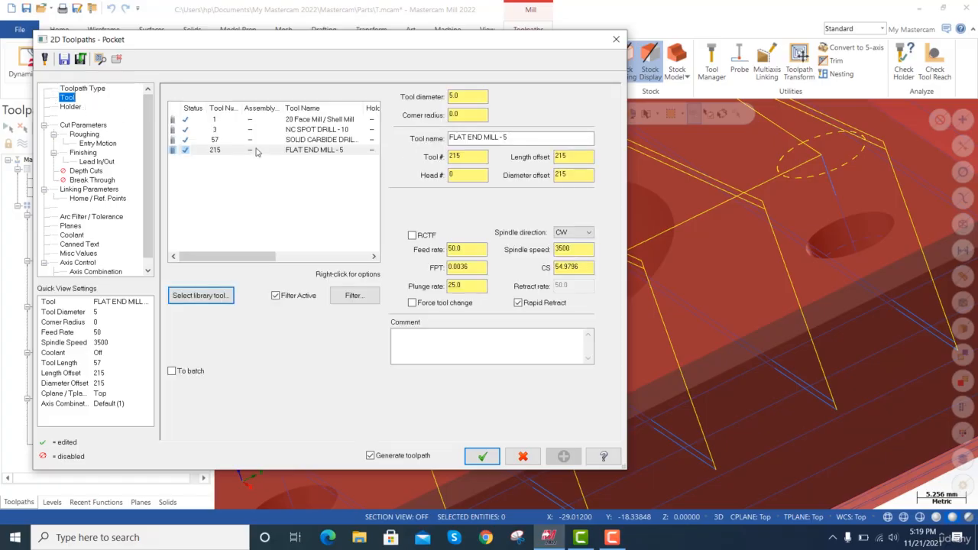
{"action": "left_click", "coordinate": [289, 121]}
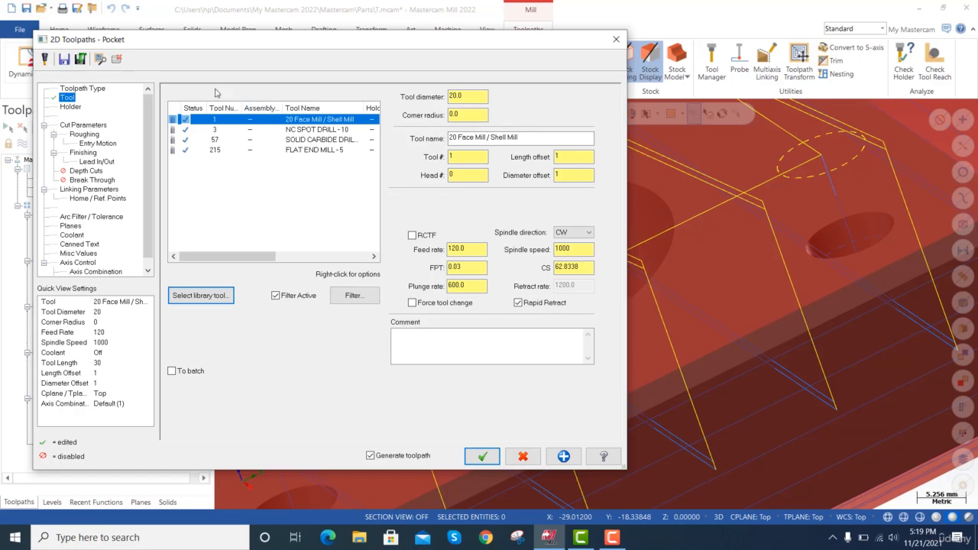
{"action": "left_click", "coordinate": [84, 125]}
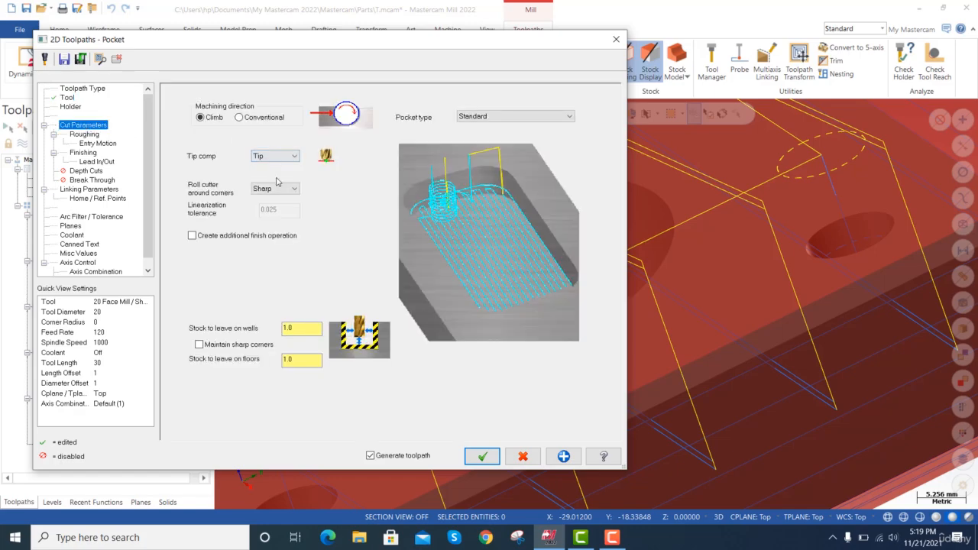
{"action": "left_click_drag", "start_coordinate": [302, 332], "coordinate": [271, 327]}
{"action": "type", "text": "0"}
{"action": "key", "text": "Tab"}
{"action": "type", "text": "0"}
{"action": "key", "text": "Tab"}
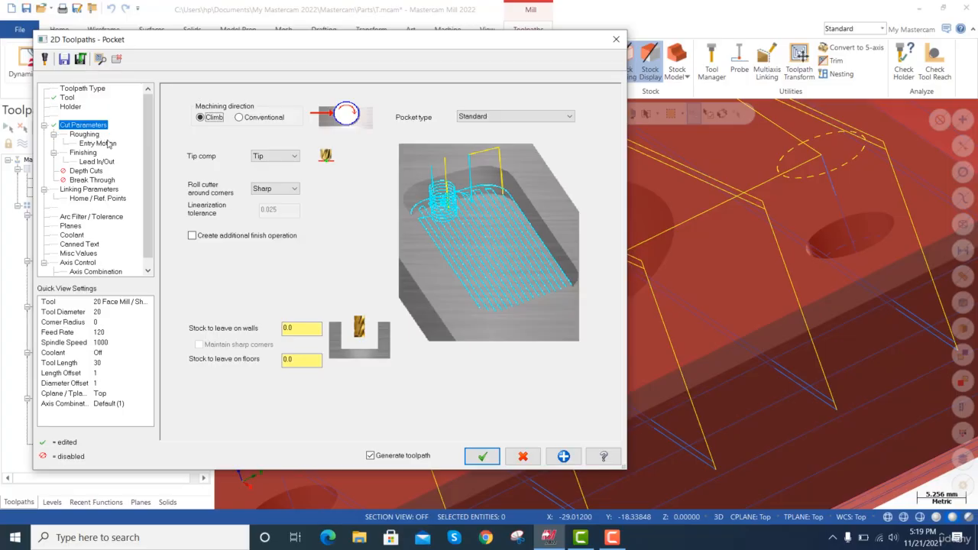
Go through the pocket's roughing stepover settings and its finishing pass spacing.
{"action": "left_click", "coordinate": [84, 135]}
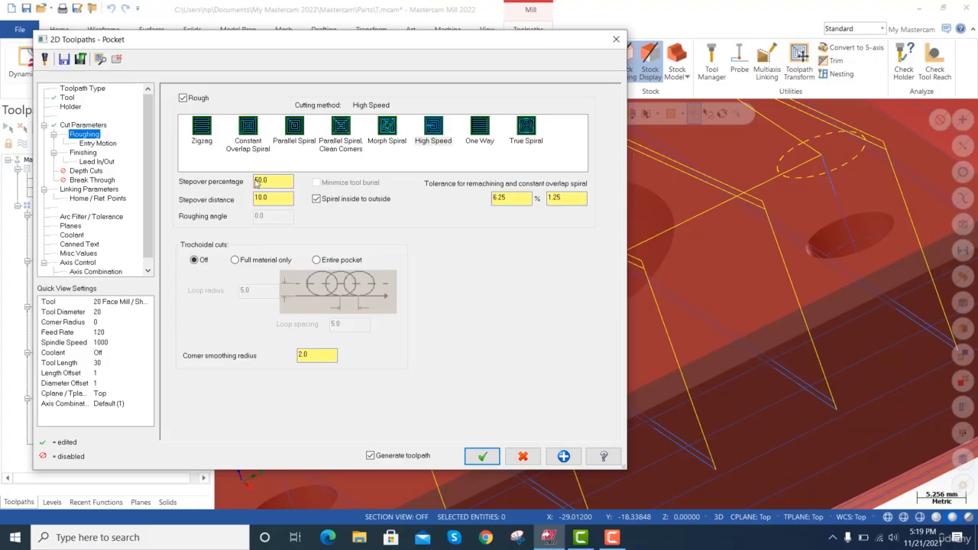
{"action": "left_click", "coordinate": [273, 197]}
{"action": "left_click_drag", "start_coordinate": [271, 181], "coordinate": [248, 181]}
{"action": "left_click", "coordinate": [262, 197]}
{"action": "left_click", "coordinate": [97, 144]}
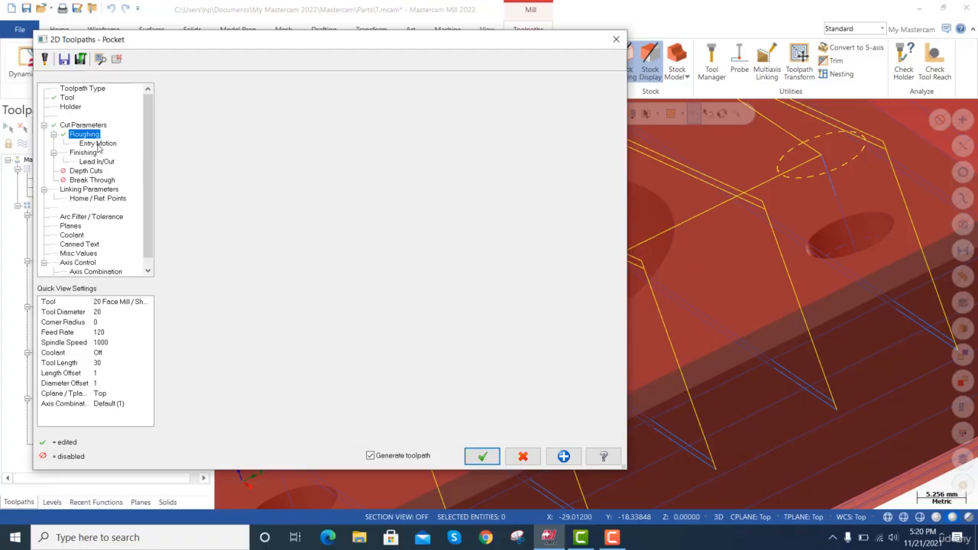
{"action": "left_click", "coordinate": [86, 153]}
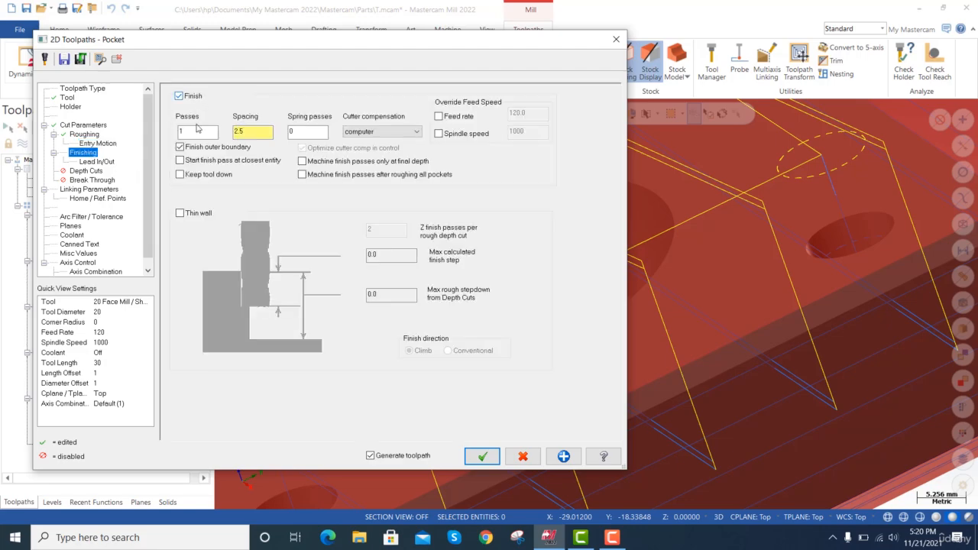
{"action": "double_click", "coordinate": [235, 132]}
Enable depth cuts for the pocket with a 5 mm maximum rough step and 1 finish cut.
{"action": "left_click", "coordinate": [90, 172]}
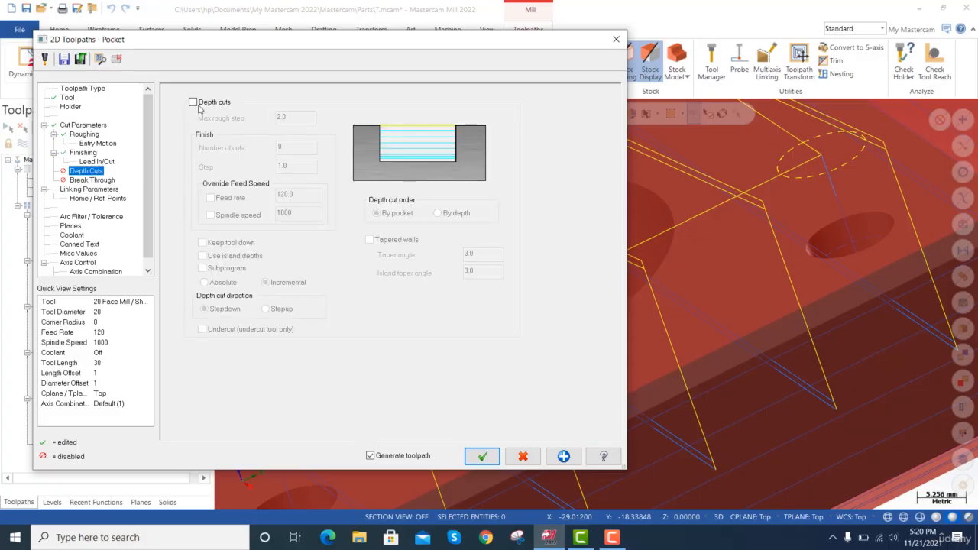
{"action": "left_click", "coordinate": [196, 103]}
{"action": "left_click", "coordinate": [281, 117]}
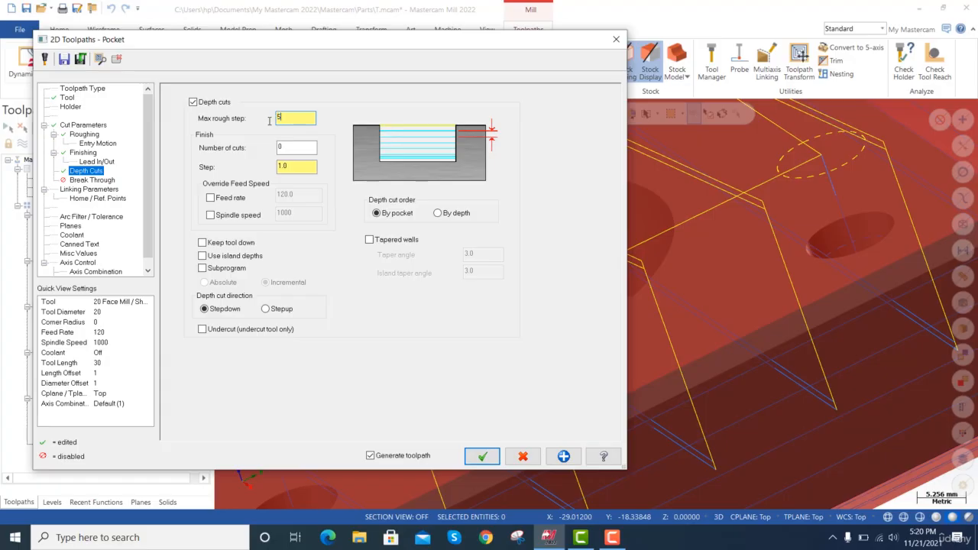
{"action": "type", "text": "5"}
{"action": "key", "text": "Tab"}
{"action": "type", "text": "1"}
{"action": "key", "text": "Tab"}
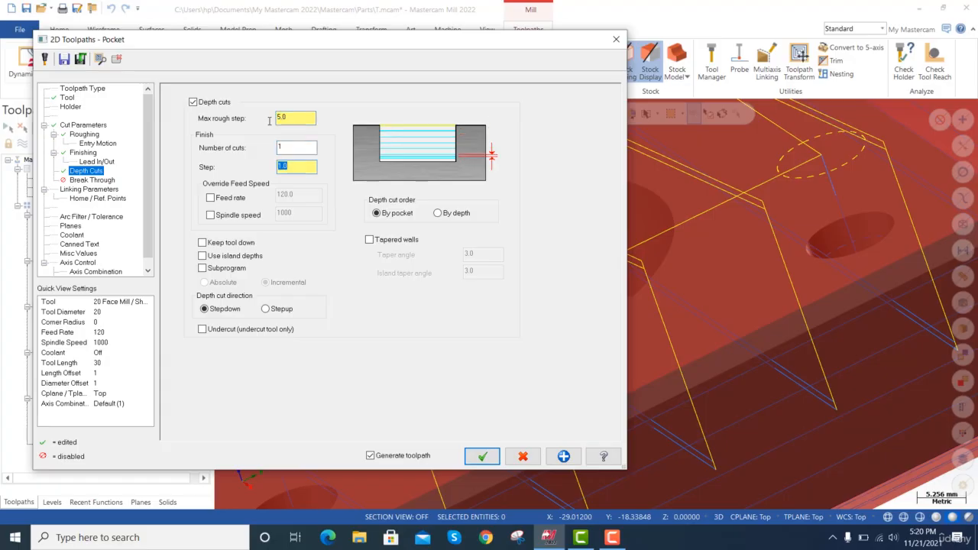
Pick the pocket depth from the central hole's bottom edge, keeping break through off, and generate the toolpath.
{"action": "left_click", "coordinate": [91, 181]}
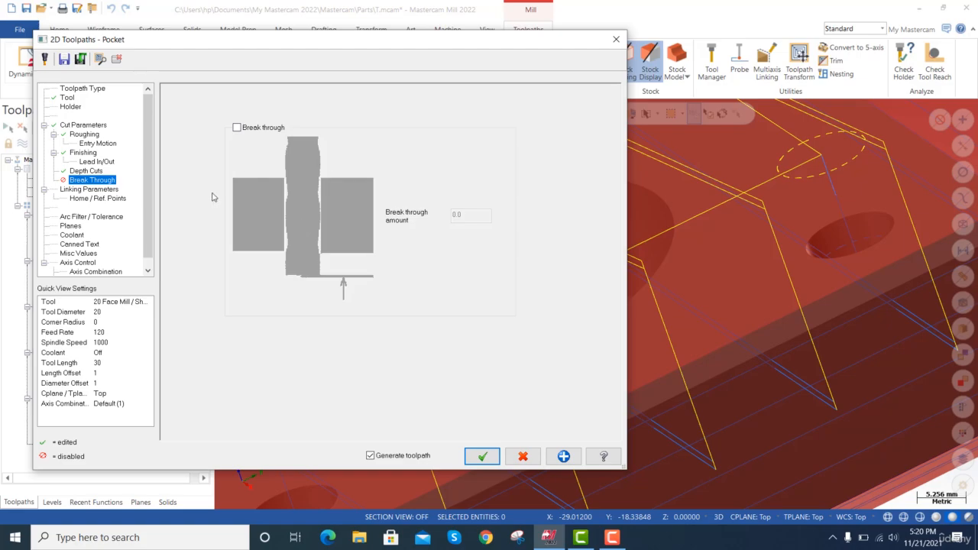
{"action": "left_click", "coordinate": [107, 190]}
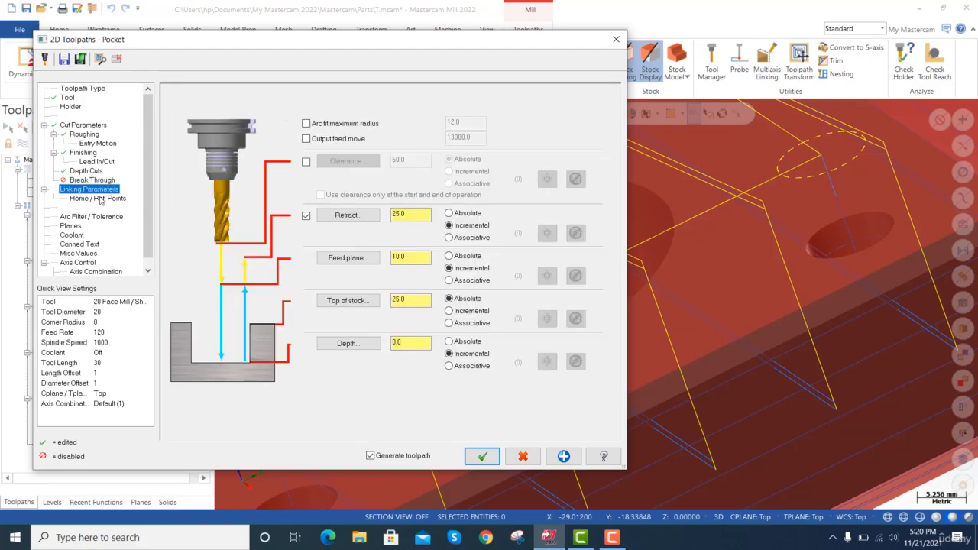
{"action": "left_click", "coordinate": [349, 343]}
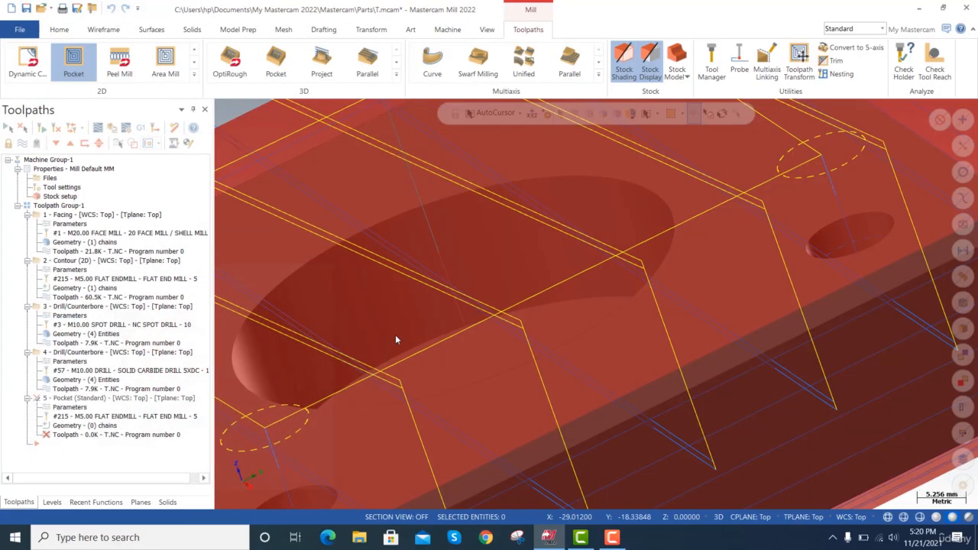
{"action": "scroll", "coordinate": [434, 338], "scroll_direction": "up", "scroll_amount": 1}
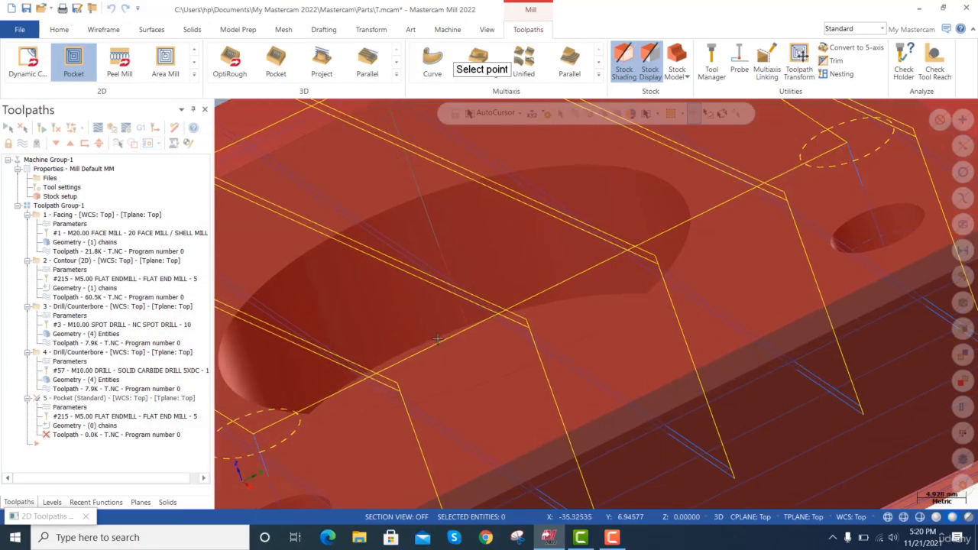
{"action": "scroll", "coordinate": [438, 338], "scroll_direction": "up", "scroll_amount": 1}
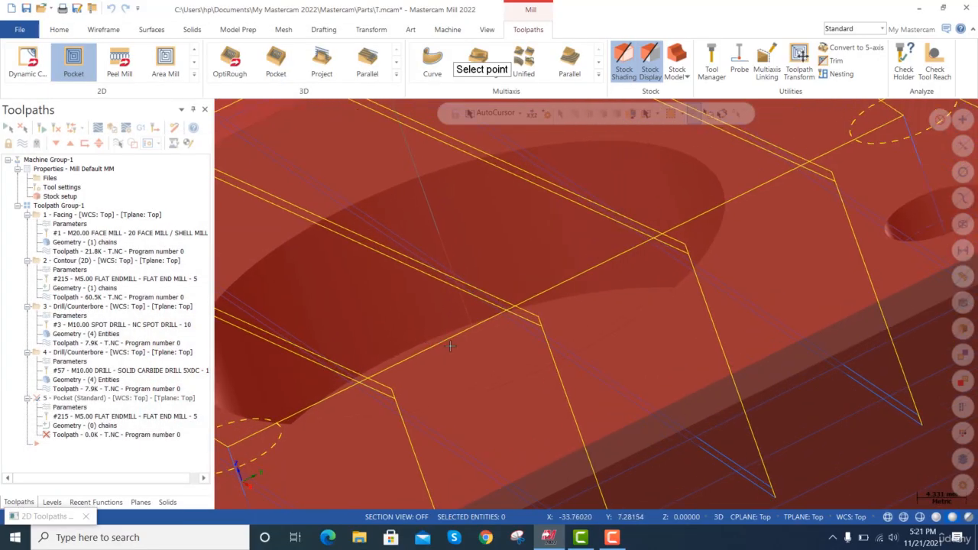
{"action": "scroll", "coordinate": [452, 338], "scroll_direction": "up", "scroll_amount": 2}
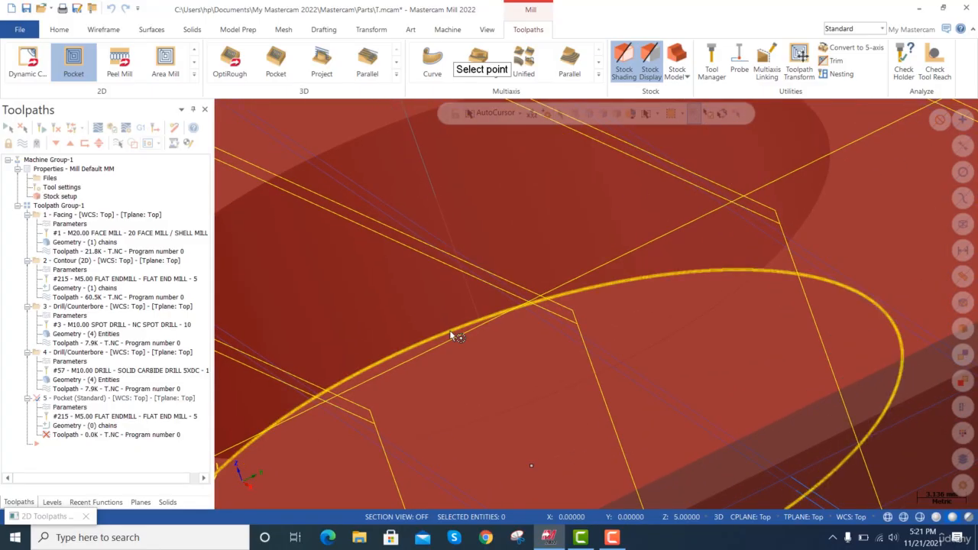
{"action": "scroll", "coordinate": [453, 337], "scroll_direction": "up", "scroll_amount": 2}
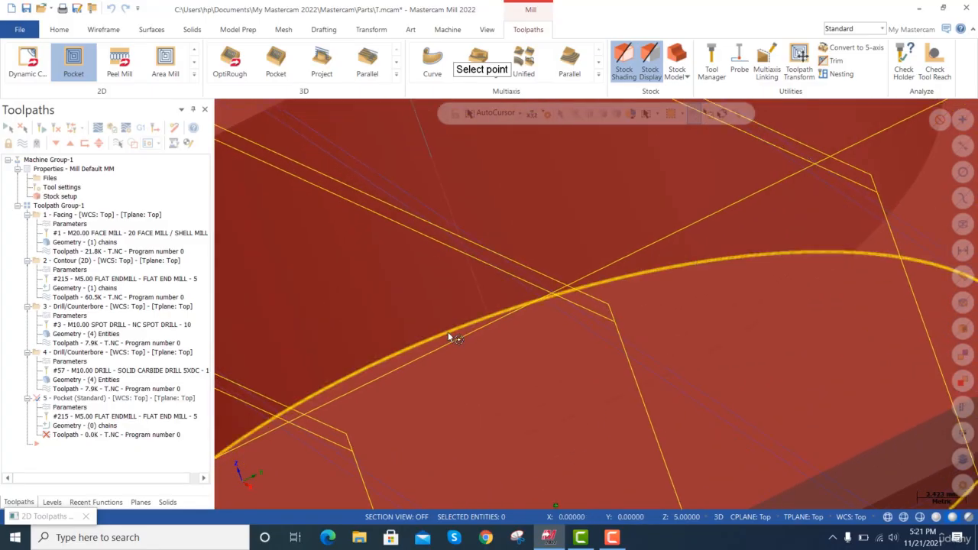
{"action": "left_click", "coordinate": [449, 335]}
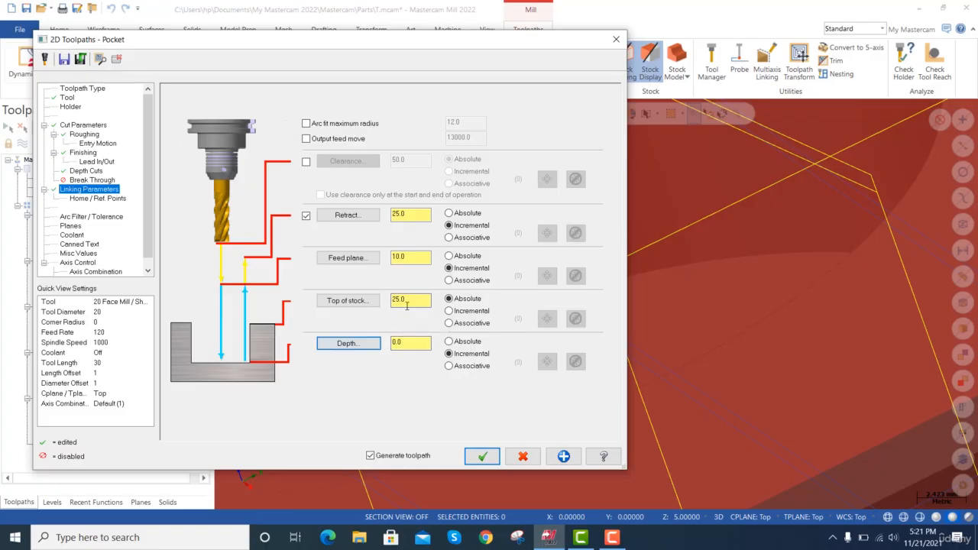
{"action": "left_click", "coordinate": [482, 456]}
Backplot the pocket toolpath in the central hole from start to end.
{"action": "scroll", "coordinate": [584, 305], "scroll_direction": "down", "scroll_amount": 8}
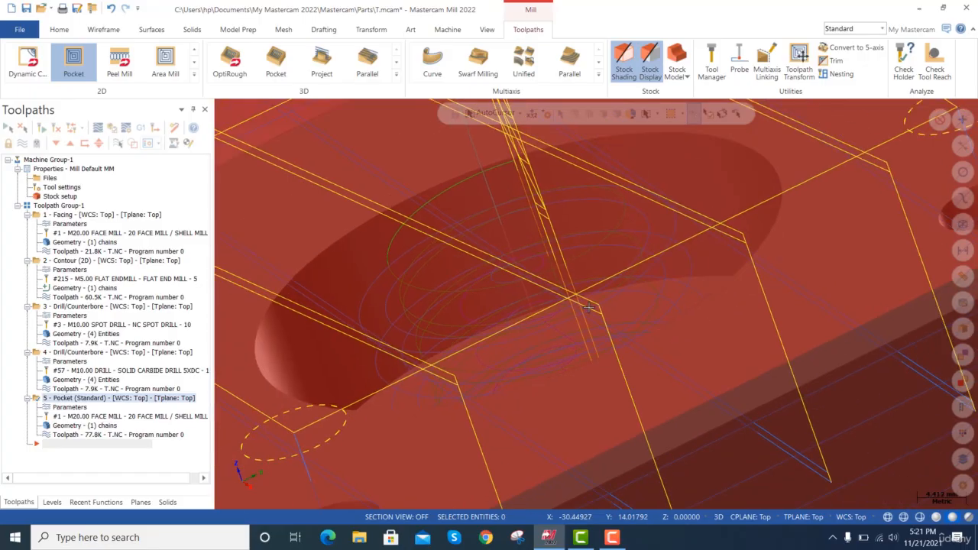
{"action": "scroll", "coordinate": [587, 306], "scroll_direction": "down", "scroll_amount": 1}
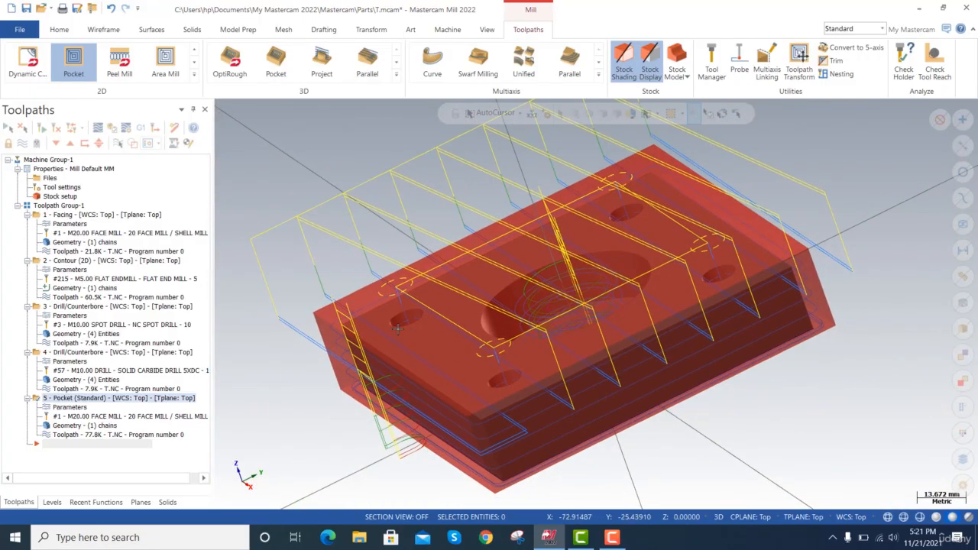
{"action": "key", "text": "Delete"}
{"action": "left_click", "coordinate": [89, 436]}
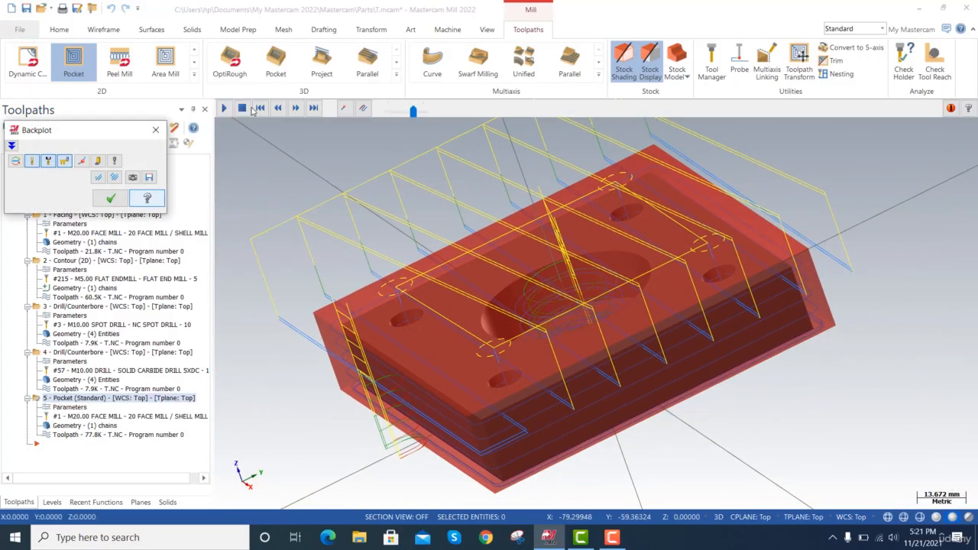
{"action": "left_click", "coordinate": [224, 109]}
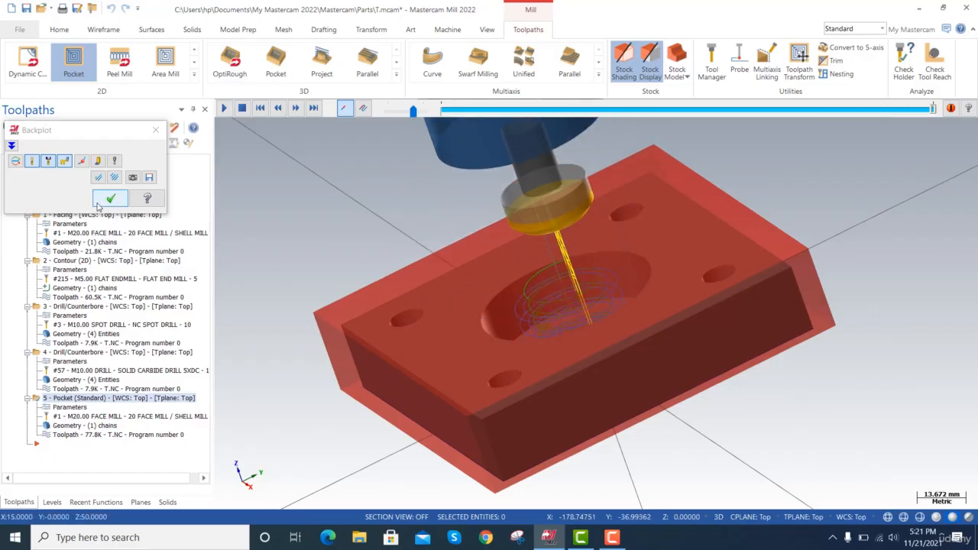
{"action": "left_click", "coordinate": [111, 198]}
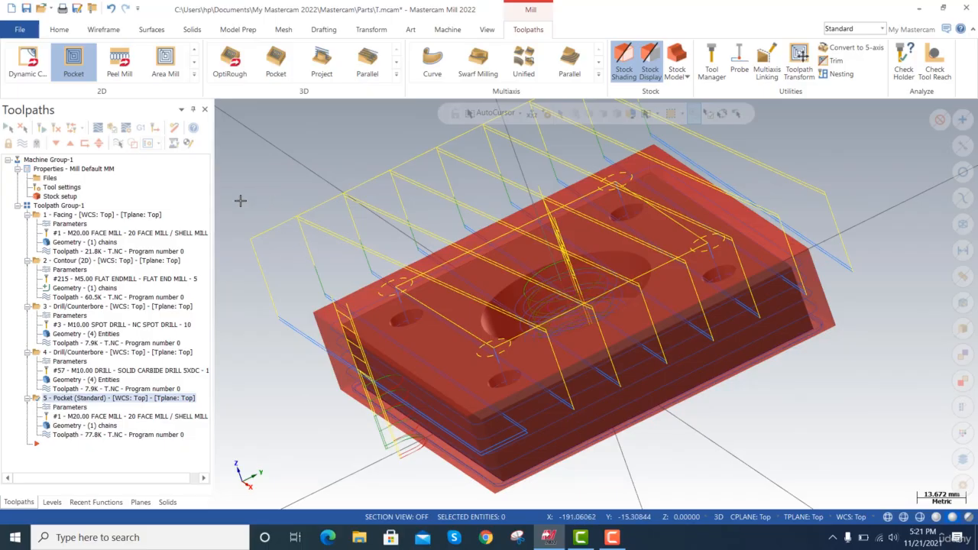
Launch the machine simulation for the whole machine group and maximize the Mastercam Simulator window.
{"action": "left_click", "coordinate": [67, 162]}
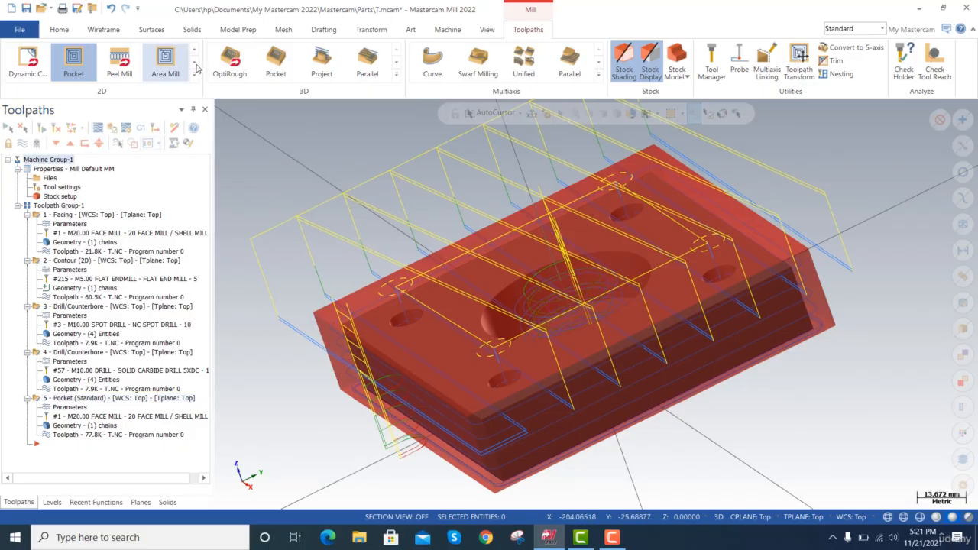
{"action": "left_click", "coordinate": [449, 29]}
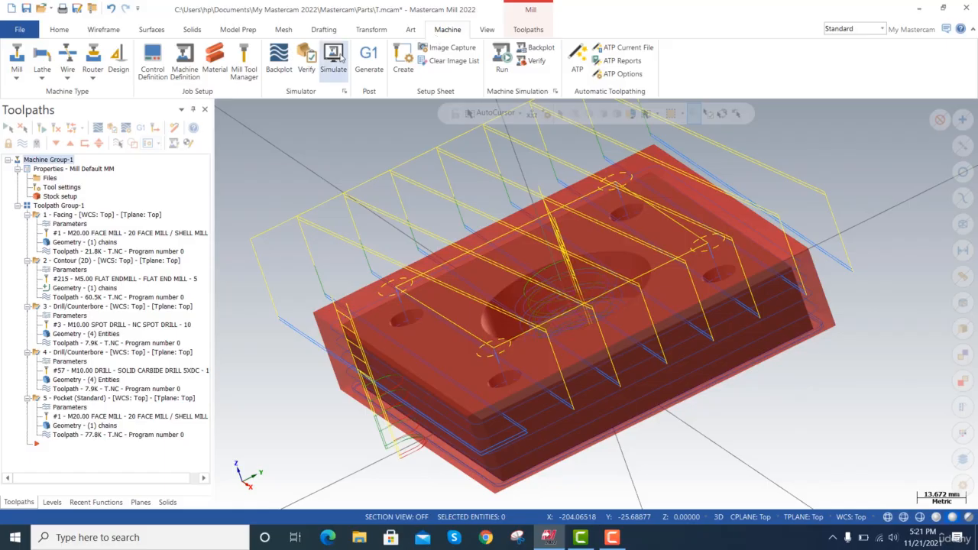
{"action": "left_click", "coordinate": [341, 59]}
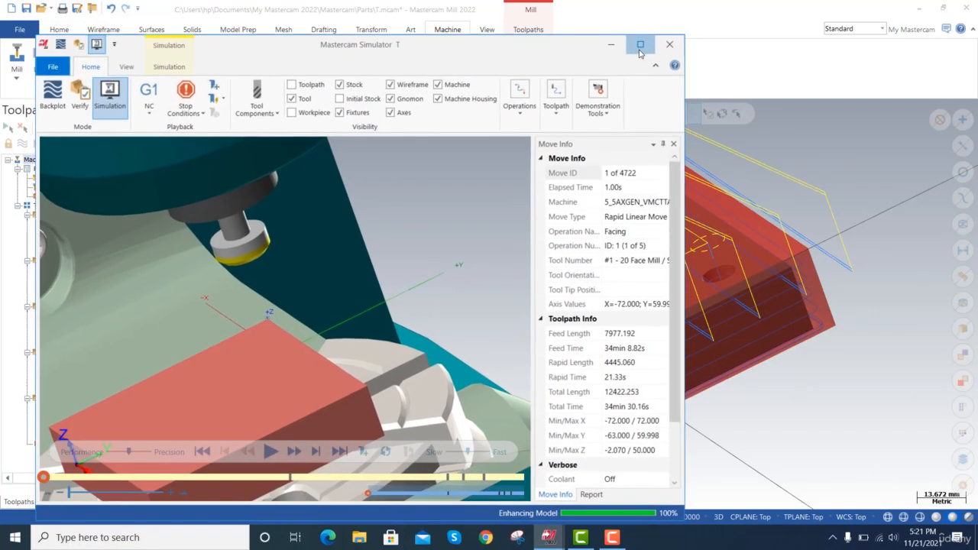
{"action": "left_click", "coordinate": [639, 43]}
Hide the machine and machine housing in the simulation and fit the view to the tool and stock.
{"action": "scroll", "coordinate": [658, 217], "scroll_direction": "down", "scroll_amount": 10}
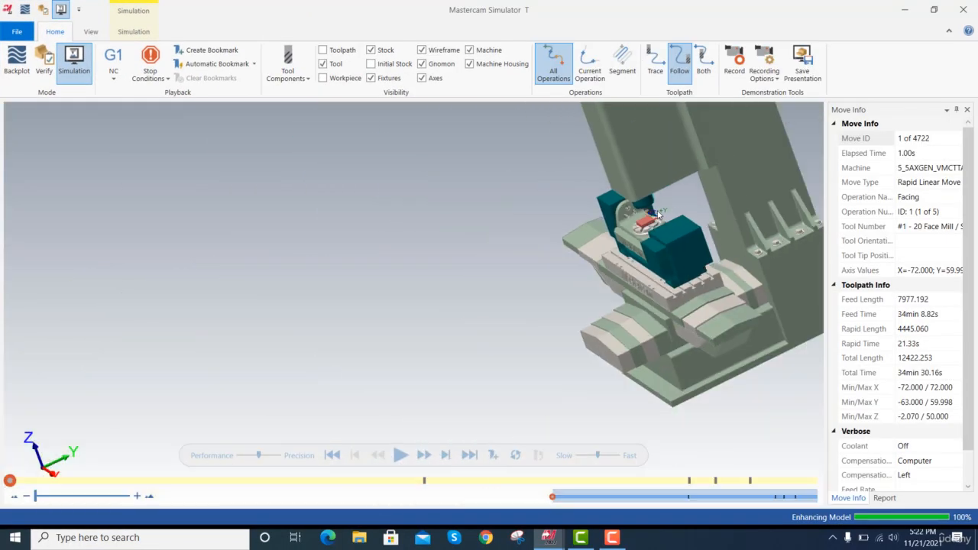
{"action": "scroll", "coordinate": [655, 215], "scroll_direction": "up", "scroll_amount": 4}
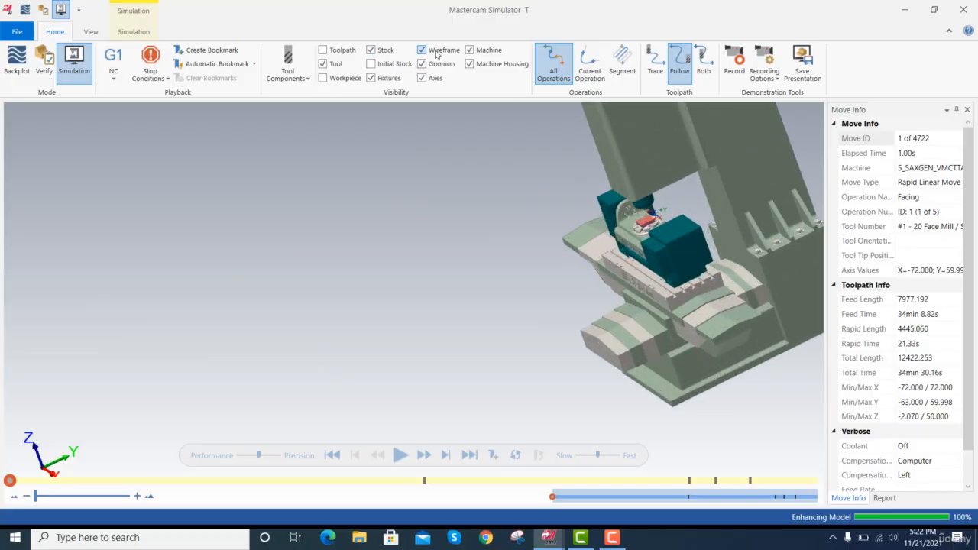
{"action": "left_click", "coordinate": [470, 50]}
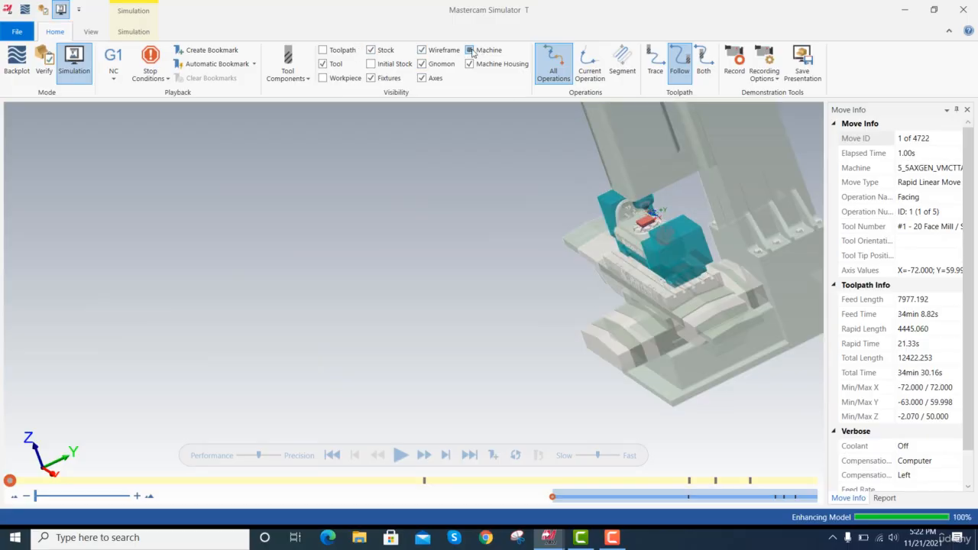
{"action": "left_click", "coordinate": [470, 51]}
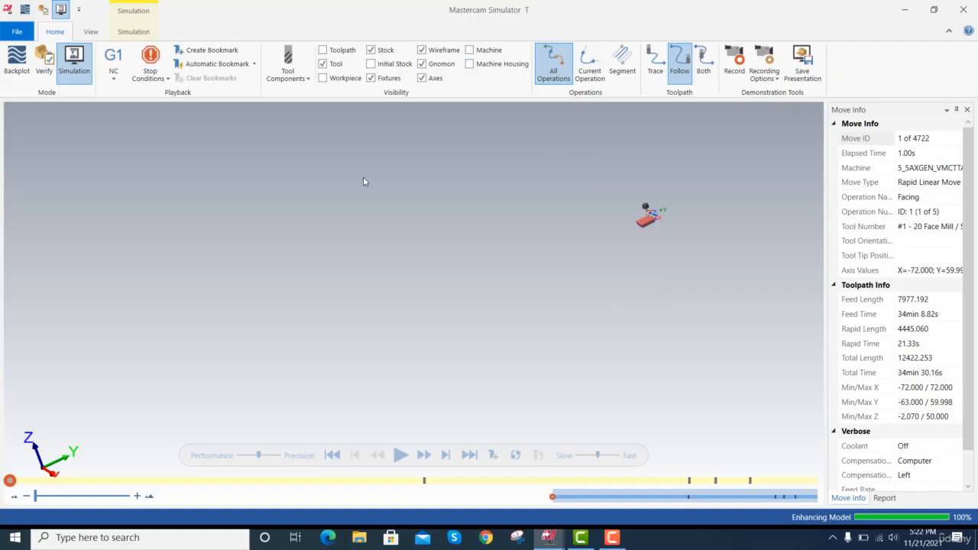
{"action": "left_click", "coordinate": [91, 32]}
{"action": "left_click", "coordinate": [43, 57]}
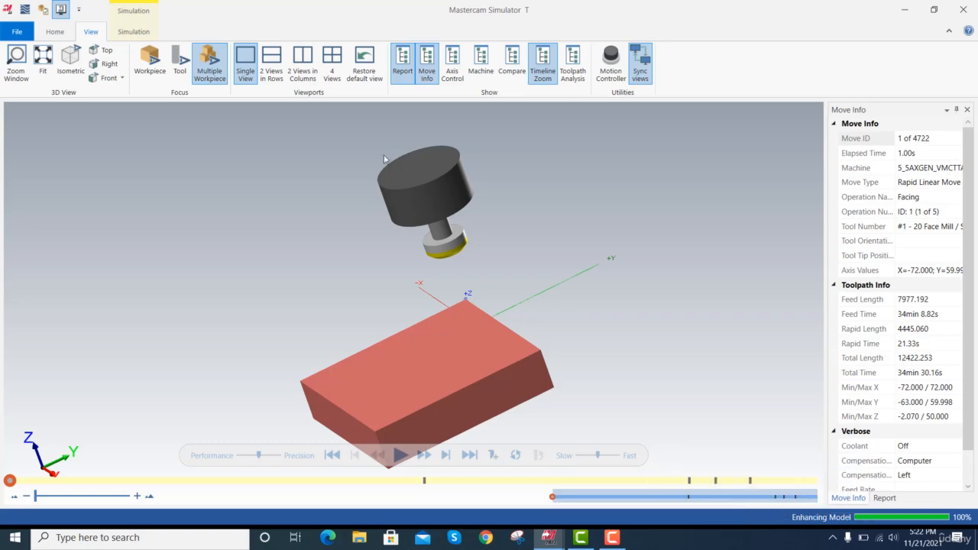
{"action": "scroll", "coordinate": [418, 195], "scroll_direction": "up", "scroll_amount": 2}
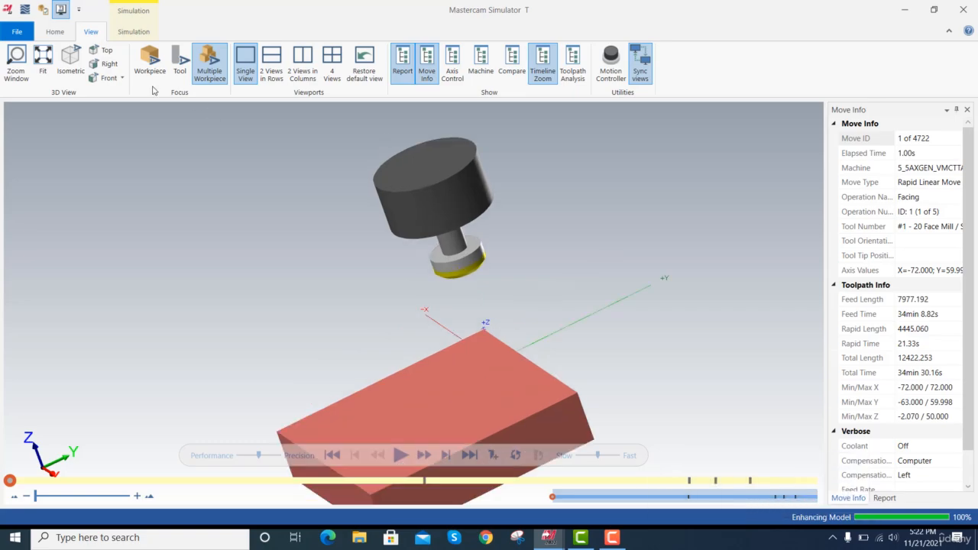
Hide the milling tool holder in the simulation while keeping the shank, shoulder and flute length displayed.
{"action": "left_click", "coordinate": [55, 31]}
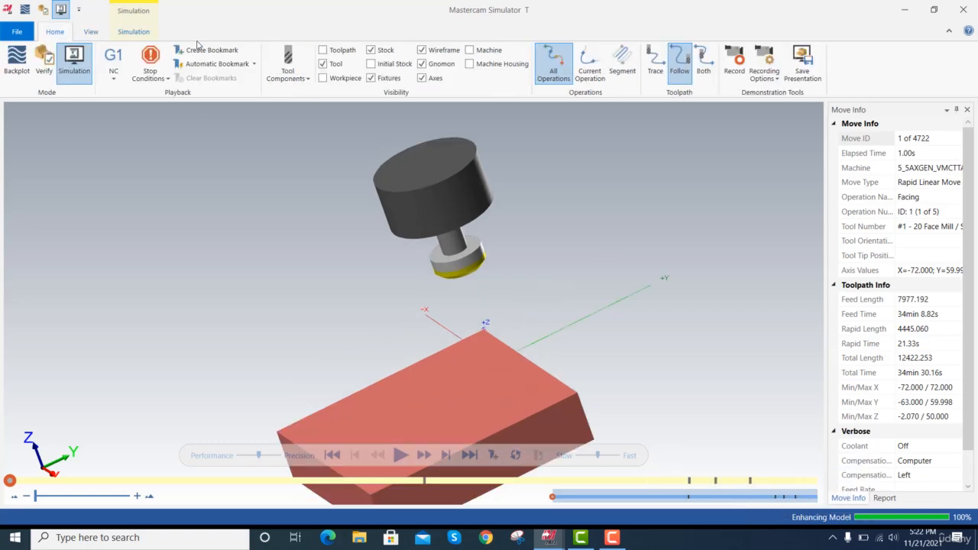
{"action": "left_click", "coordinate": [309, 79]}
{"action": "left_click", "coordinate": [304, 111]}
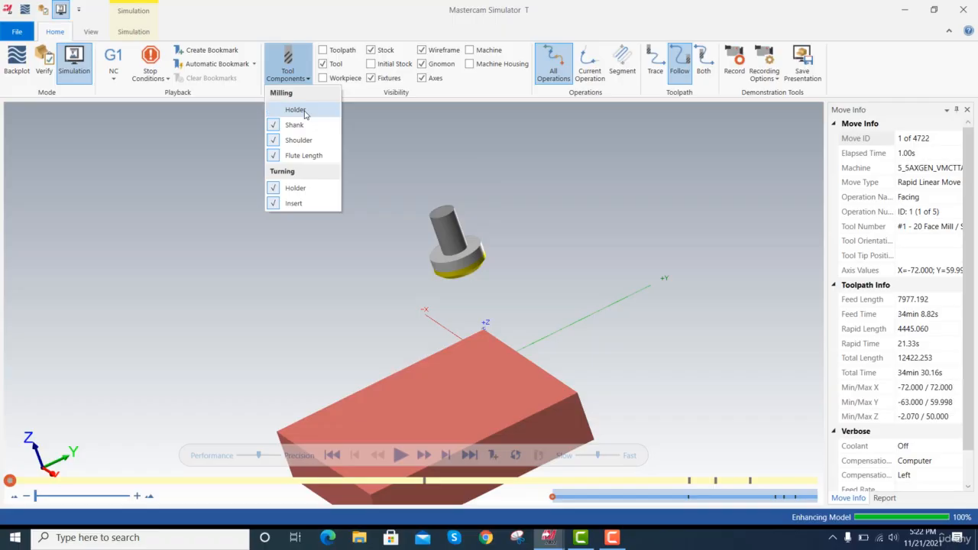
{"action": "left_click", "coordinate": [306, 126]}
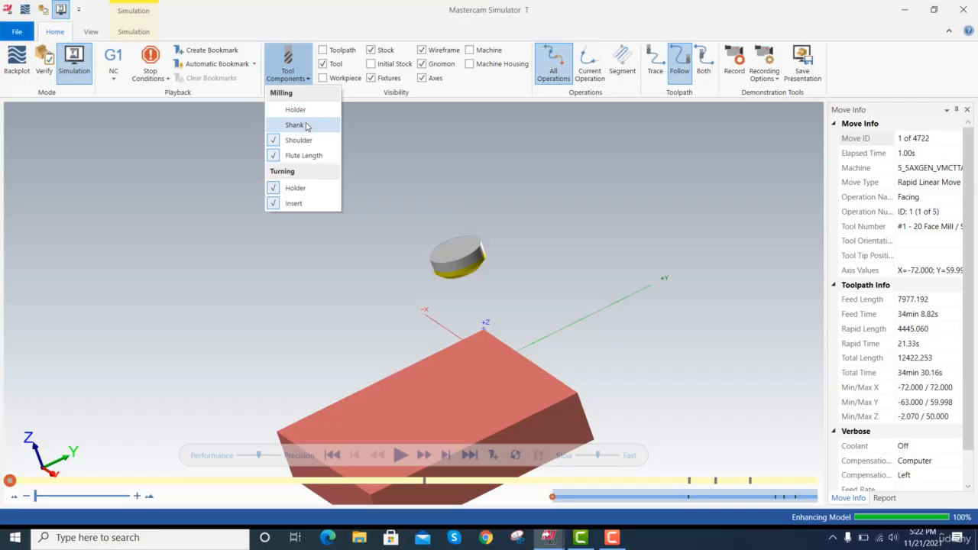
{"action": "left_click", "coordinate": [306, 126]}
{"action": "left_click", "coordinate": [556, 159]}
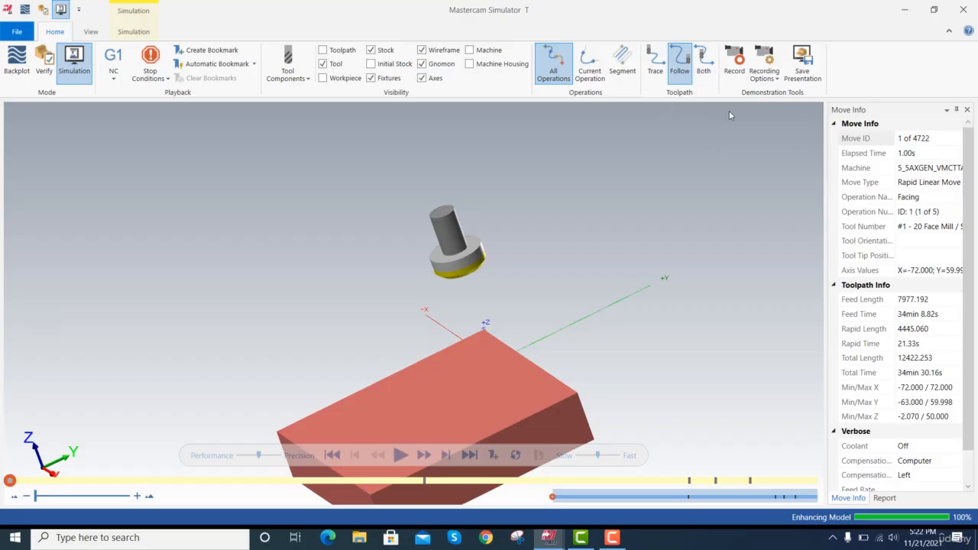
Turn off the display of fixtures, wireframe, gnomon and axes in the simulation, leaving the initial stock hidden.
{"action": "scroll", "coordinate": [729, 110], "scroll_direction": "down", "scroll_amount": 2}
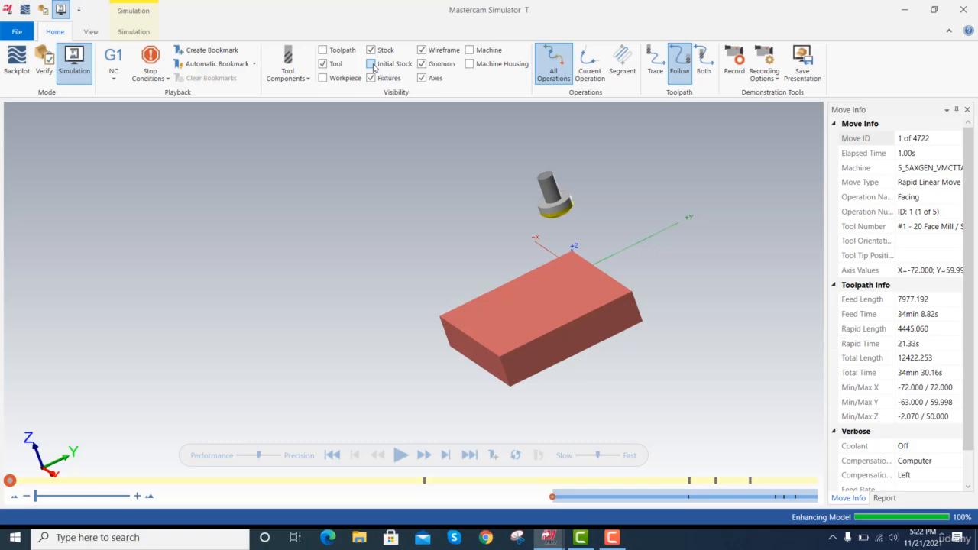
{"action": "left_click", "coordinate": [372, 64]}
{"action": "left_click", "coordinate": [374, 69]}
{"action": "left_click", "coordinate": [420, 79]}
{"action": "left_click", "coordinate": [420, 65]}
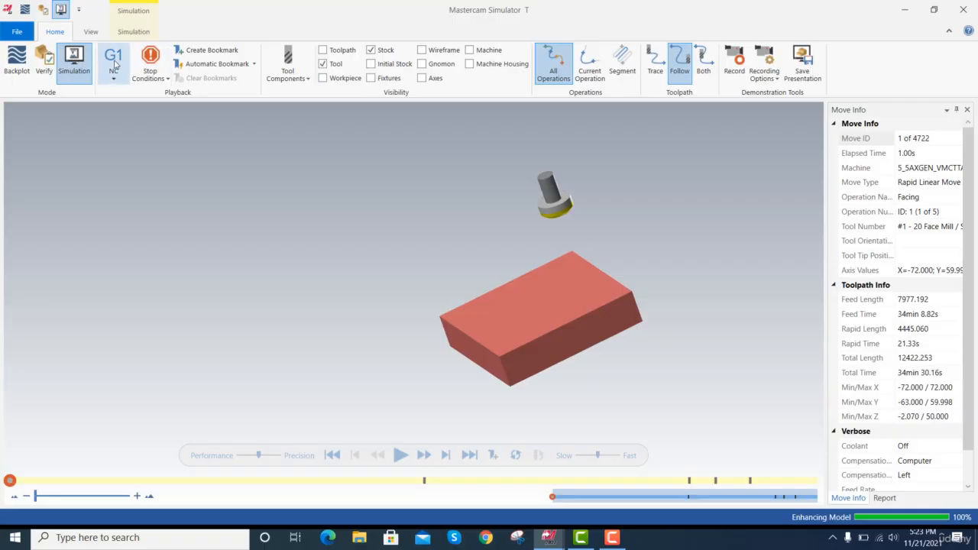
{"action": "left_click", "coordinate": [90, 31]}
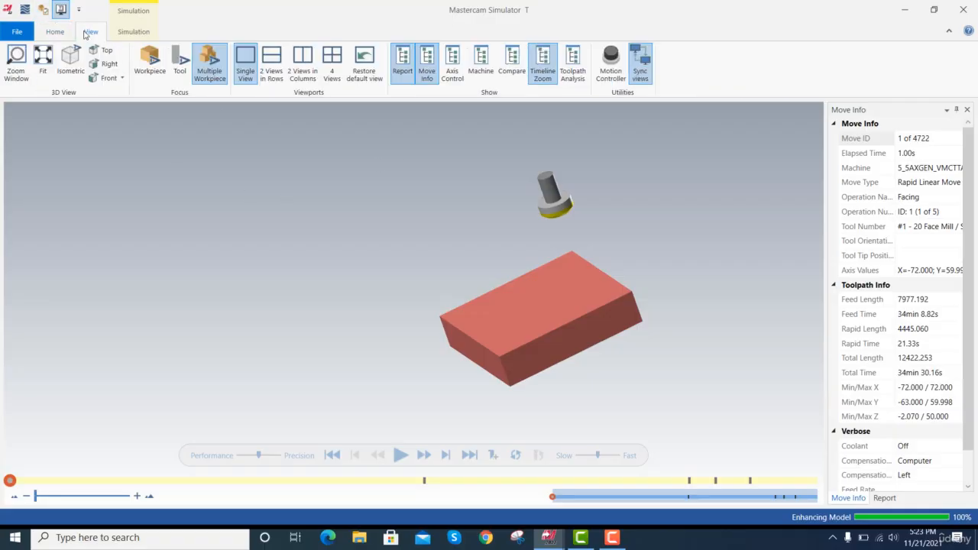
Fit the view to the tool and stock and play the machining simulation at a reduced playback speed.
{"action": "left_click", "coordinate": [42, 61]}
{"action": "left_click", "coordinate": [52, 32]}
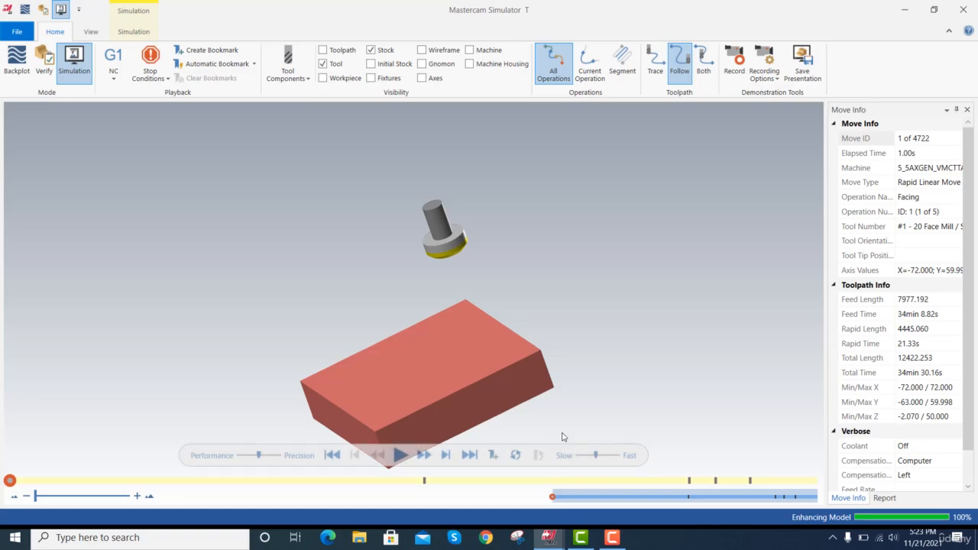
{"action": "left_click", "coordinate": [399, 455]}
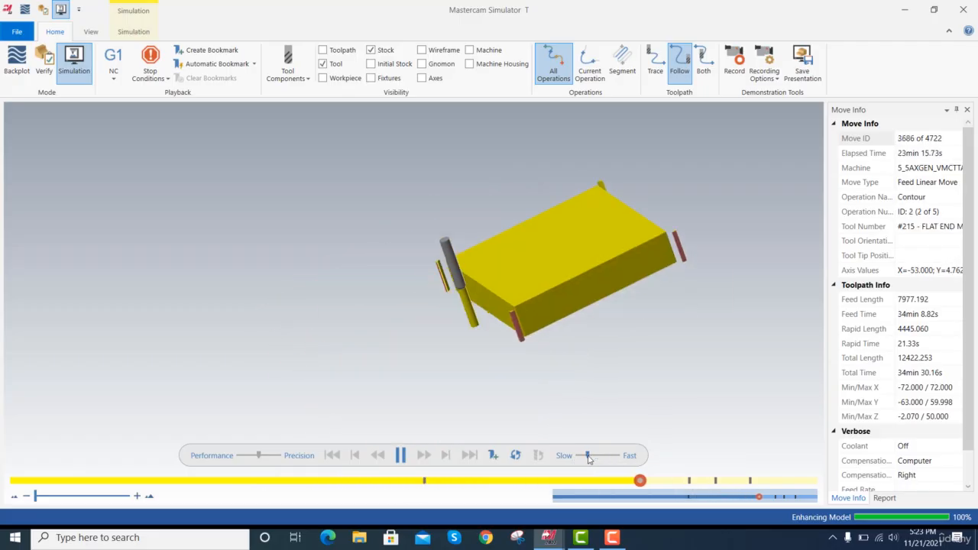
{"action": "left_click_drag", "start_coordinate": [590, 455], "coordinate": [582, 455]}
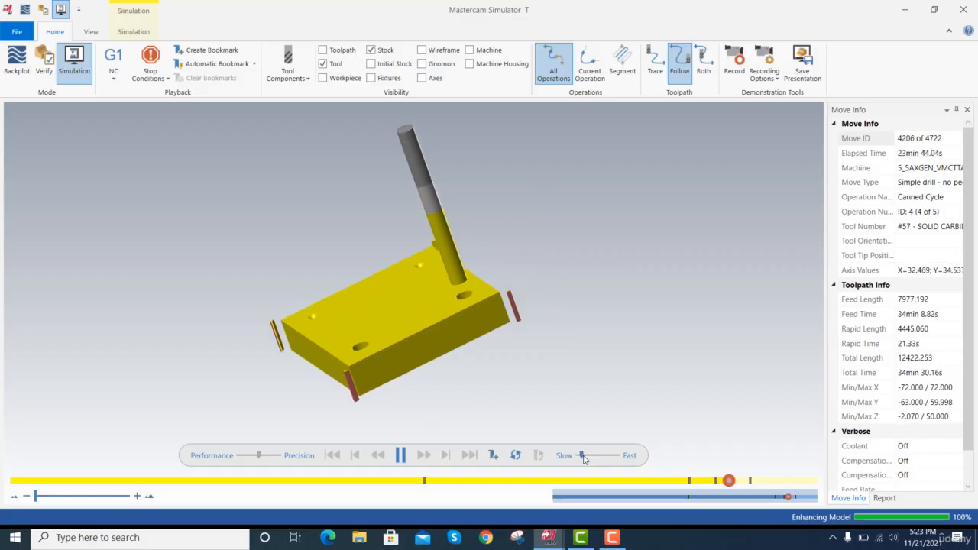
{"action": "left_click_drag", "start_coordinate": [583, 458], "coordinate": [584, 457]}
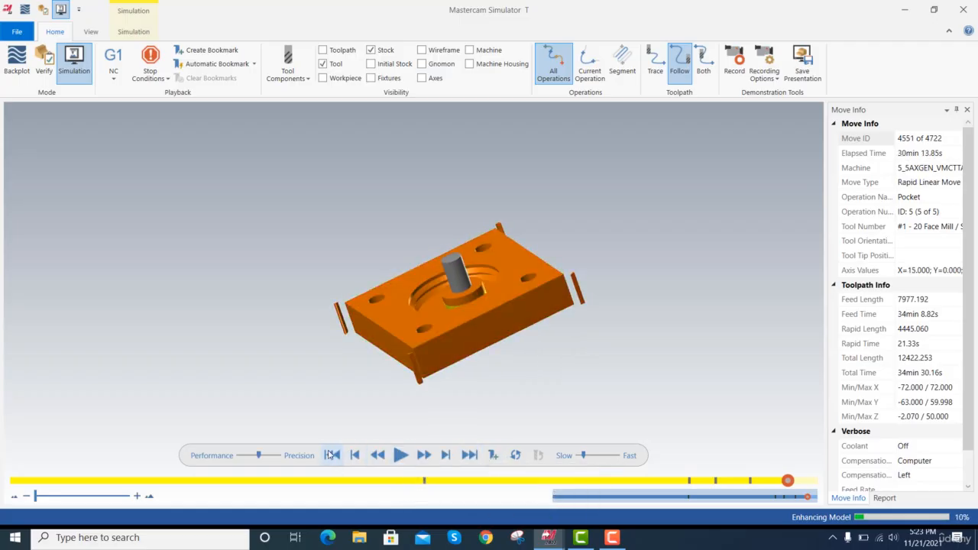
Replay the complete machining simulation from the first move to the end and close the simulator.
{"action": "left_click", "coordinate": [331, 455]}
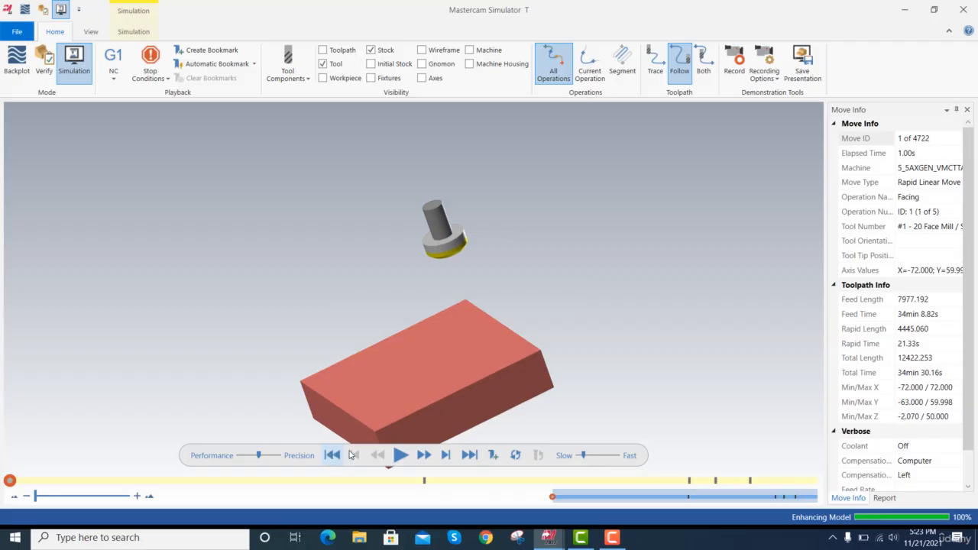
{"action": "left_click", "coordinate": [398, 455]}
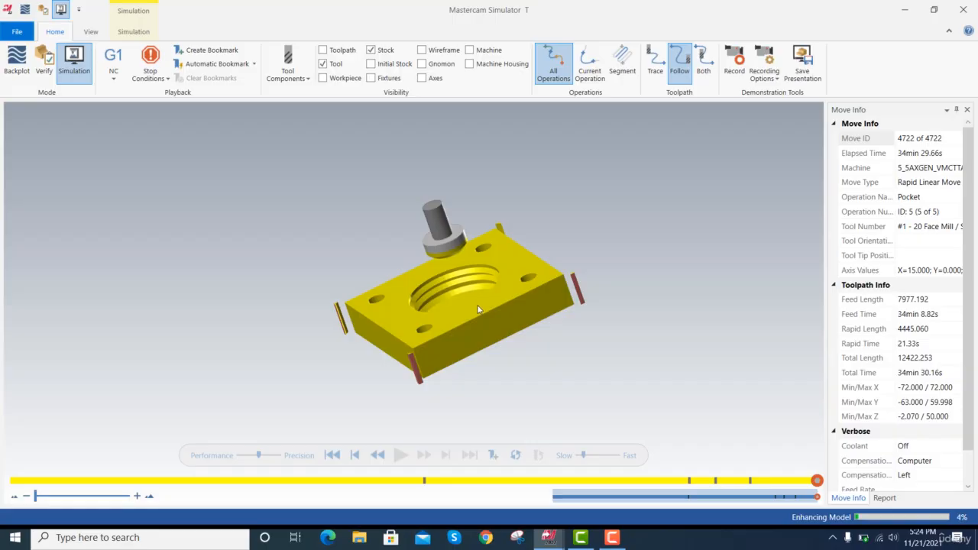
{"action": "left_click", "coordinate": [971, 11]}
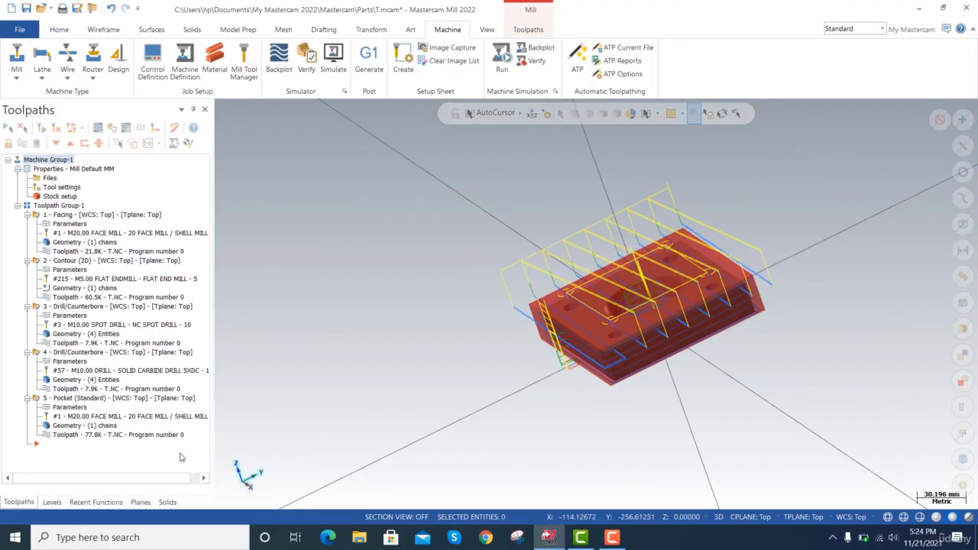
Change the tool of the Pocket (Standard) operation to the FLAT END MILL - 5 and regenerate its toolpath.
{"action": "double_click", "coordinate": [109, 400]}
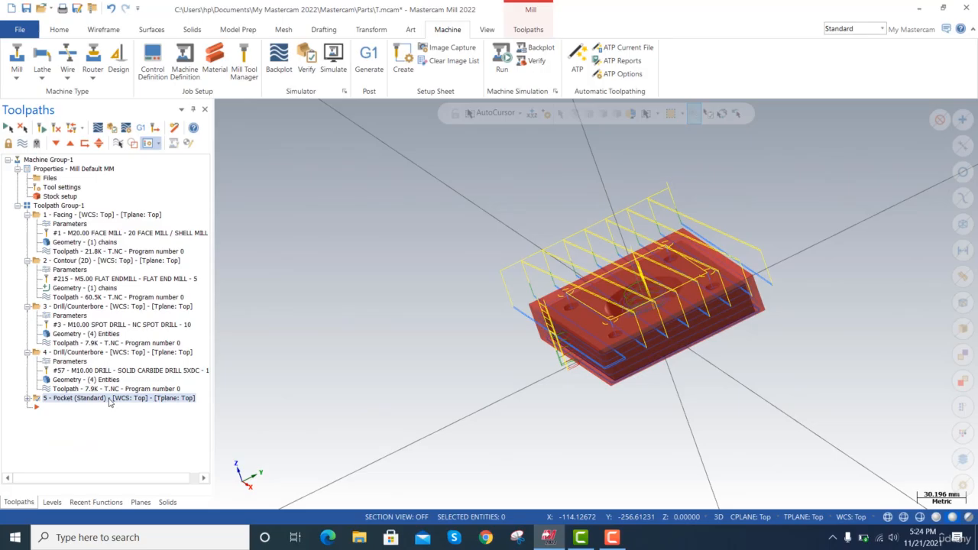
{"action": "left_click", "coordinate": [26, 398]}
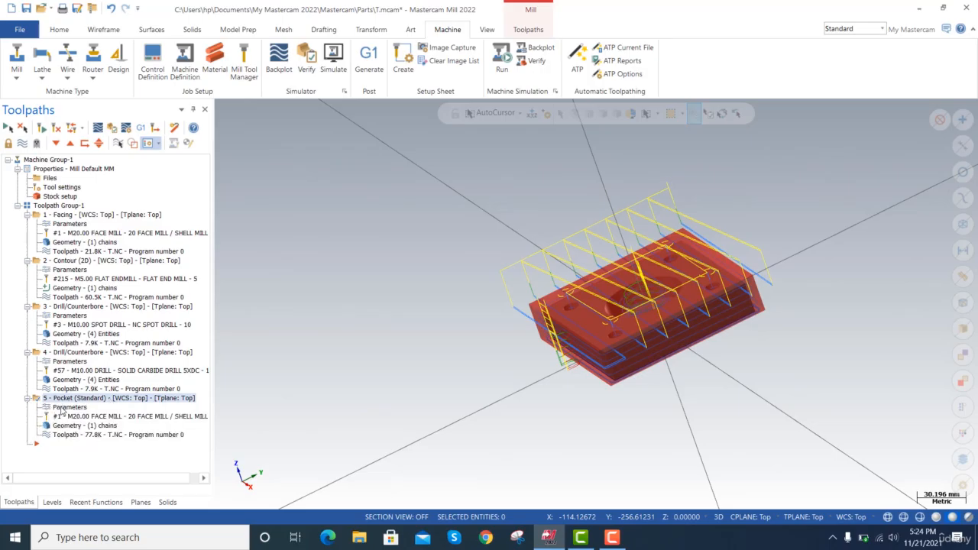
{"action": "left_click", "coordinate": [68, 408]}
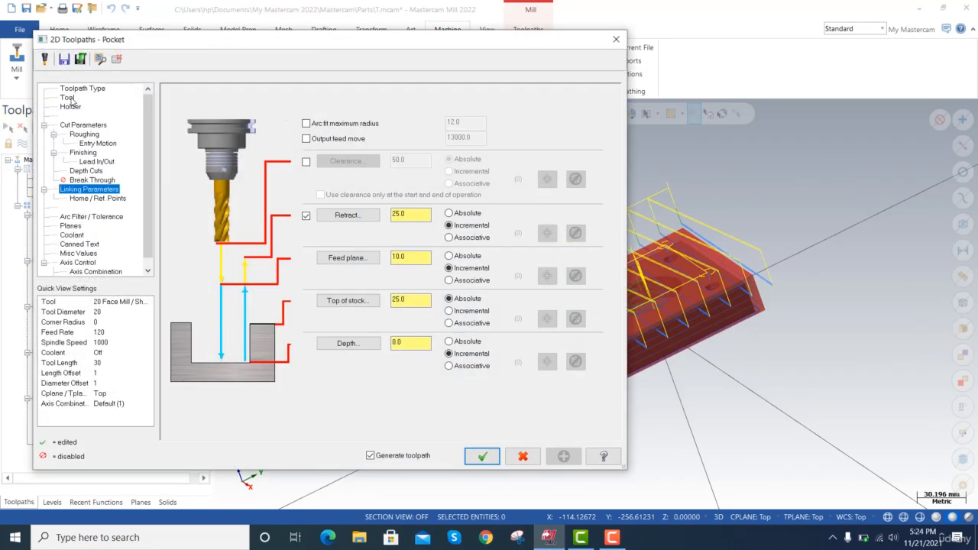
{"action": "left_click", "coordinate": [70, 99]}
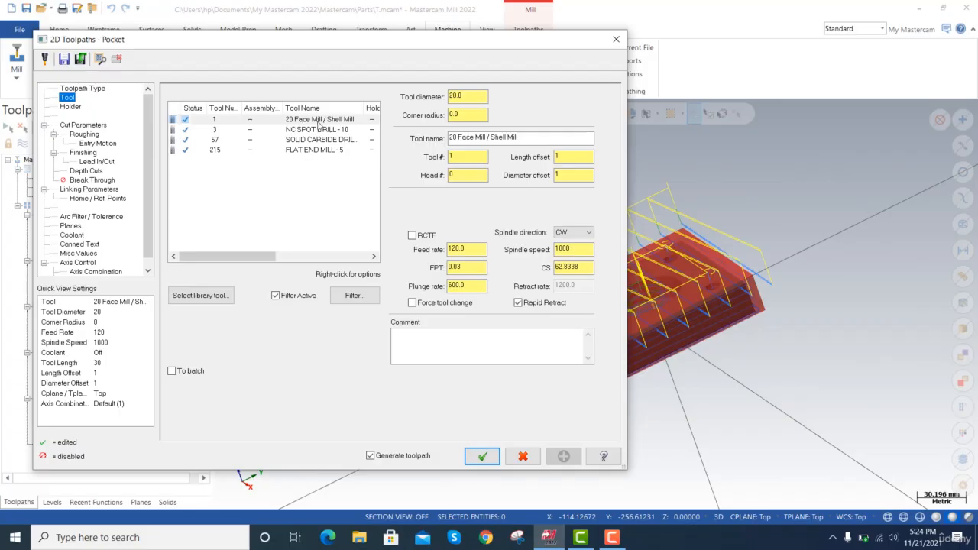
{"action": "left_click", "coordinate": [312, 152]}
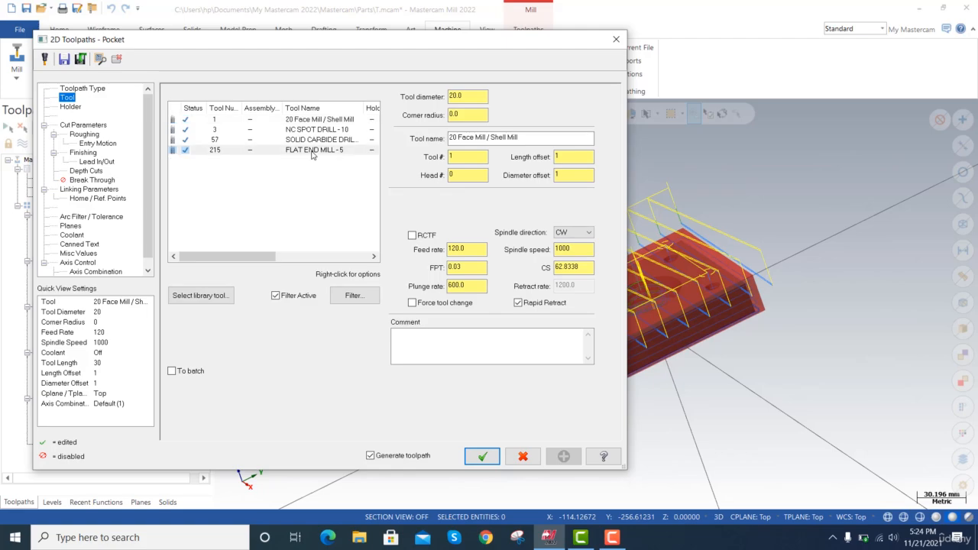
{"action": "left_click", "coordinate": [489, 457]}
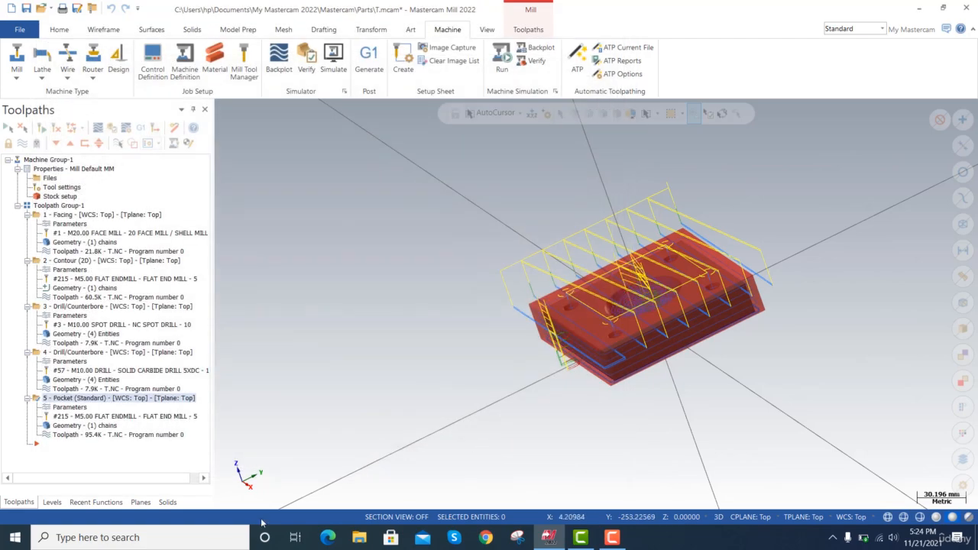
Backplot the regenerated pocket toolpath and close the backplot.
{"action": "left_click", "coordinate": [122, 437]}
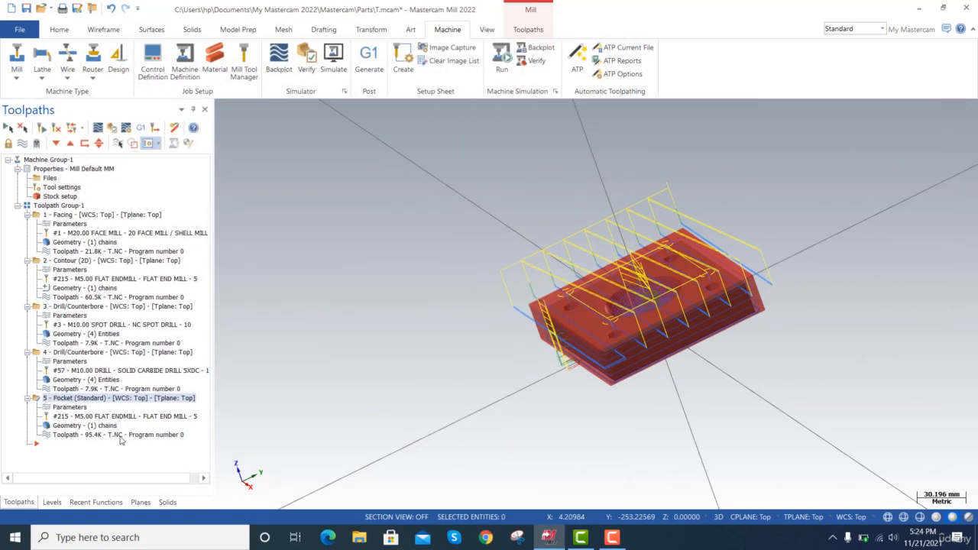
{"action": "left_click", "coordinate": [225, 108]}
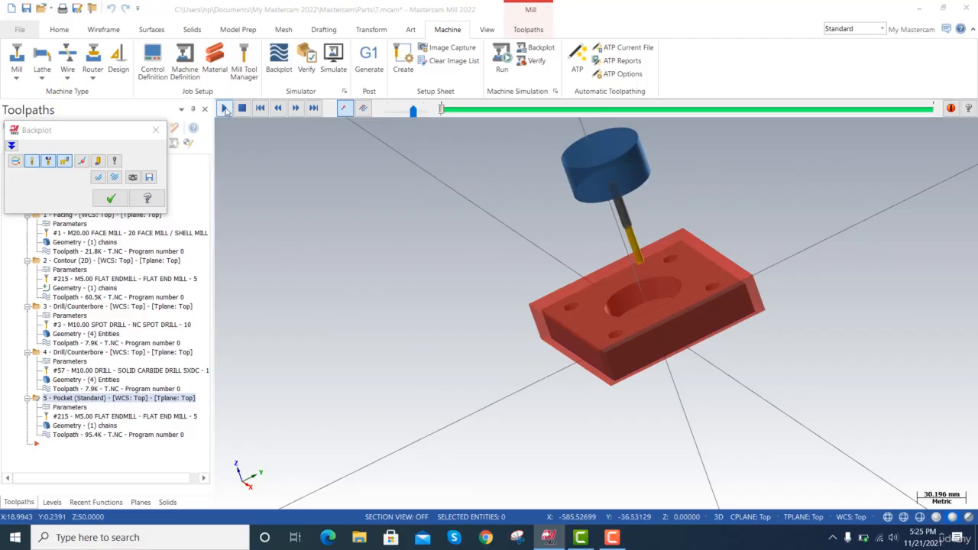
{"action": "left_click", "coordinate": [113, 199]}
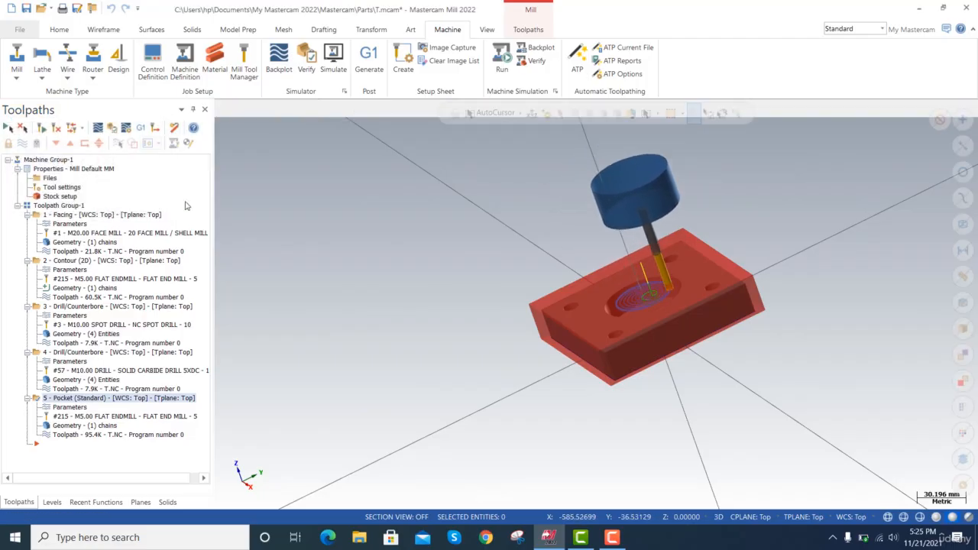
Simulate all operations of Machine Group-1 to the end and review the move information and the event report.
{"action": "left_click", "coordinate": [64, 160]}
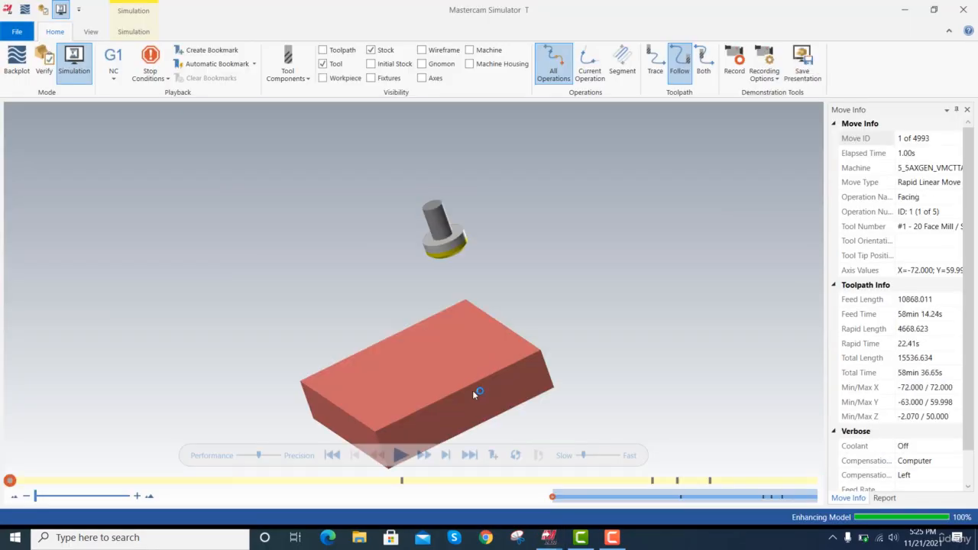
{"action": "left_click", "coordinate": [401, 456]}
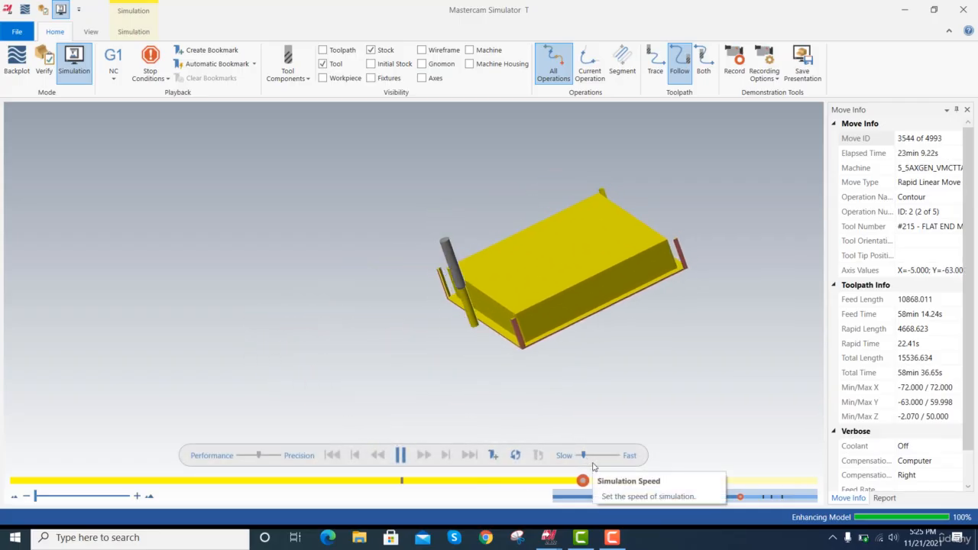
{"action": "left_click", "coordinate": [613, 537]}
{"action": "left_click", "coordinate": [613, 538]}
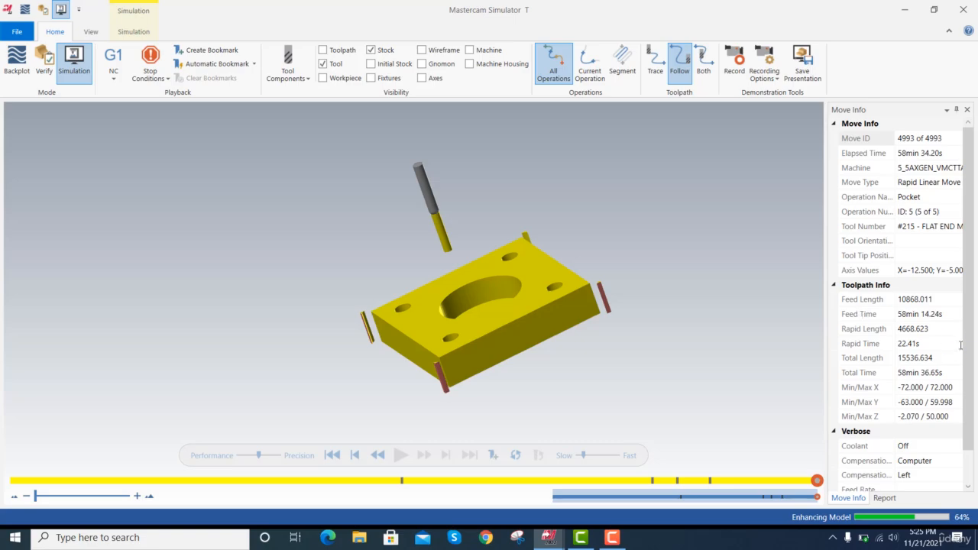
{"action": "left_click_drag", "start_coordinate": [967, 329], "coordinate": [967, 418]}
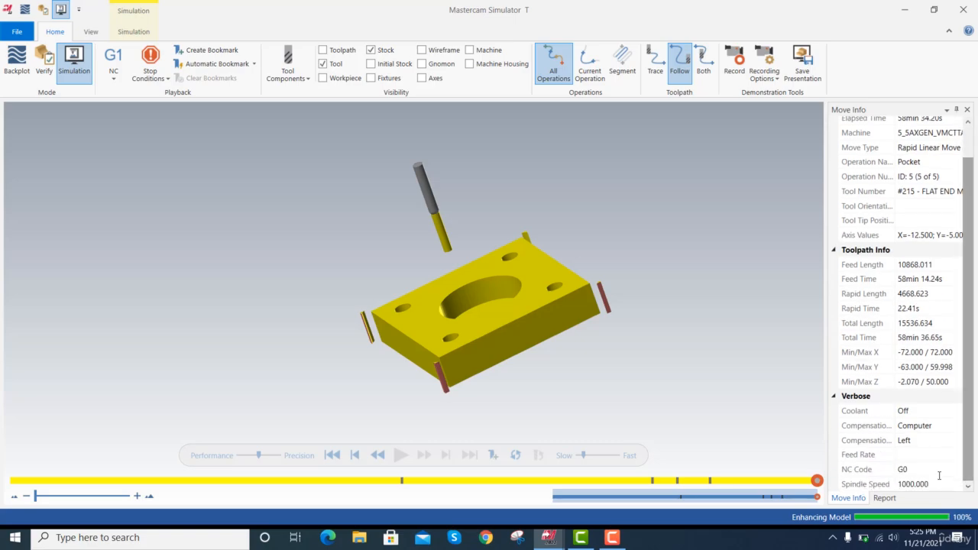
{"action": "left_click", "coordinate": [883, 498]}
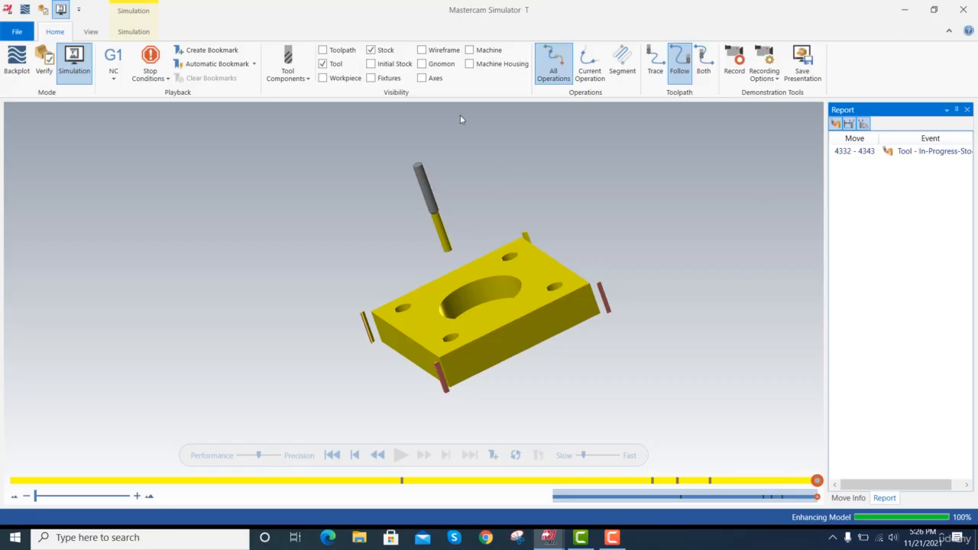
Save the machined stock as an STL file named T on the Desktop.
{"action": "left_click", "coordinate": [93, 32]}
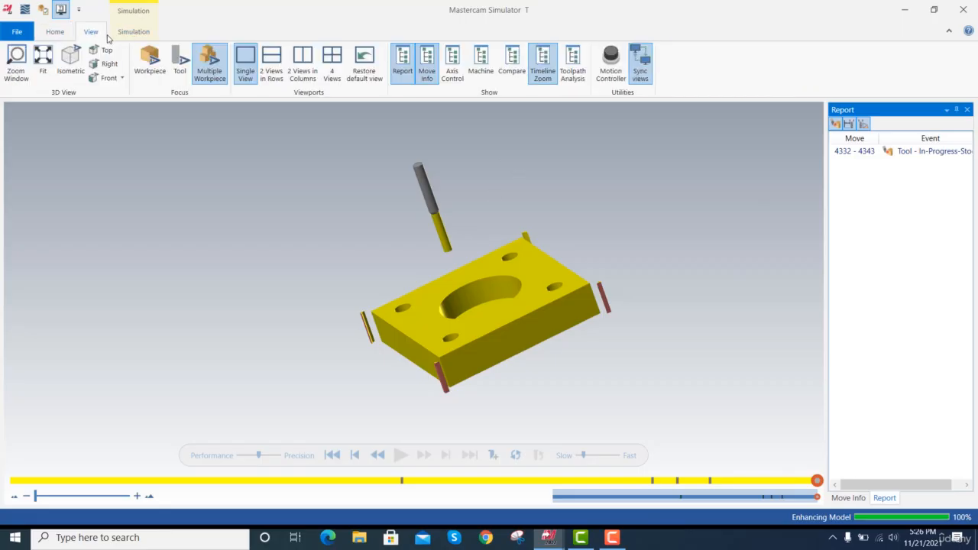
{"action": "left_click", "coordinate": [129, 33]}
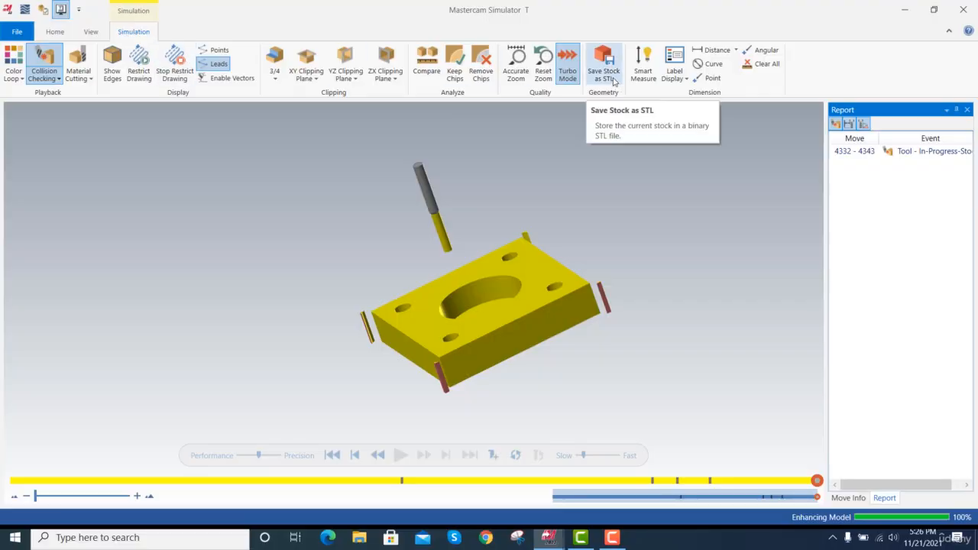
{"action": "left_click", "coordinate": [613, 81]}
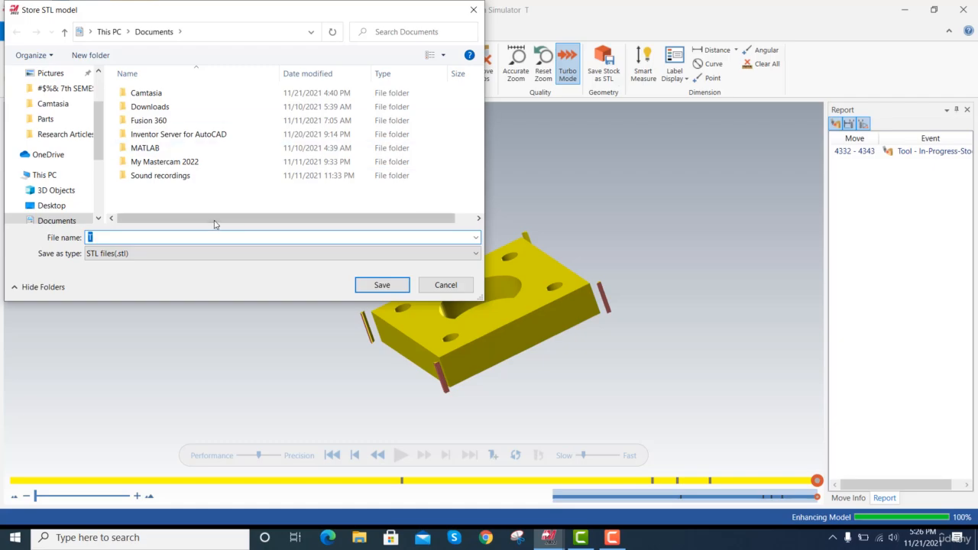
{"action": "left_click", "coordinate": [51, 206]}
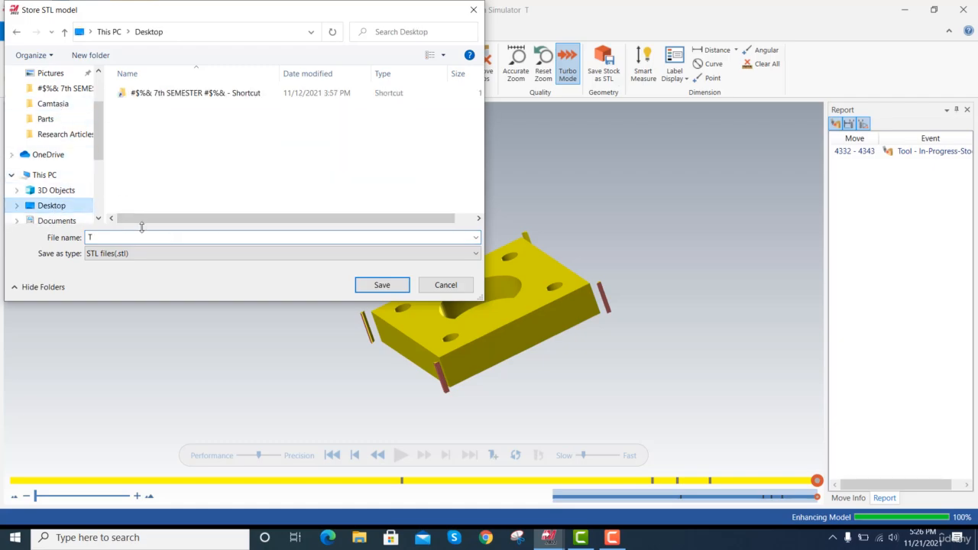
{"action": "left_click", "coordinate": [382, 285]}
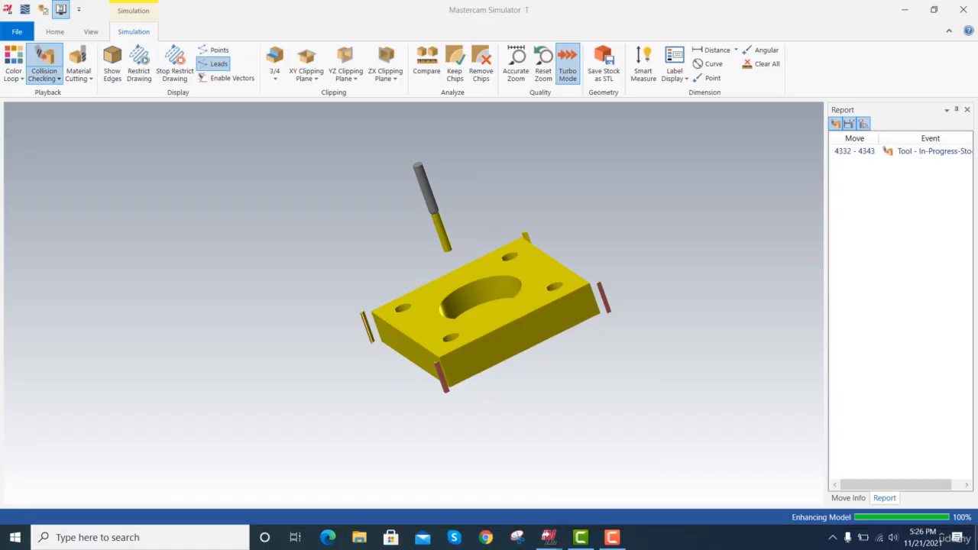
Open the exported T.stl from the desktop in Paint 3D, inspect it in 3D view, and close it without saving.
{"action": "left_click", "coordinate": [977, 543]}
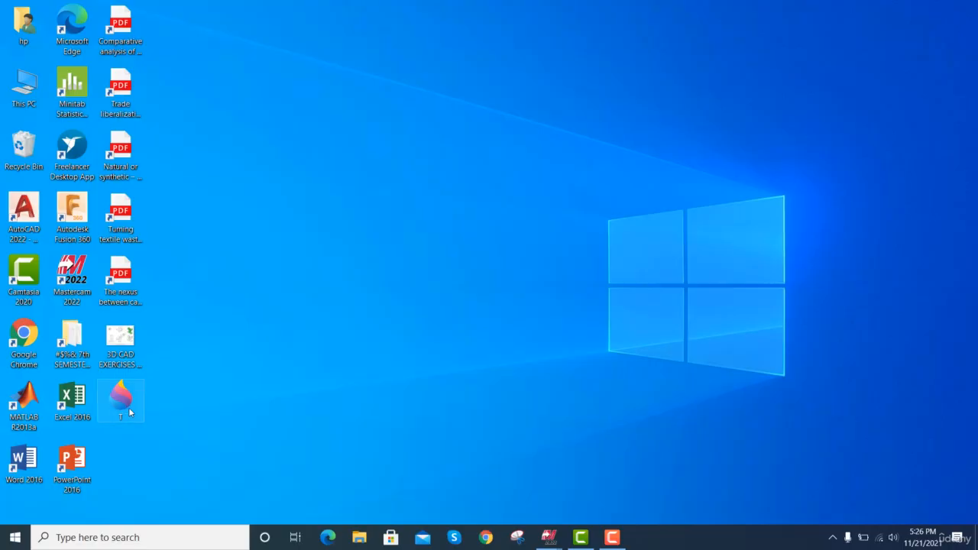
{"action": "double_click", "coordinate": [130, 410]}
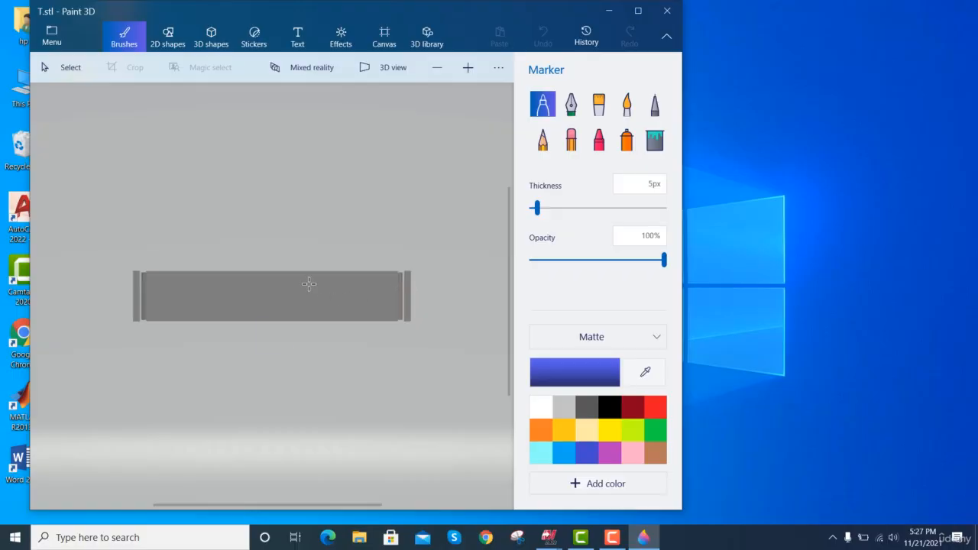
{"action": "left_click_drag", "start_coordinate": [309, 285], "coordinate": [321, 319]}
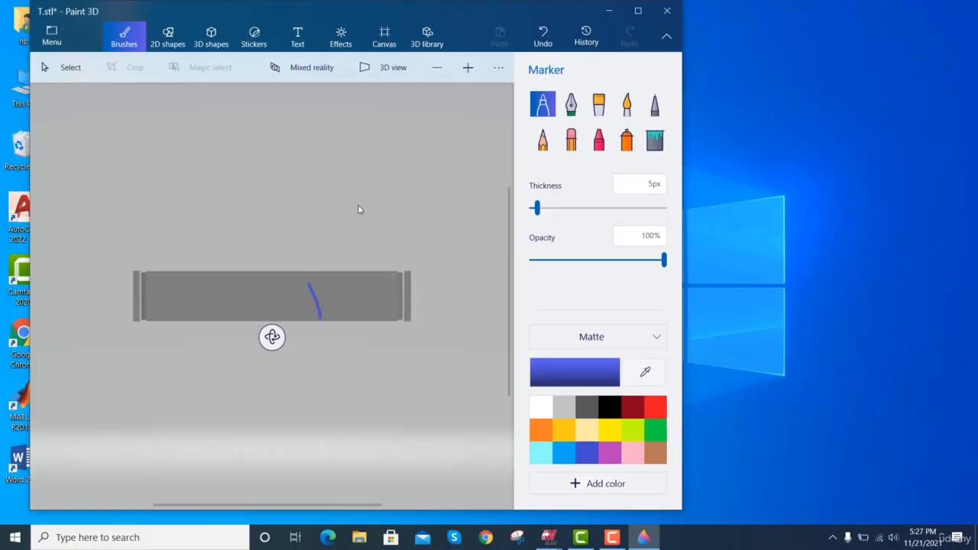
{"action": "left_click", "coordinate": [374, 68]}
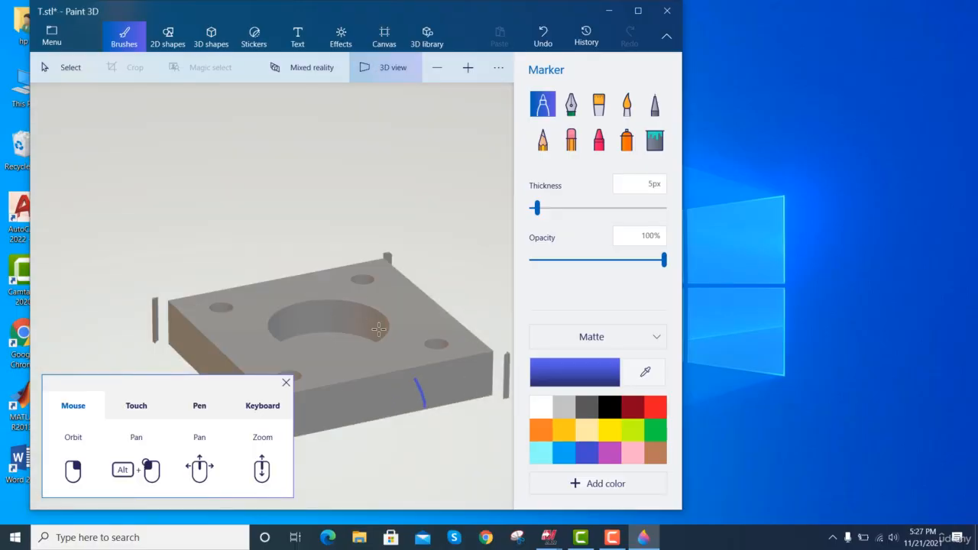
{"action": "left_click", "coordinate": [330, 328]}
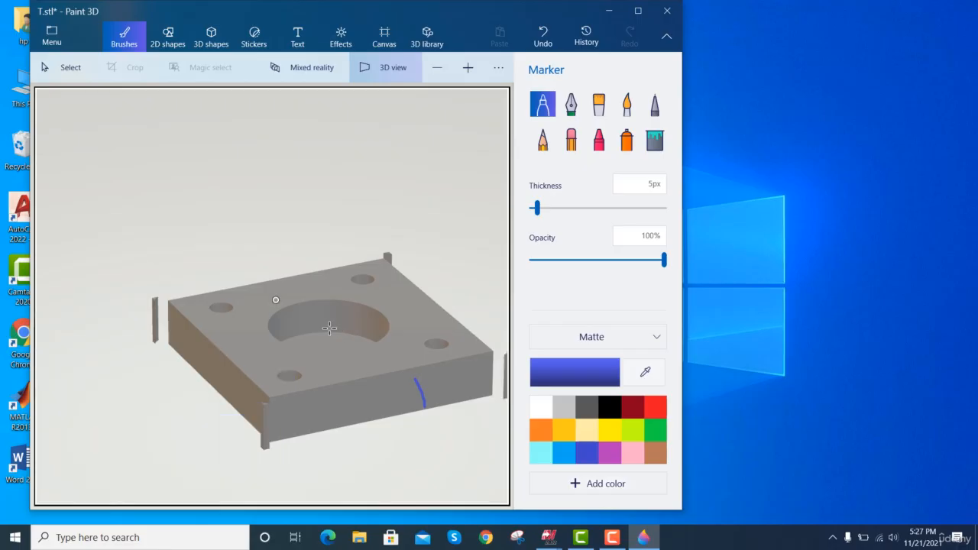
{"action": "left_click", "coordinate": [665, 16]}
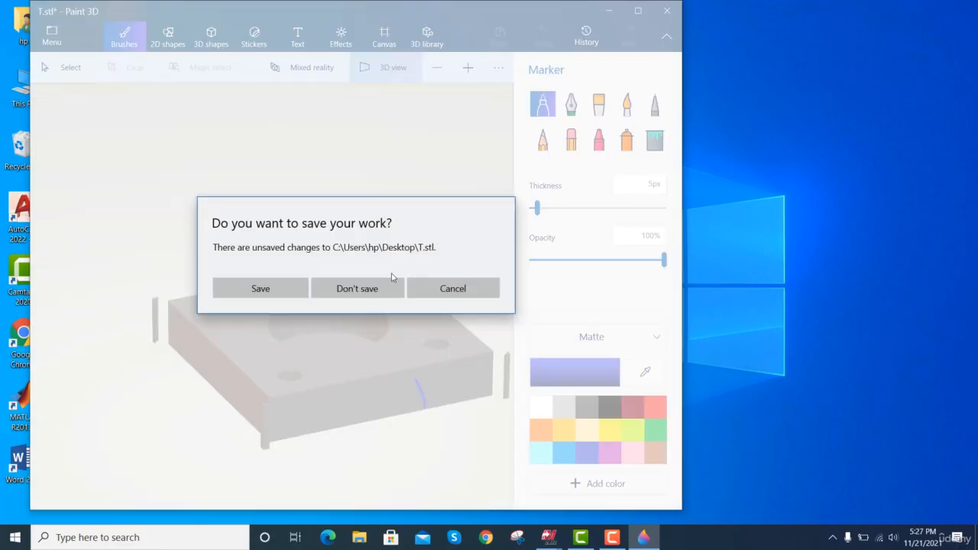
{"action": "left_click", "coordinate": [356, 294]}
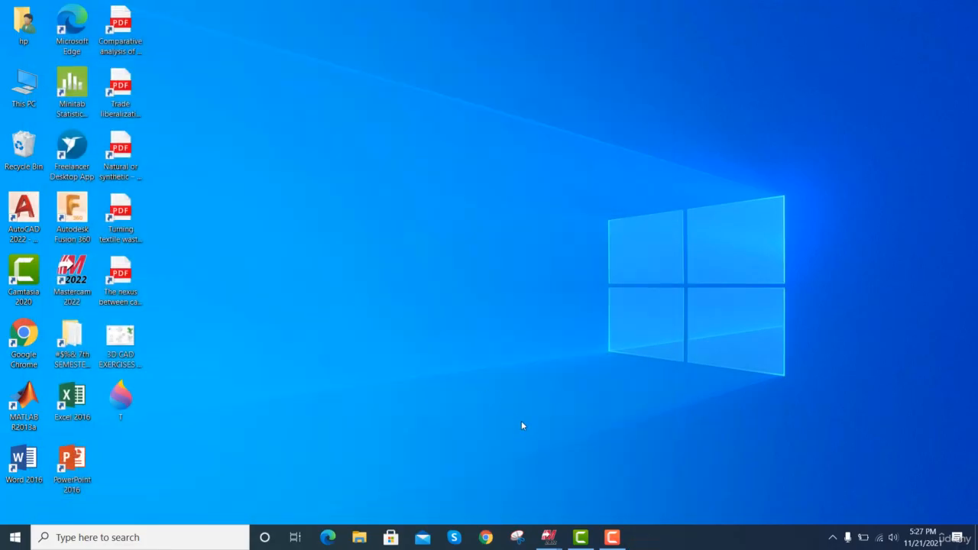
{"action": "left_click", "coordinate": [610, 538]}
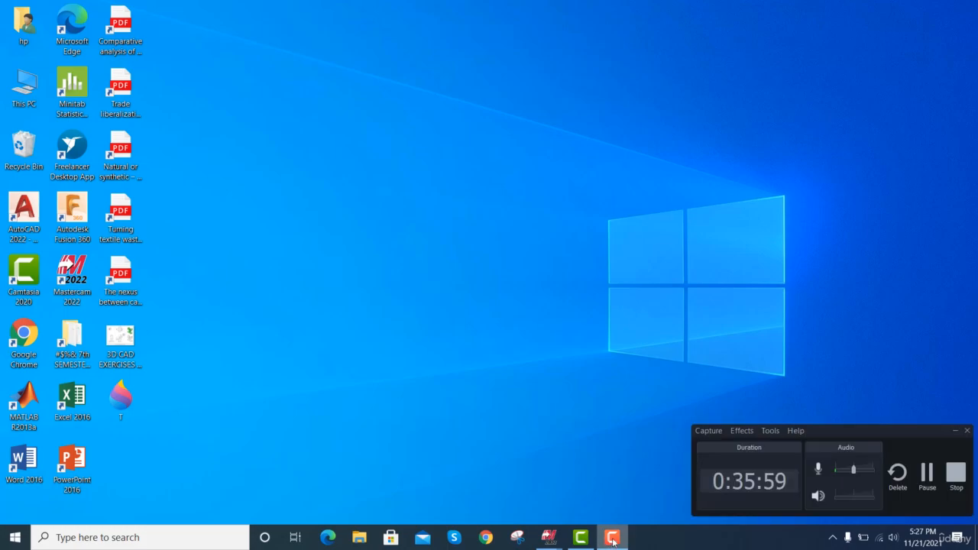
{"action": "left_click", "coordinate": [585, 538]}
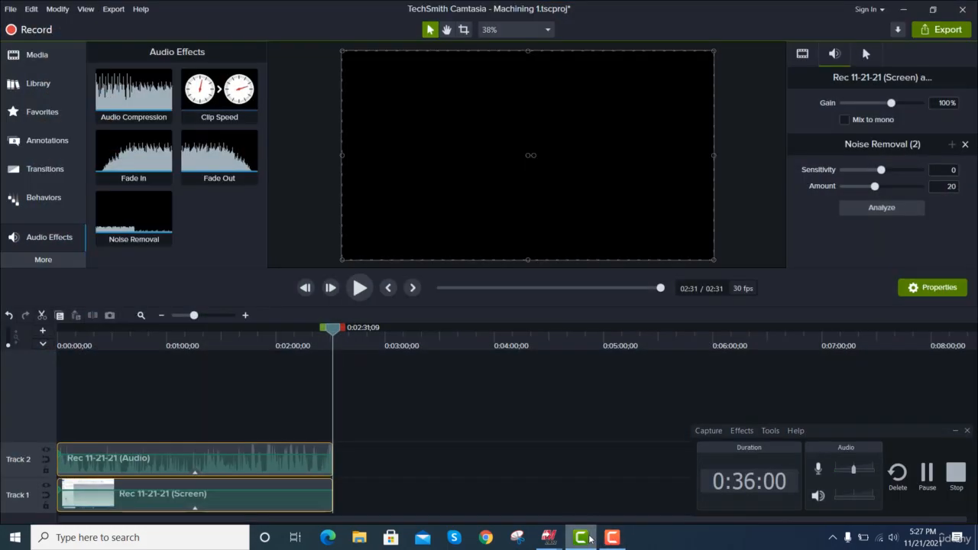
Close the Mastercam Simulator window and return to the T.mcam part in Mastercam.
{"action": "left_click", "coordinate": [585, 538]}
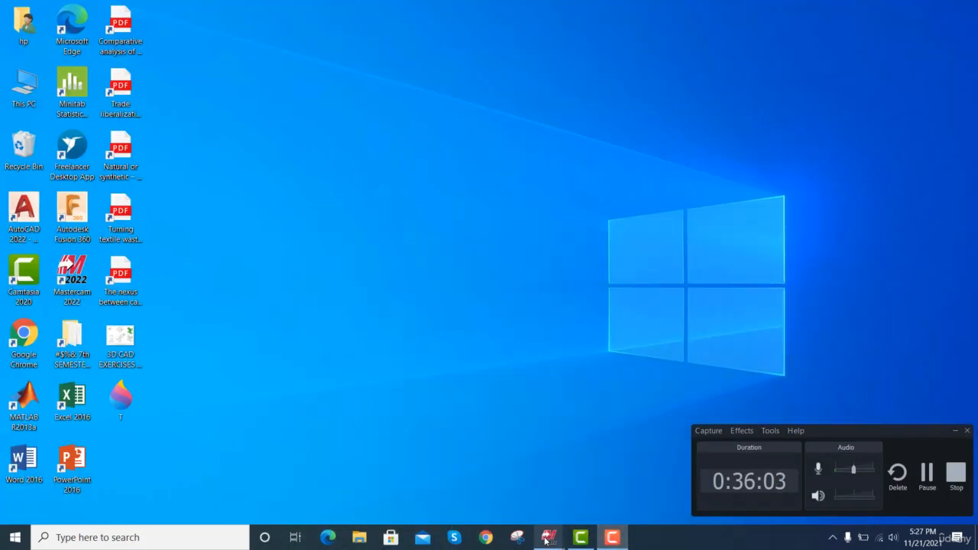
{"action": "mouse_move", "coordinate": [547, 539]}
{"action": "left_click", "coordinate": [599, 491]}
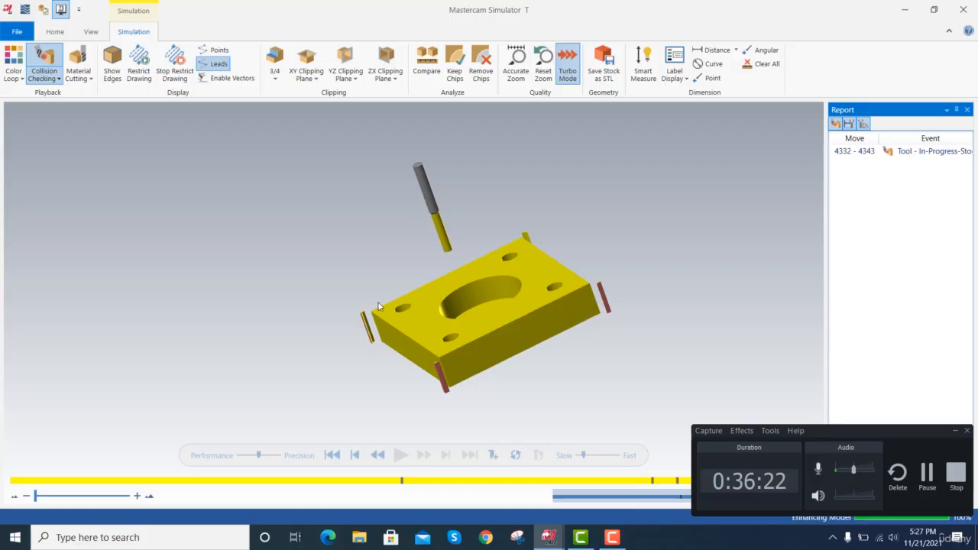
{"action": "left_click", "coordinate": [962, 11]}
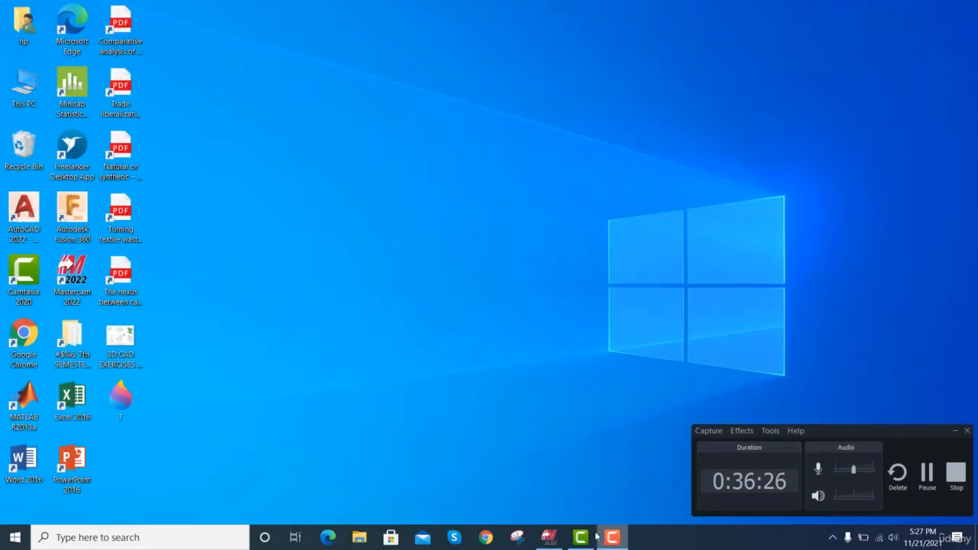
{"action": "left_click", "coordinate": [549, 537]}
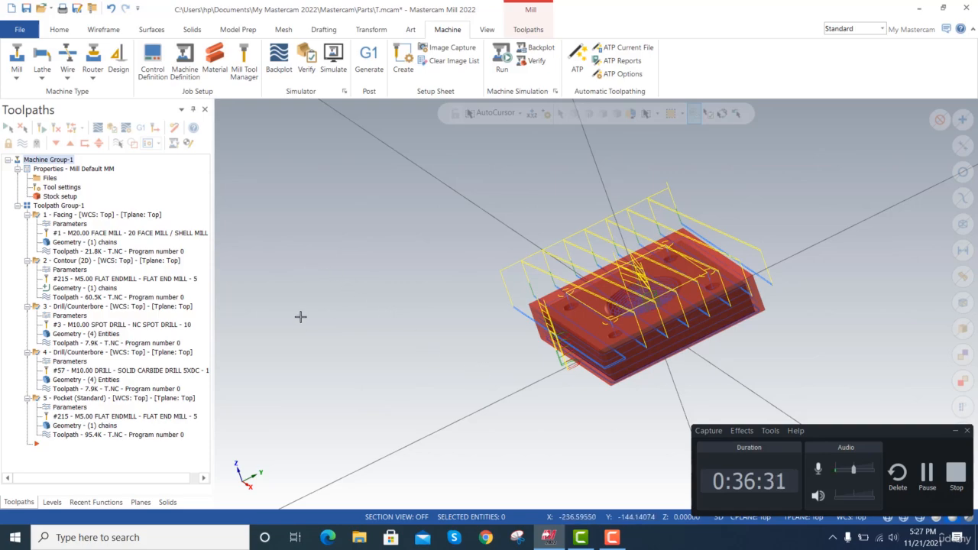
Display only the toolpath of operation 5 - Pocket (Standard) on the plate.
{"action": "scroll", "coordinate": [303, 307], "scroll_direction": "down", "scroll_amount": 2}
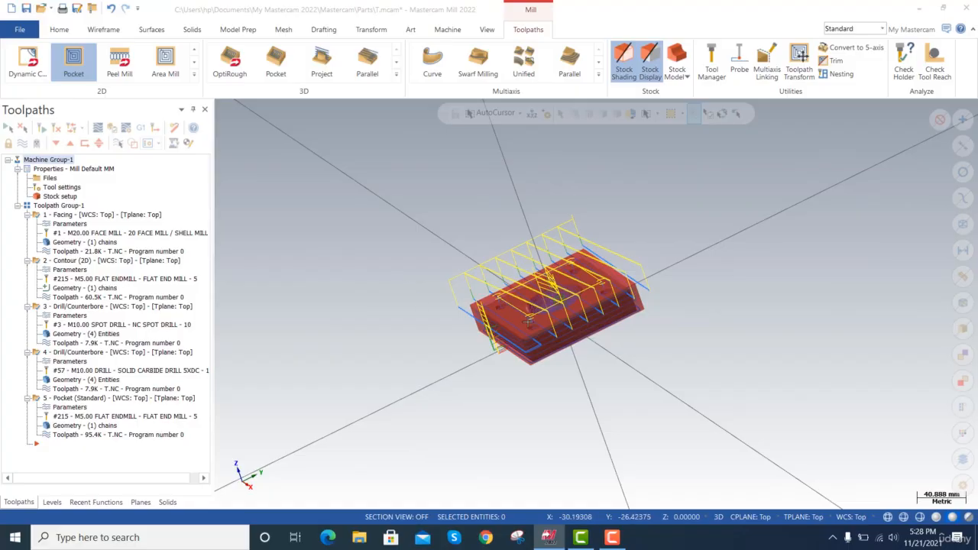
{"action": "scroll", "coordinate": [527, 323], "scroll_direction": "up", "scroll_amount": 4}
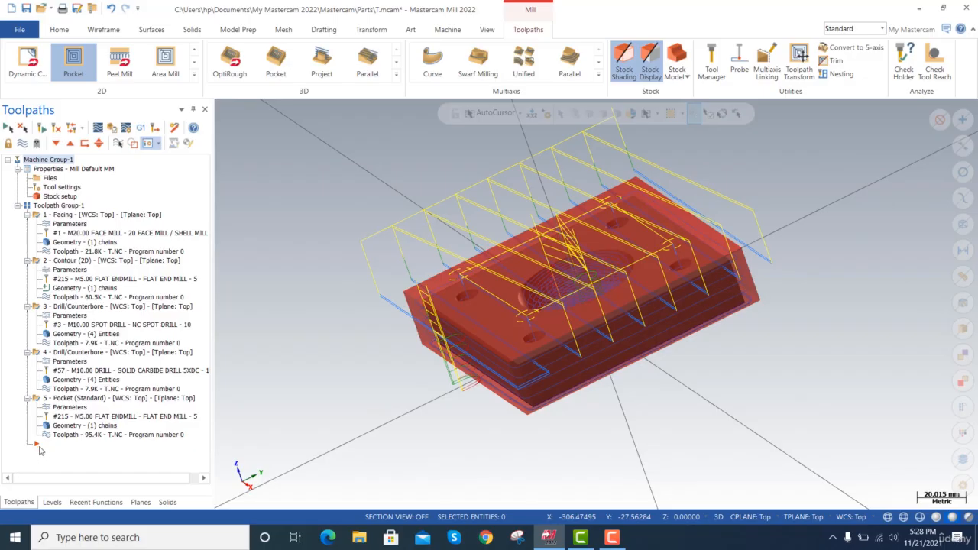
{"action": "left_click", "coordinate": [39, 446]}
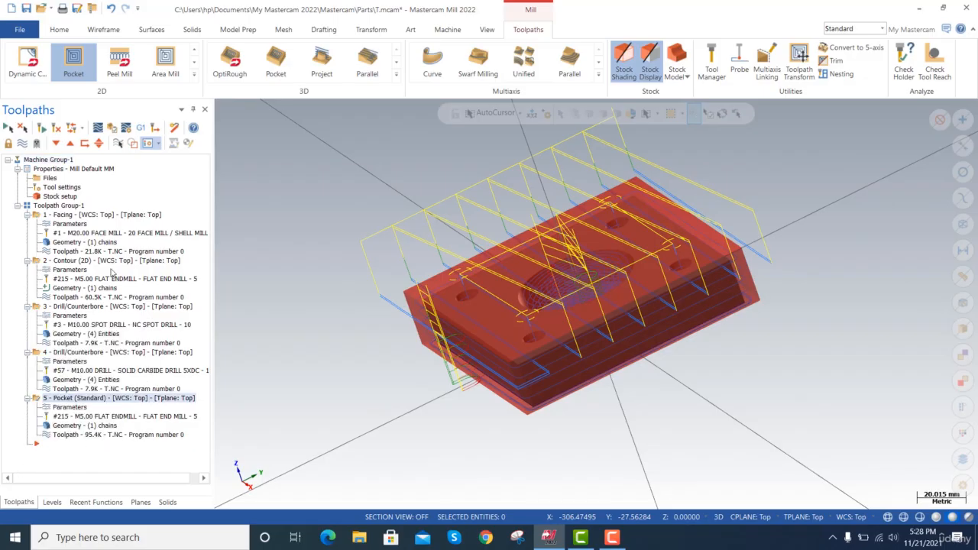
{"action": "left_click", "coordinate": [113, 30]}
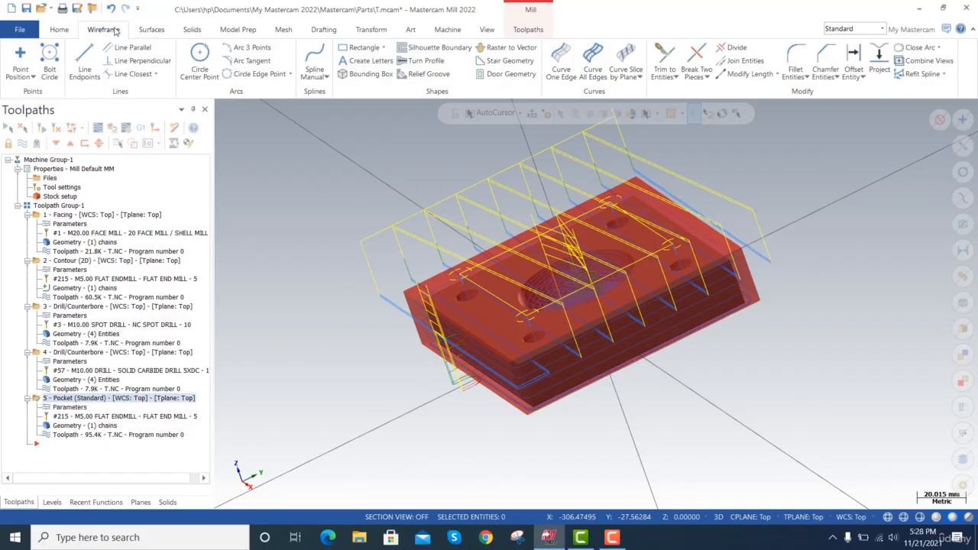
{"action": "left_click", "coordinate": [60, 29]}
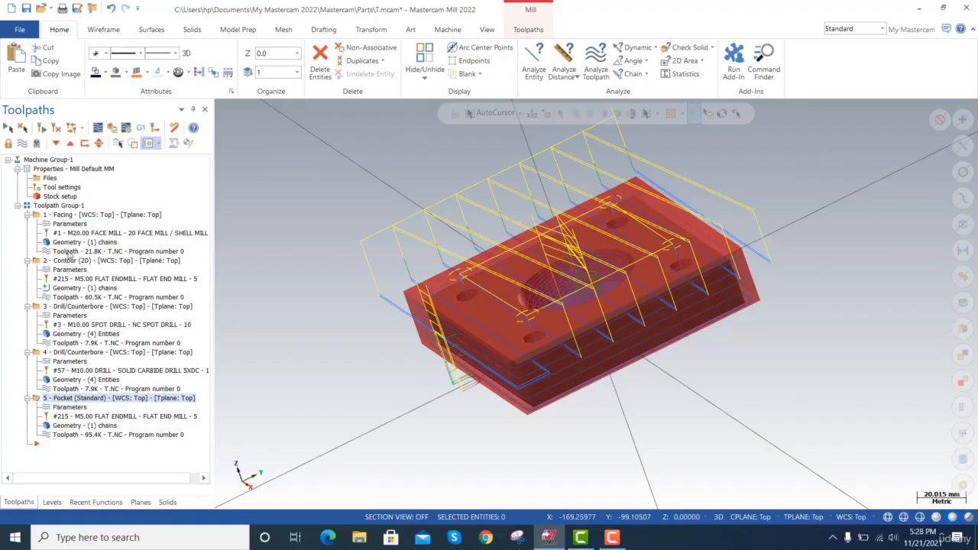
{"action": "left_click", "coordinate": [119, 143]}
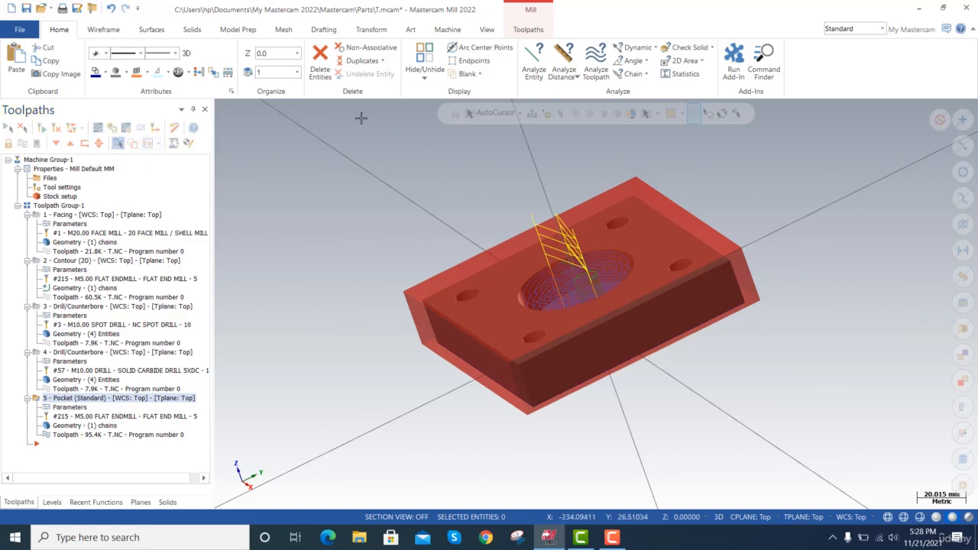
{"action": "left_click", "coordinate": [99, 29]}
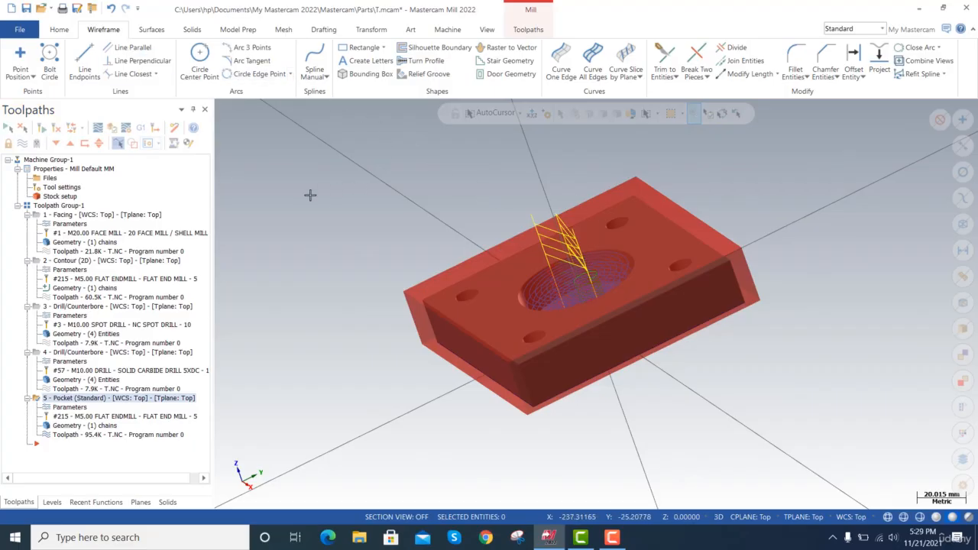
{"action": "key", "text": "alt+Right"}
{"action": "key", "text": "alt+Right"}
{"action": "key", "text": "alt+Right"}
{"action": "key", "text": "alt+Right"}
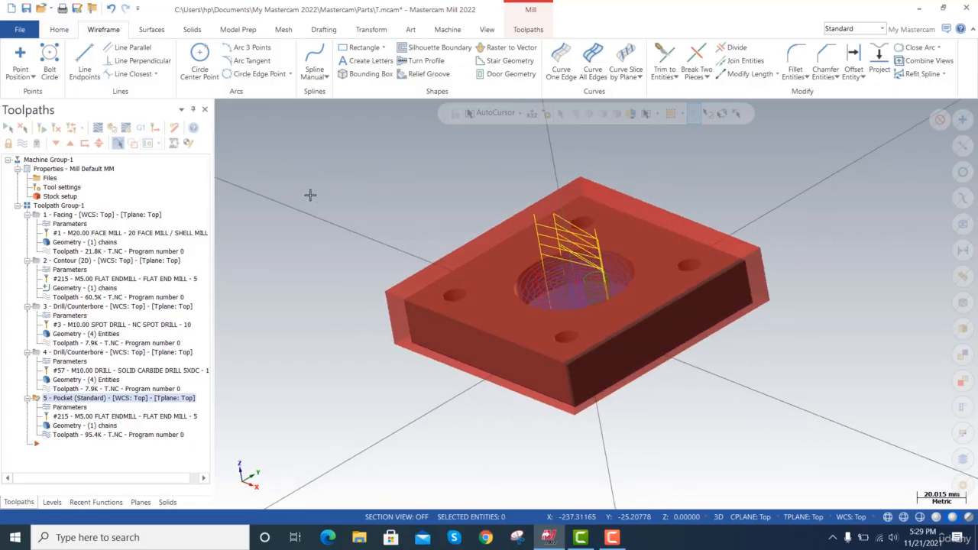
{"action": "left_click", "coordinate": [141, 502]}
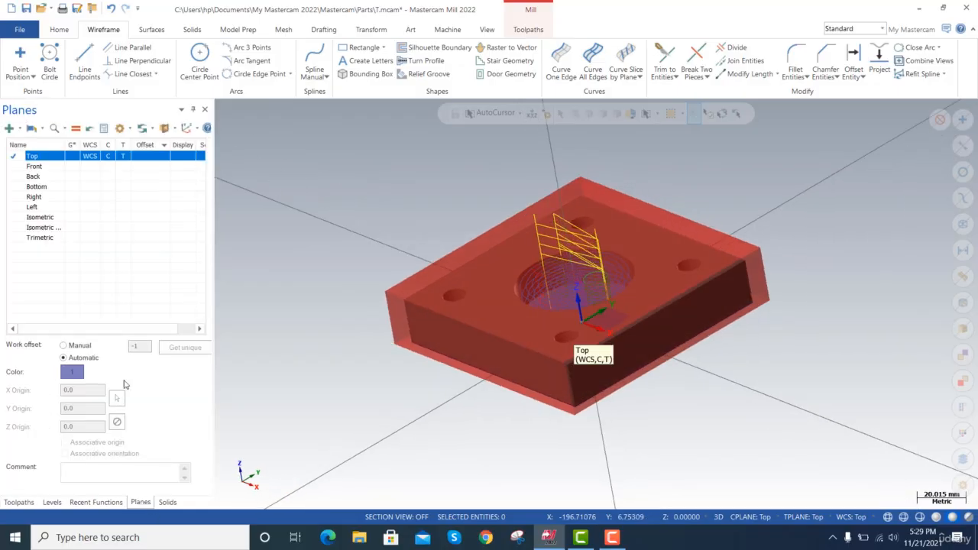
{"action": "left_click", "coordinate": [9, 128]}
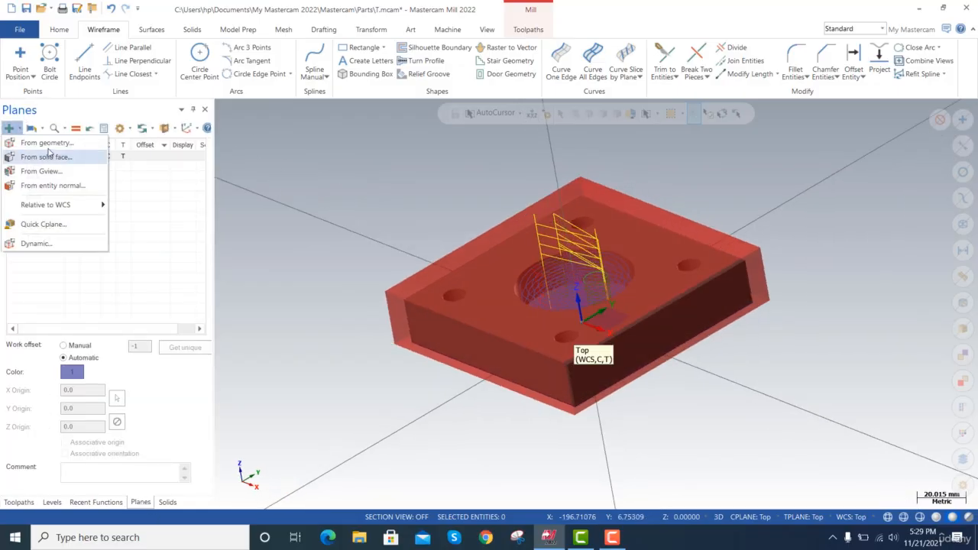
{"action": "left_click", "coordinate": [47, 156]}
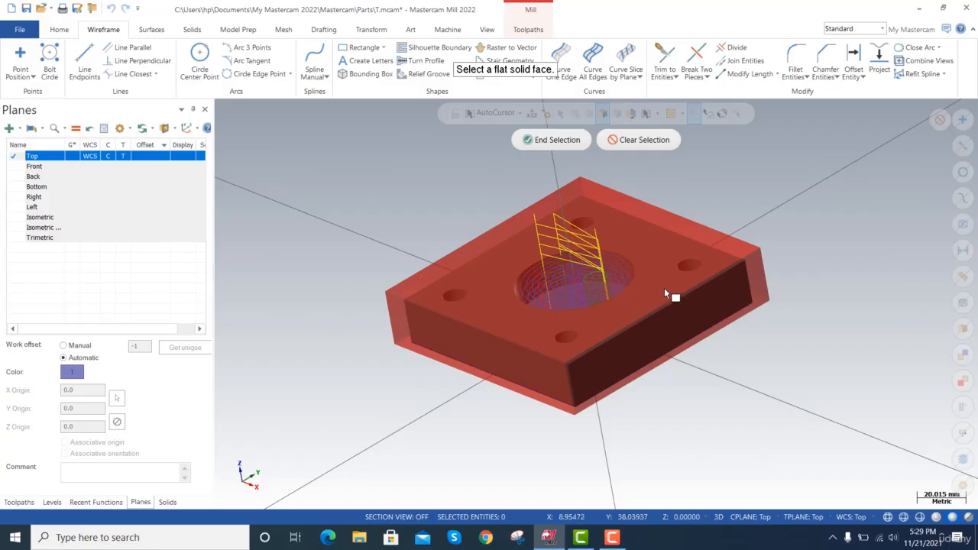
{"action": "scroll", "coordinate": [672, 303], "scroll_direction": "up", "scroll_amount": 4}
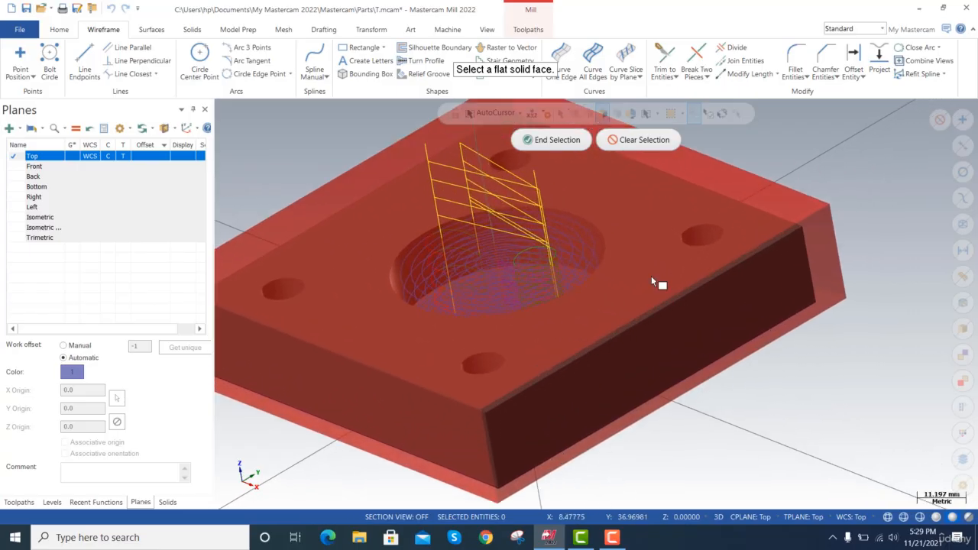
{"action": "left_click", "coordinate": [653, 281]}
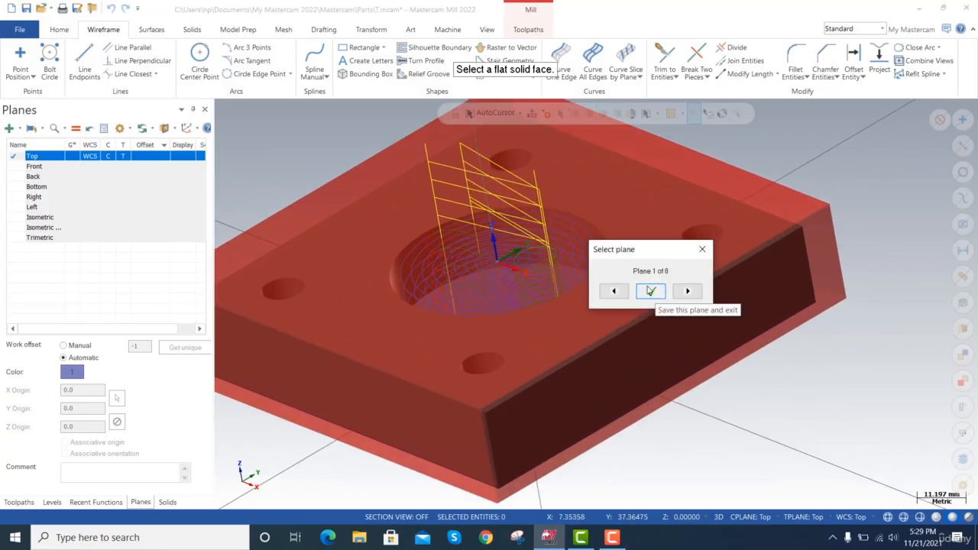
{"action": "left_click", "coordinate": [649, 289]}
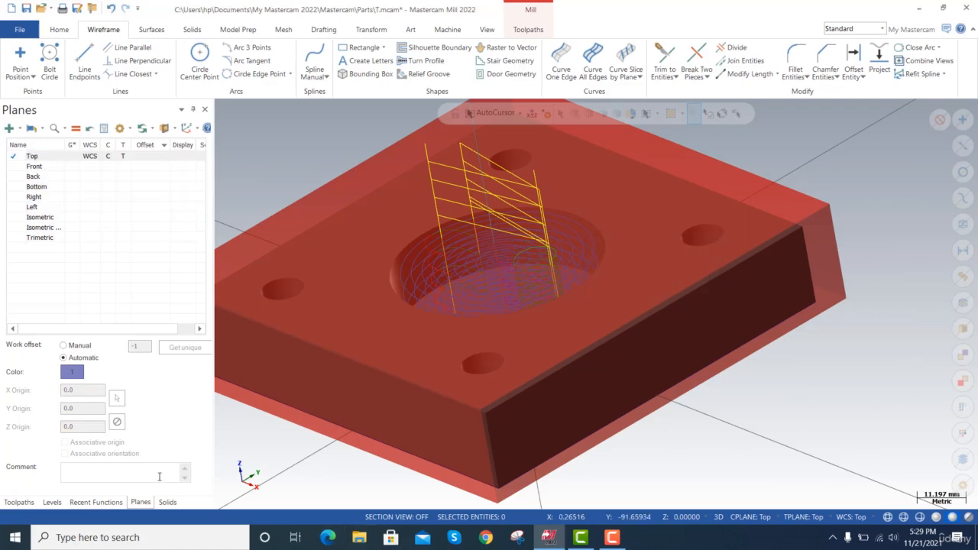
Turn off the stock shading and stock display around the plate.
{"action": "left_click", "coordinate": [166, 503]}
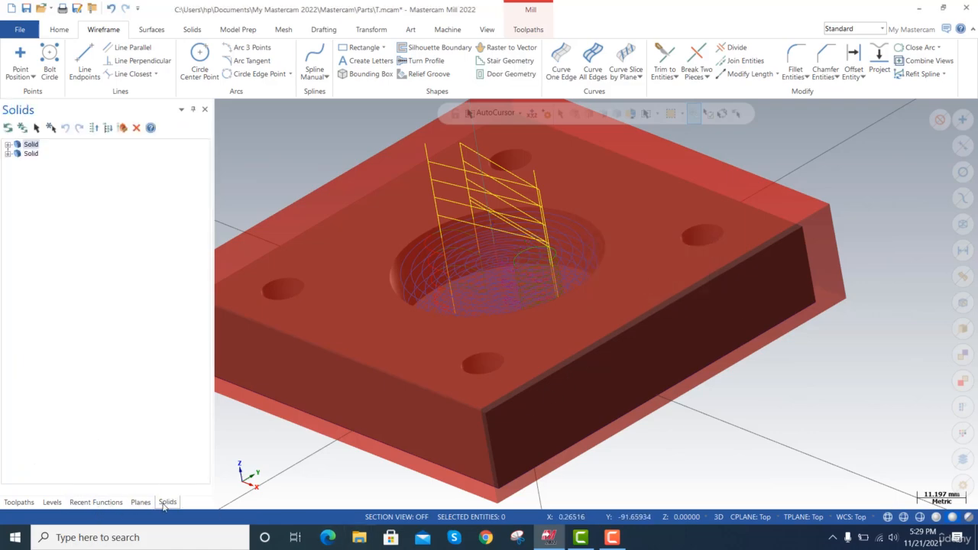
{"action": "left_click", "coordinate": [10, 506]}
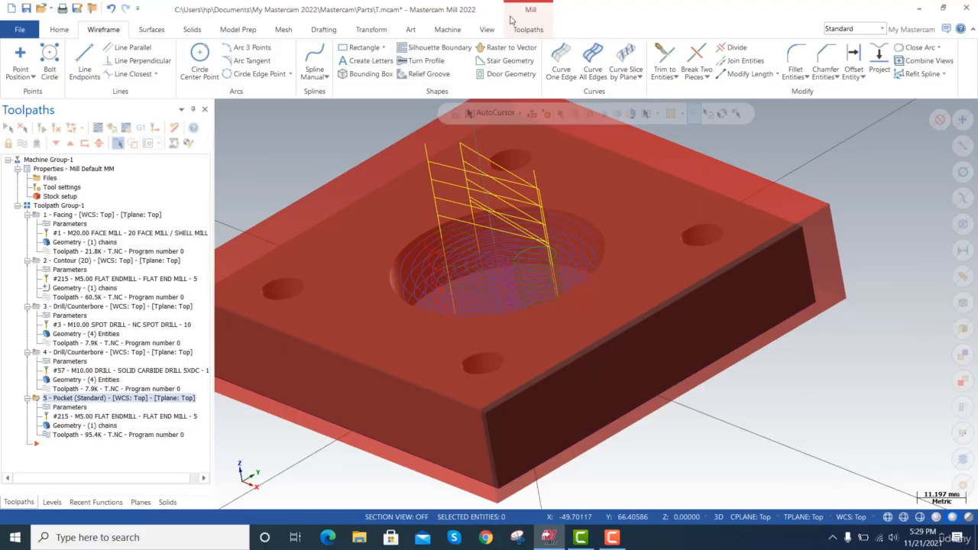
{"action": "left_click", "coordinate": [535, 11]}
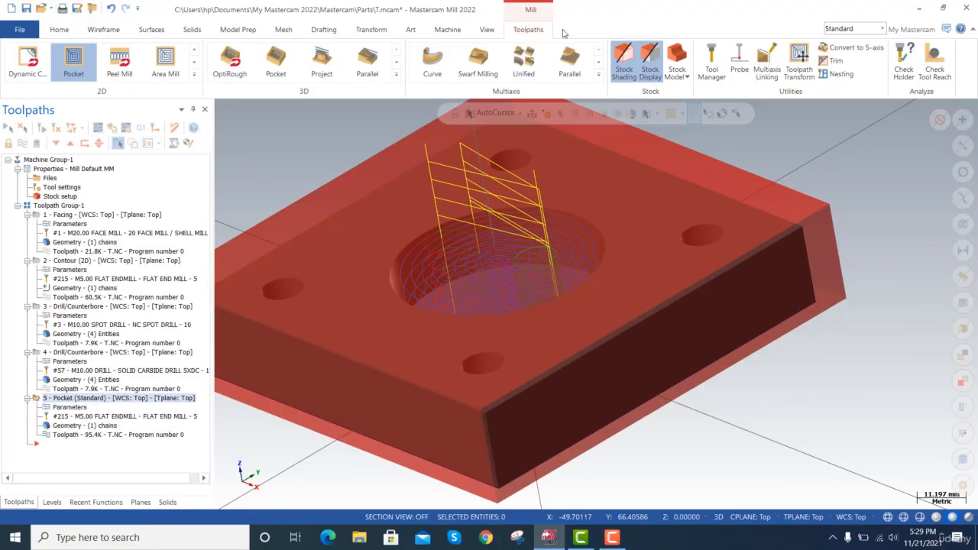
{"action": "left_click", "coordinate": [632, 65]}
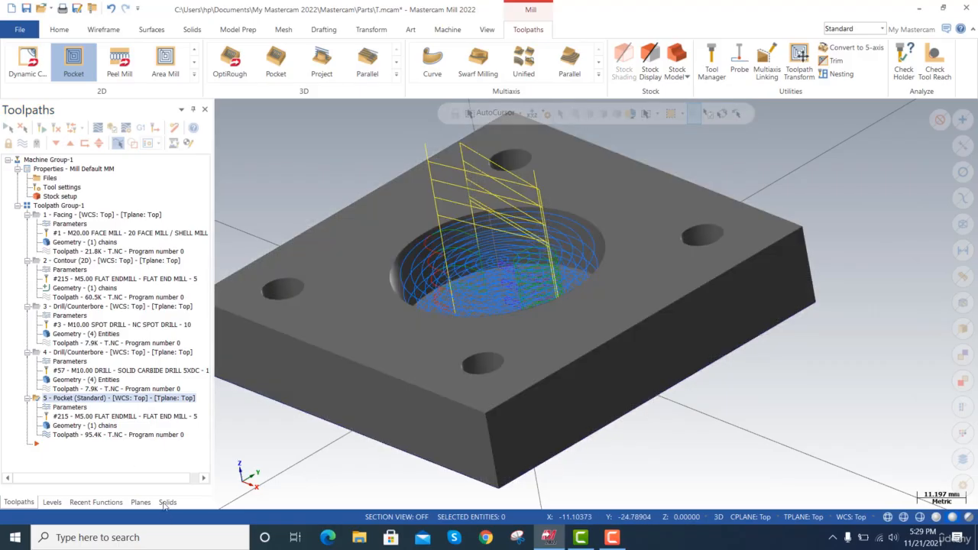
Create a new plane from the plate's top solid face, set as WCS, Tplane and Cplane.
{"action": "left_click", "coordinate": [141, 502]}
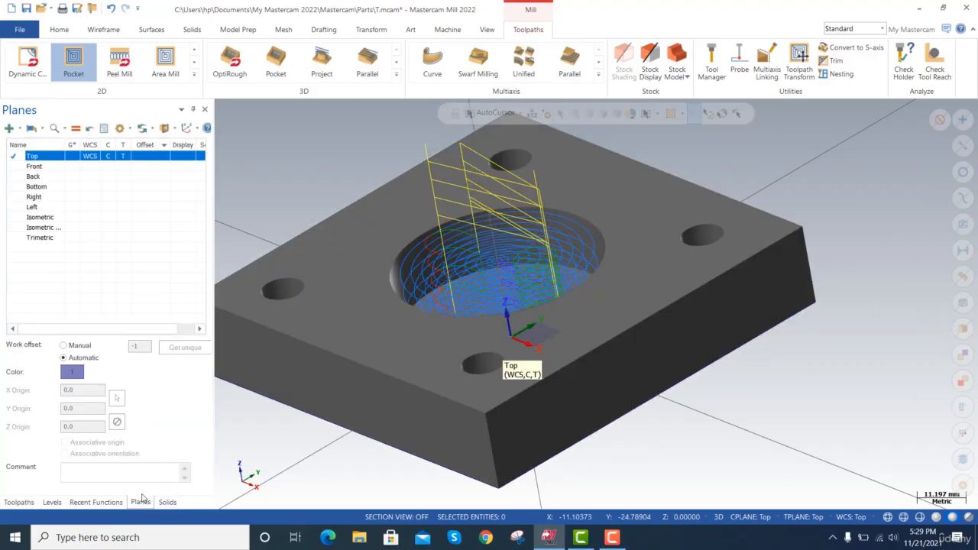
{"action": "left_click", "coordinate": [9, 129]}
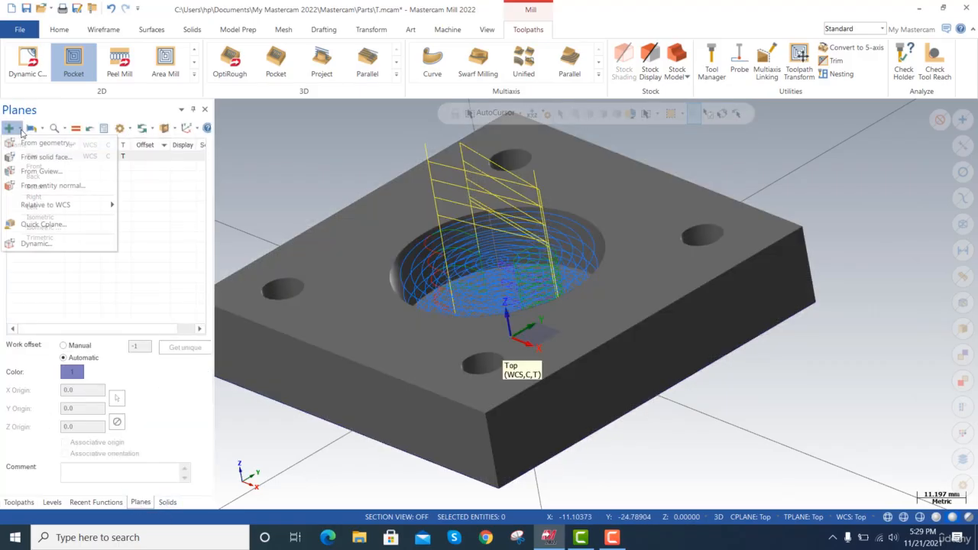
{"action": "left_click", "coordinate": [53, 158]}
{"action": "left_click", "coordinate": [655, 281]}
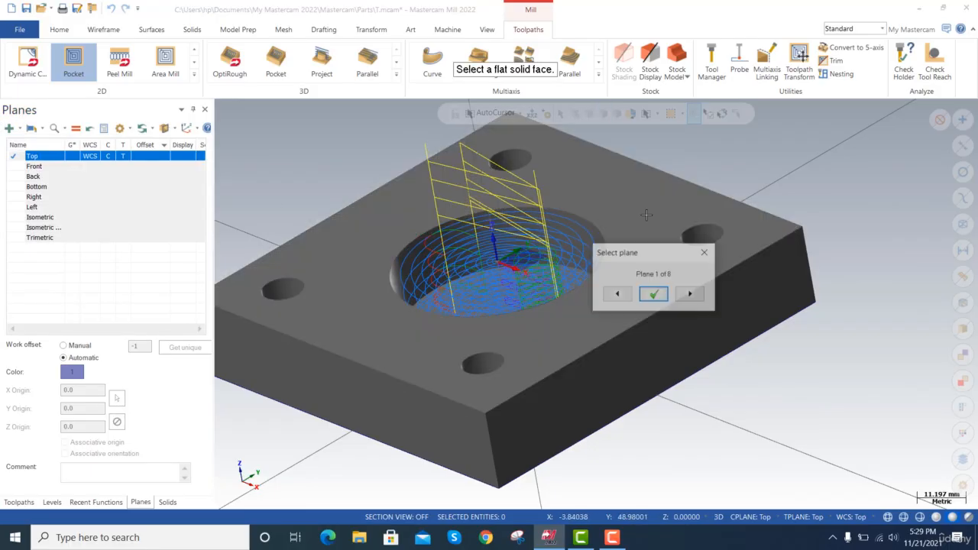
{"action": "left_click", "coordinate": [655, 294]}
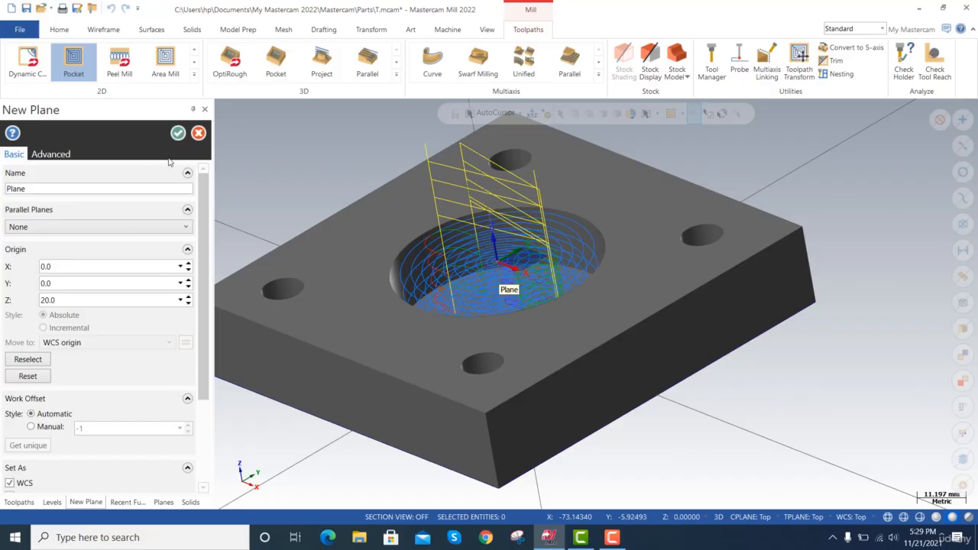
{"action": "scroll", "coordinate": [156, 175], "scroll_direction": "down", "scroll_amount": 3}
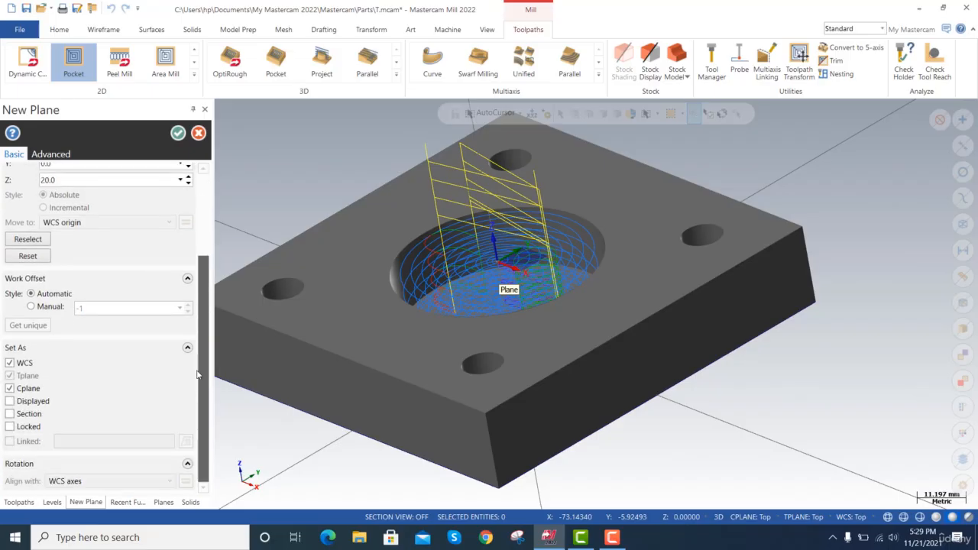
{"action": "left_click", "coordinate": [178, 134]}
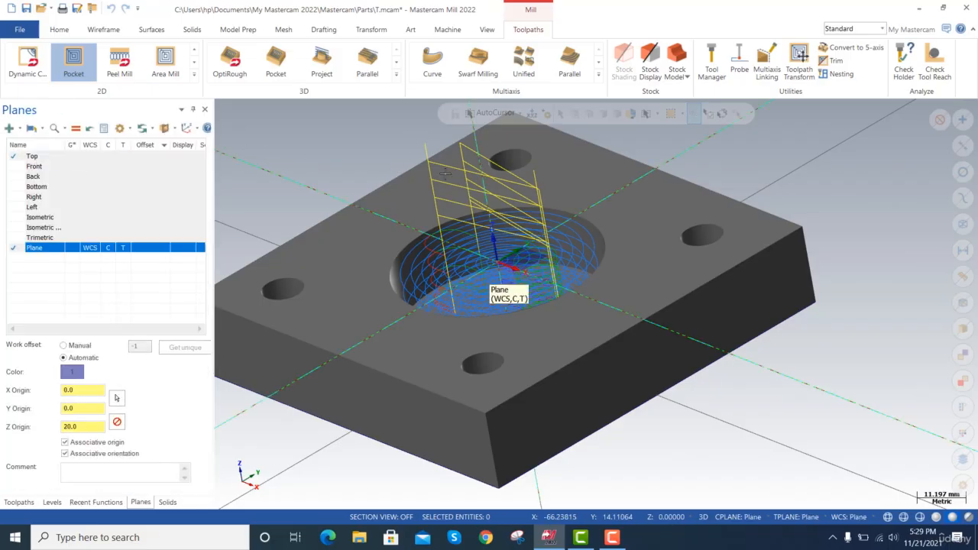
Use Create Letters to place the text MasterCAM between the two upper holes, viewed square to the new plane.
{"action": "left_click", "coordinate": [73, 248]}
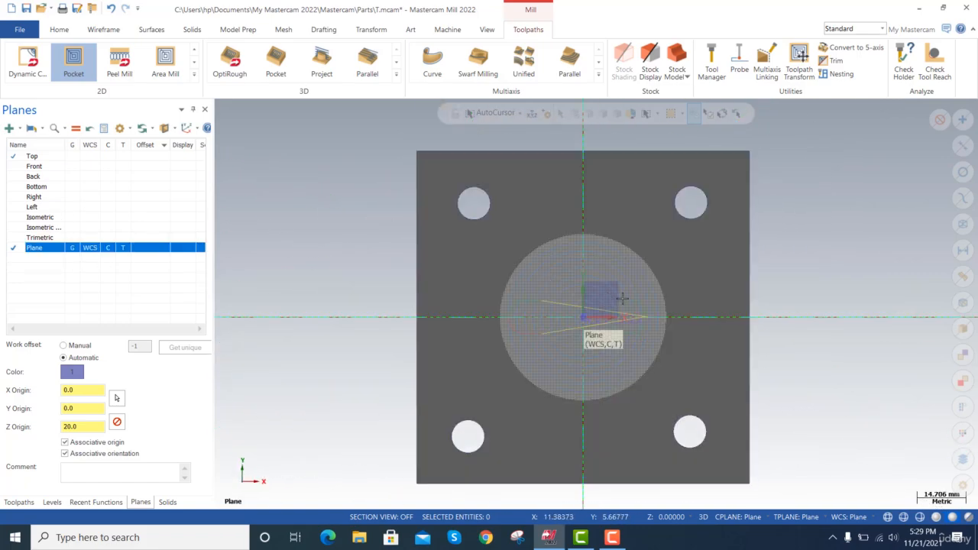
{"action": "scroll", "coordinate": [601, 281], "scroll_direction": "up", "scroll_amount": 2}
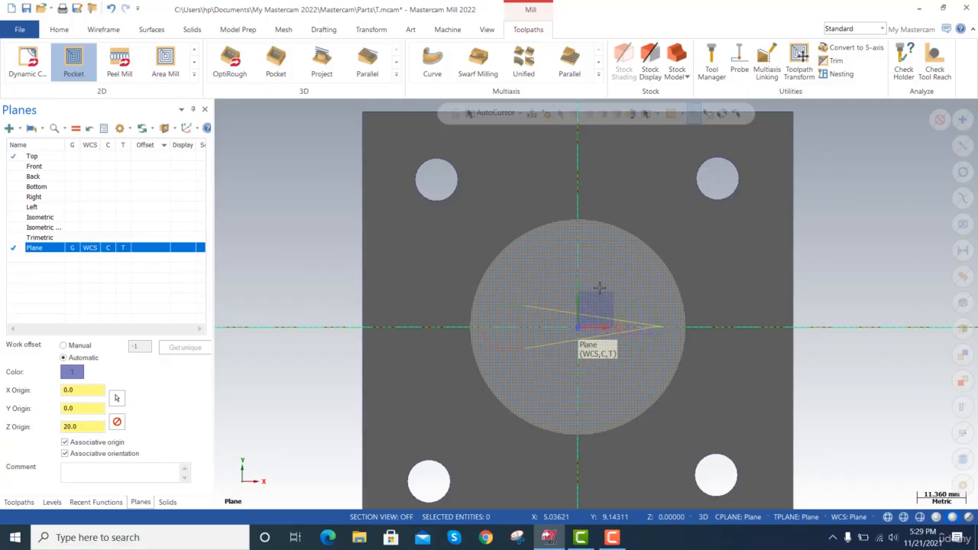
{"action": "scroll", "coordinate": [574, 170], "scroll_direction": "up", "scroll_amount": 1}
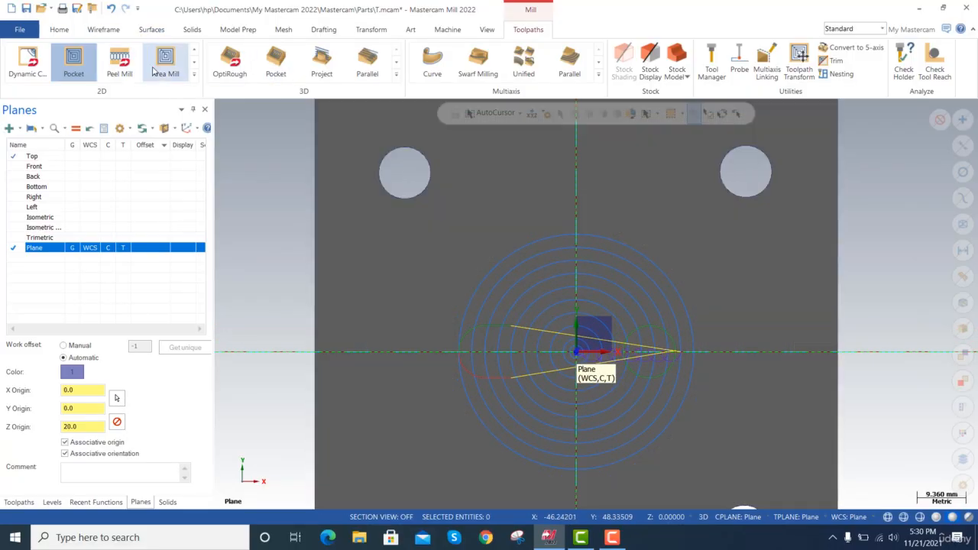
{"action": "left_click", "coordinate": [122, 33]}
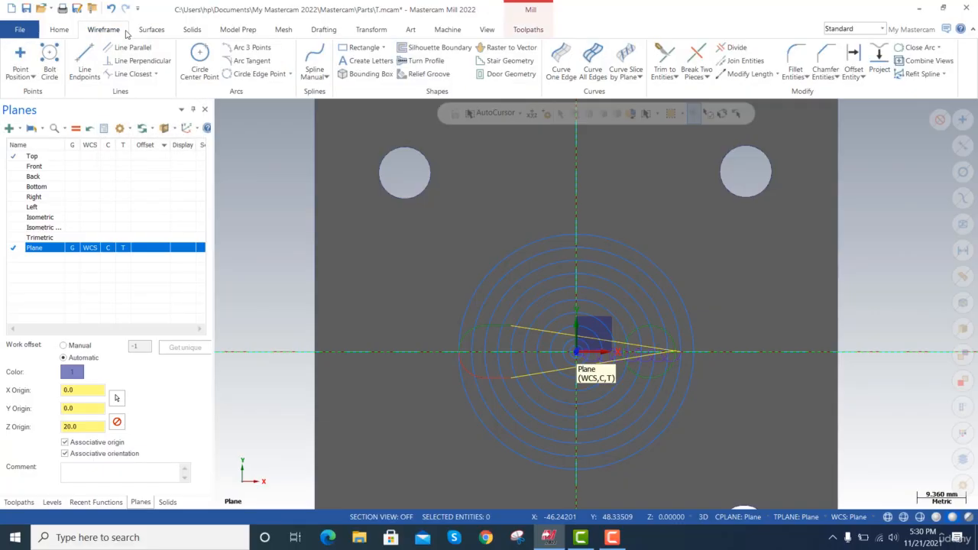
{"action": "left_click", "coordinate": [370, 61]}
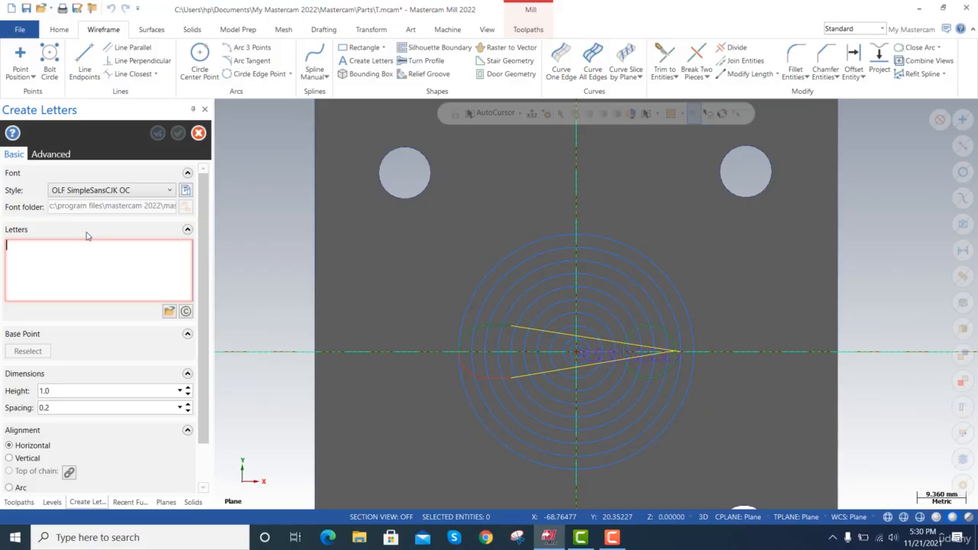
{"action": "type", "text": "MasterCAM"}
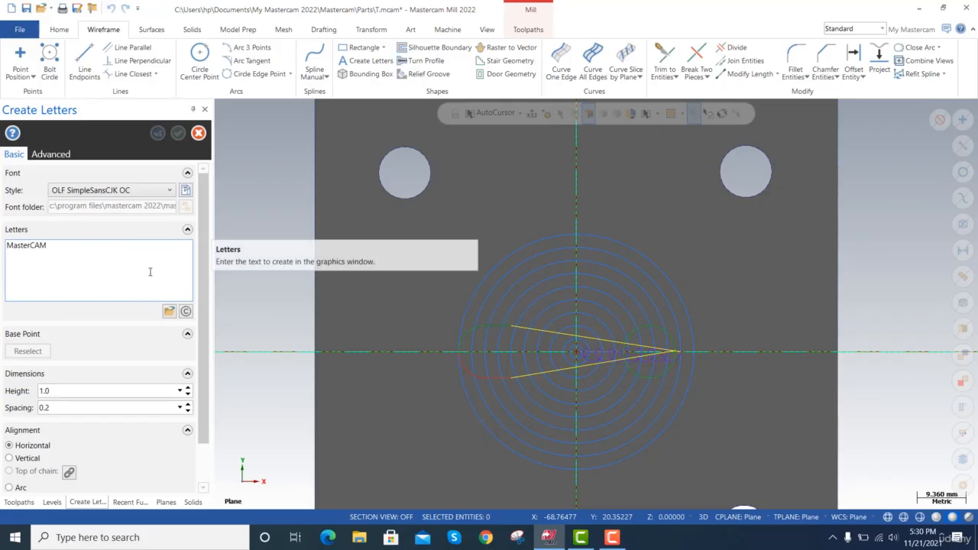
{"action": "left_click", "coordinate": [512, 173]}
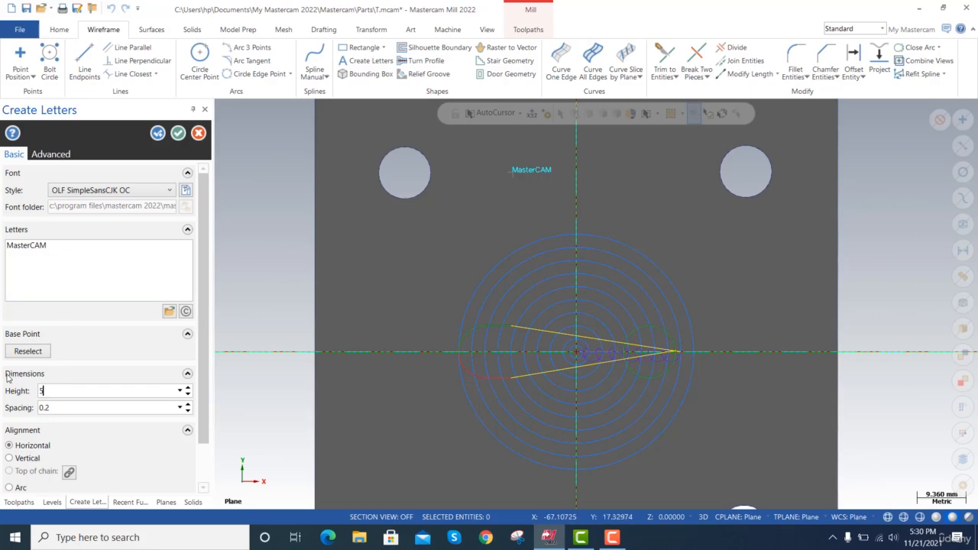
Set the letter height to 5 and reposition the lettering's base point at about X -21.2, Y 33.2, centring it between the upper holes.
{"action": "type", "text": "5"}
{"action": "key", "text": "Return"}
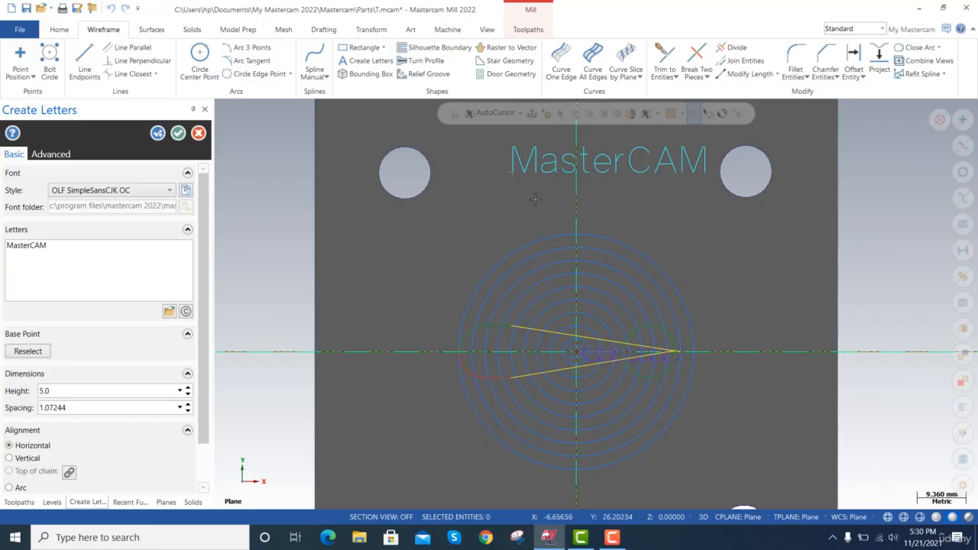
{"action": "left_click", "coordinate": [27, 351]}
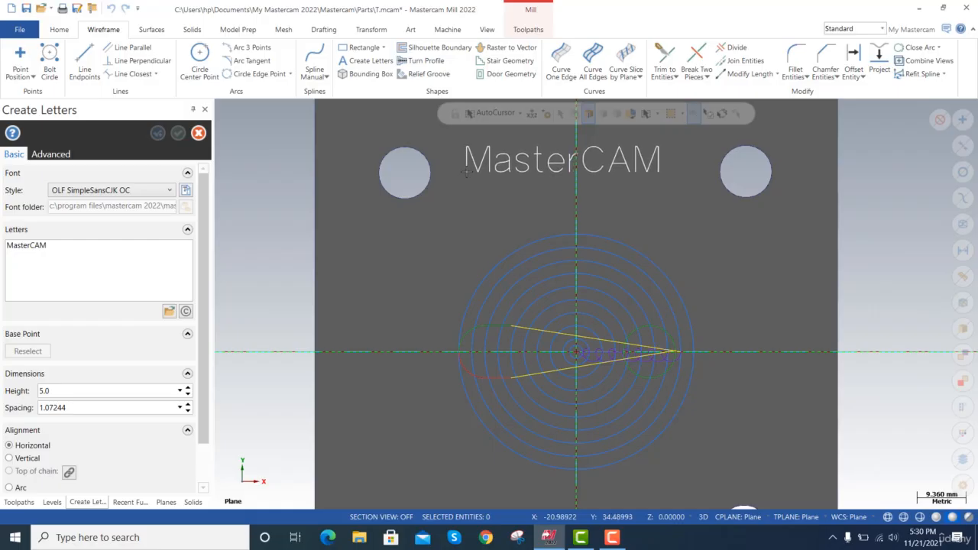
{"action": "left_click", "coordinate": [464, 178]}
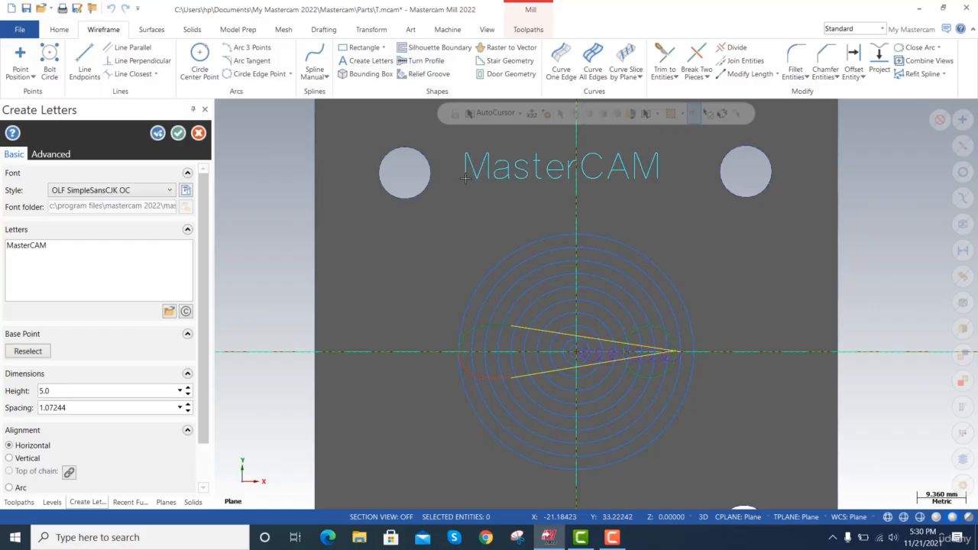
{"action": "scroll", "coordinate": [197, 321], "scroll_direction": "down", "scroll_amount": 2}
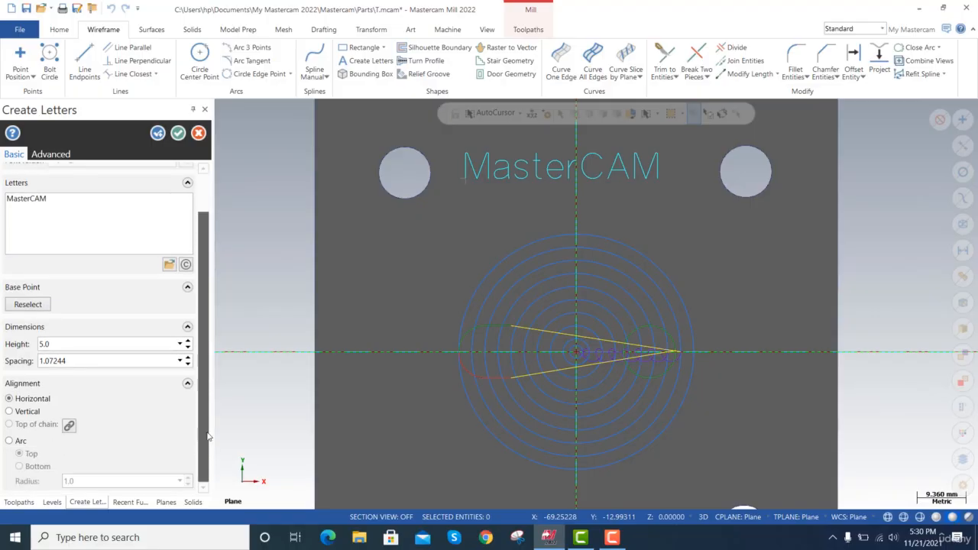
{"action": "left_click", "coordinate": [178, 133]}
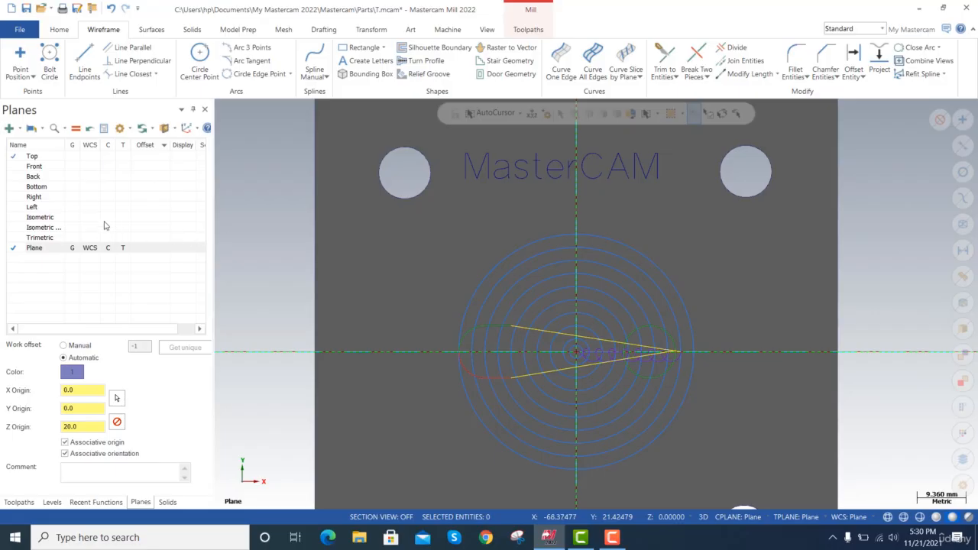
Show the plate in the Isometric view to examine the MasterCAM lettering on its top face.
{"action": "left_click", "coordinate": [69, 217]}
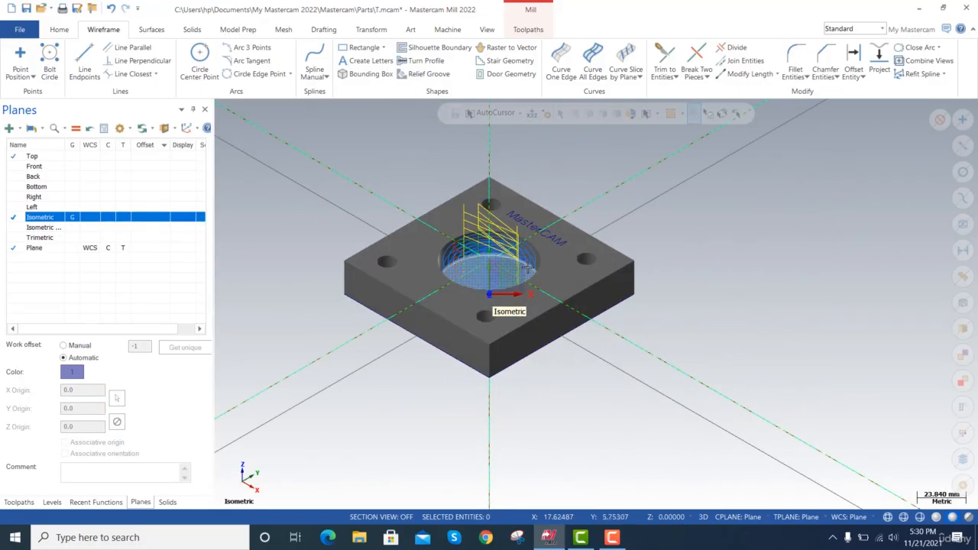
{"action": "scroll", "coordinate": [561, 250], "scroll_direction": "up", "scroll_amount": 3}
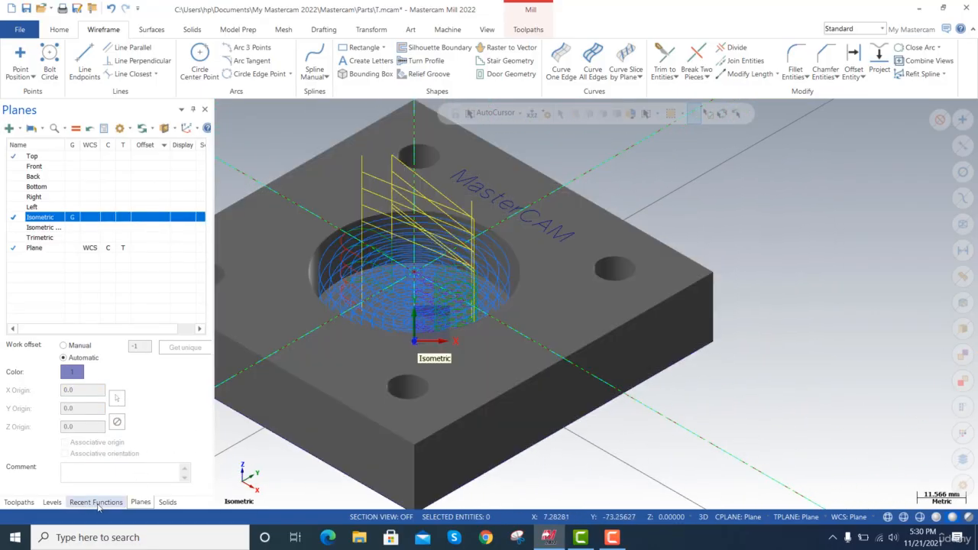
{"action": "left_click", "coordinate": [529, 31]}
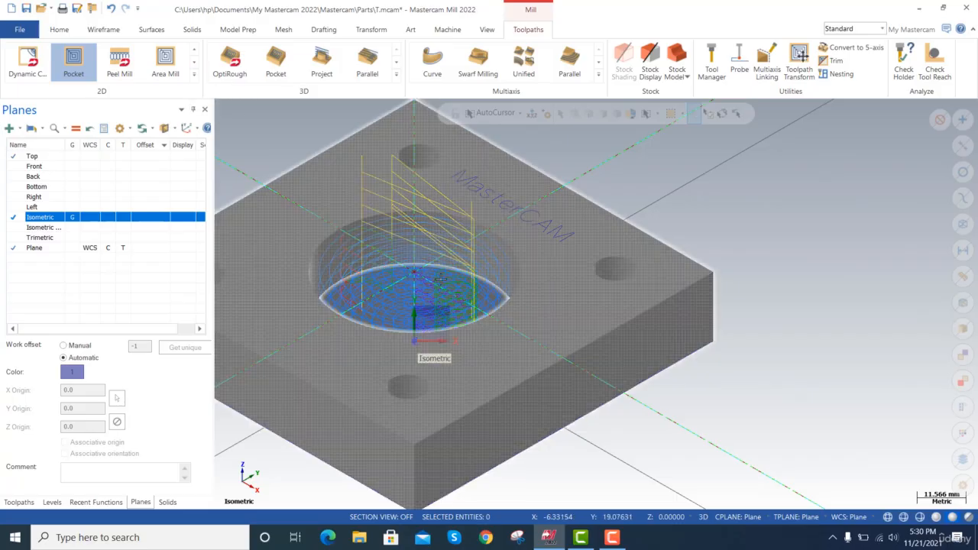
{"action": "left_click", "coordinate": [614, 540]}
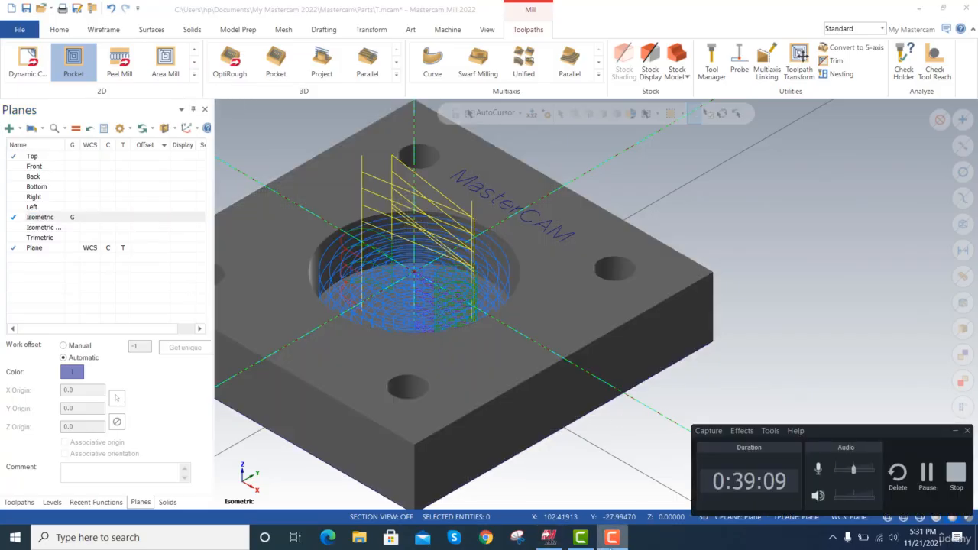
{"action": "left_click", "coordinate": [611, 545]}
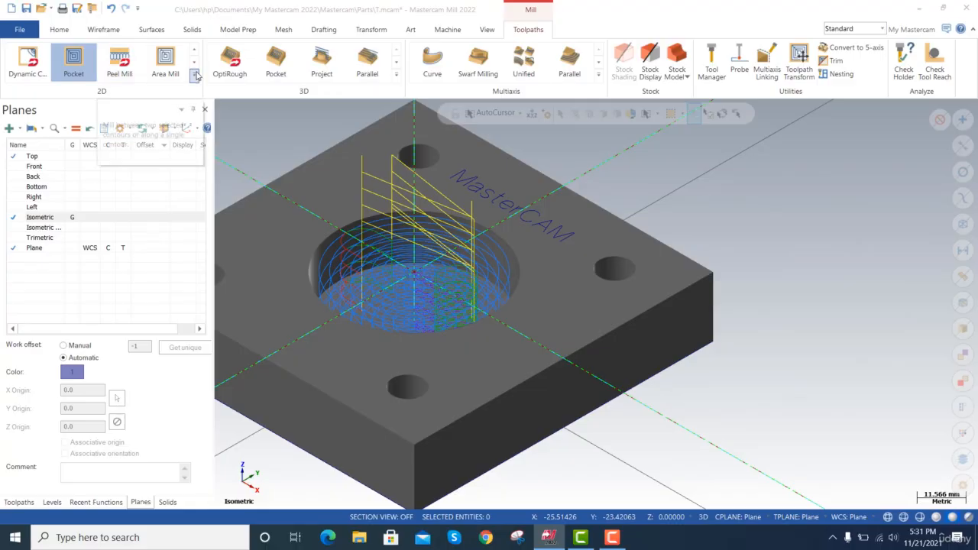
{"action": "left_click", "coordinate": [198, 77]}
{"action": "left_click", "coordinate": [27, 73]}
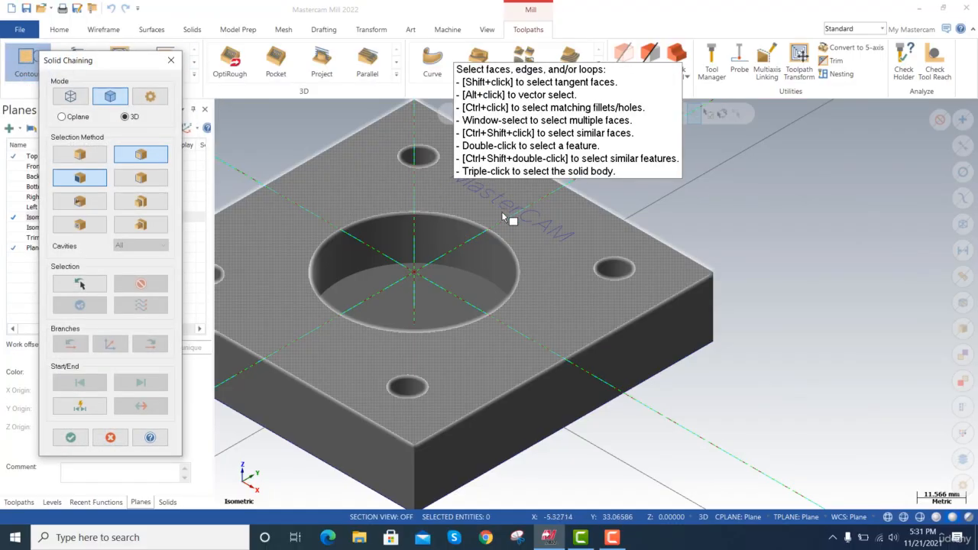
{"action": "scroll", "coordinate": [611, 237], "scroll_direction": "up", "scroll_amount": 1}
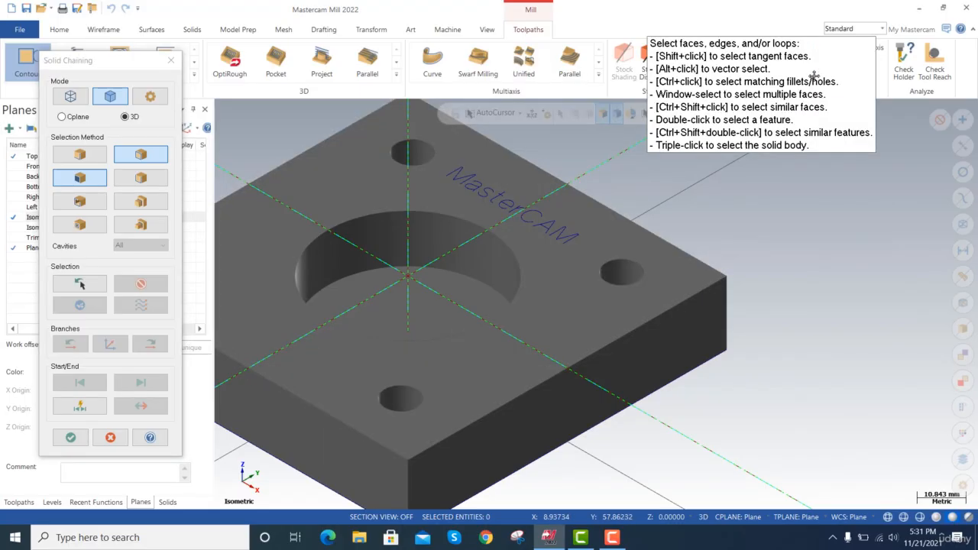
{"action": "left_click", "coordinate": [71, 97]}
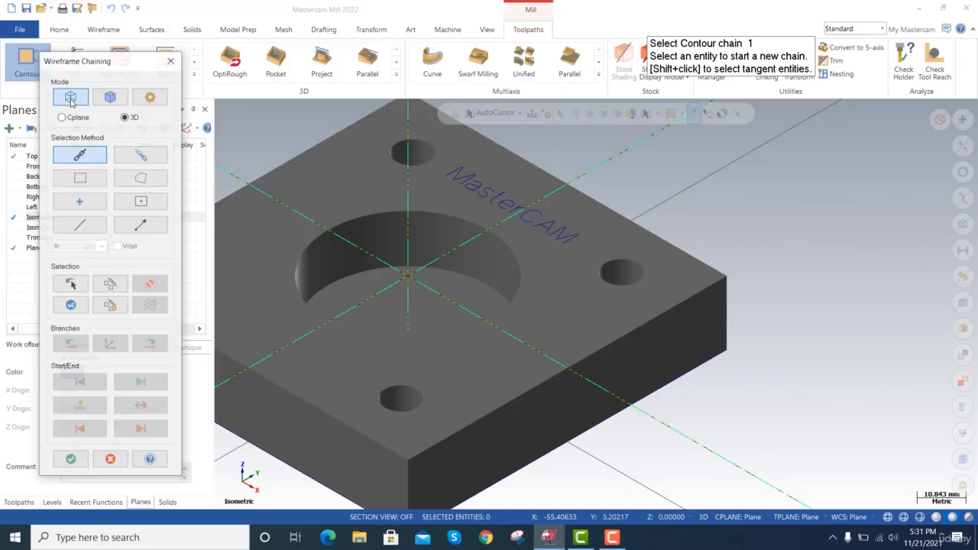
{"action": "left_click", "coordinate": [79, 178]}
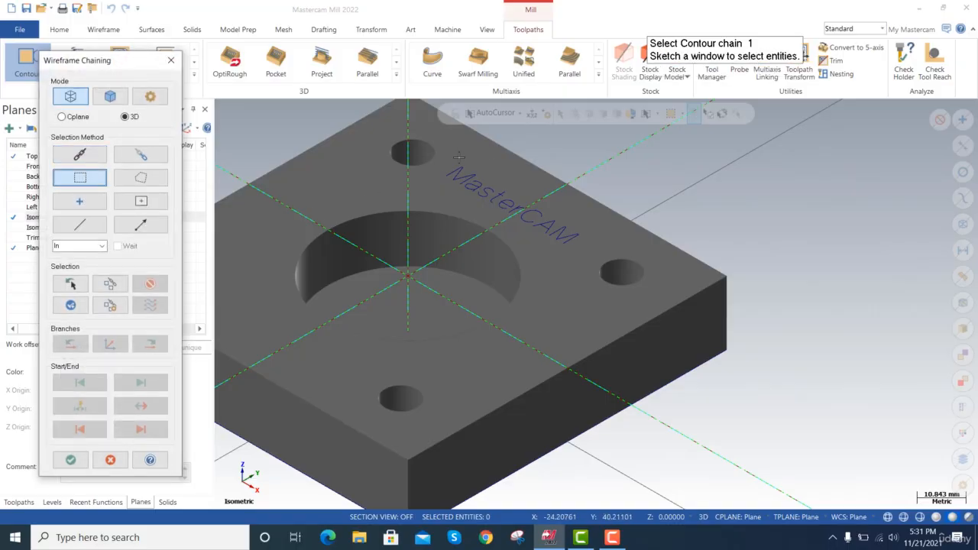
{"action": "left_click_drag", "start_coordinate": [472, 147], "coordinate": [449, 179]}
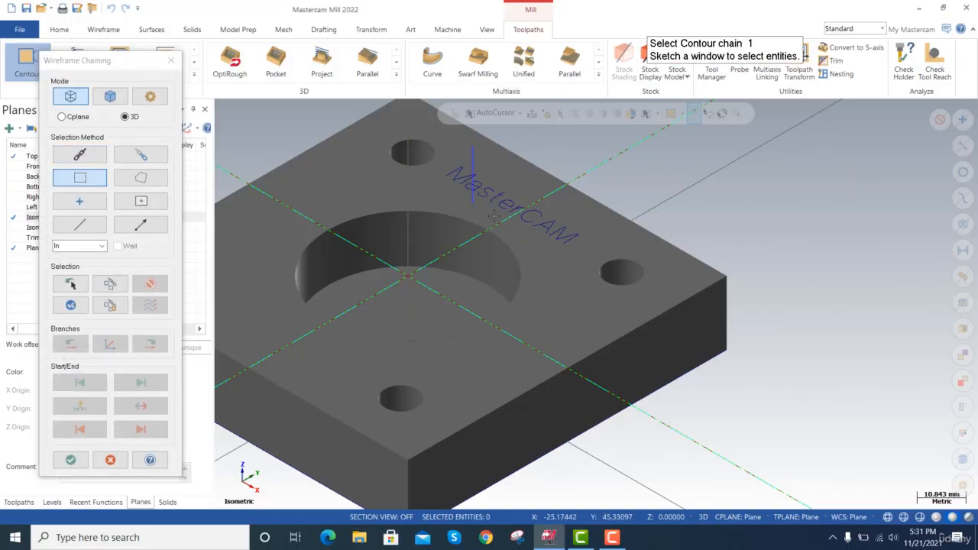
{"action": "mouse_move", "coordinate": [494, 216]}
{"action": "left_mouse_down"}
{"action": "mouse_move", "coordinate": [563, 246]}
{"action": "mouse_move", "coordinate": [492, 210]}
{"action": "left_mouse_up"}
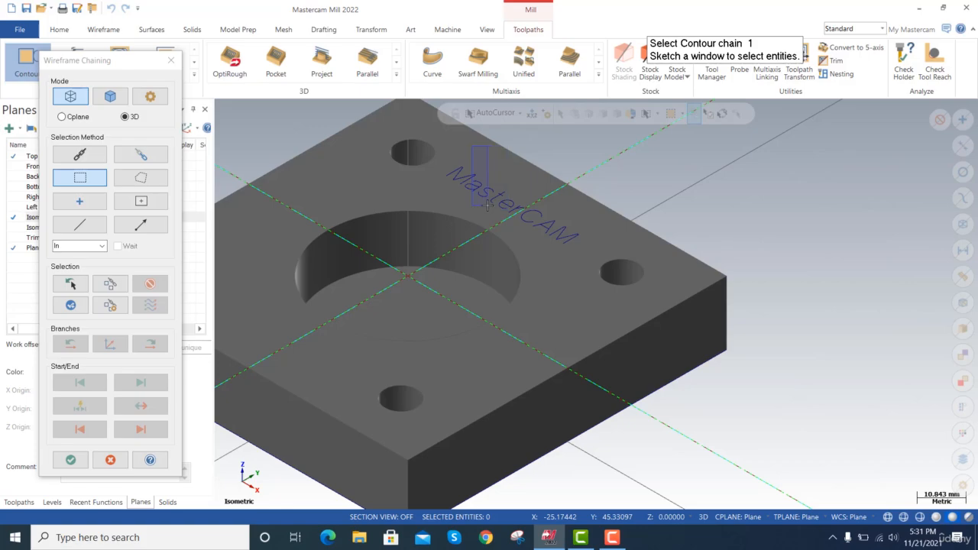
{"action": "key", "text": "Escape"}
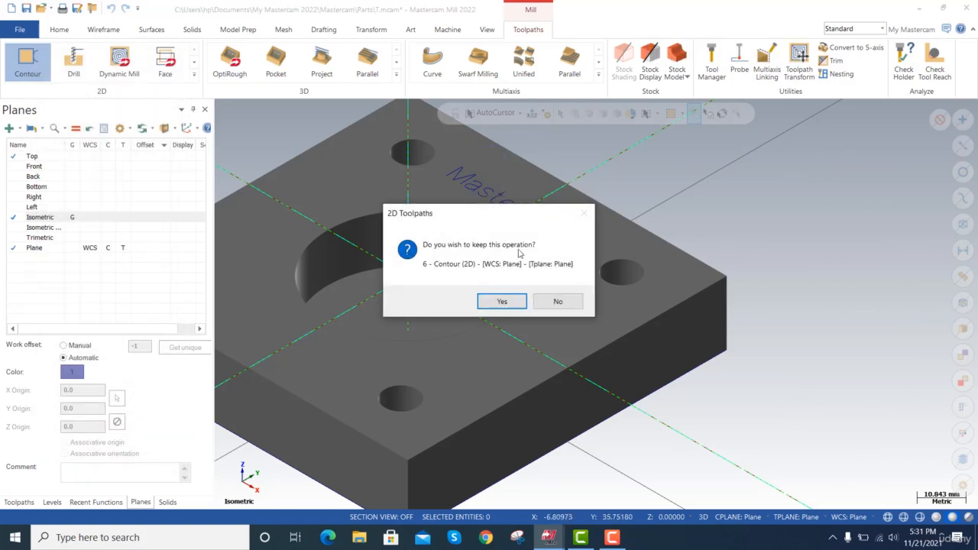
{"action": "left_click", "coordinate": [556, 302]}
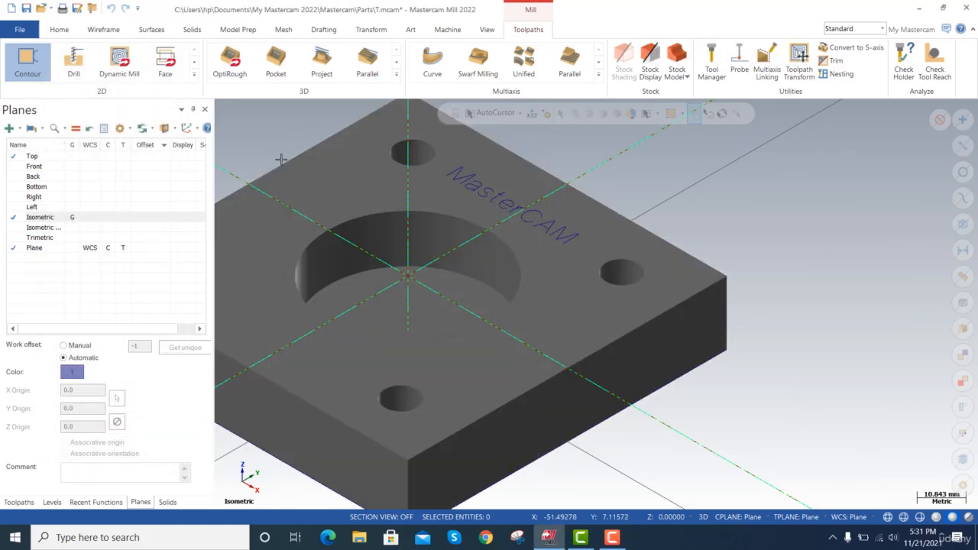
Start a 2D Contour toolpath and window-chain all the MasterCAM lettering as wireframe, viewed square to the new plane, starting near the first M.
{"action": "left_click", "coordinate": [80, 219]}
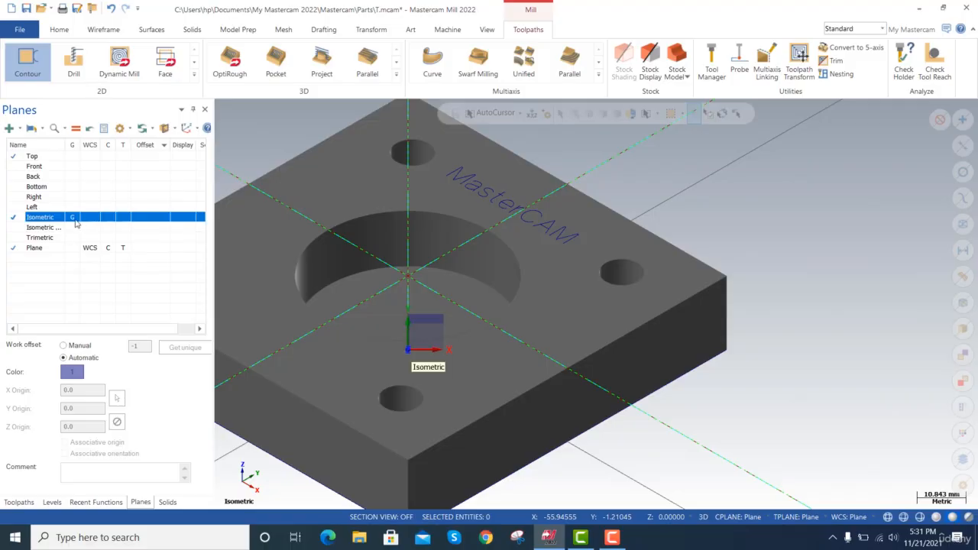
{"action": "left_click", "coordinate": [73, 247]}
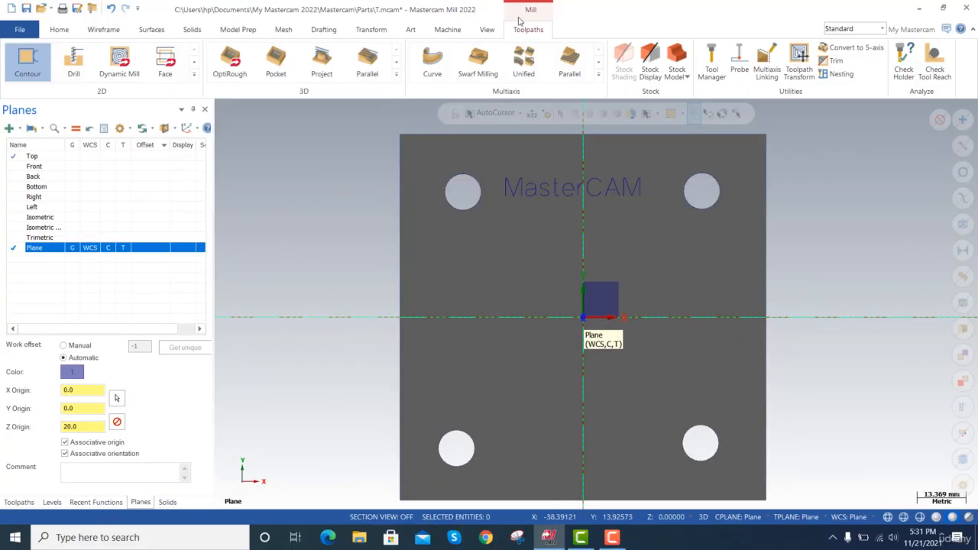
{"action": "left_click", "coordinate": [27, 64]}
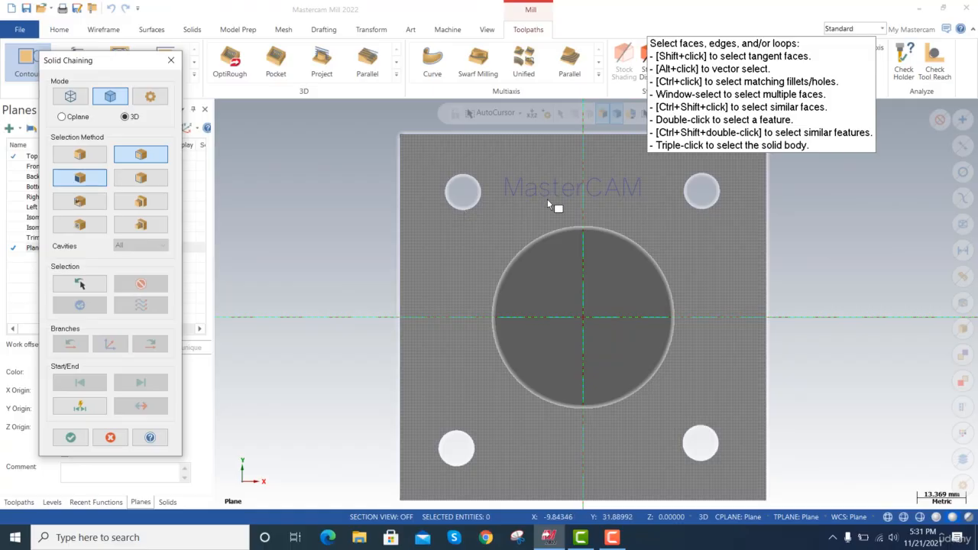
{"action": "scroll", "coordinate": [549, 200], "scroll_direction": "up", "scroll_amount": 3}
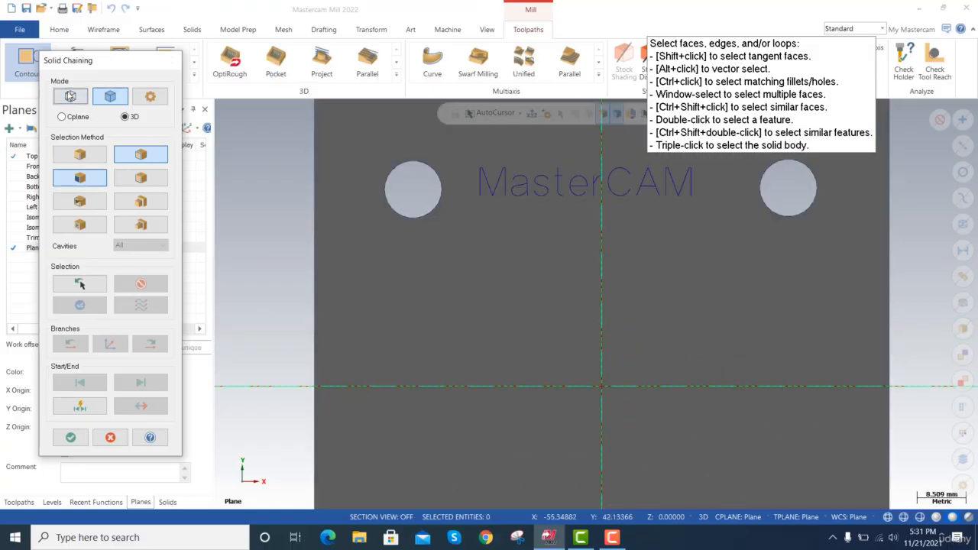
{"action": "left_click", "coordinate": [71, 97]}
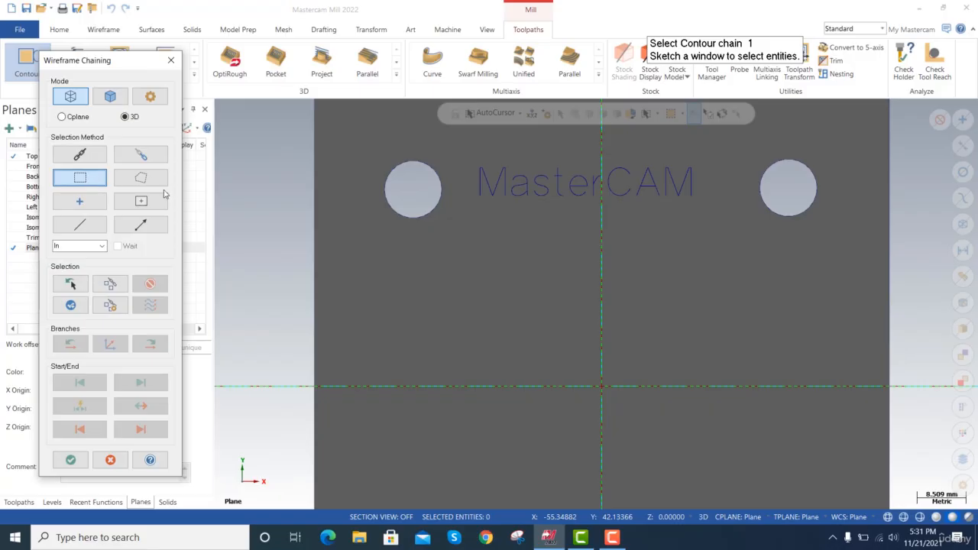
{"action": "left_click_drag", "start_coordinate": [465, 154], "coordinate": [506, 203]}
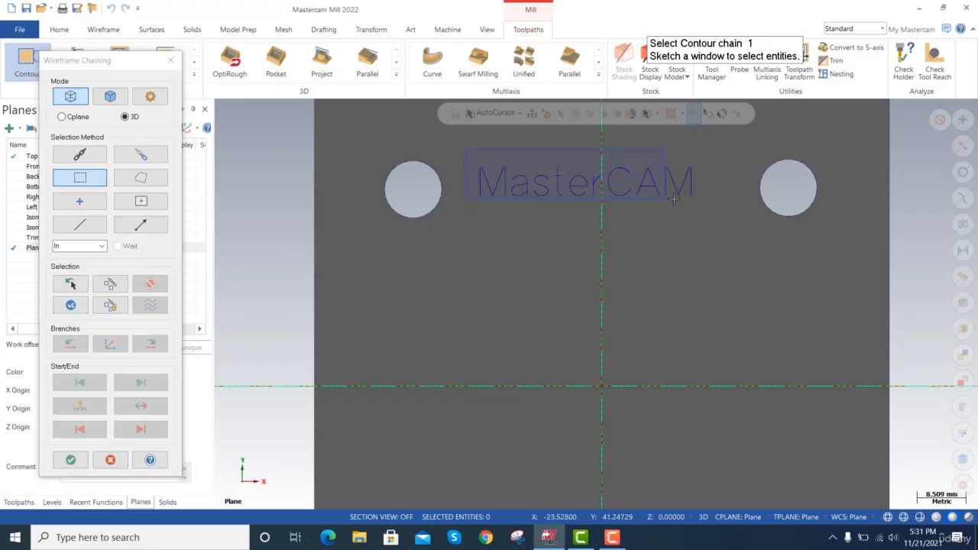
{"action": "left_click_drag", "start_coordinate": [705, 220], "coordinate": [706, 222]}
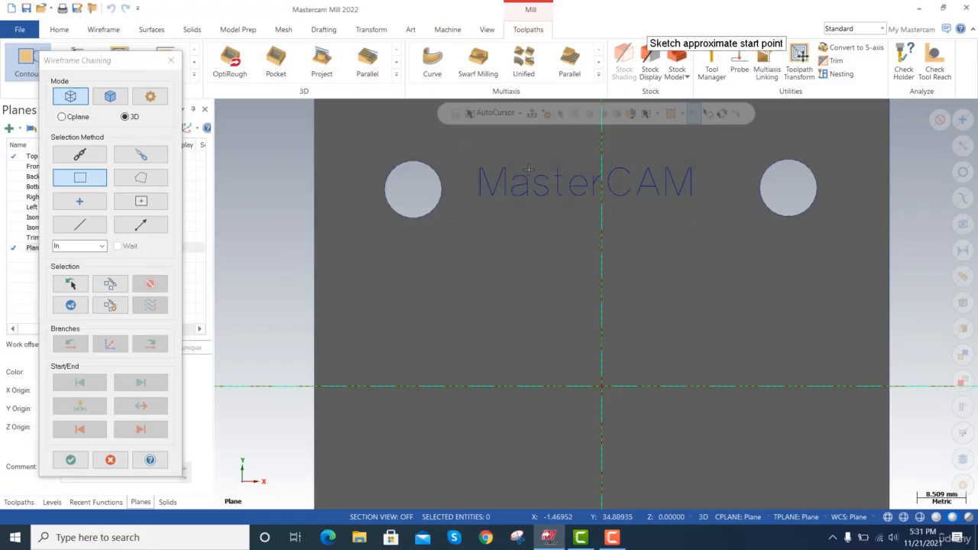
{"action": "left_click", "coordinate": [474, 178]}
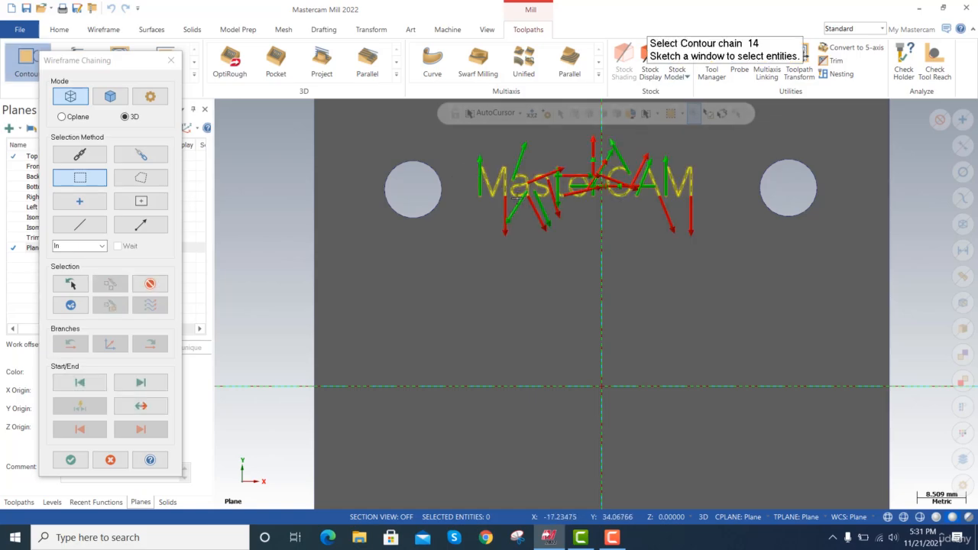
{"action": "scroll", "coordinate": [631, 208], "scroll_direction": "up", "scroll_amount": 2}
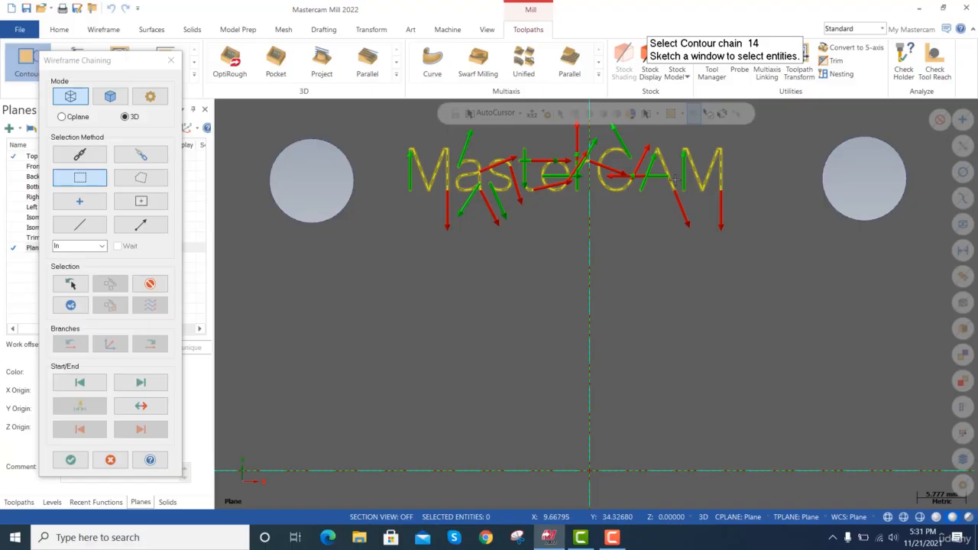
{"action": "left_click", "coordinate": [70, 459]}
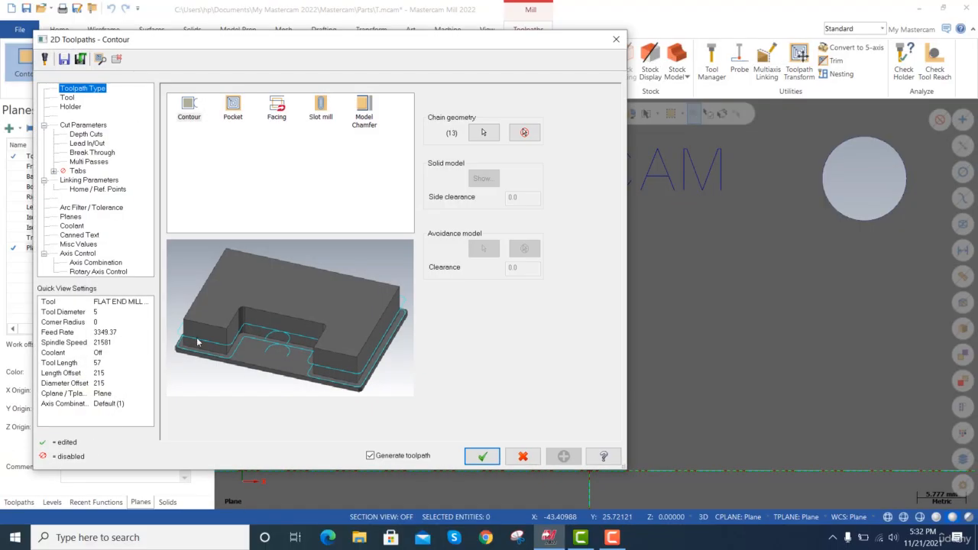
Filter the Contour toolpath's tool list to flat endmills only, with a tool diameter equal to 0.5.
{"action": "left_click", "coordinate": [66, 99]}
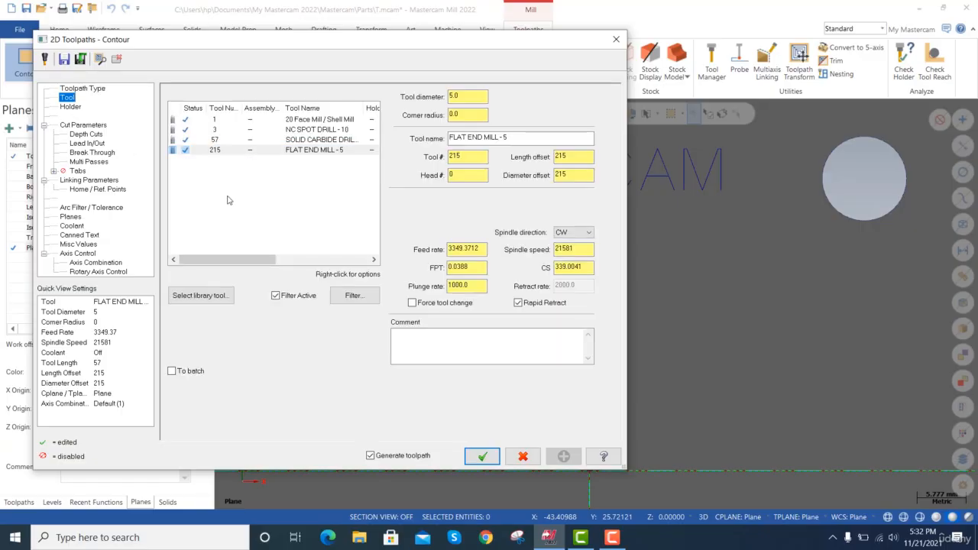
{"action": "left_click", "coordinate": [353, 296]}
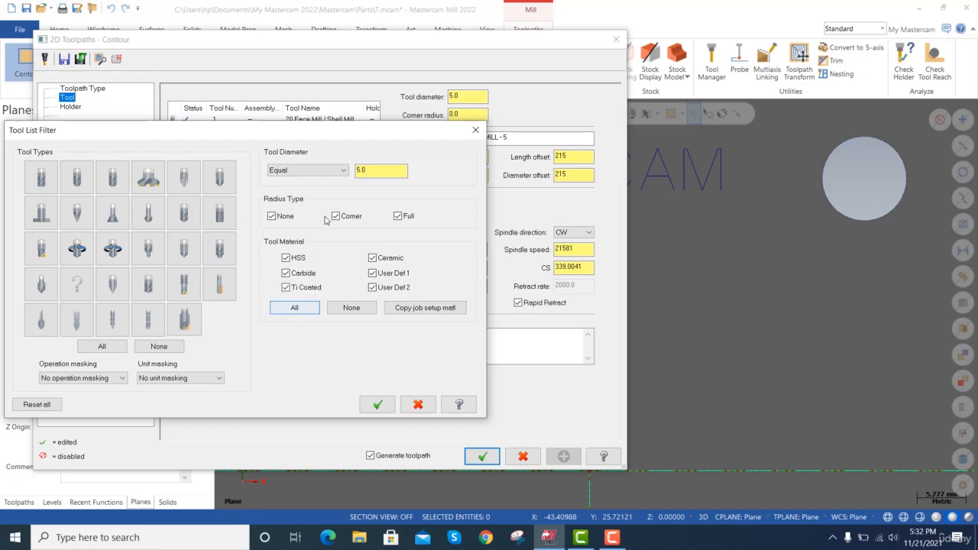
{"action": "double_click", "coordinate": [401, 171]}
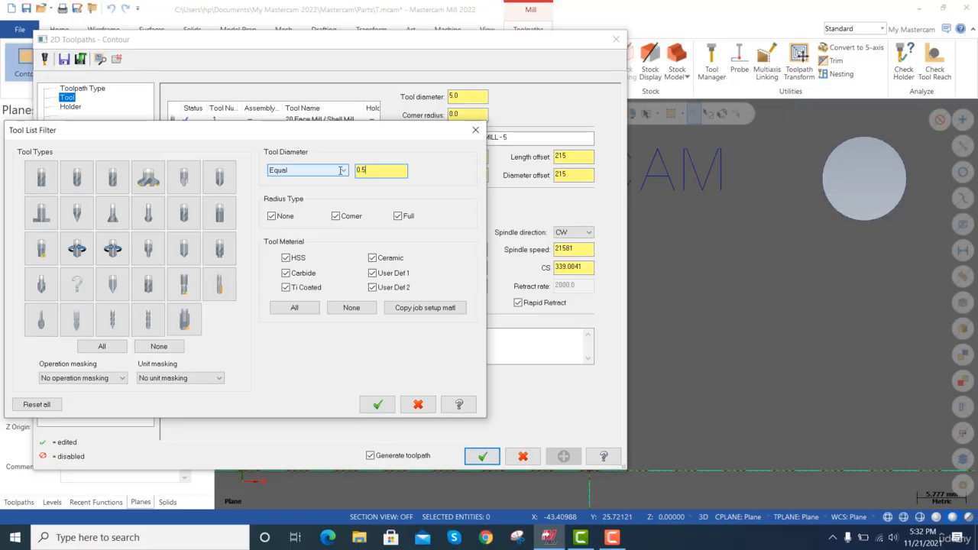
{"action": "key", "text": "Tab"}
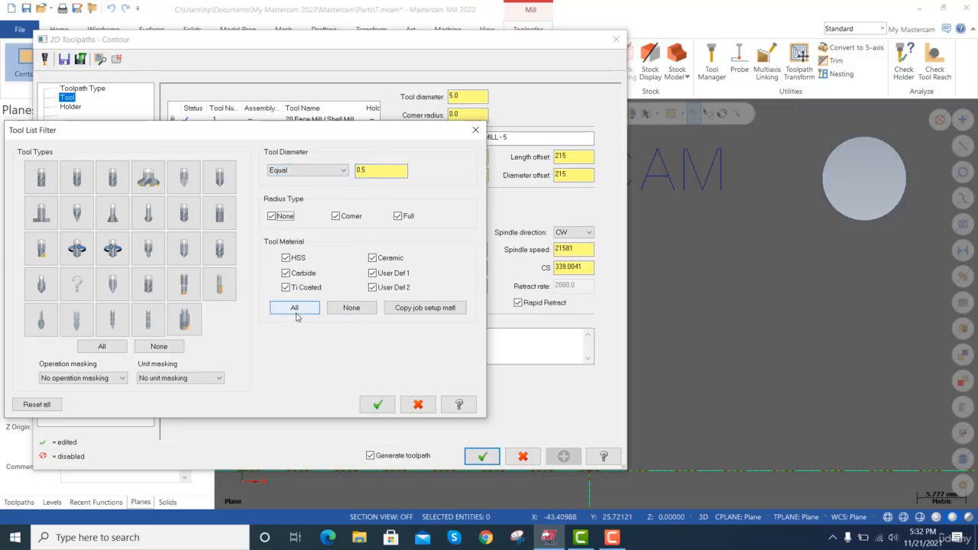
{"action": "left_click", "coordinate": [181, 346]}
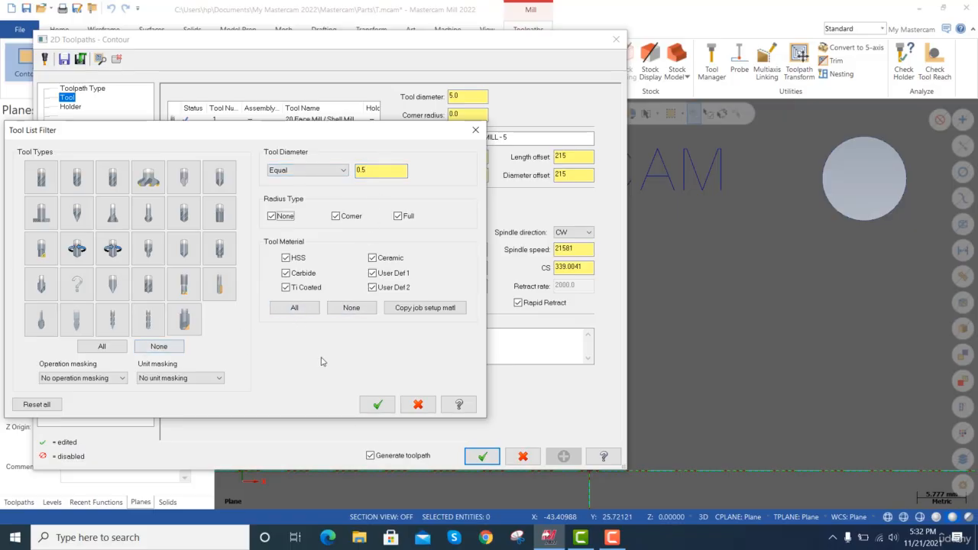
{"action": "left_click", "coordinate": [41, 177]}
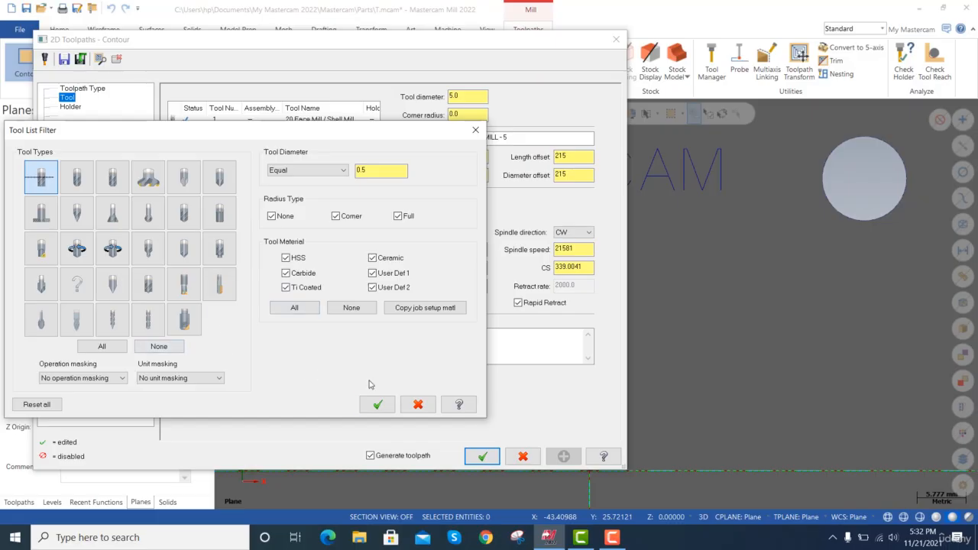
{"action": "left_click", "coordinate": [378, 404]}
Create a new flat endmill with a cutting diameter of 0.5, an overall length of 5 and a cutting length of 1.
{"action": "right_click", "coordinate": [248, 148]}
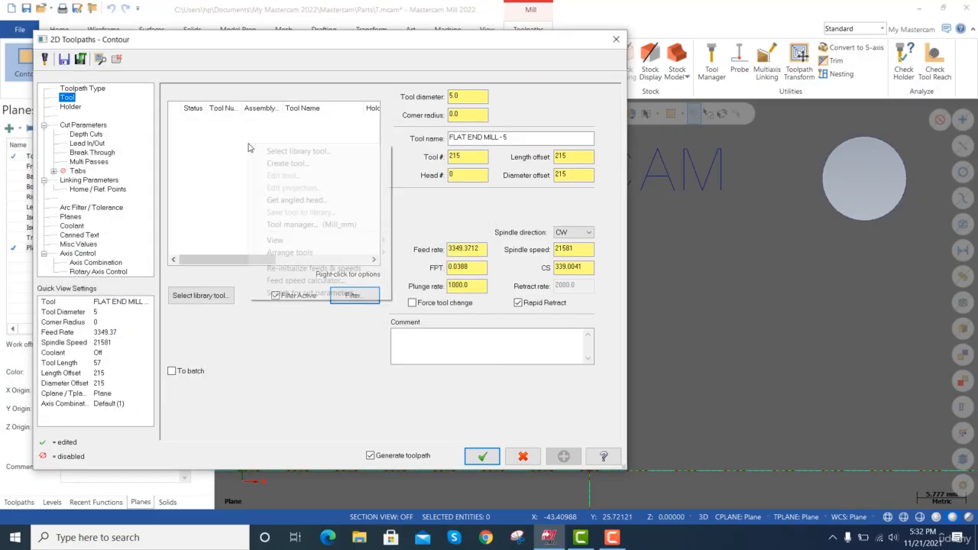
{"action": "left_click", "coordinate": [313, 163]}
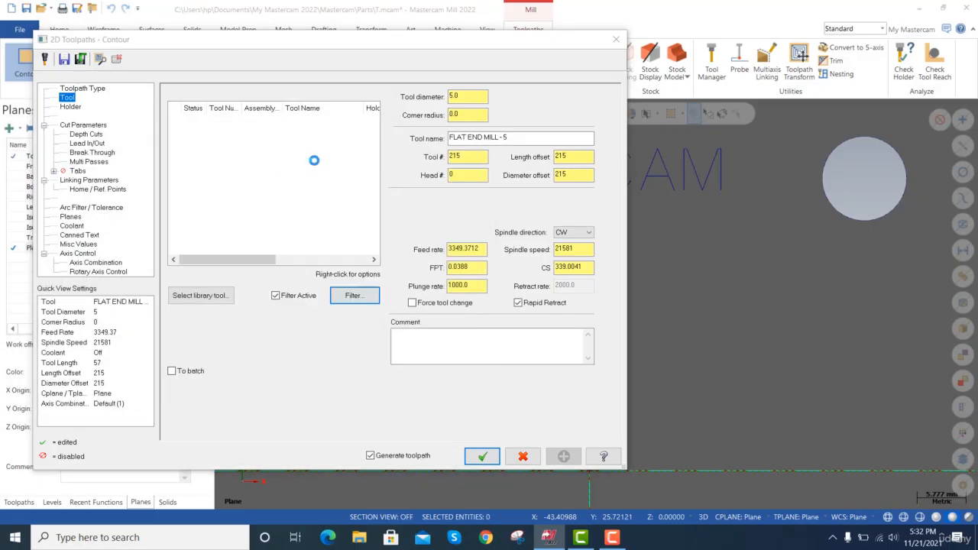
{"action": "double_click", "coordinate": [340, 202]}
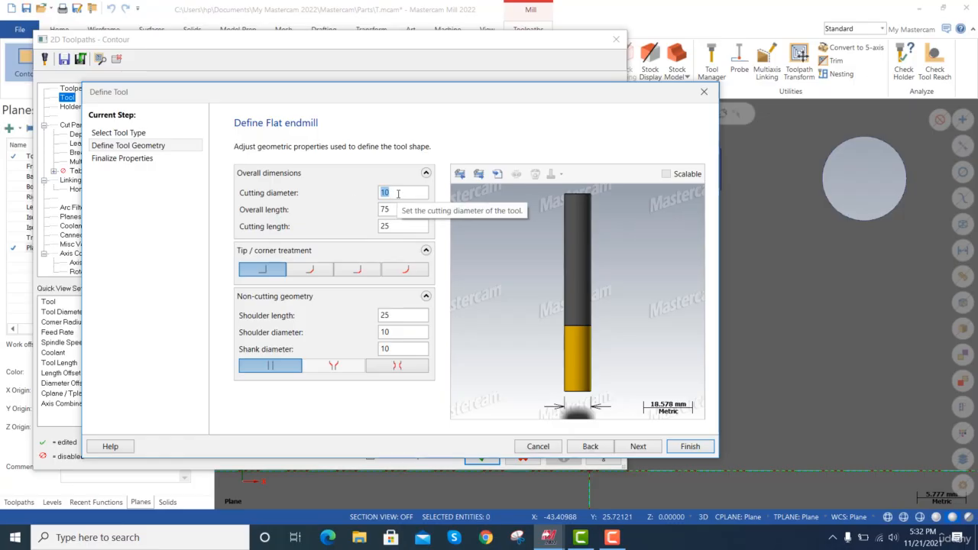
{"action": "type", "text": "0.5"}
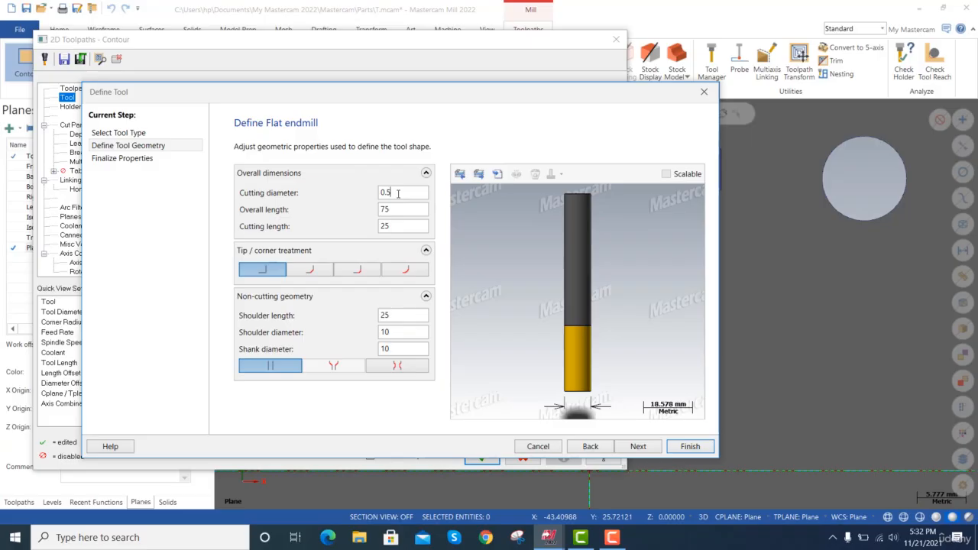
{"action": "key", "text": "Tab"}
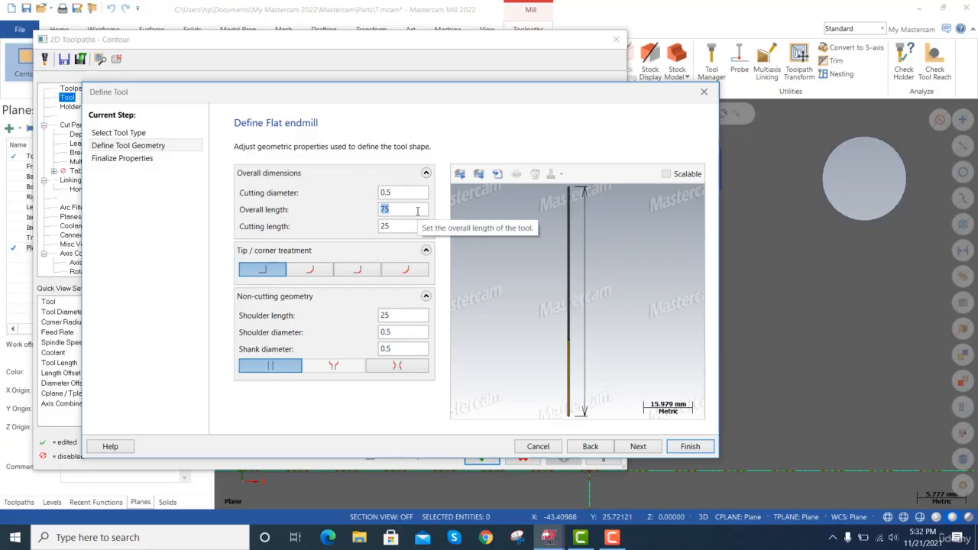
{"action": "key", "text": "Tab"}
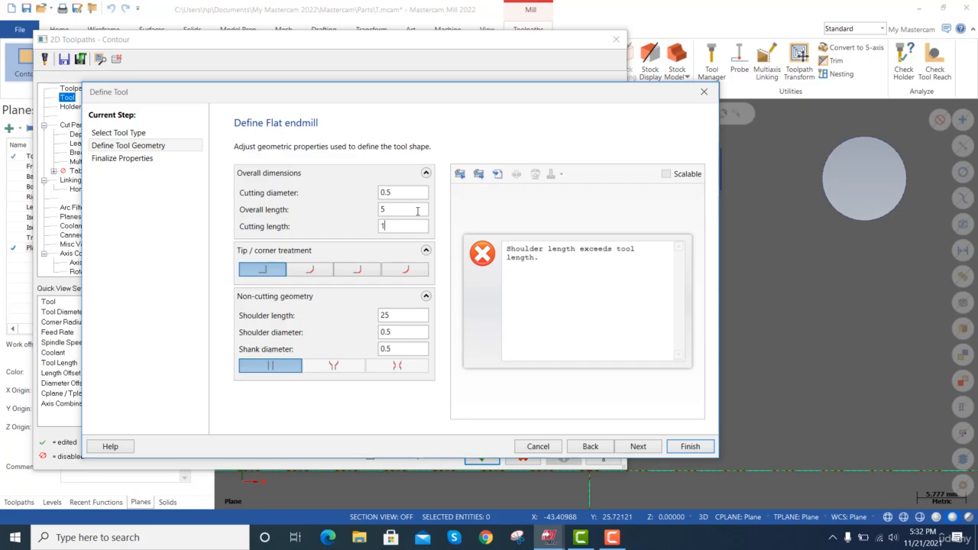
{"action": "key", "text": "Tab"}
Set the new flat endmill's shoulder length to 2.
{"action": "left_click", "coordinate": [396, 315]}
{"action": "key", "text": "ctrl+a"}
{"action": "type", "text": "2"}
{"action": "key", "text": "Tab"}
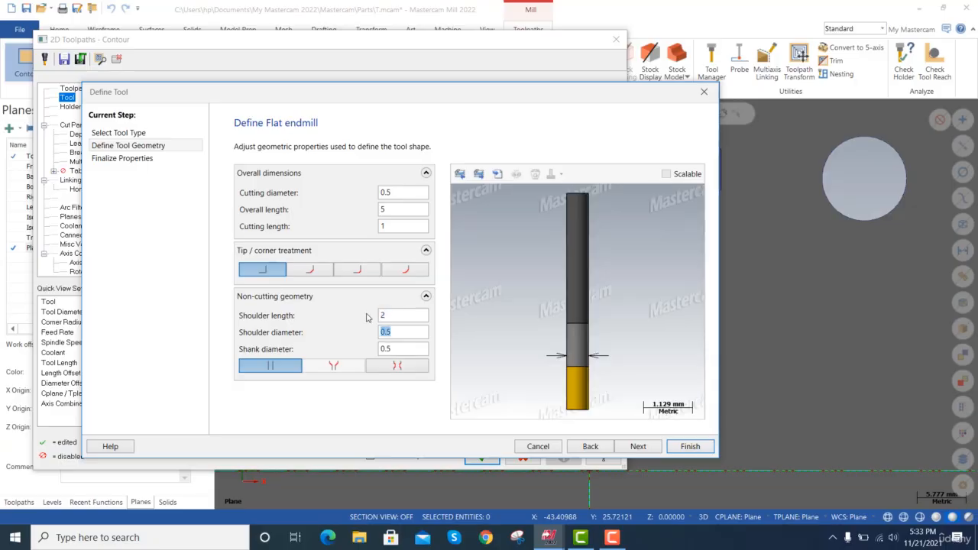
Try a shoulder diameter of 1 on the new endmill and return it to 0.5.
{"action": "type", "text": "1"}
{"action": "key", "text": "Tab"}
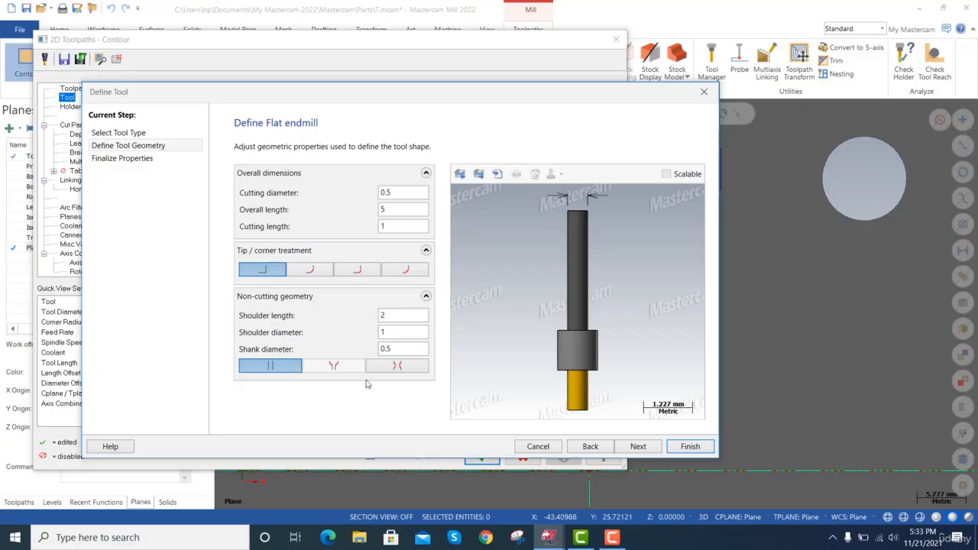
{"action": "left_click", "coordinate": [392, 332]}
{"action": "left_click_drag", "start_coordinate": [392, 332], "coordinate": [371, 324]}
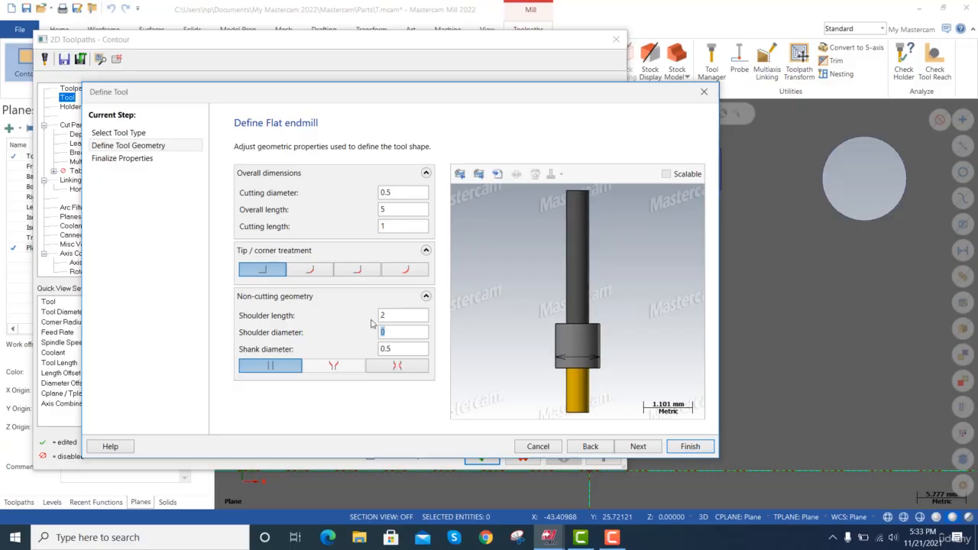
{"action": "key", "text": "Tab"}
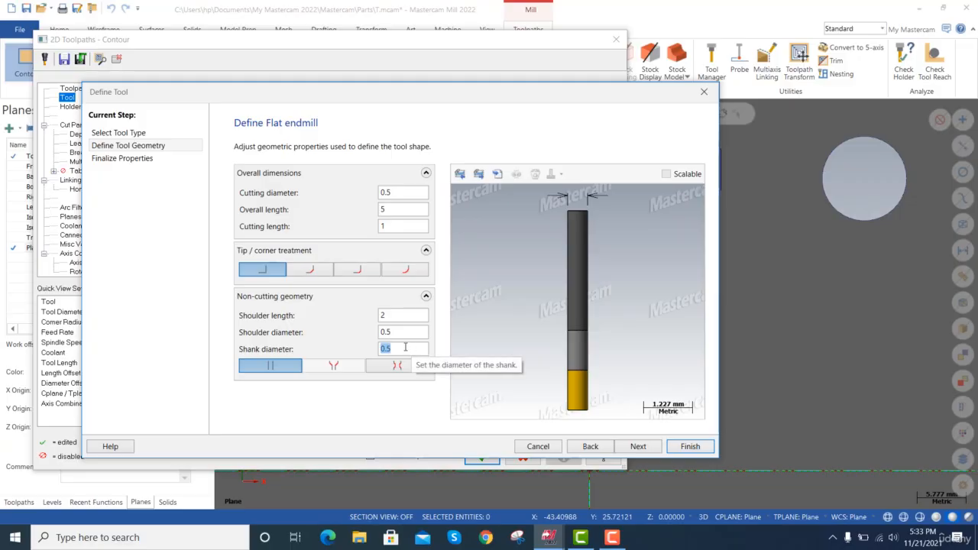
Try a shank diameter of 1 on the new endmill and replace it with 0.
{"action": "key", "text": "Tab"}
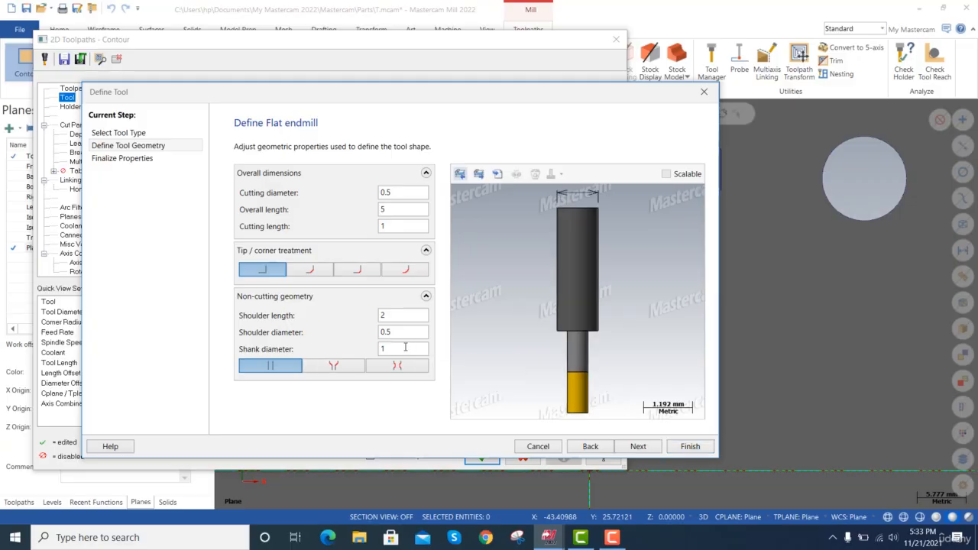
{"action": "left_click", "coordinate": [405, 348]}
{"action": "type", "text": "0.5"}
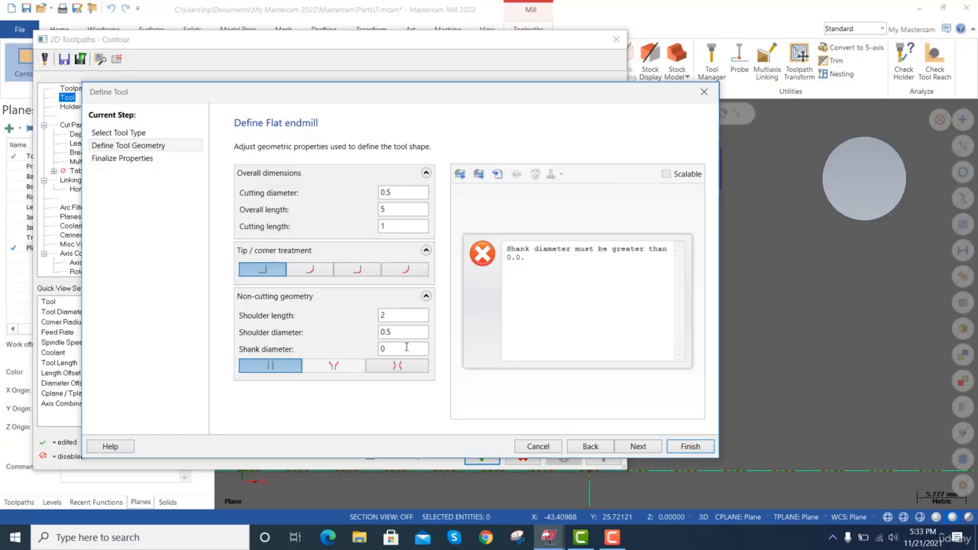
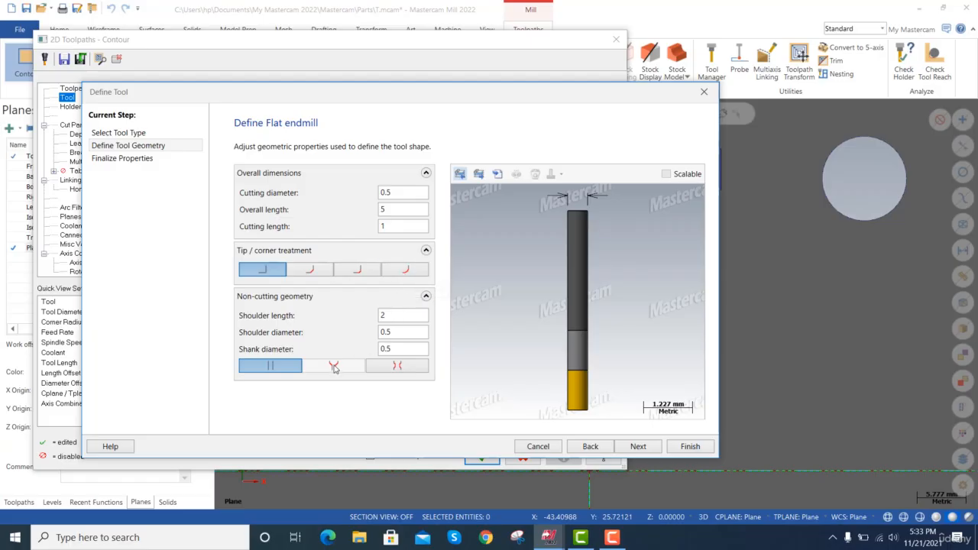
Finish defining the 0.5 Flat Endmill with a straight, neckless shank and select it for the contour toolpath.
{"action": "left_click", "coordinate": [403, 367]}
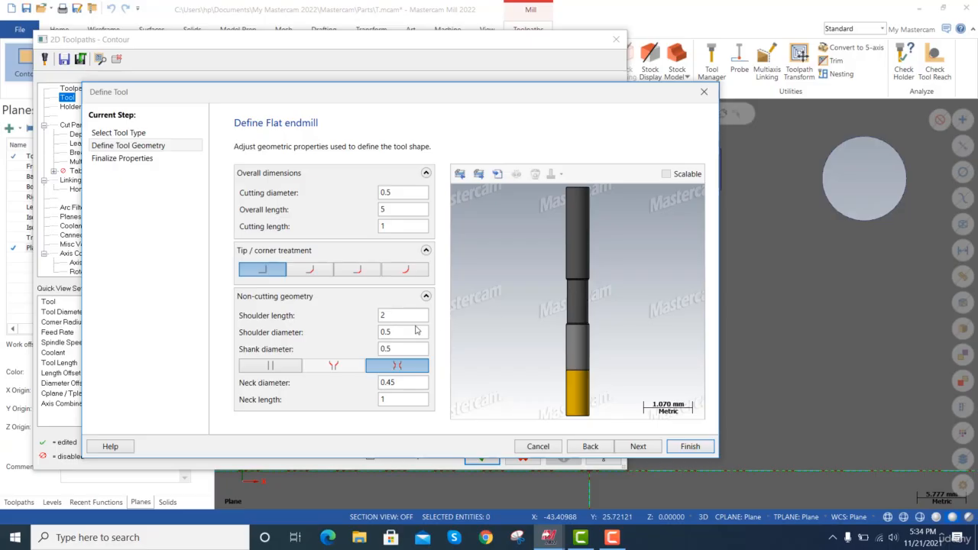
{"action": "left_click", "coordinate": [301, 368]}
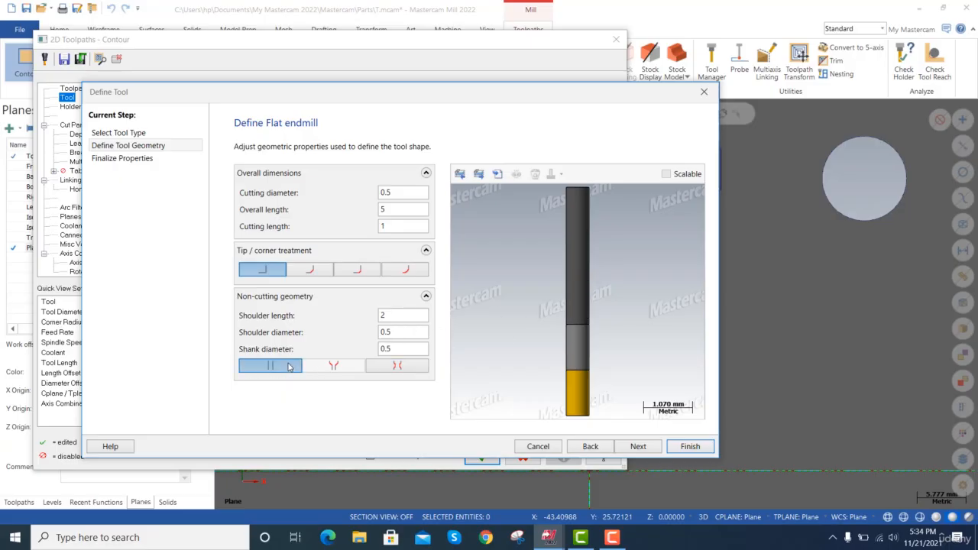
{"action": "left_click", "coordinate": [637, 447]}
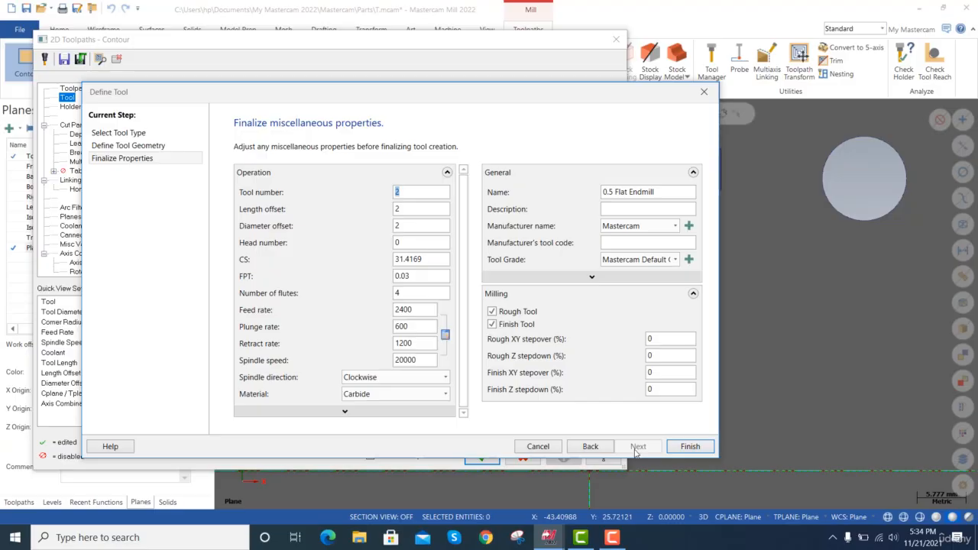
{"action": "left_click", "coordinate": [690, 446]}
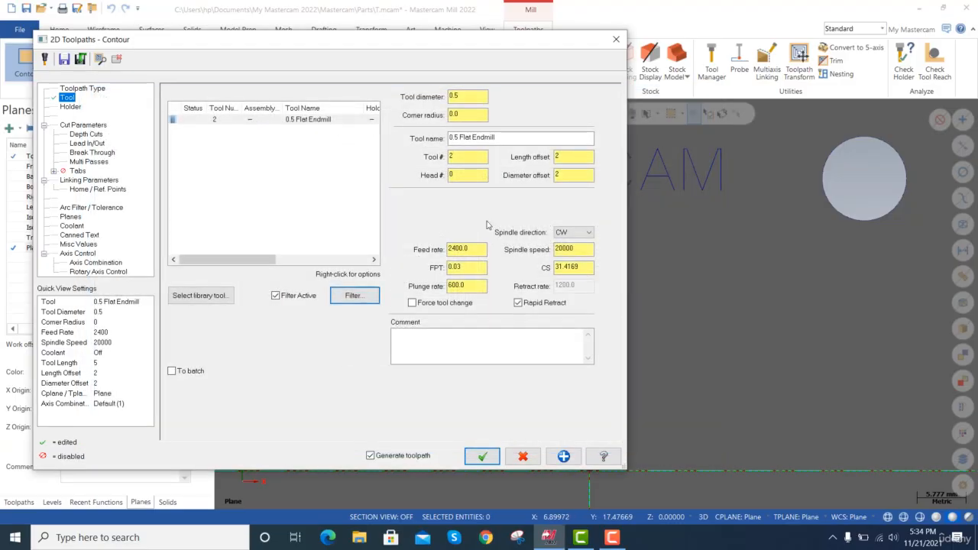
{"action": "left_click", "coordinate": [286, 121]}
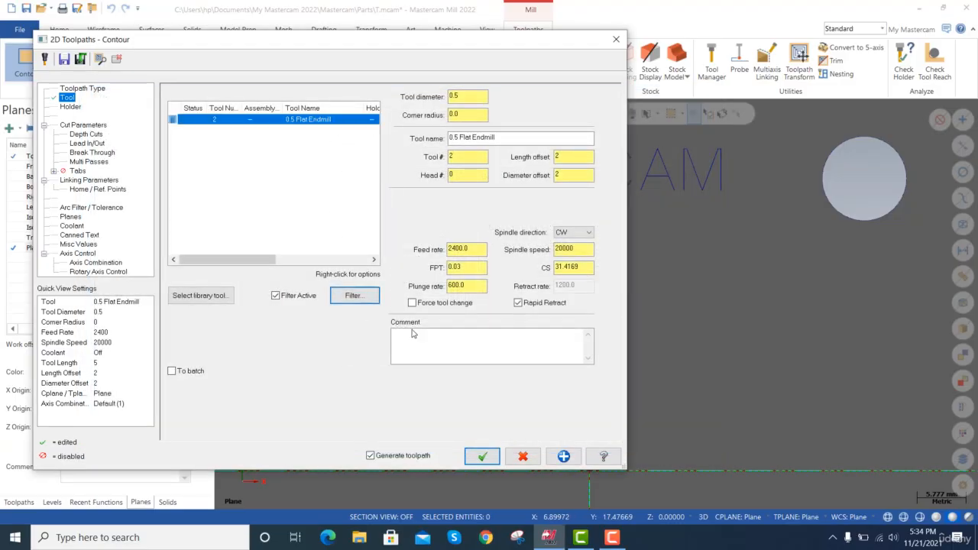
Disable depth cuts, multi passes and break through in the contour toolpath's cut parameters.
{"action": "left_click", "coordinate": [90, 124]}
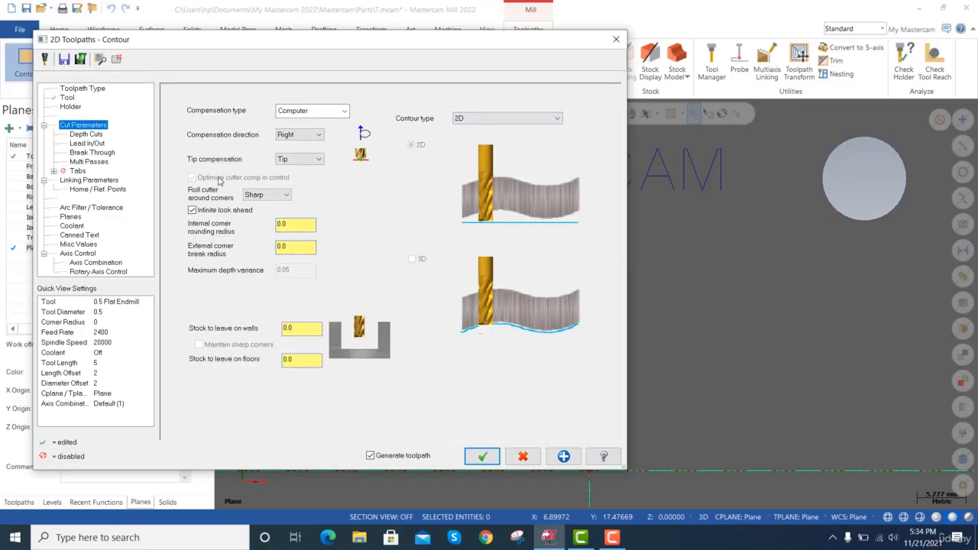
{"action": "left_click", "coordinate": [90, 135]}
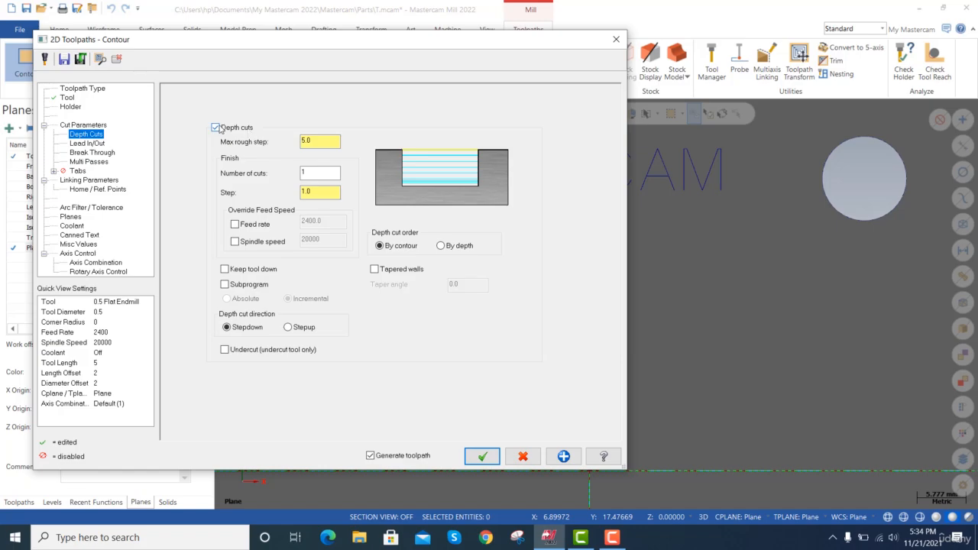
{"action": "left_click", "coordinate": [217, 128]}
{"action": "left_click", "coordinate": [91, 161]}
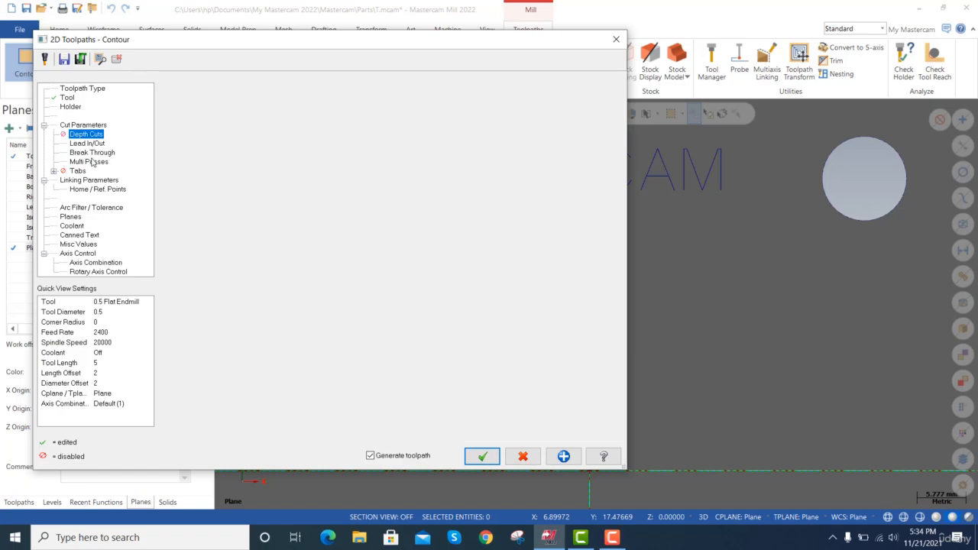
{"action": "left_click", "coordinate": [187, 94]}
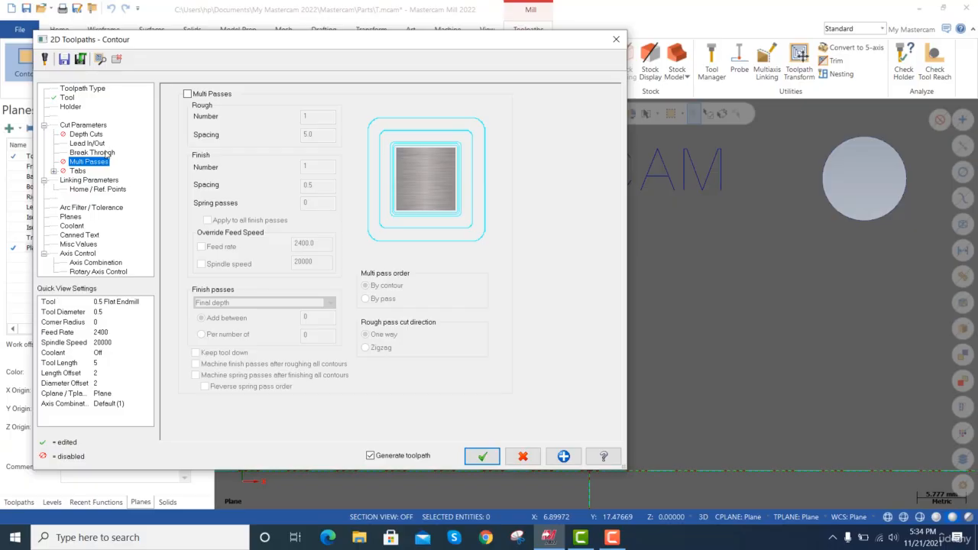
{"action": "left_click", "coordinate": [107, 153]}
{"action": "left_click", "coordinate": [236, 128]}
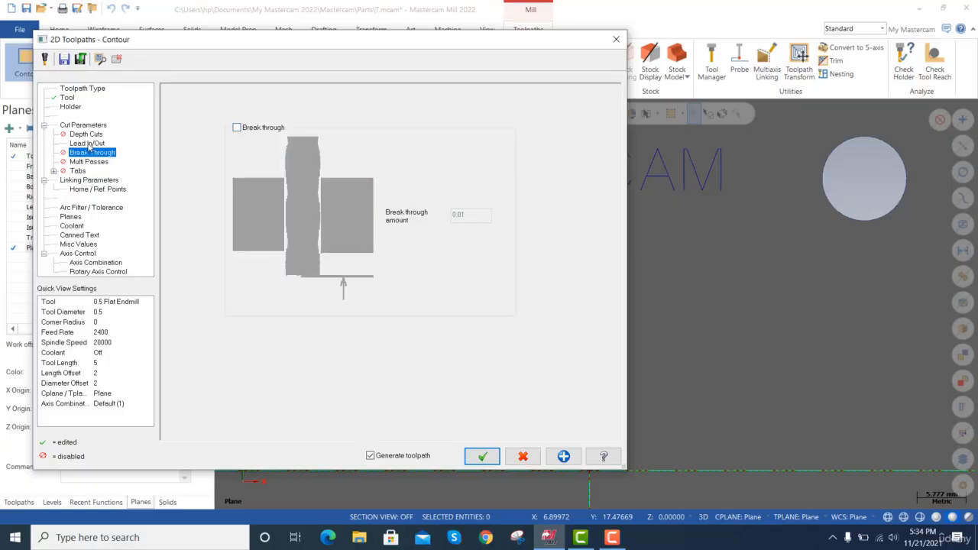
Enter the engraving depth in the linking parameters and generate the lettering contour toolpath.
{"action": "left_click", "coordinate": [88, 181]}
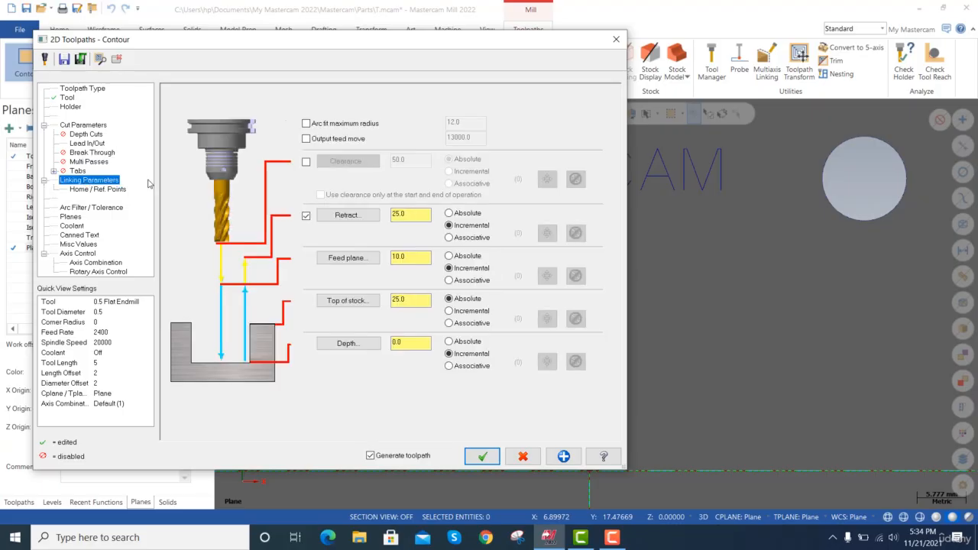
{"action": "double_click", "coordinate": [397, 343]}
{"action": "key", "text": "Tab"}
{"action": "left_click", "coordinate": [493, 450]}
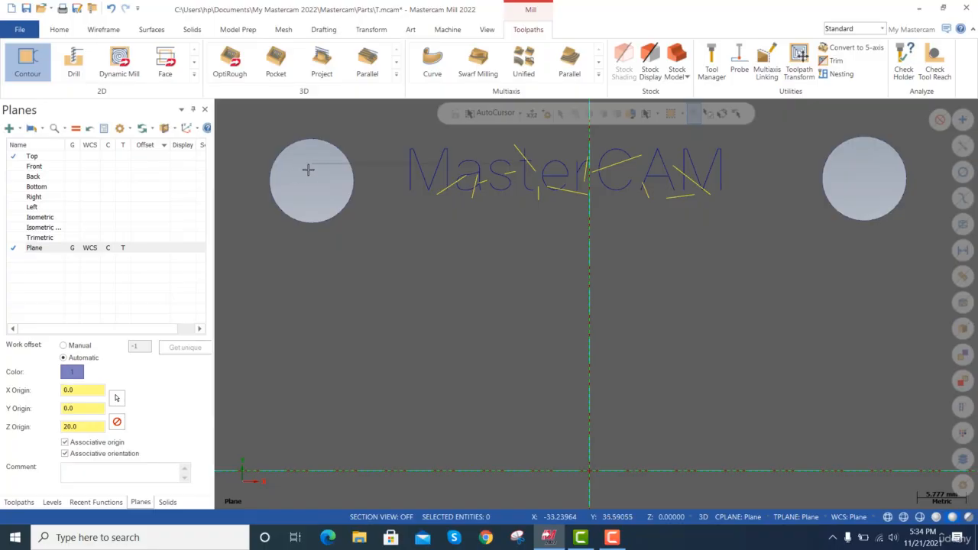
Run a backplot of the lettering contour toolpath in an isometric view.
{"action": "right_click", "coordinate": [309, 169]}
{"action": "left_click", "coordinate": [351, 282]}
{"action": "scroll", "coordinate": [520, 229], "scroll_direction": "up", "scroll_amount": 5}
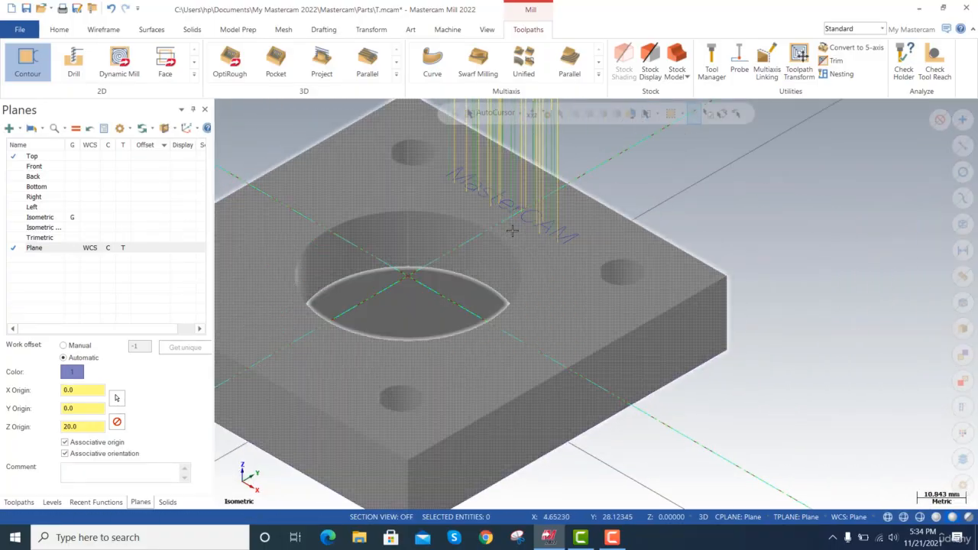
{"action": "scroll", "coordinate": [523, 231], "scroll_direction": "up", "scroll_amount": 1}
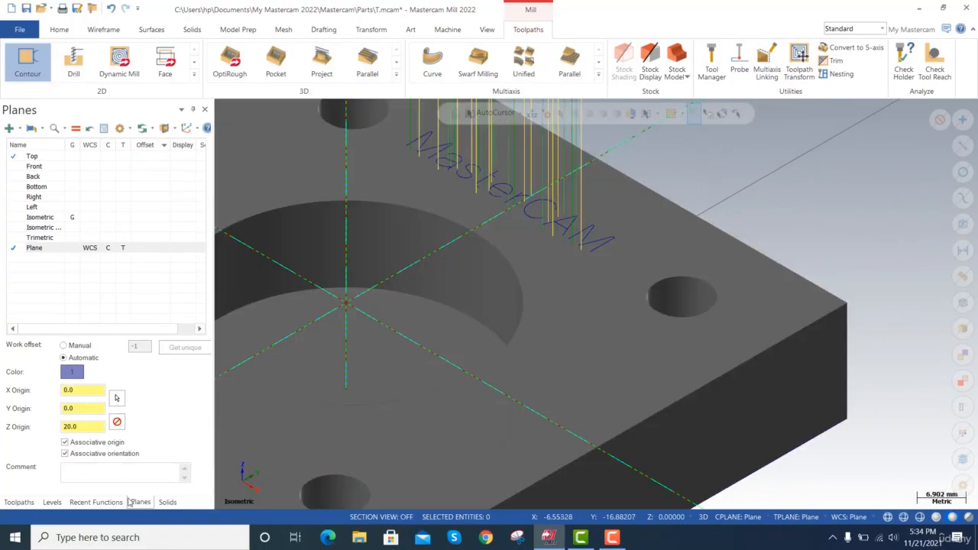
{"action": "left_click", "coordinate": [18, 502]}
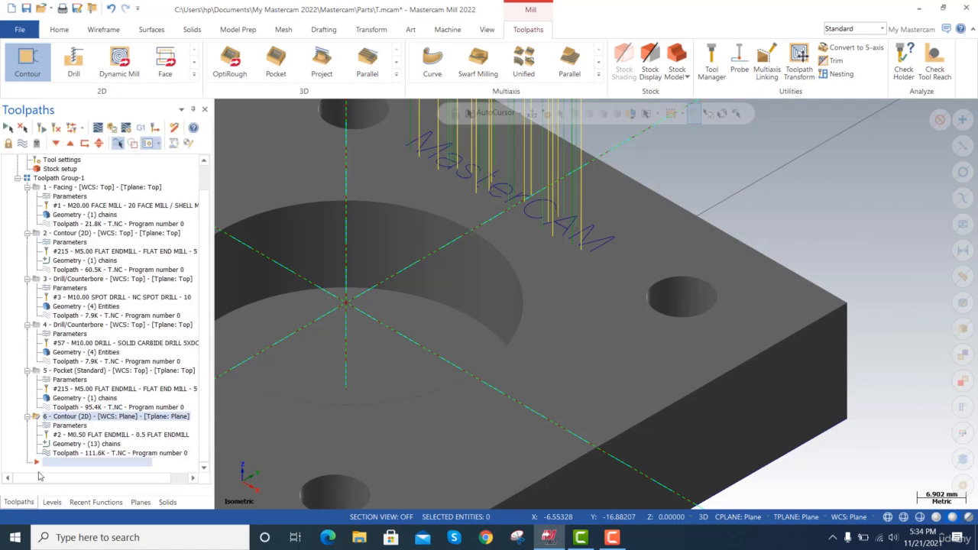
{"action": "double_click", "coordinate": [95, 453]}
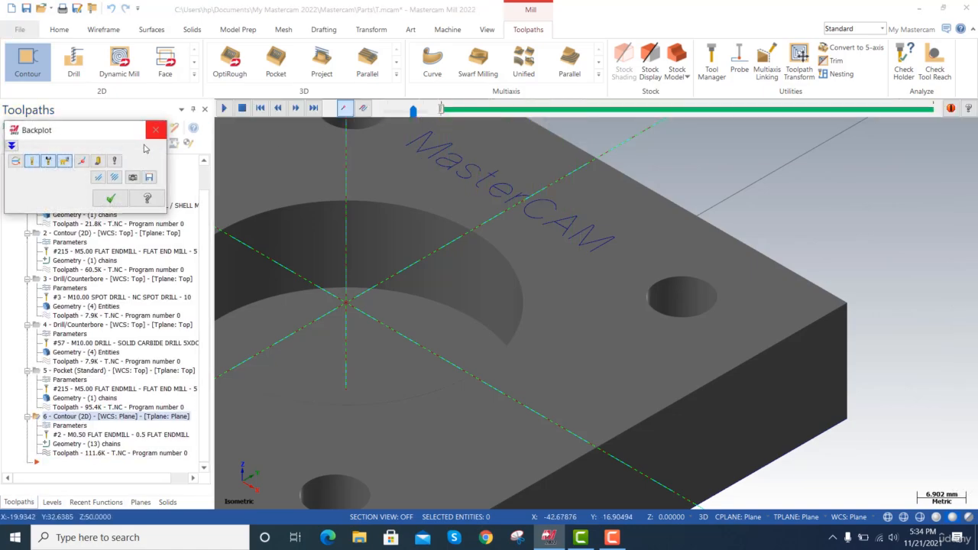
{"action": "left_click", "coordinate": [224, 107]}
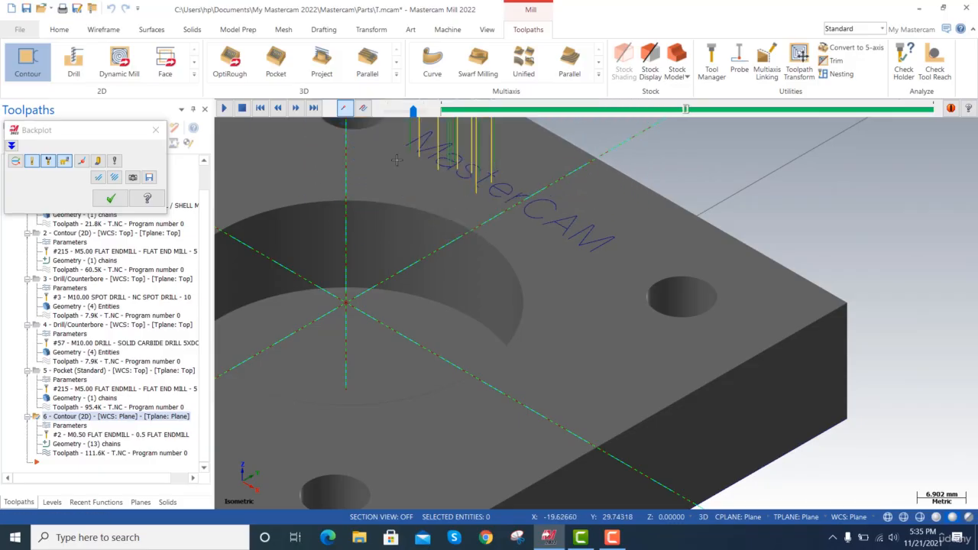
Examine the backplotted tool moves around the MasterCAM lettering up close and close the backplot.
{"action": "scroll", "coordinate": [403, 158], "scroll_direction": "up", "scroll_amount": 1}
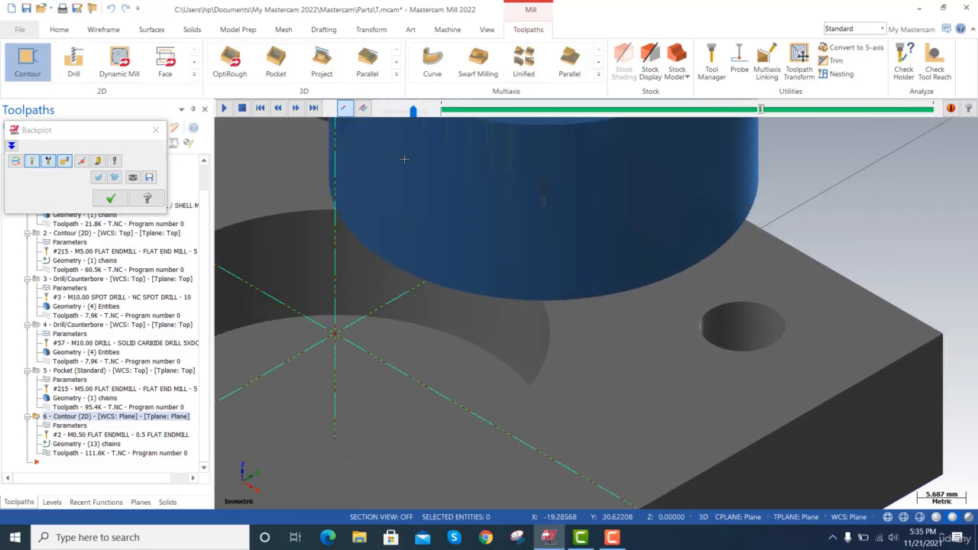
{"action": "scroll", "coordinate": [404, 158], "scroll_direction": "up", "scroll_amount": 2}
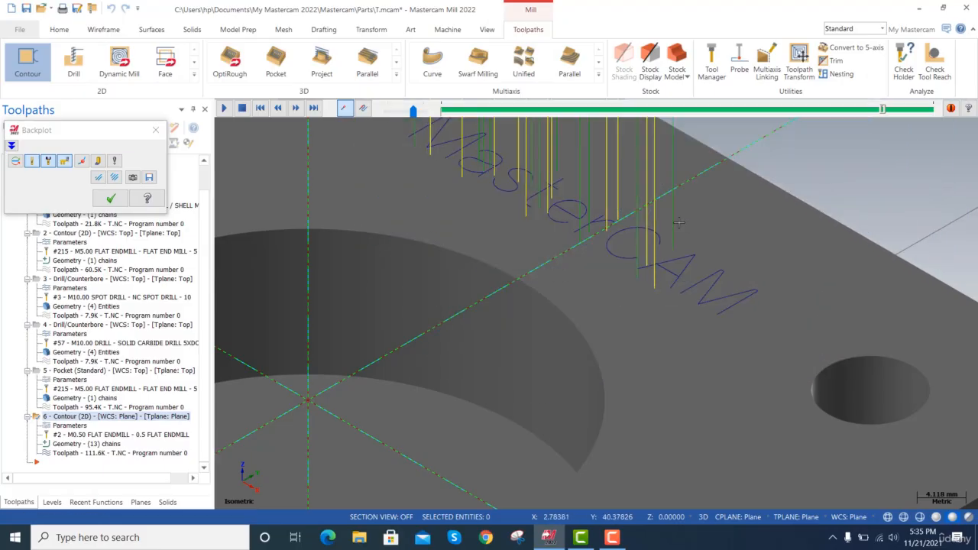
{"action": "scroll", "coordinate": [679, 223], "scroll_direction": "up", "scroll_amount": 5}
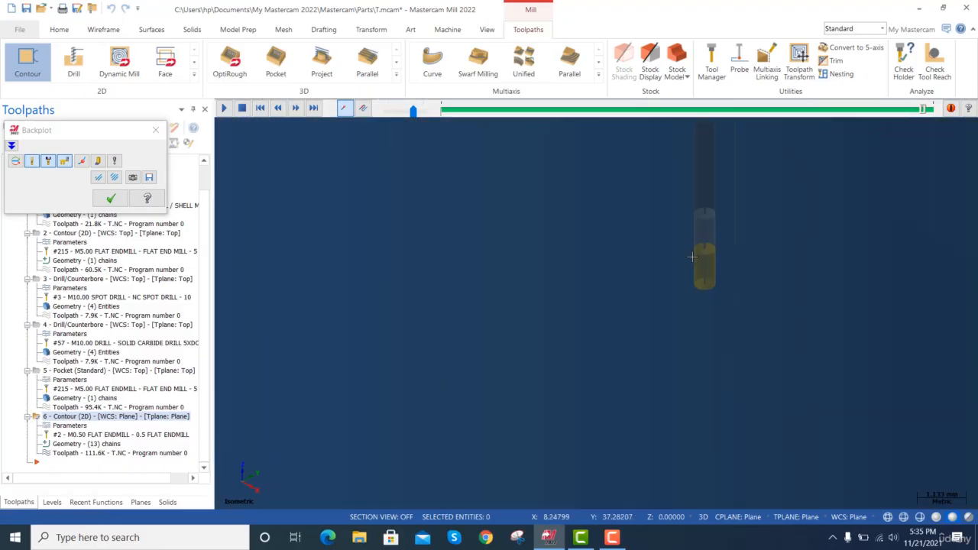
{"action": "scroll", "coordinate": [691, 256], "scroll_direction": "up", "scroll_amount": 3}
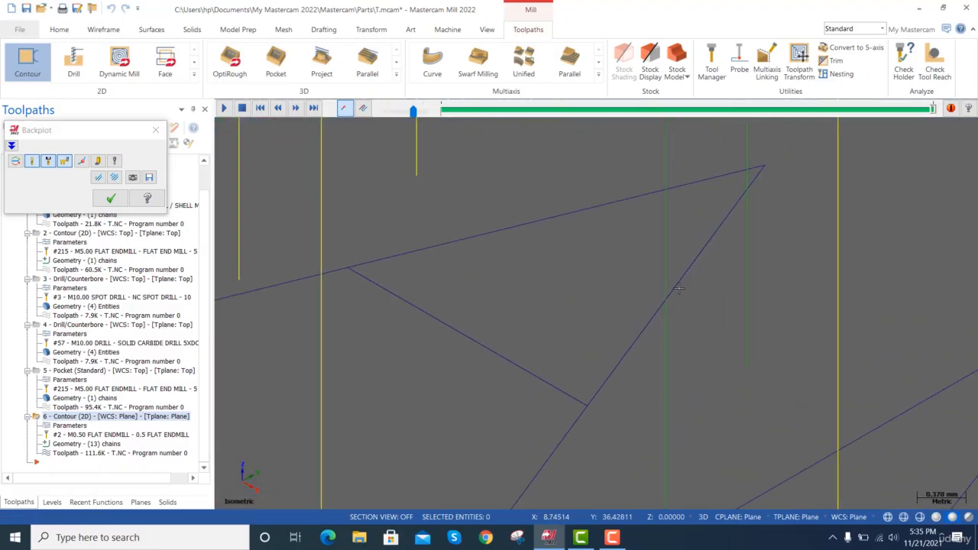
{"action": "scroll", "coordinate": [677, 286], "scroll_direction": "up", "scroll_amount": 4}
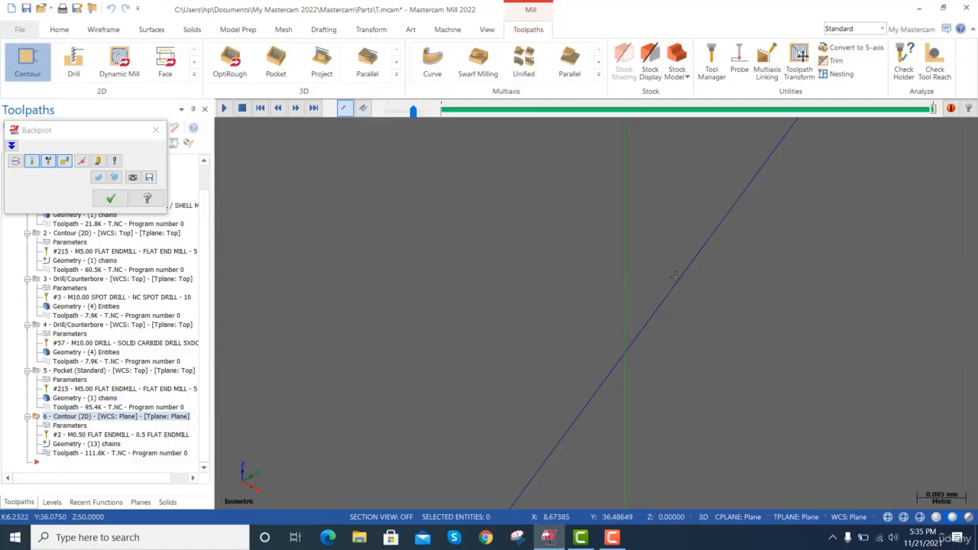
{"action": "scroll", "coordinate": [675, 277], "scroll_direction": "down", "scroll_amount": 6}
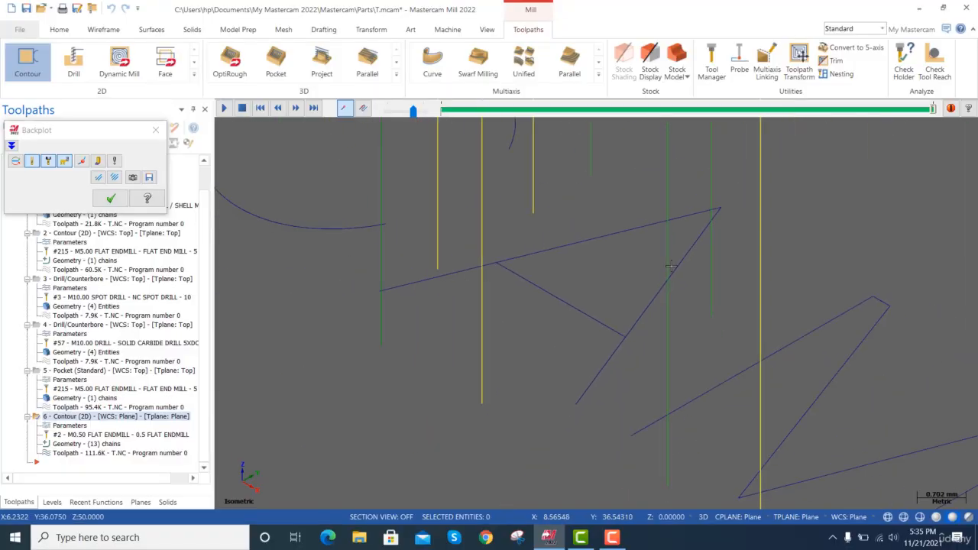
{"action": "scroll", "coordinate": [671, 265], "scroll_direction": "down", "scroll_amount": 8}
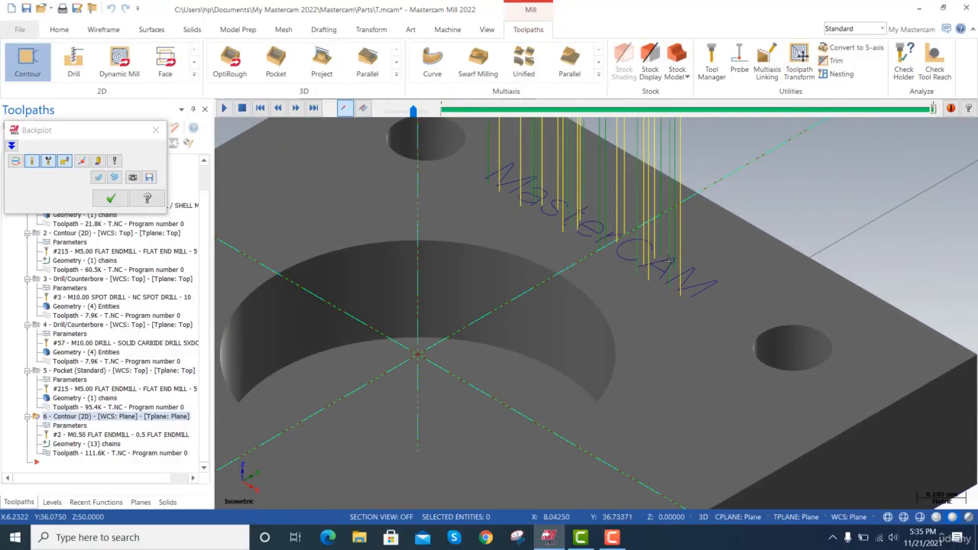
{"action": "scroll", "coordinate": [670, 261], "scroll_direction": "down", "scroll_amount": 5}
{"action": "left_click", "coordinate": [110, 198]}
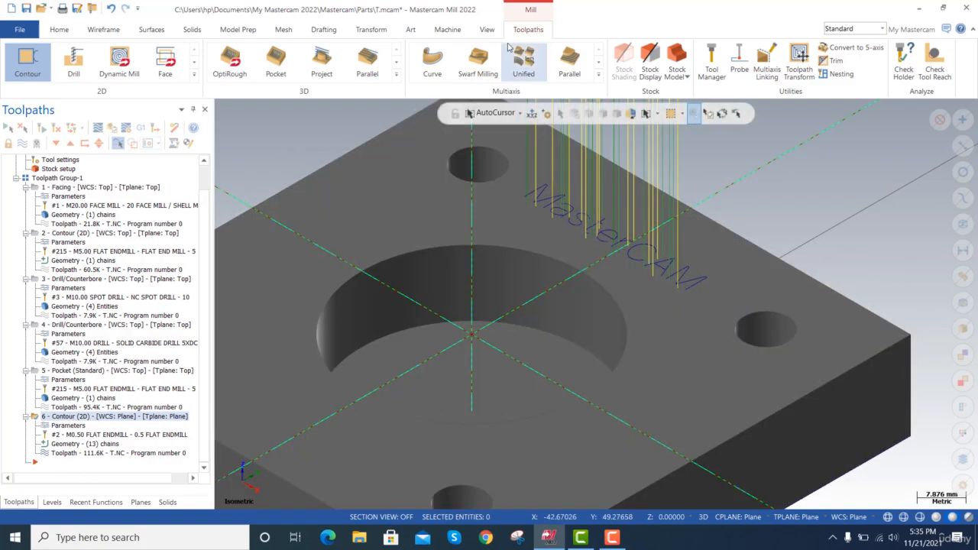
Open the Mastercam Simulator, fit the whole stock in view and run the simulation.
{"action": "left_click", "coordinate": [448, 30]}
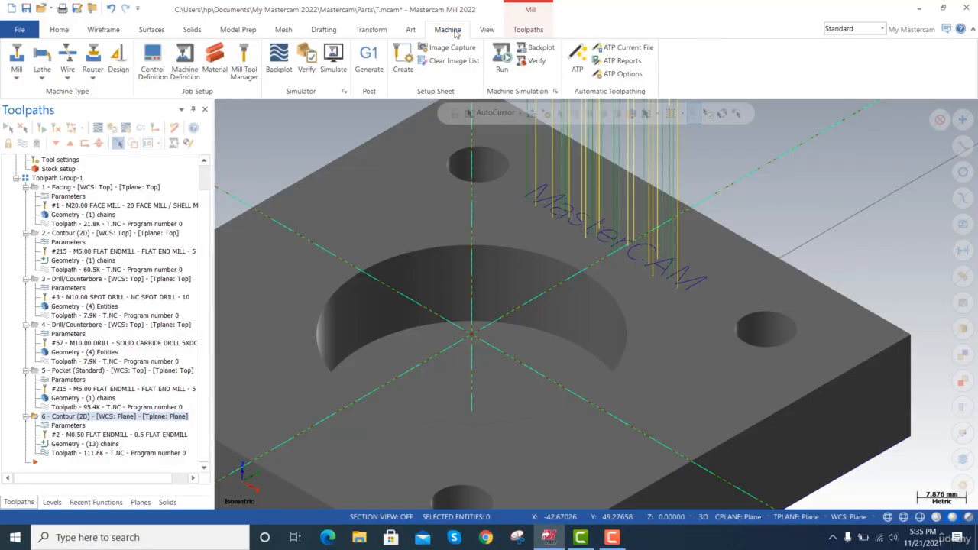
{"action": "left_click", "coordinate": [333, 59]}
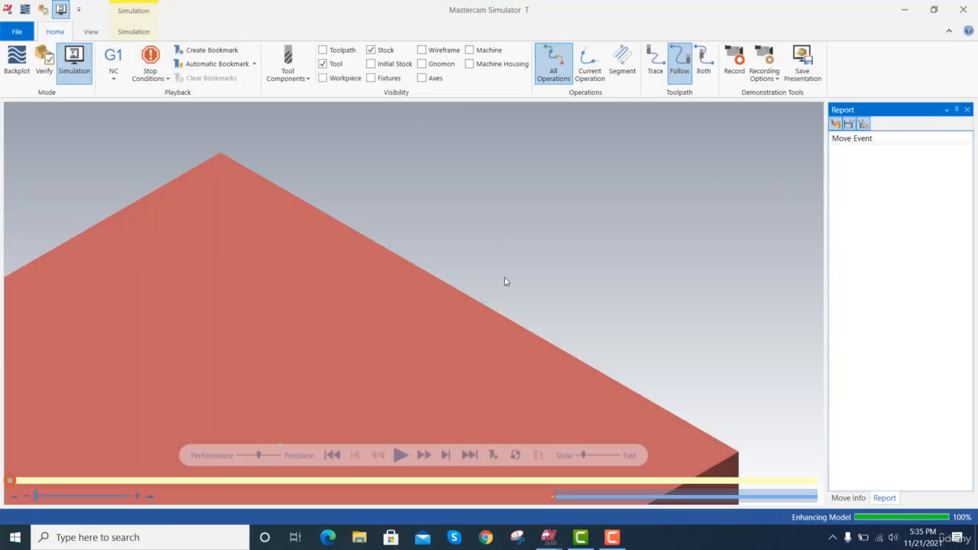
{"action": "right_click", "coordinate": [432, 146]}
{"action": "left_click", "coordinate": [474, 197]}
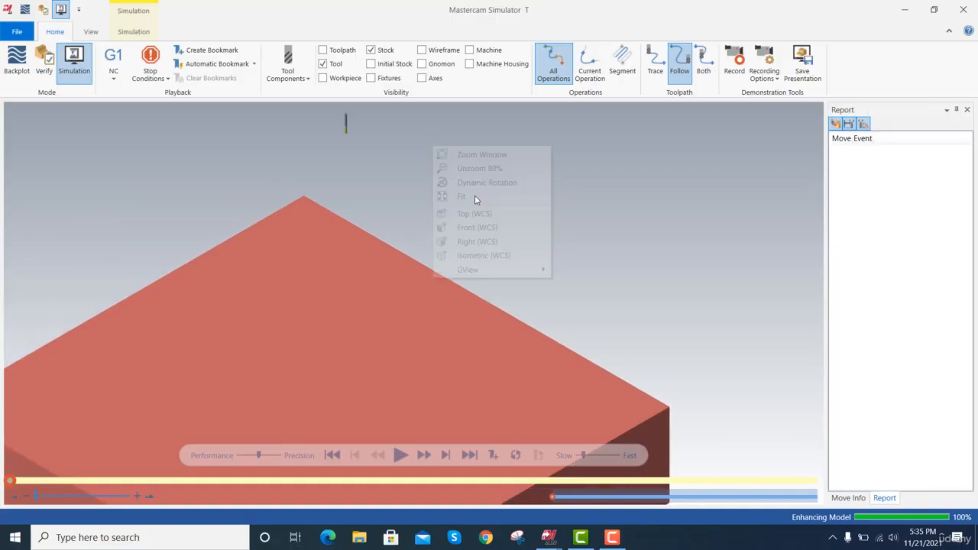
{"action": "left_click", "coordinate": [400, 455]}
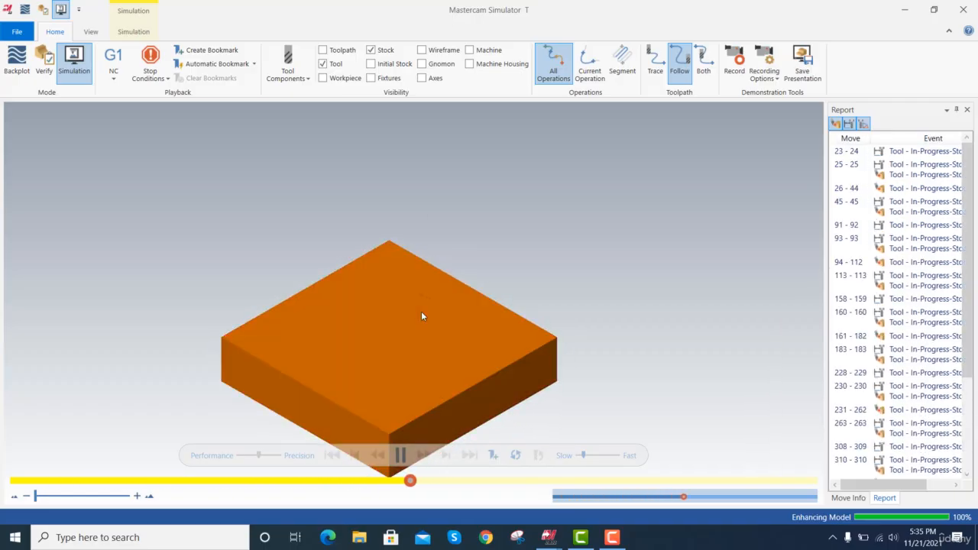
Examine the engraving cuts on the simulated stock, cycling the stock display through translucent, hidden and solid.
{"action": "scroll", "coordinate": [429, 310], "scroll_direction": "up", "scroll_amount": 3}
{"action": "scroll", "coordinate": [432, 298], "scroll_direction": "up", "scroll_amount": 5}
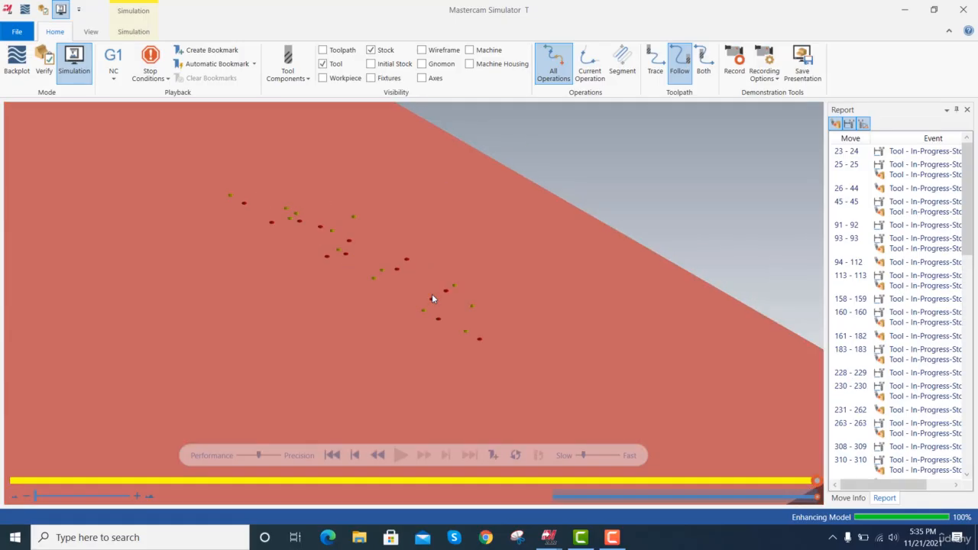
{"action": "scroll", "coordinate": [431, 299], "scroll_direction": "down", "scroll_amount": 8}
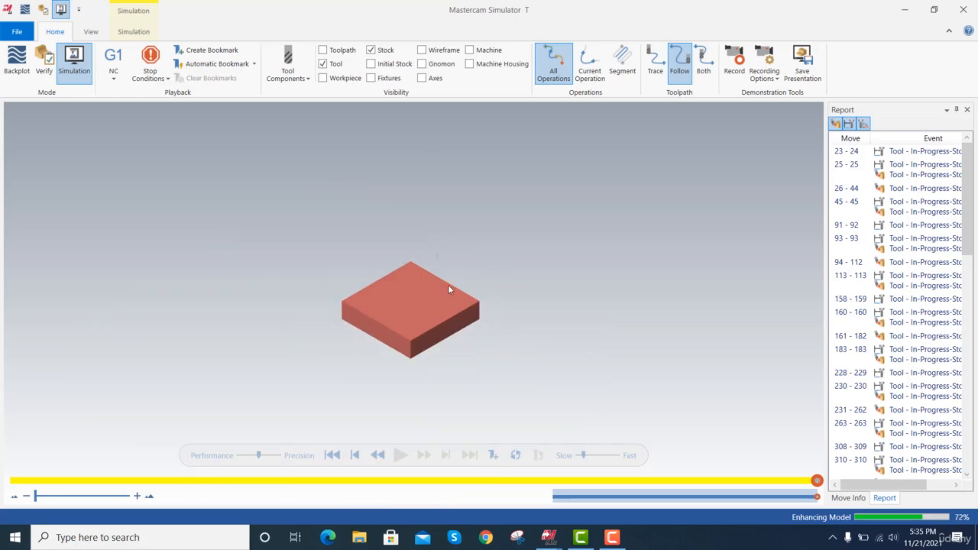
{"action": "scroll", "coordinate": [450, 289], "scroll_direction": "up", "scroll_amount": 3}
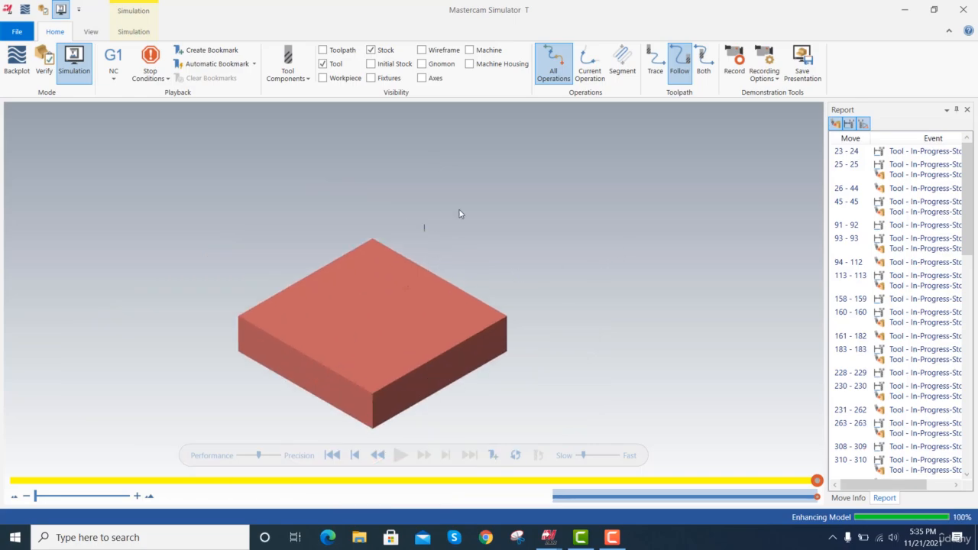
{"action": "left_click", "coordinate": [371, 51]}
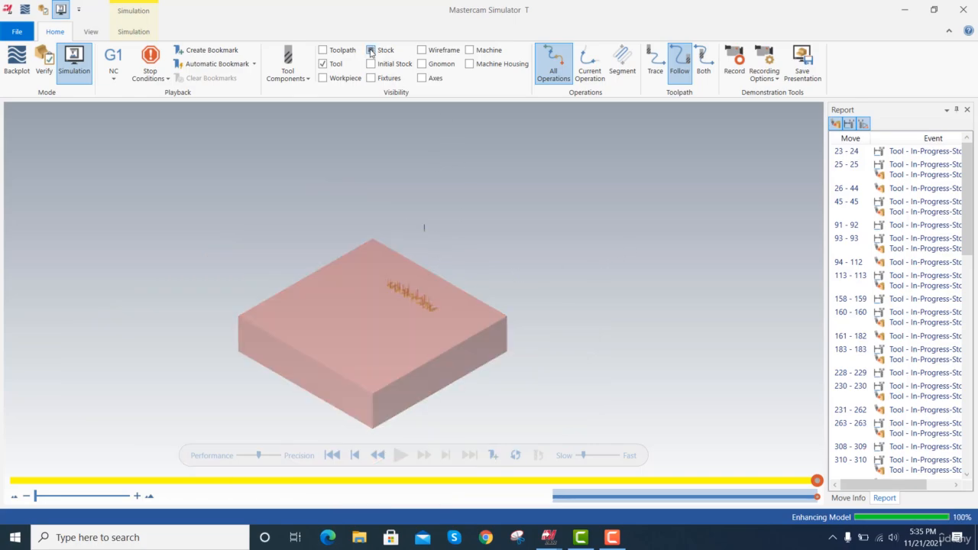
{"action": "left_click", "coordinate": [370, 51]}
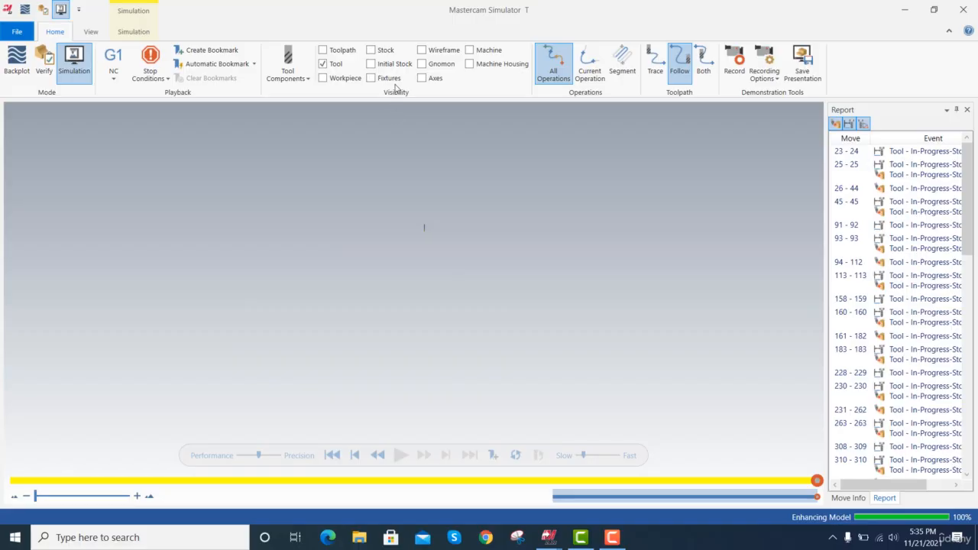
{"action": "left_click", "coordinate": [371, 50]}
{"action": "scroll", "coordinate": [434, 255], "scroll_direction": "up", "scroll_amount": 3}
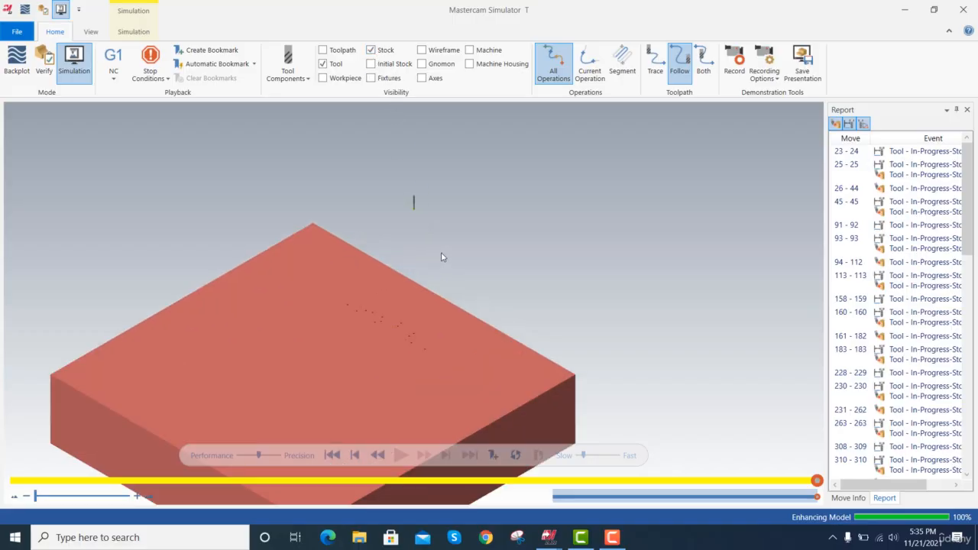
Inspect the engraved stock up close and as a whole, and close the Simulator.
{"action": "scroll", "coordinate": [442, 257], "scroll_direction": "up", "scroll_amount": 2}
{"action": "scroll", "coordinate": [443, 252], "scroll_direction": "down", "scroll_amount": 5}
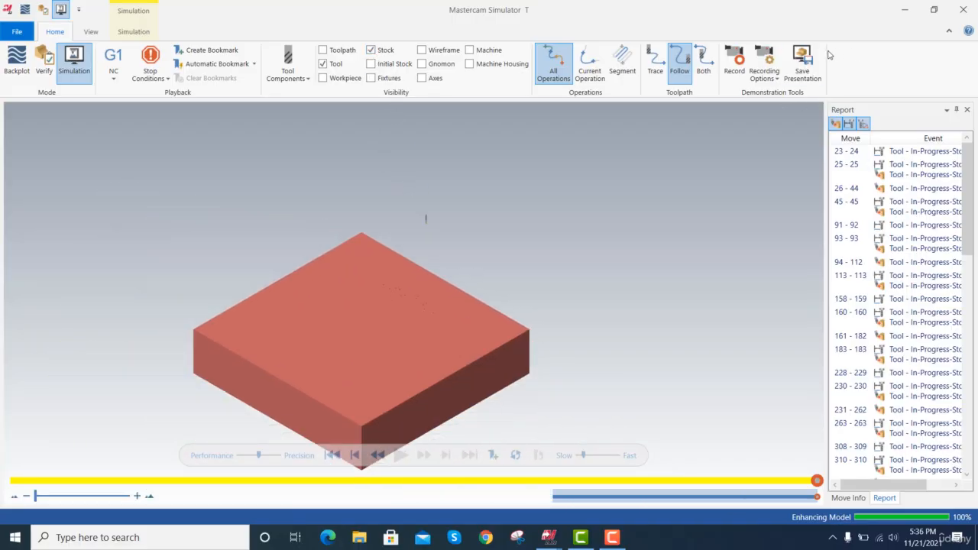
{"action": "left_click", "coordinate": [962, 9]}
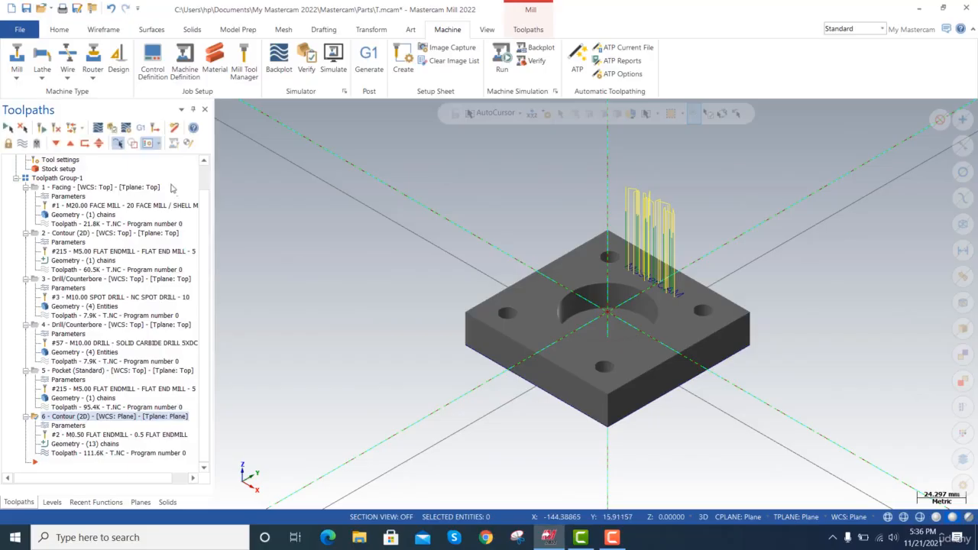
Select all operations in Machine Group-1 and open them in the Mastercam Simulator.
{"action": "scroll", "coordinate": [206, 208], "scroll_direction": "up", "scroll_amount": 1}
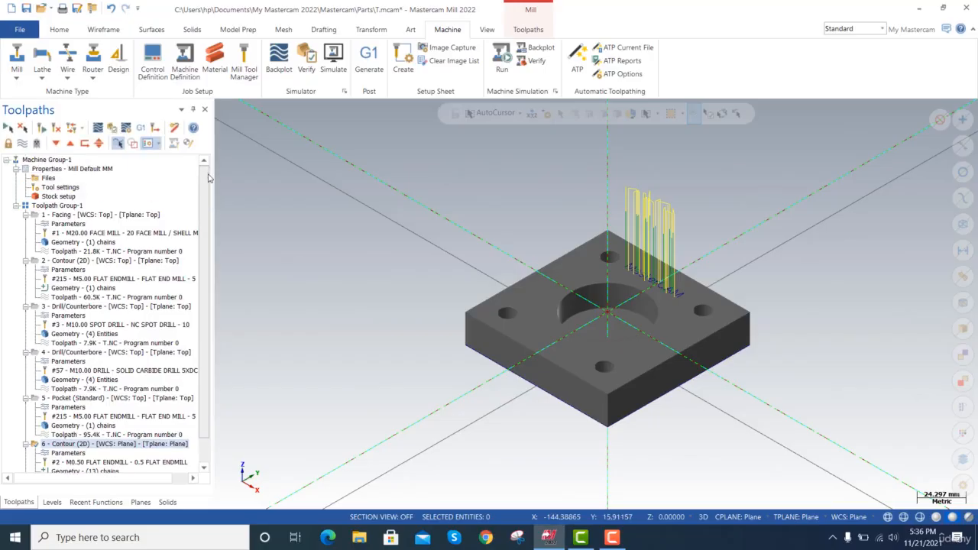
{"action": "left_click", "coordinate": [66, 160]}
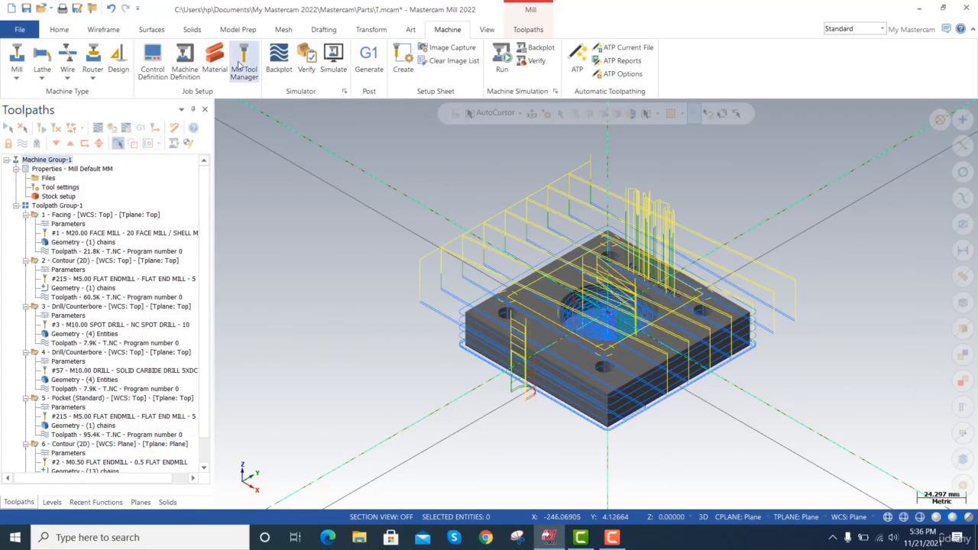
{"action": "left_click", "coordinate": [333, 61]}
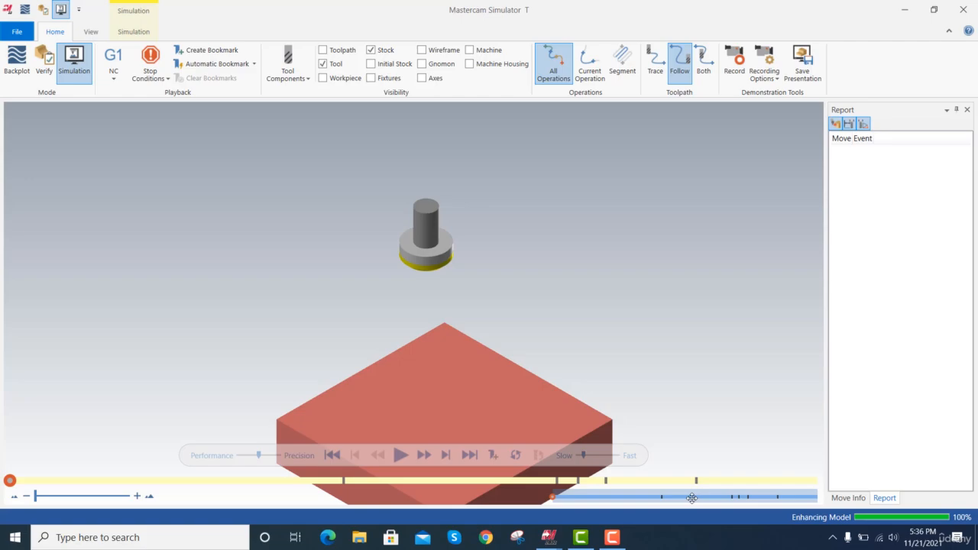
Advance the simulation one operation at a time, from facing through to the MasterCAM lettering engraving.
{"action": "left_click", "coordinate": [447, 456]}
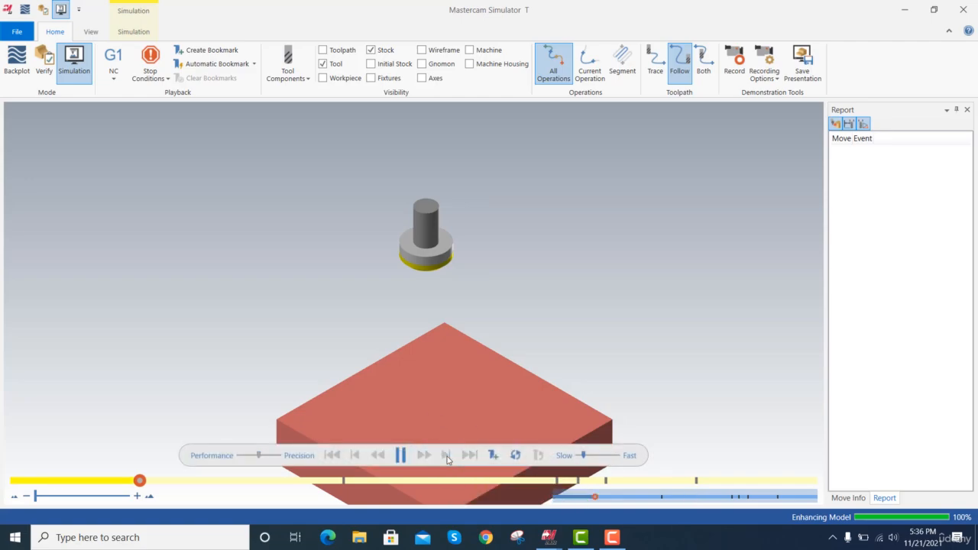
{"action": "left_click", "coordinate": [448, 459]}
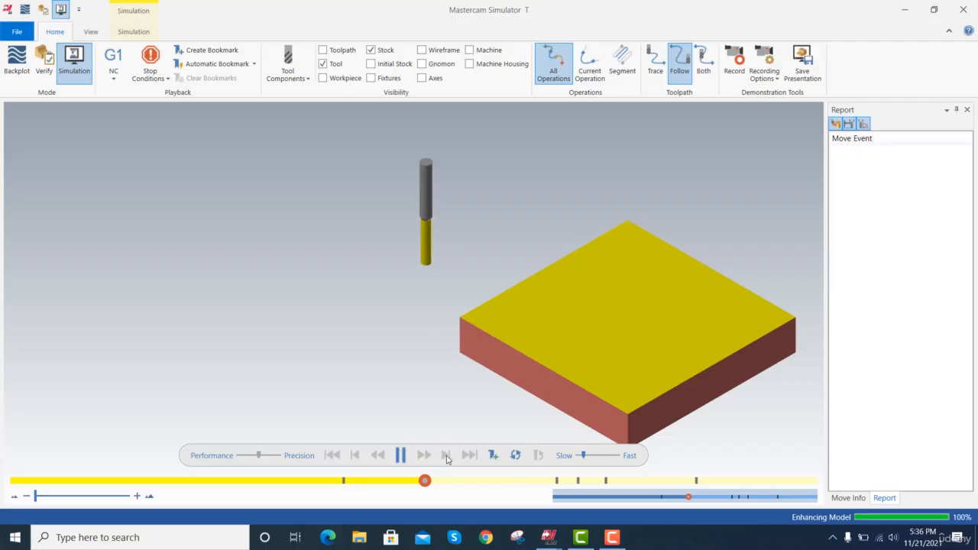
{"action": "left_click", "coordinate": [447, 456]}
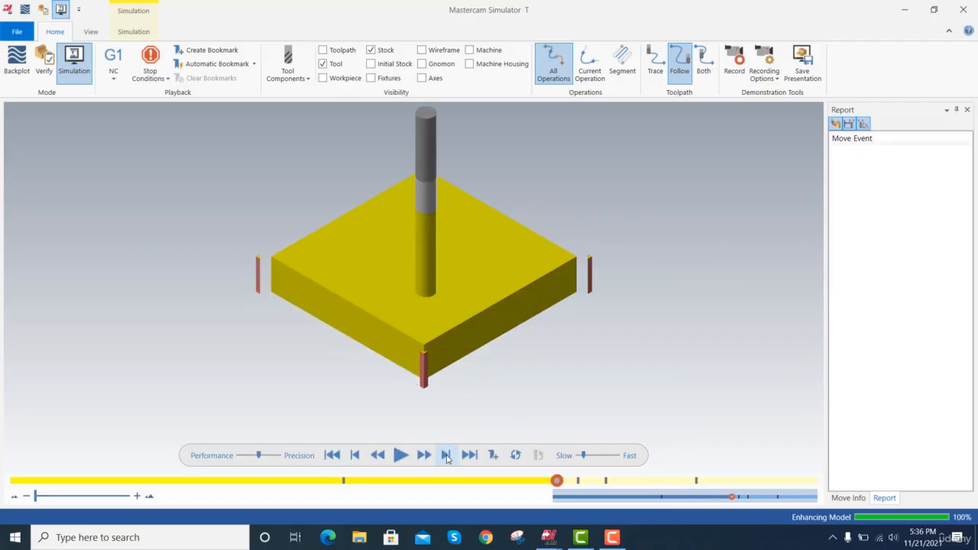
{"action": "left_click", "coordinate": [447, 456]}
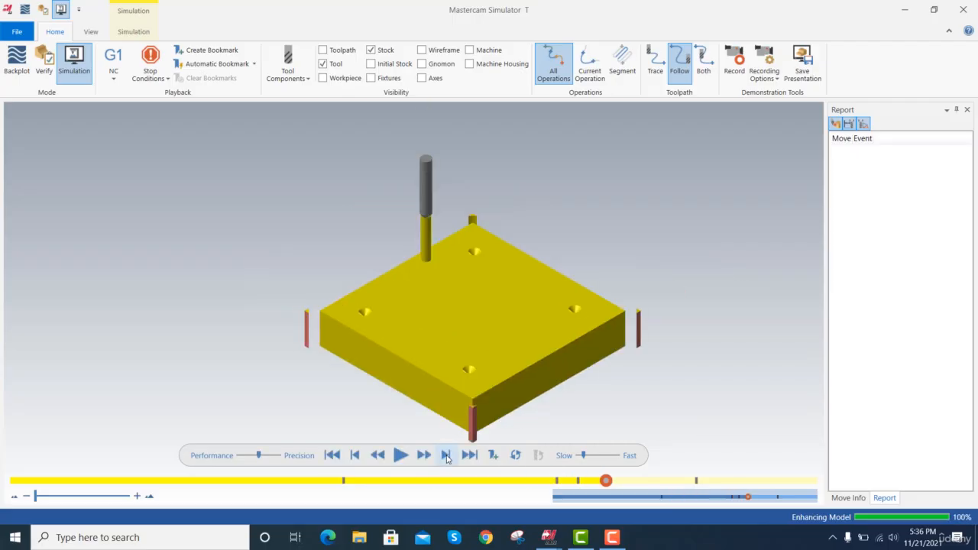
{"action": "left_click", "coordinate": [447, 456]}
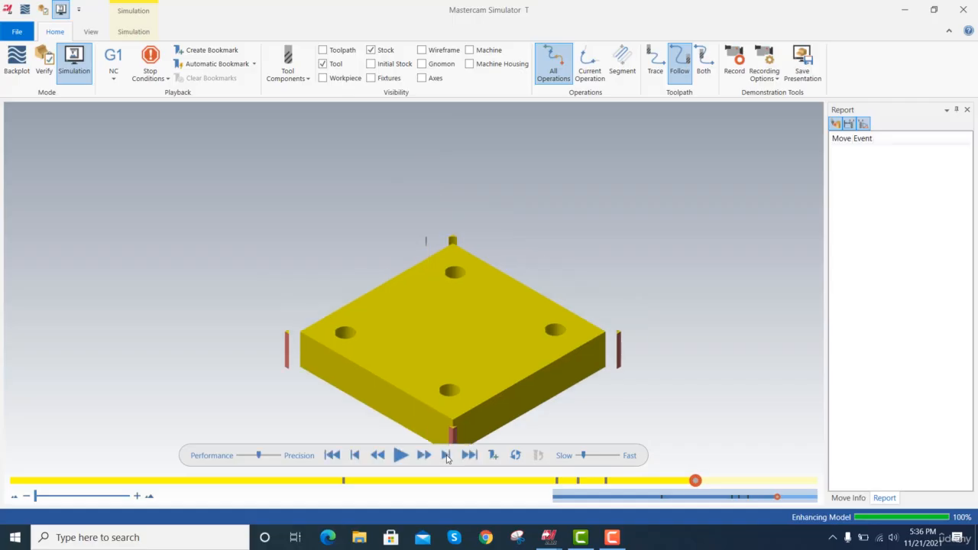
{"action": "left_click", "coordinate": [447, 456]}
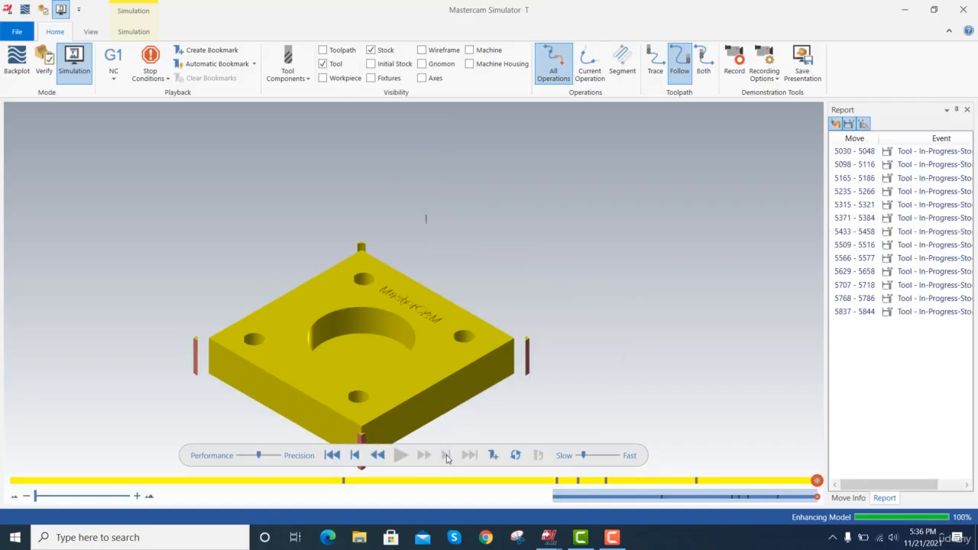
Replay the lettering operation, and rerun the whole simulation from the beginning to the end.
{"action": "left_click", "coordinate": [355, 455]}
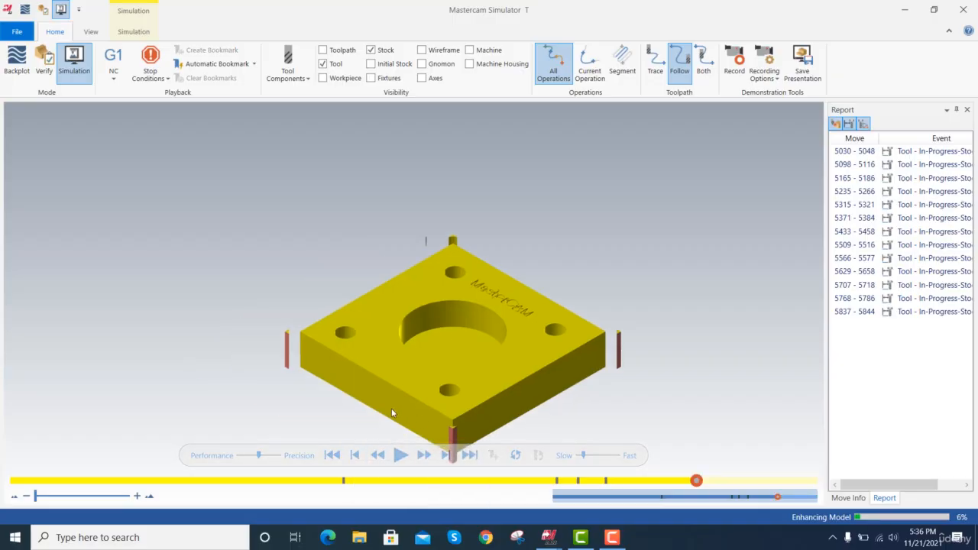
{"action": "left_click", "coordinate": [399, 455]}
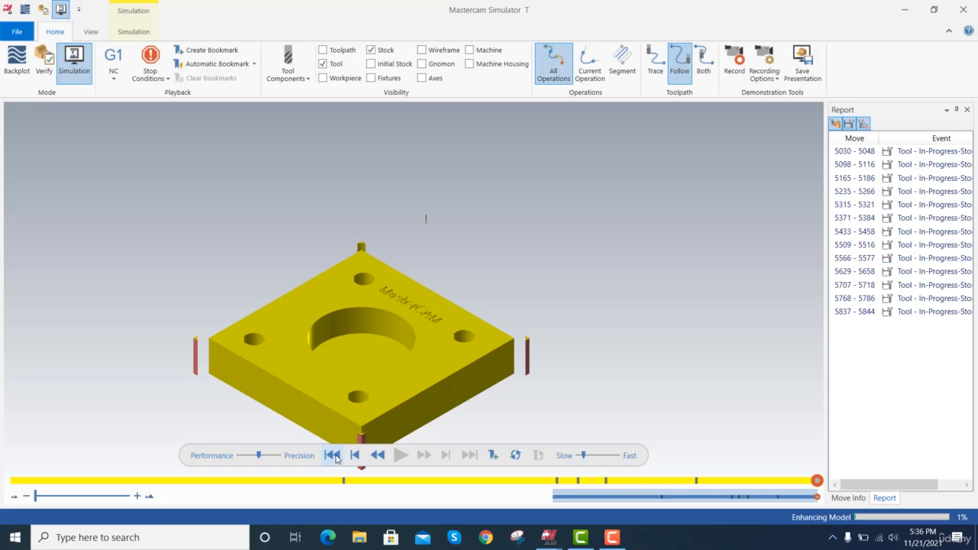
{"action": "left_click", "coordinate": [336, 456]}
{"action": "left_click", "coordinate": [398, 455]}
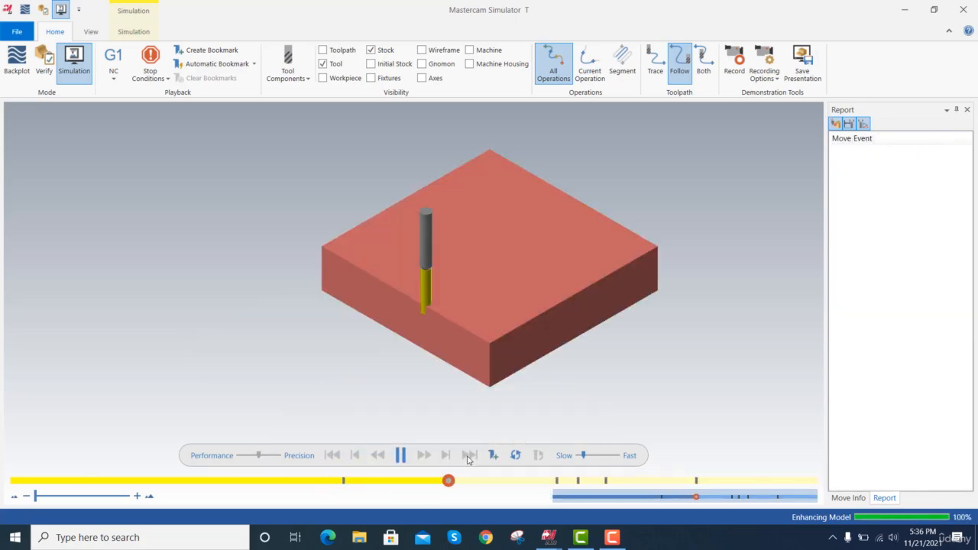
{"action": "left_click", "coordinate": [469, 456]}
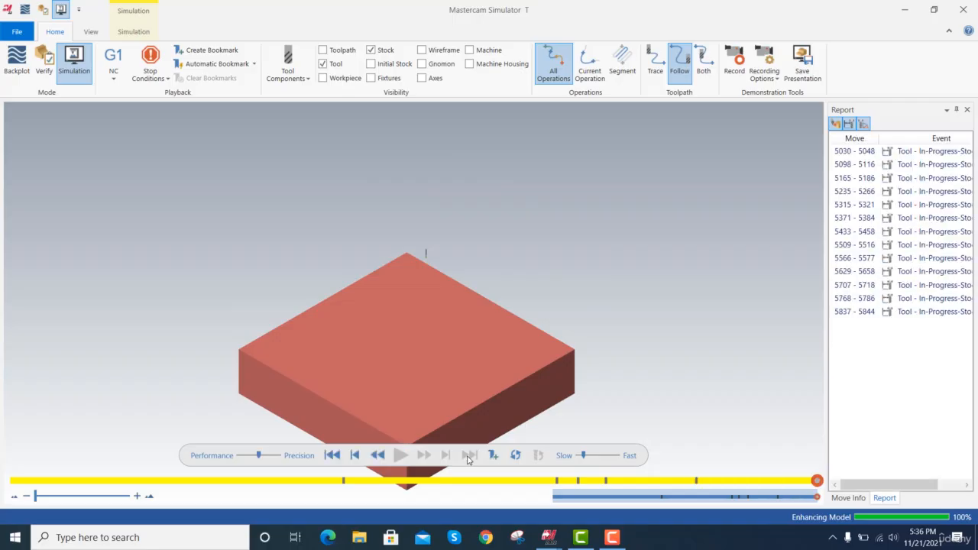
Rewind the simulation, advance operation by operation through the facing, outer contour and spot drilling, and skip to the end.
{"action": "left_click", "coordinate": [332, 455]}
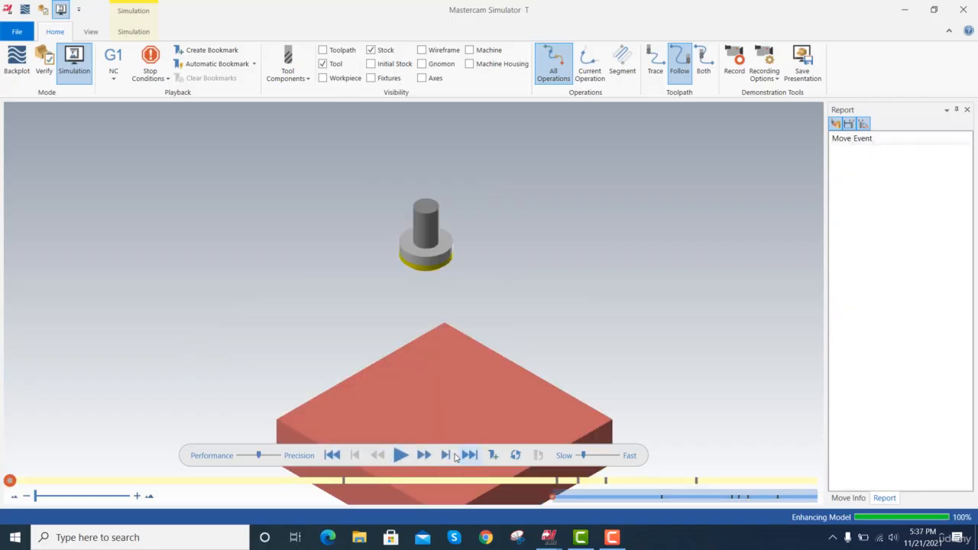
{"action": "left_click", "coordinate": [446, 455]}
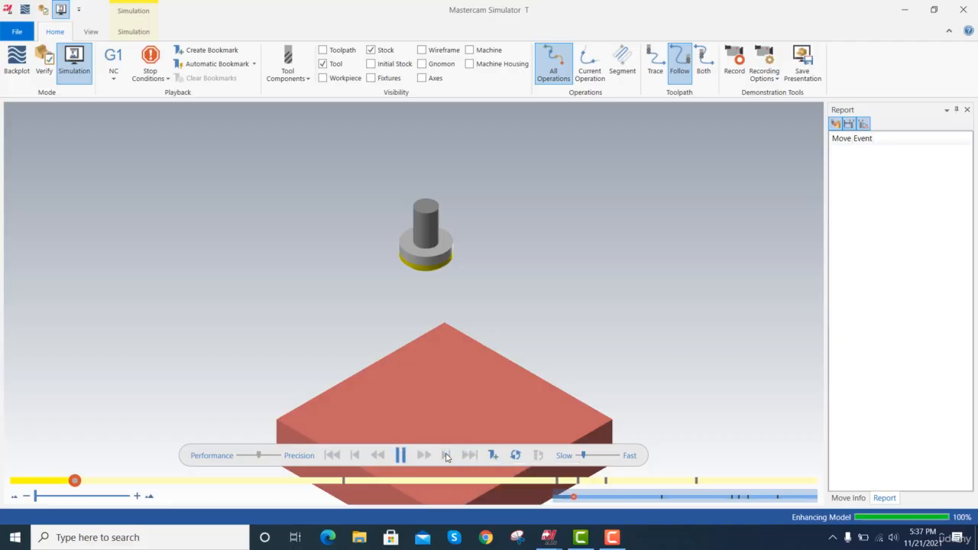
{"action": "left_click", "coordinate": [447, 456]}
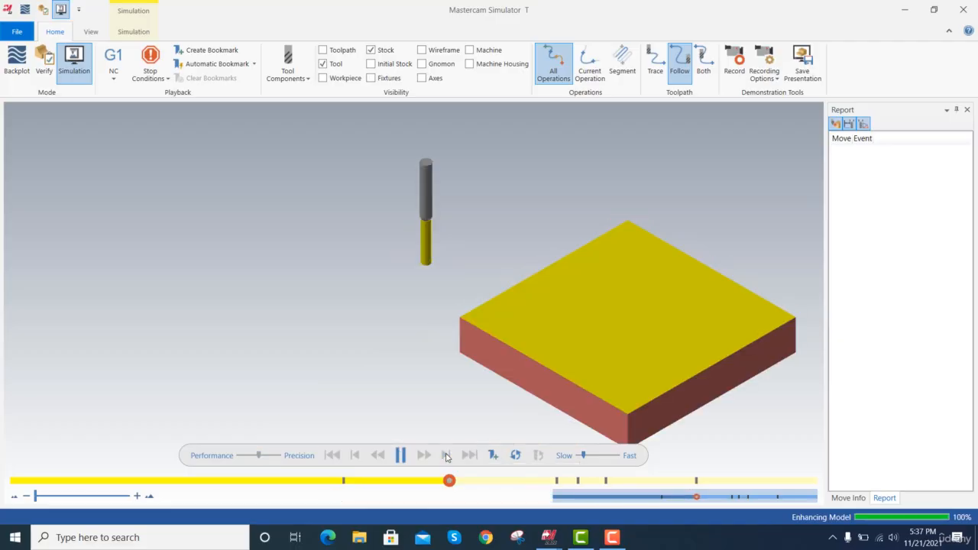
{"action": "left_click", "coordinate": [447, 455]}
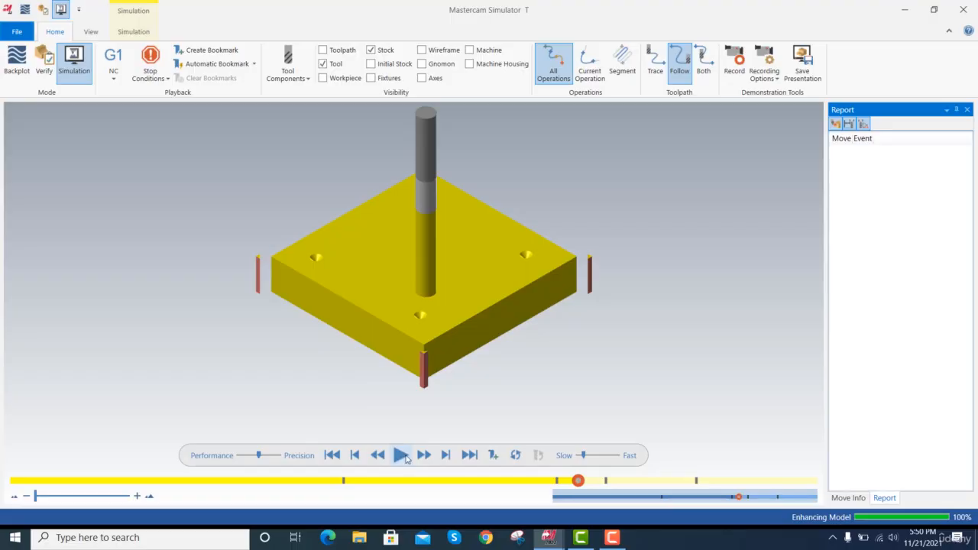
{"action": "left_click", "coordinate": [468, 456]}
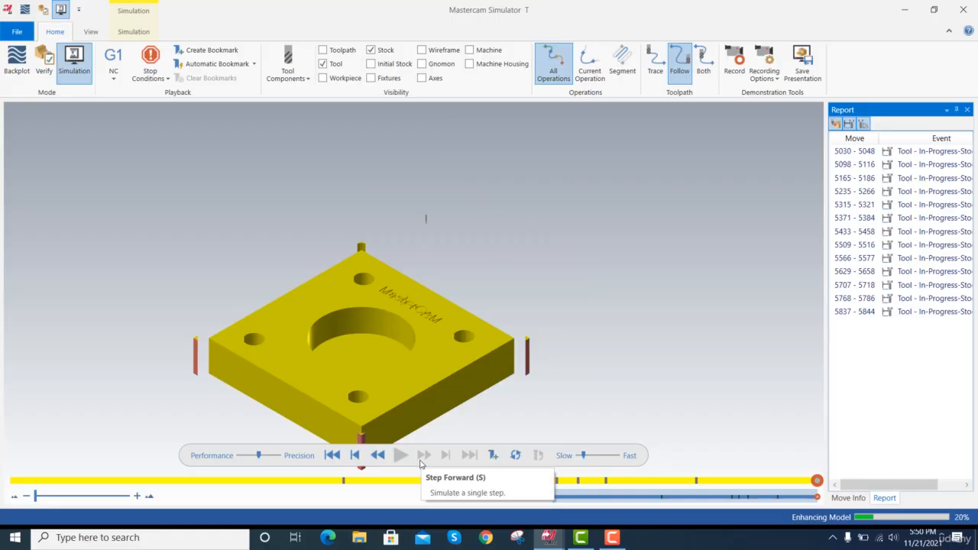
Examine the engraved MasterCAM lettering on the finished plate up close and from afar, and close the Simulator.
{"action": "scroll", "coordinate": [415, 319], "scroll_direction": "up", "scroll_amount": 5}
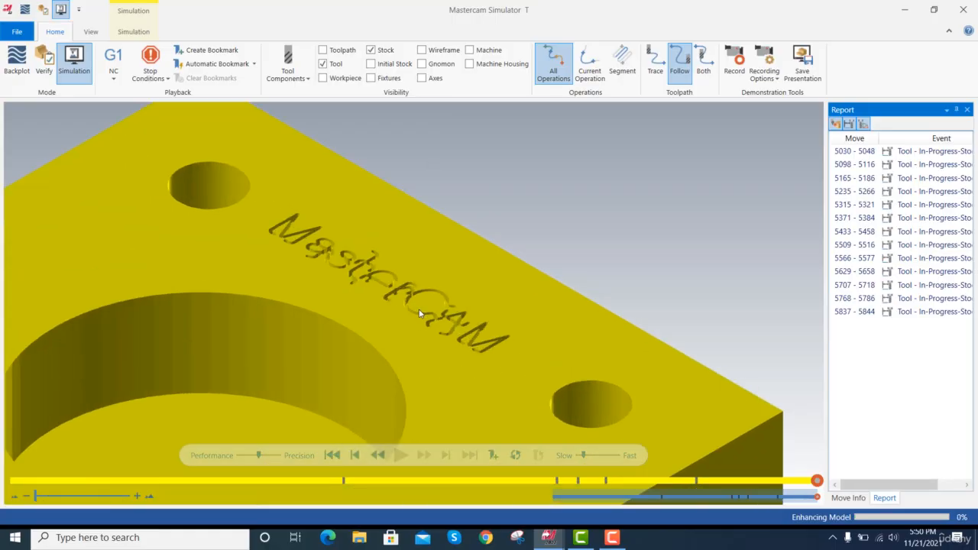
{"action": "scroll", "coordinate": [419, 314], "scroll_direction": "up", "scroll_amount": 3}
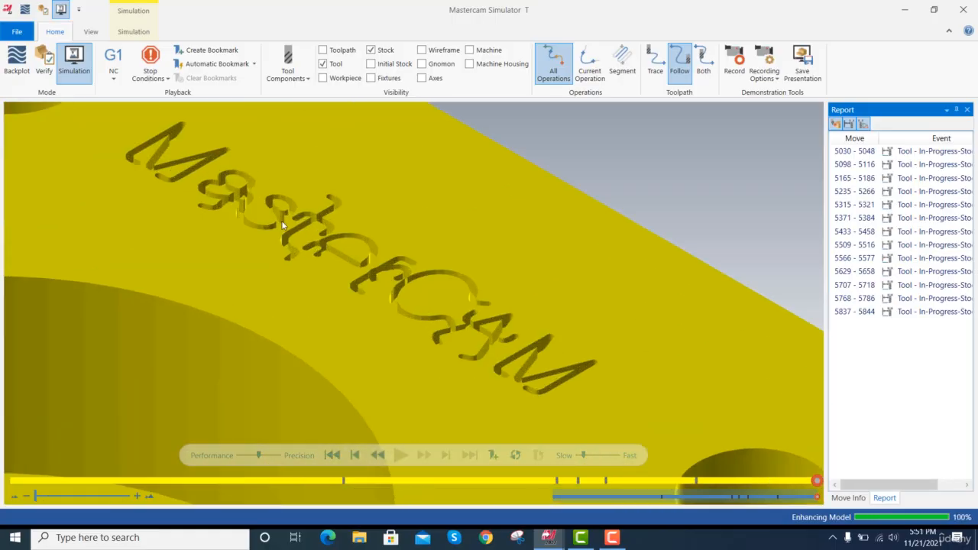
{"action": "scroll", "coordinate": [212, 186], "scroll_direction": "up", "scroll_amount": 3}
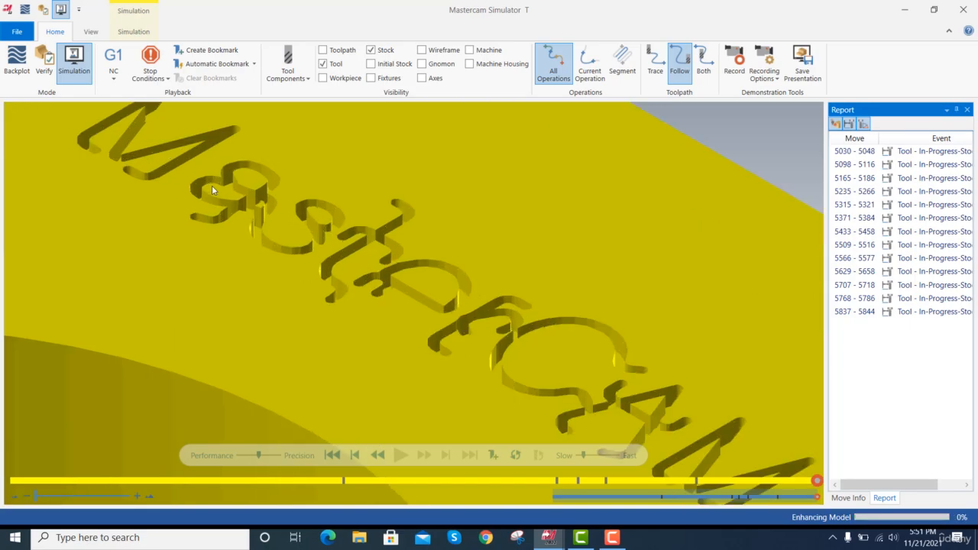
{"action": "scroll", "coordinate": [278, 225], "scroll_direction": "down", "scroll_amount": 5}
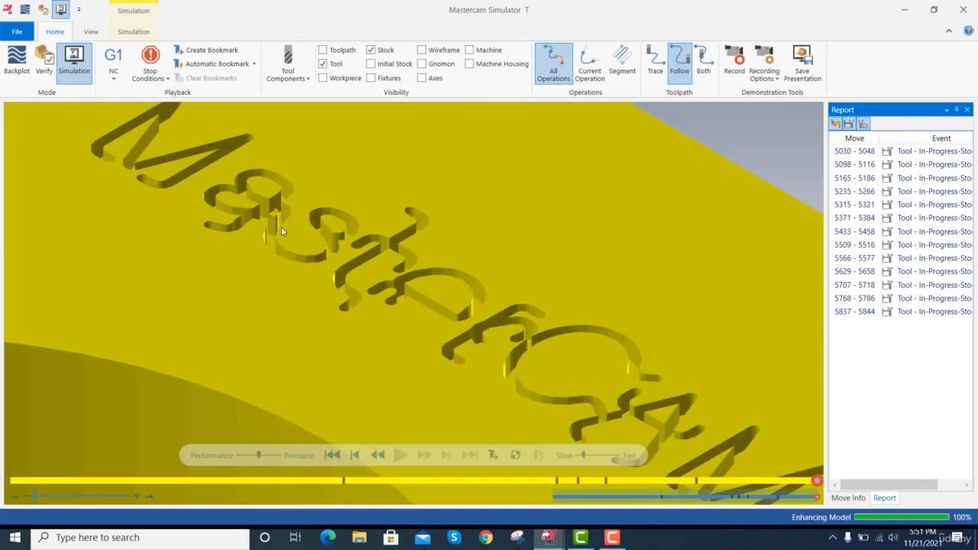
{"action": "scroll", "coordinate": [354, 276], "scroll_direction": "down", "scroll_amount": 2}
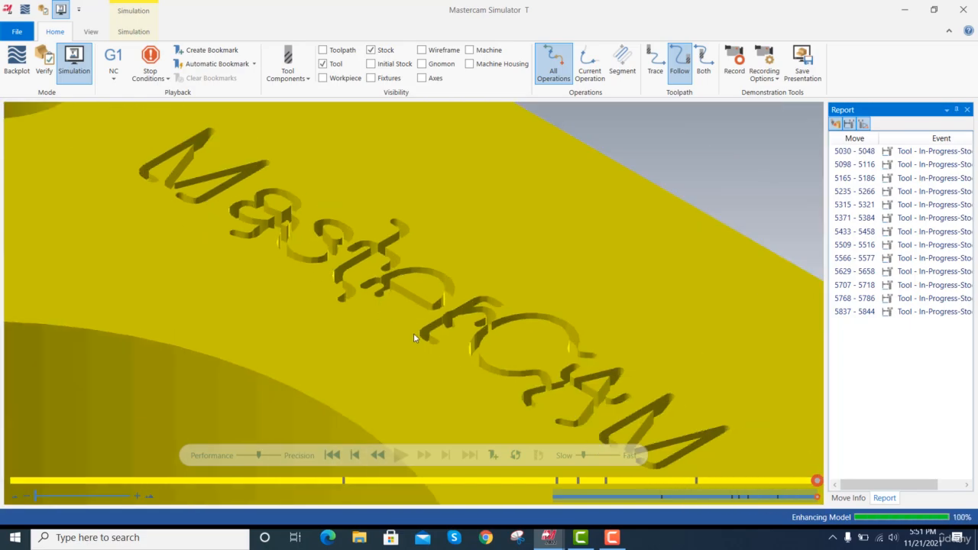
{"action": "scroll", "coordinate": [415, 337], "scroll_direction": "down", "scroll_amount": 2}
{"action": "scroll", "coordinate": [413, 333], "scroll_direction": "down", "scroll_amount": 3}
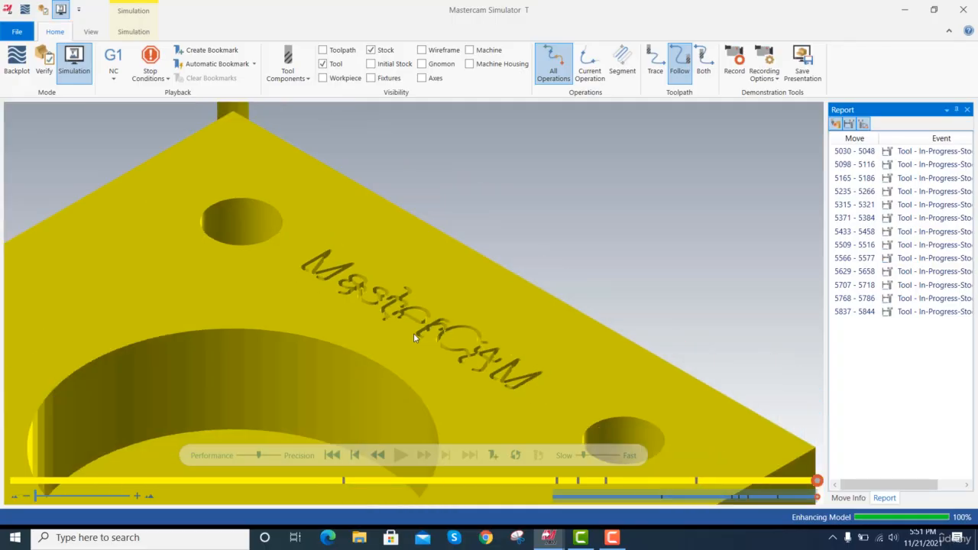
{"action": "scroll", "coordinate": [416, 336], "scroll_direction": "down", "scroll_amount": 2}
{"action": "scroll", "coordinate": [418, 333], "scroll_direction": "down", "scroll_amount": 5}
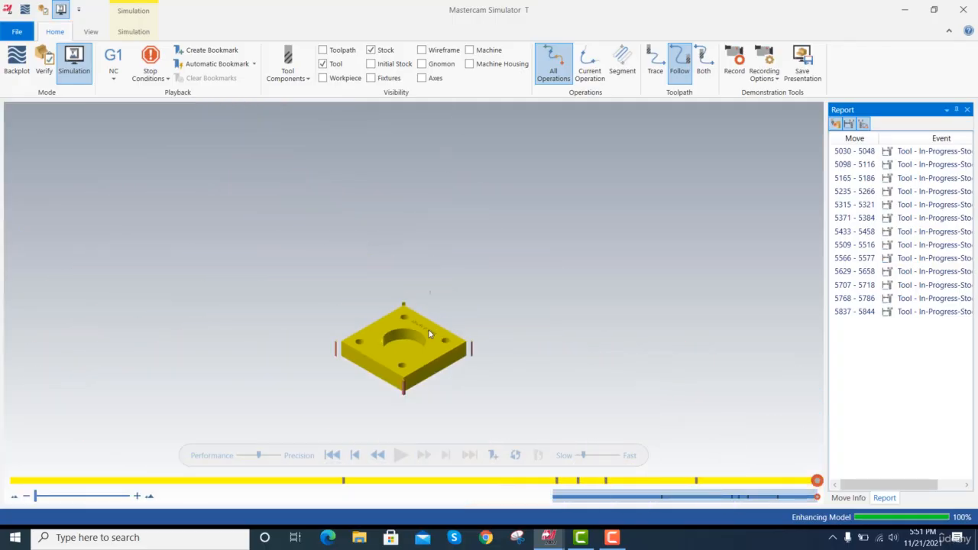
{"action": "scroll", "coordinate": [422, 323], "scroll_direction": "up", "scroll_amount": 6}
{"action": "scroll", "coordinate": [420, 351], "scroll_direction": "up", "scroll_amount": 3}
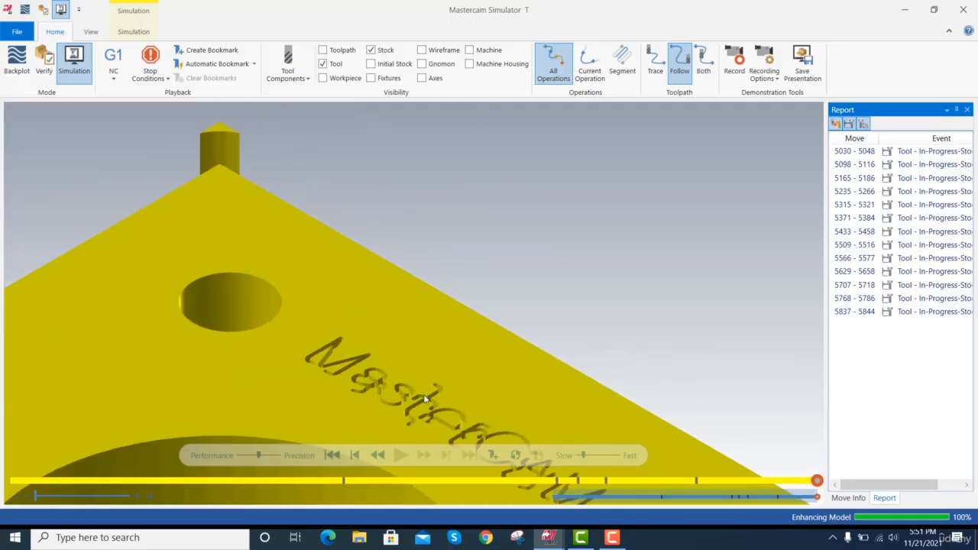
{"action": "scroll", "coordinate": [426, 398], "scroll_direction": "up", "scroll_amount": 1}
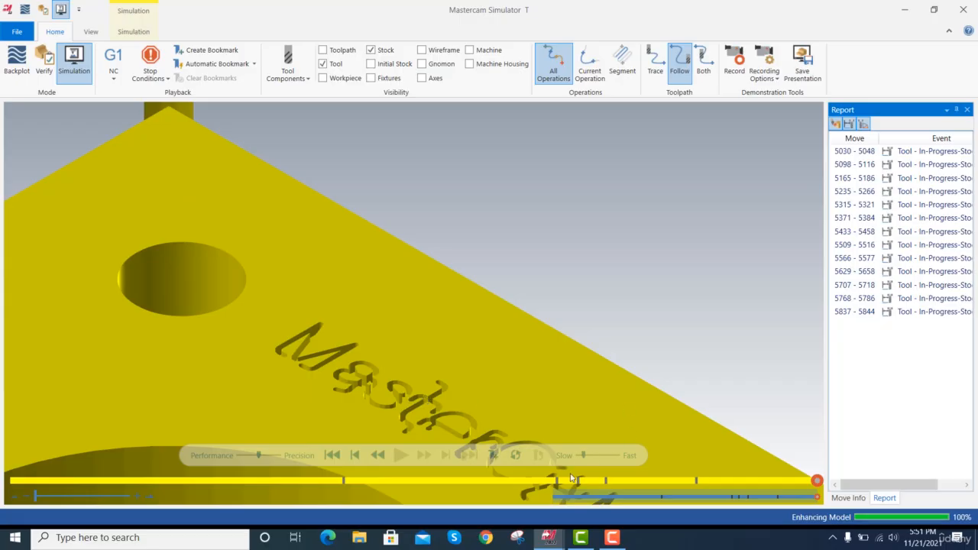
{"action": "left_click", "coordinate": [969, 9]}
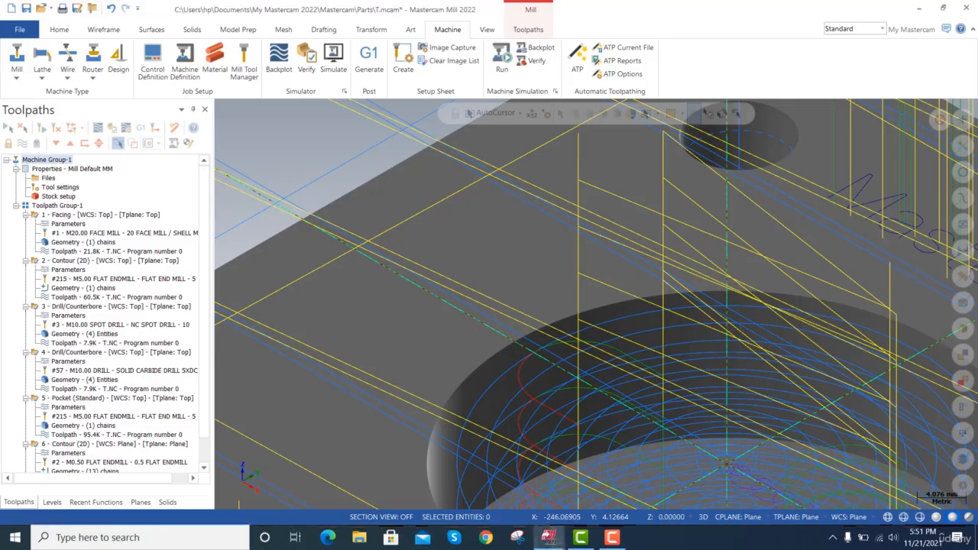
Select the pocket operation and limit the toolpath display to the selected operation.
{"action": "scroll", "coordinate": [191, 373], "scroll_direction": "down", "scroll_amount": 1}
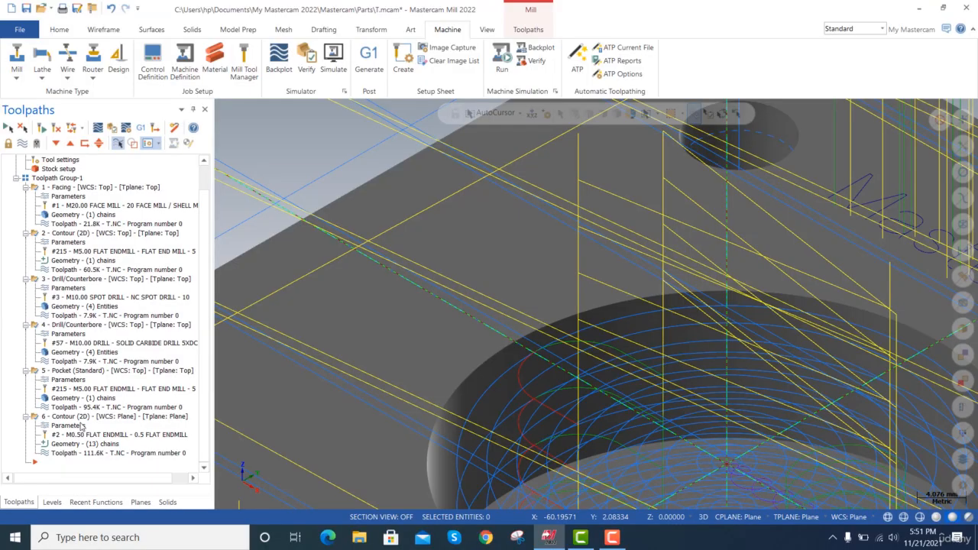
{"action": "left_click", "coordinate": [104, 29]}
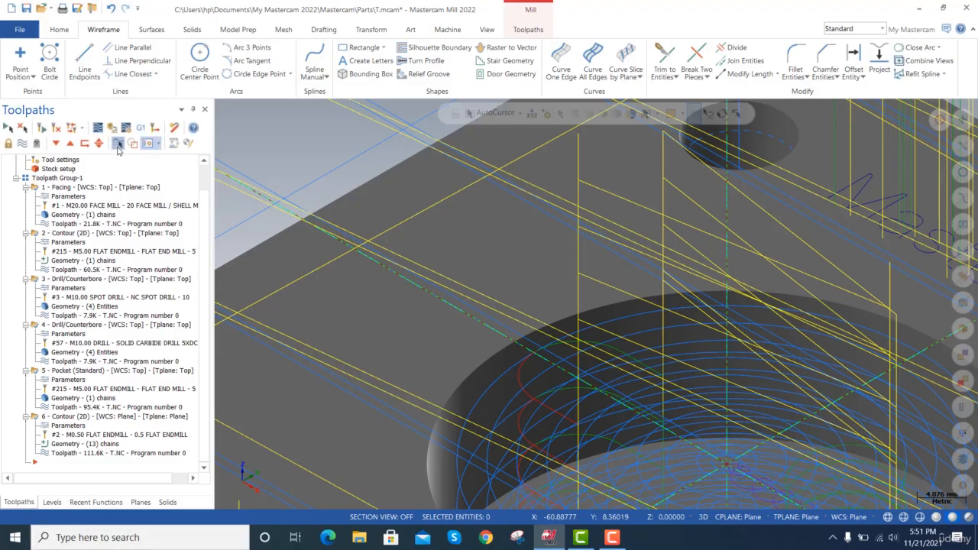
{"action": "left_click", "coordinate": [58, 460]}
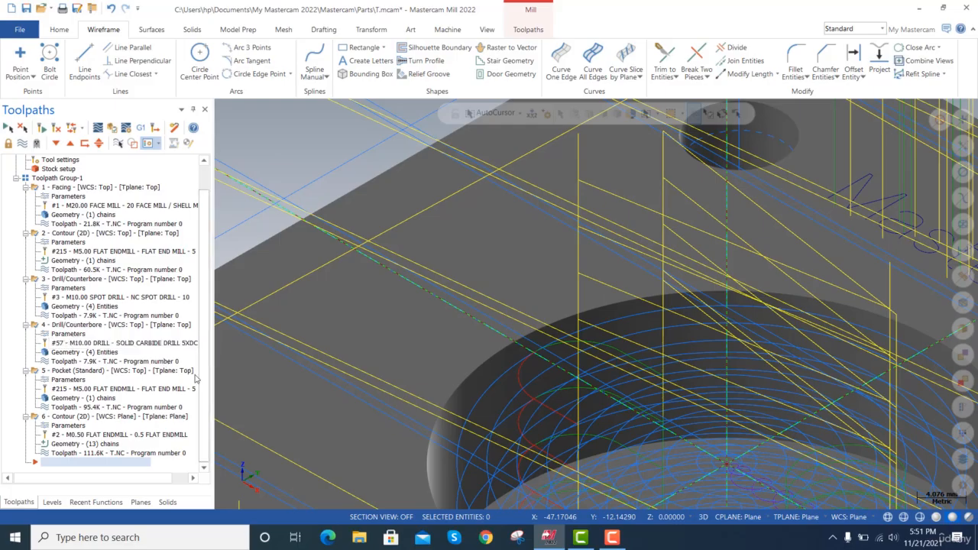
{"action": "left_click", "coordinate": [76, 417]}
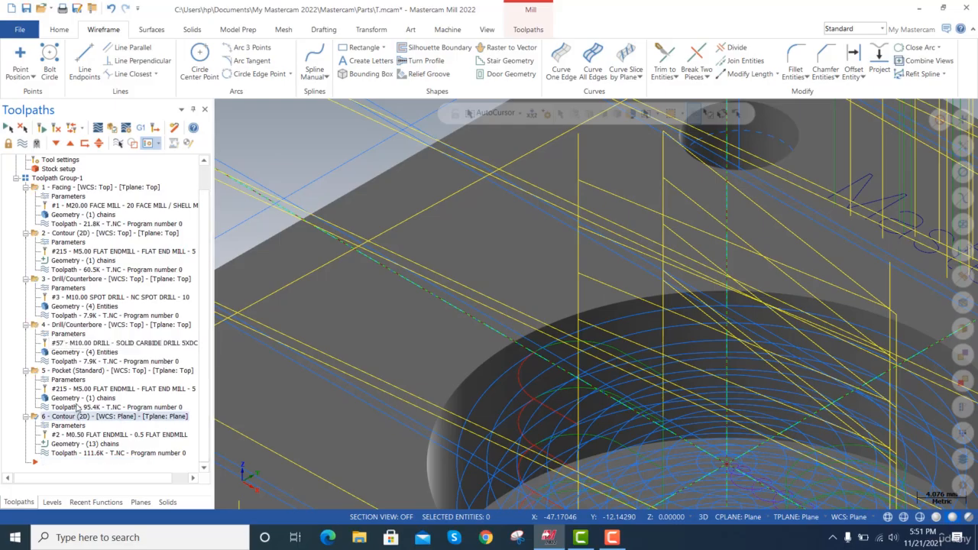
{"action": "left_click", "coordinate": [88, 371]}
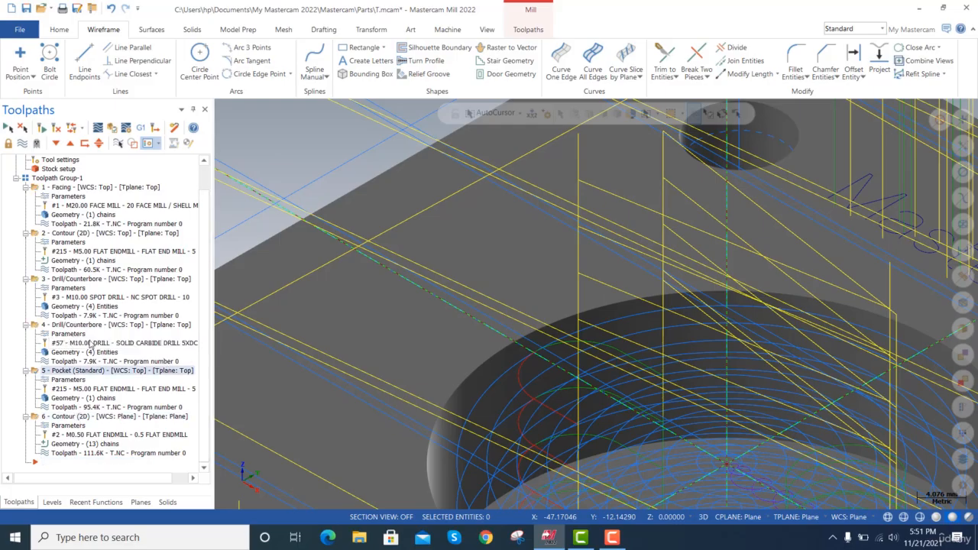
{"action": "left_click", "coordinate": [119, 143]}
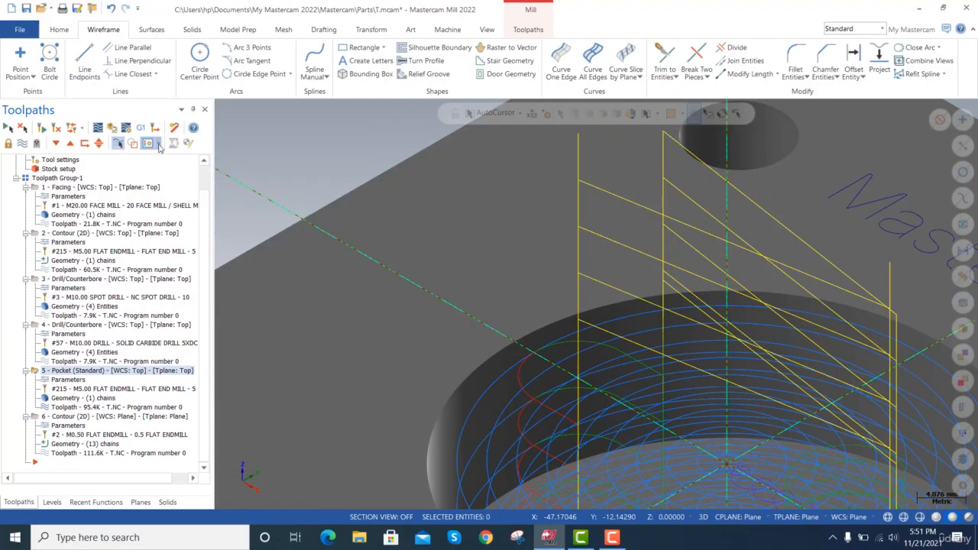
Show the toolpaths of the lettering contour and the outer contour in turn, and inspect the MasterCAM lettering on the plate.
{"action": "scroll", "coordinate": [249, 151], "scroll_direction": "down", "scroll_amount": 3}
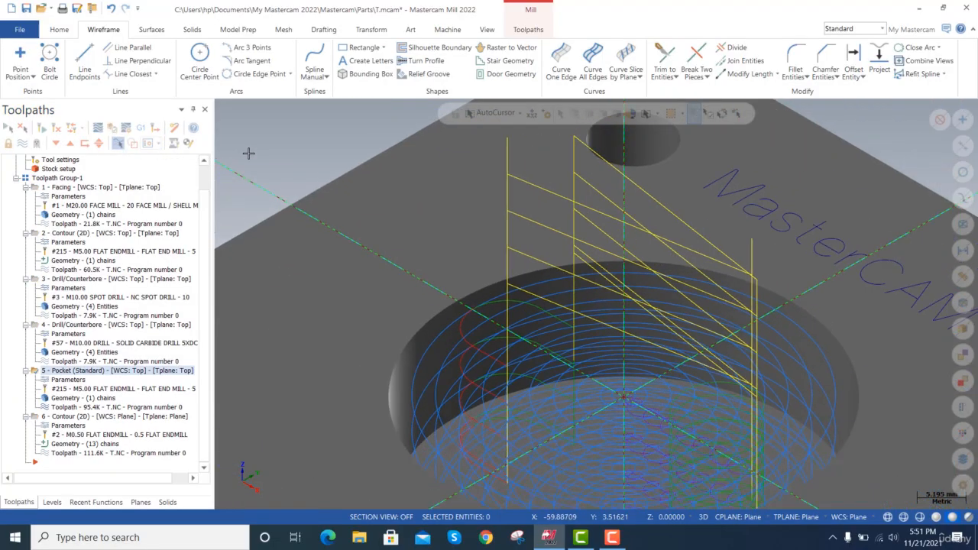
{"action": "left_click", "coordinate": [59, 417]}
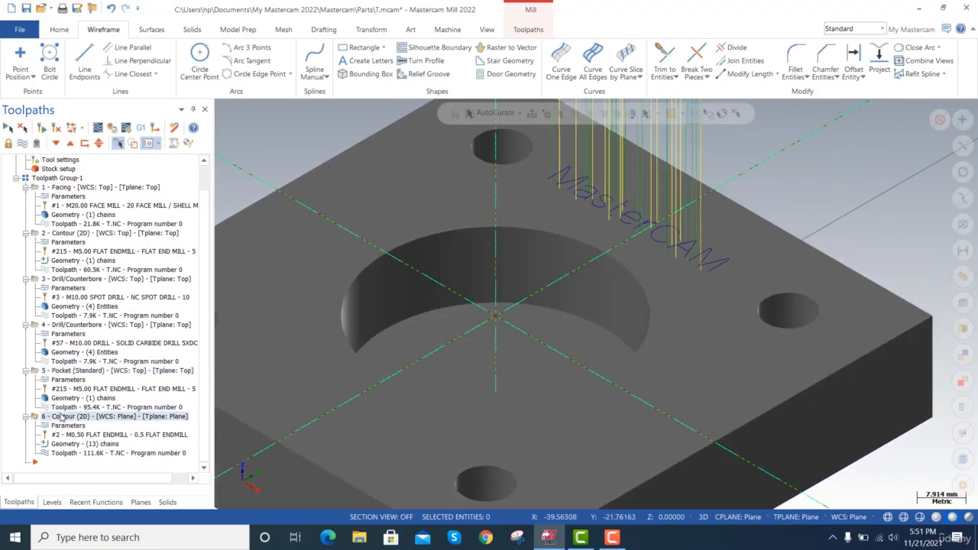
{"action": "scroll", "coordinate": [294, 405], "scroll_direction": "down", "scroll_amount": 2}
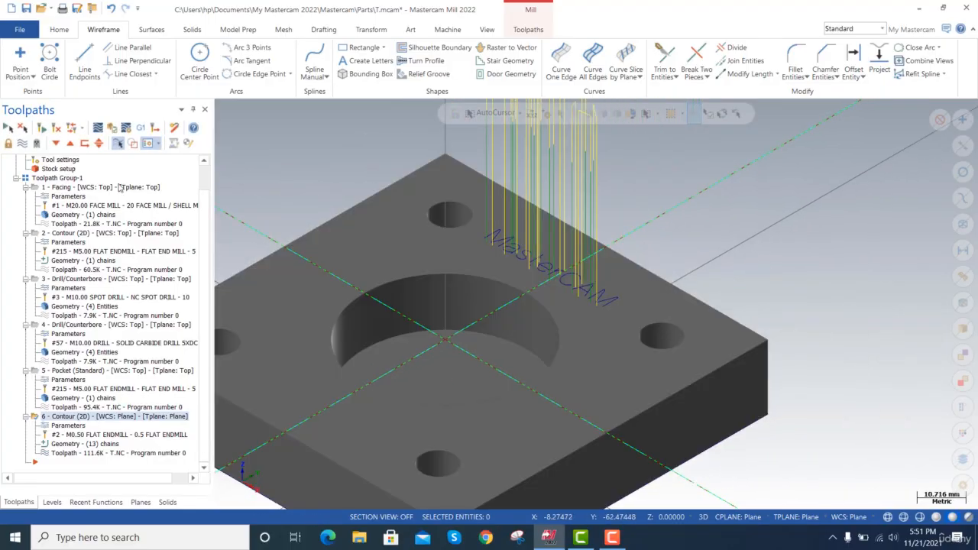
{"action": "left_click", "coordinate": [79, 233]}
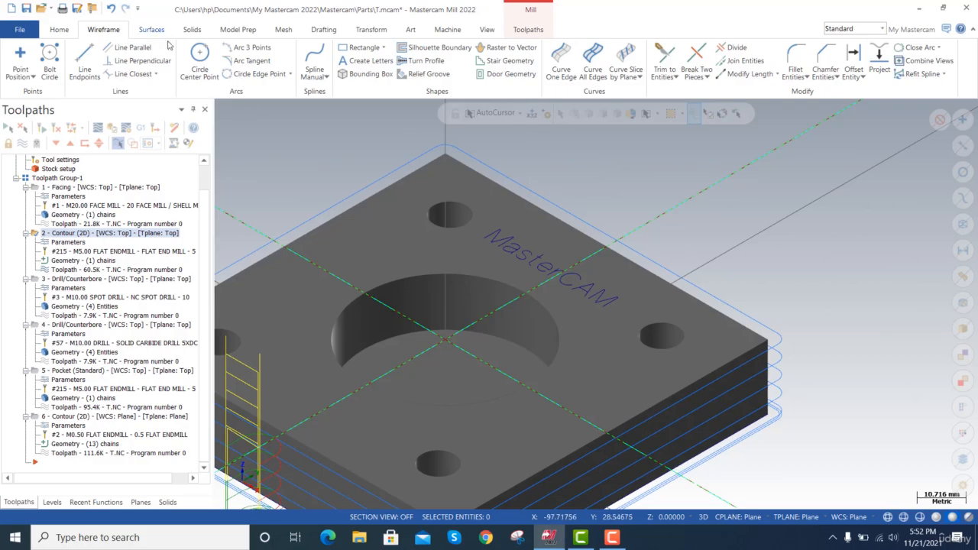
{"action": "scroll", "coordinate": [454, 327], "scroll_direction": "up", "scroll_amount": 5}
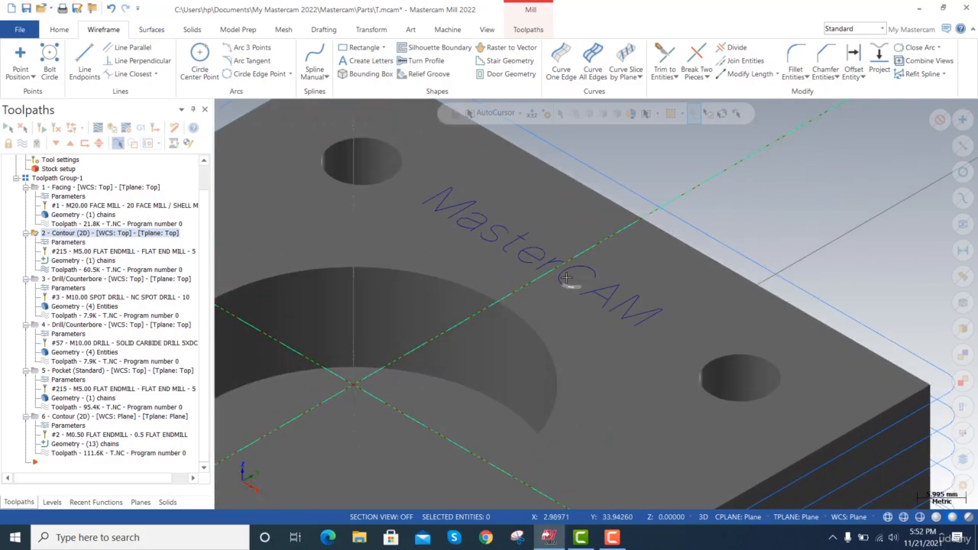
{"action": "scroll", "coordinate": [531, 256], "scroll_direction": "up", "scroll_amount": 4}
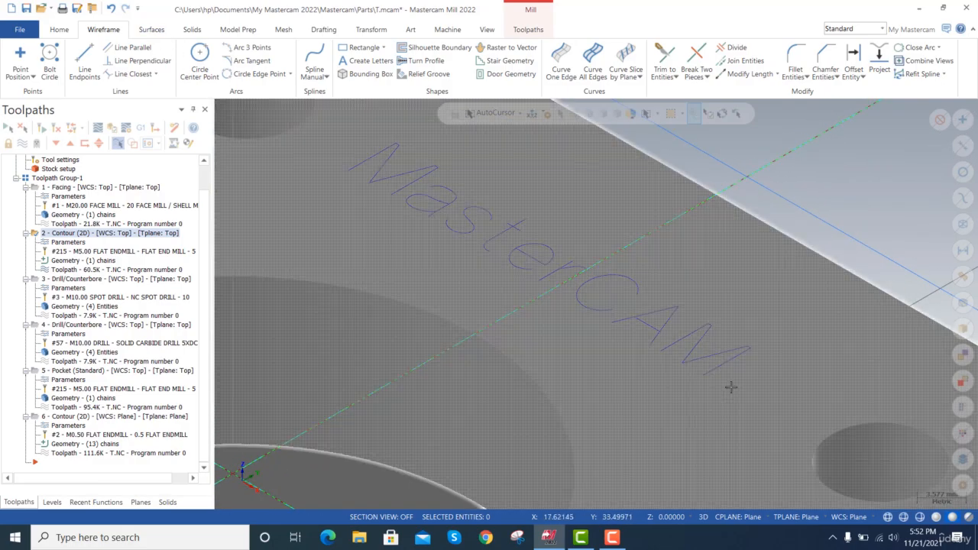
{"action": "left_click", "coordinate": [726, 387]}
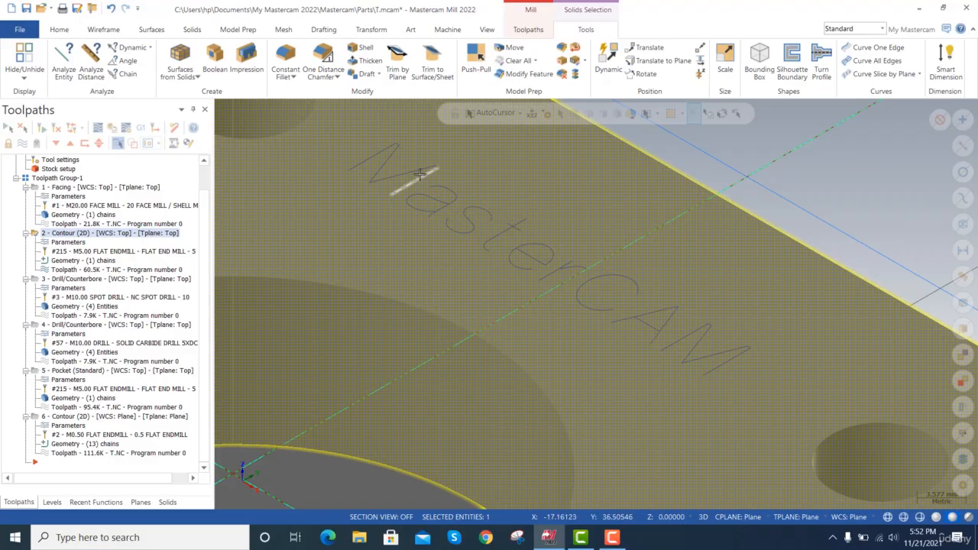
{"action": "key", "text": "Escape"}
Make Top the graphics view, WCS, construction plane and tool plane.
{"action": "left_click", "coordinate": [141, 502]}
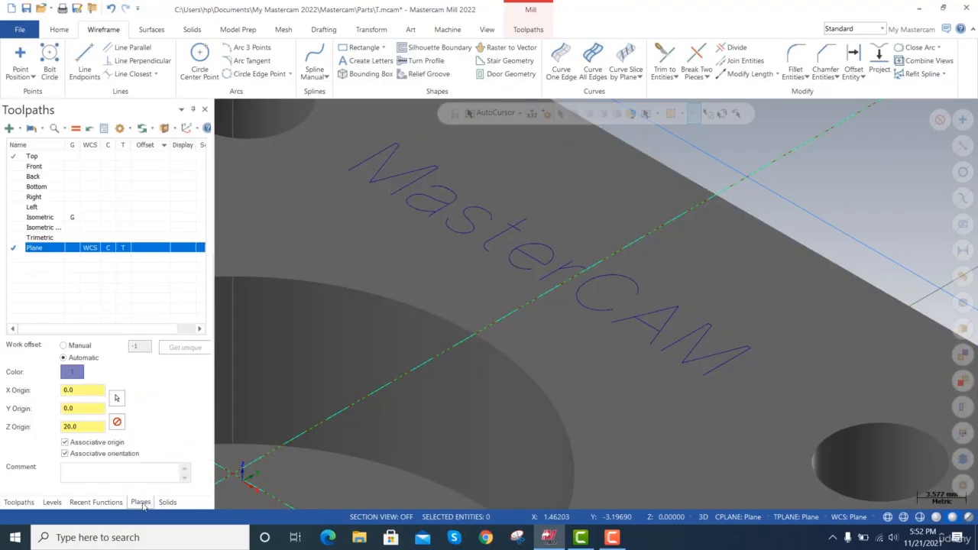
{"action": "right_click", "coordinate": [39, 245]}
{"action": "left_click", "coordinate": [46, 224]}
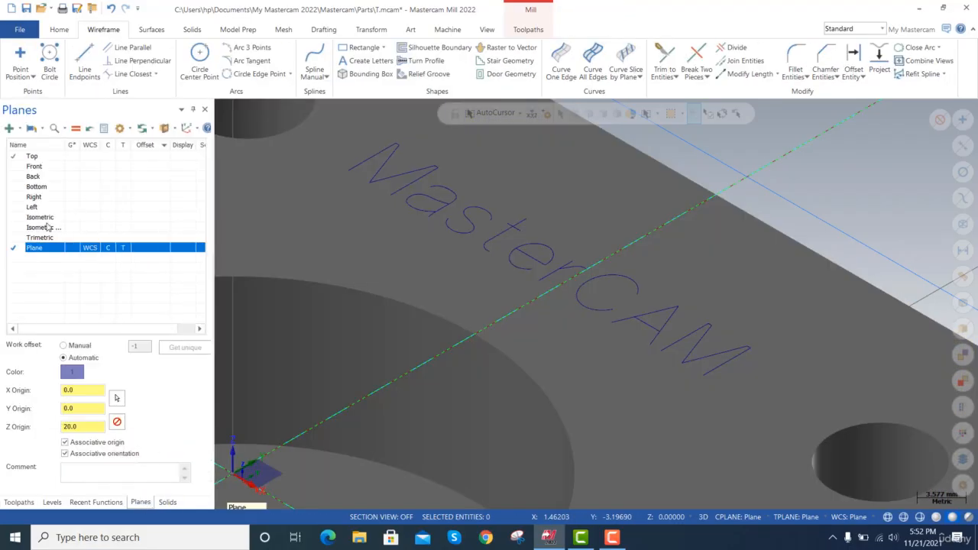
{"action": "left_click", "coordinate": [73, 158]}
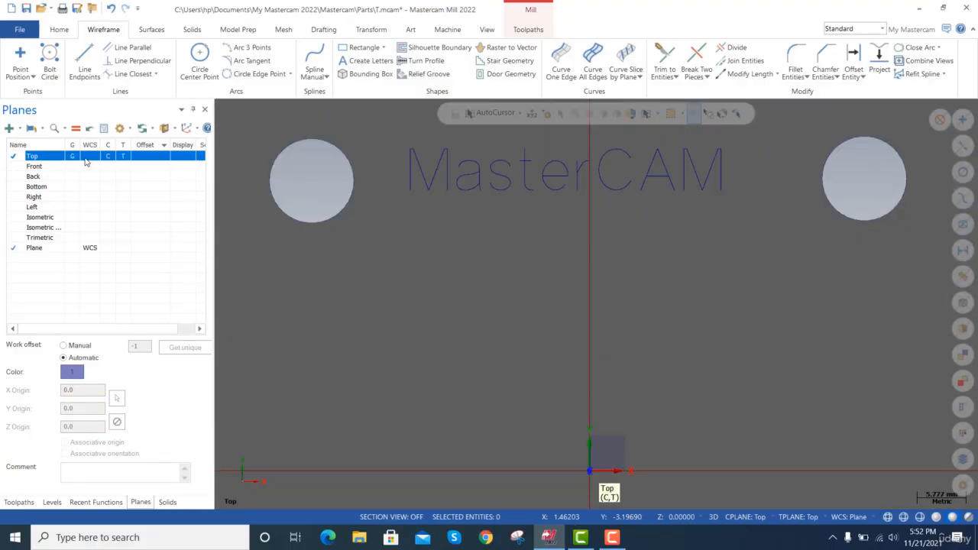
{"action": "left_click", "coordinate": [90, 159]}
Try to delete all unused planes.
{"action": "right_click", "coordinate": [33, 247]}
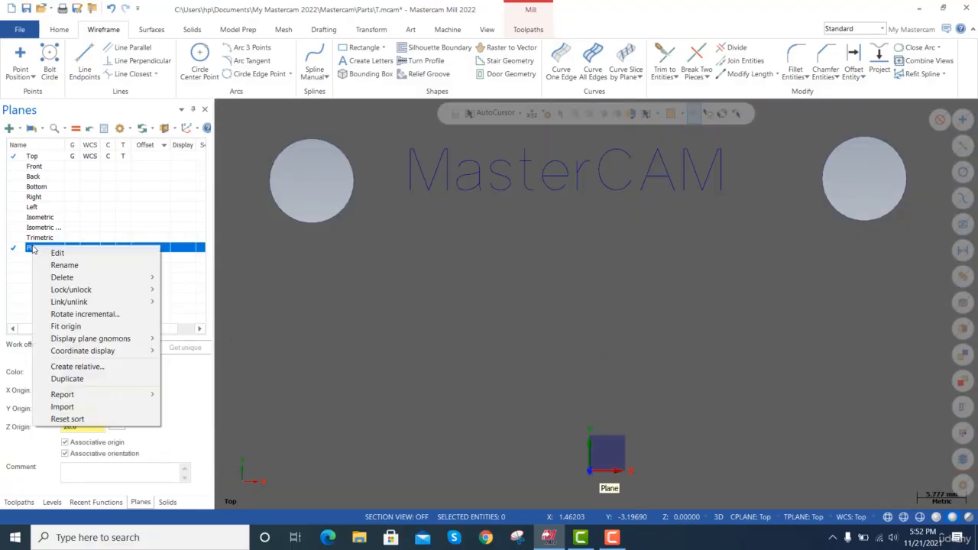
{"action": "mouse_move", "coordinate": [78, 279]}
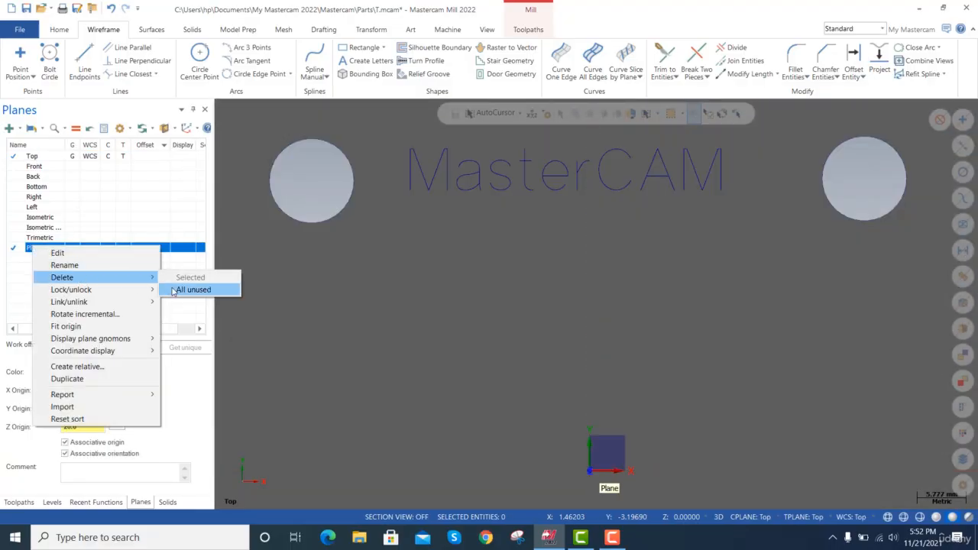
{"action": "left_click", "coordinate": [188, 291]}
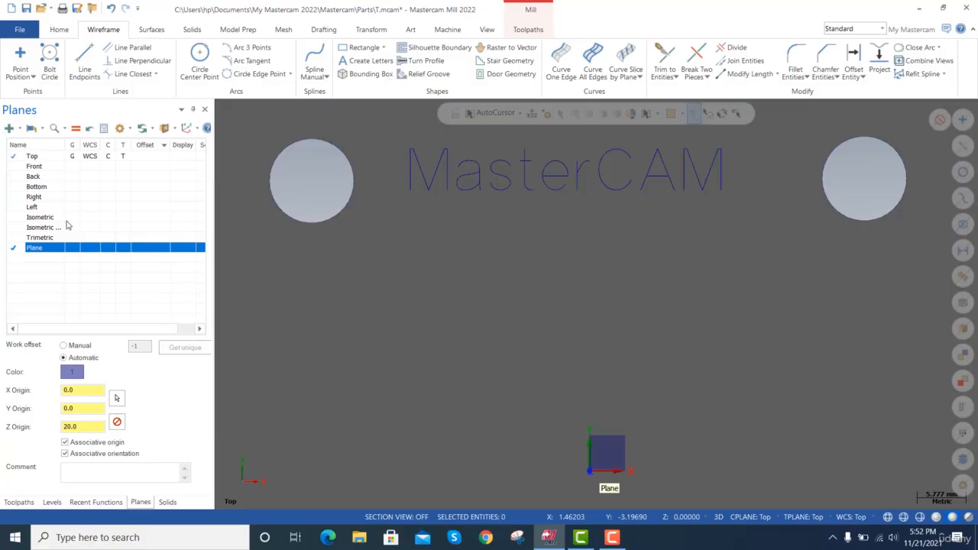
{"action": "left_click", "coordinate": [32, 157]}
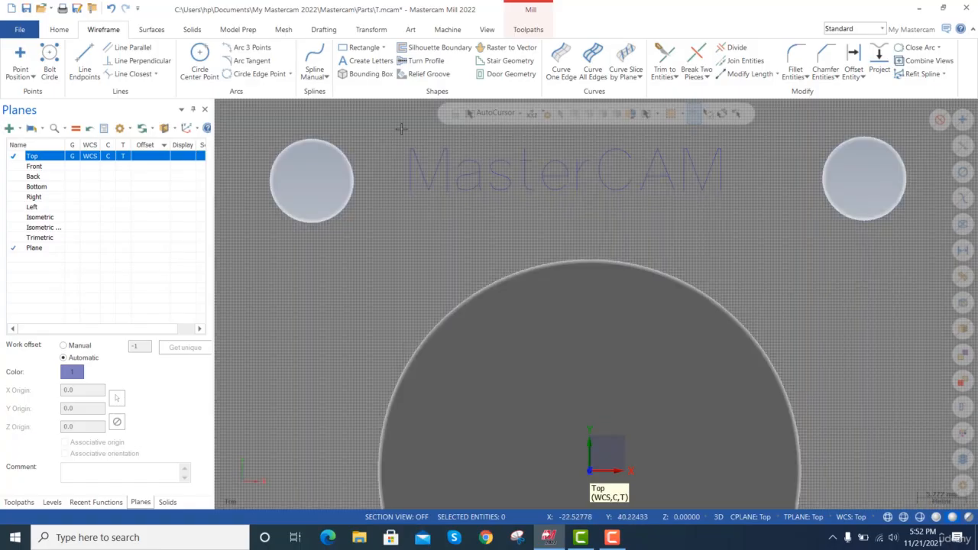
{"action": "left_click", "coordinate": [401, 129]}
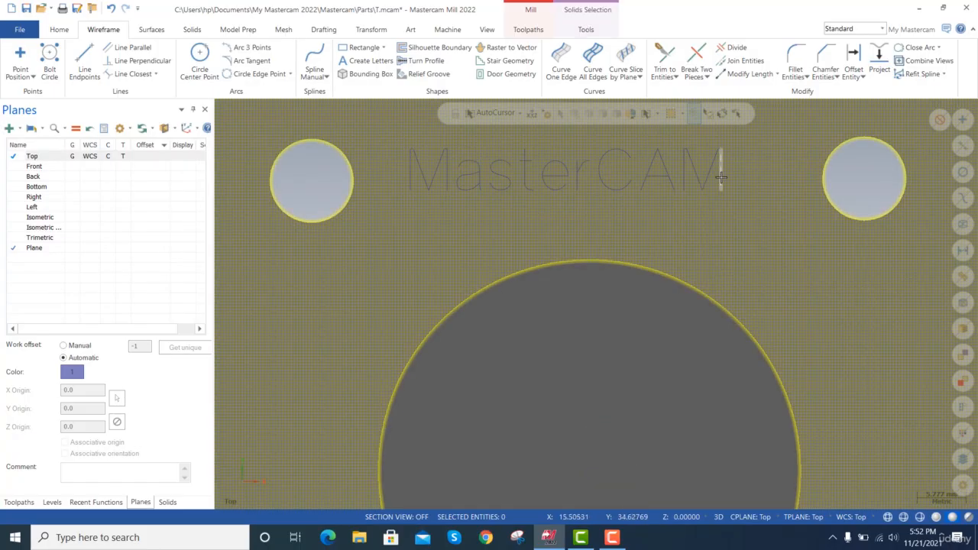
{"action": "scroll", "coordinate": [729, 182], "scroll_direction": "up", "scroll_amount": 4}
{"action": "key", "text": "Escape"}
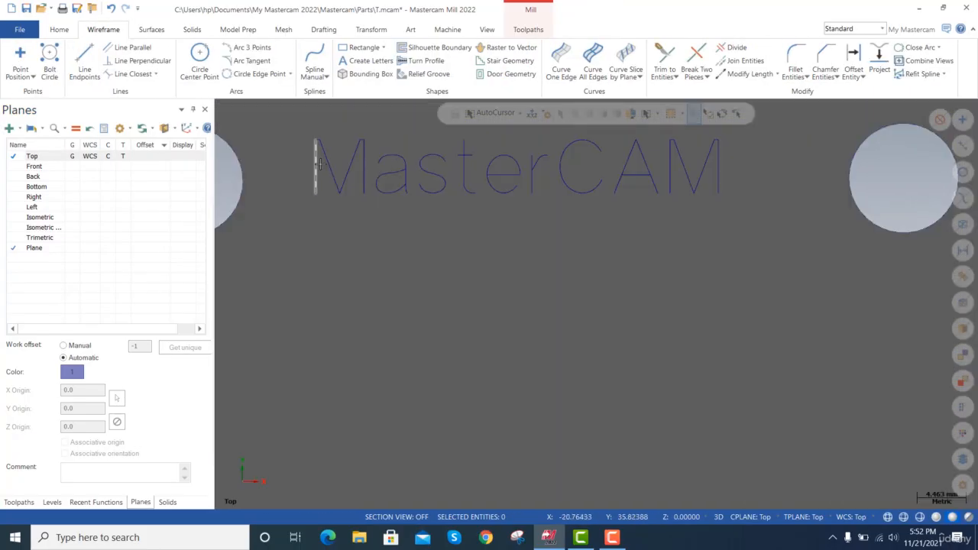
{"action": "left_click", "coordinate": [317, 162]}
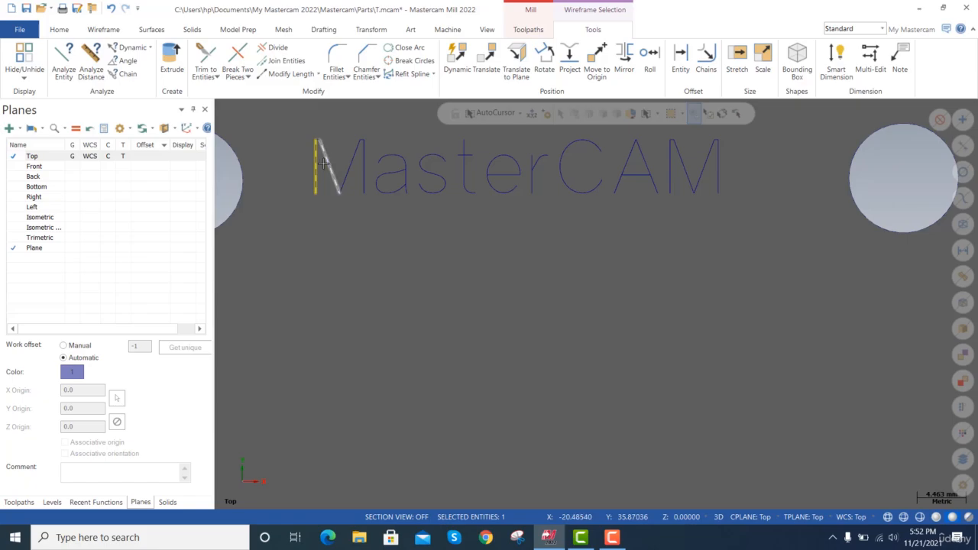
{"action": "key", "text": "ctrl+a"}
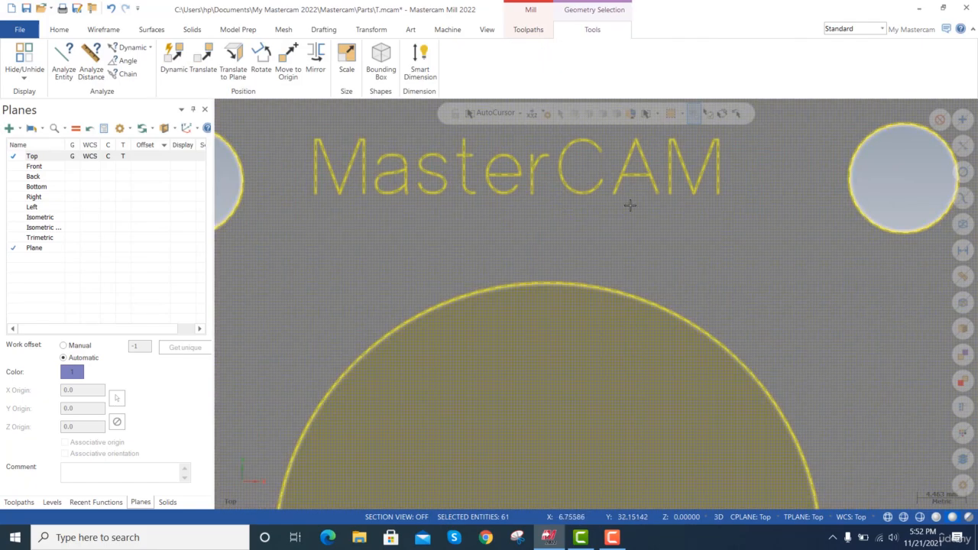
{"action": "key", "text": "Escape"}
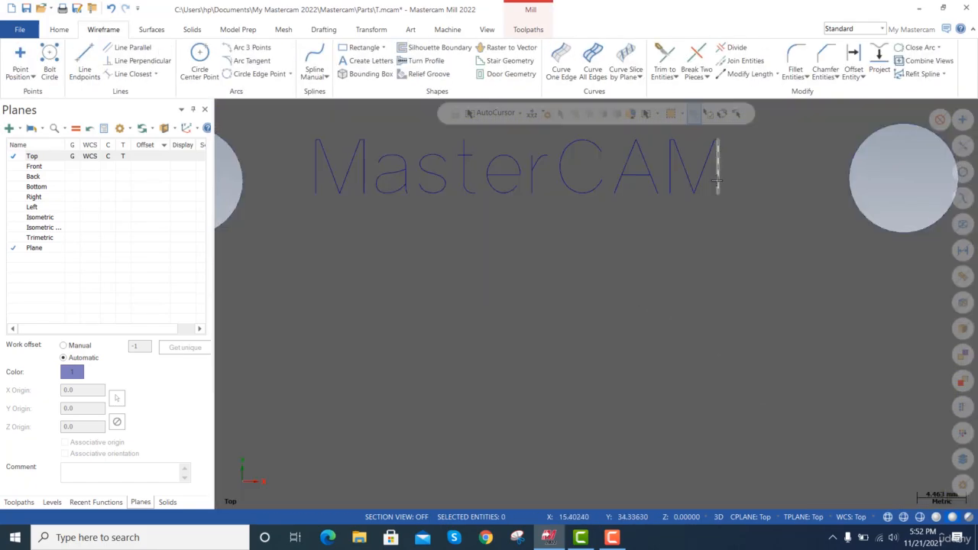
{"action": "left_click", "coordinate": [733, 194]}
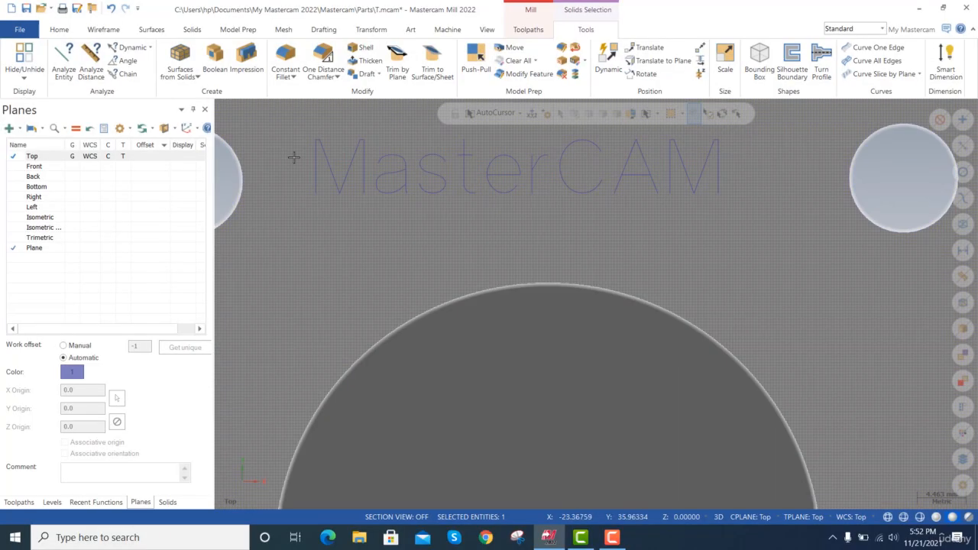
{"action": "key", "text": "Delete"}
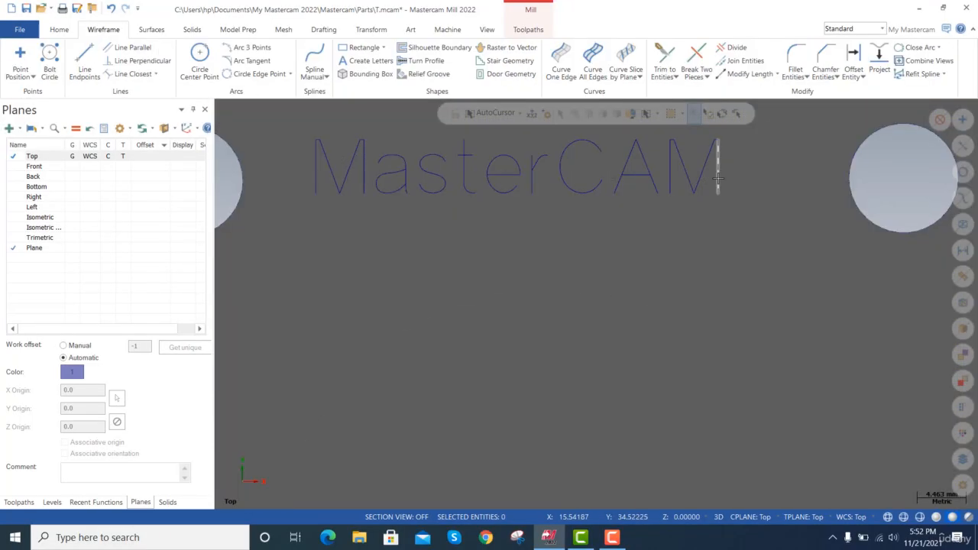
Delete all of the MasterCAM lettering geometry, including the entities associated with the engraving toolpath.
{"action": "left_click_drag", "start_coordinate": [916, 171], "coordinate": [271, 138]}
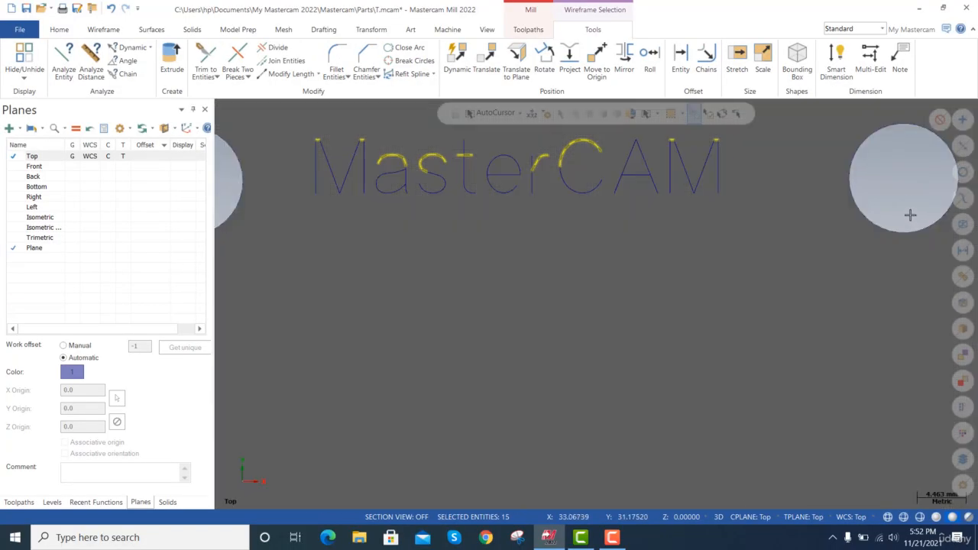
{"action": "left_click_drag", "start_coordinate": [741, 213], "coordinate": [231, 131]}
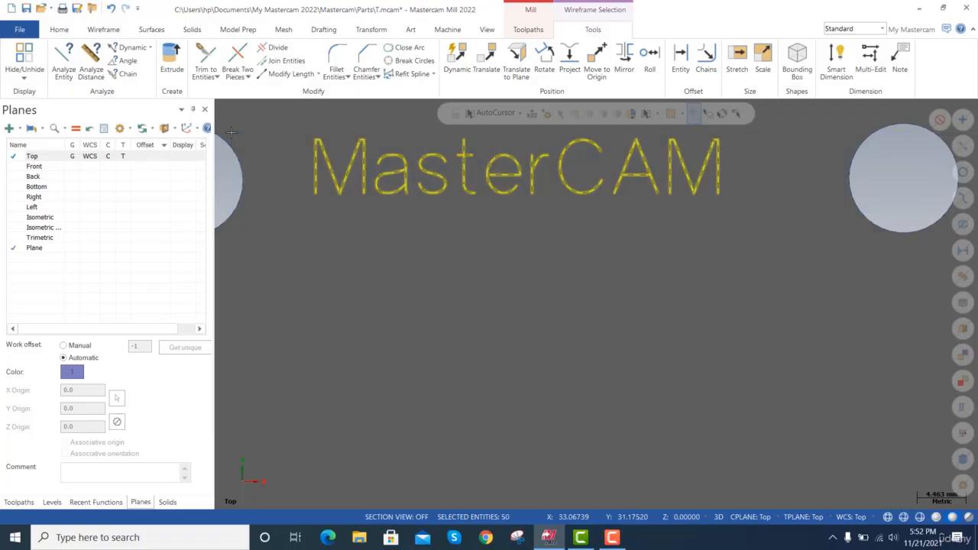
{"action": "key", "text": "Delete"}
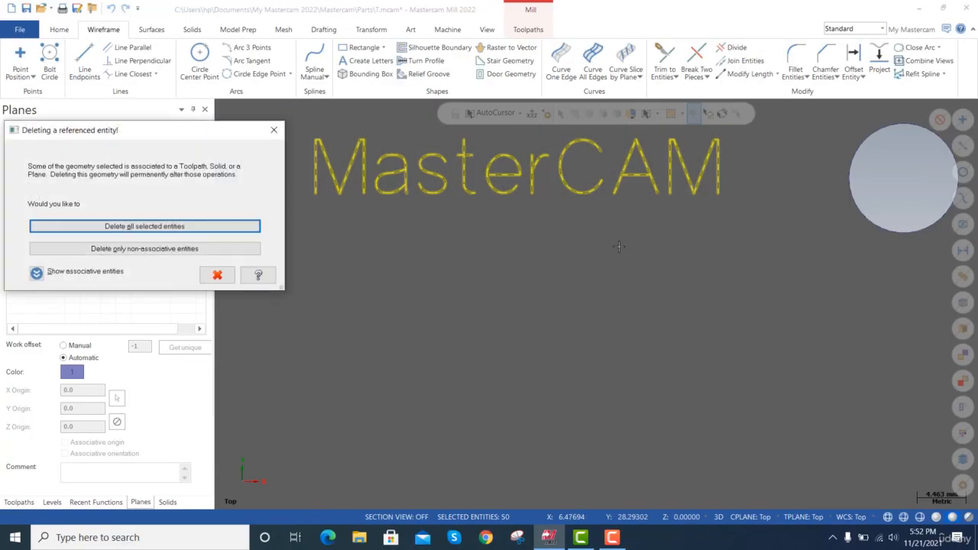
{"action": "left_click", "coordinate": [191, 227]}
{"action": "scroll", "coordinate": [469, 178], "scroll_direction": "down", "scroll_amount": 3}
{"action": "scroll", "coordinate": [482, 178], "scroll_direction": "down", "scroll_amount": 3}
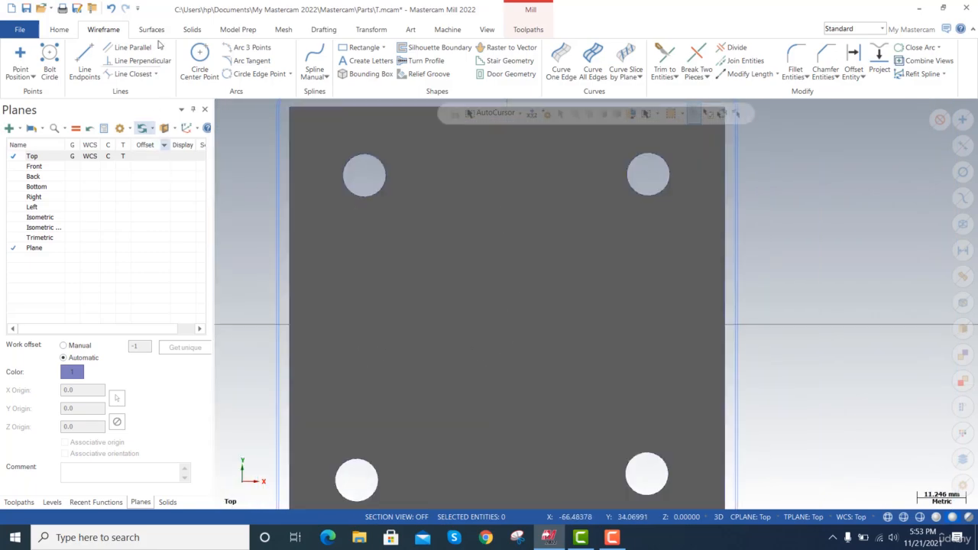
{"action": "left_click", "coordinate": [372, 62]}
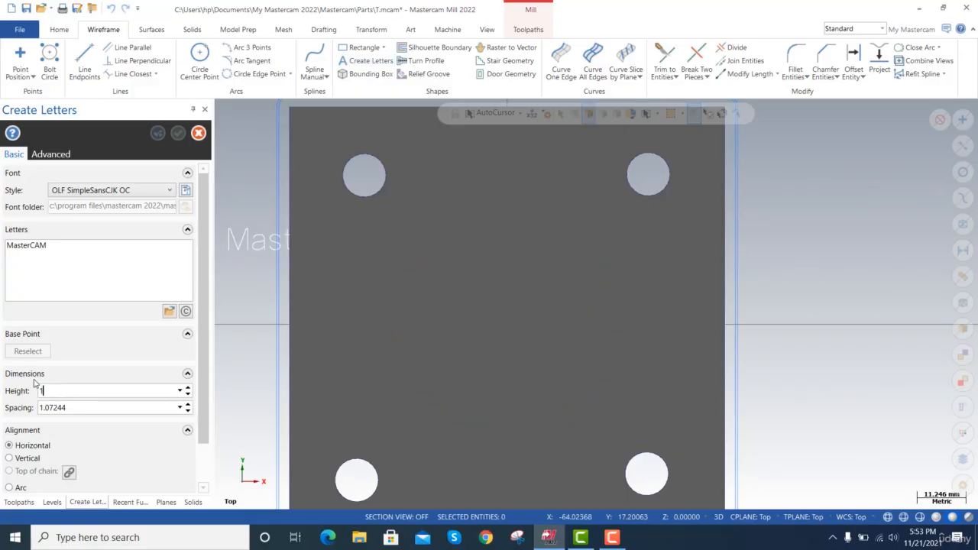
{"action": "type", "text": "0"}
{"action": "key", "text": "Tab"}
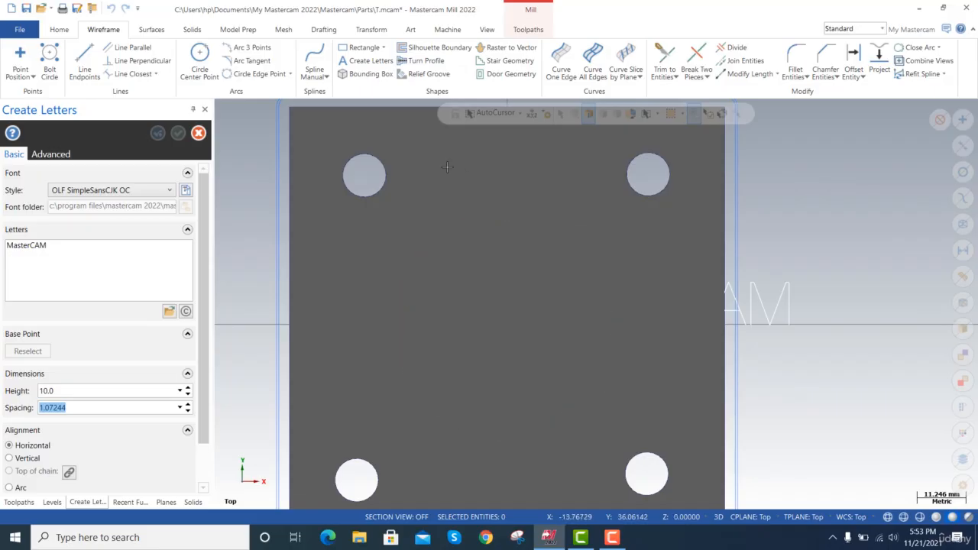
{"action": "left_click", "coordinate": [428, 187]}
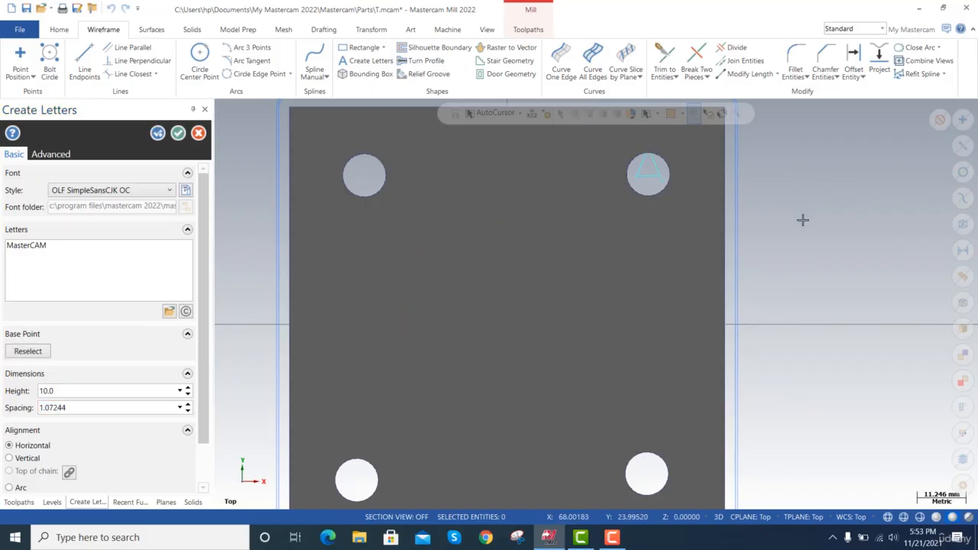
{"action": "key", "text": "alt+Up"}
{"action": "key", "text": "alt+Up"}
{"action": "key", "text": "alt+Up"}
{"action": "key", "text": "alt+Up"}
{"action": "key", "text": "alt+Up"}
{"action": "key", "text": "alt+Up"}
{"action": "key", "text": "alt+Up"}
{"action": "key", "text": "alt+Up"}
{"action": "key", "text": "alt+Up"}
{"action": "key", "text": "alt+Up"}
{"action": "key", "text": "alt+Up"}
{"action": "key", "text": "alt+Up"}
{"action": "key", "text": "alt+Up"}
{"action": "key", "text": "alt+Up"}
{"action": "key", "text": "alt+Up"}
{"action": "key", "text": "alt+Up"}
{"action": "key", "text": "alt+Up"}
{"action": "key", "text": "alt+Up"}
{"action": "key", "text": "alt+Up"}
{"action": "key", "text": "alt+Up"}
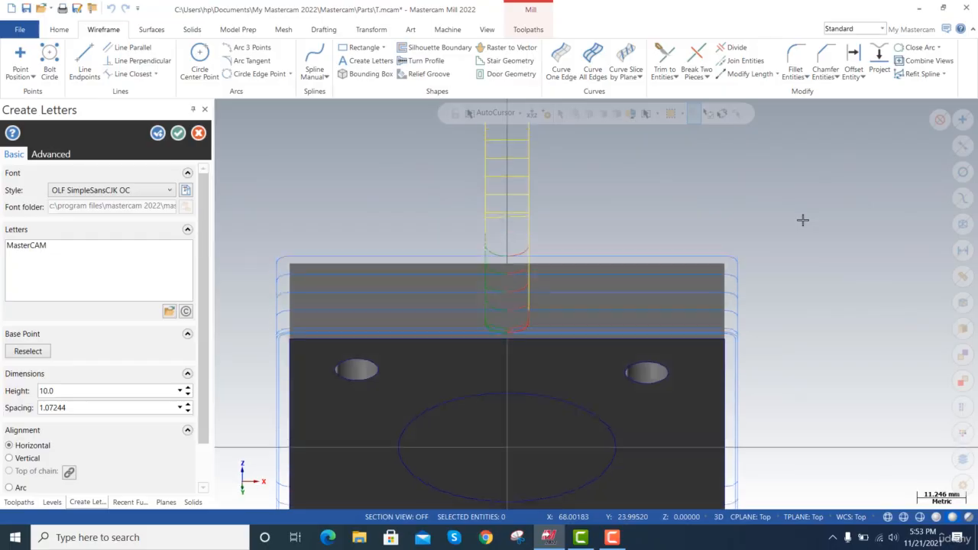
{"action": "key", "text": "alt+Up"}
{"action": "key", "text": "alt+Up"}
{"action": "key", "text": "alt+Up"}
{"action": "key", "text": "alt+Up"}
{"action": "key", "text": "alt+Up"}
{"action": "key", "text": "alt+Up"}
{"action": "key", "text": "alt+Up"}
{"action": "key", "text": "alt+Up"}
{"action": "key", "text": "alt+Up"}
{"action": "key", "text": "alt+Up"}
{"action": "key", "text": "alt+Up"}
{"action": "key", "text": "alt+Up"}
{"action": "key", "text": "alt+Up"}
{"action": "key", "text": "alt+Up"}
{"action": "key", "text": "alt+Up"}
{"action": "key", "text": "alt+Up"}
{"action": "key", "text": "alt+Up"}
{"action": "key", "text": "alt+Up"}
{"action": "key", "text": "alt+Up"}
{"action": "key", "text": "alt+Up"}
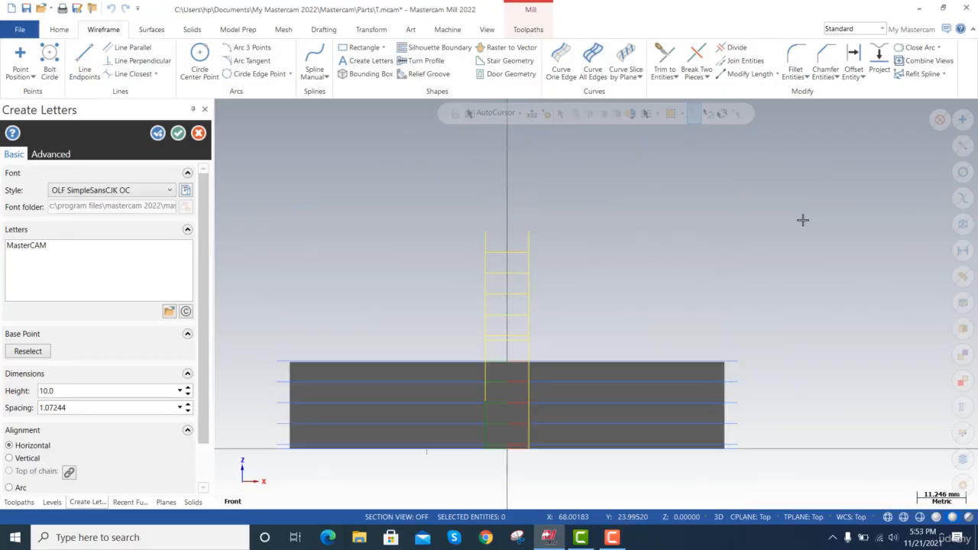
{"action": "key", "text": "alt+Up"}
{"action": "key", "text": "alt+Up"}
{"action": "key", "text": "alt+Up"}
{"action": "key", "text": "alt+Up"}
{"action": "key", "text": "alt+Up"}
{"action": "key", "text": "alt+Up"}
{"action": "key", "text": "alt+Up"}
{"action": "key", "text": "alt+Up"}
{"action": "key", "text": "alt+Up"}
{"action": "key", "text": "alt+Up"}
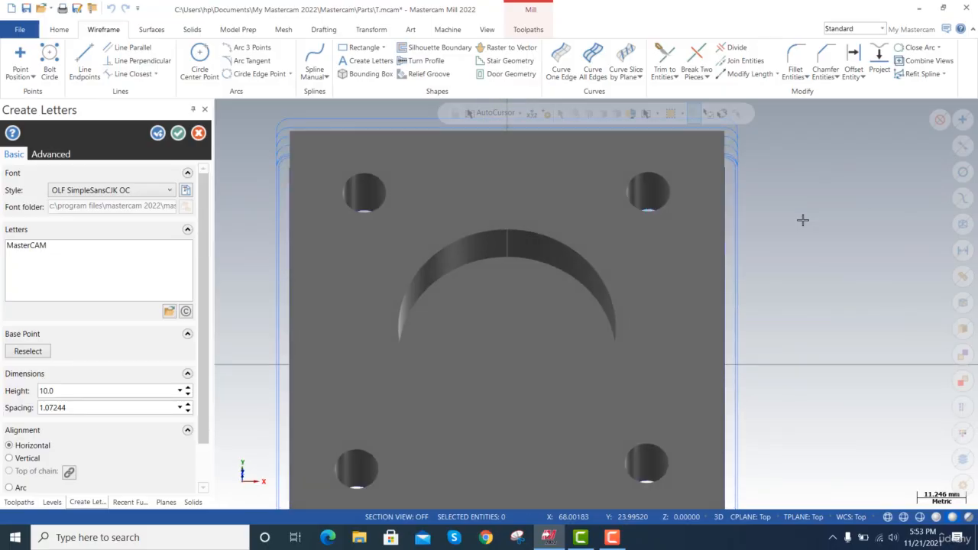
{"action": "key", "text": "Escape"}
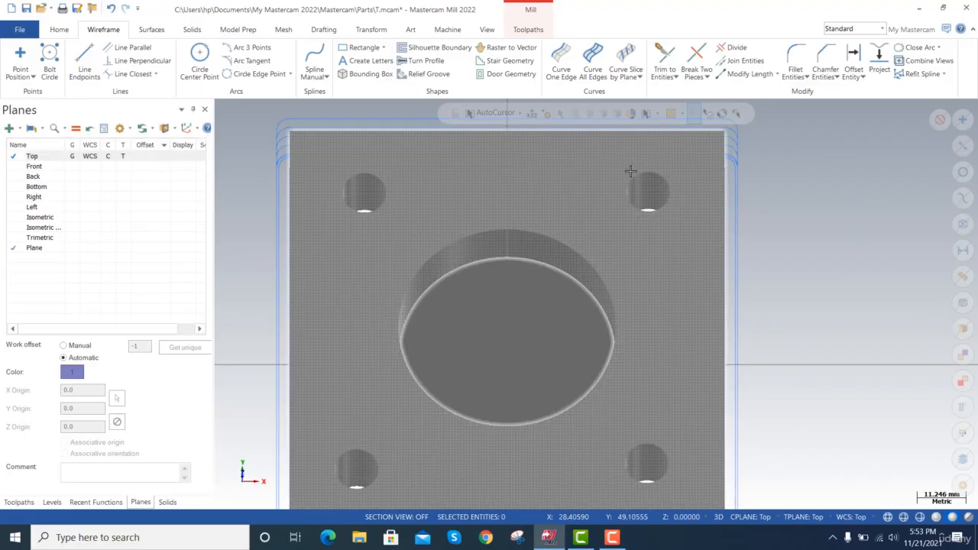
Try to create a new plane from the solid's flat face around the large circular pocket.
{"action": "key", "text": "alt+Left"}
{"action": "key", "text": "alt+Left"}
{"action": "key", "text": "alt+Left"}
{"action": "key", "text": "alt+Left"}
{"action": "key", "text": "alt+Left"}
{"action": "key", "text": "alt+Left"}
{"action": "key", "text": "alt+Left"}
{"action": "key", "text": "alt+Left"}
{"action": "key", "text": "alt+Left"}
{"action": "key", "text": "alt+Left"}
{"action": "key", "text": "alt+Left"}
{"action": "key", "text": "alt+Left"}
{"action": "key", "text": "alt+Left"}
{"action": "key", "text": "alt+Left"}
{"action": "key", "text": "alt+Left"}
{"action": "key", "text": "alt+Left"}
{"action": "key", "text": "alt+Left"}
{"action": "key", "text": "alt+Left"}
{"action": "key", "text": "alt+Left"}
{"action": "key", "text": "alt+Left"}
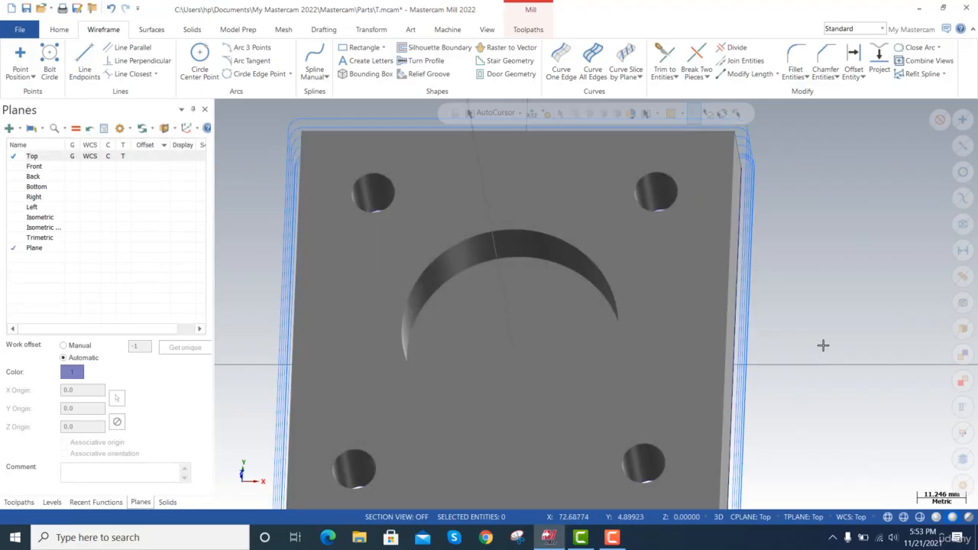
{"action": "key", "text": "alt+Left"}
{"action": "key", "text": "alt+Left"}
{"action": "key", "text": "alt+Left"}
{"action": "key", "text": "alt+Left"}
{"action": "key", "text": "alt+Left"}
{"action": "key", "text": "alt+Left"}
{"action": "key", "text": "alt+Left"}
{"action": "key", "text": "alt+Left"}
{"action": "key", "text": "alt+Left"}
{"action": "key", "text": "alt+Left"}
{"action": "key", "text": "alt+Left"}
{"action": "key", "text": "alt+Left"}
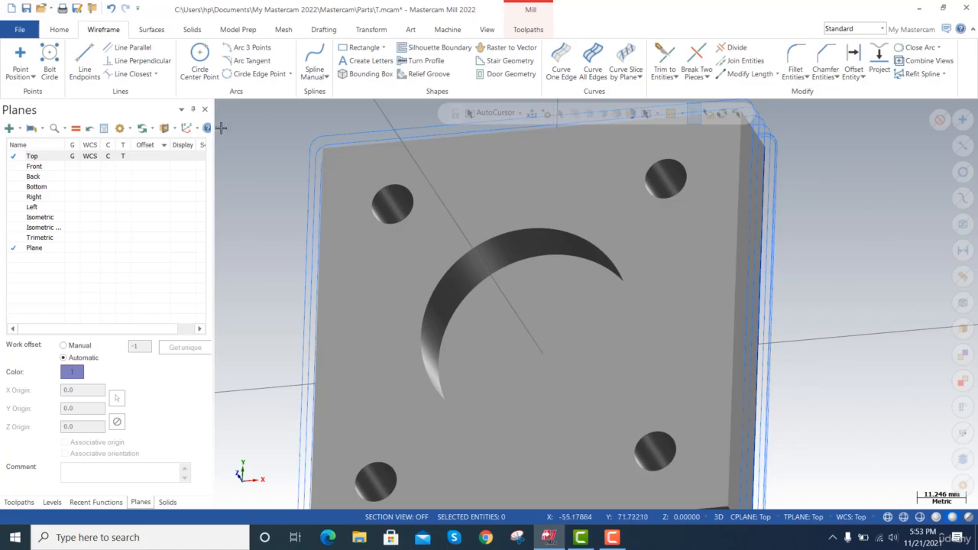
{"action": "left_click", "coordinate": [17, 129]}
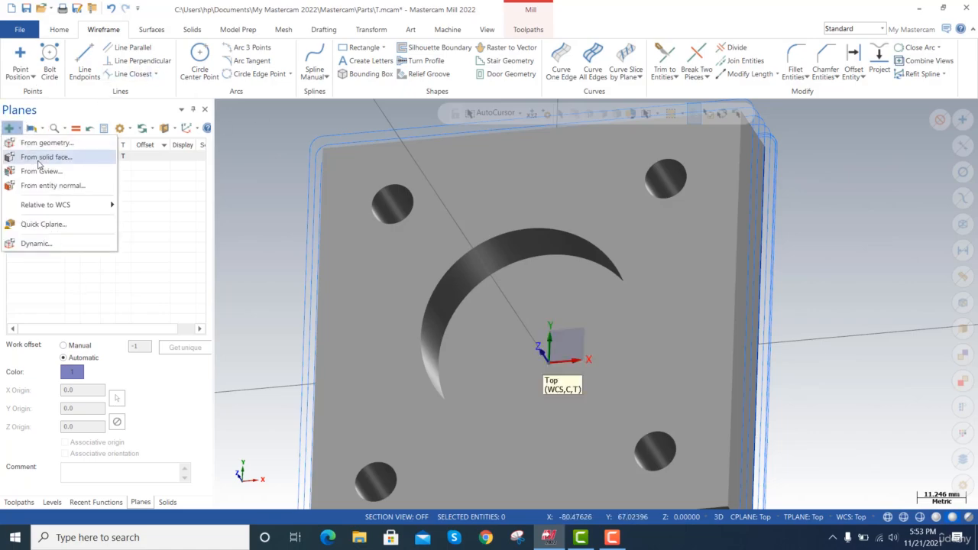
{"action": "left_click", "coordinate": [42, 158]}
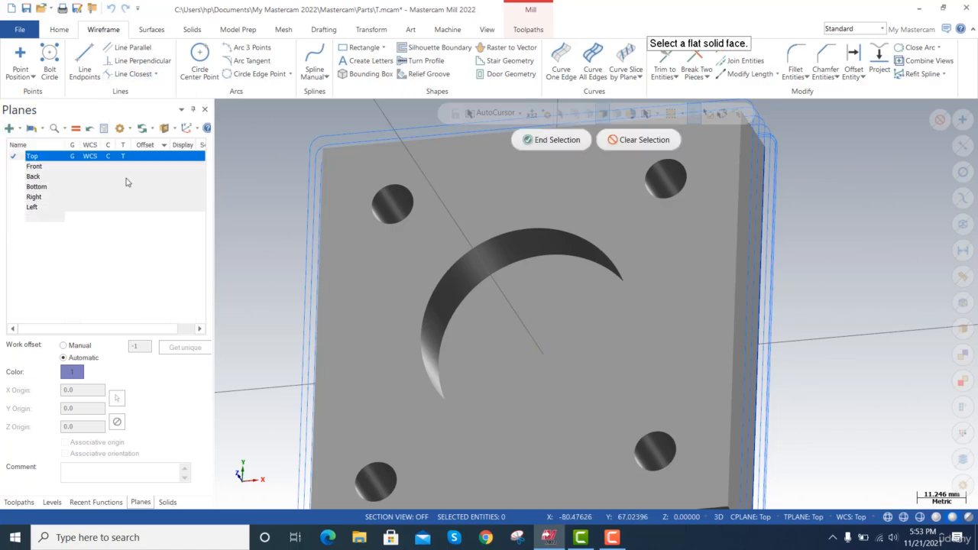
{"action": "left_click", "coordinate": [424, 212]}
Make the custom plane at Z 20 the graphics view, WCS, construction plane and tool plane.
{"action": "left_click", "coordinate": [72, 249]}
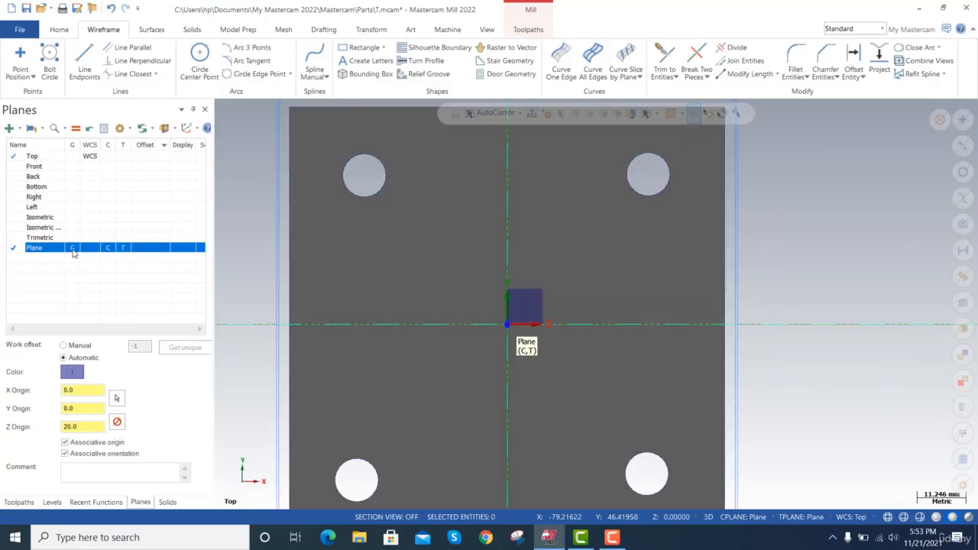
{"action": "left_click", "coordinate": [87, 248]}
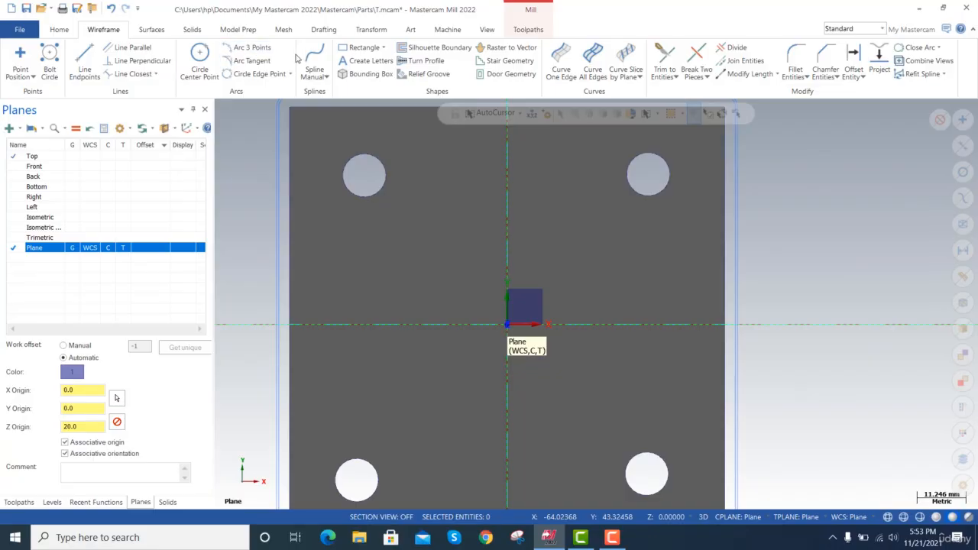
Place MasterCAM lettering just below the two upper holes and inspect its position relative to the circular pocket.
{"action": "left_click", "coordinate": [365, 61]}
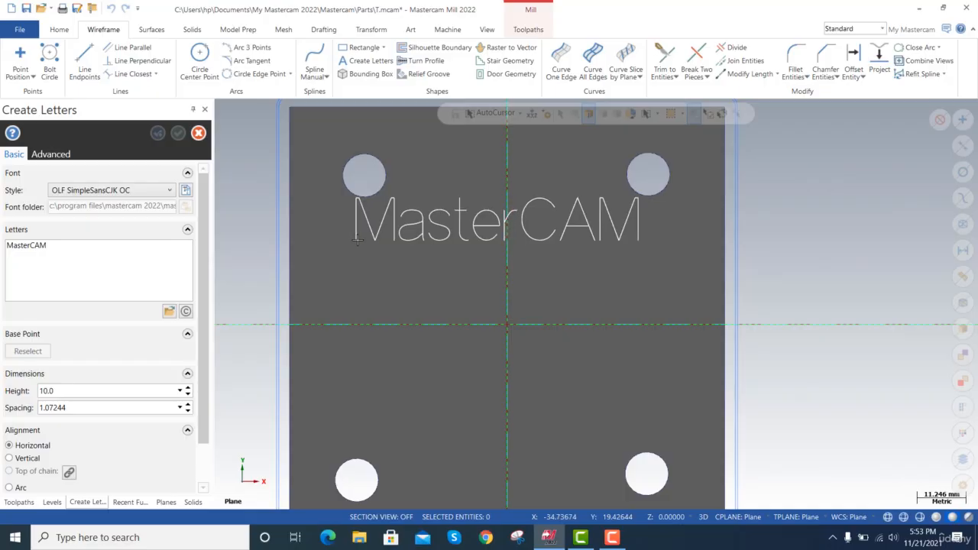
{"action": "left_click", "coordinate": [382, 158]}
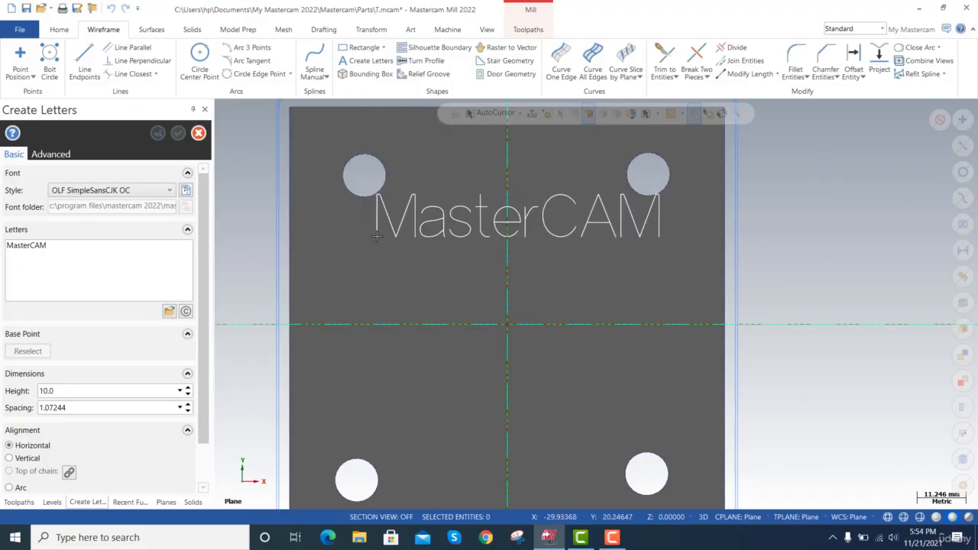
{"action": "left_click", "coordinate": [376, 237]}
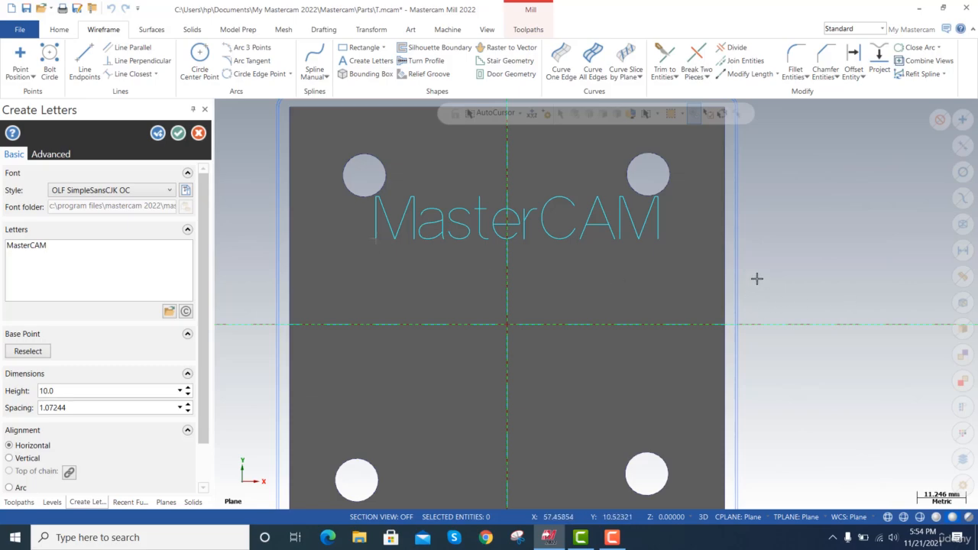
{"action": "key", "text": "alt+Up"}
{"action": "key", "text": "alt+Up"}
{"action": "key", "text": "alt+Up"}
{"action": "key", "text": "alt+Up"}
{"action": "key", "text": "alt+Up"}
{"action": "key", "text": "alt+Up"}
{"action": "key", "text": "alt+Up"}
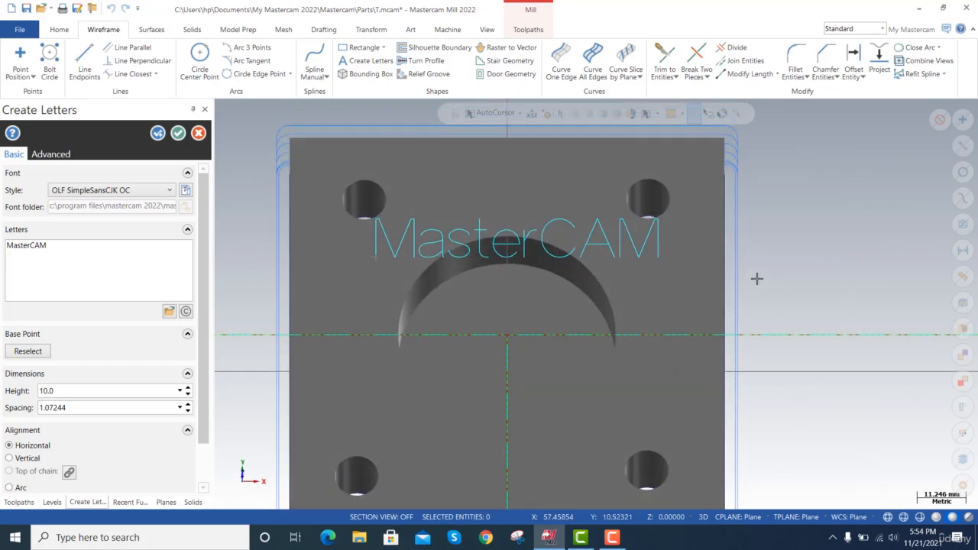
{"action": "key", "text": "alt+Up"}
{"action": "key", "text": "alt+Up"}
{"action": "key", "text": "alt+Up"}
{"action": "key", "text": "alt+Up"}
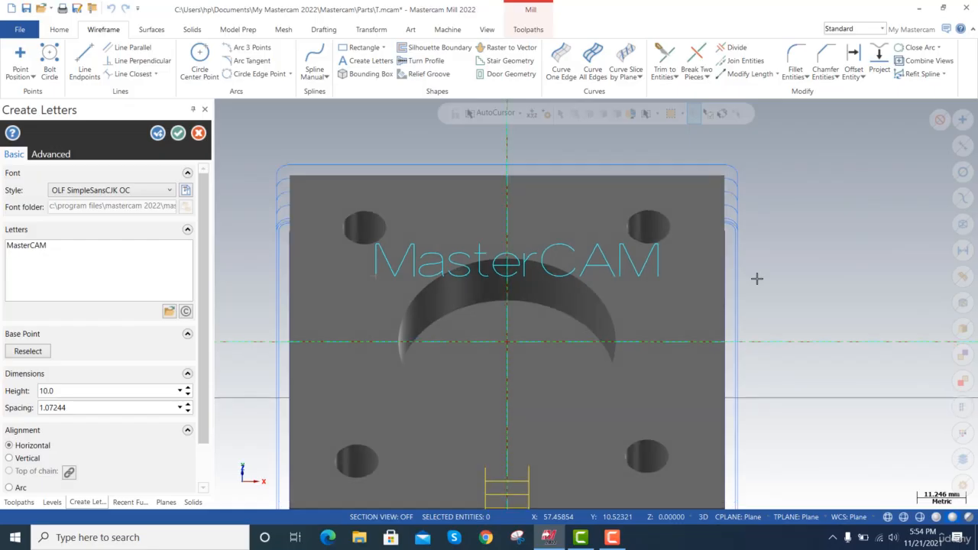
Set the letter height to 8 mm and reposition the MasterCAM lettering between the upper holes, close to the plate's upper edge.
{"action": "left_click", "coordinate": [27, 351]}
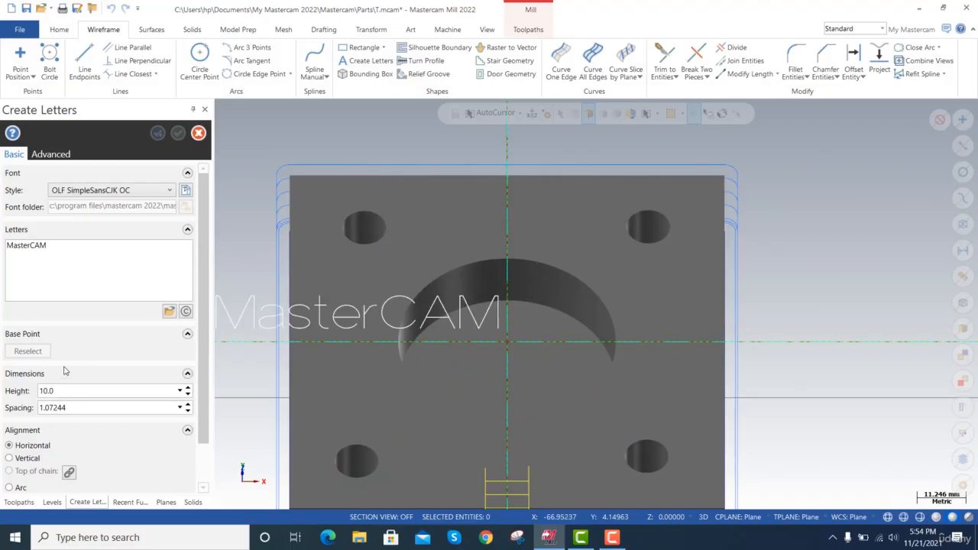
{"action": "type", "text": "7"}
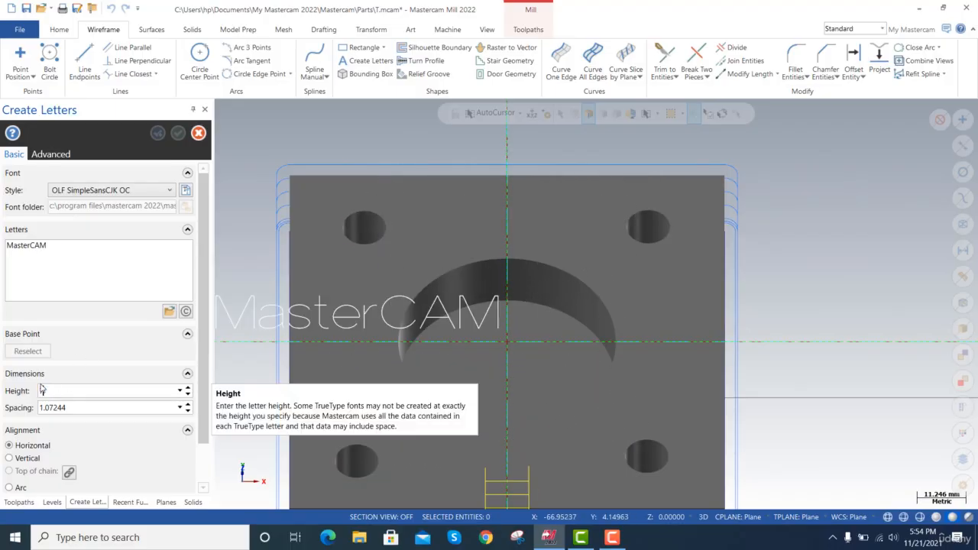
{"action": "key", "text": "Tab"}
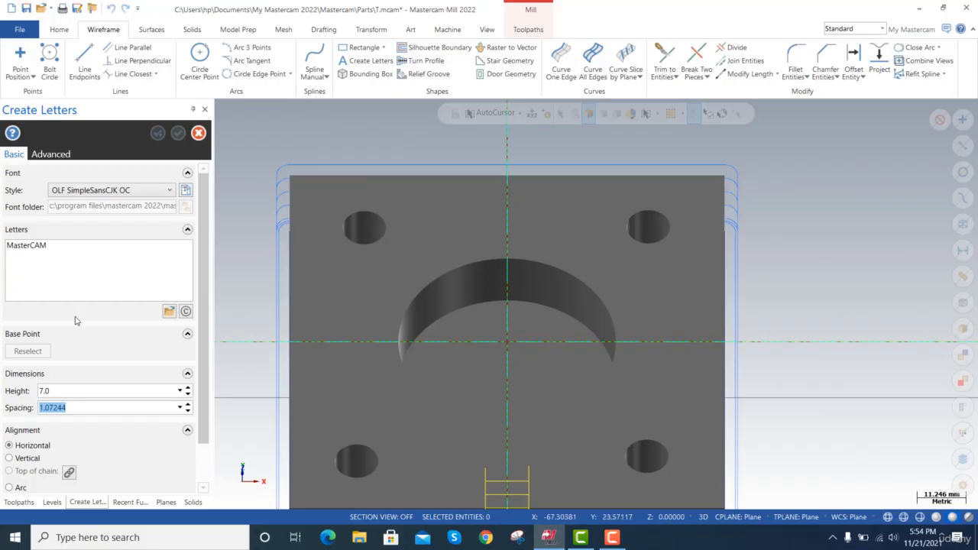
{"action": "left_click", "coordinate": [34, 355]}
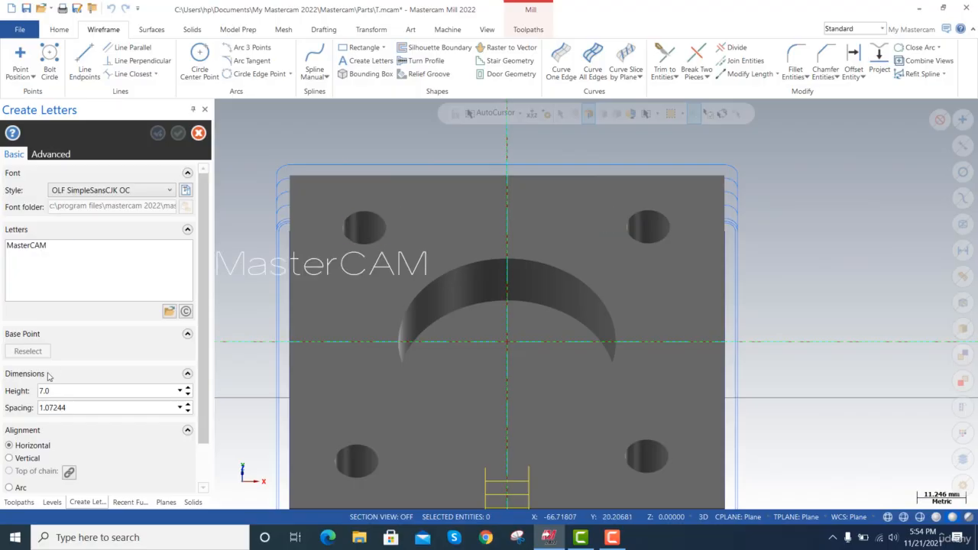
{"action": "type", "text": "8"}
{"action": "key", "text": "Tab"}
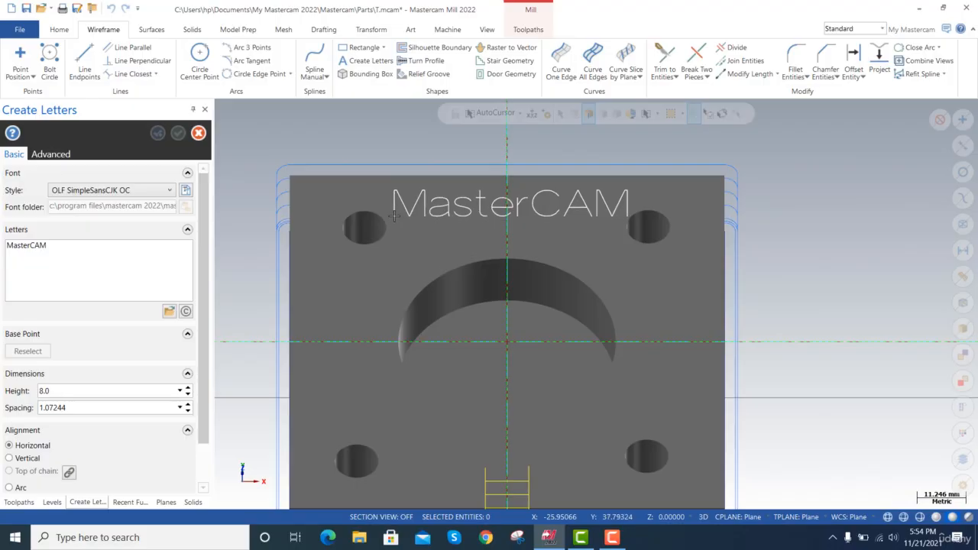
{"action": "left_click", "coordinate": [390, 212]}
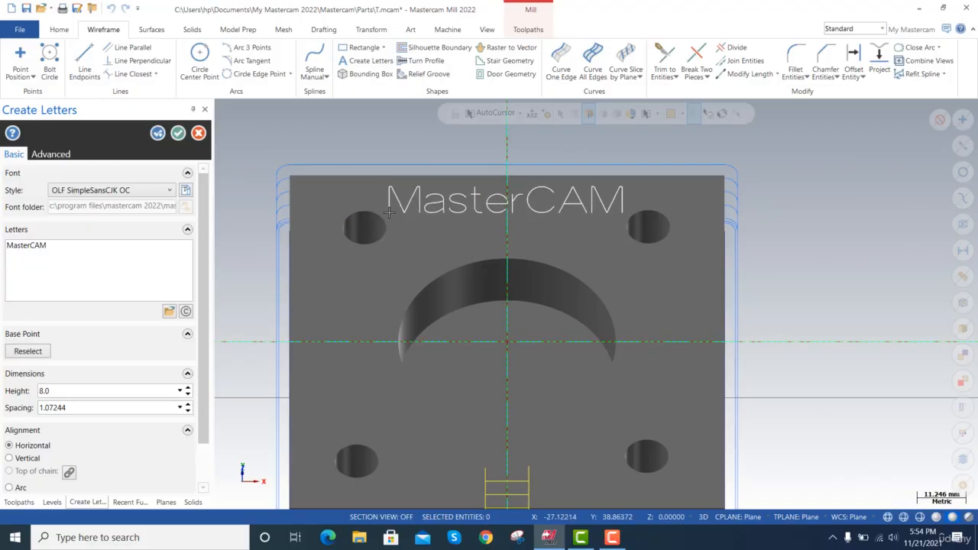
{"action": "left_click", "coordinate": [179, 132]}
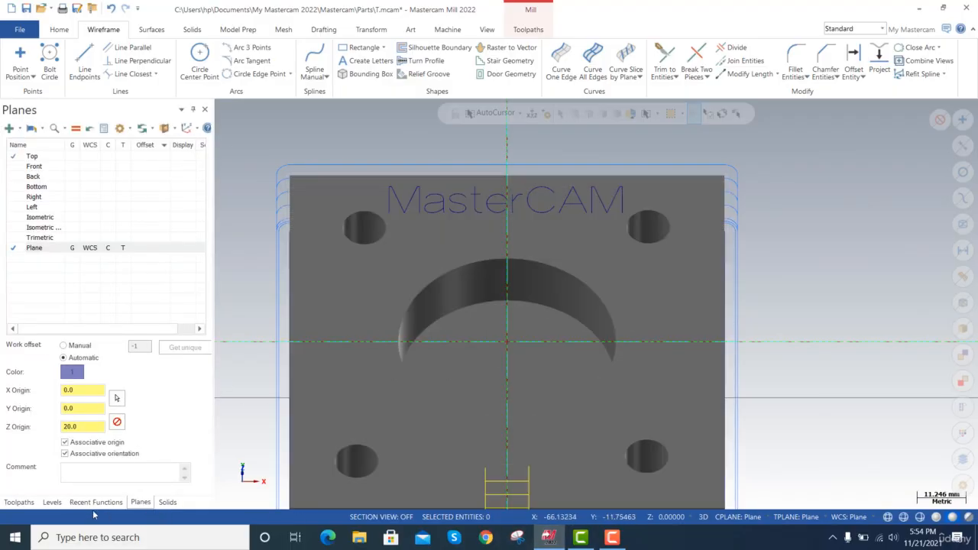
Bring up the toolpath operations and try to regenerate the MasterCAM lettering's 2D contour, operation 6.
{"action": "left_click", "coordinate": [19, 502]}
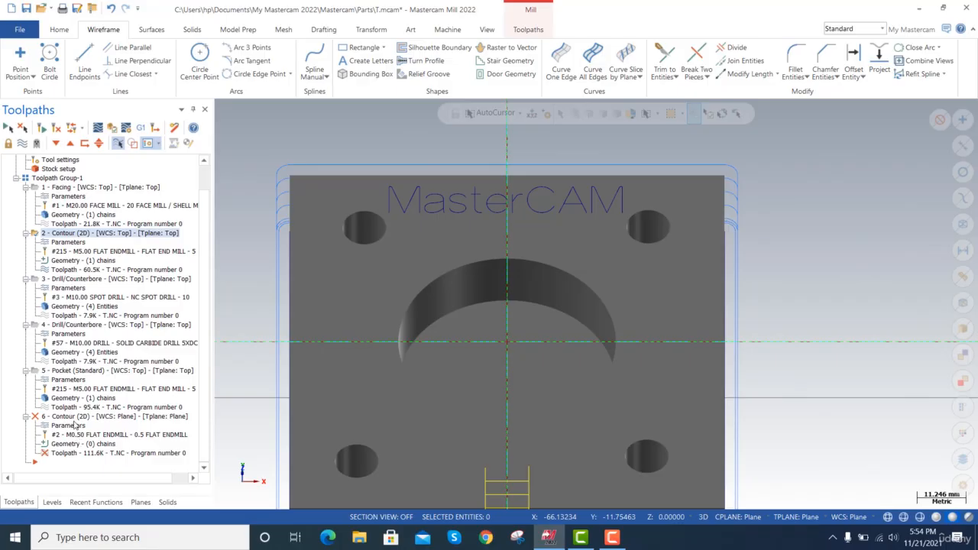
{"action": "left_click", "coordinate": [84, 455]}
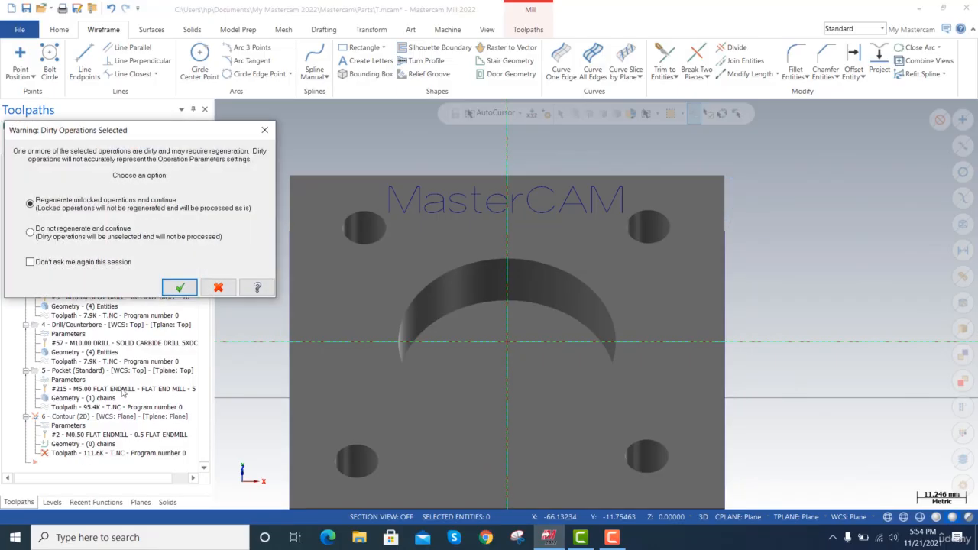
{"action": "key", "text": "Return"}
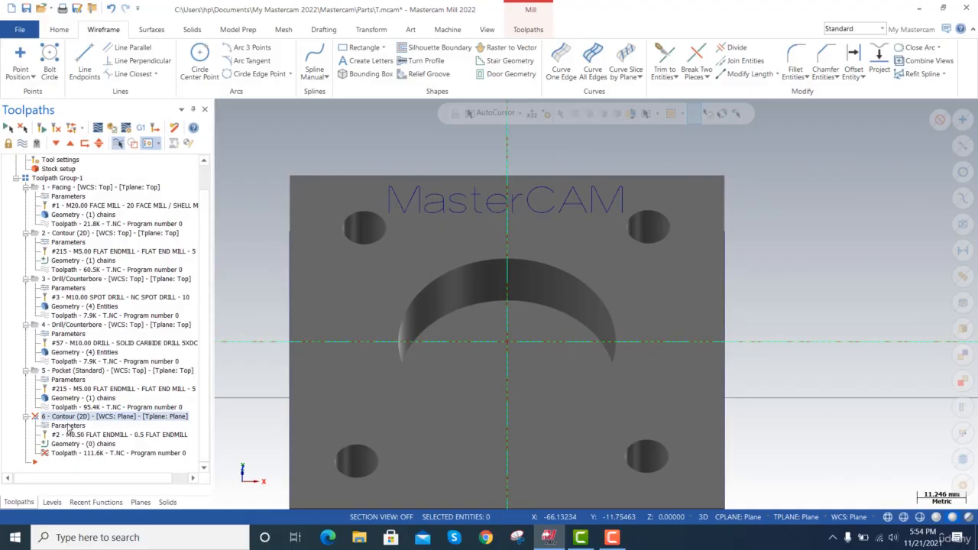
Rechain operation 6 by windowing the whole MasterCAM lettering with the start point at the first M, and regenerate the dirty toolpath.
{"action": "left_click", "coordinate": [76, 446]}
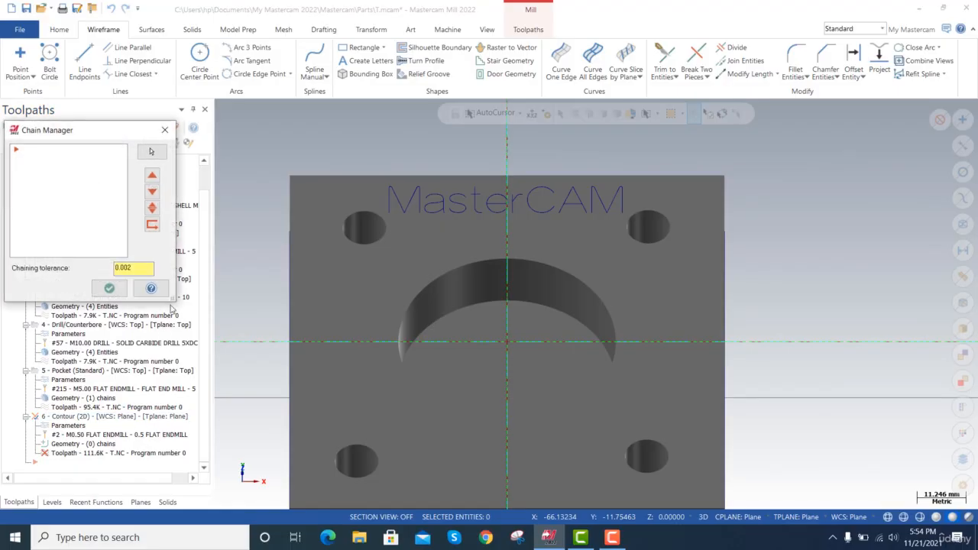
{"action": "right_click", "coordinate": [80, 192]}
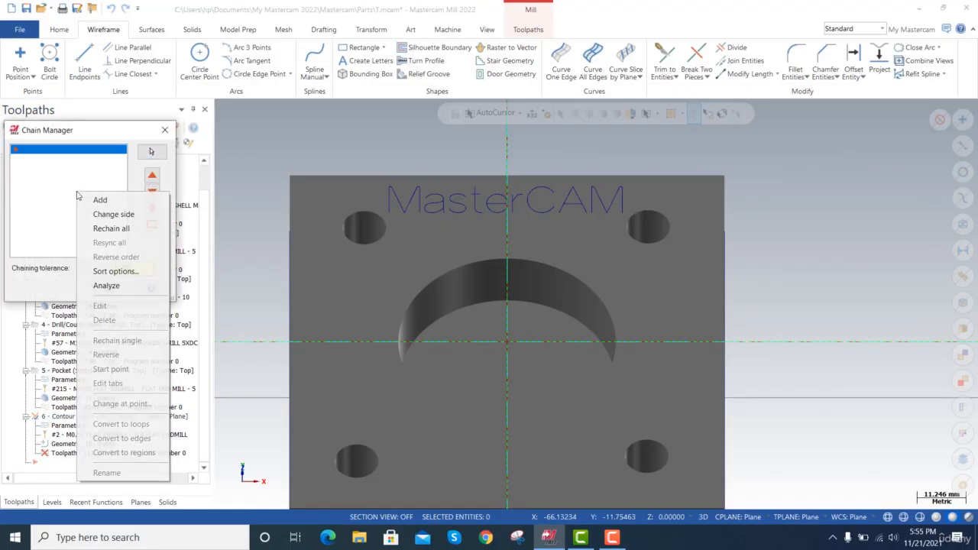
{"action": "left_click", "coordinate": [113, 229]}
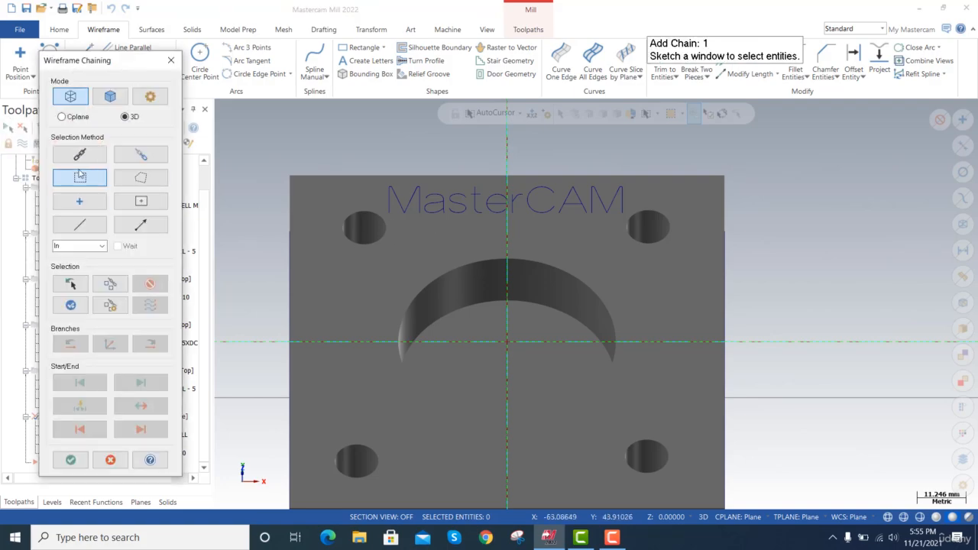
{"action": "left_click", "coordinate": [377, 179]}
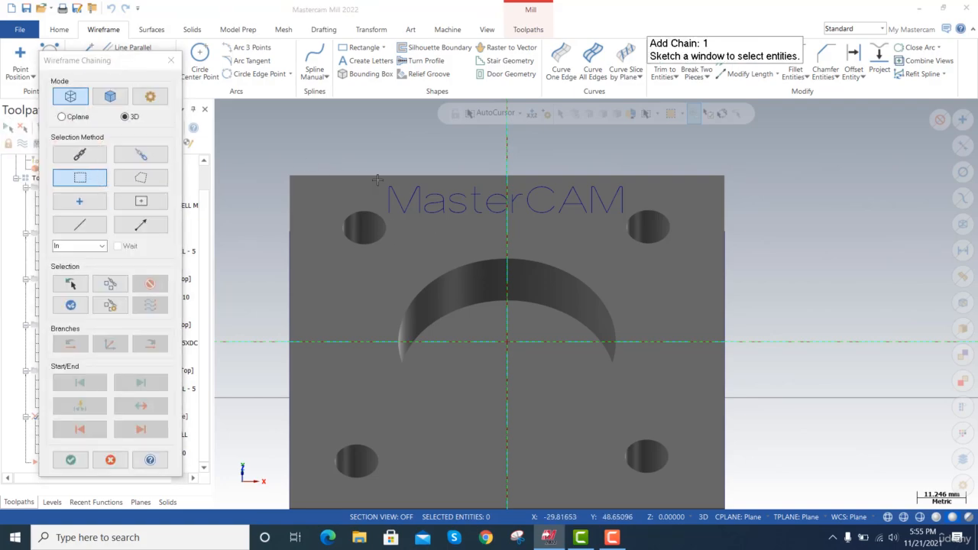
{"action": "left_click", "coordinate": [630, 218]}
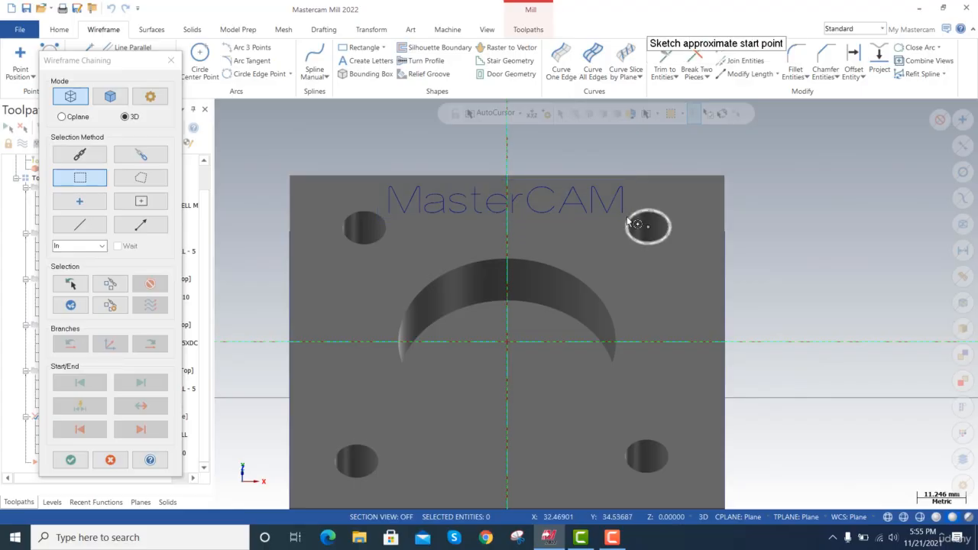
{"action": "left_click", "coordinate": [386, 189]}
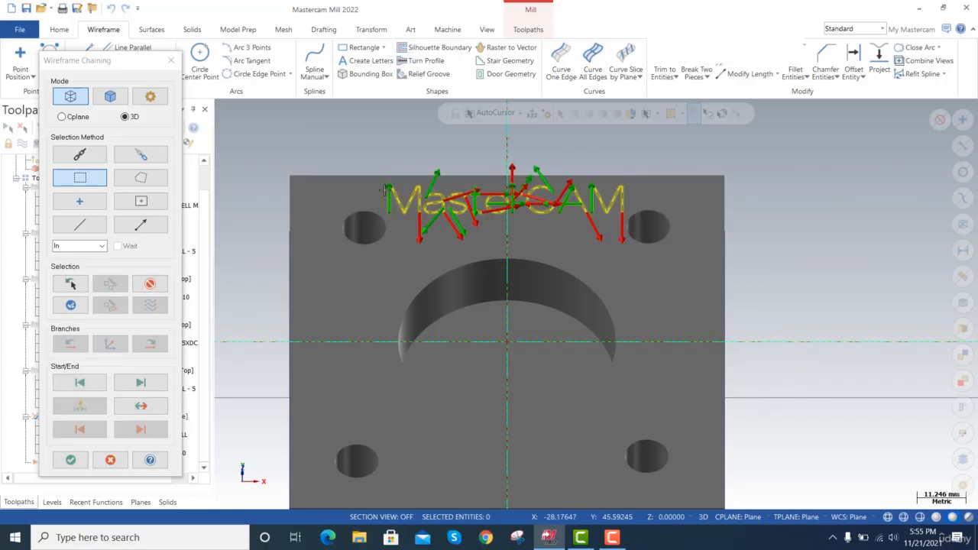
{"action": "left_click", "coordinate": [86, 460]}
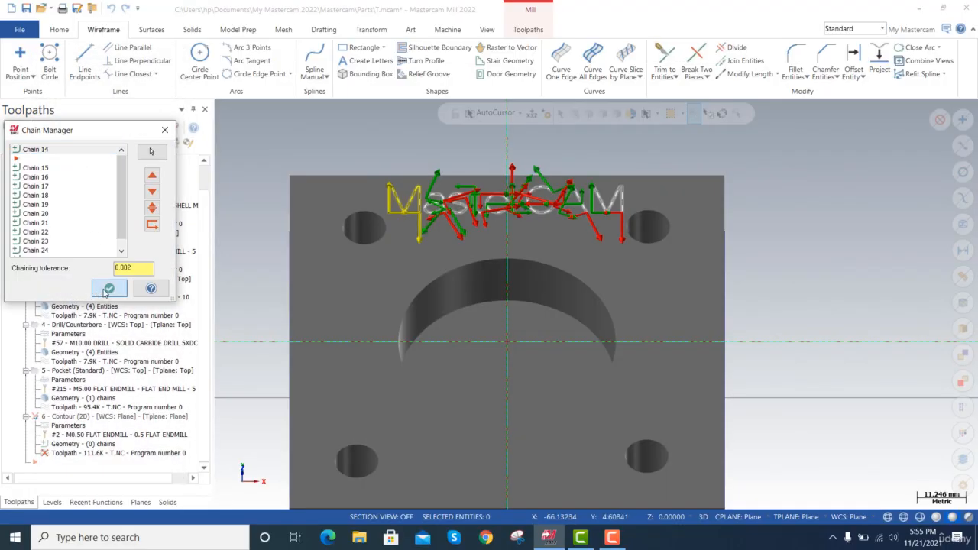
{"action": "left_click", "coordinate": [108, 288]}
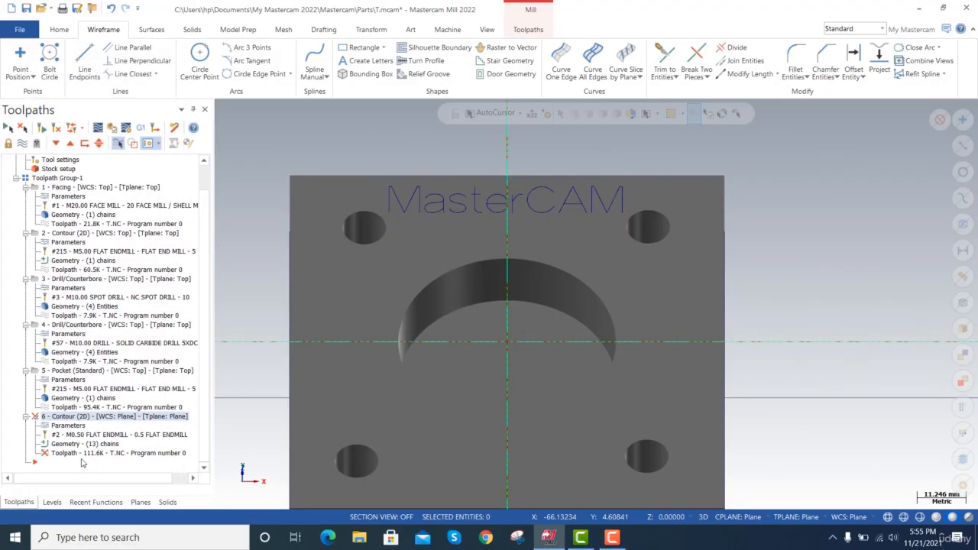
{"action": "left_click", "coordinate": [21, 131]}
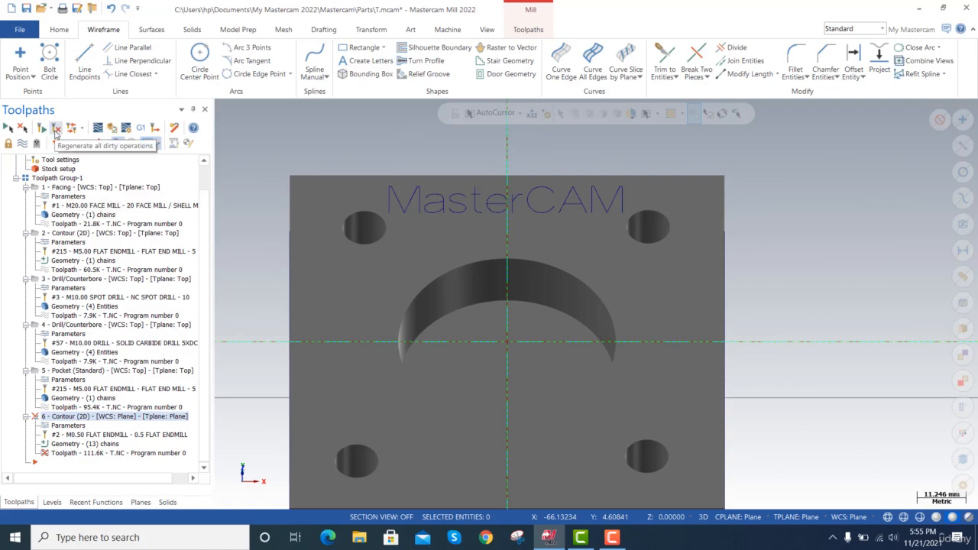
{"action": "left_click", "coordinate": [55, 130]}
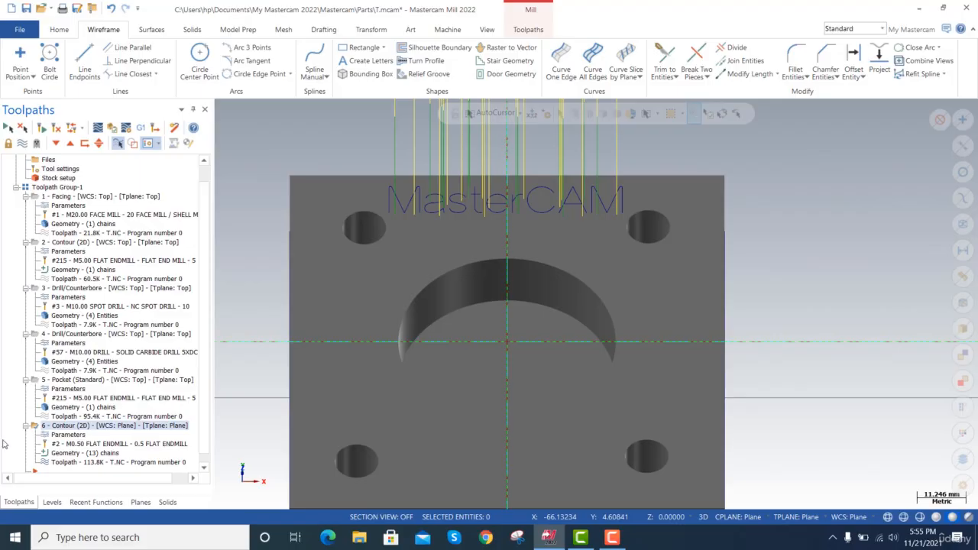
Backplot the lettering's 2D contour toolpath and close the backplot.
{"action": "left_click", "coordinate": [71, 128]}
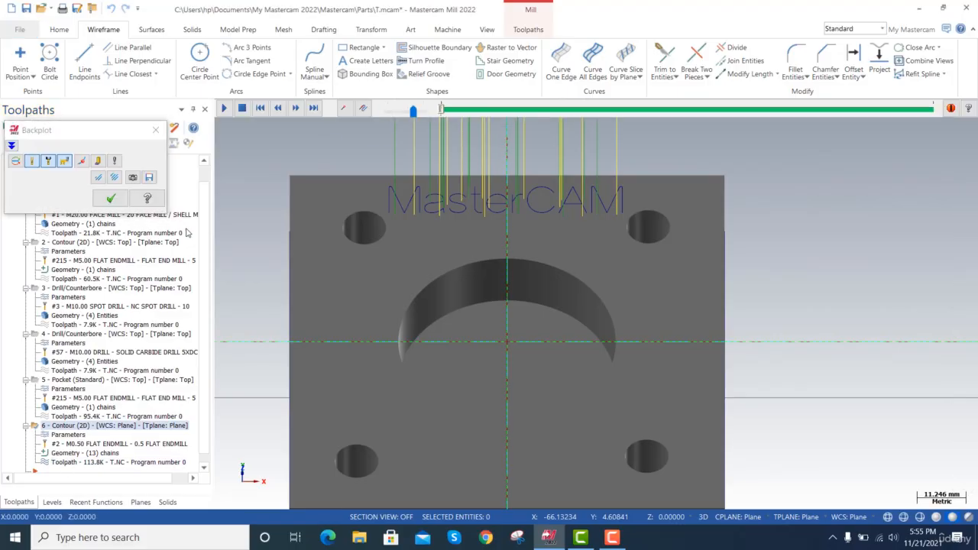
{"action": "left_click", "coordinate": [225, 110]}
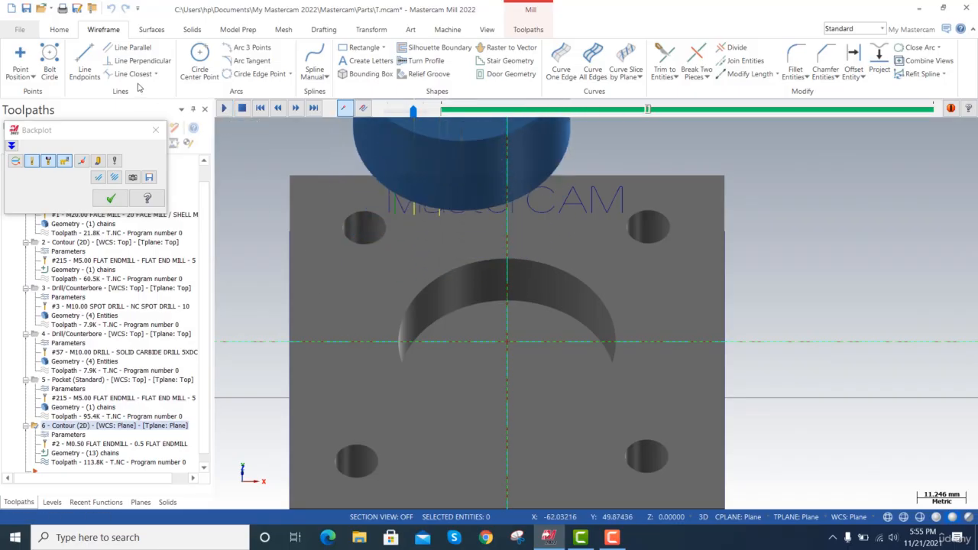
{"action": "left_click", "coordinate": [156, 131]}
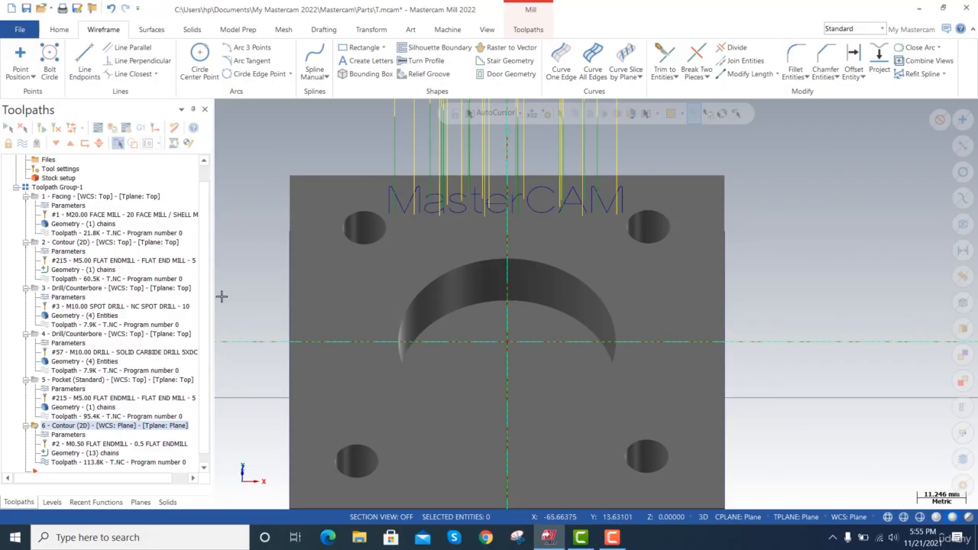
Examine the chains of operation 6 and their start points and directions along the MasterCAM lettering.
{"action": "left_click", "coordinate": [71, 453]}
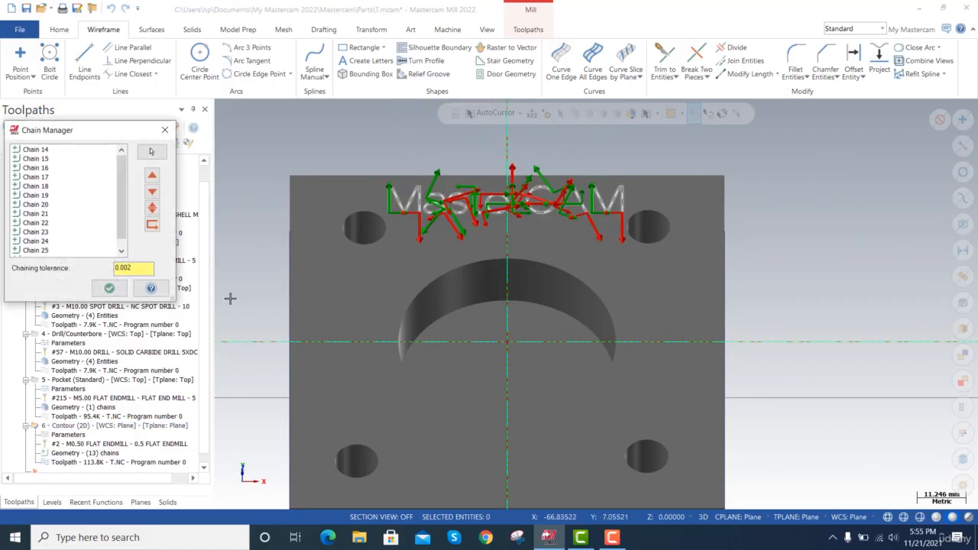
{"action": "scroll", "coordinate": [570, 231], "scroll_direction": "up", "scroll_amount": 5}
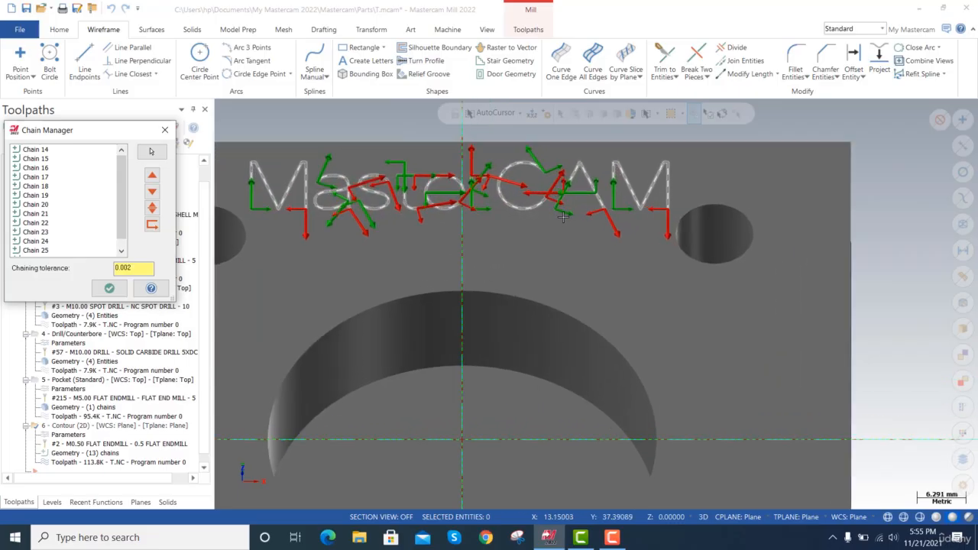
{"action": "scroll", "coordinate": [557, 220], "scroll_direction": "down", "scroll_amount": 3}
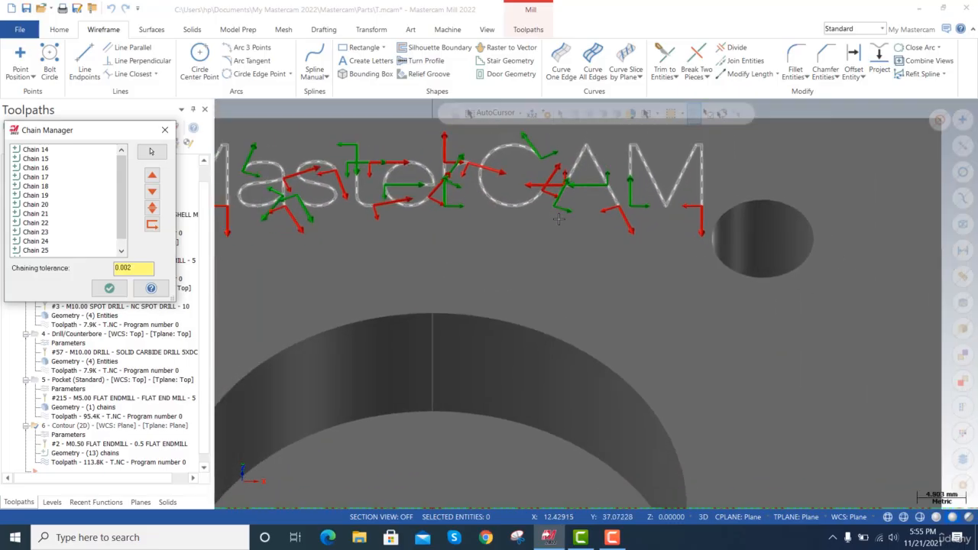
{"action": "scroll", "coordinate": [557, 219], "scroll_direction": "up", "scroll_amount": 1}
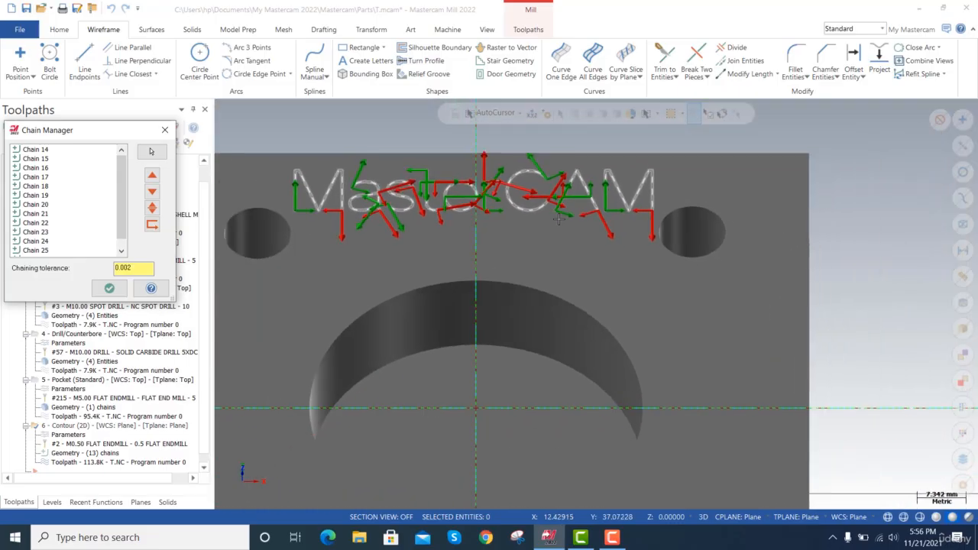
{"action": "scroll", "coordinate": [558, 219], "scroll_direction": "up", "scroll_amount": 1}
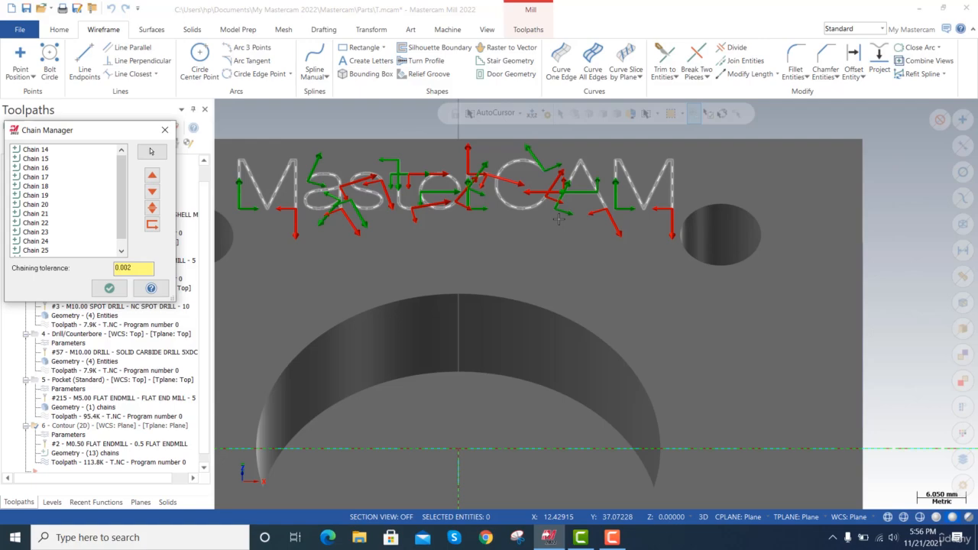
{"action": "scroll", "coordinate": [558, 219], "scroll_direction": "up", "scroll_amount": 1}
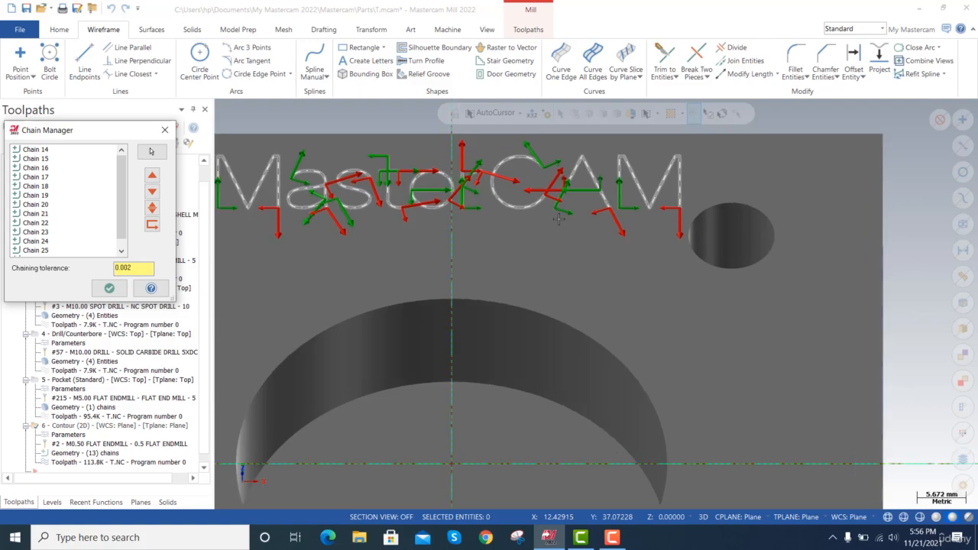
{"action": "scroll", "coordinate": [558, 219], "scroll_direction": "up", "scroll_amount": 1}
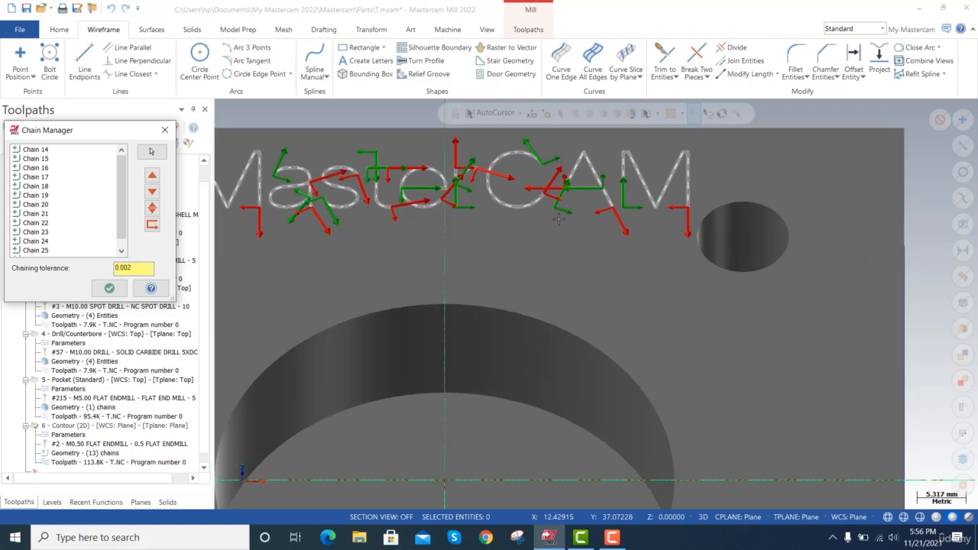
{"action": "scroll", "coordinate": [558, 219], "scroll_direction": "up", "scroll_amount": 1}
{"action": "key", "text": "Return"}
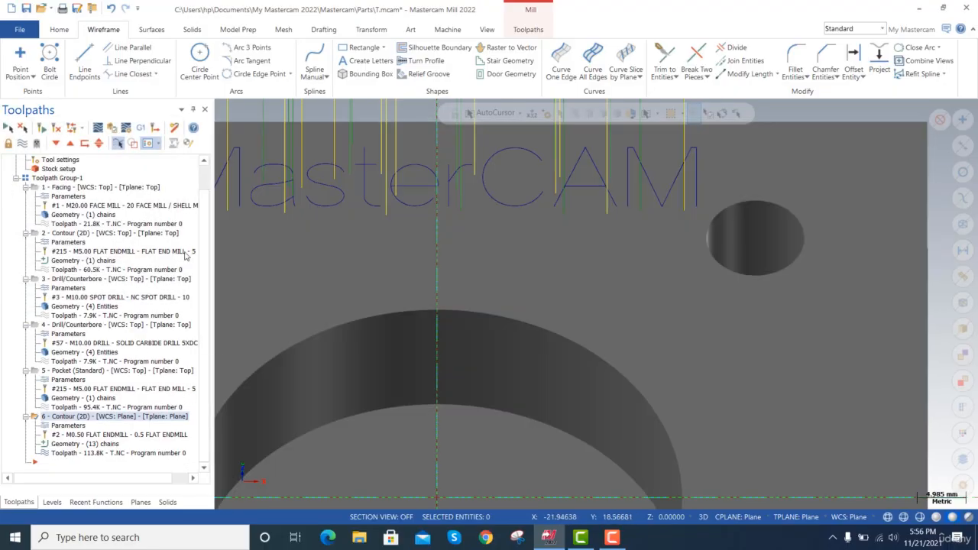
Simulate all operations of Toolpath Group-1 and skip past the facing and outer contour operations.
{"action": "left_click", "coordinate": [58, 177]}
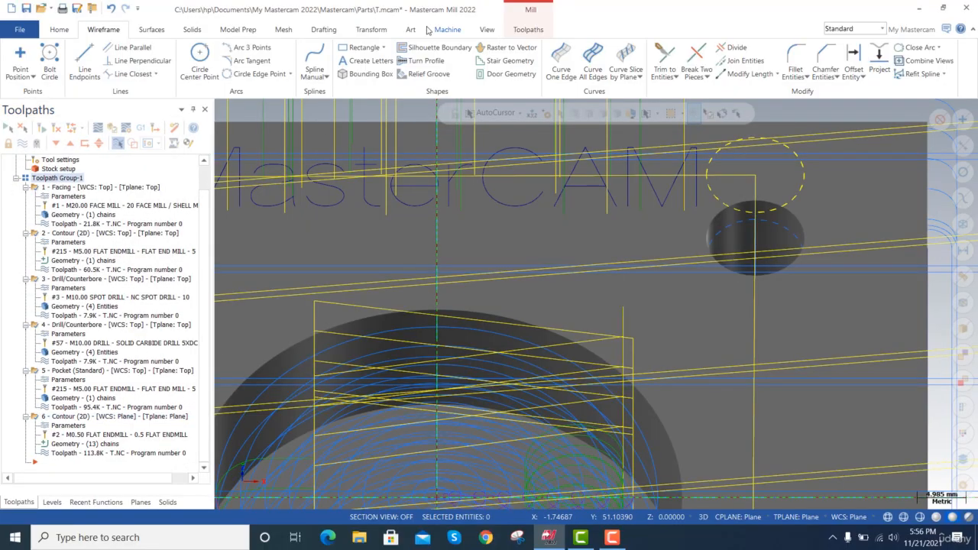
{"action": "left_click", "coordinate": [447, 29]}
{"action": "left_click", "coordinate": [334, 60]}
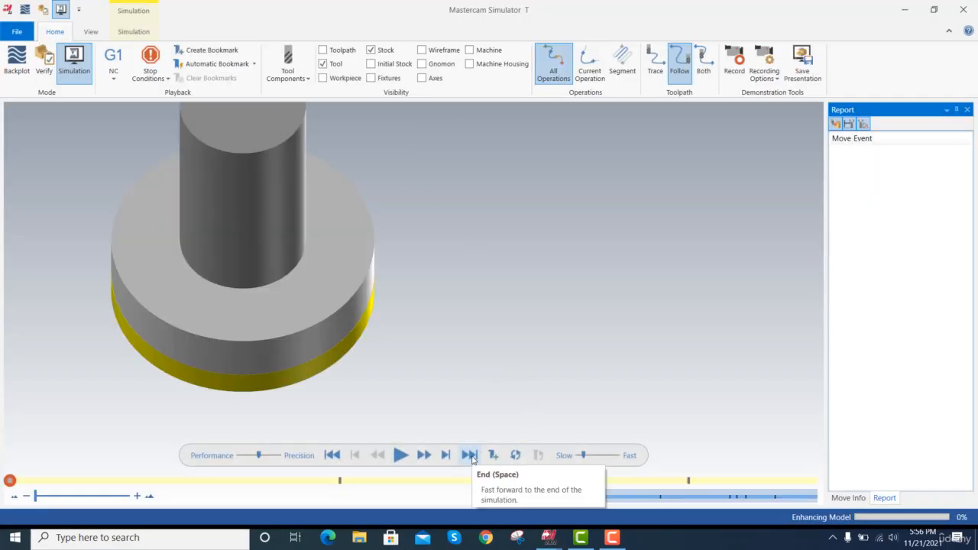
{"action": "left_click", "coordinate": [447, 457]}
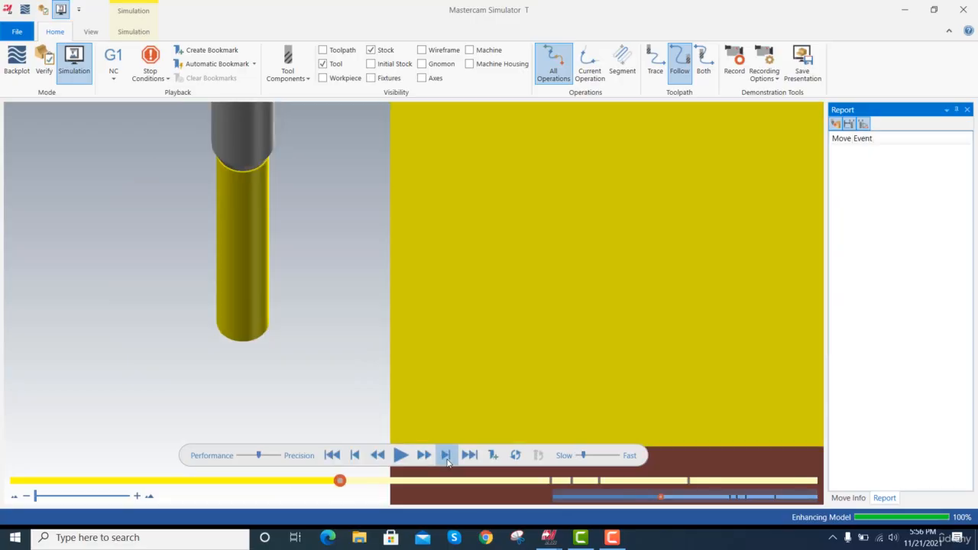
{"action": "left_click", "coordinate": [448, 456]}
Fit the stock in an isometric view and advance the simulation through both drilling operations and the circular pocket.
{"action": "right_click", "coordinate": [153, 248]}
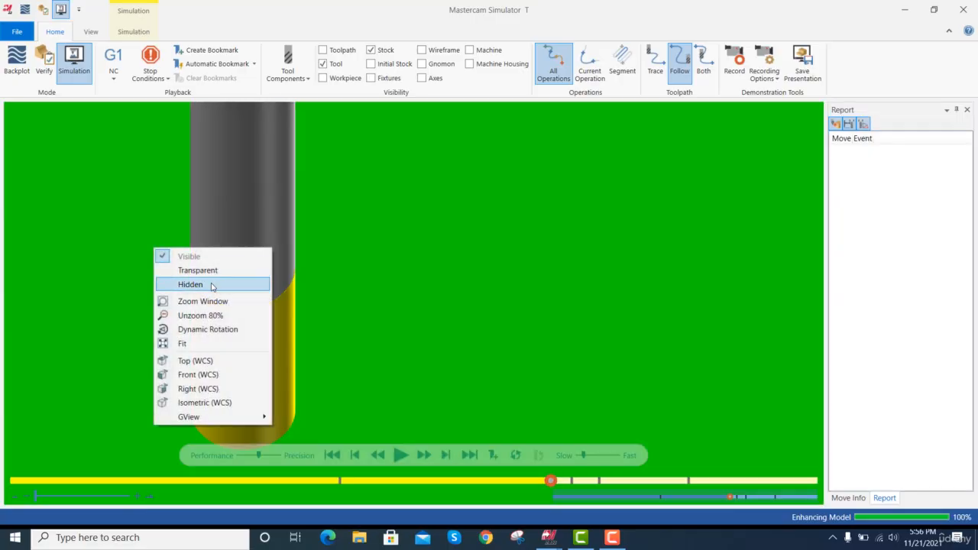
{"action": "left_click", "coordinate": [201, 343]}
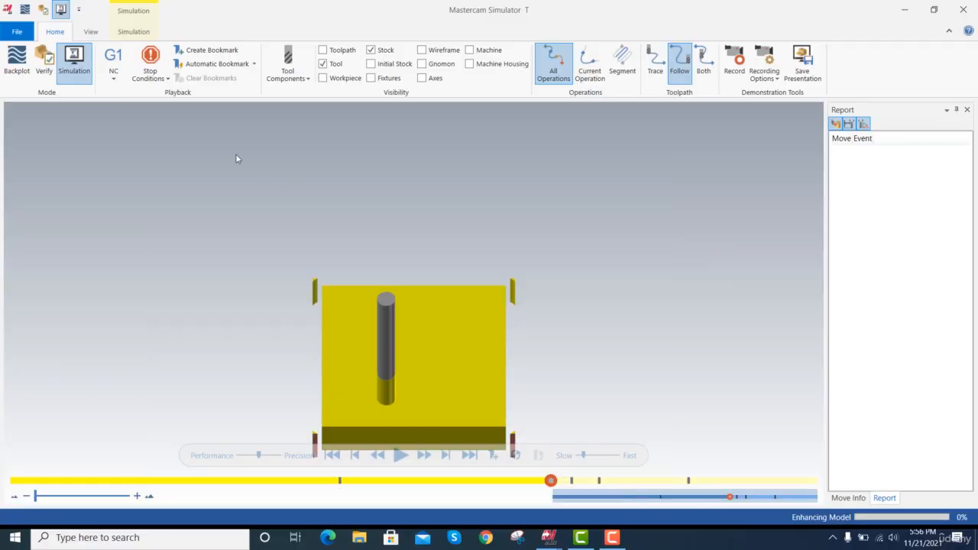
{"action": "right_click", "coordinate": [191, 137]}
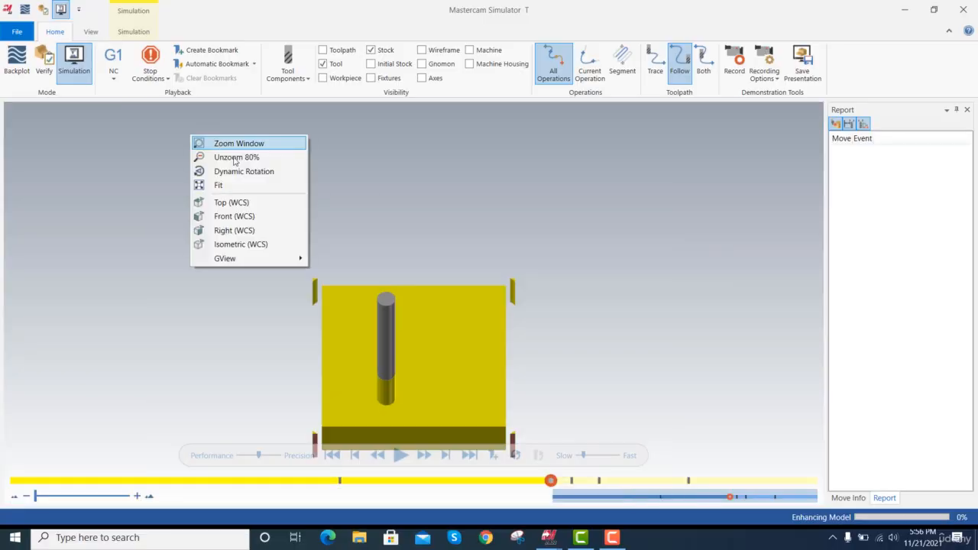
{"action": "left_click", "coordinate": [236, 245]}
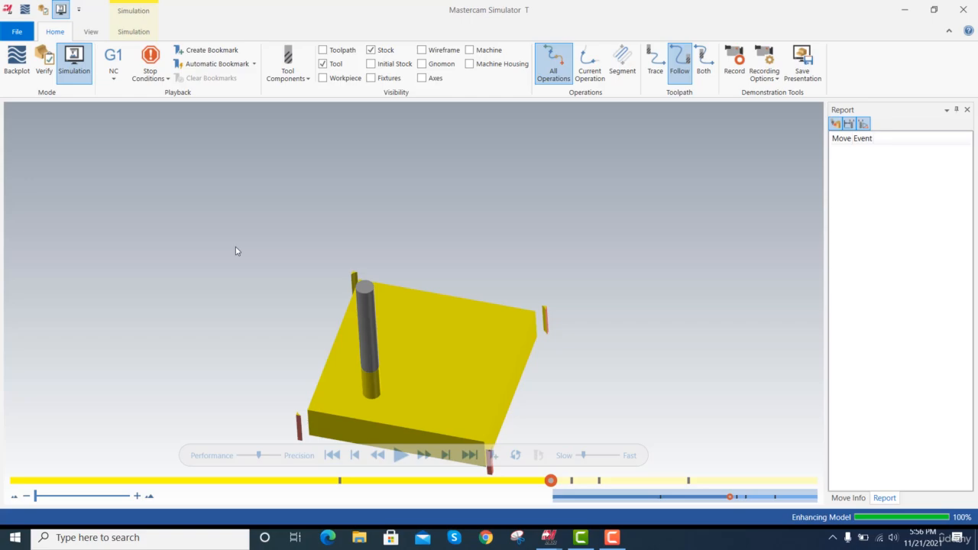
{"action": "right_click", "coordinate": [231, 143]}
{"action": "left_click", "coordinate": [259, 190]}
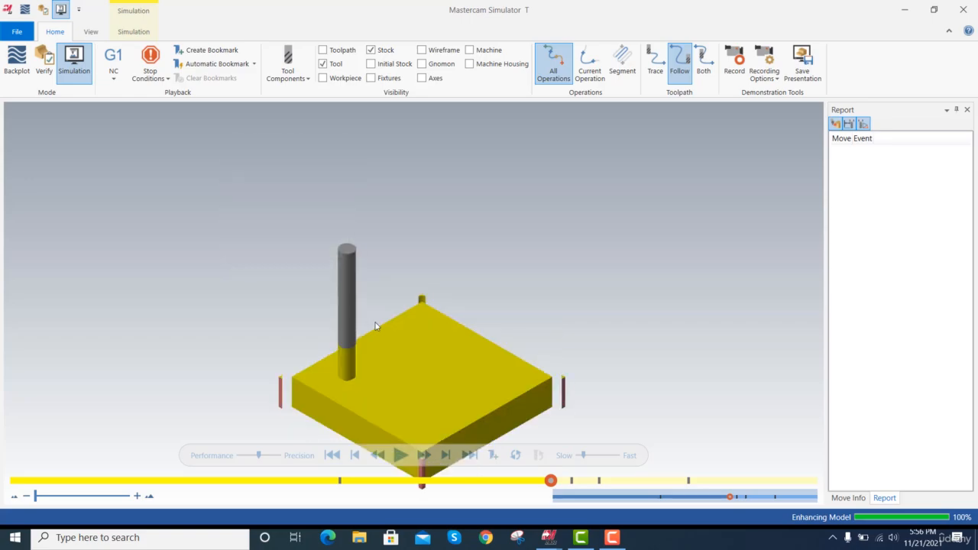
{"action": "left_click", "coordinate": [445, 455]}
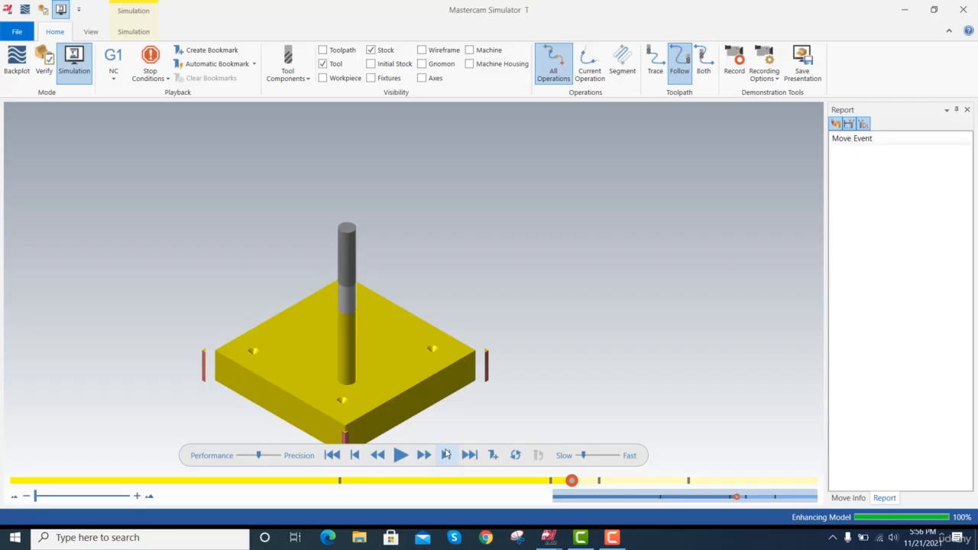
{"action": "left_click", "coordinate": [445, 455]}
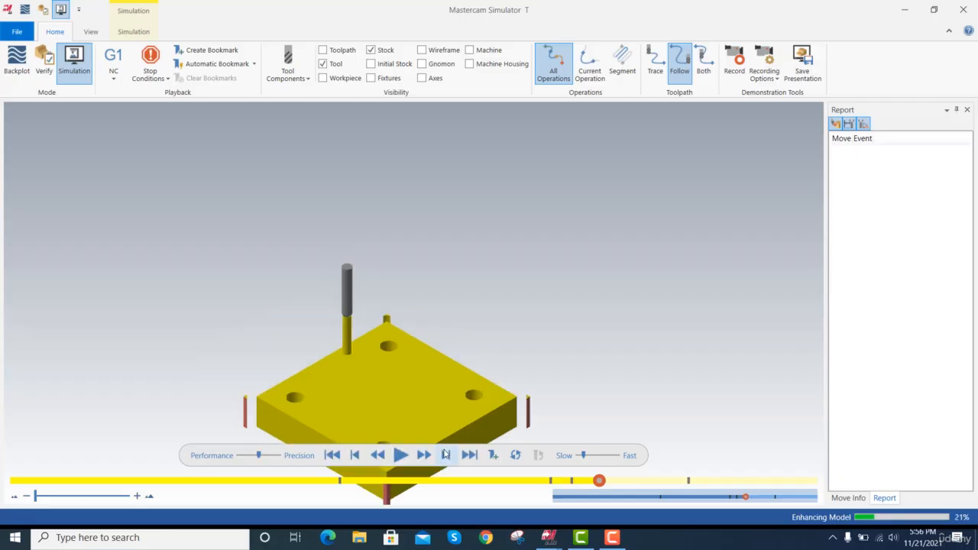
{"action": "left_click", "coordinate": [446, 456]}
Play the lettering engraving at a slower speed, inspect the engraved MasterCAM text and close the simulation.
{"action": "left_click", "coordinate": [400, 455]}
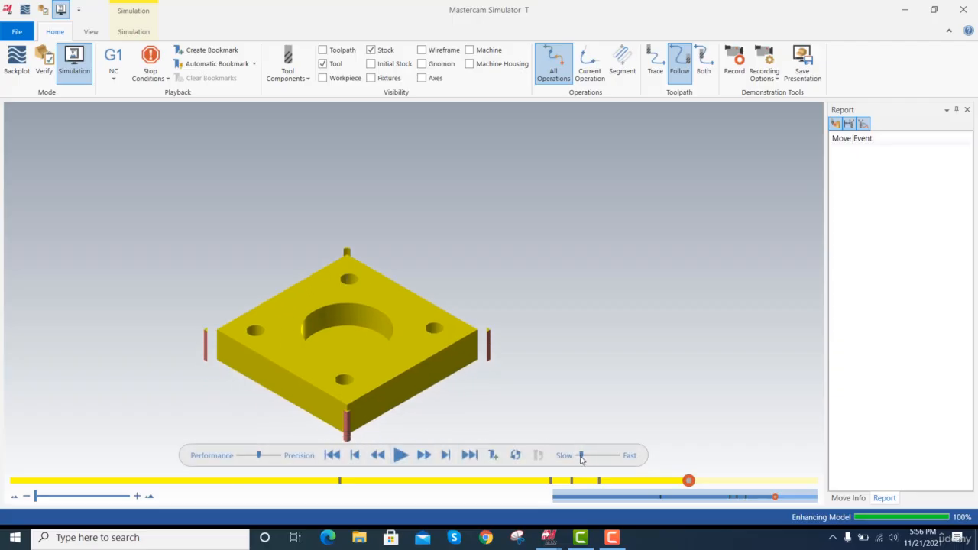
{"action": "left_click", "coordinate": [400, 455]}
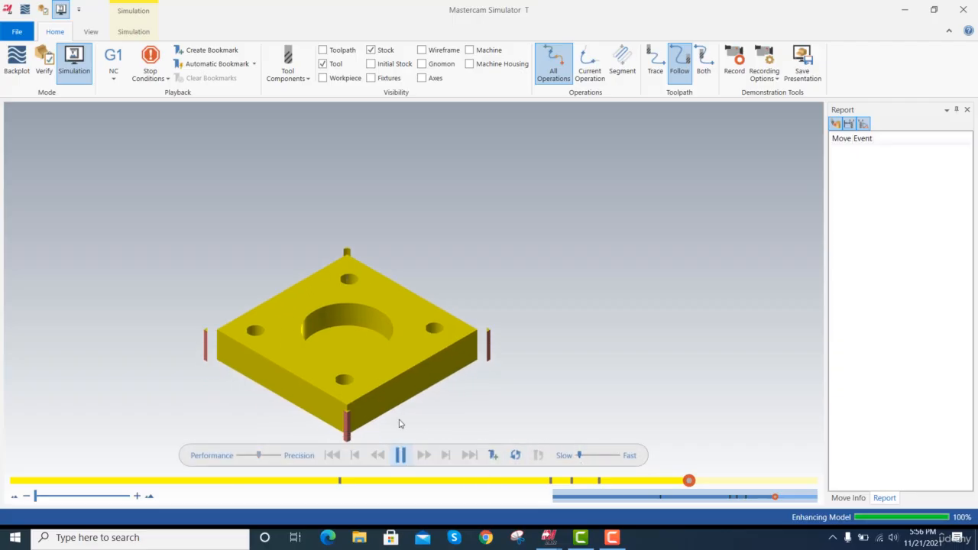
{"action": "scroll", "coordinate": [379, 343], "scroll_direction": "up", "scroll_amount": 5}
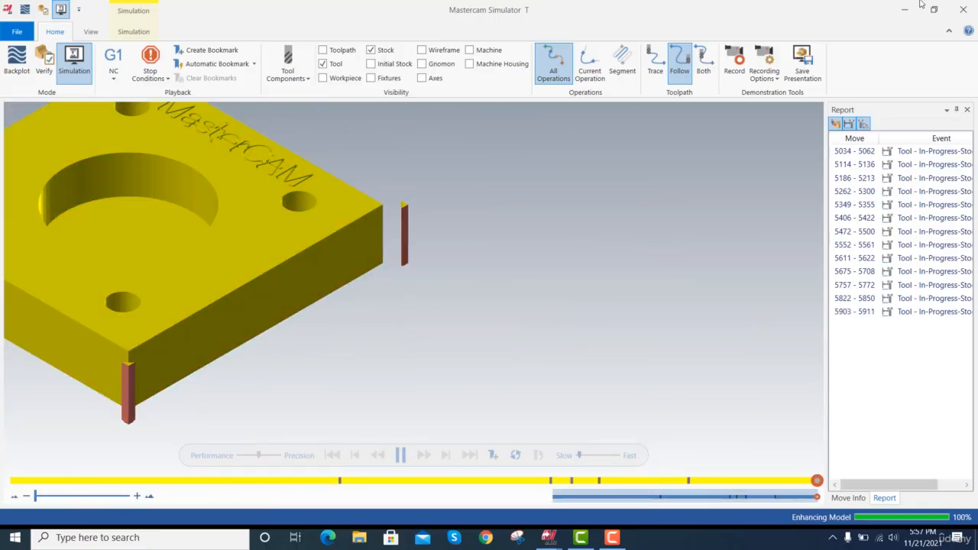
{"action": "left_click", "coordinate": [964, 8]}
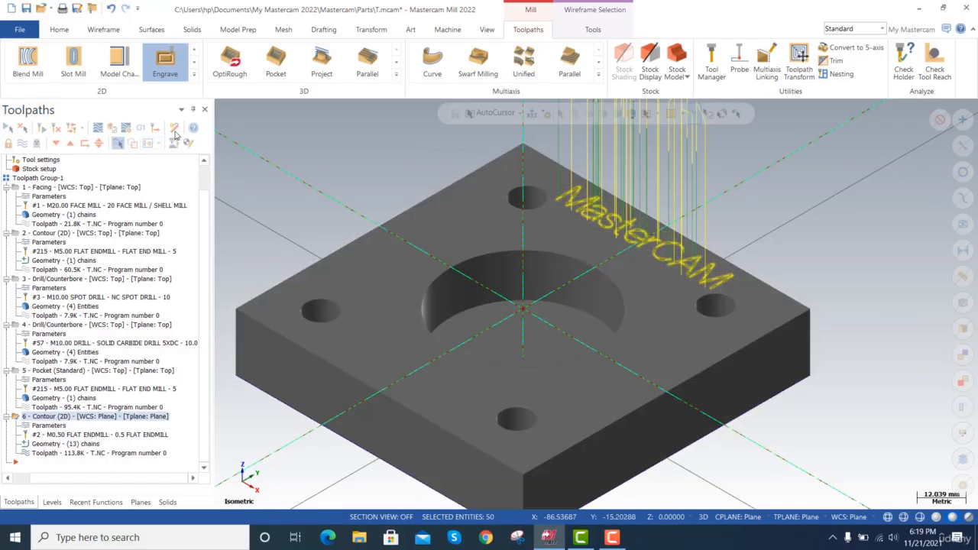
Start a Contour toolpath and chain the solid edge loop around the plate's top face.
{"action": "left_click", "coordinate": [194, 49]}
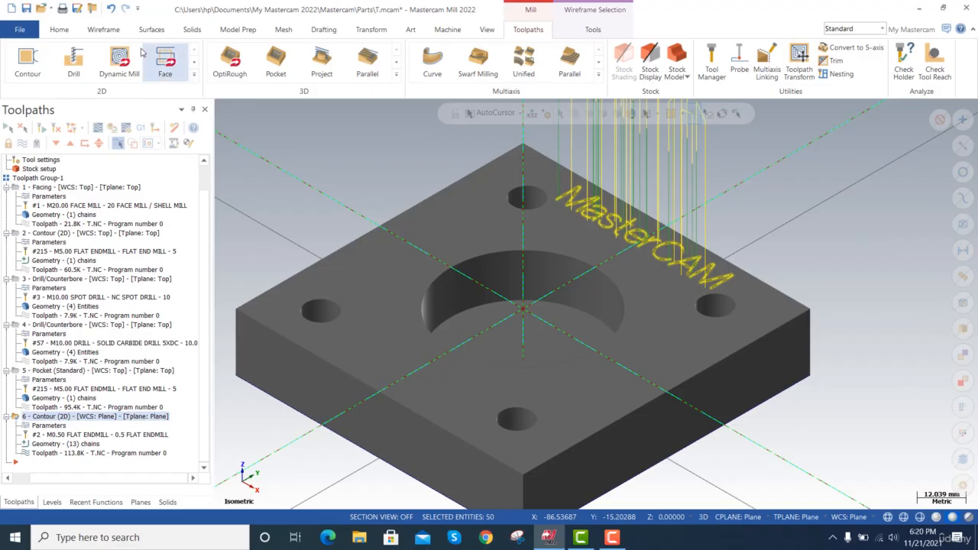
{"action": "left_click", "coordinate": [27, 58]}
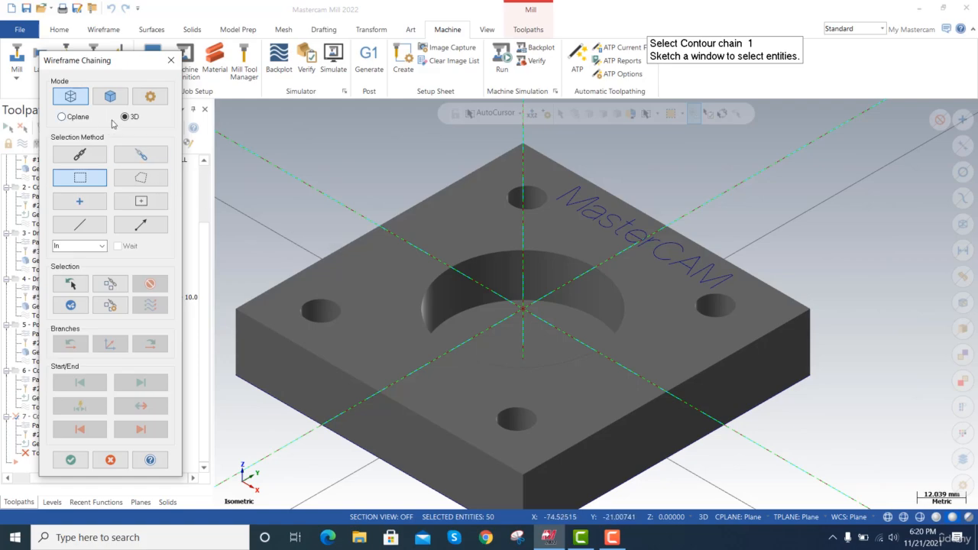
{"action": "left_click", "coordinate": [109, 96]}
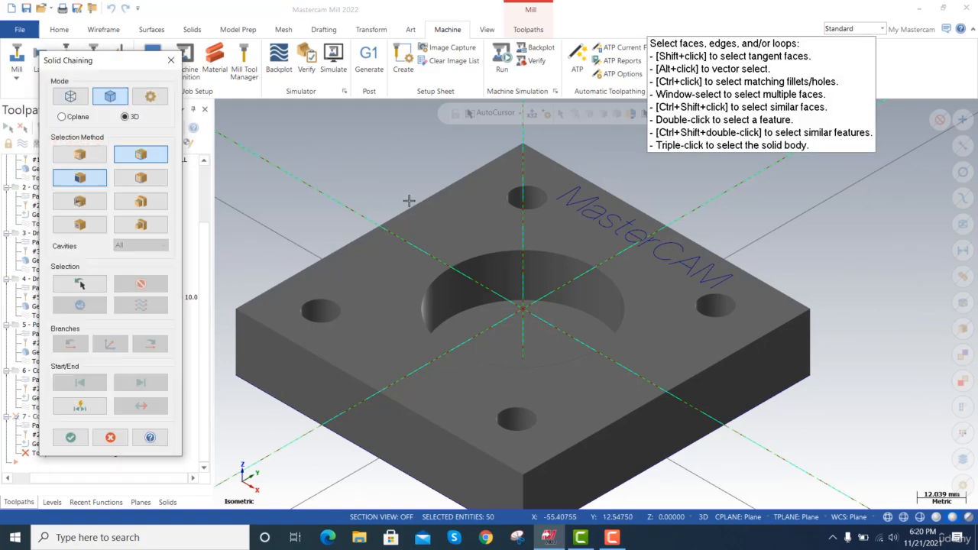
{"action": "left_click", "coordinate": [418, 206]}
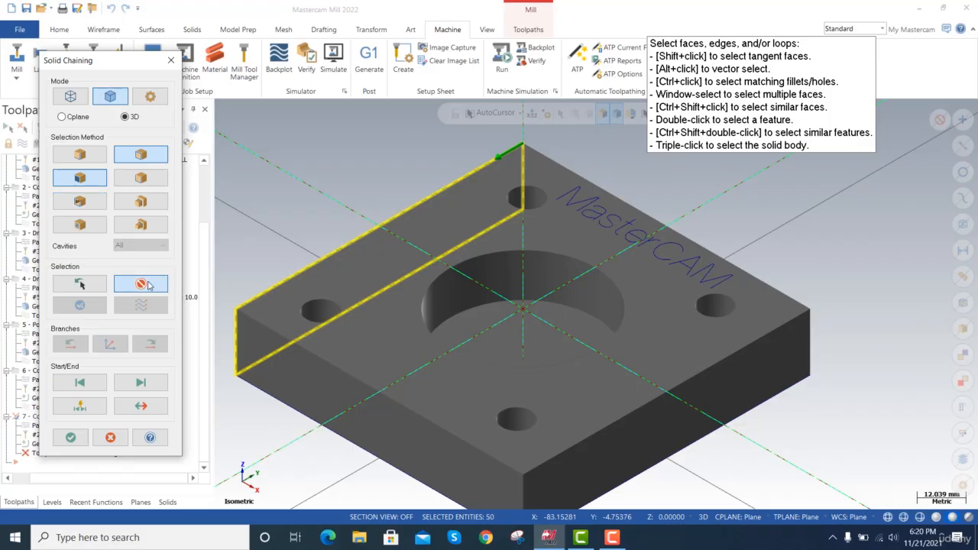
{"action": "left_click", "coordinate": [149, 285]}
{"action": "left_click", "coordinate": [355, 245]}
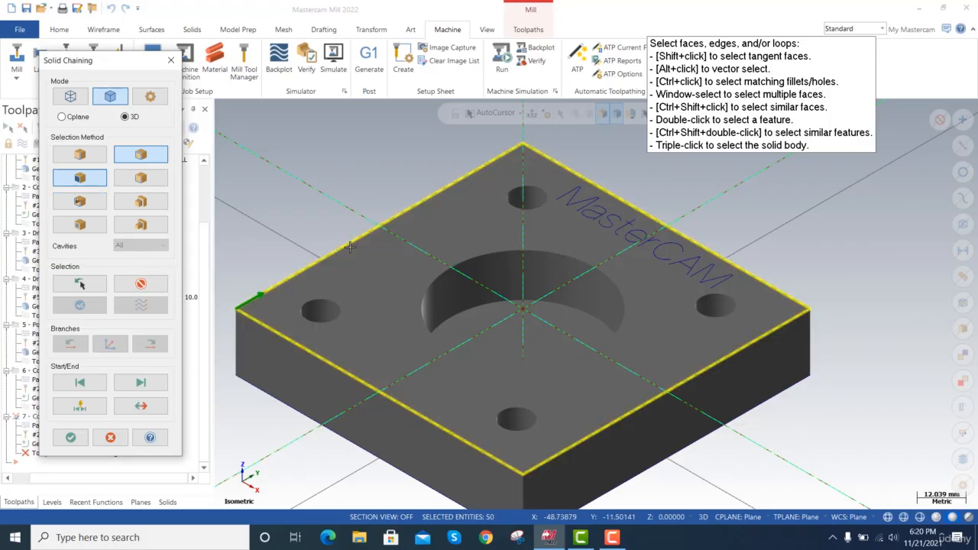
{"action": "left_click", "coordinate": [70, 437]}
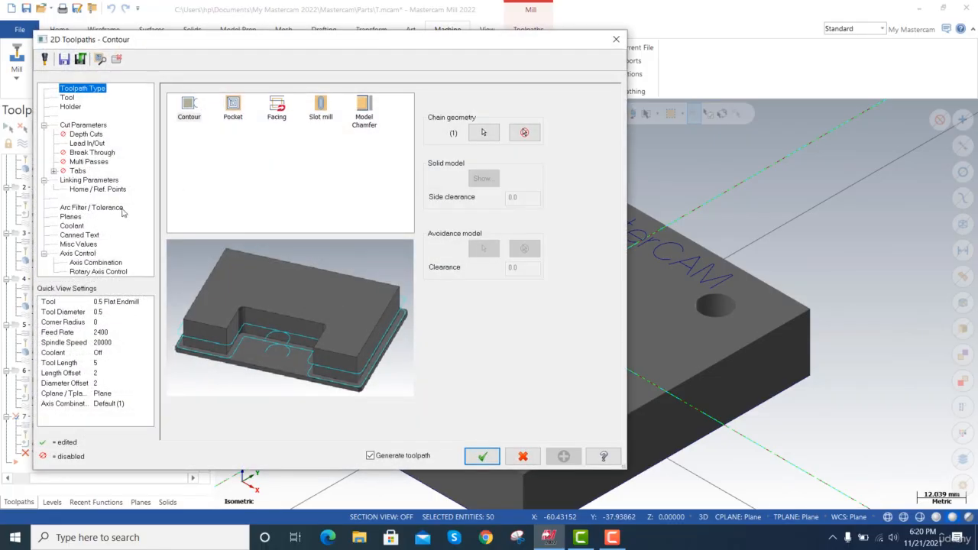
Choose the 6 Engraving Bit and set the contour type to 2D chamfer with chamfer width 1.0 and bottom offset 1.0.
{"action": "left_click", "coordinate": [68, 97]}
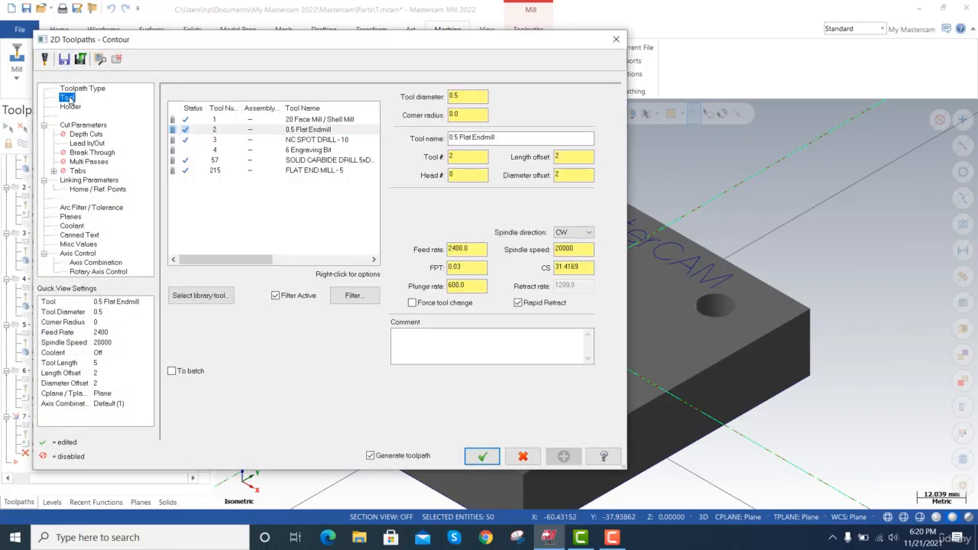
{"action": "left_click", "coordinate": [314, 150]}
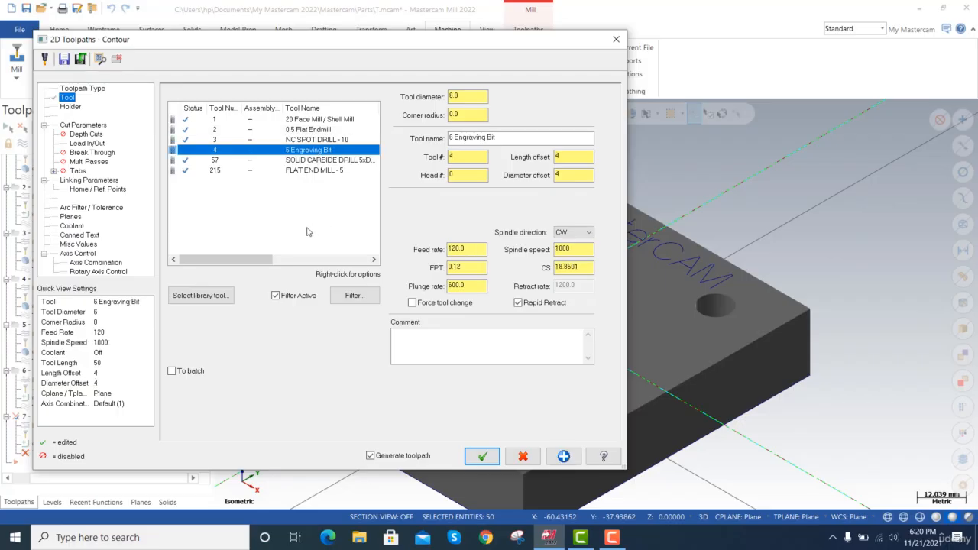
{"action": "left_click", "coordinate": [82, 125]}
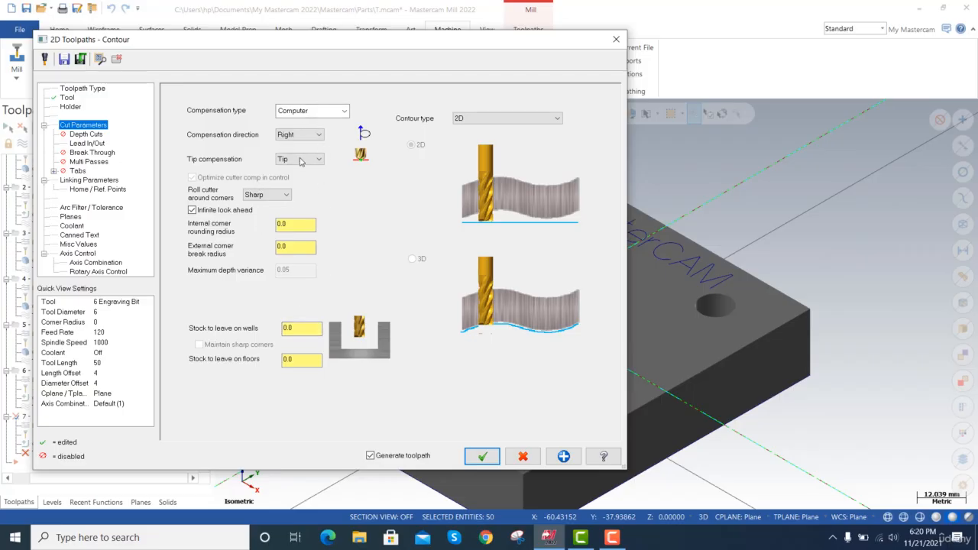
{"action": "left_click", "coordinate": [537, 119]}
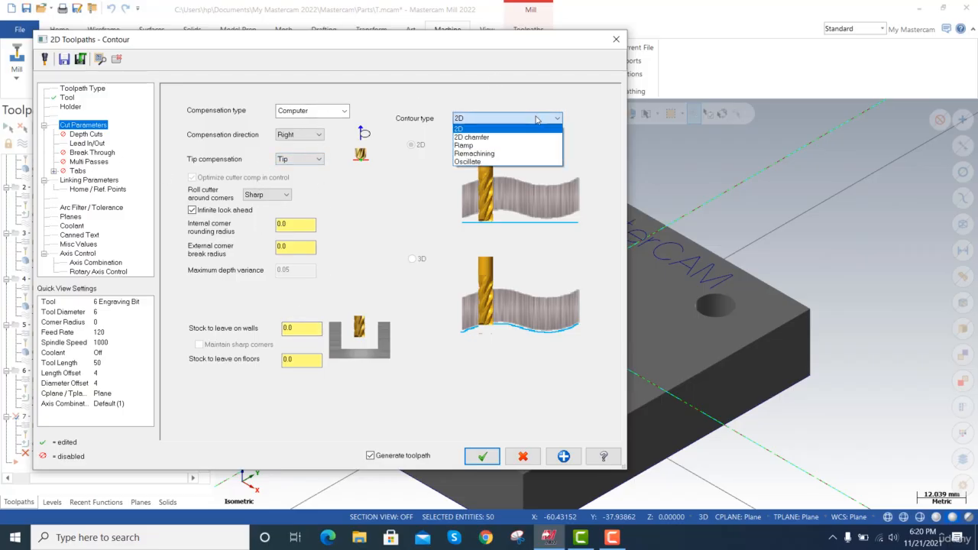
{"action": "left_click", "coordinate": [491, 138]}
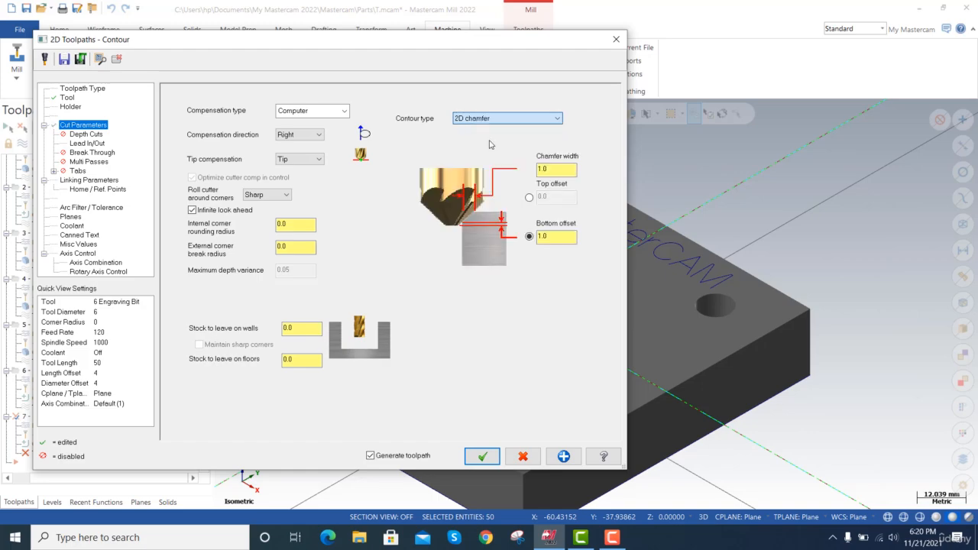
{"action": "left_click", "coordinate": [543, 122]}
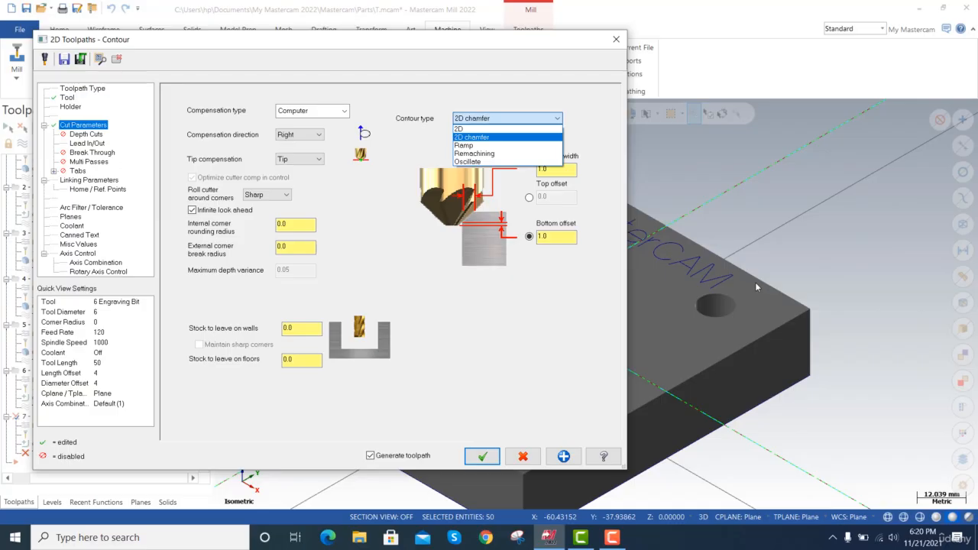
{"action": "left_click", "coordinate": [479, 143]}
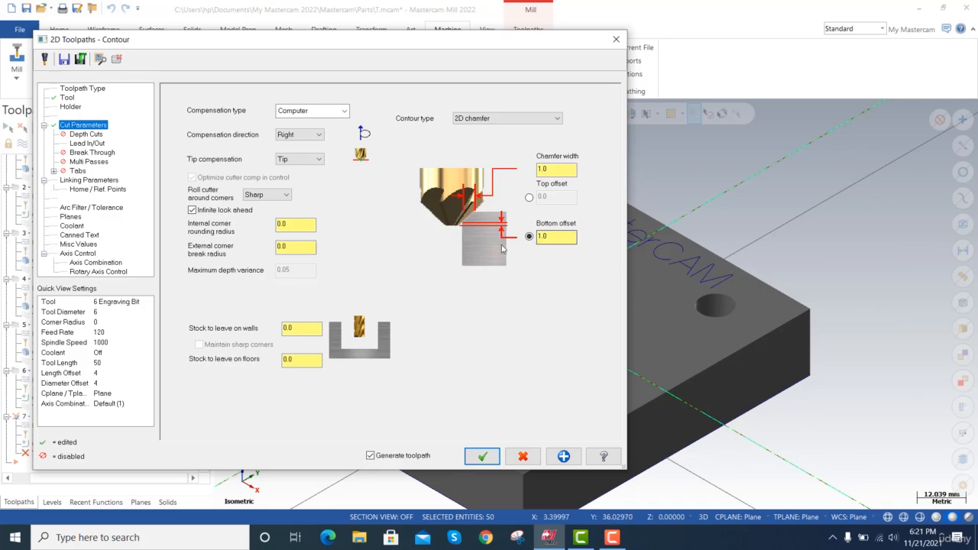
{"action": "left_click", "coordinate": [558, 169]}
{"action": "left_click", "coordinate": [540, 238]}
{"action": "key", "text": "Tab"}
Review the remaining cut options, set the top of stock to absolute 0.0 from a picked model point, and generate the chamfer toolpath.
{"action": "left_click", "coordinate": [86, 135]}
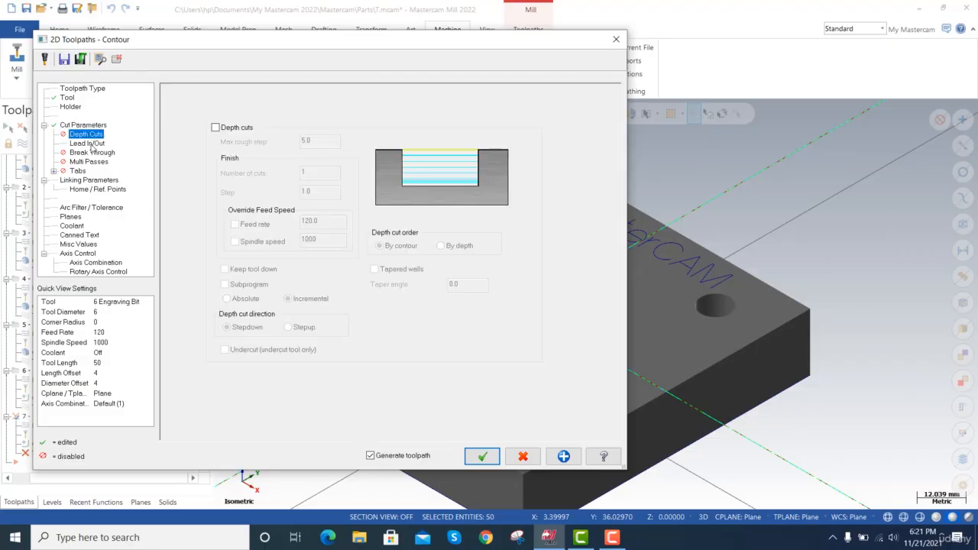
{"action": "left_click", "coordinate": [92, 152]}
{"action": "left_click", "coordinate": [98, 162]}
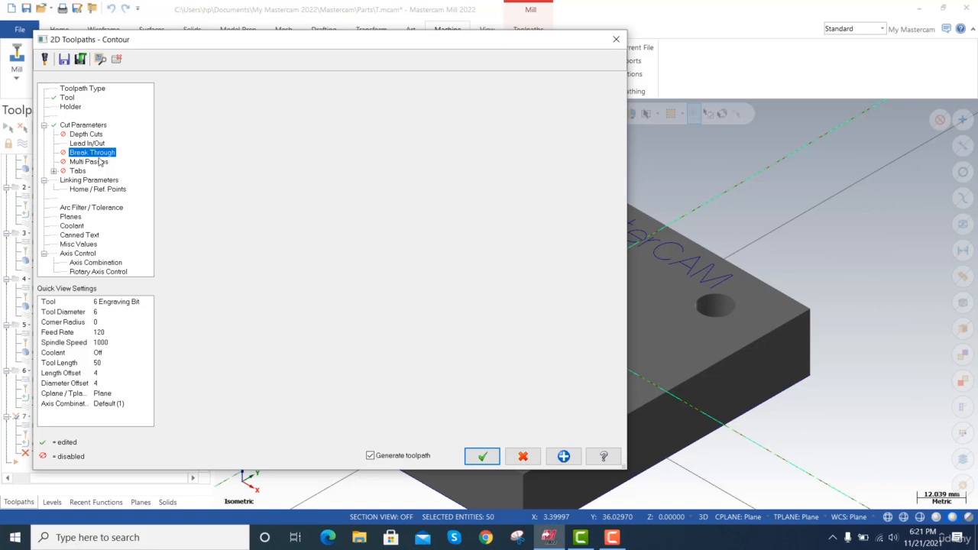
{"action": "left_click", "coordinate": [83, 171]}
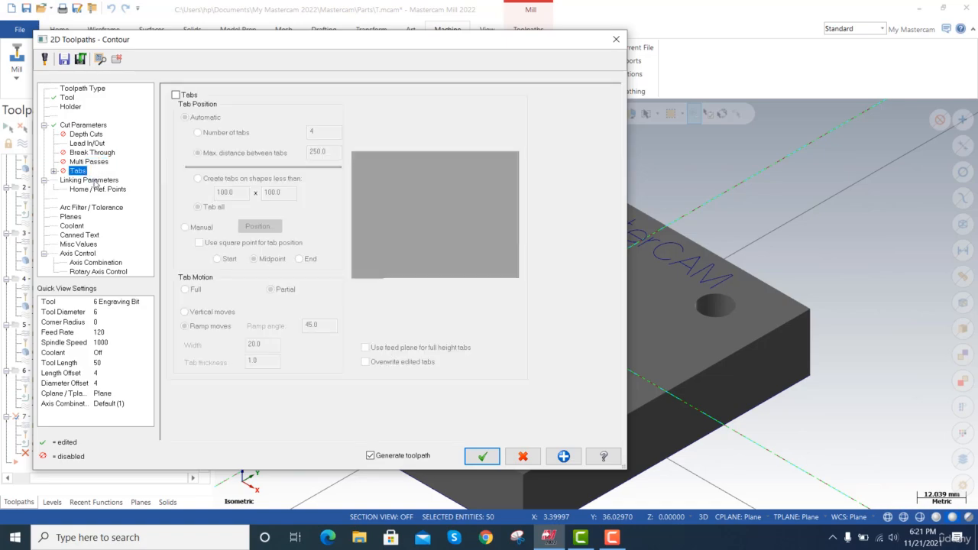
{"action": "left_click", "coordinate": [94, 180]}
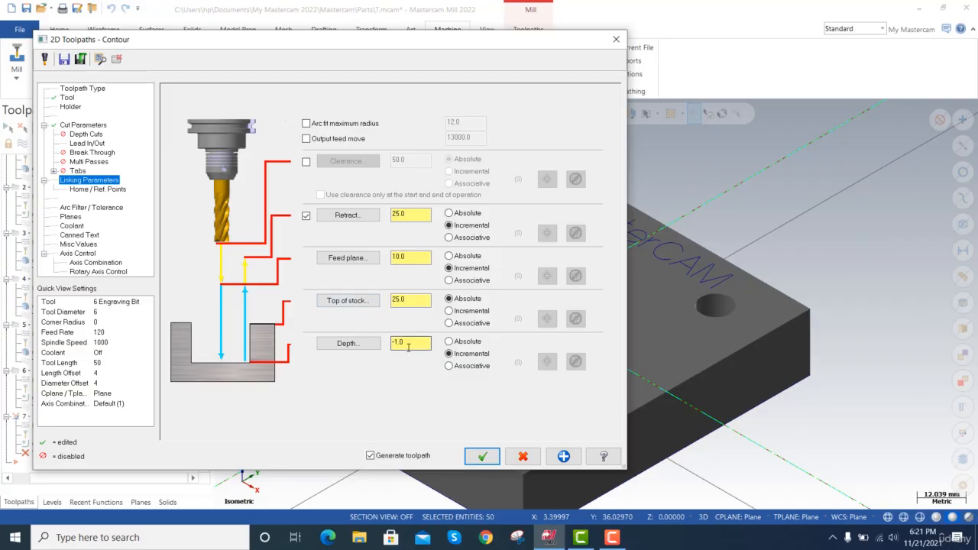
{"action": "left_click_drag", "start_coordinate": [408, 347], "coordinate": [385, 343]}
{"action": "left_click", "coordinate": [358, 303]}
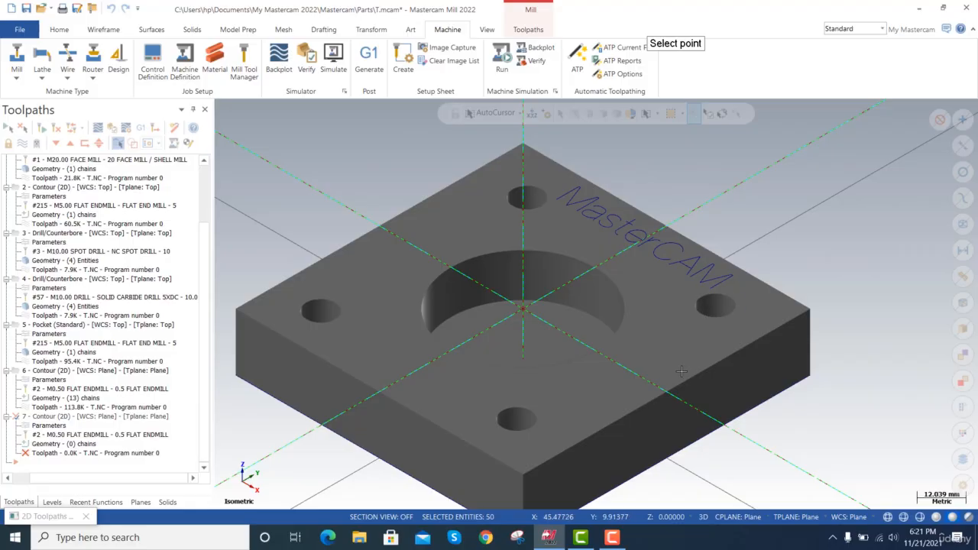
{"action": "left_click", "coordinate": [623, 308]}
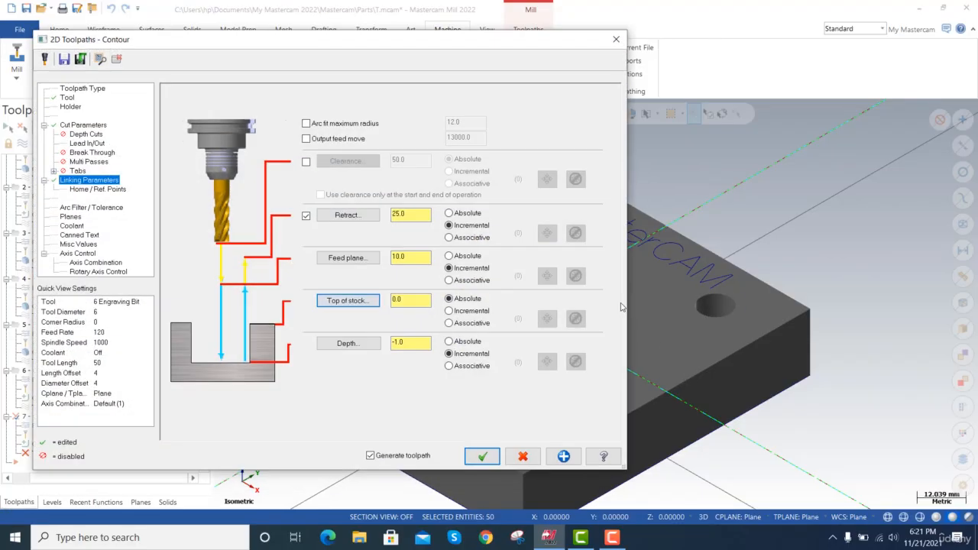
{"action": "left_click", "coordinate": [414, 344]}
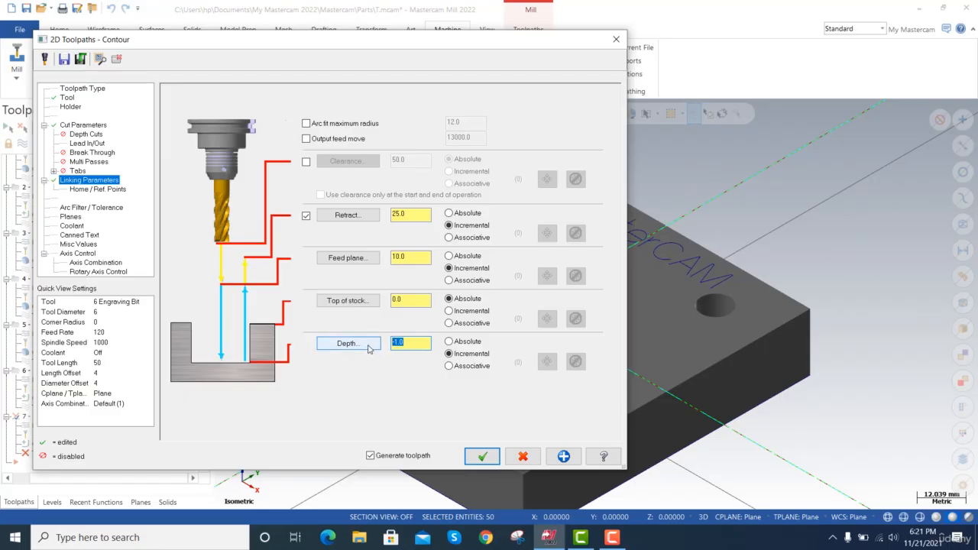
{"action": "left_click", "coordinate": [492, 456]}
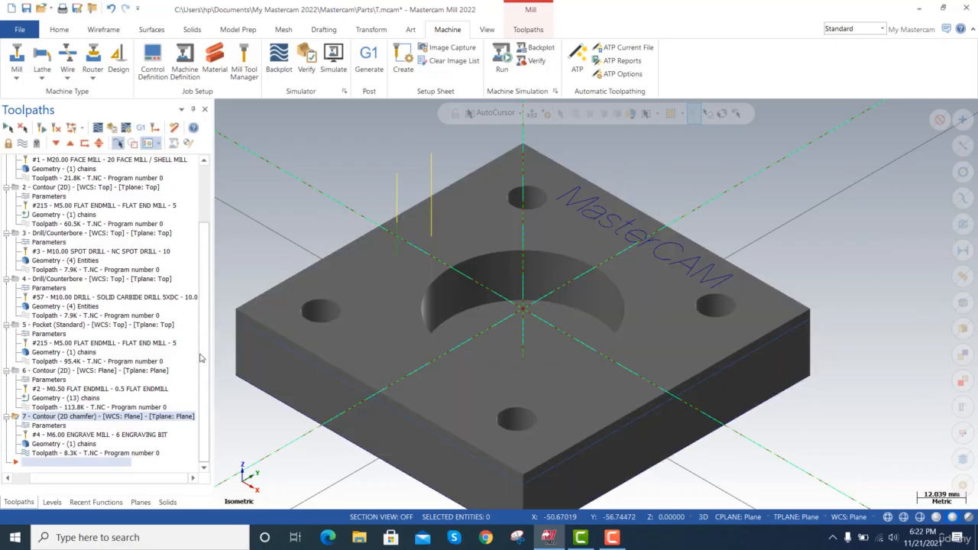
Backplot the 2D chamfer toolpath of operation 7 and follow the engraving bit closely around the plate's edges.
{"action": "key", "text": "alt+t"}
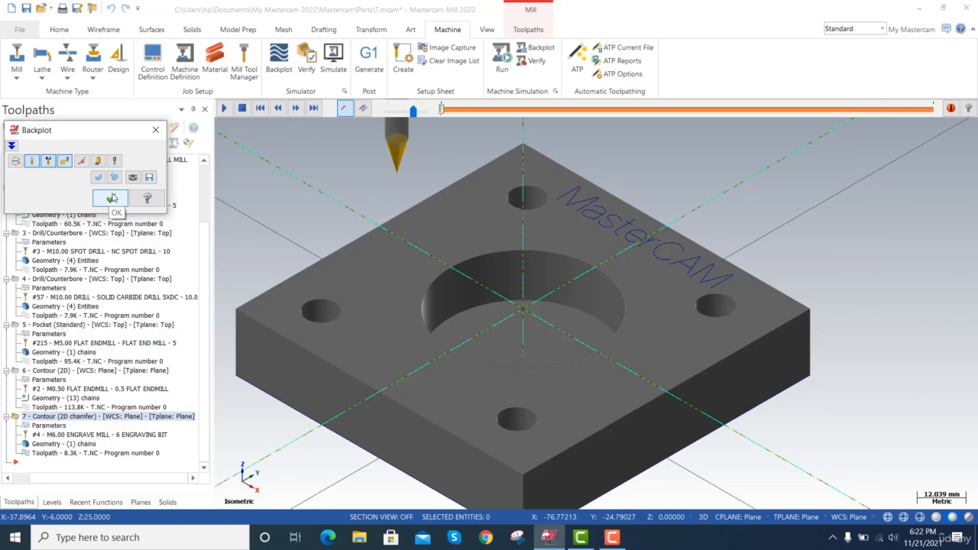
{"action": "left_click", "coordinate": [225, 109]}
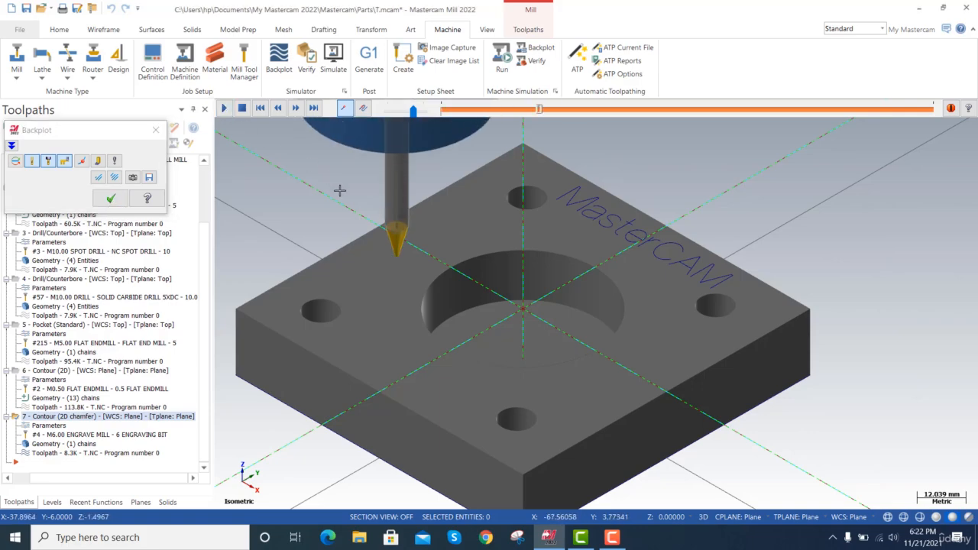
{"action": "scroll", "coordinate": [509, 191], "scroll_direction": "up", "scroll_amount": 2}
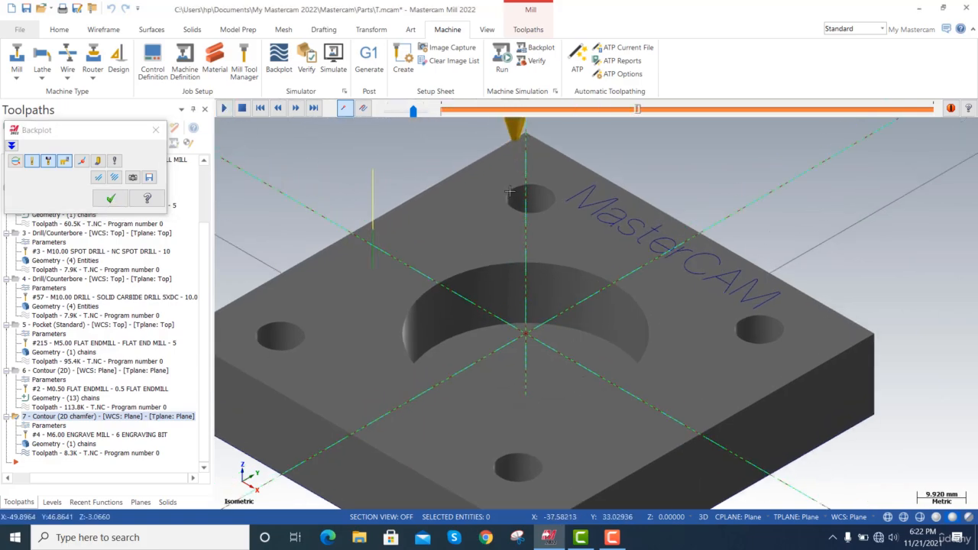
{"action": "scroll", "coordinate": [789, 282], "scroll_direction": "up", "scroll_amount": 5}
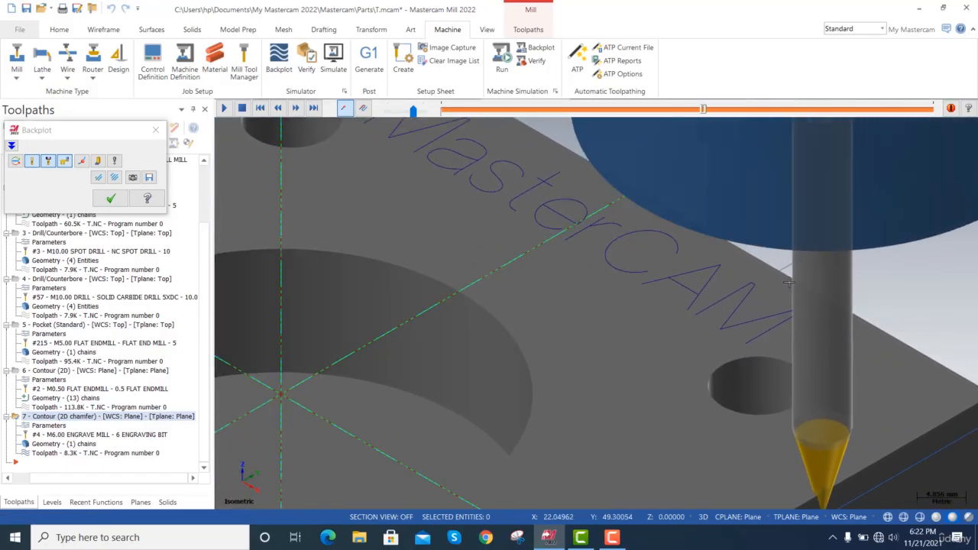
{"action": "scroll", "coordinate": [787, 280], "scroll_direction": "down", "scroll_amount": 4}
{"action": "scroll", "coordinate": [784, 277], "scroll_direction": "down", "scroll_amount": 2}
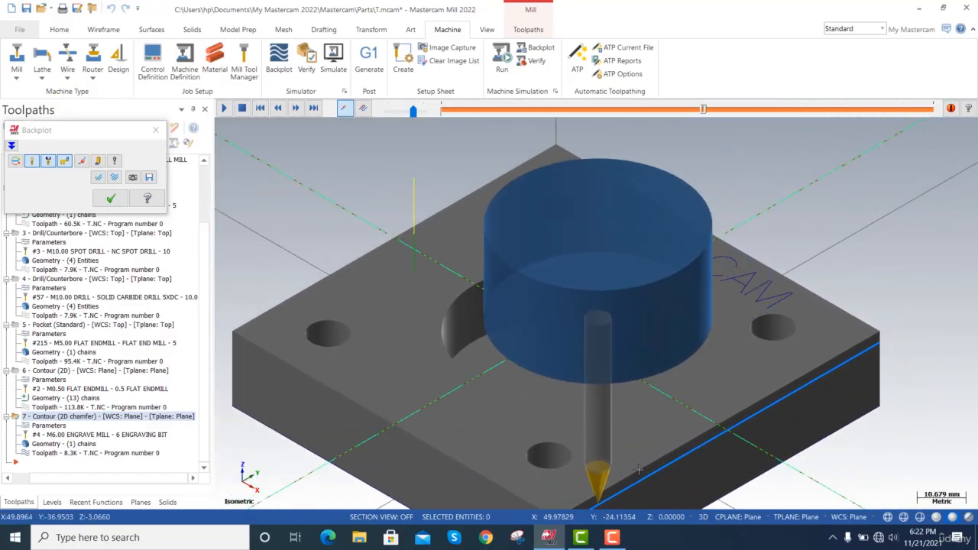
{"action": "scroll", "coordinate": [378, 424], "scroll_direction": "up", "scroll_amount": 4}
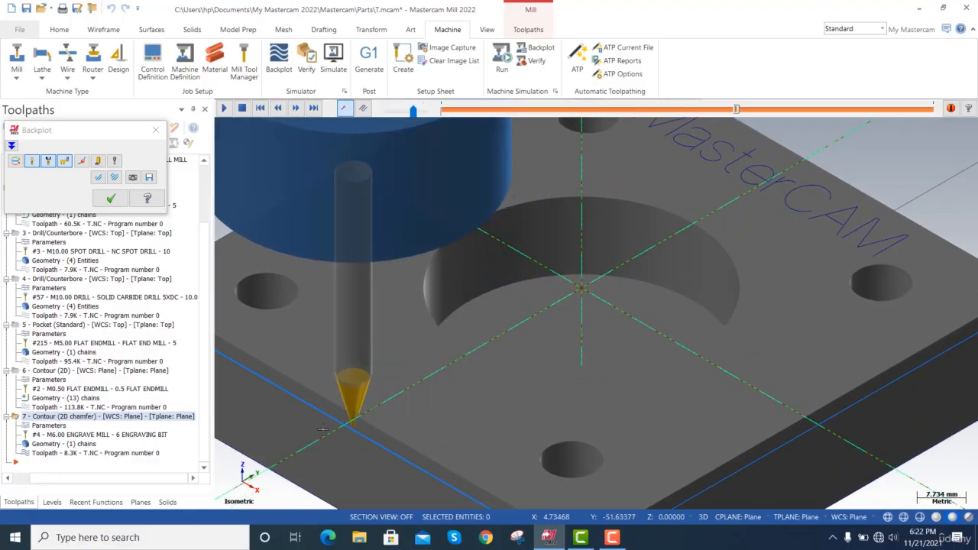
{"action": "scroll", "coordinate": [366, 360], "scroll_direction": "down", "scroll_amount": 3}
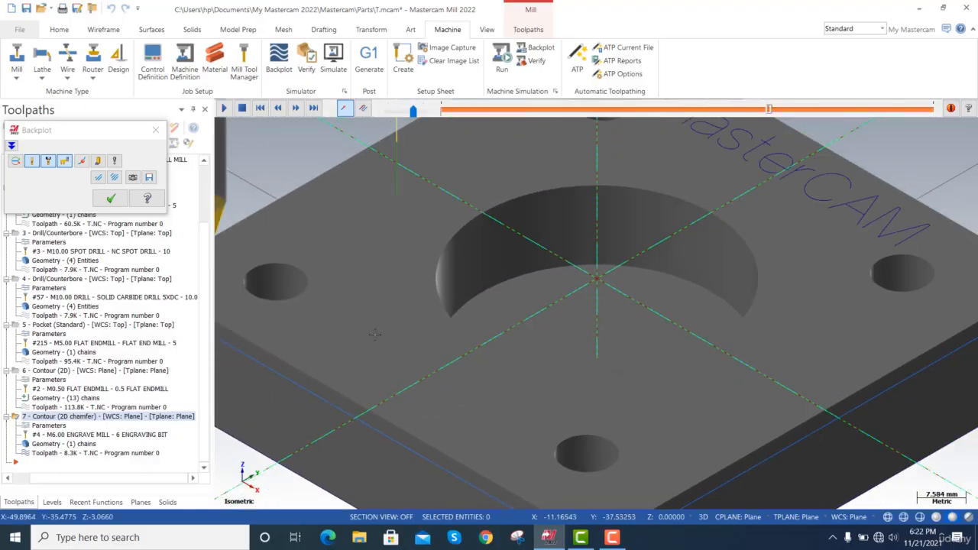
{"action": "scroll", "coordinate": [343, 202], "scroll_direction": "up", "scroll_amount": 4}
{"action": "scroll", "coordinate": [373, 194], "scroll_direction": "down", "scroll_amount": 7}
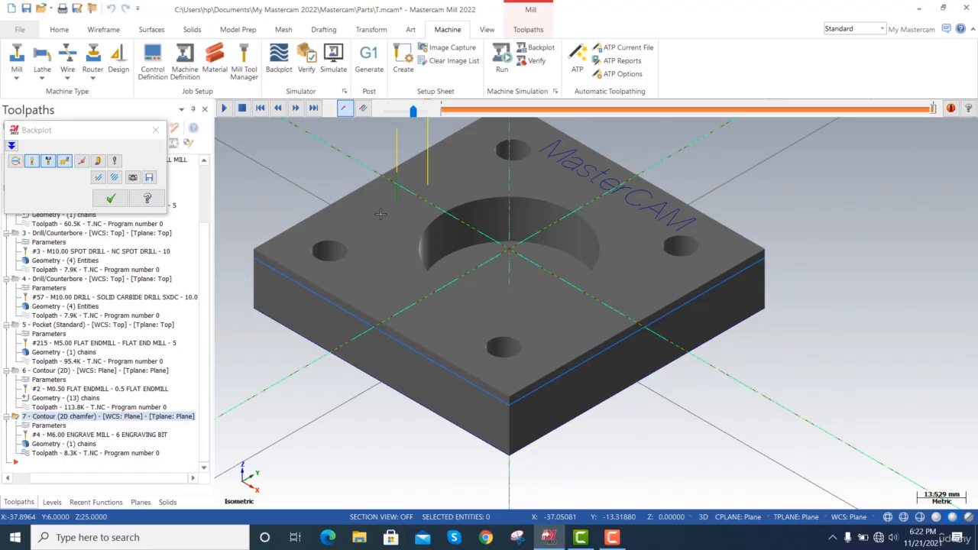
Replay the 2D chamfer backplot to check the engraving bit's position along the plate's top edges, and close the backplot.
{"action": "left_click", "coordinate": [507, 111]}
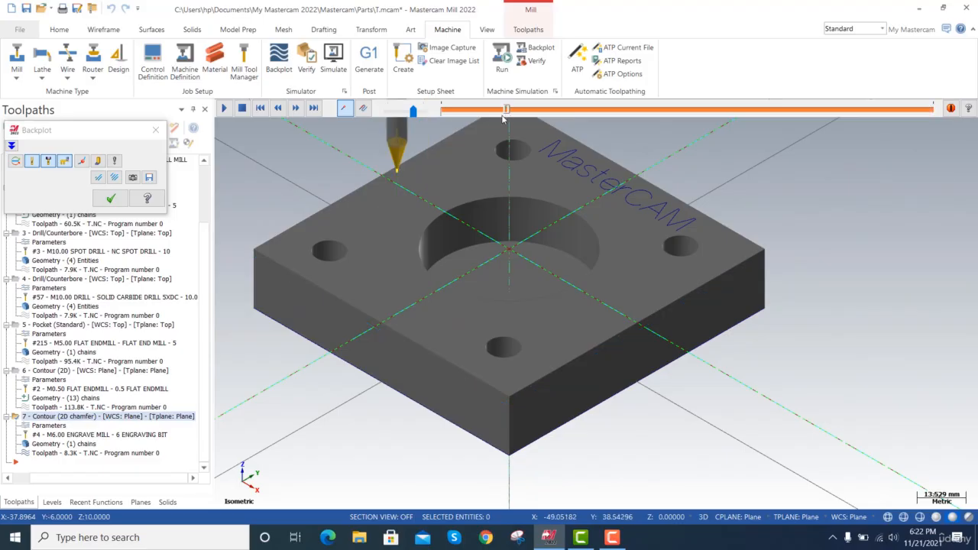
{"action": "scroll", "coordinate": [423, 167], "scroll_direction": "up", "scroll_amount": 7}
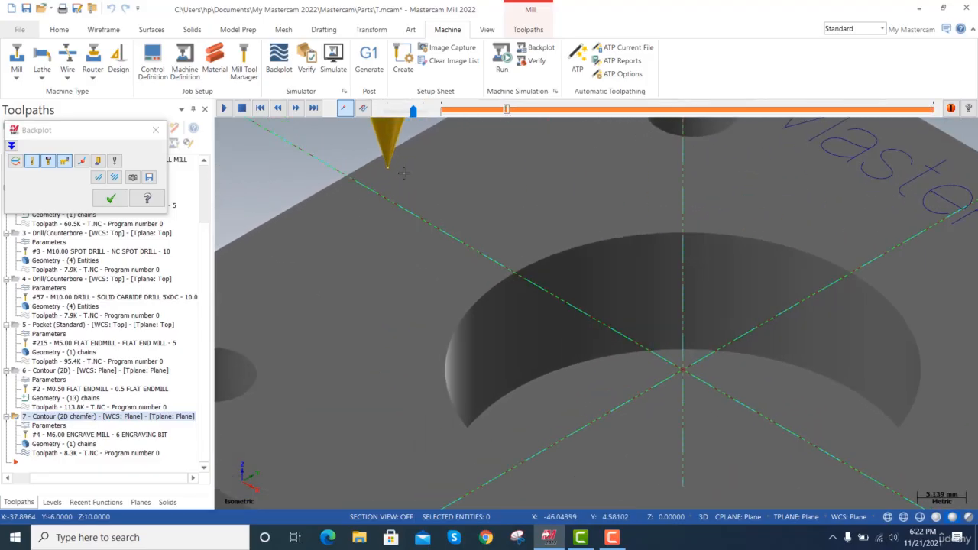
{"action": "scroll", "coordinate": [415, 166], "scroll_direction": "down", "scroll_amount": 8}
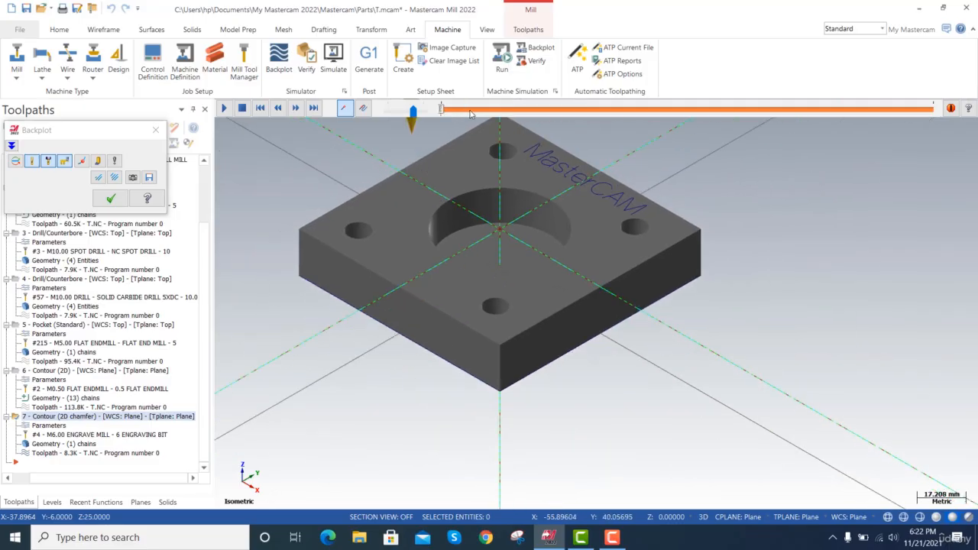
{"action": "left_click", "coordinate": [605, 111]}
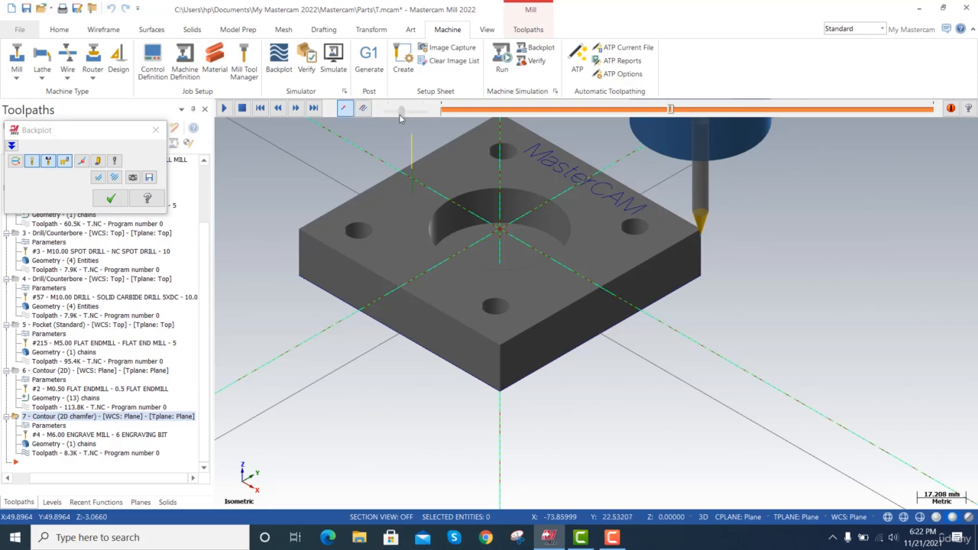
{"action": "left_click", "coordinate": [226, 109]}
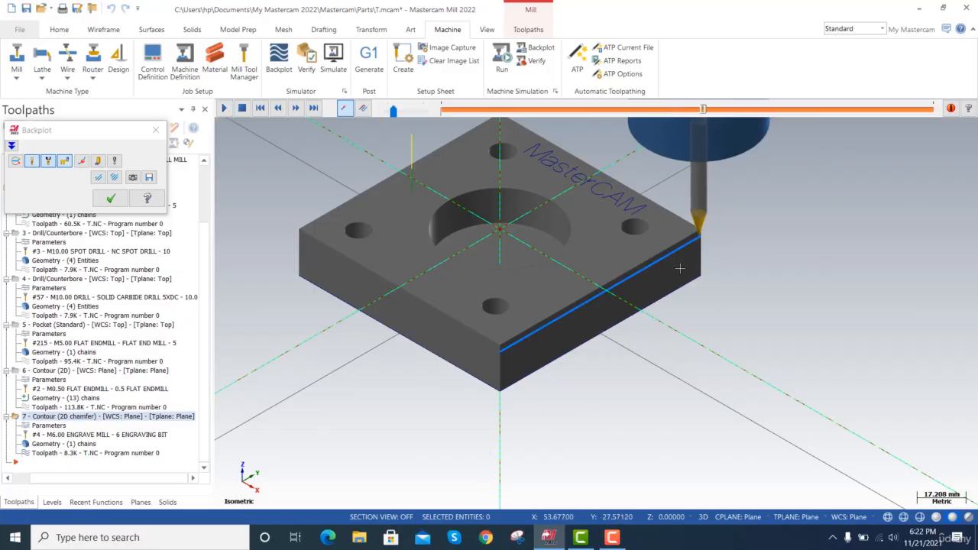
{"action": "scroll", "coordinate": [679, 242], "scroll_direction": "up", "scroll_amount": 5}
{"action": "scroll", "coordinate": [679, 241], "scroll_direction": "up", "scroll_amount": 5}
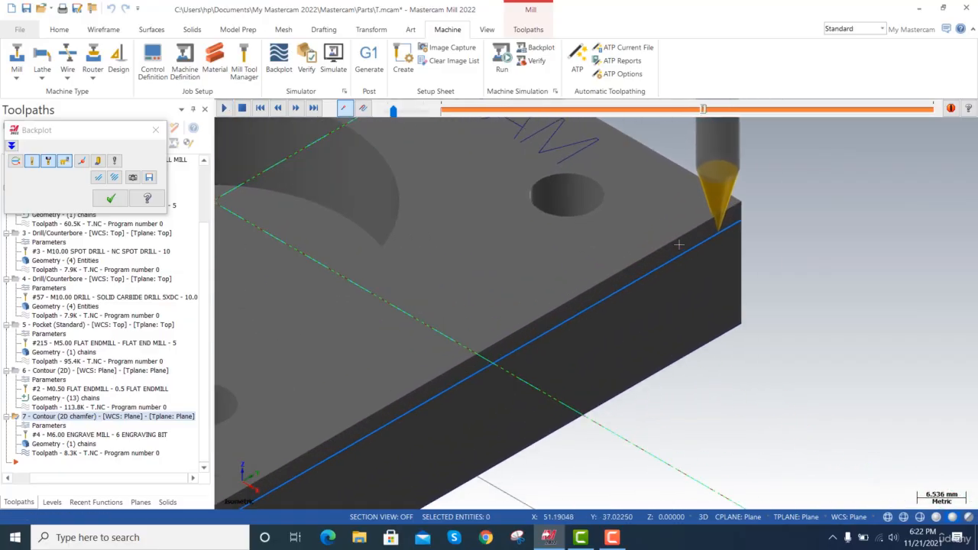
{"action": "scroll", "coordinate": [678, 245], "scroll_direction": "down", "scroll_amount": 3}
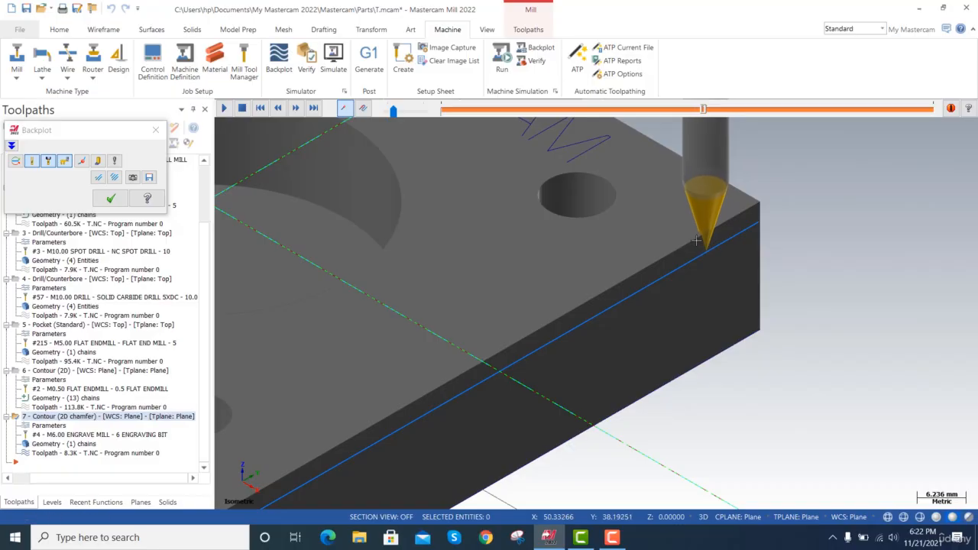
{"action": "scroll", "coordinate": [700, 257], "scroll_direction": "down", "scroll_amount": 1}
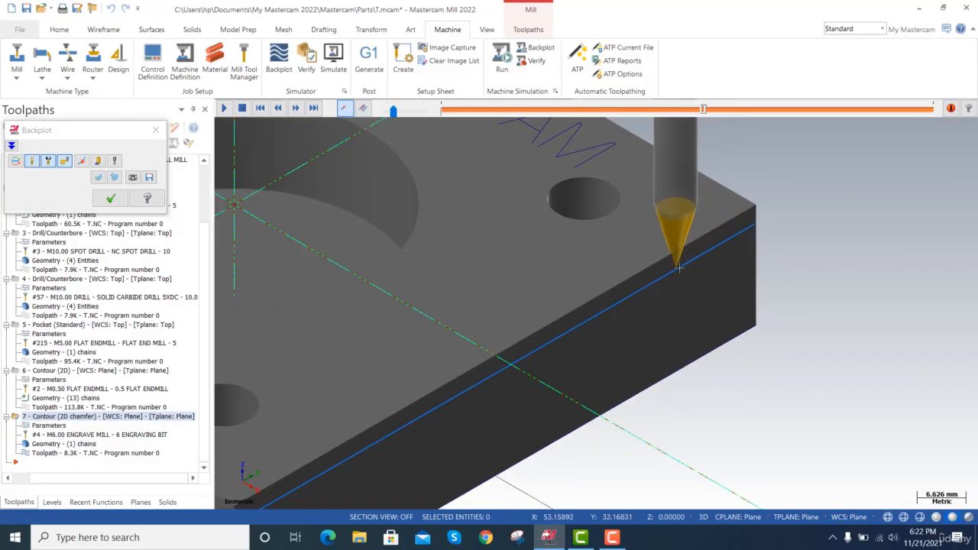
{"action": "scroll", "coordinate": [679, 268], "scroll_direction": "down", "scroll_amount": 2}
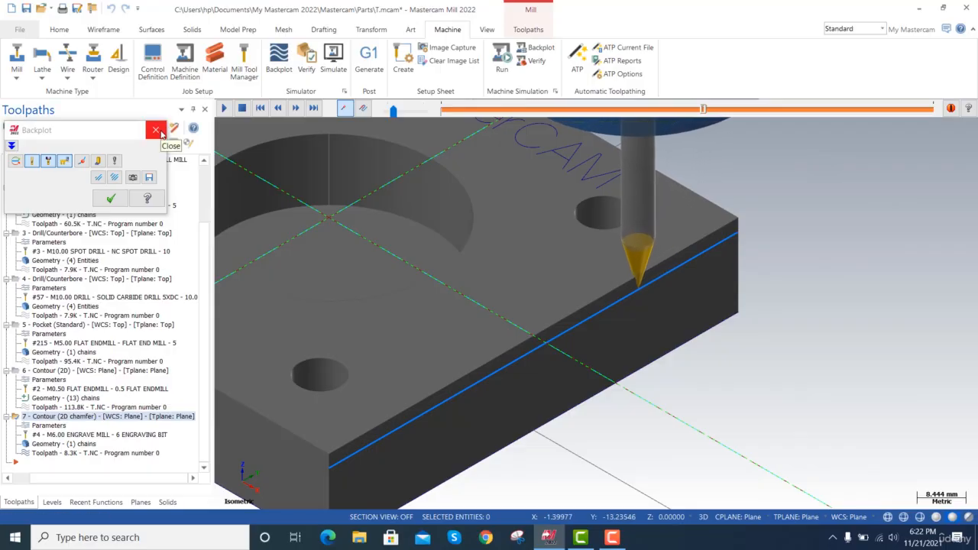
{"action": "left_click", "coordinate": [155, 131]}
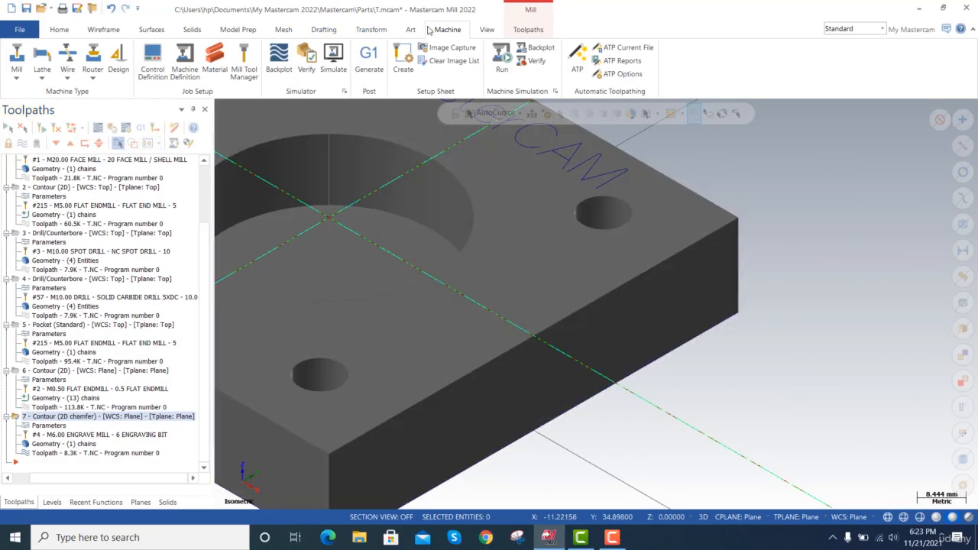
Simulate the 2D chamfer operation on its own and toggle the stock's visibility during playback.
{"action": "left_click", "coordinate": [336, 62]}
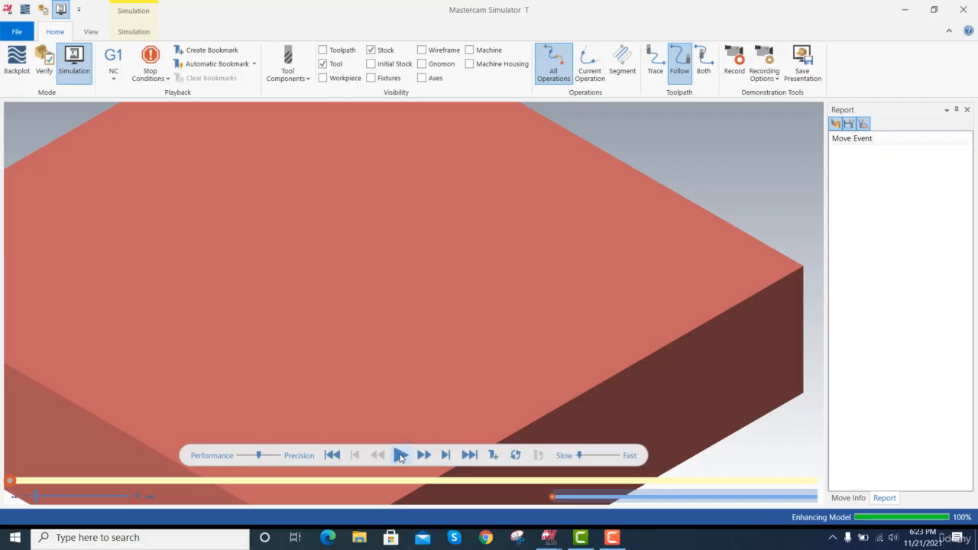
{"action": "right_click", "coordinate": [642, 125]}
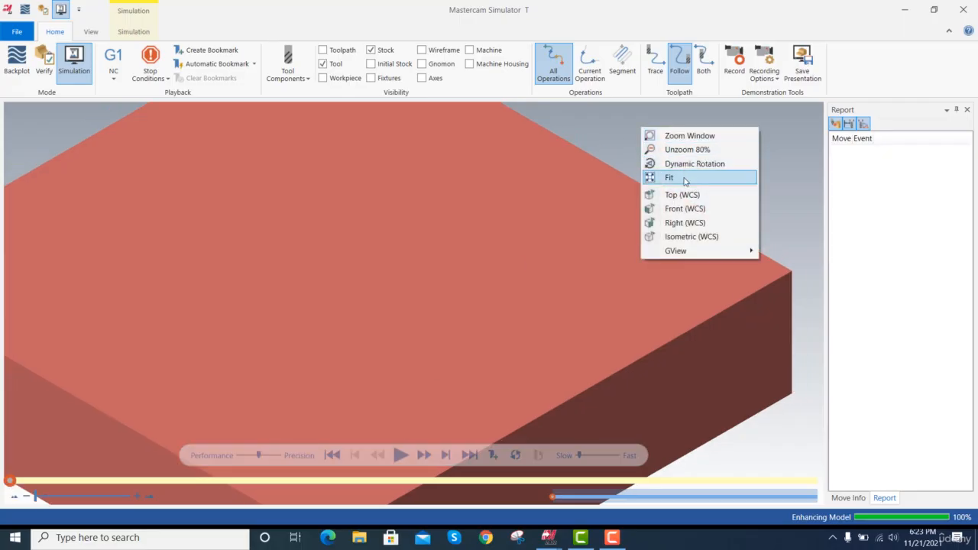
{"action": "left_click", "coordinate": [680, 177]}
{"action": "scroll", "coordinate": [439, 396], "scroll_direction": "down", "scroll_amount": 3}
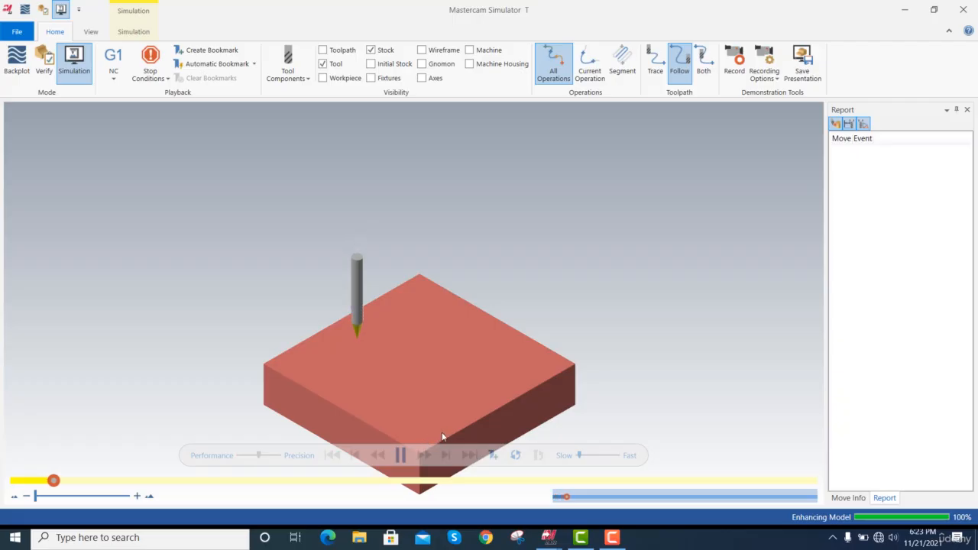
{"action": "left_click", "coordinate": [371, 50]}
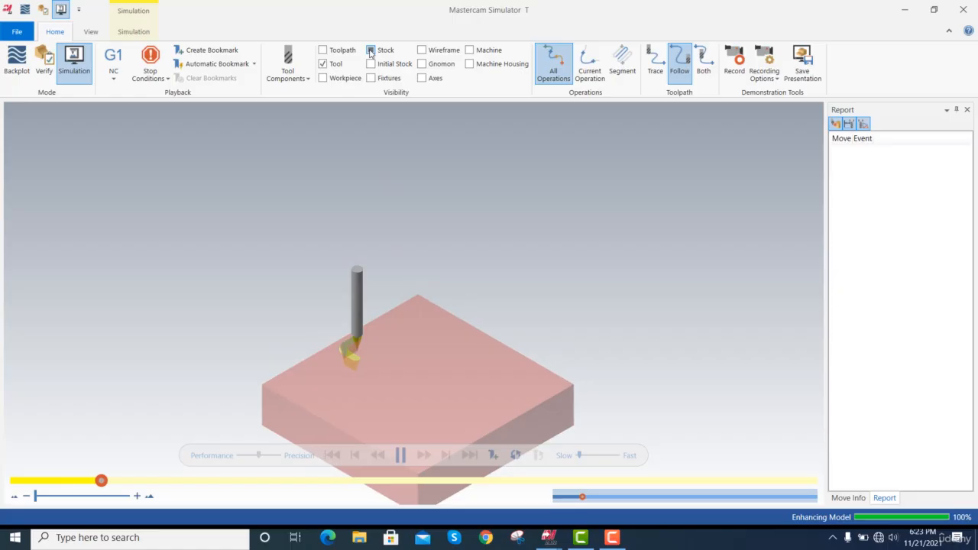
{"action": "left_click", "coordinate": [370, 51]}
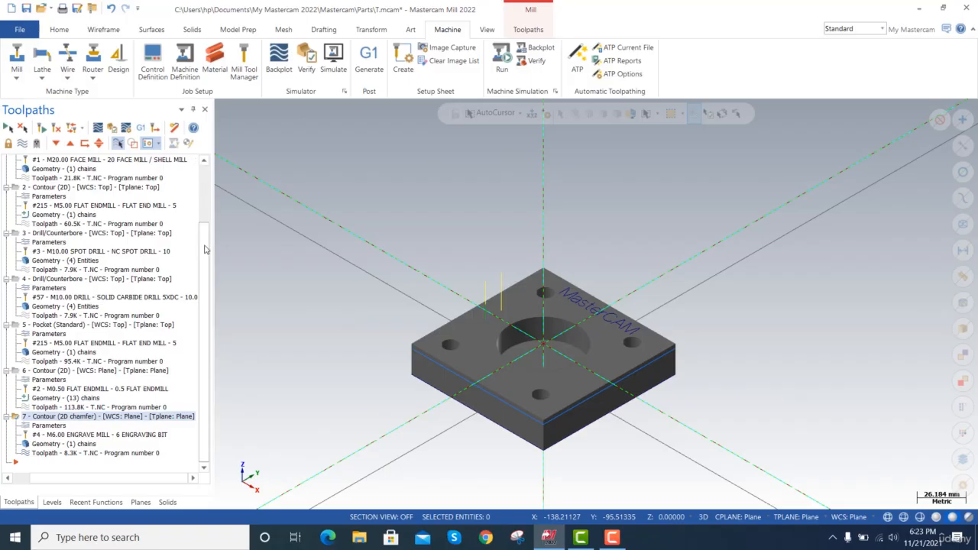
Select all operations in Toolpath Group-1 and simulate them, skipping ahead through the operations to the 2D chamfer.
{"action": "left_click_drag", "start_coordinate": [205, 249], "coordinate": [214, 180]}
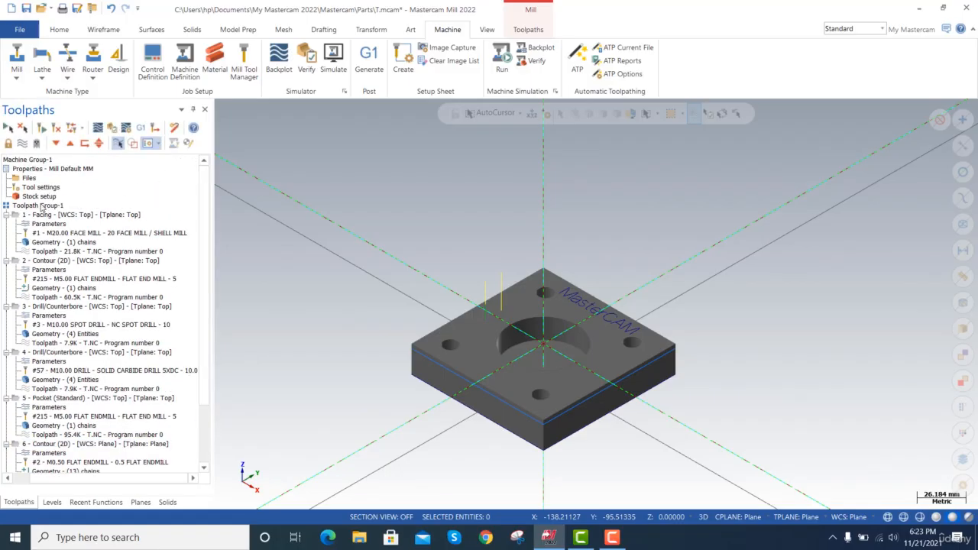
{"action": "left_click", "coordinate": [42, 206]}
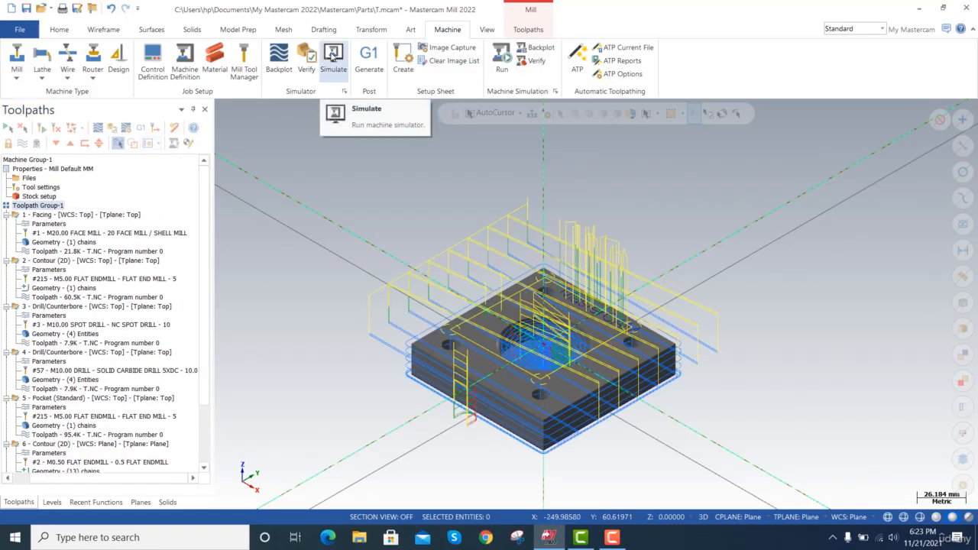
{"action": "left_click", "coordinate": [333, 61]}
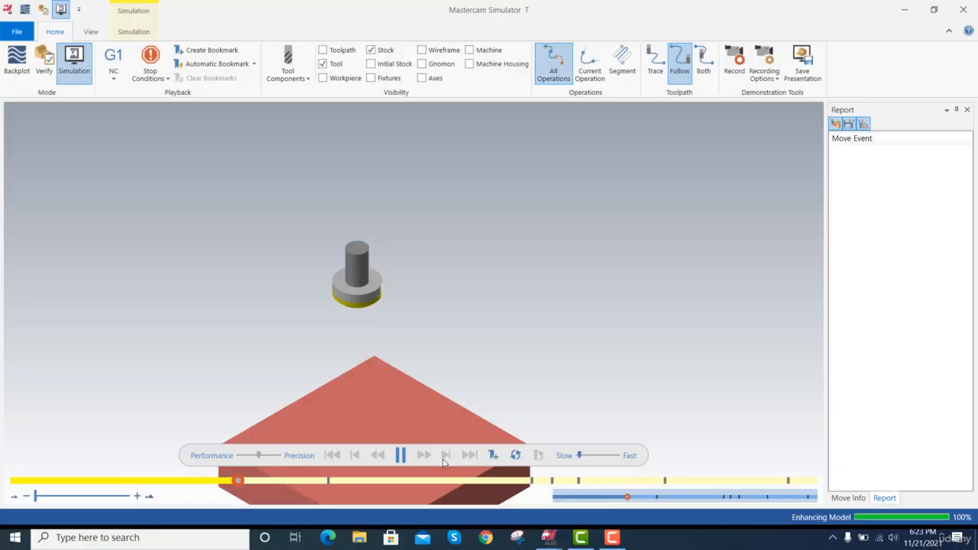
{"action": "left_click", "coordinate": [445, 455]}
{"action": "left_click", "coordinate": [445, 455]}
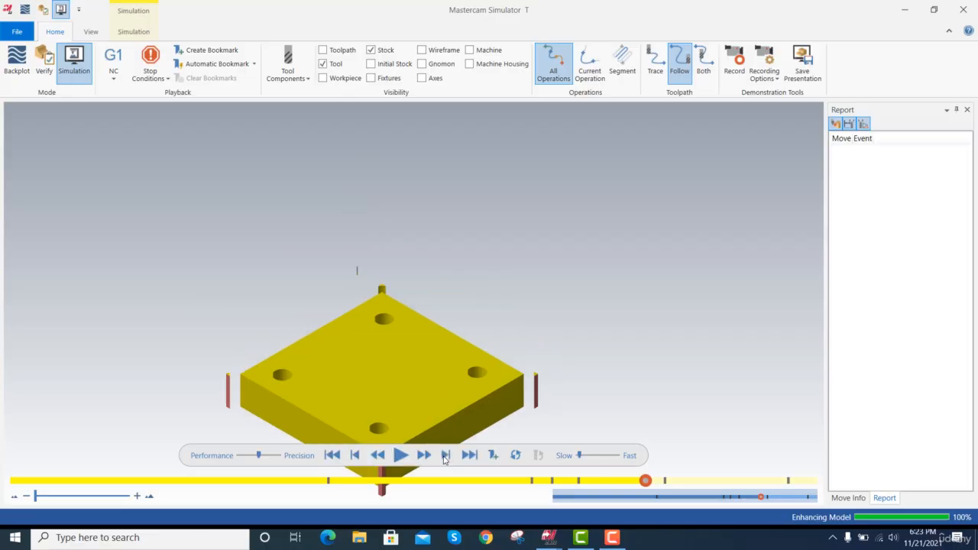
{"action": "left_click", "coordinate": [445, 455]}
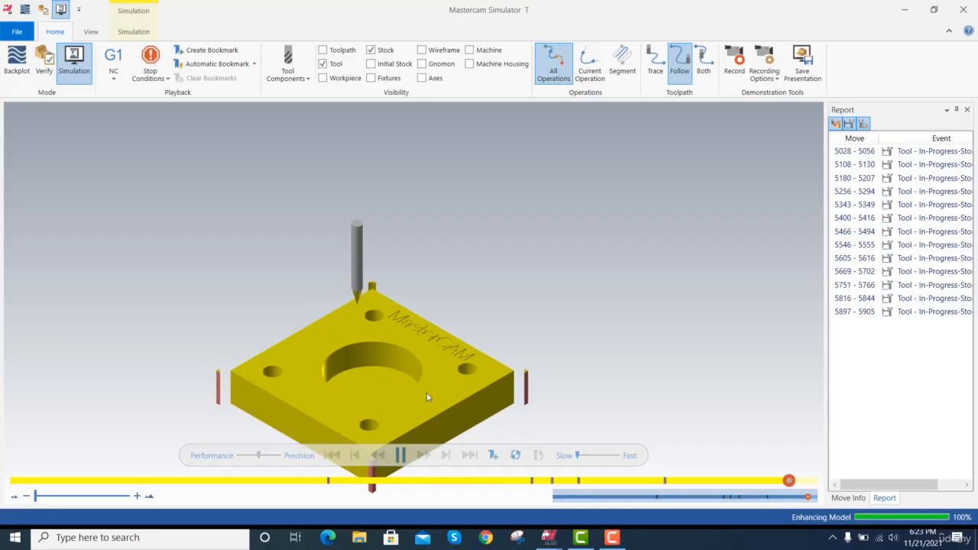
Examine the simulated chamfer cut around the plate's top edges and at the tool's entry and exit, and close the simulator.
{"action": "scroll", "coordinate": [365, 324], "scroll_direction": "up", "scroll_amount": 5}
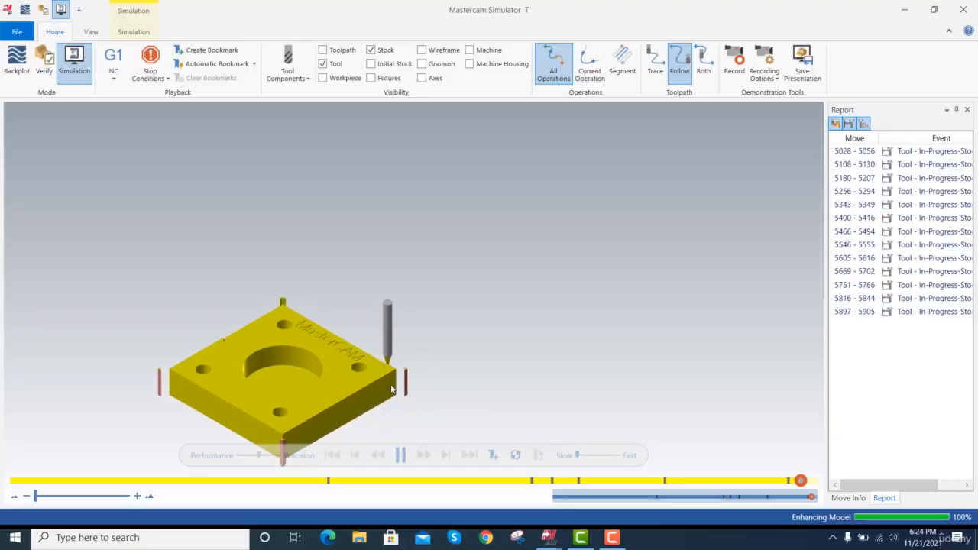
{"action": "scroll", "coordinate": [387, 391], "scroll_direction": "up", "scroll_amount": 1}
{"action": "scroll", "coordinate": [386, 391], "scroll_direction": "up", "scroll_amount": 4}
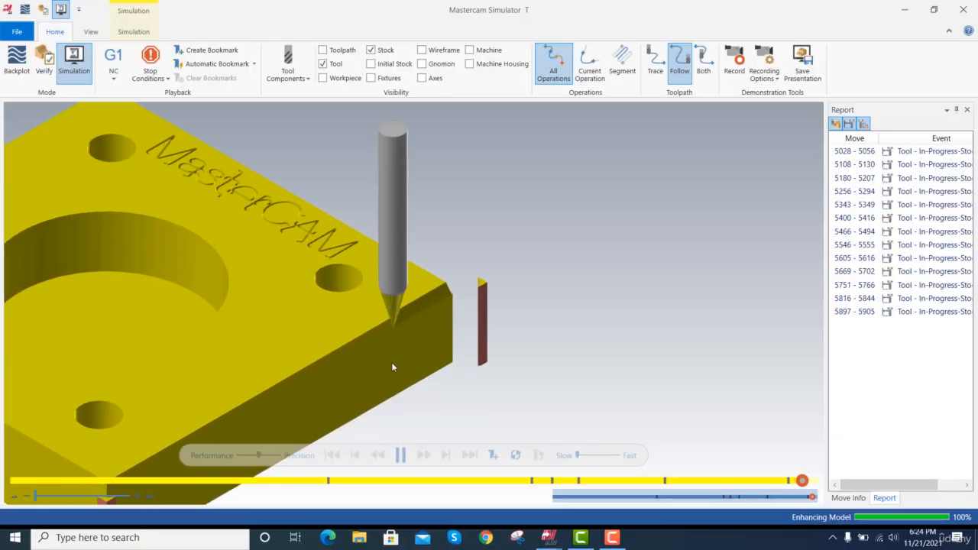
{"action": "scroll", "coordinate": [394, 336], "scroll_direction": "up", "scroll_amount": 2}
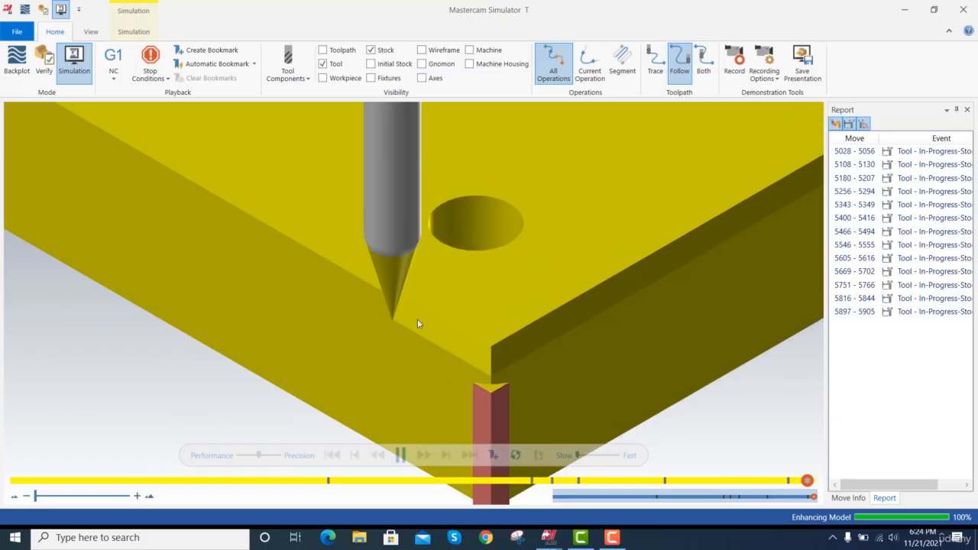
{"action": "scroll", "coordinate": [419, 317], "scroll_direction": "down", "scroll_amount": 5}
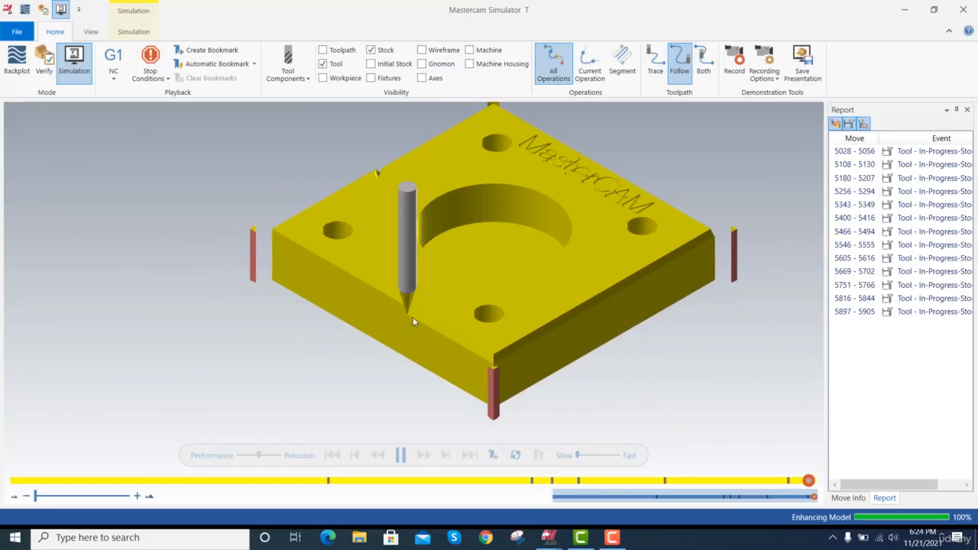
{"action": "scroll", "coordinate": [406, 287], "scroll_direction": "up", "scroll_amount": 4}
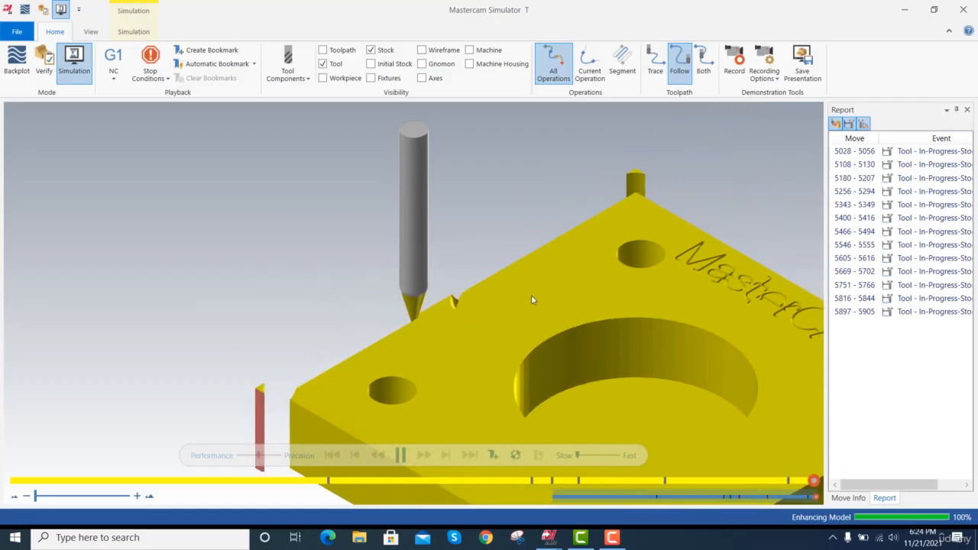
{"action": "scroll", "coordinate": [529, 295], "scroll_direction": "down", "scroll_amount": 3}
{"action": "scroll", "coordinate": [524, 300], "scroll_direction": "down", "scroll_amount": 5}
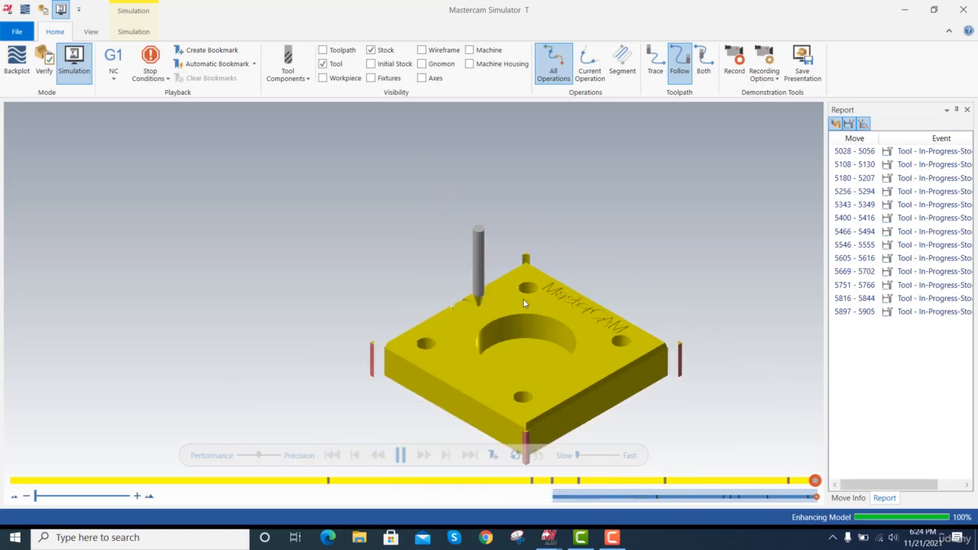
{"action": "scroll", "coordinate": [510, 301], "scroll_direction": "up", "scroll_amount": 5}
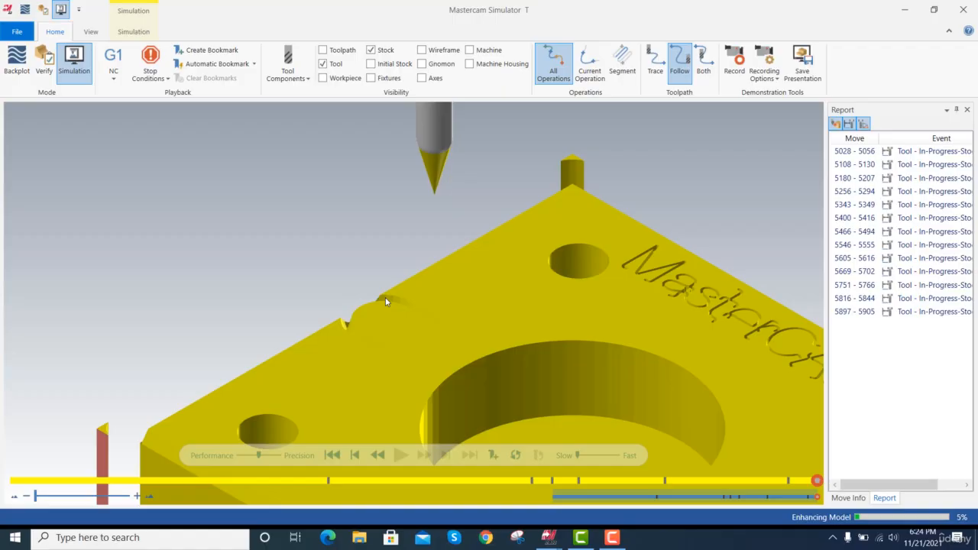
{"action": "scroll", "coordinate": [386, 302], "scroll_direction": "down", "scroll_amount": 5}
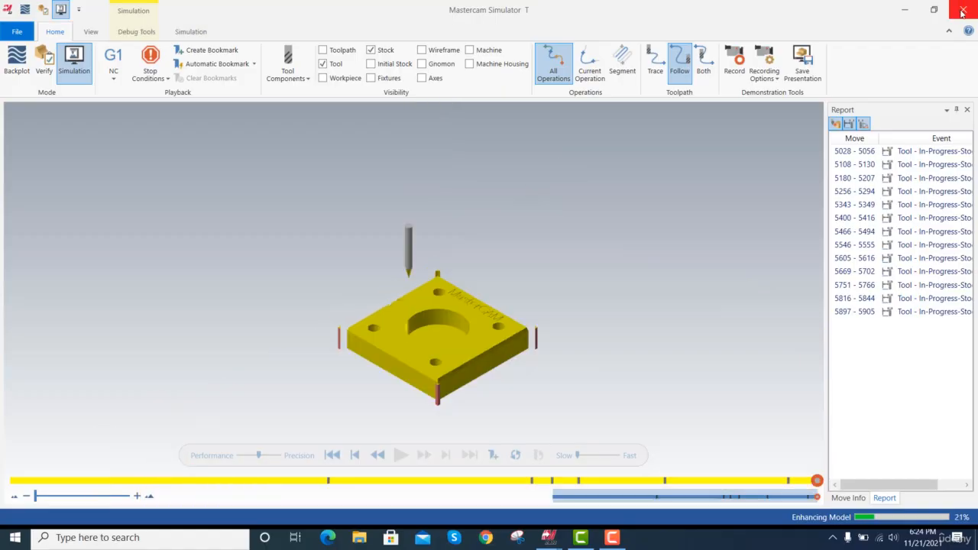
{"action": "left_click", "coordinate": [961, 12]}
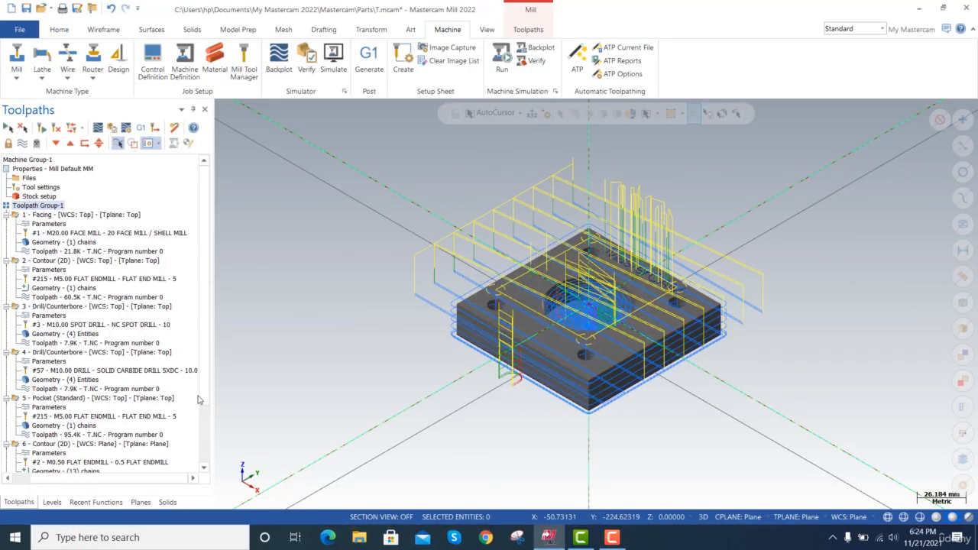
Turn off Lead In/Out in the parameters of operation 7, the 2D chamfer contour, and regenerate the toolpath.
{"action": "scroll", "coordinate": [198, 399], "scroll_direction": "down", "scroll_amount": 3}
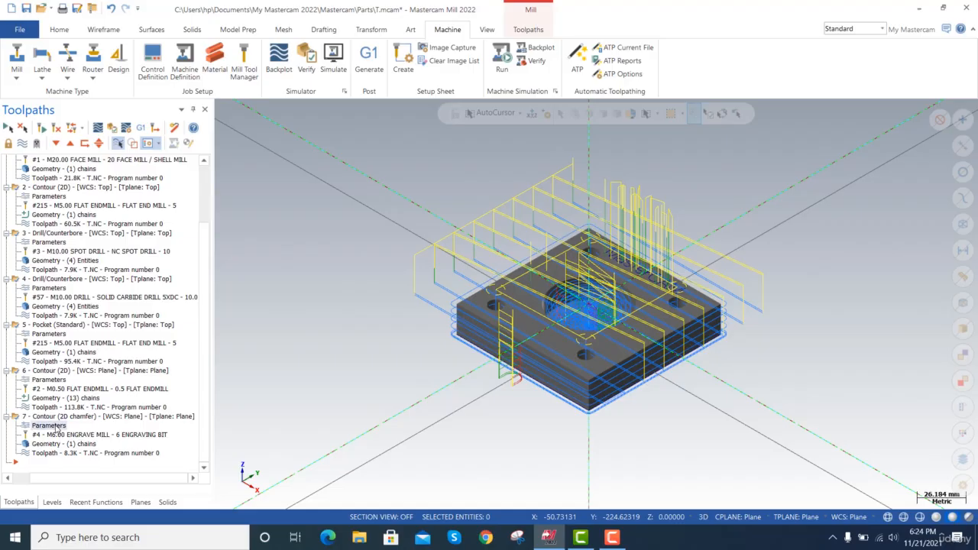
{"action": "left_click", "coordinate": [55, 428]}
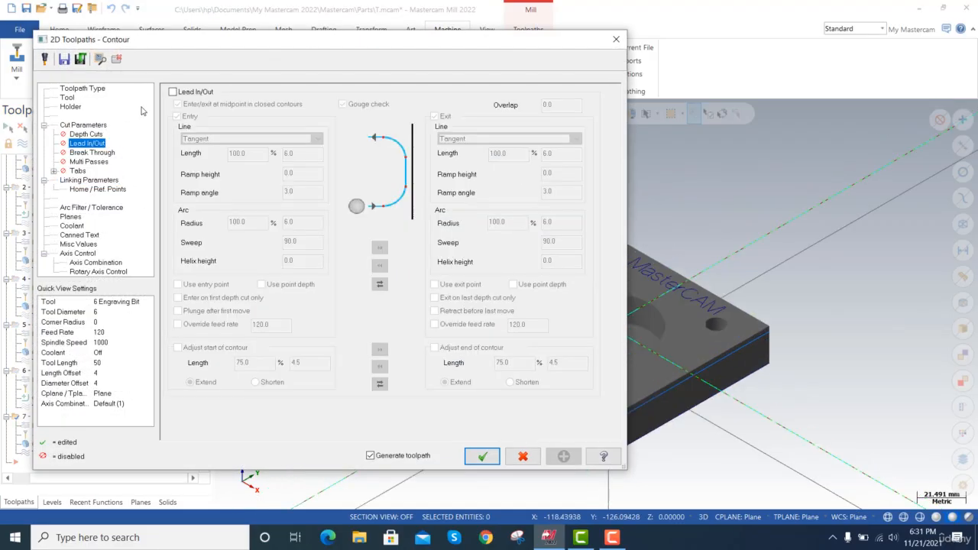
{"action": "left_click", "coordinate": [173, 93]}
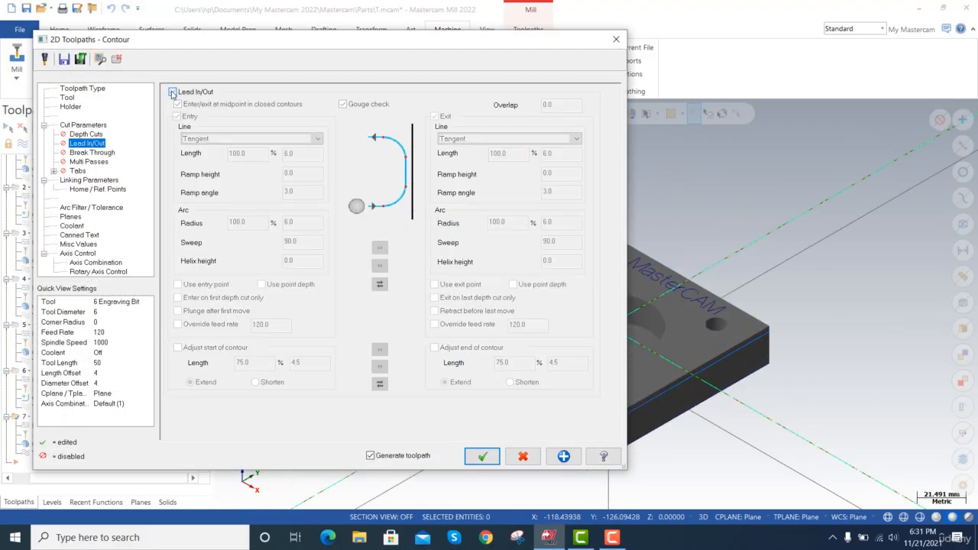
{"action": "left_click", "coordinate": [482, 457]}
Backplot the regenerated 2D chamfer toolpath to check its entry at the plate's corner, and close the backplot.
{"action": "left_click", "coordinate": [89, 453]}
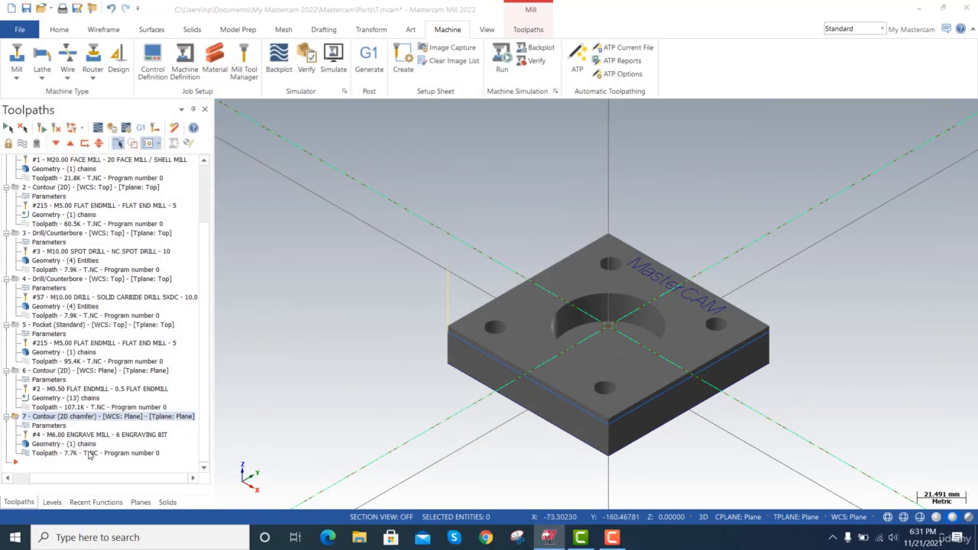
{"action": "left_click", "coordinate": [223, 108]}
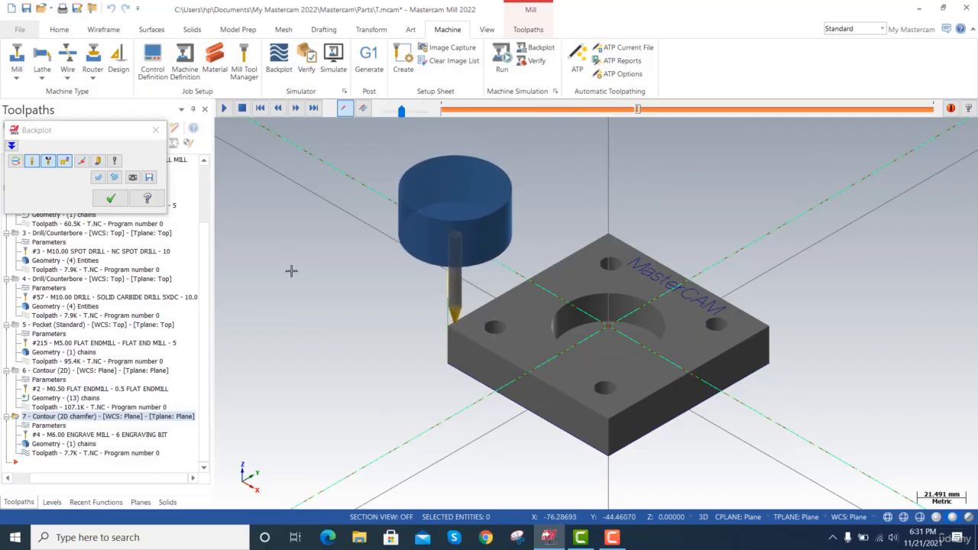
{"action": "left_click", "coordinate": [156, 132]}
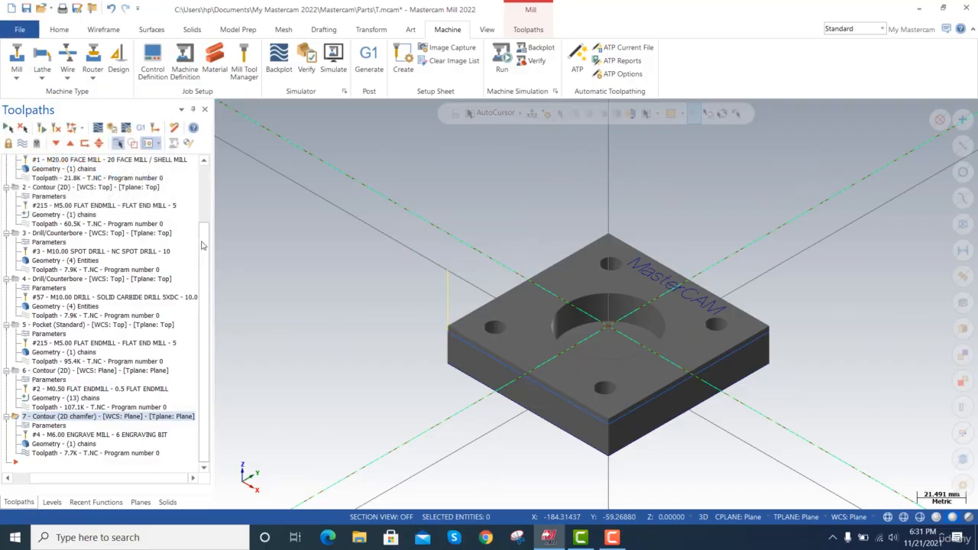
Simulate the 2D chamfer operation on its own on the raw stock and close the simulator.
{"action": "scroll", "coordinate": [202, 244], "scroll_direction": "up", "scroll_amount": 3}
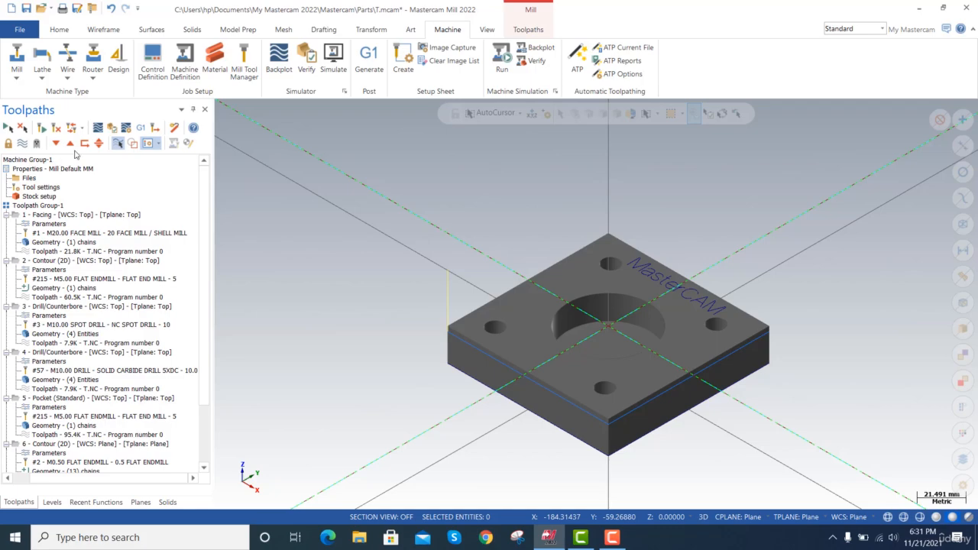
{"action": "left_click", "coordinate": [333, 61]}
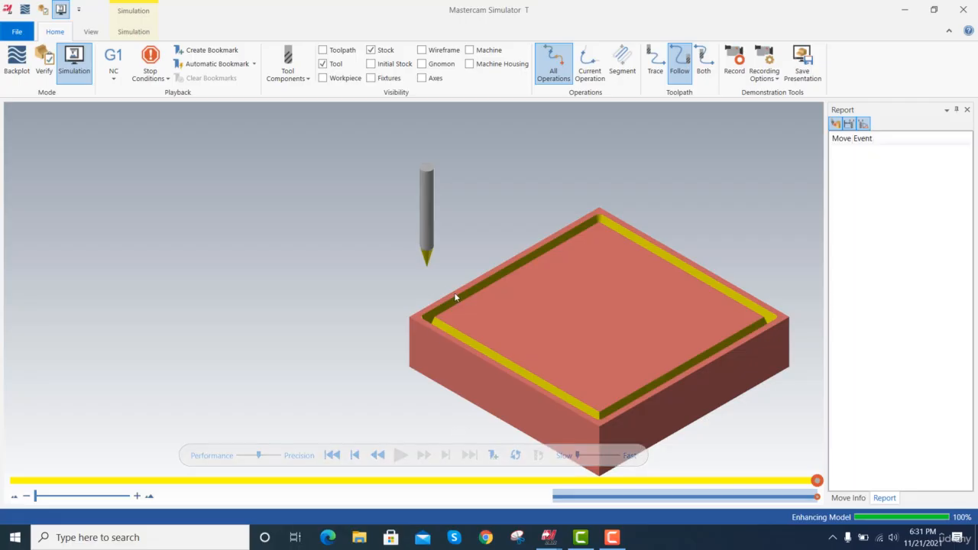
{"action": "left_click", "coordinate": [962, 9]}
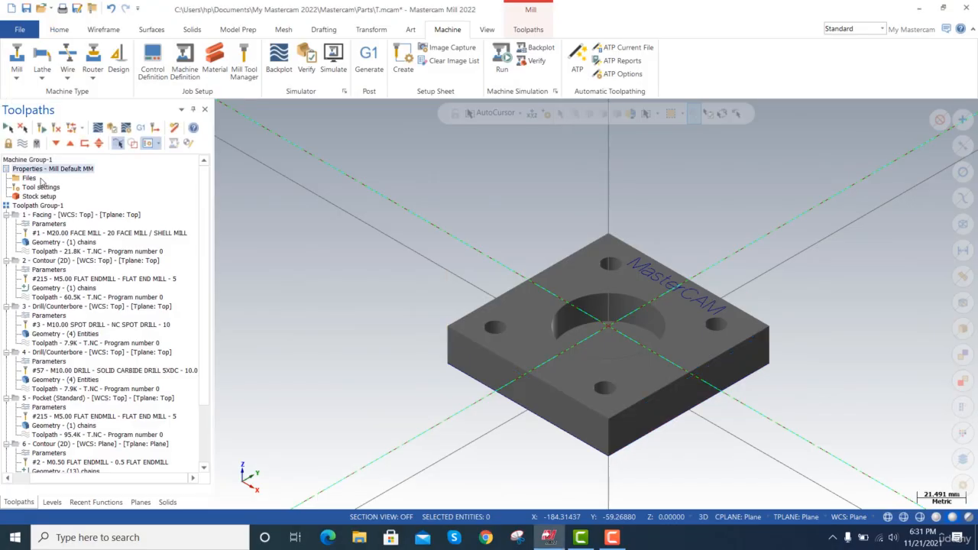
Select all operations in Toolpath Group-1 and simulate them on the stock, skipping operation by operation to the end of the 2D chamfer.
{"action": "left_click", "coordinate": [39, 205]}
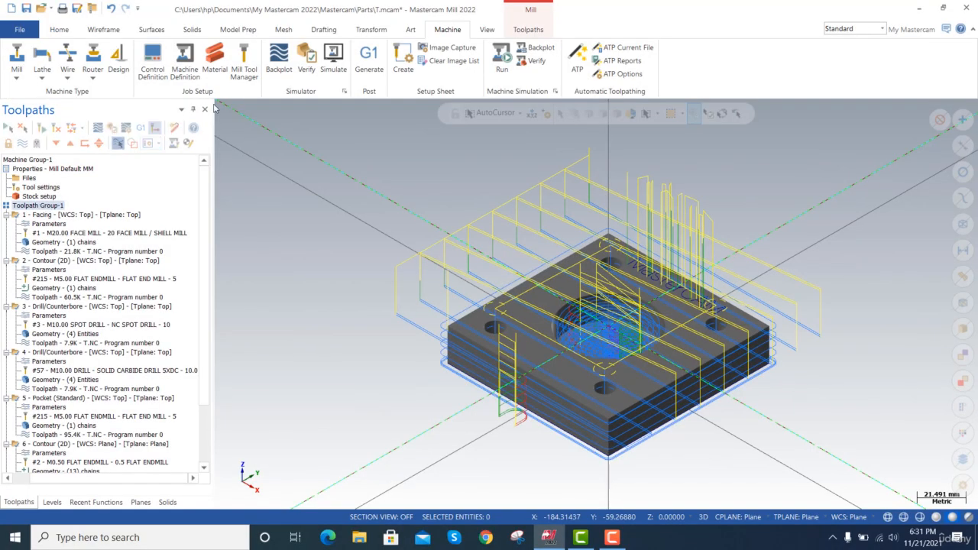
{"action": "left_click", "coordinate": [333, 67]}
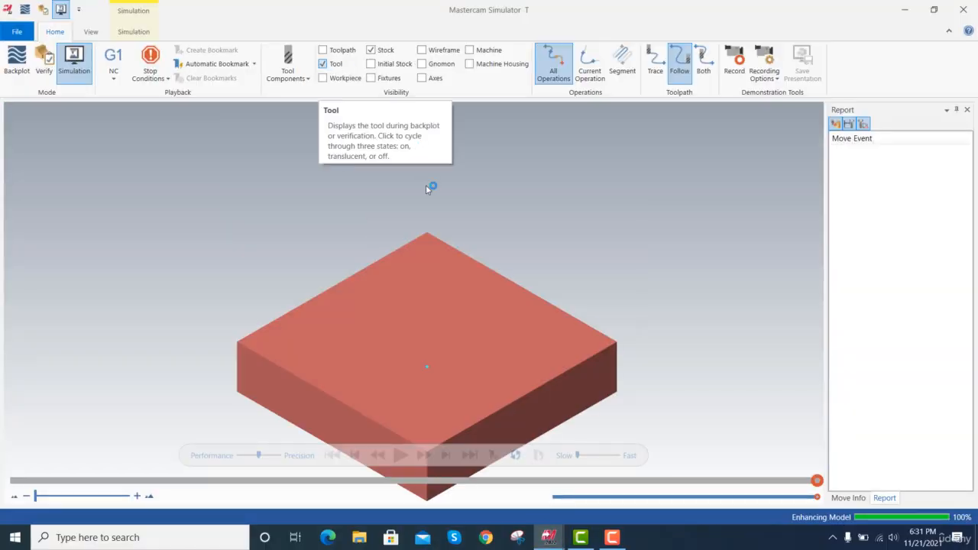
{"action": "left_click", "coordinate": [450, 455]}
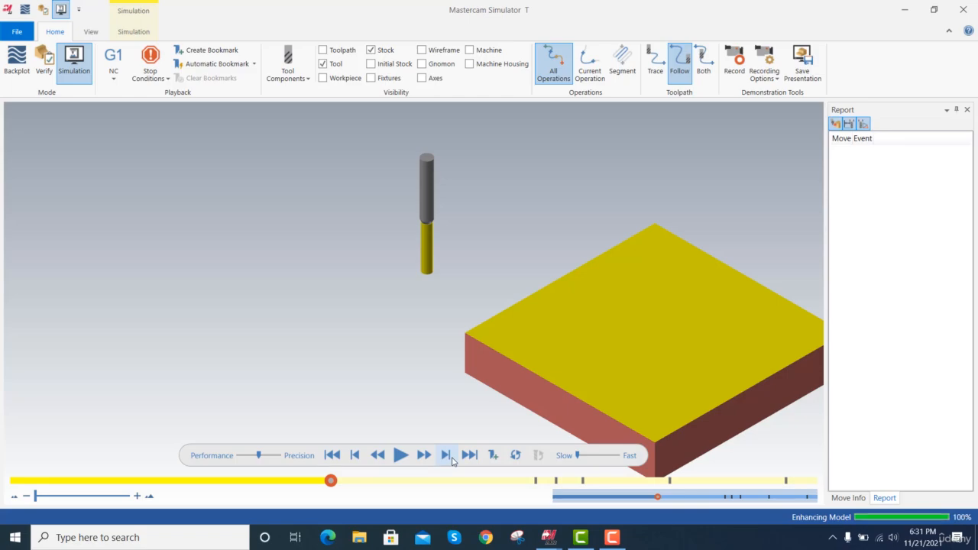
{"action": "left_click", "coordinate": [446, 455]}
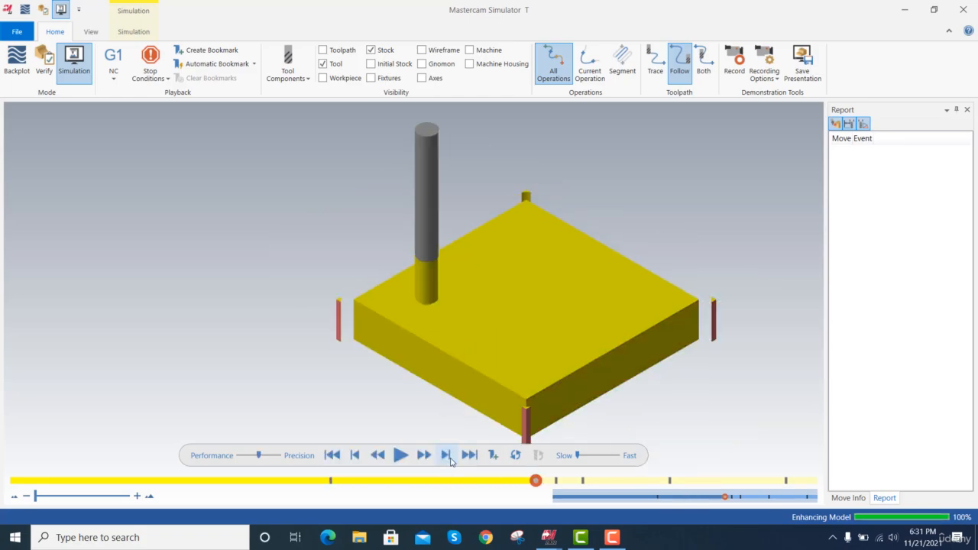
{"action": "left_click", "coordinate": [447, 454]}
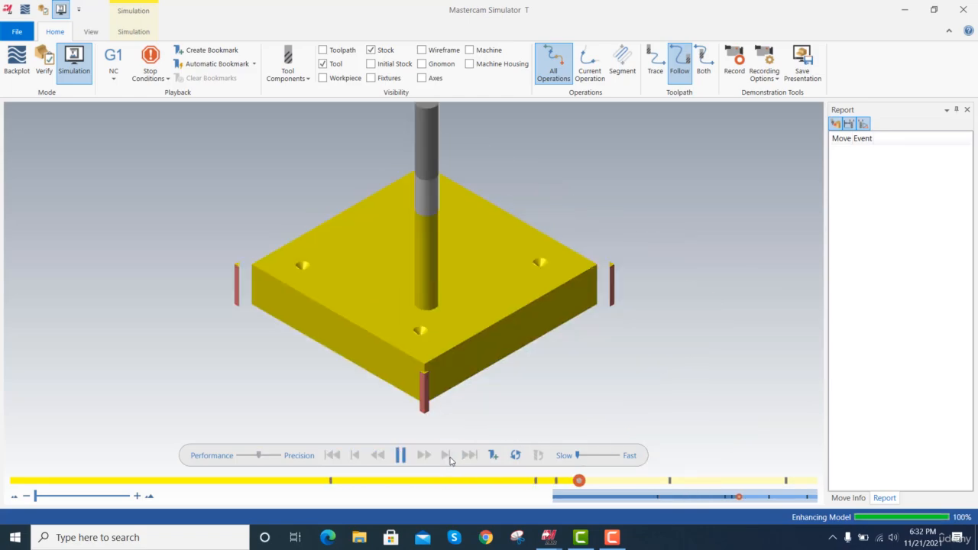
{"action": "left_click", "coordinate": [446, 455]}
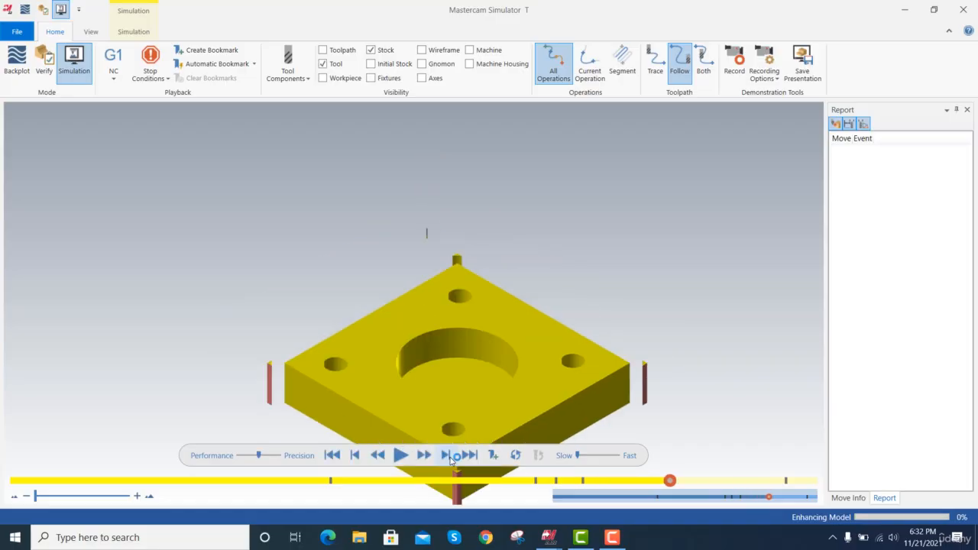
{"action": "left_click", "coordinate": [447, 455]}
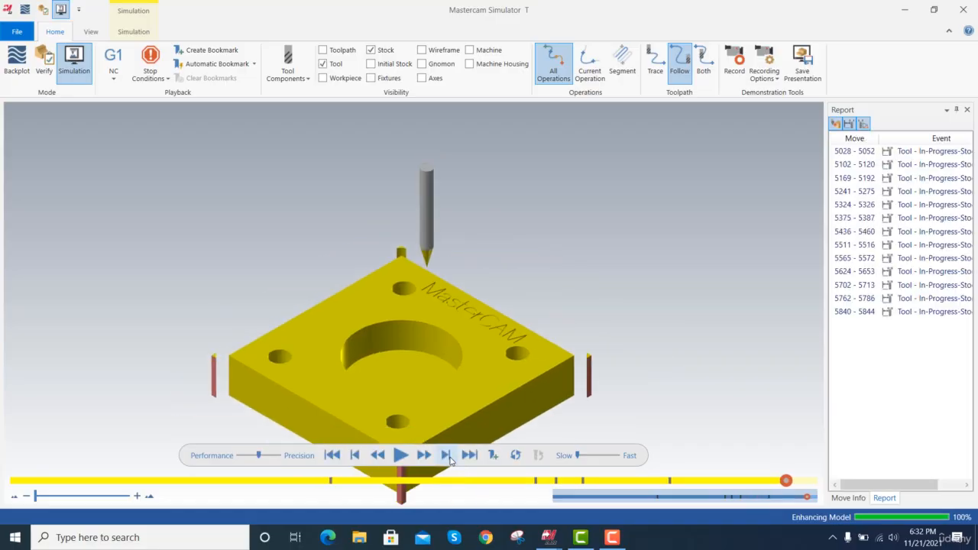
{"action": "left_click", "coordinate": [447, 456]}
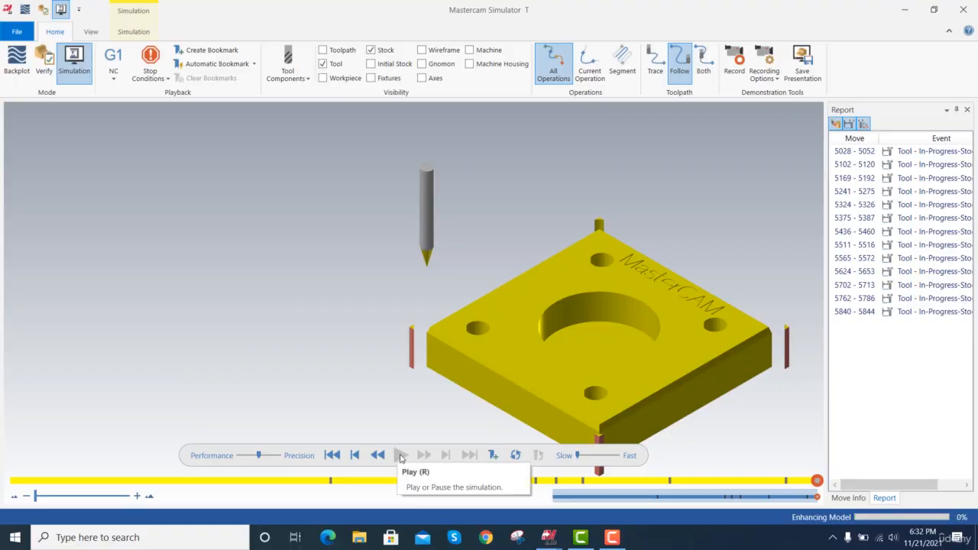
Step back to the start of the 2D chamfer, play its cut to inspect the tool entry, and close the simulator.
{"action": "left_click", "coordinate": [356, 455]}
{"action": "left_click", "coordinate": [356, 455]}
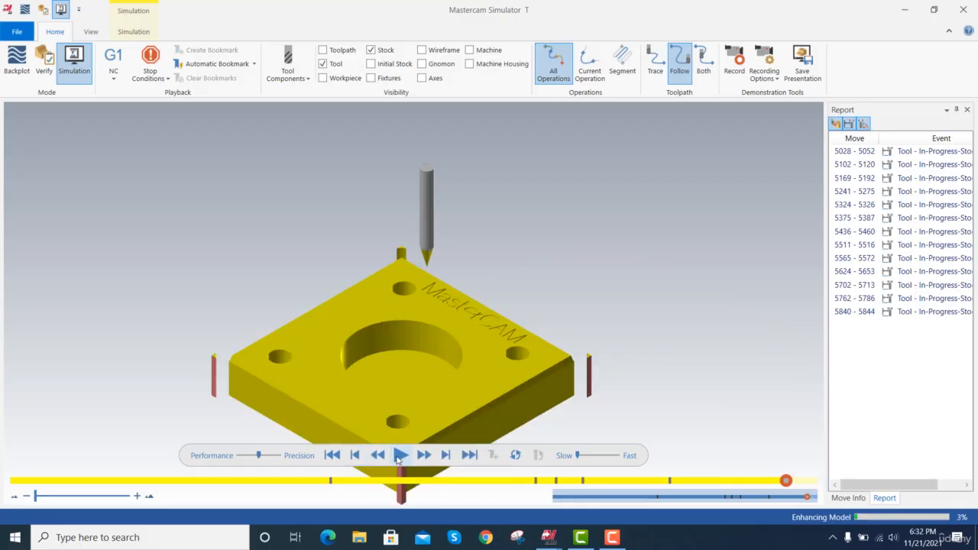
{"action": "left_click", "coordinate": [398, 456]}
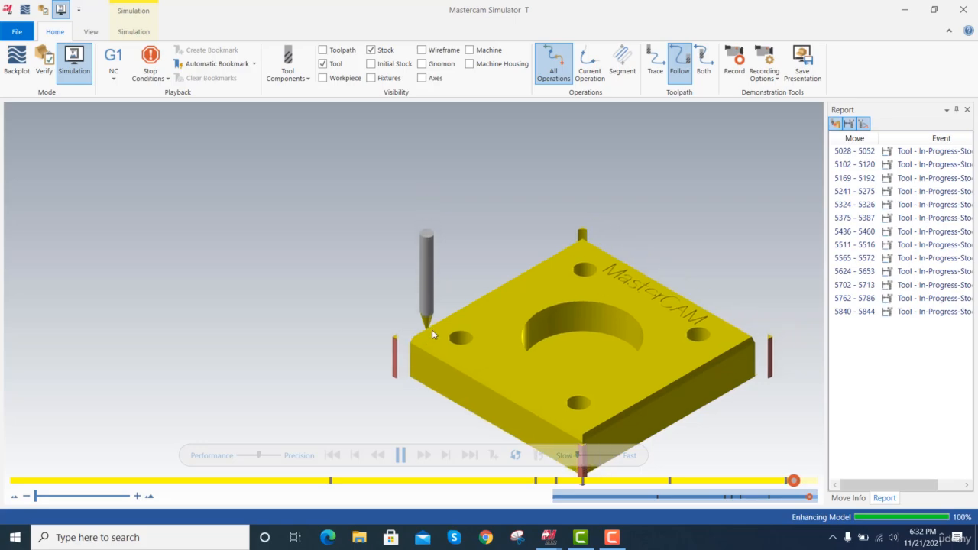
{"action": "left_click", "coordinate": [956, 12]}
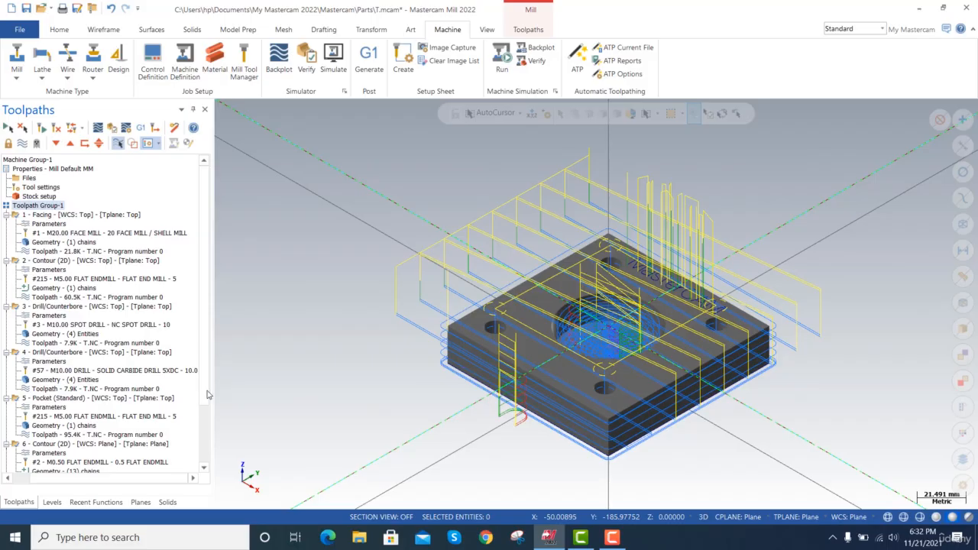
Toggle Lead In/Out on and back off in the parameters of operation 7, the 2D chamfer contour, and accept the parameters.
{"action": "scroll", "coordinate": [201, 397], "scroll_direction": "down", "scroll_amount": 3}
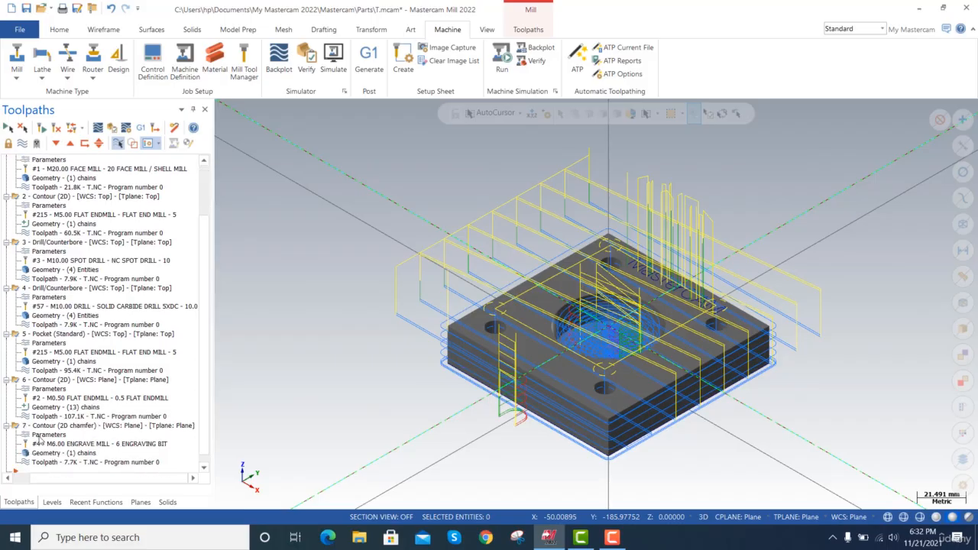
{"action": "left_click", "coordinate": [39, 436]}
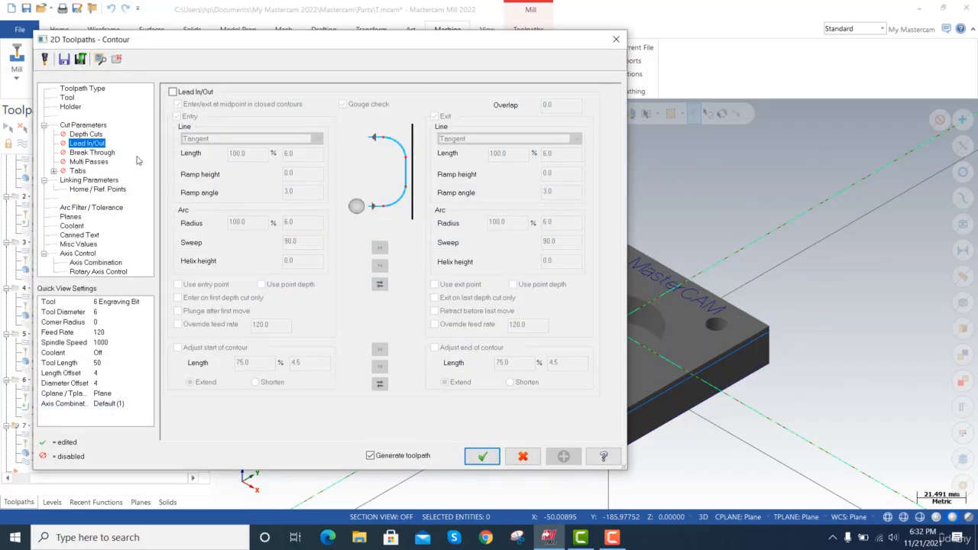
{"action": "left_click", "coordinate": [173, 92]}
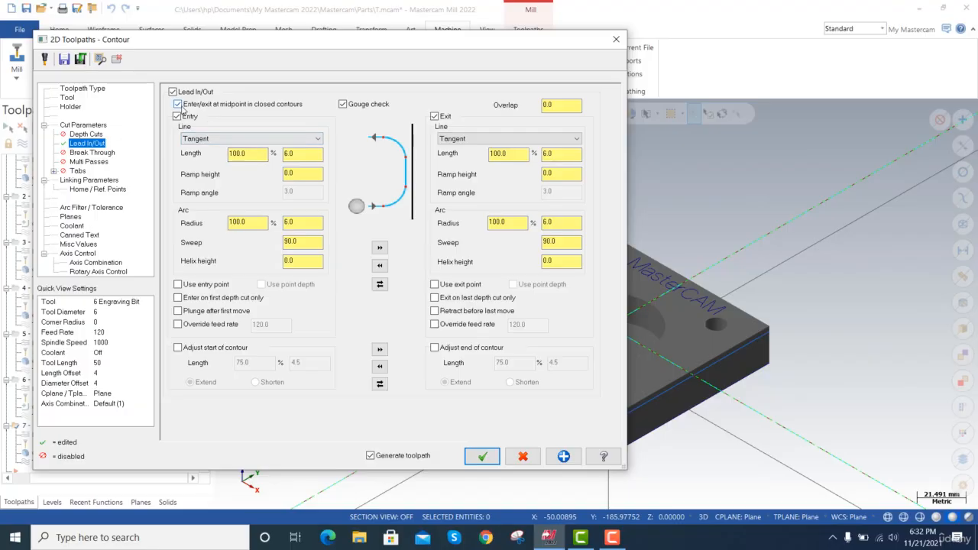
{"action": "left_click", "coordinate": [174, 92]}
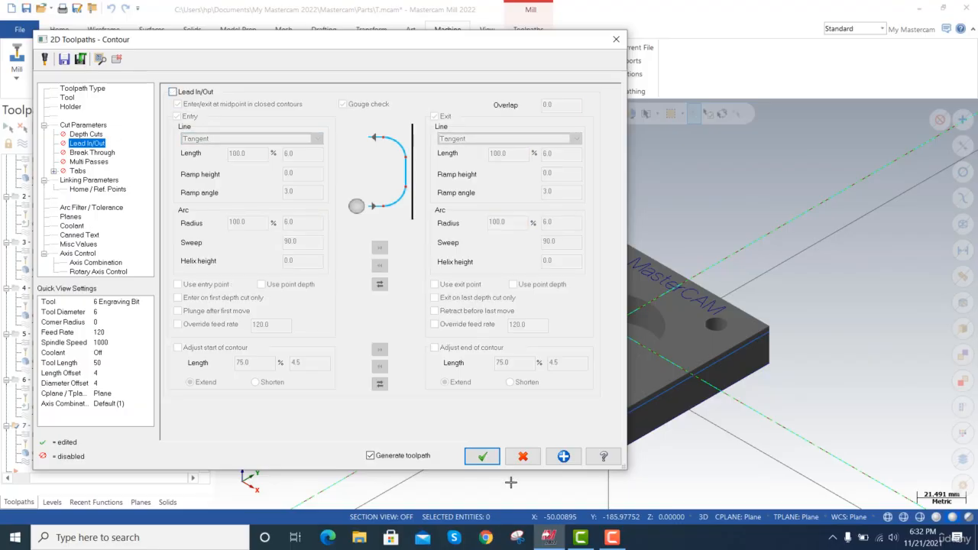
{"action": "left_click", "coordinate": [483, 460]}
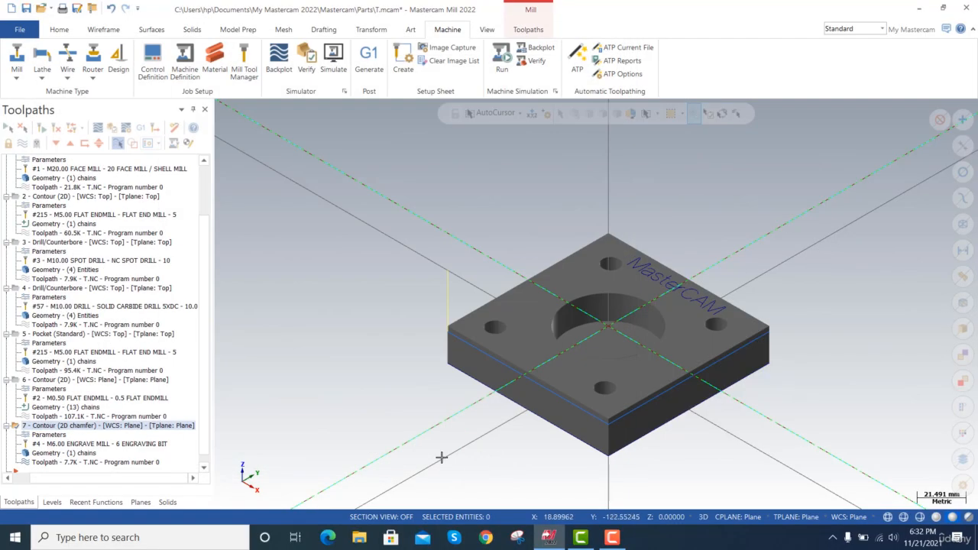